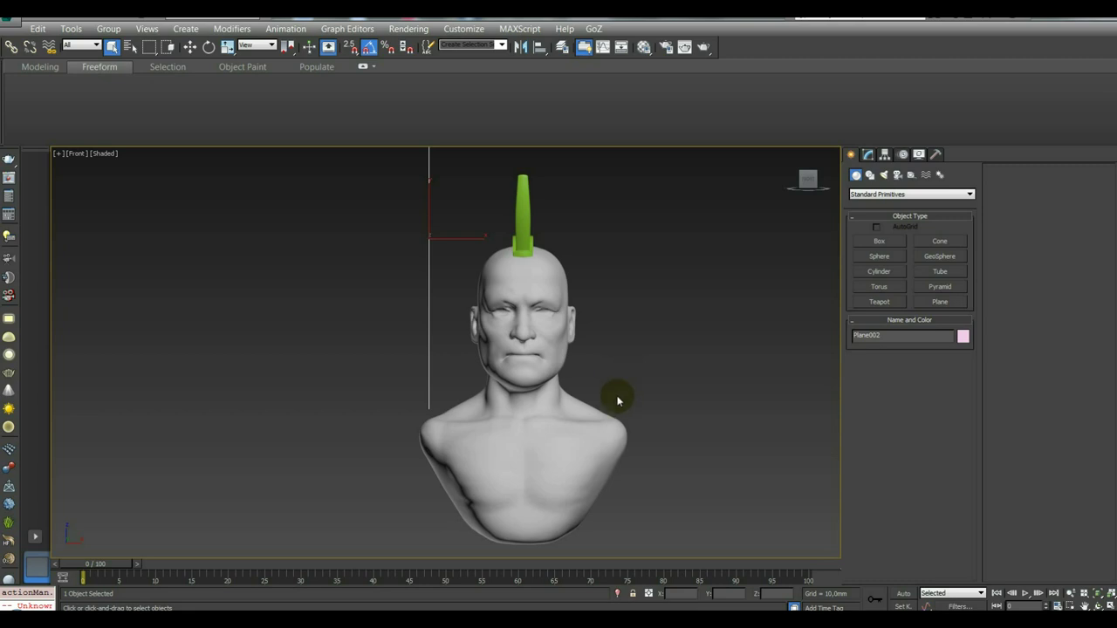
Pan, zoom and orbit the Front viewport to the bust's side profile against the film-still reference.
middle_drag(623, 393, 650, 367)
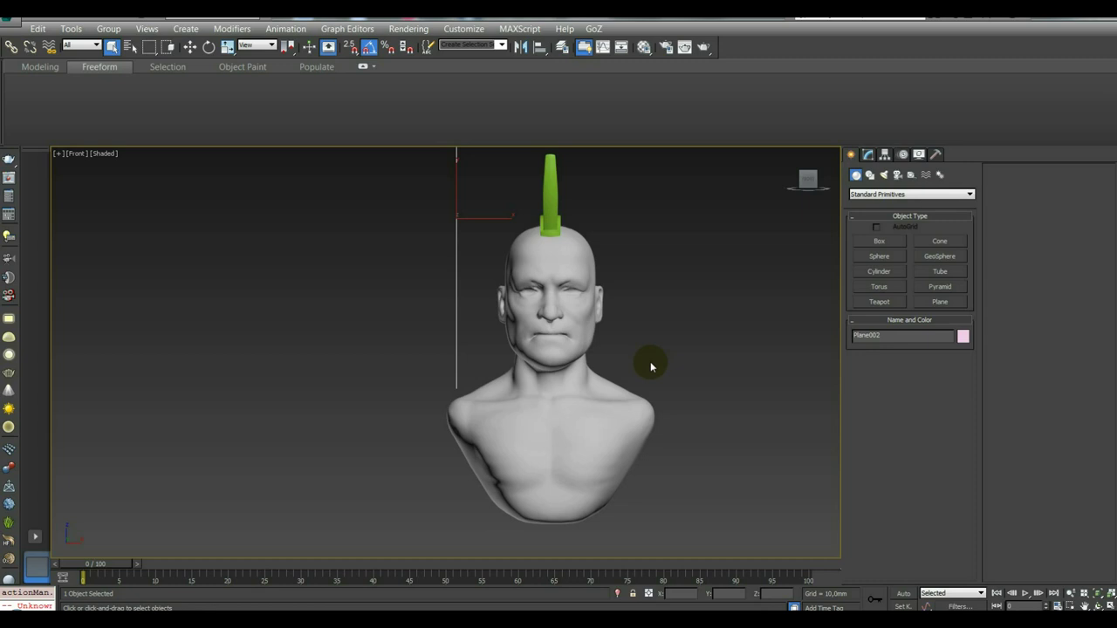
click(562, 401)
scroll(629, 354, up, 2)
scroll(630, 353, up, 2)
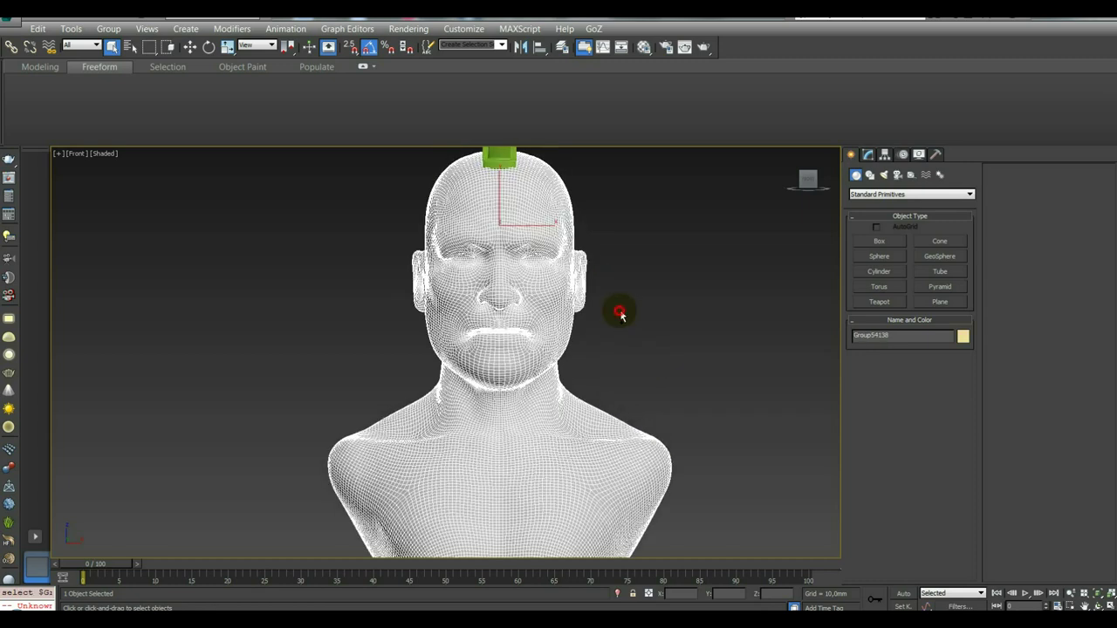
click(619, 315)
scroll(530, 322, up, 3)
scroll(530, 321, down, 2)
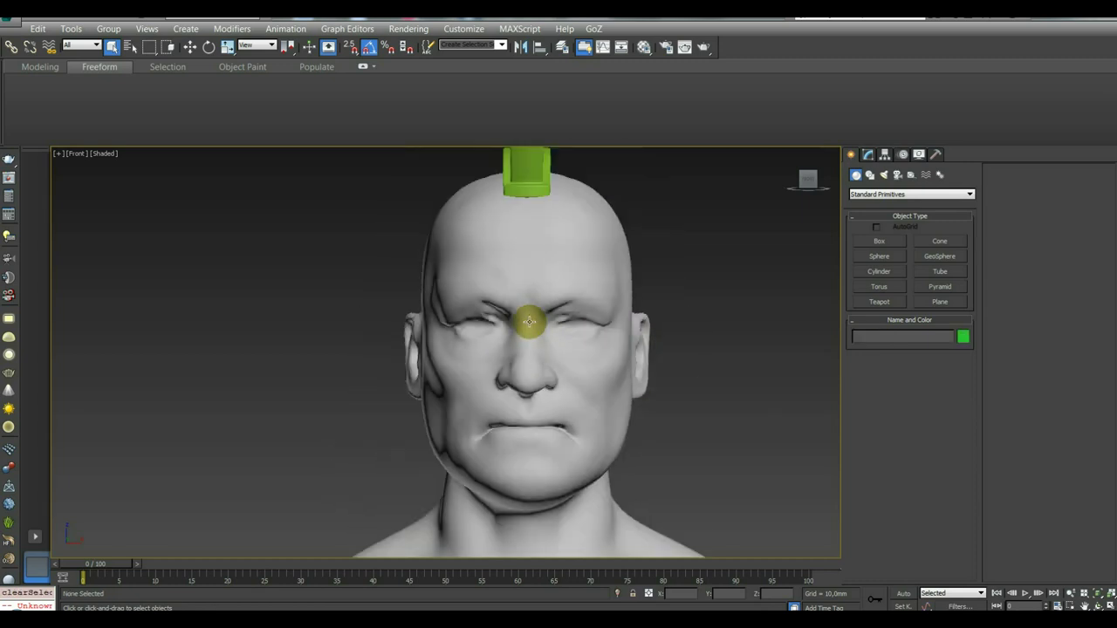
scroll(534, 322, down, 2)
scroll(548, 350, up, 2)
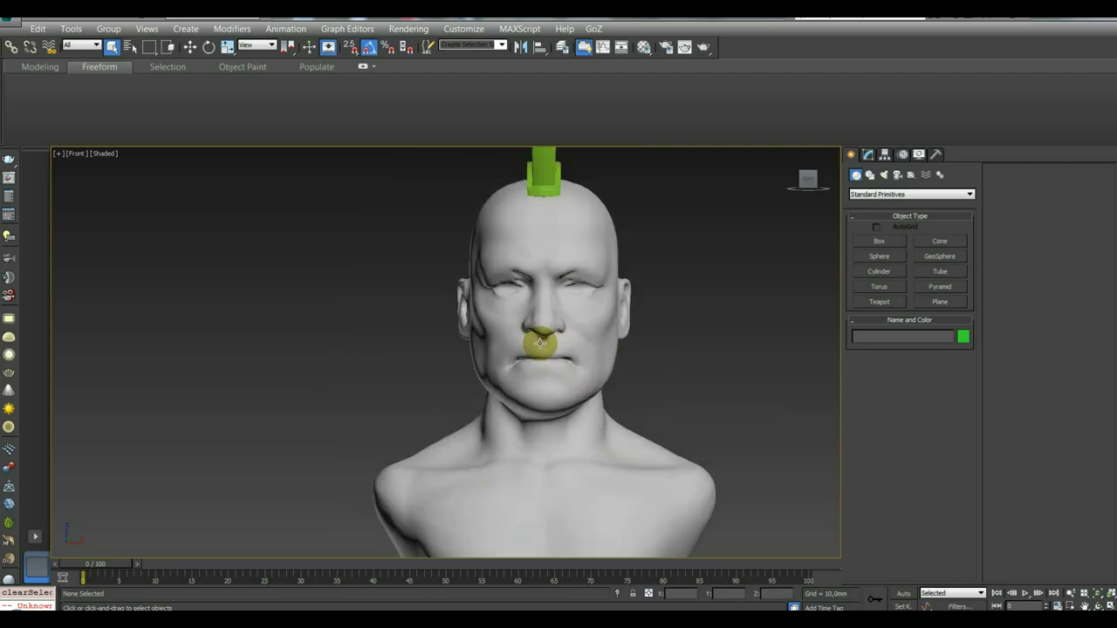
click(531, 357)
mouse_move(643, 367)
alt+middle_down()
mouse_move(531, 356)
mouse_move(583, 364)
alt+middle_up()
scroll(544, 367, up, 2)
Frame the bust and switch the viewport to the Right side view.
scroll(759, 313, down, 2)
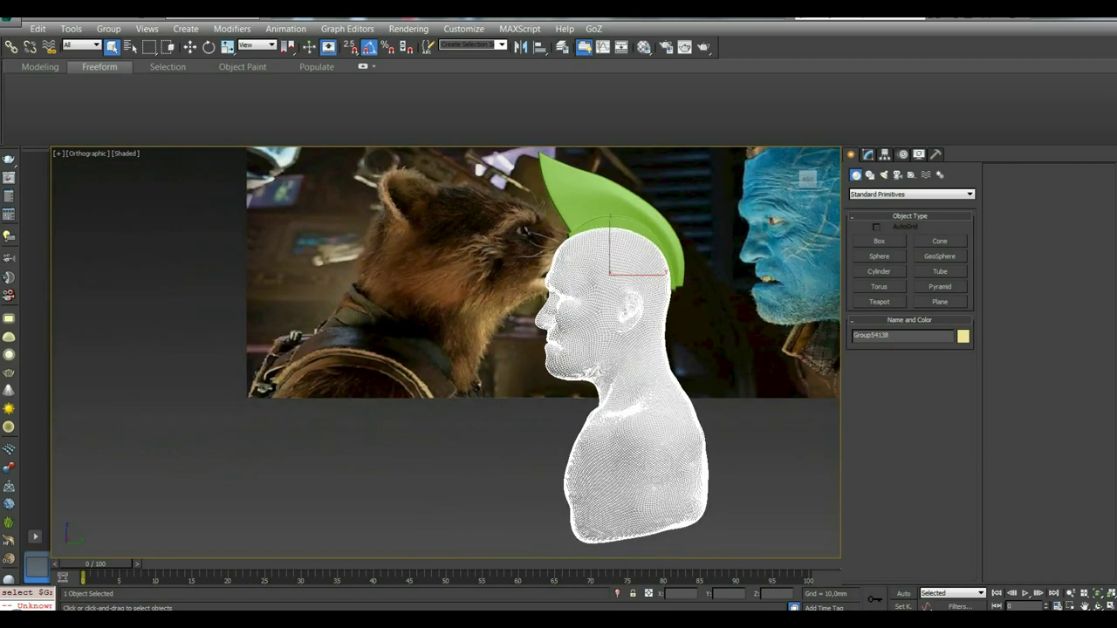
middle_drag(747, 341, 644, 387)
key(f)
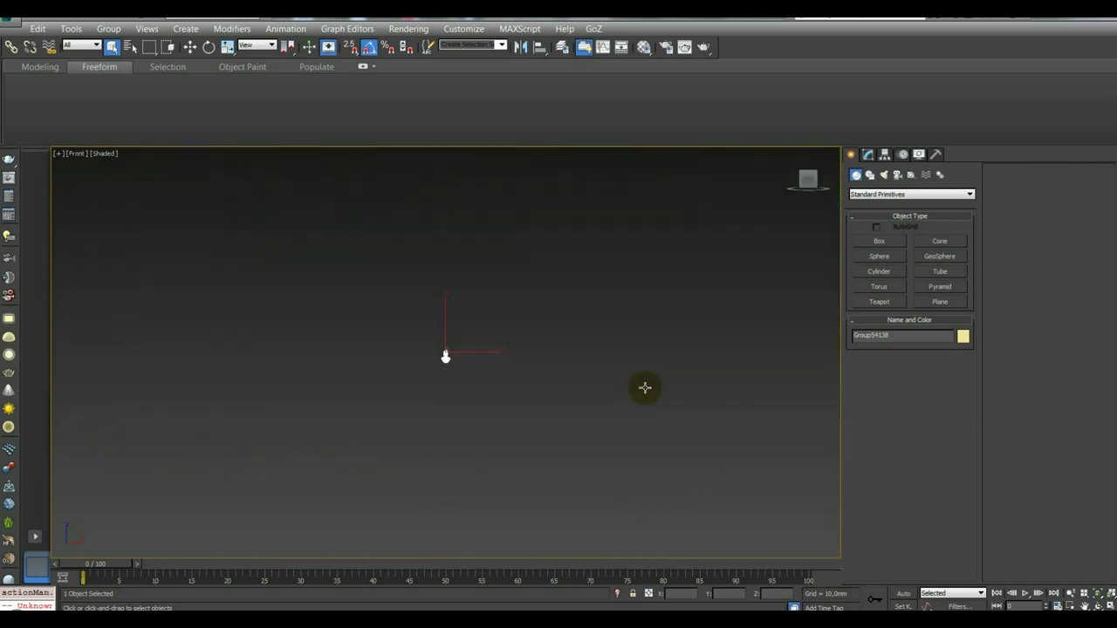
key(z)
key(r)
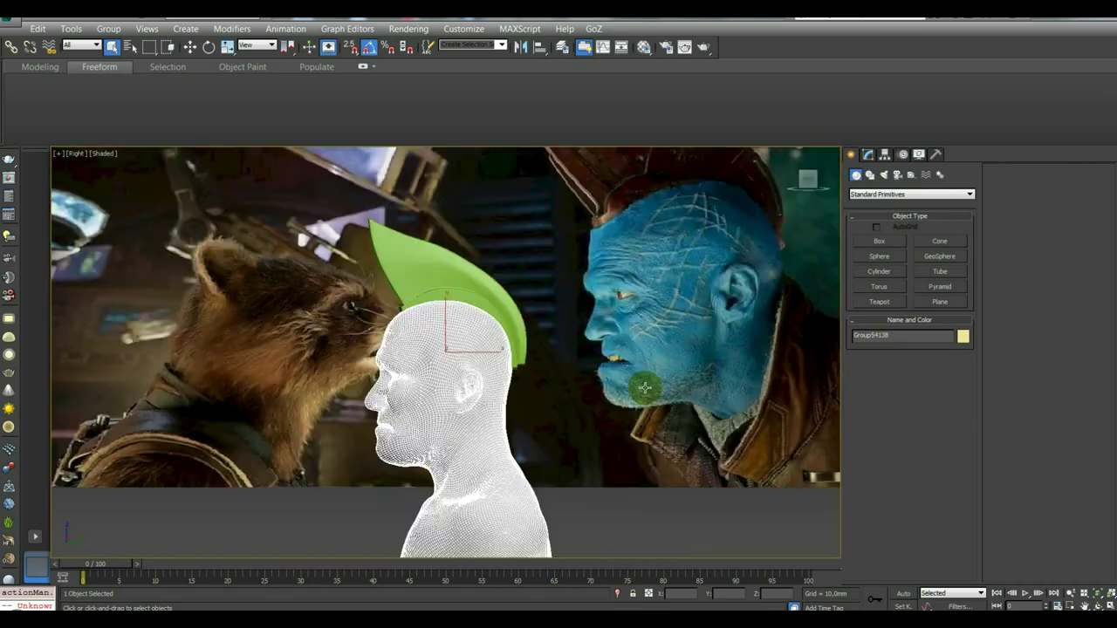
scroll(645, 387, down, 5)
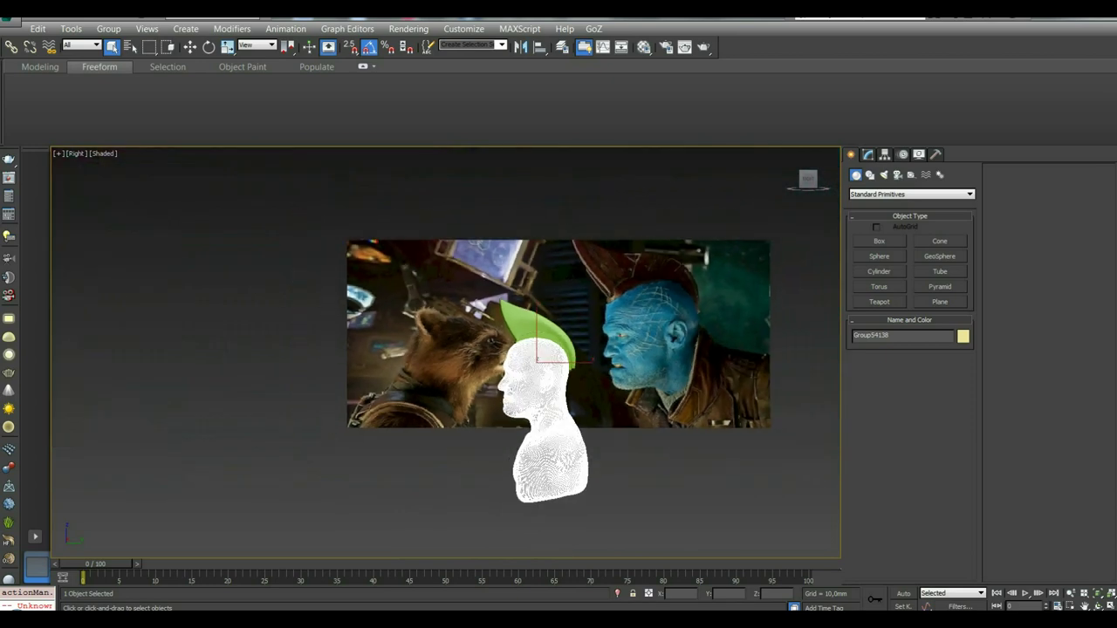
click(646, 461)
middle_drag(646, 463, 567, 439)
scroll(489, 366, up, 3)
Select the bust and green mohawk and move them up and right over the reference image.
click(460, 360)
scroll(460, 360, up, 2)
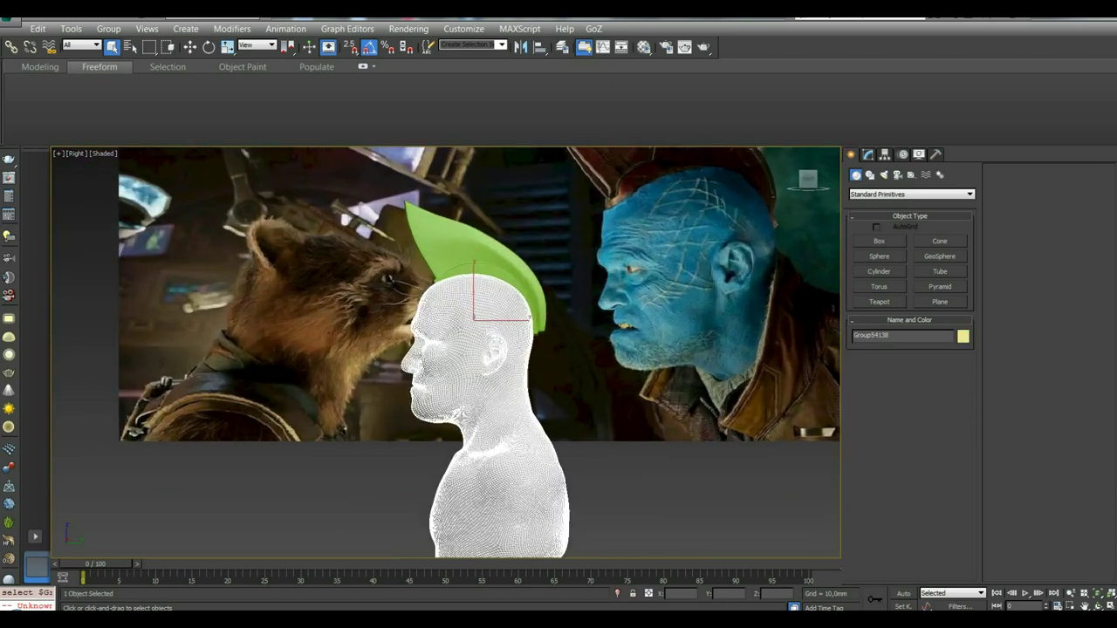
scroll(460, 360, down, 2)
ctrl+click(472, 290)
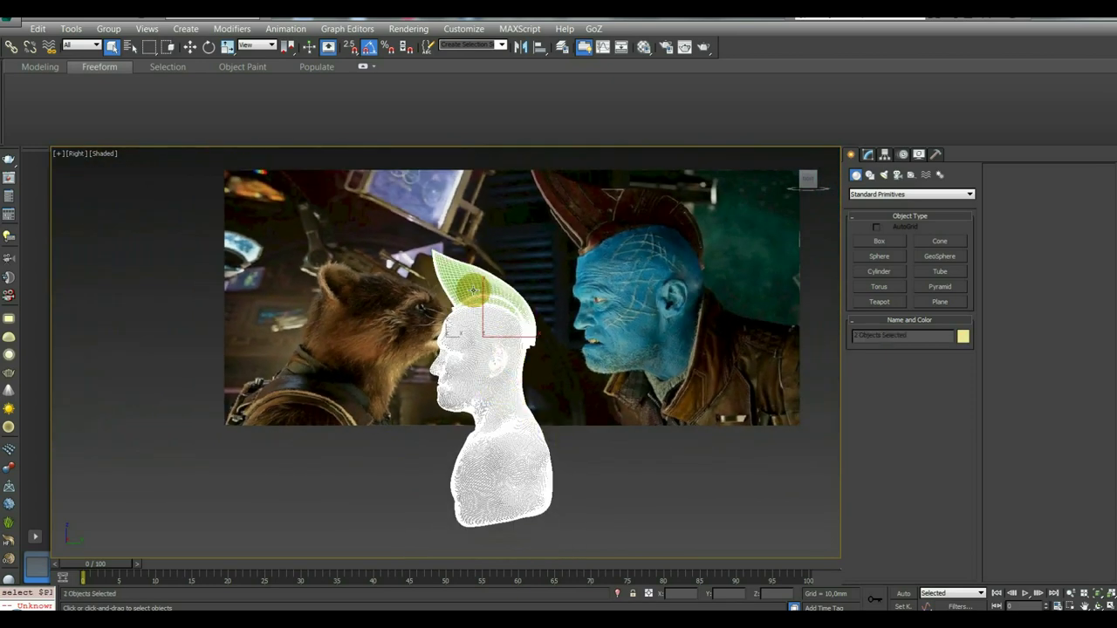
key(w)
drag(498, 343, 518, 297)
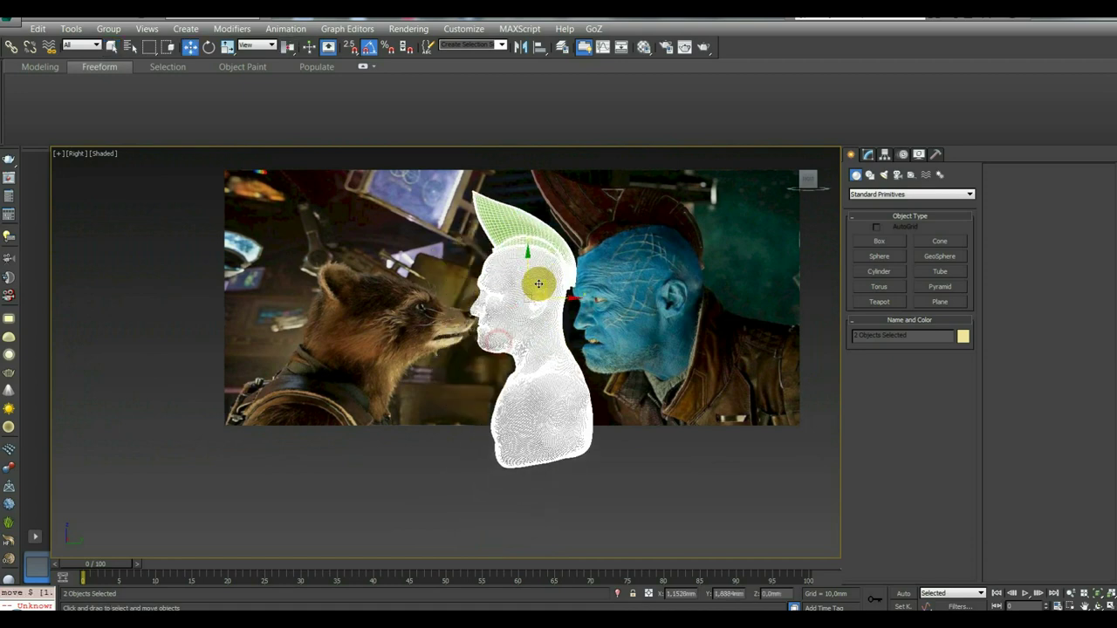
Reselect the bust alone and nudge it down to fit the reference.
click(656, 484)
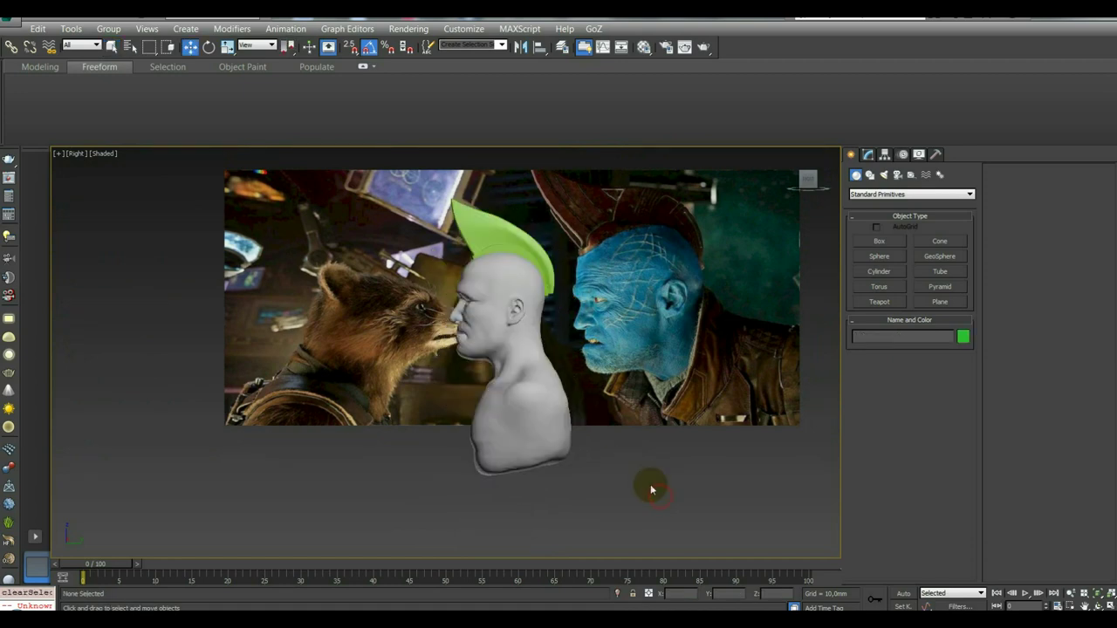
scroll(610, 353, up, 3)
scroll(498, 352, down, 2)
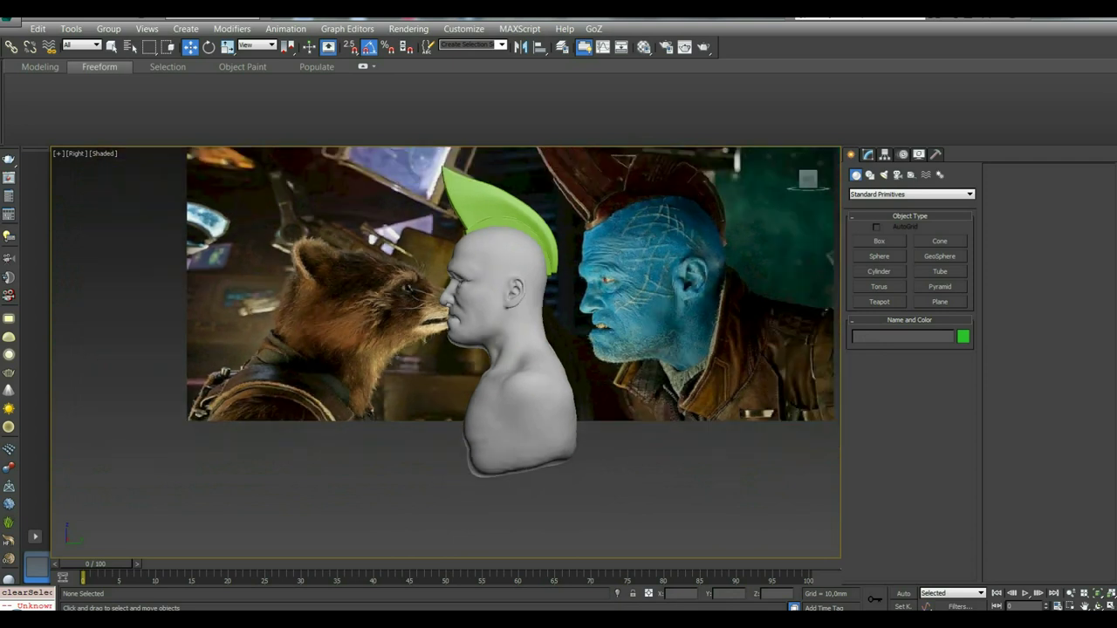
scroll(502, 358, down, 2)
click(506, 362)
middle_drag(511, 349, 509, 374)
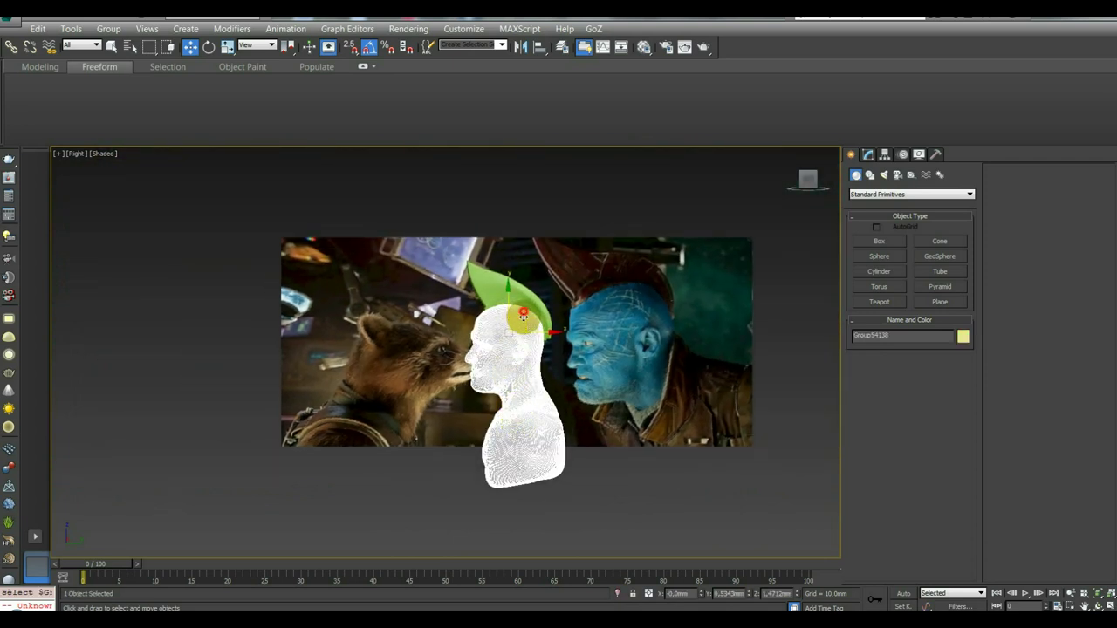
mouse_move(522, 316)
mouse_down()
mouse_move(529, 363)
mouse_move(527, 311)
mouse_up()
Select the mohawk with the bust, orbit to a front-facing view, and select the reference plane.
ctrl+click(497, 288)
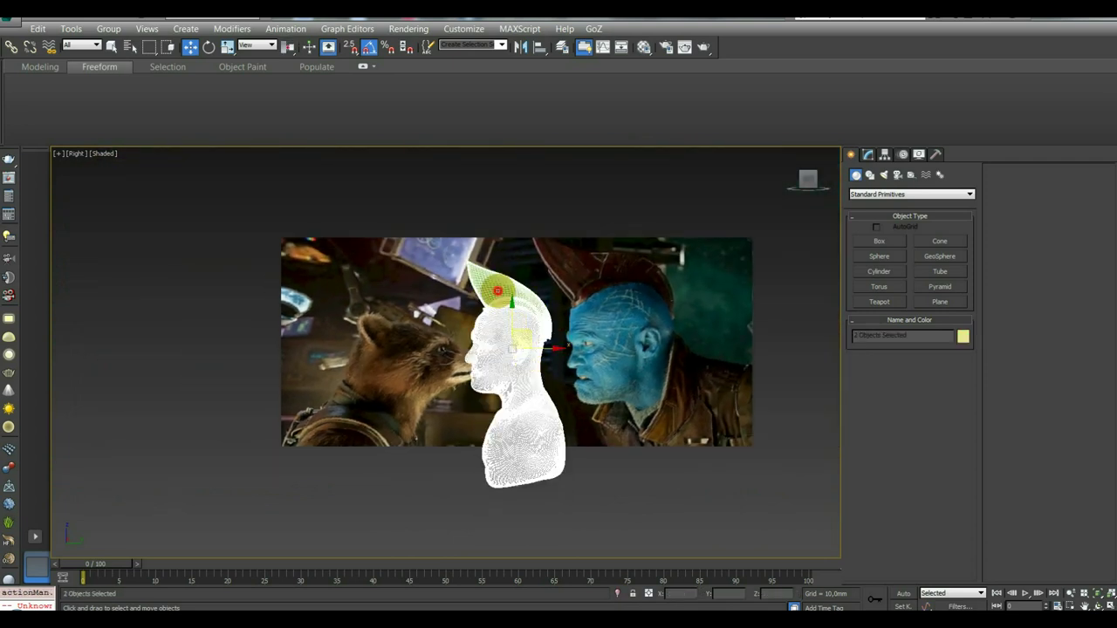
scroll(534, 361, up, 2)
mouse_move(502, 363)
alt+middle_down()
mouse_move(602, 371)
mouse_move(611, 395)
mouse_move(534, 382)
alt+middle_up()
scroll(611, 367, up, 2)
click(641, 366)
Select the bust and turn on viewport statistics with 7, showing 86 580 polys and 43 315 verts.
click(543, 371)
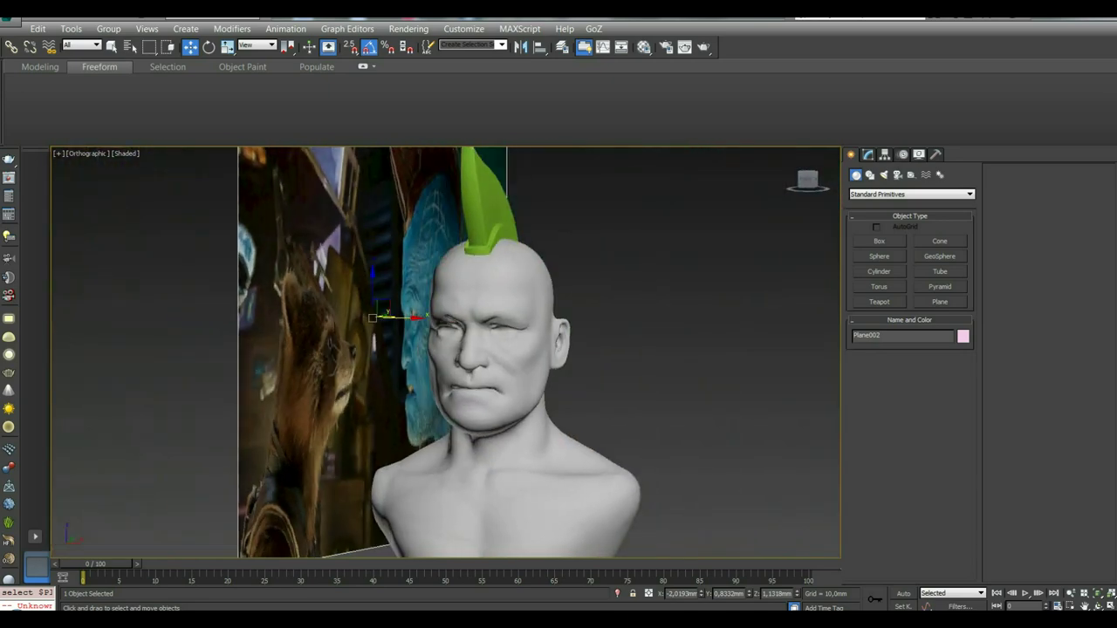
scroll(534, 382, up, 3)
click(506, 336)
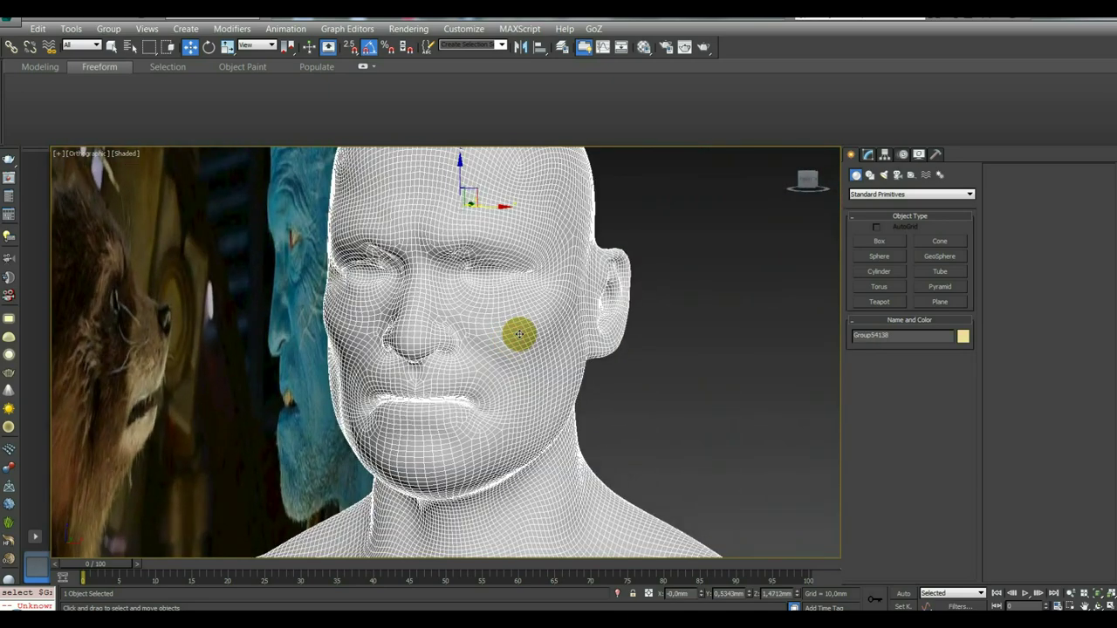
scroll(515, 384, down, 4)
key(7)
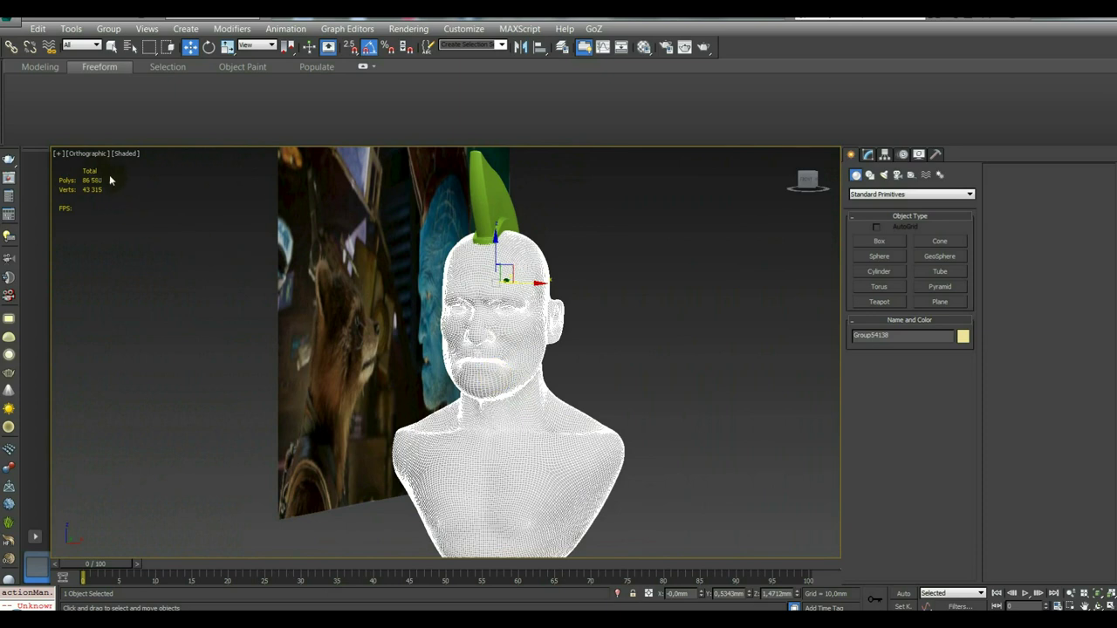
Select the reference image plane and open the Views menu.
click(652, 373)
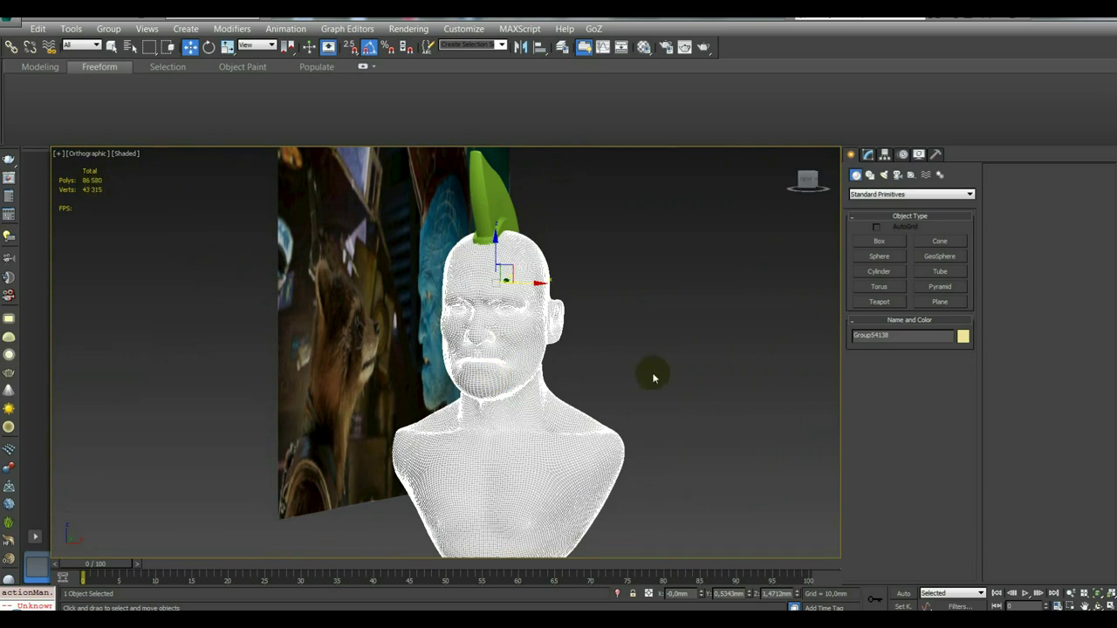
click(340, 308)
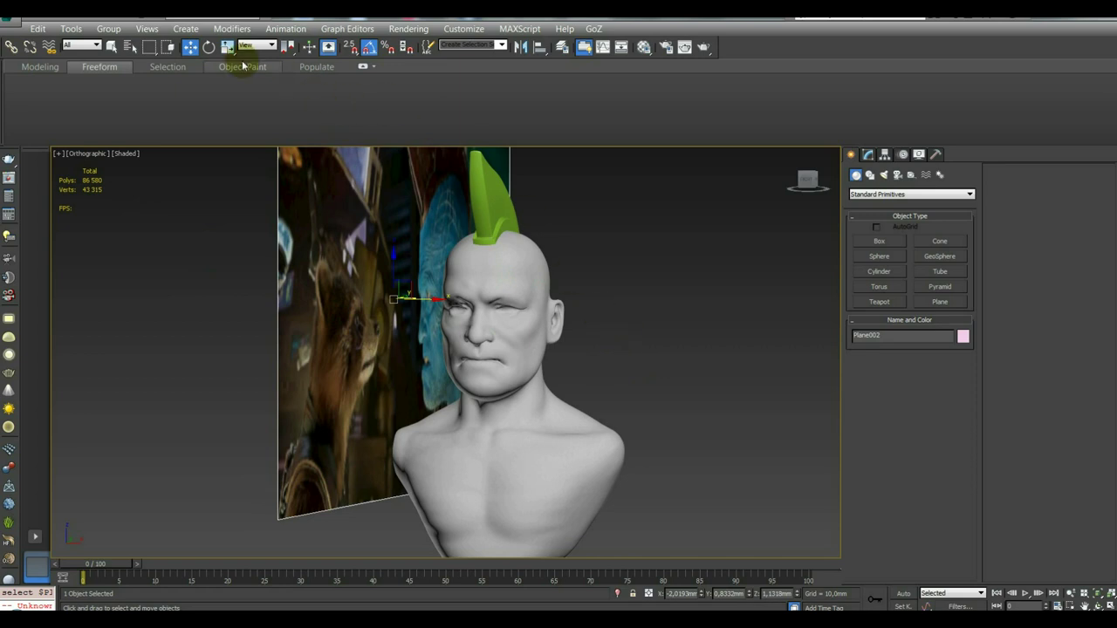
click(147, 29)
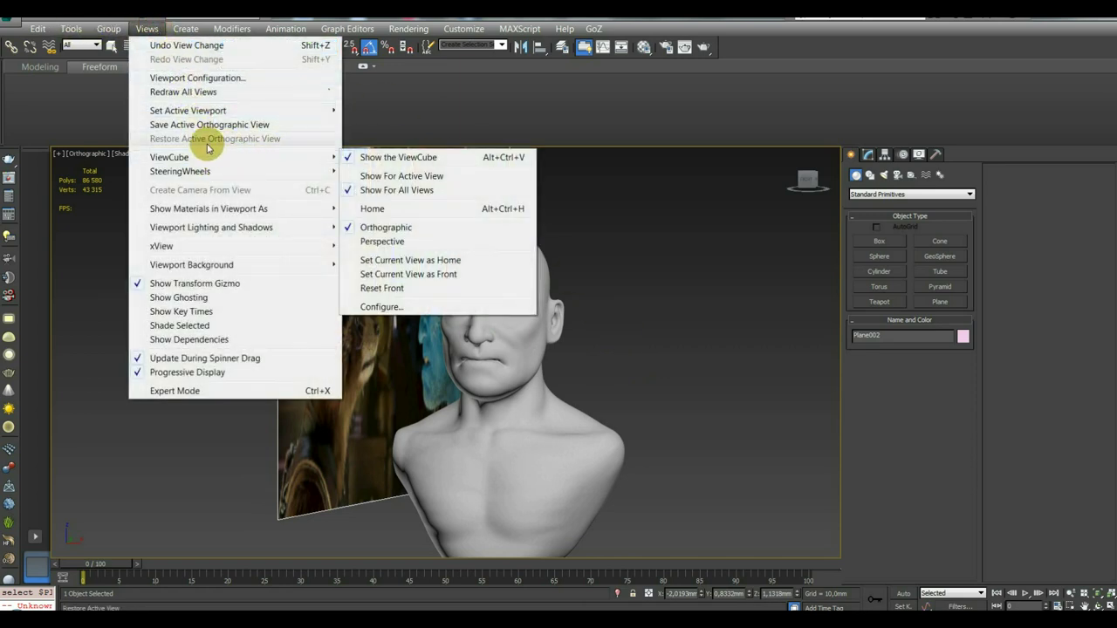
Set Viewport Configuration statistics to Total + Selection, then select the bust (74 802 polys).
click(237, 77)
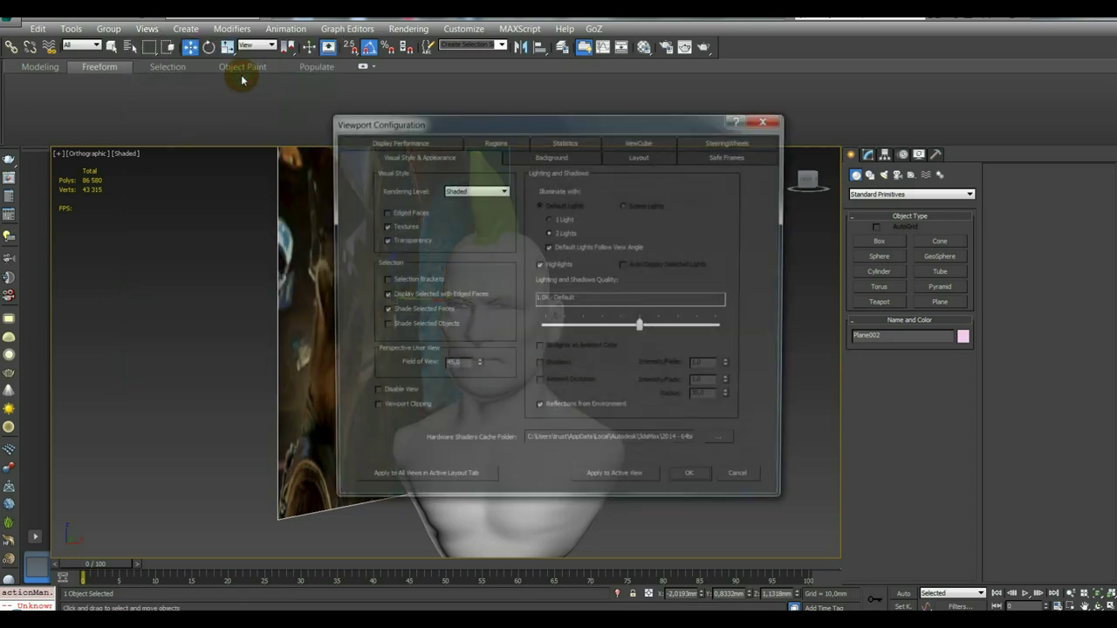
click(628, 142)
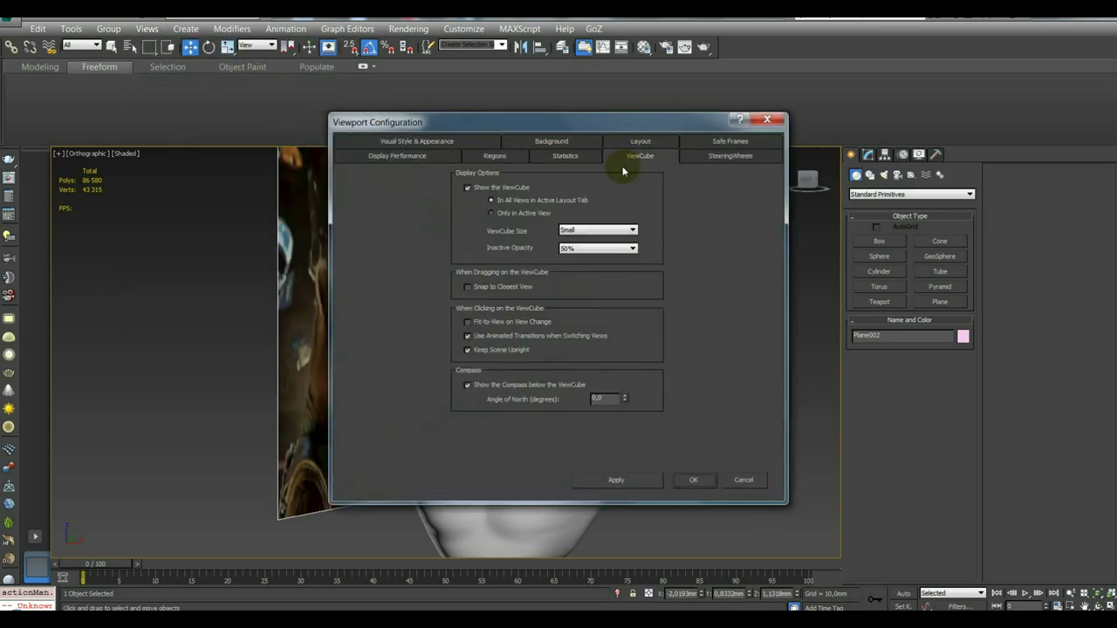
click(593, 154)
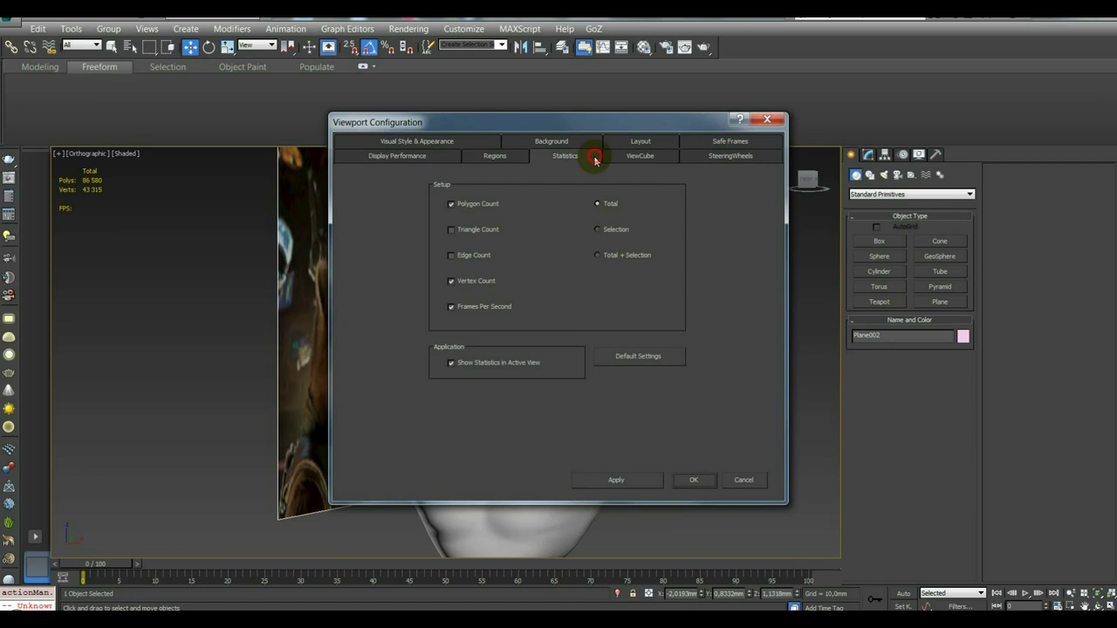
click(606, 255)
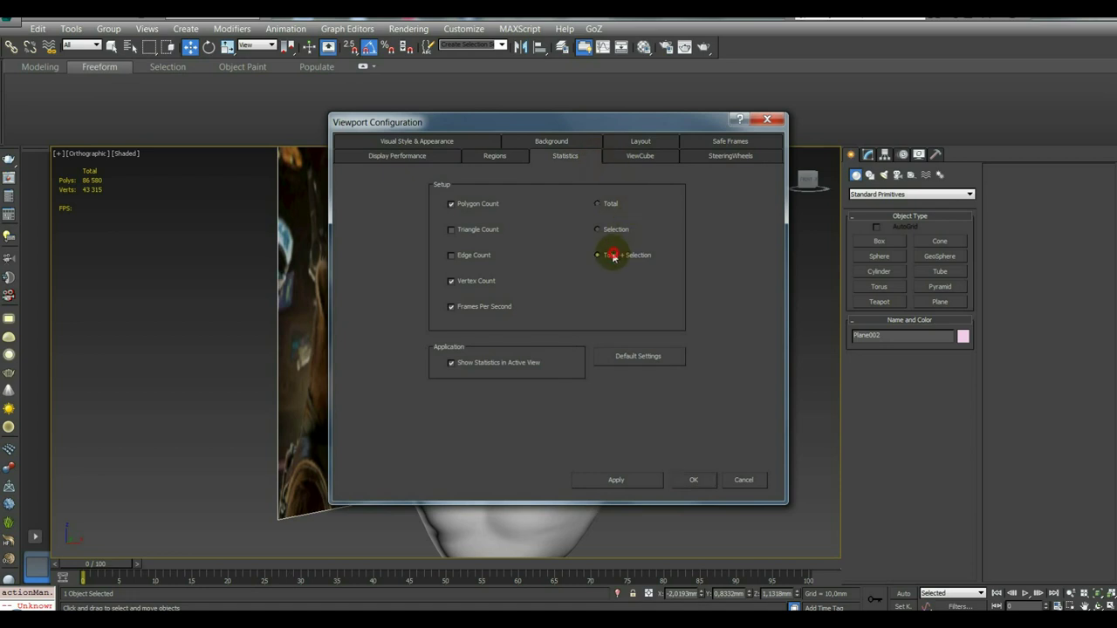
click(692, 480)
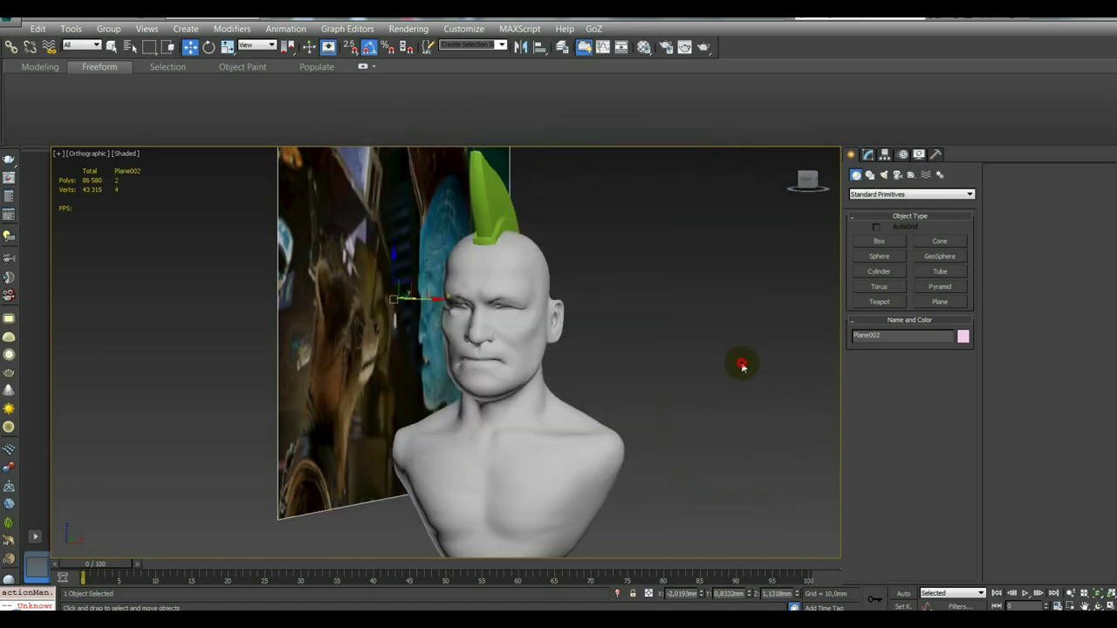
click(514, 422)
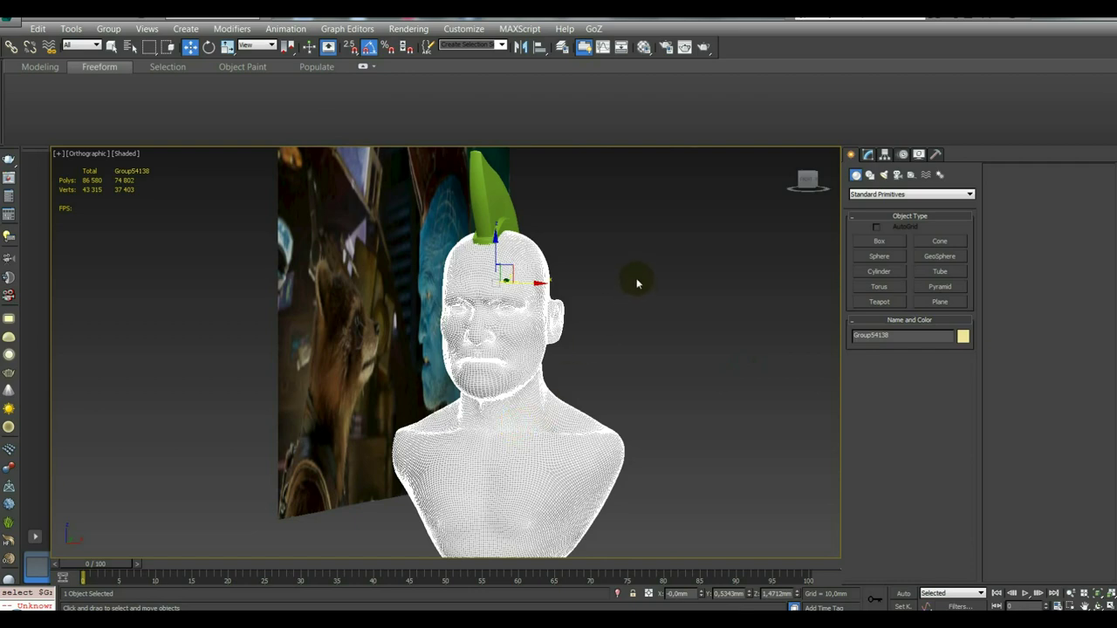
mouse_move(637, 283)
alt+middle_down()
mouse_move(646, 326)
mouse_move(648, 312)
mouse_move(680, 362)
alt+middle_up()
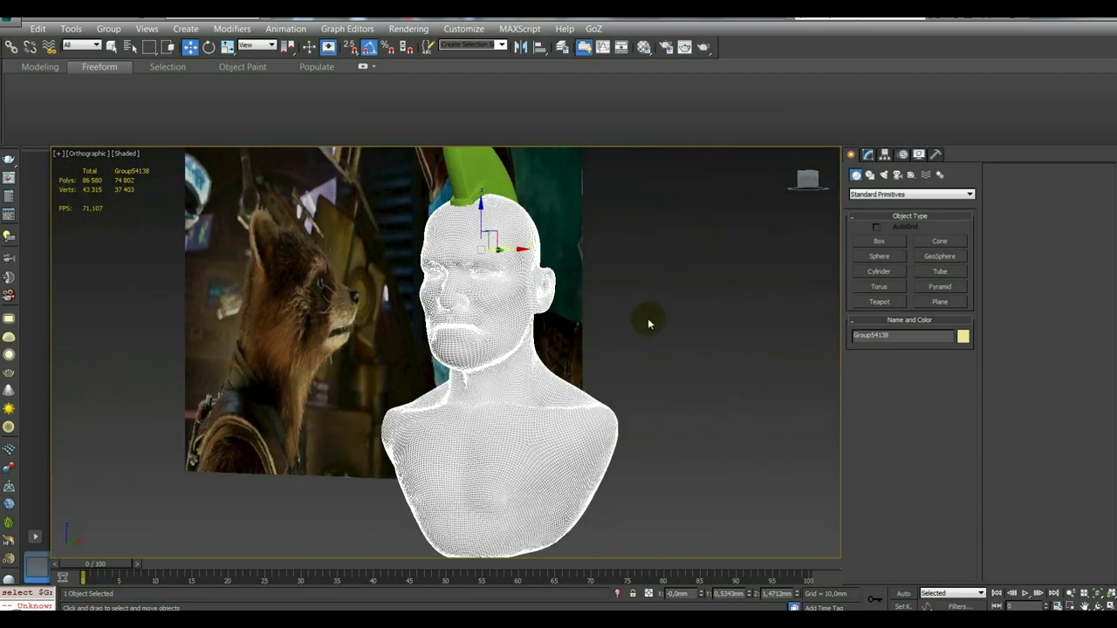
scroll(659, 312, up, 4)
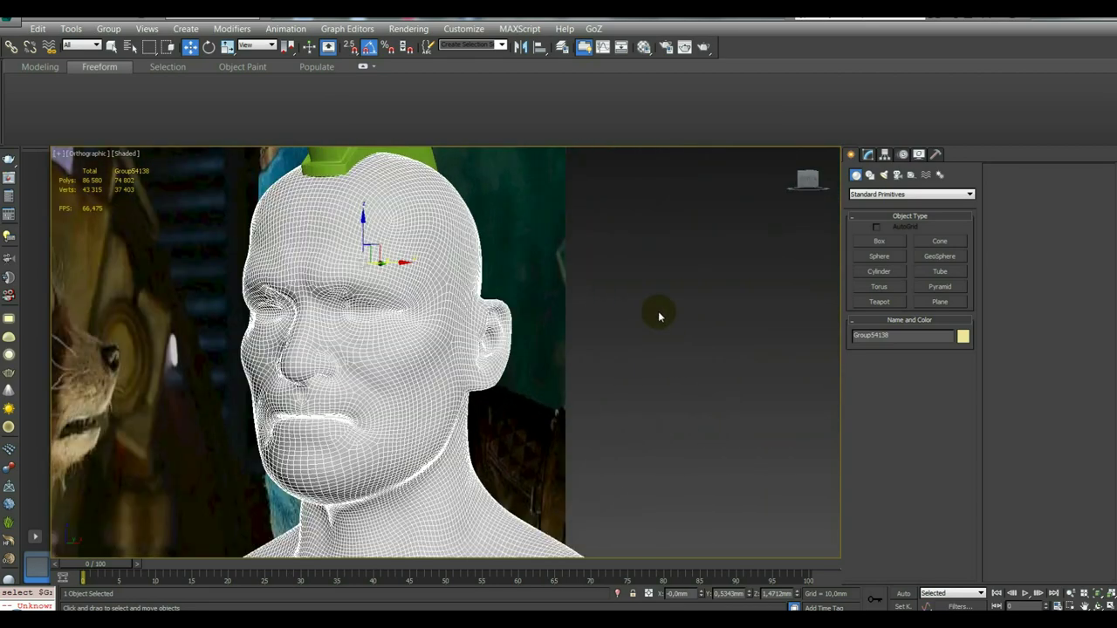
scroll(659, 312, down, 2)
click(653, 308)
click(489, 349)
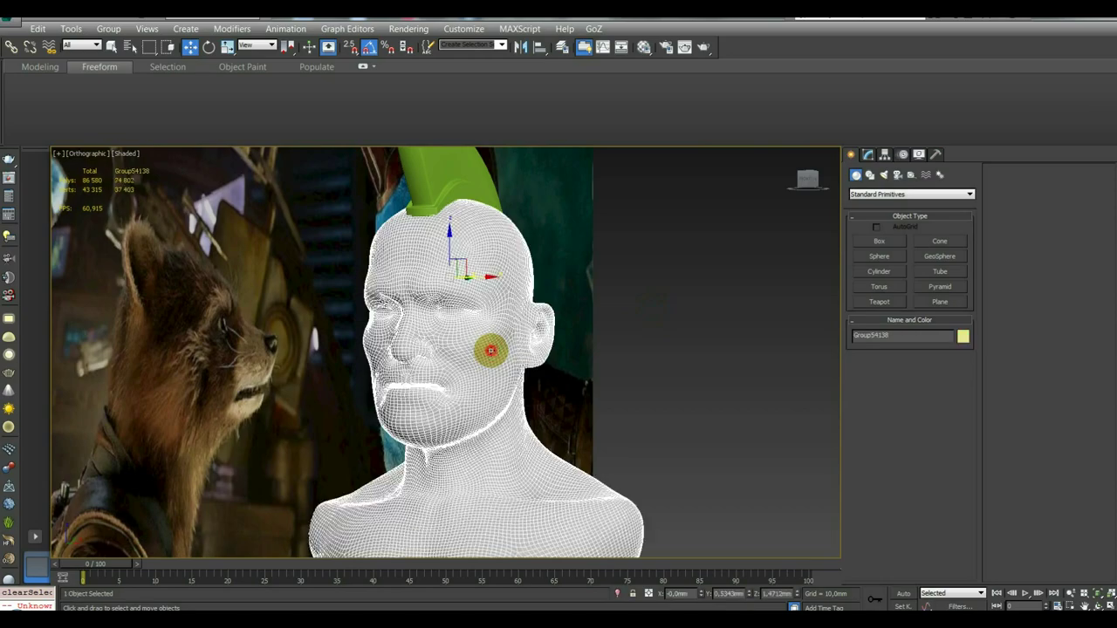
scroll(431, 325, up, 2)
scroll(431, 324, up, 2)
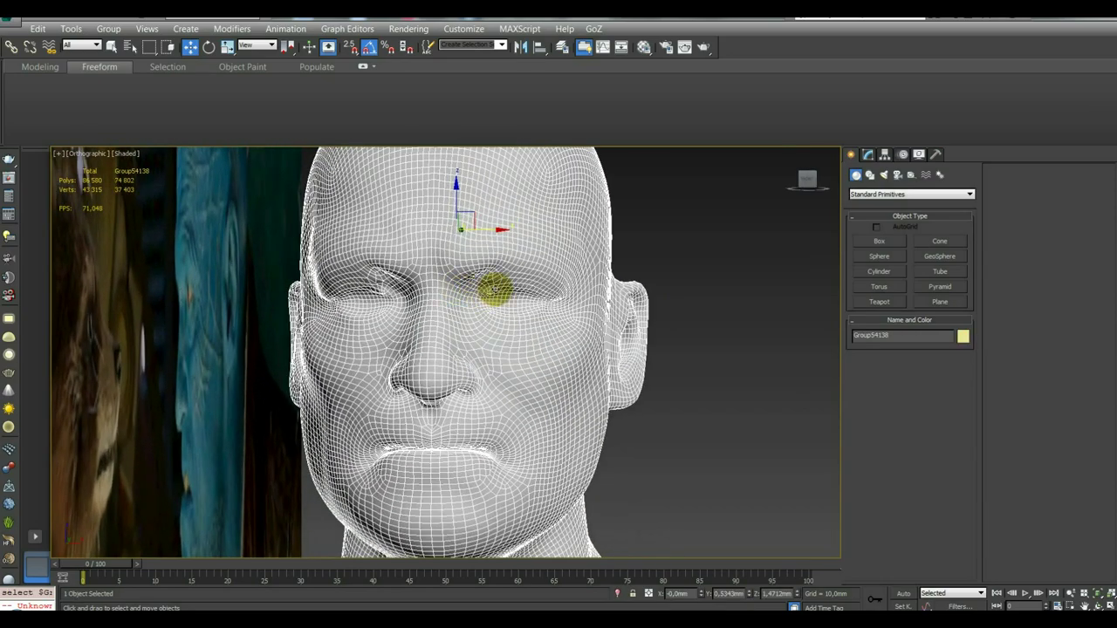
scroll(493, 288, up, 4)
scroll(735, 249, down, 4)
scroll(736, 250, down, 4)
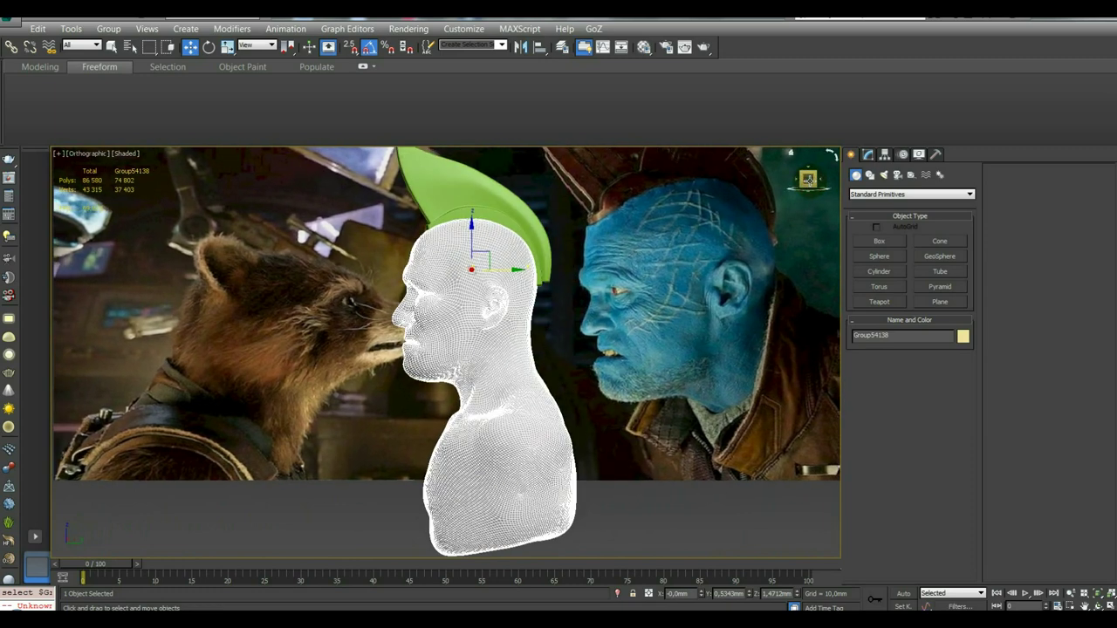
scroll(611, 307, down, 3)
middle_drag(611, 307, 634, 299)
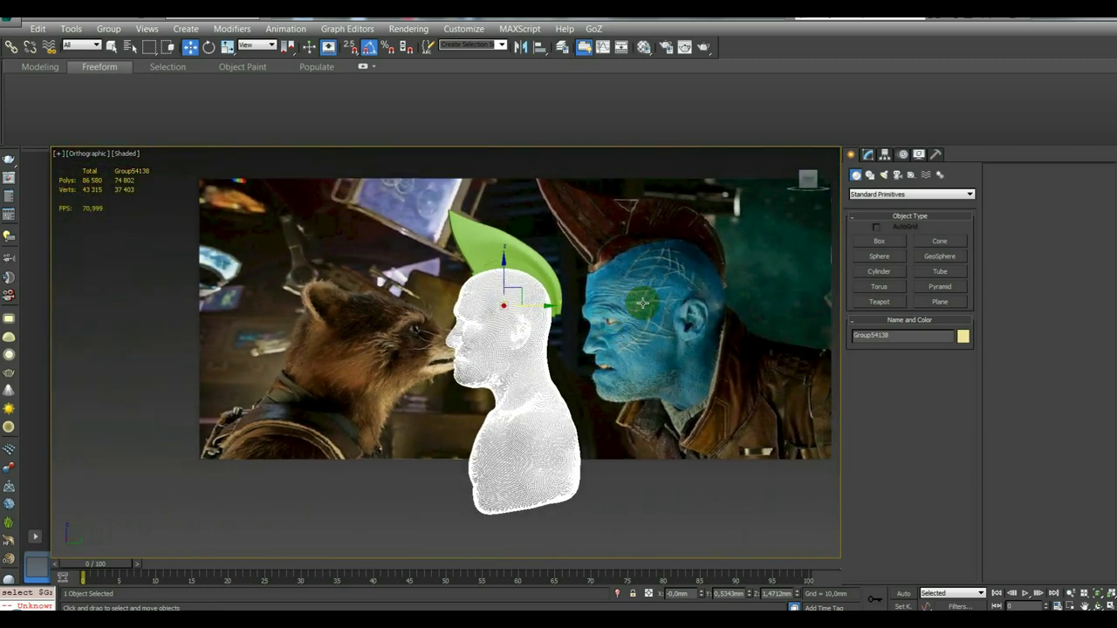
click(642, 303)
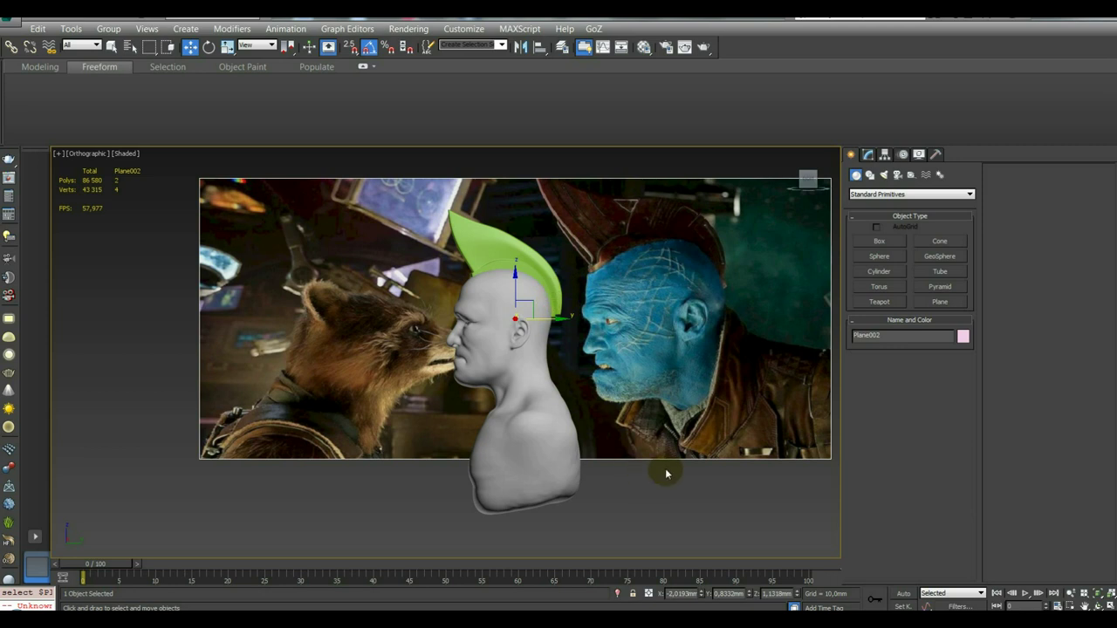
mouse_move(669, 463)
middle_down()
mouse_move(662, 494)
mouse_move(628, 456)
middle_up()
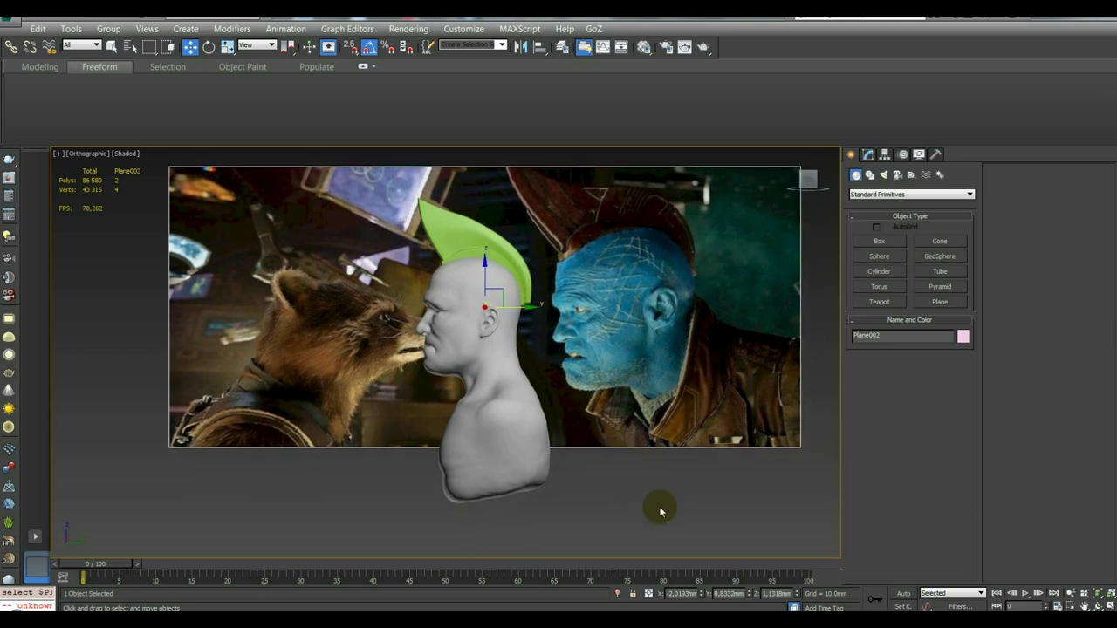
click(636, 366)
Hide the film-still background plane with Hide Selection from the quad menu.
right_click(636, 366)
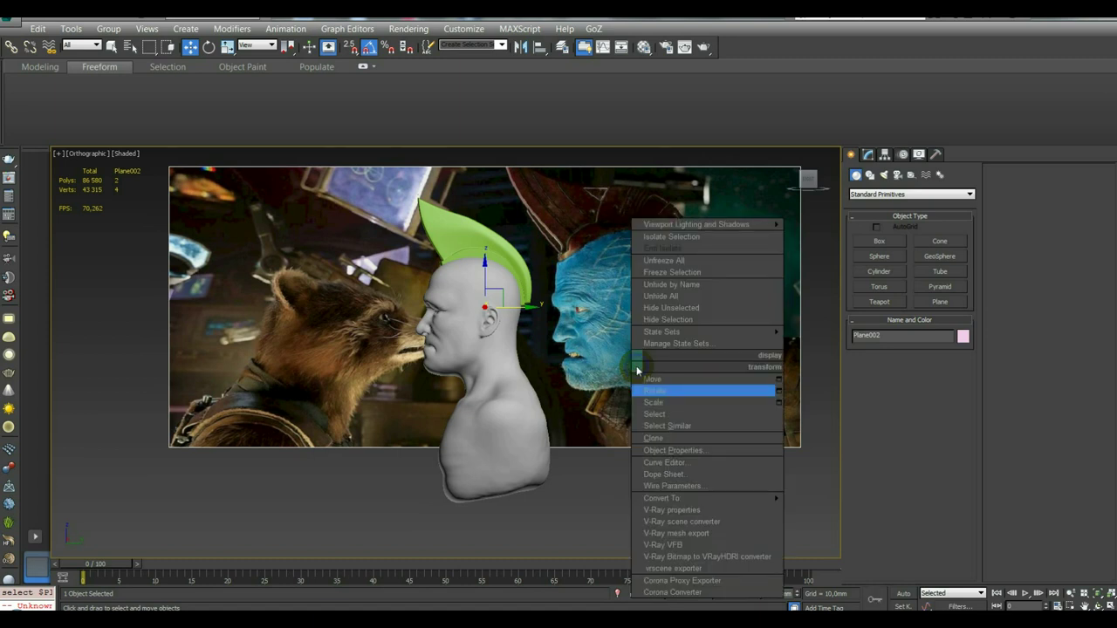
click(685, 323)
scroll(622, 349, down, 2)
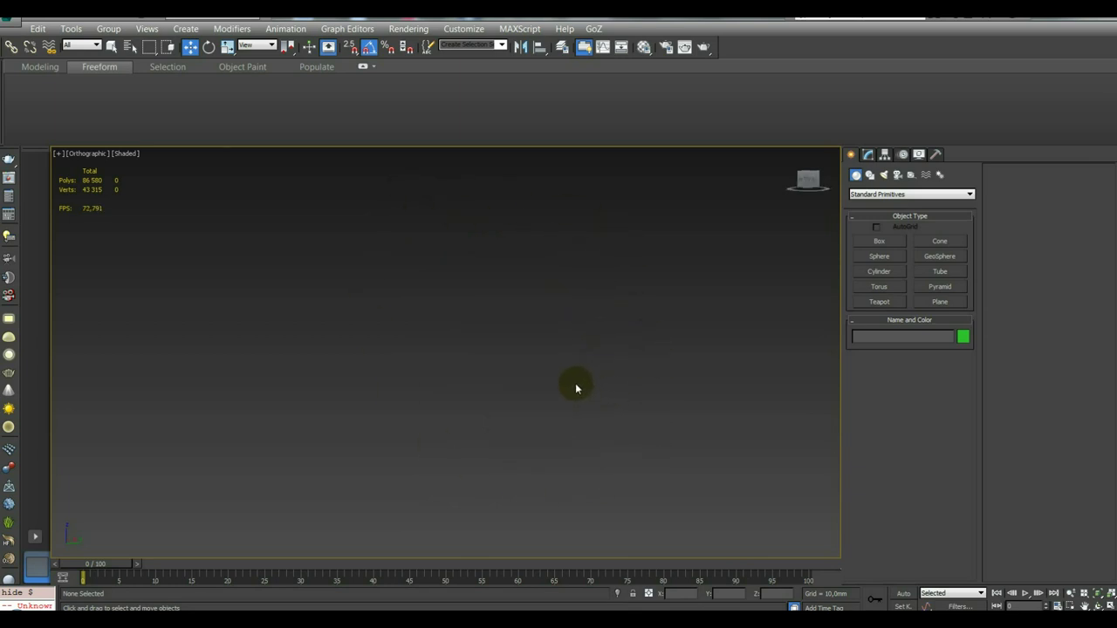
Bring the bust back into view, orbit to a three-quarter angle, and reselect it.
key(ctrl+z)
click(518, 358)
mouse_move(518, 358)
alt+middle_down()
mouse_move(585, 359)
mouse_move(631, 387)
mouse_move(500, 377)
mouse_move(599, 370)
mouse_move(581, 351)
alt+middle_up()
click(630, 387)
click(500, 377)
Orbit and pan around the bust to centre it, with the mohawk selected.
scroll(575, 362, up, 2)
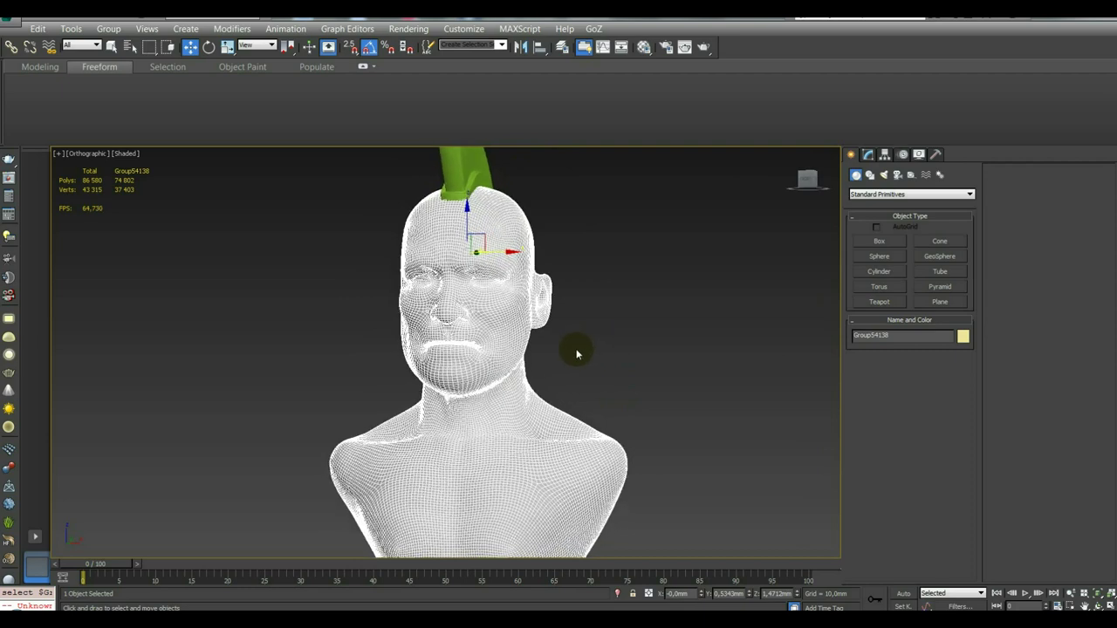
scroll(576, 340, down, 1)
click(571, 331)
scroll(572, 332, down, 1)
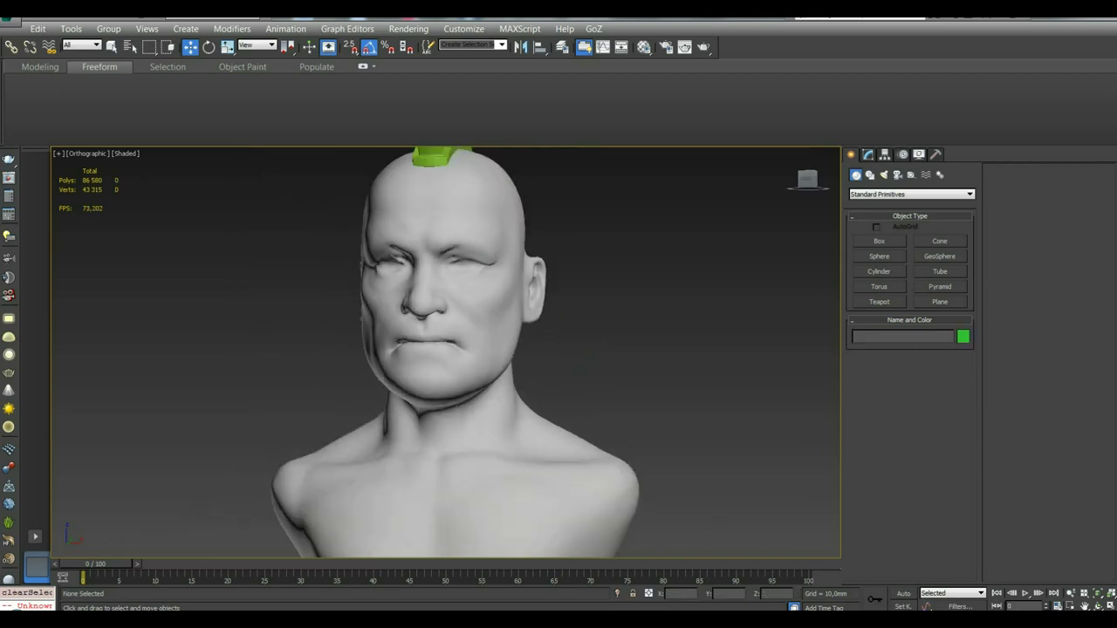
scroll(572, 332, down, 2)
mouse_move(571, 340)
alt+middle_down()
mouse_move(508, 365)
mouse_move(555, 390)
mouse_move(262, 292)
alt+middle_up()
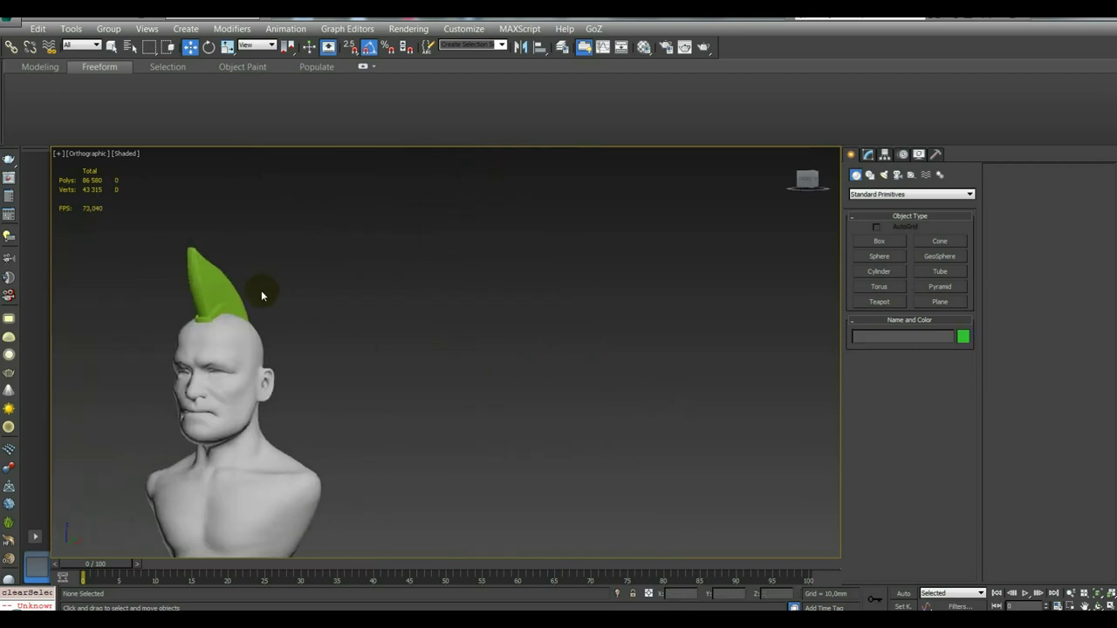
click(220, 287)
mouse_move(285, 332)
middle_down()
mouse_move(571, 411)
mouse_move(560, 367)
mouse_move(605, 326)
mouse_move(552, 253)
mouse_move(810, 175)
middle_up()
scroll(560, 368, up, 2)
scroll(606, 326, down, 2)
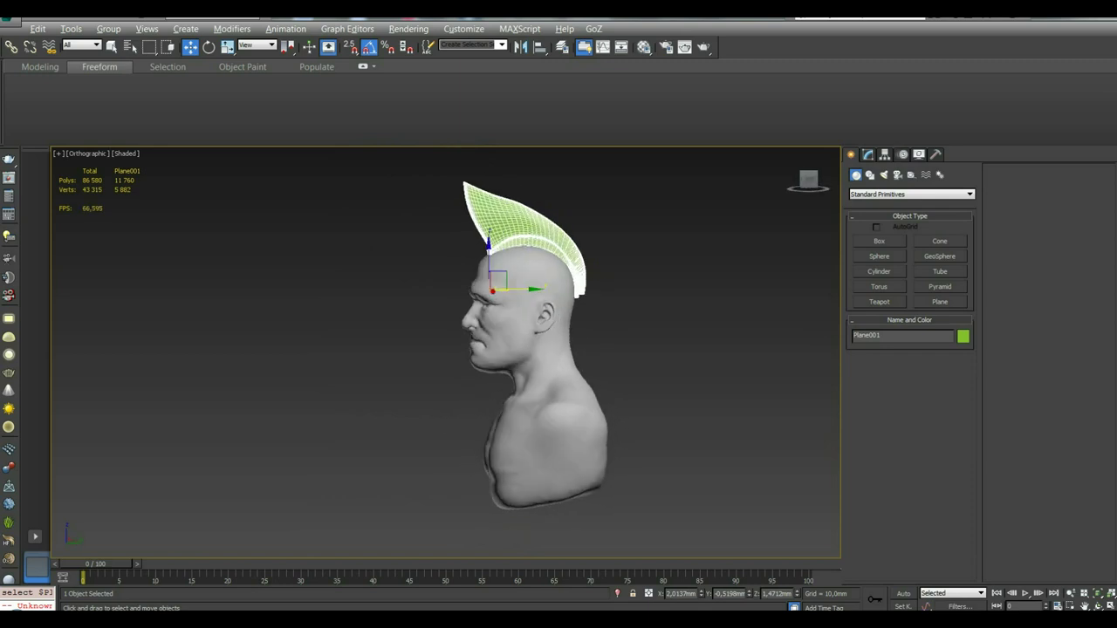
Switch to the Right view via the ViewCube and recentre the bust in profile.
click(810, 182)
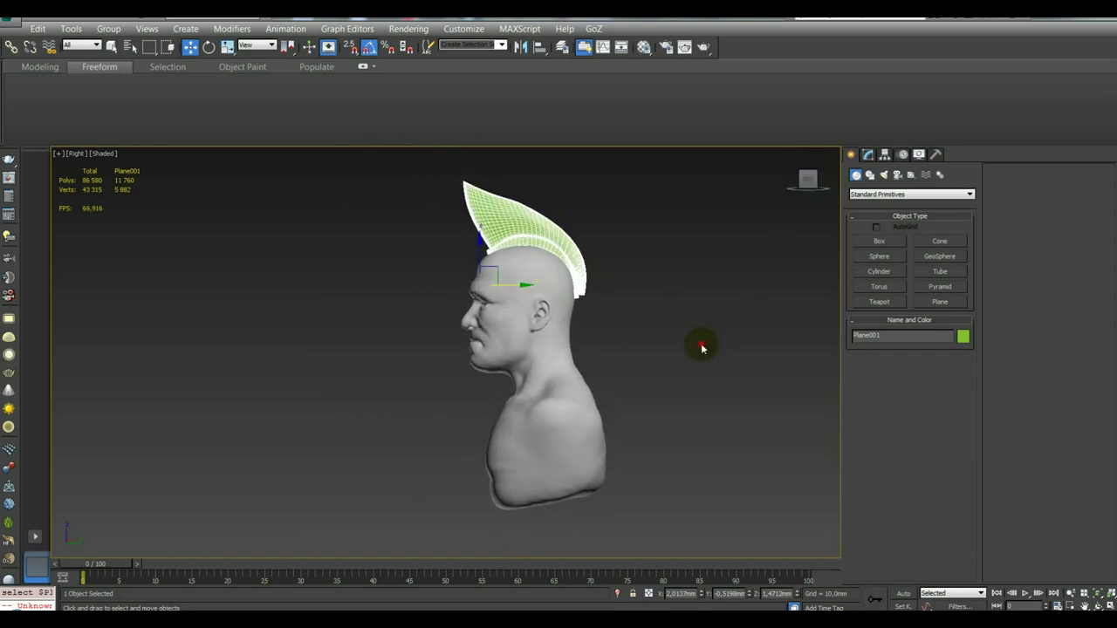
click(701, 343)
scroll(685, 376, down, 2)
middle_drag(685, 376, 649, 357)
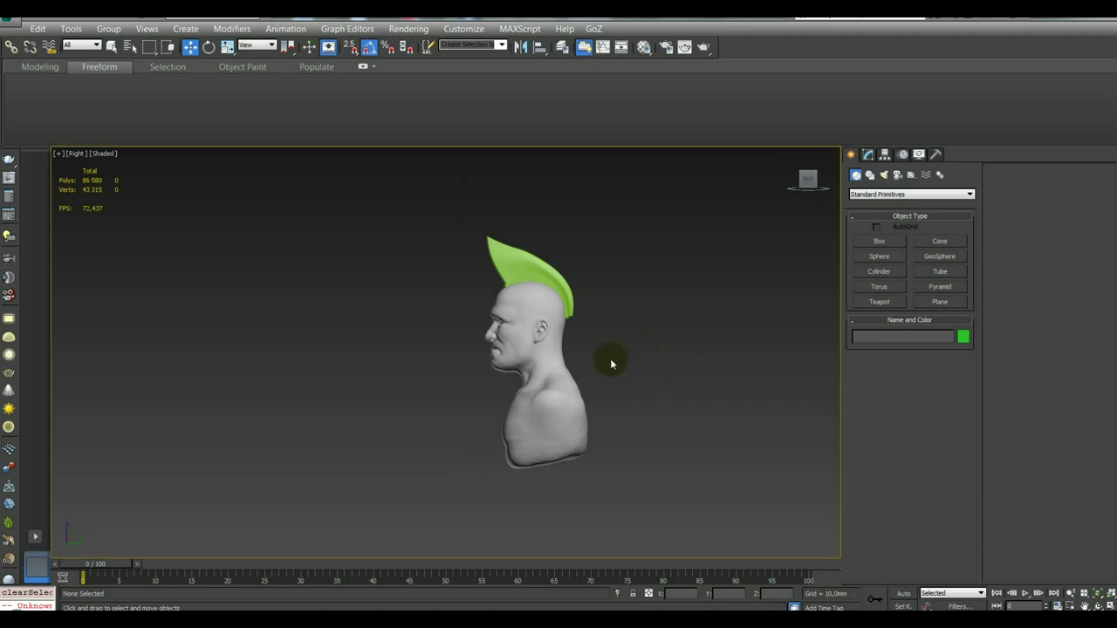
Create a thin square box, Box001, drawn around the bust in the Right view.
click(879, 241)
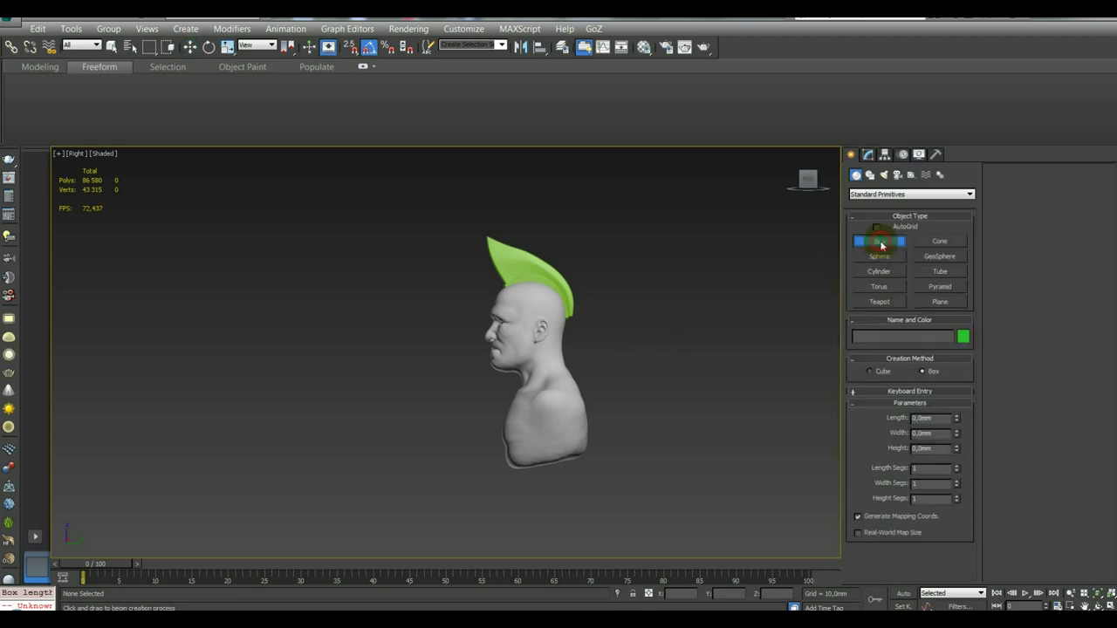
scroll(616, 310, down, 3)
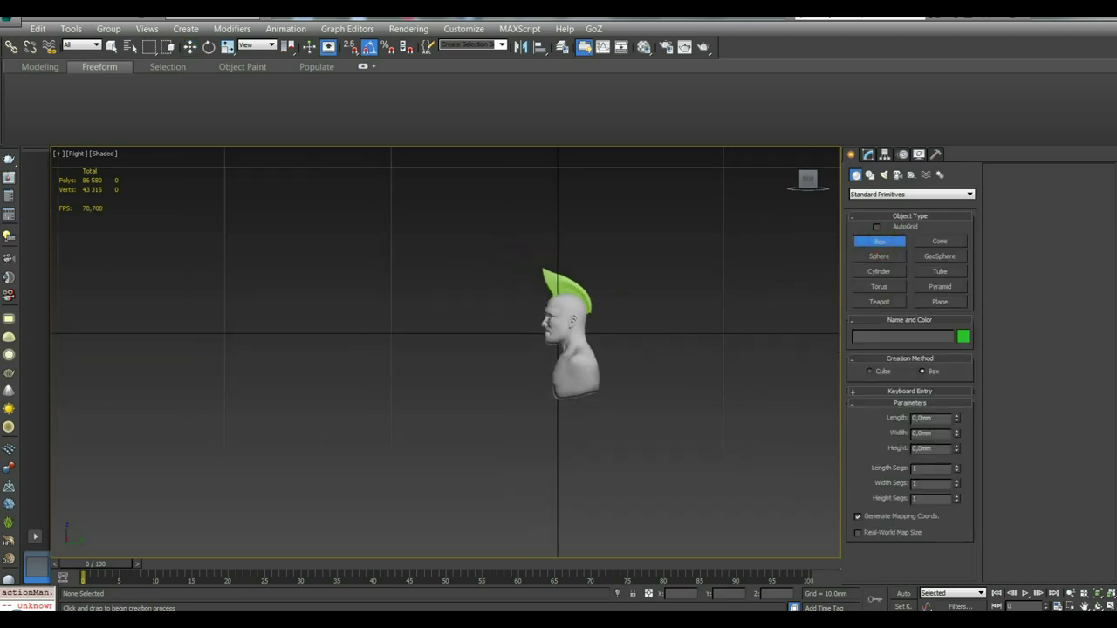
drag(447, 219, 681, 439)
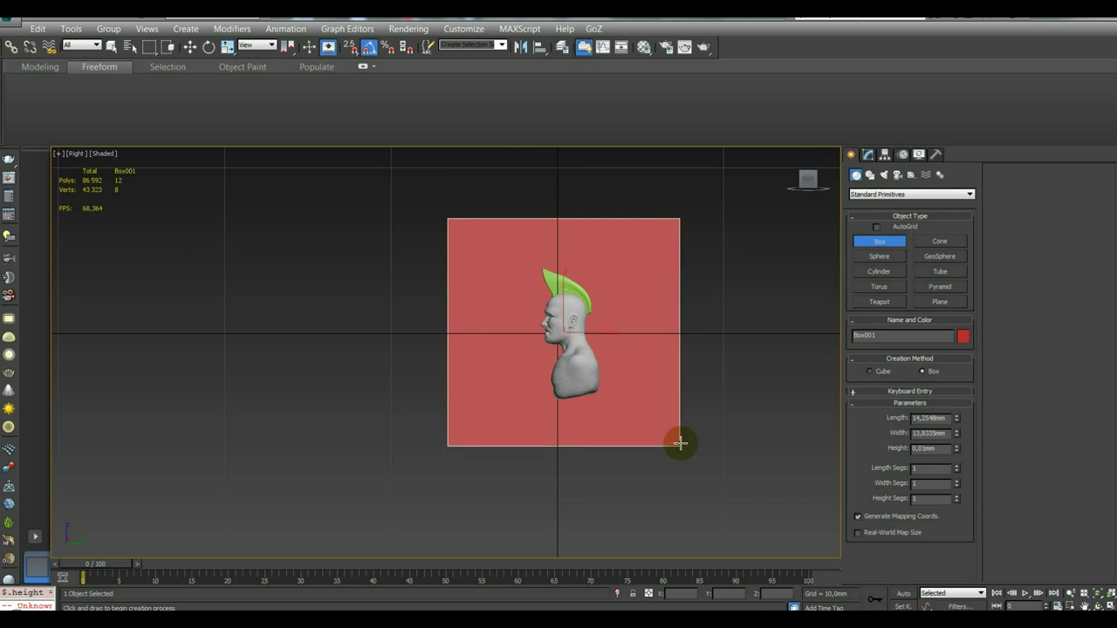
click(642, 398)
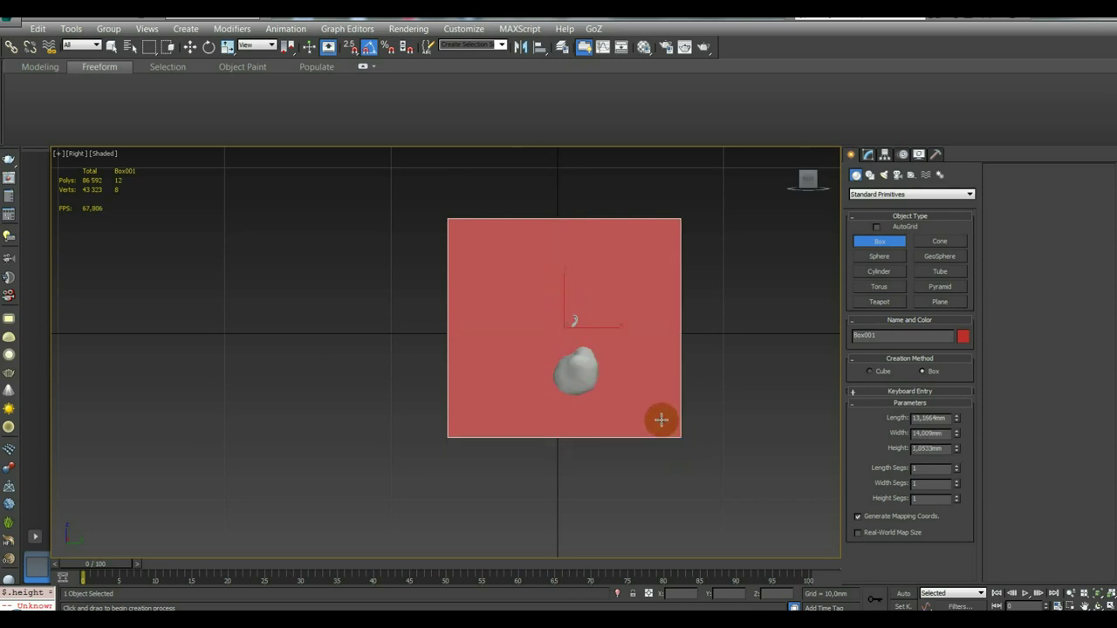
click(662, 420)
right_click(696, 407)
mouse_move(719, 389)
alt+middle_down()
mouse_move(768, 407)
mouse_move(636, 342)
mouse_move(548, 314)
alt+middle_up()
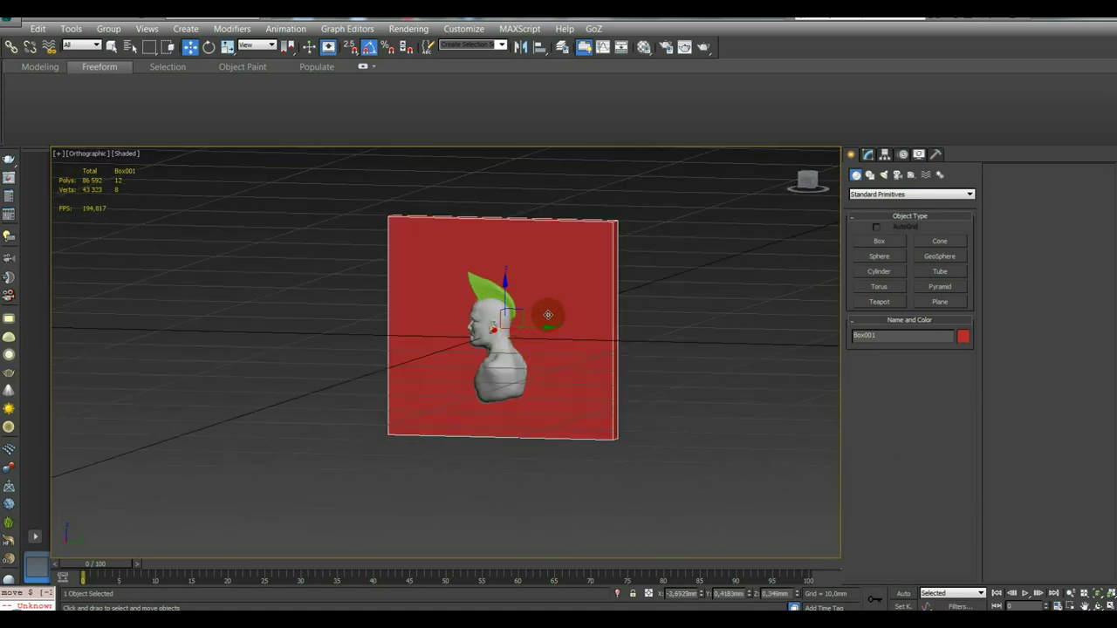
Reset the box's X, Y and Z position to 0.
key(f)
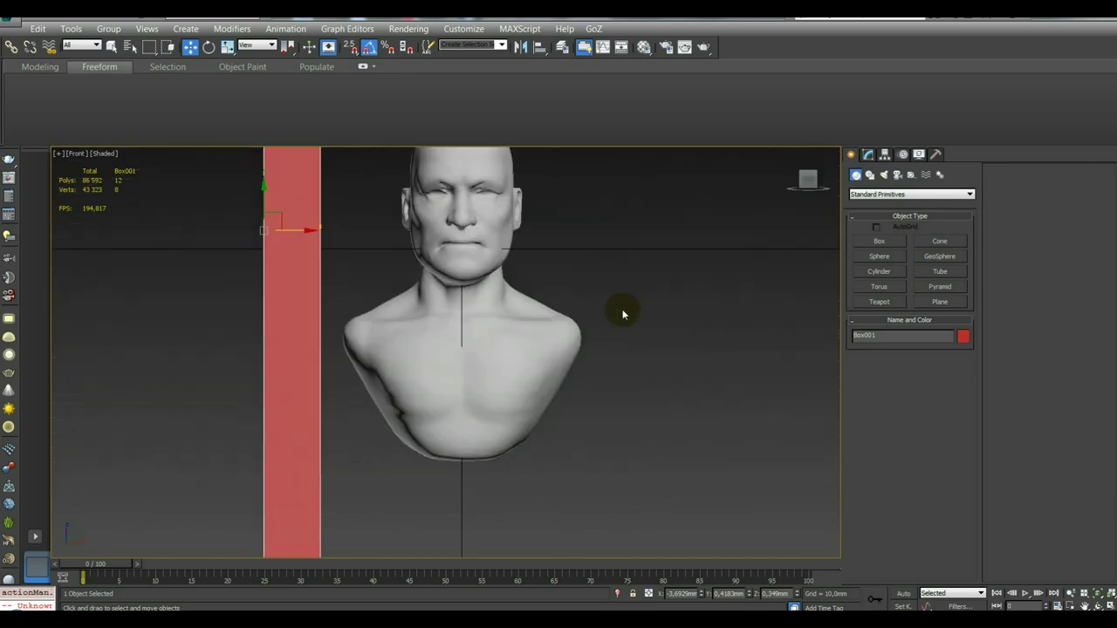
key(r)
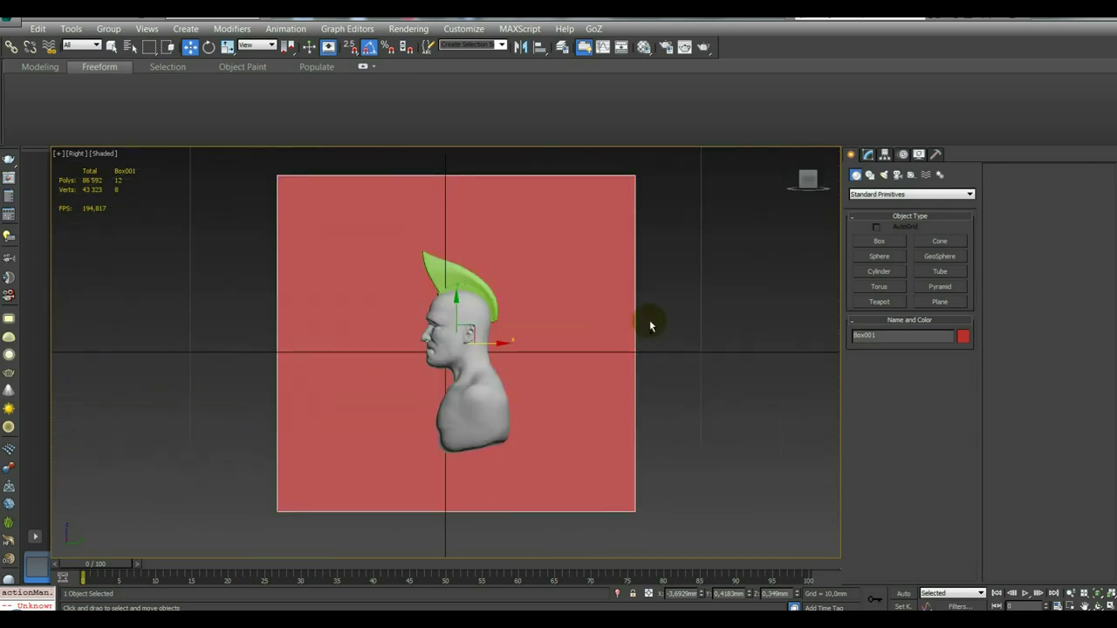
scroll(649, 321, down, 3)
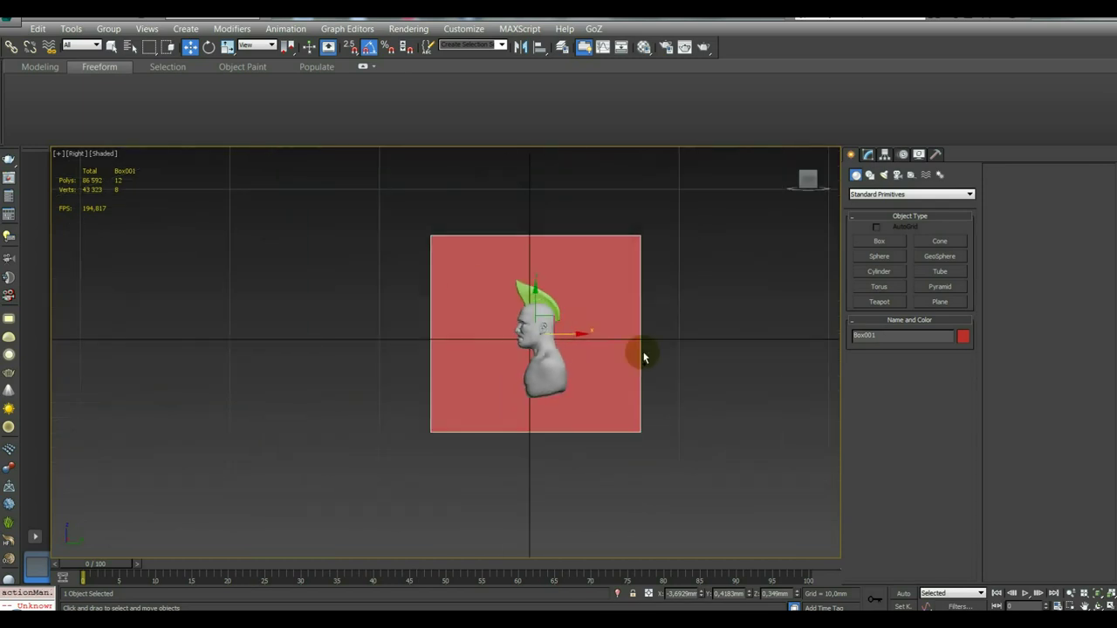
right_click(703, 594)
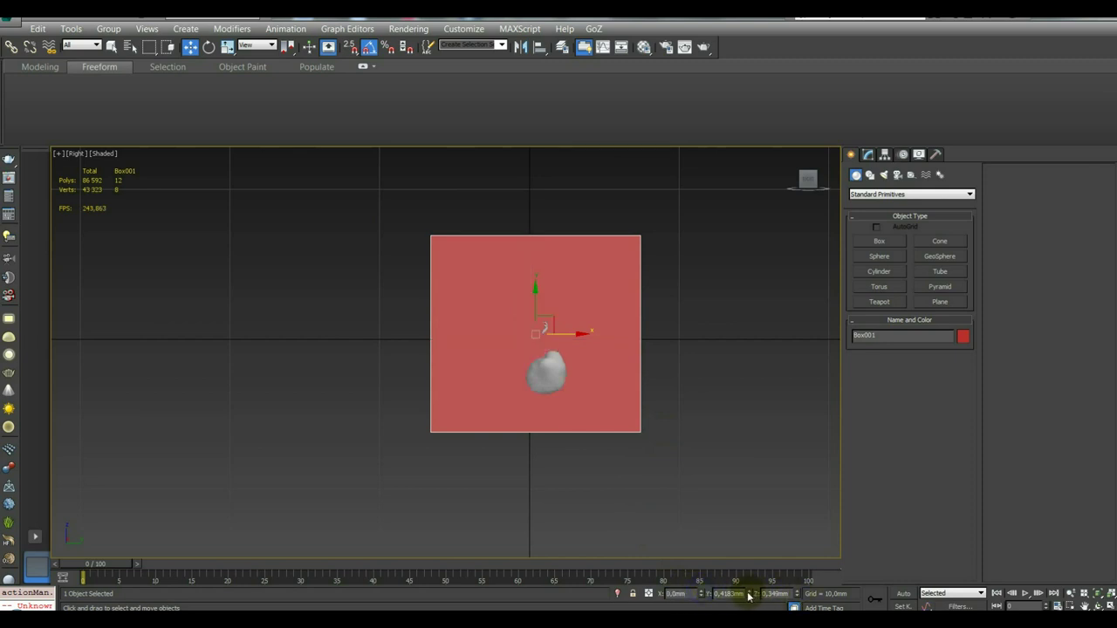
right_click(748, 595)
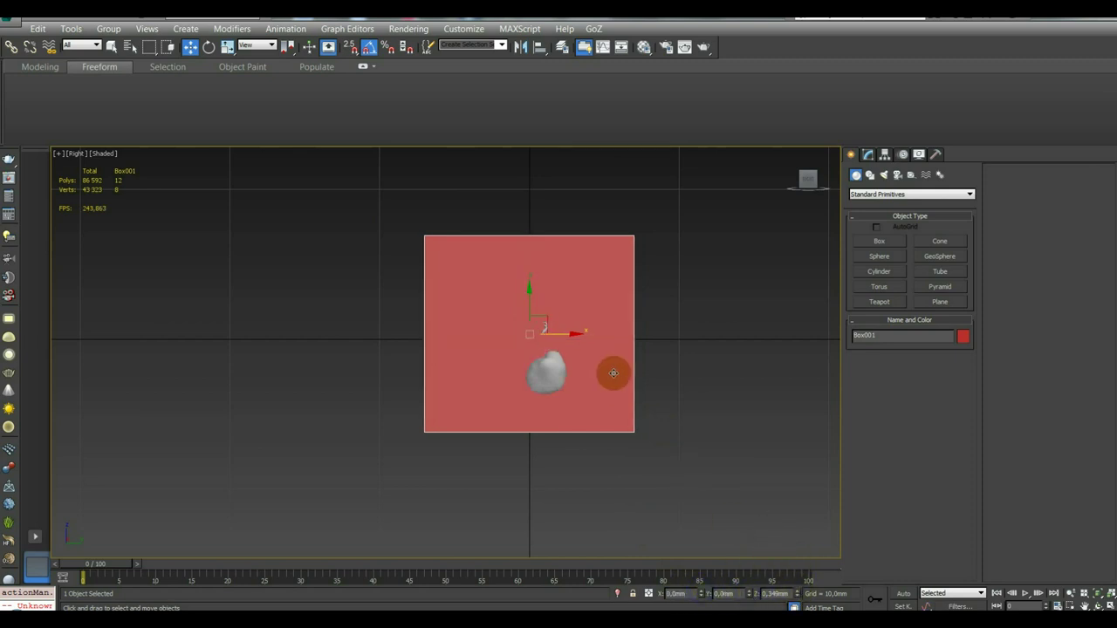
right_click(796, 595)
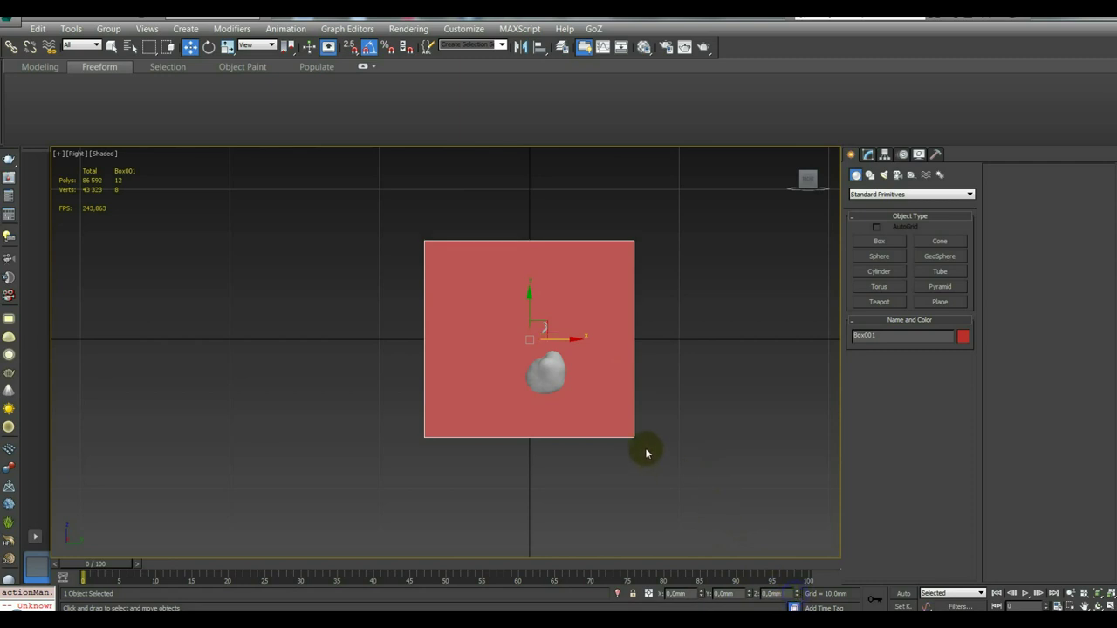
alt+middle_drag(643, 448, 728, 471)
Slide the red plate behind the bust and zoom out to see both.
drag(559, 345, 502, 348)
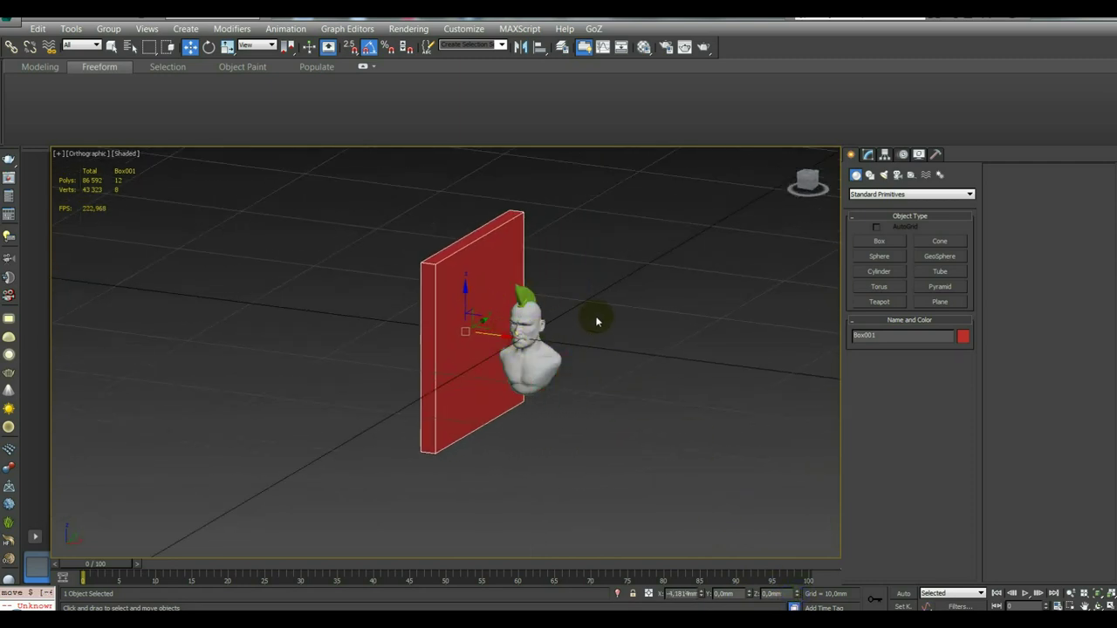
key(t)
key(shift+z)
key(shift+z)
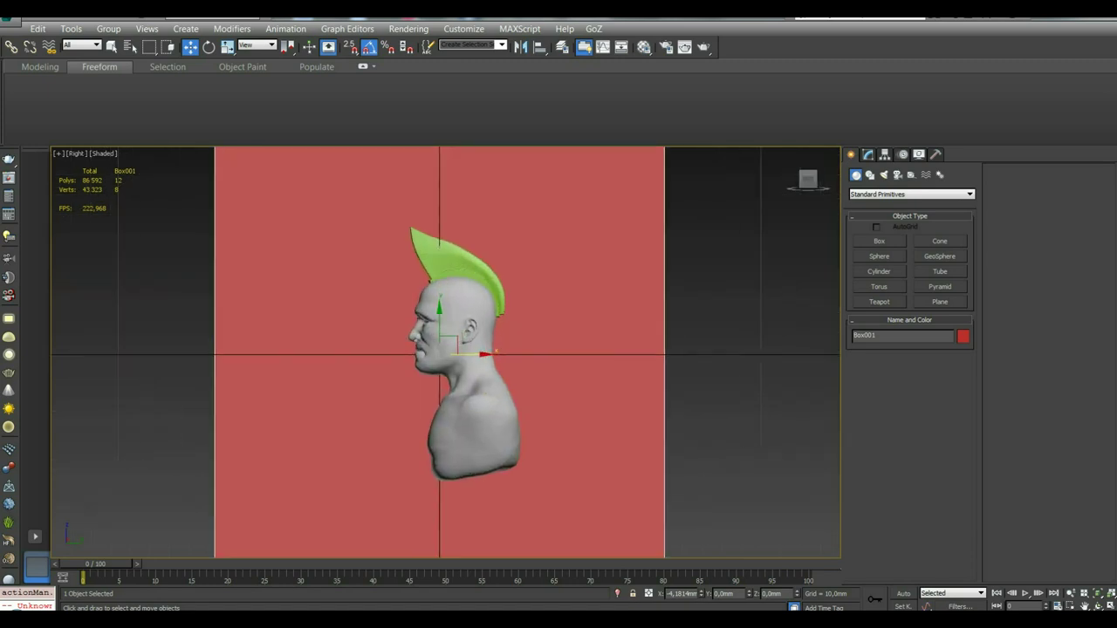
scroll(501, 377, up, 1)
scroll(501, 377, up, 1)
scroll(500, 377, down, 3)
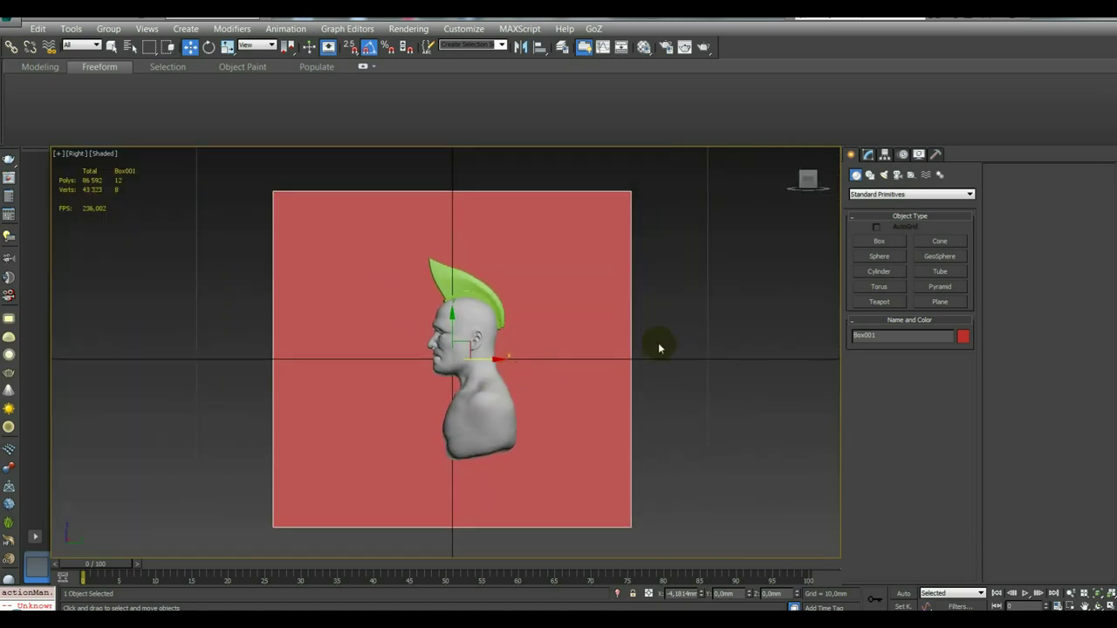
scroll(659, 349, down, 3)
middle_drag(673, 387, 667, 441)
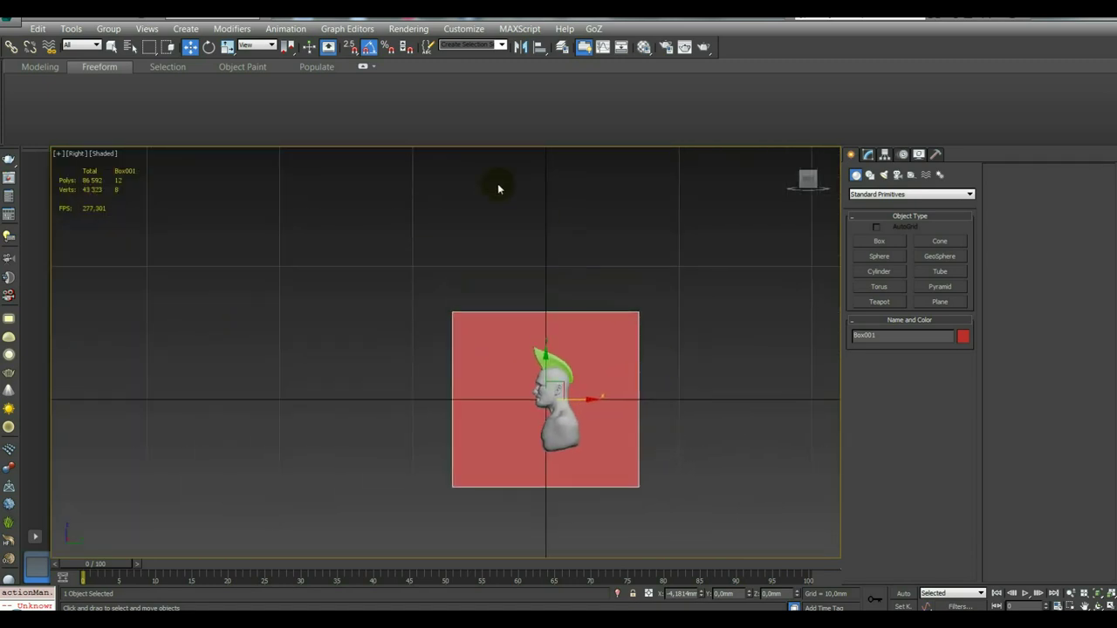
Enable Home Grid in Grid and Snap Settings, then close the window and recentre the plate.
right_click(370, 53)
click(550, 238)
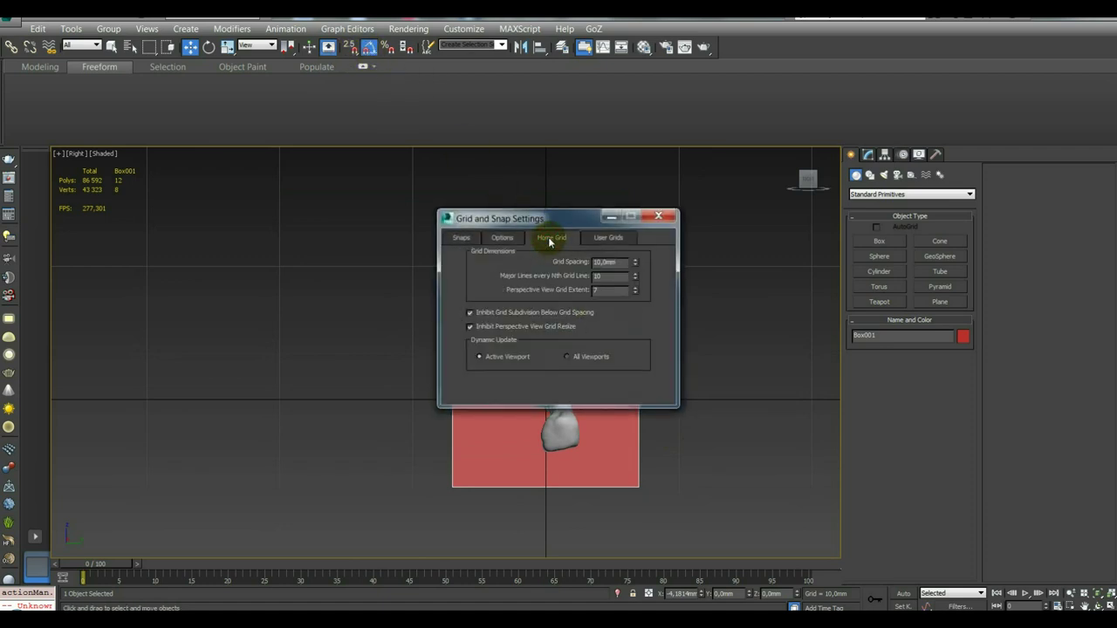
drag(532, 218, 207, 204)
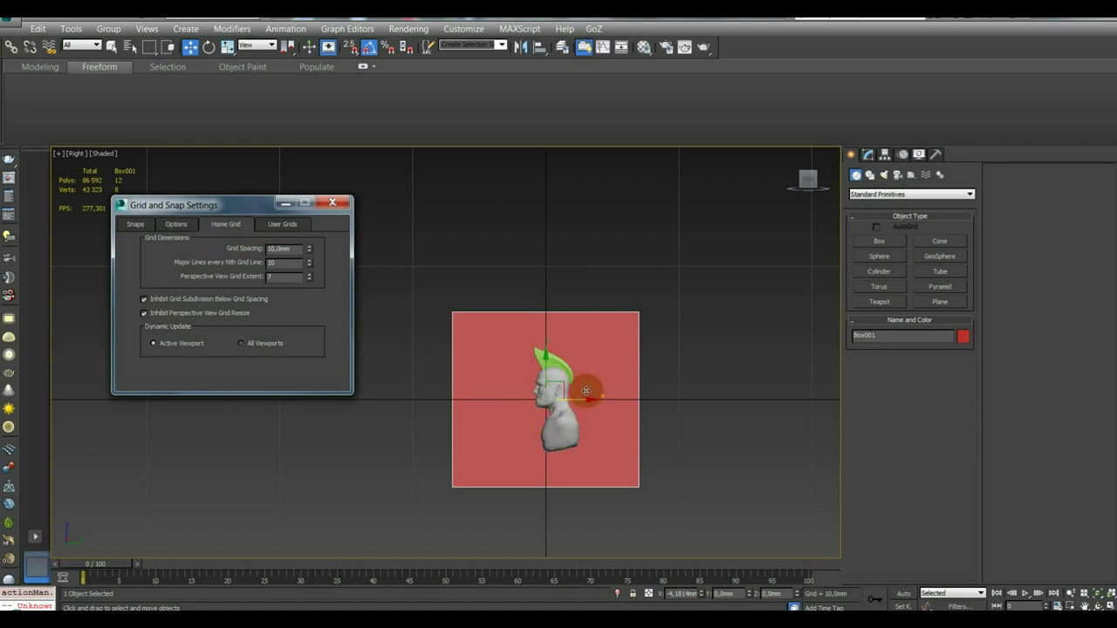
click(331, 202)
scroll(541, 391, up, 5)
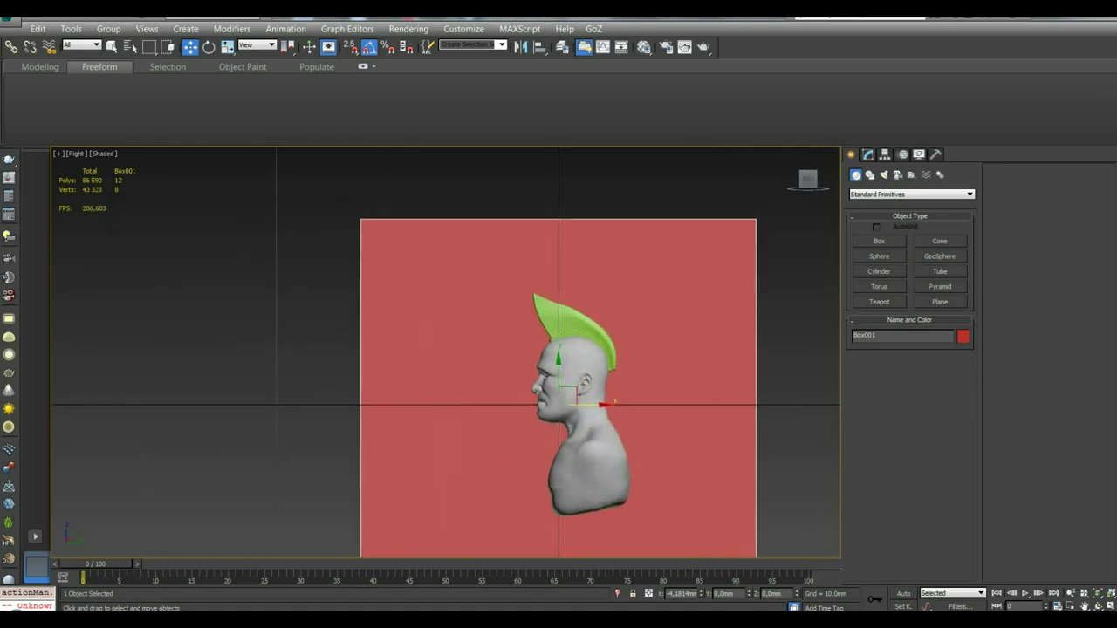
middle_drag(541, 390, 406, 305)
scroll(406, 306, down, 2)
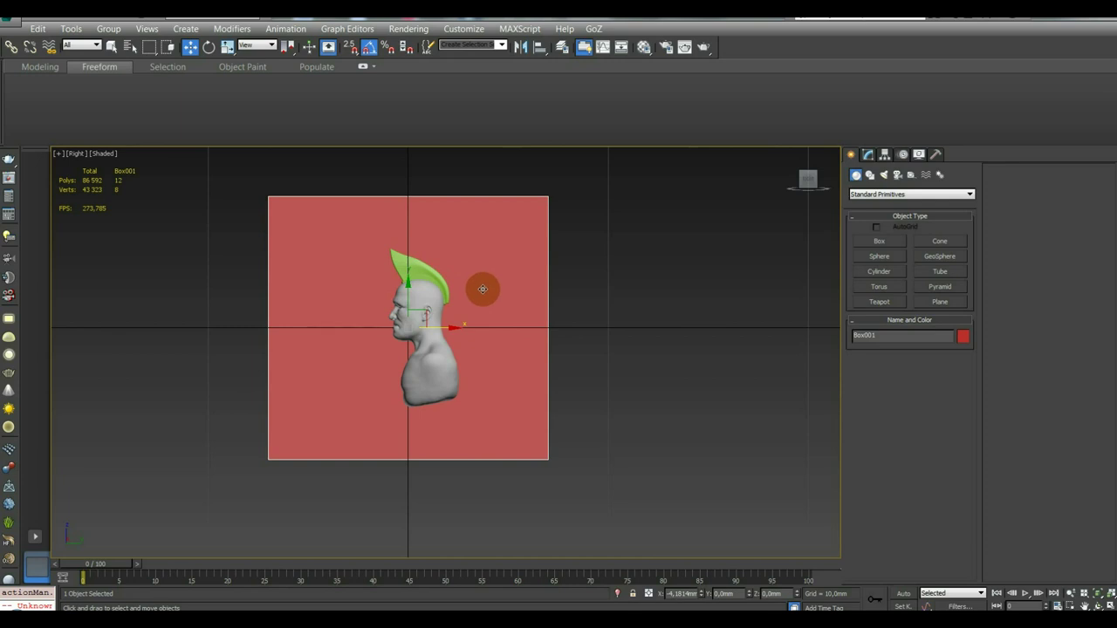
middle_drag(488, 296, 594, 321)
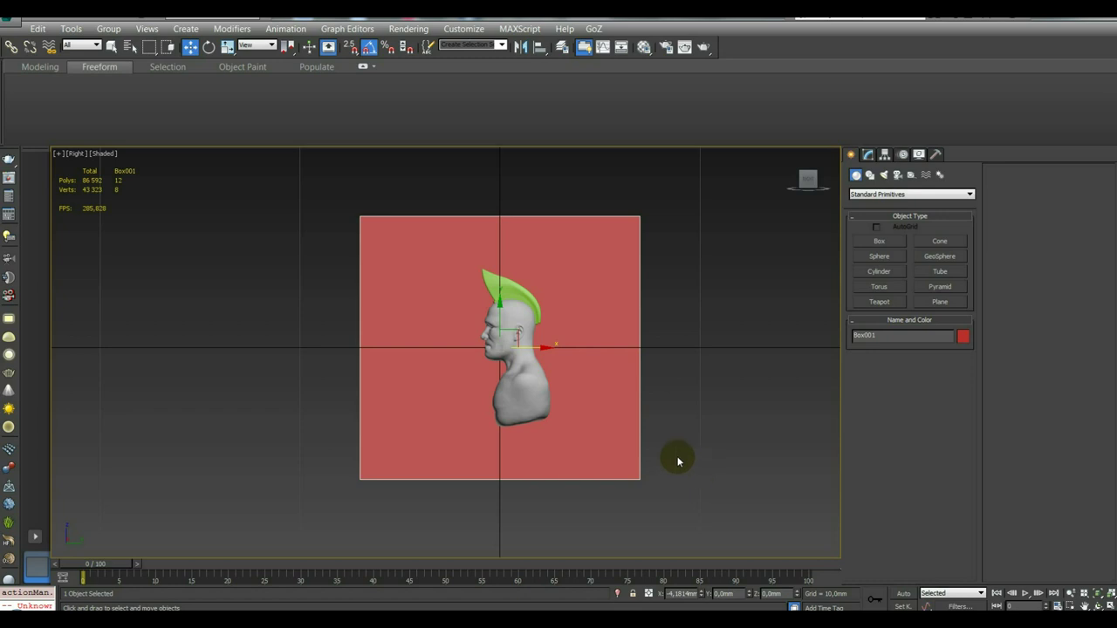
click(593, 464)
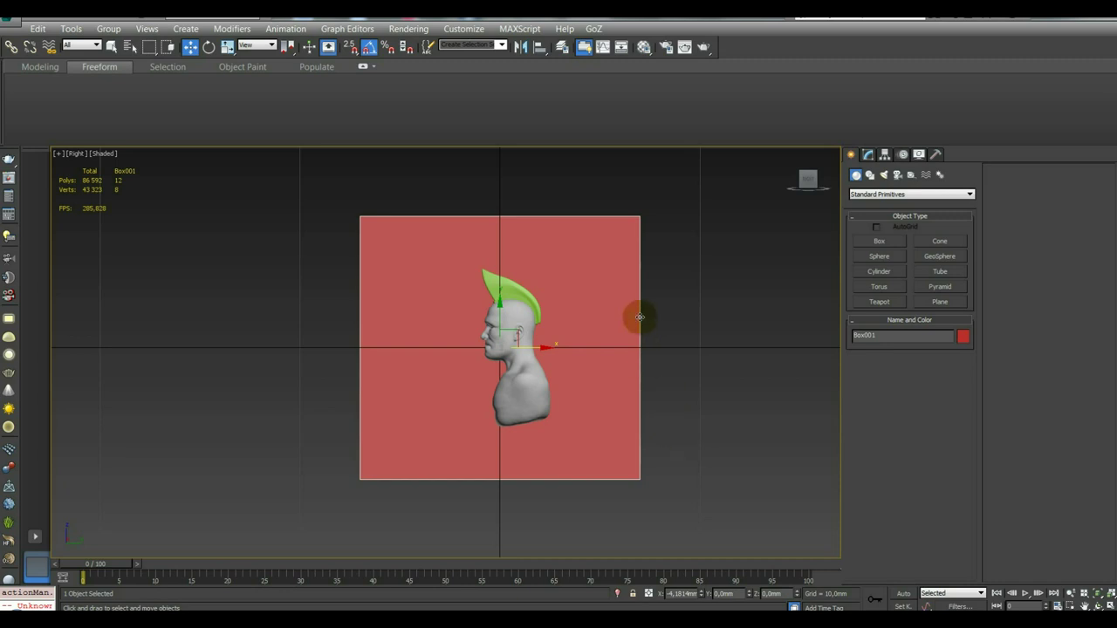
Hide the viewport grid with G and orbit to view the red plate and bust in 3D.
mouse_move(636, 324)
alt+middle_down()
mouse_move(689, 377)
mouse_move(661, 387)
mouse_move(689, 384)
alt+middle_up()
key(g)
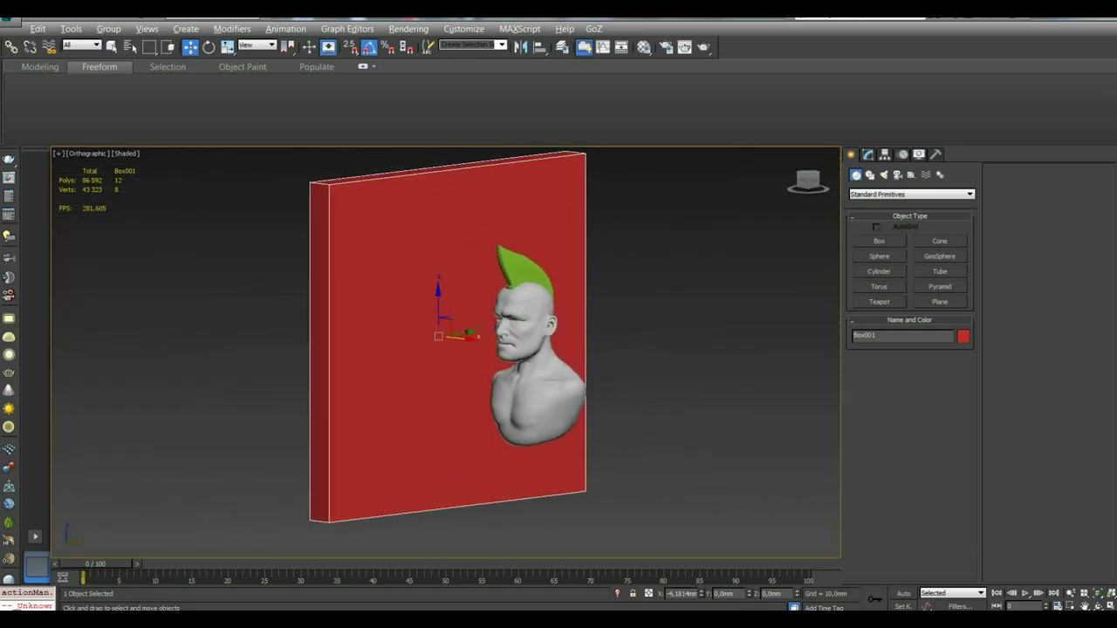
middle_drag(427, 310, 444, 362)
scroll(447, 353, down, 2)
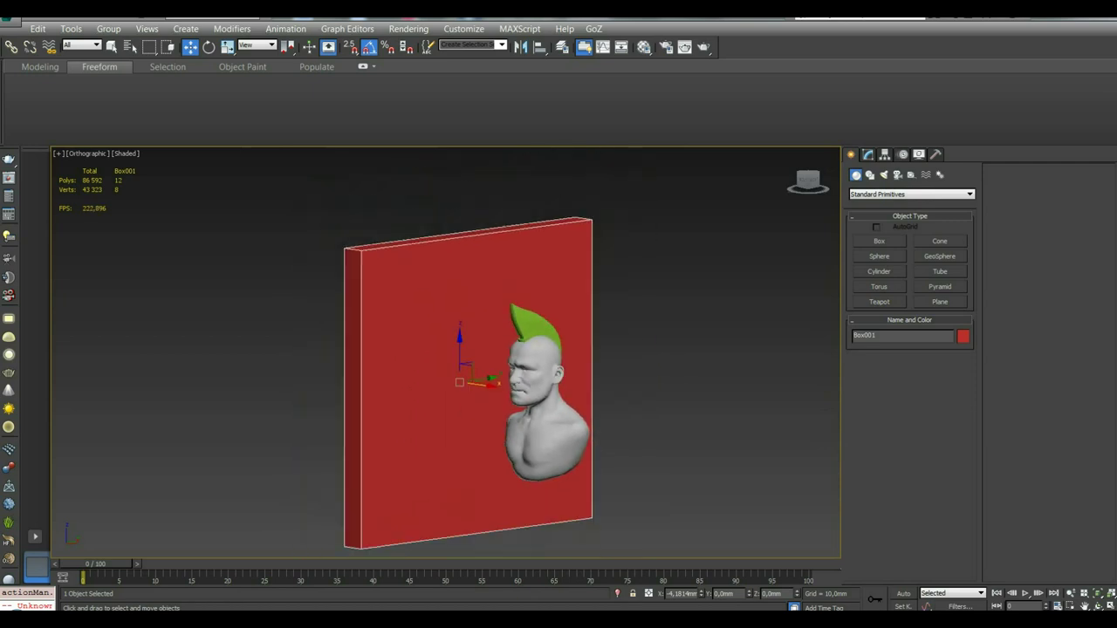
scroll(450, 349, down, 1)
scroll(451, 344, down, 1)
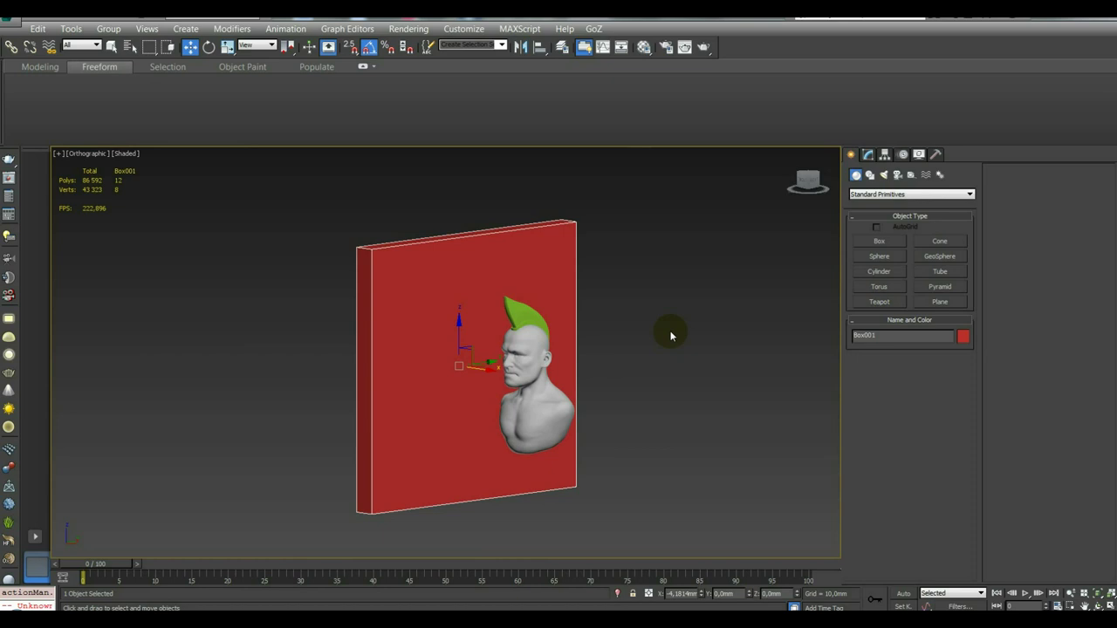
mouse_move(670, 336)
alt+middle_down()
mouse_move(611, 332)
mouse_move(666, 347)
mouse_move(656, 327)
mouse_move(606, 336)
mouse_move(637, 324)
alt+middle_up()
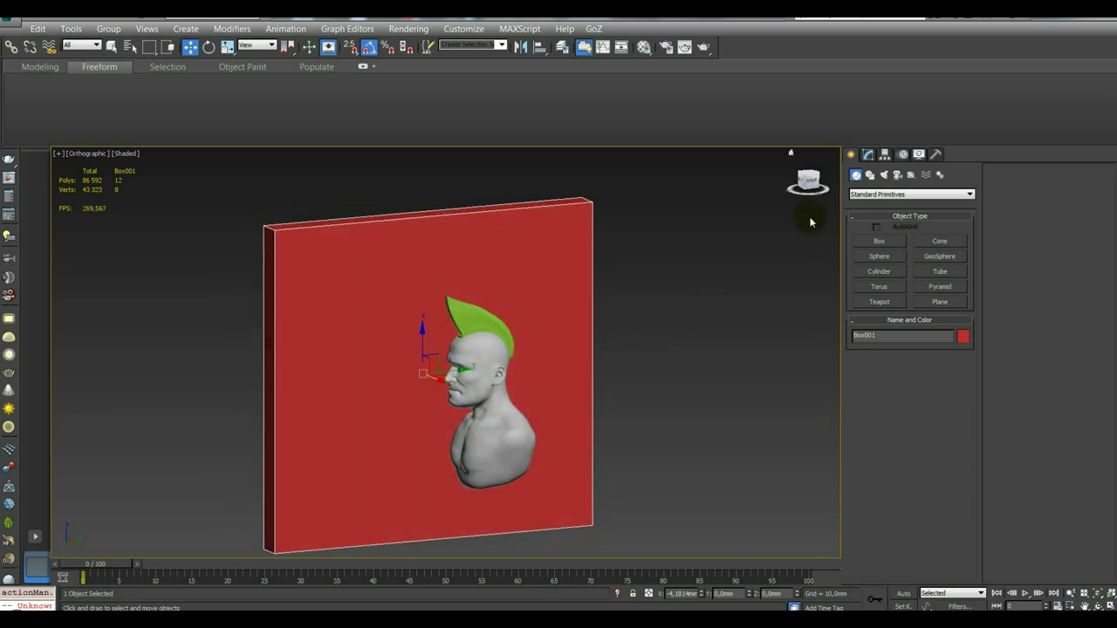
Add an Edit Poly modifier to Box001 and build a raised rim around its front face.
click(877, 244)
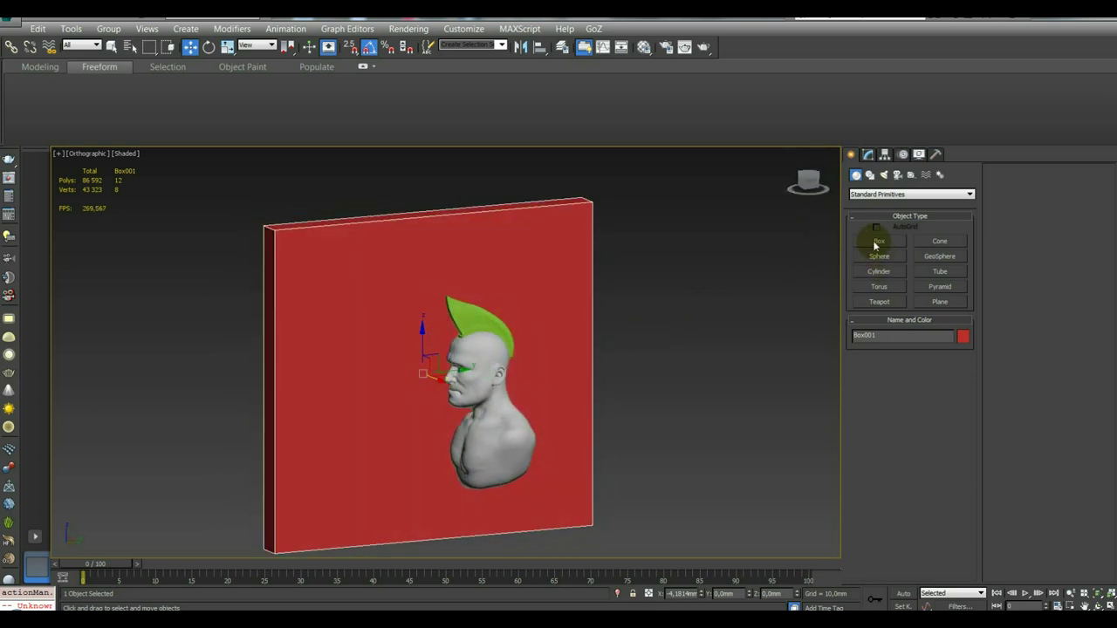
click(867, 155)
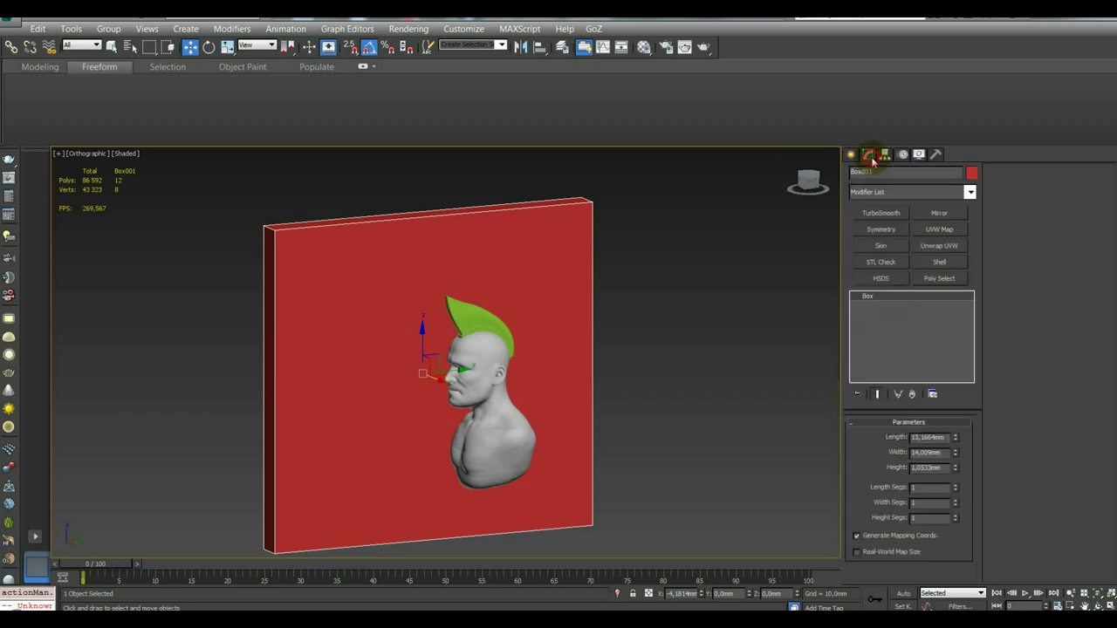
click(971, 193)
click(911, 557)
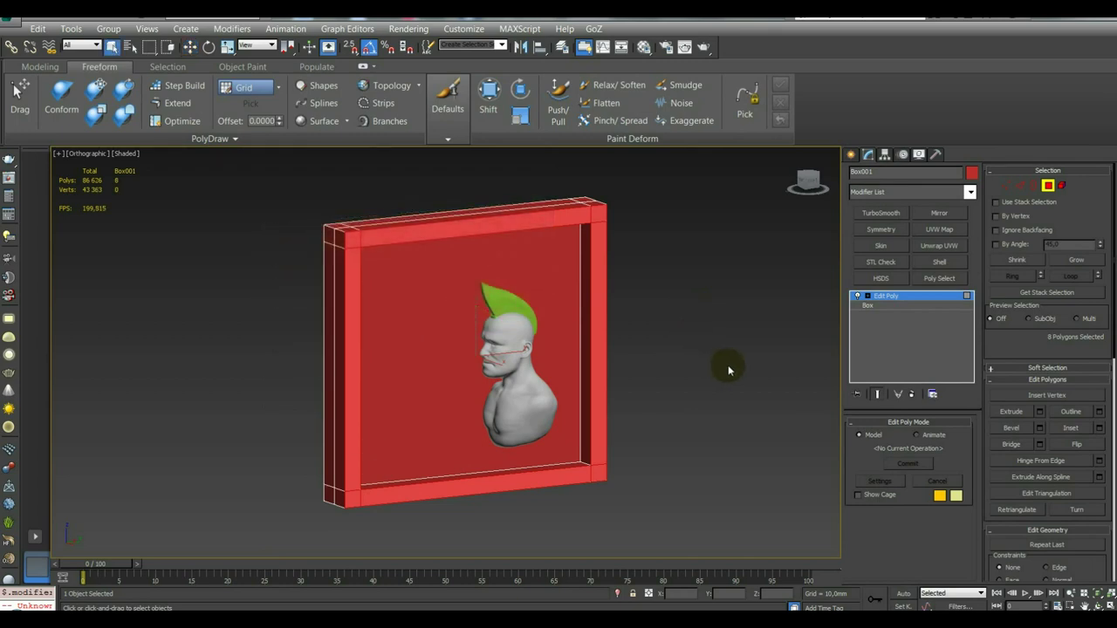
mouse_move(669, 372)
alt+middle_down()
mouse_move(710, 346)
mouse_move(647, 372)
mouse_move(705, 349)
mouse_move(398, 360)
mouse_move(554, 353)
mouse_move(509, 322)
alt+middle_up()
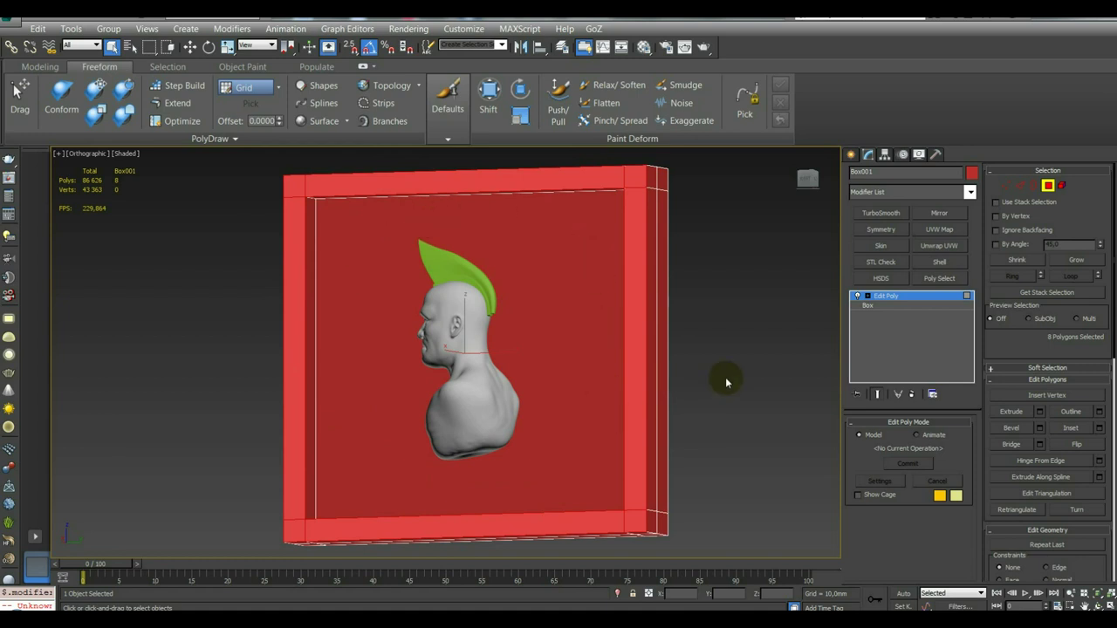
Exit polygon sub-object mode and orbit around the framed plate.
click(1048, 185)
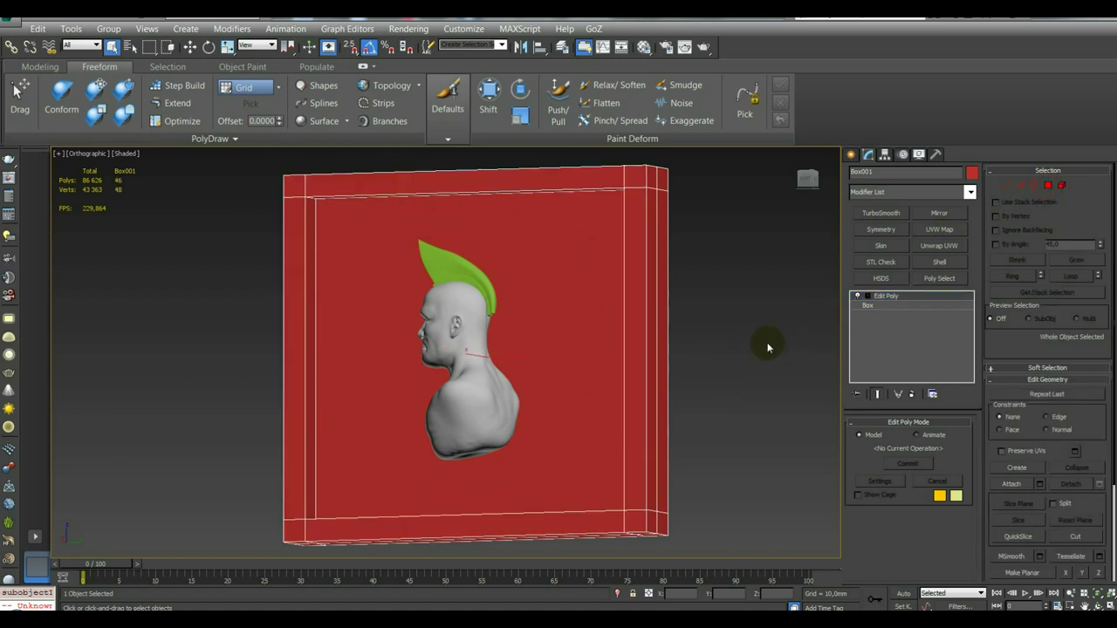
mouse_move(605, 312)
alt+middle_down()
mouse_move(630, 321)
mouse_move(671, 309)
mouse_move(684, 351)
mouse_move(694, 348)
mouse_move(652, 317)
mouse_move(670, 294)
alt+middle_up()
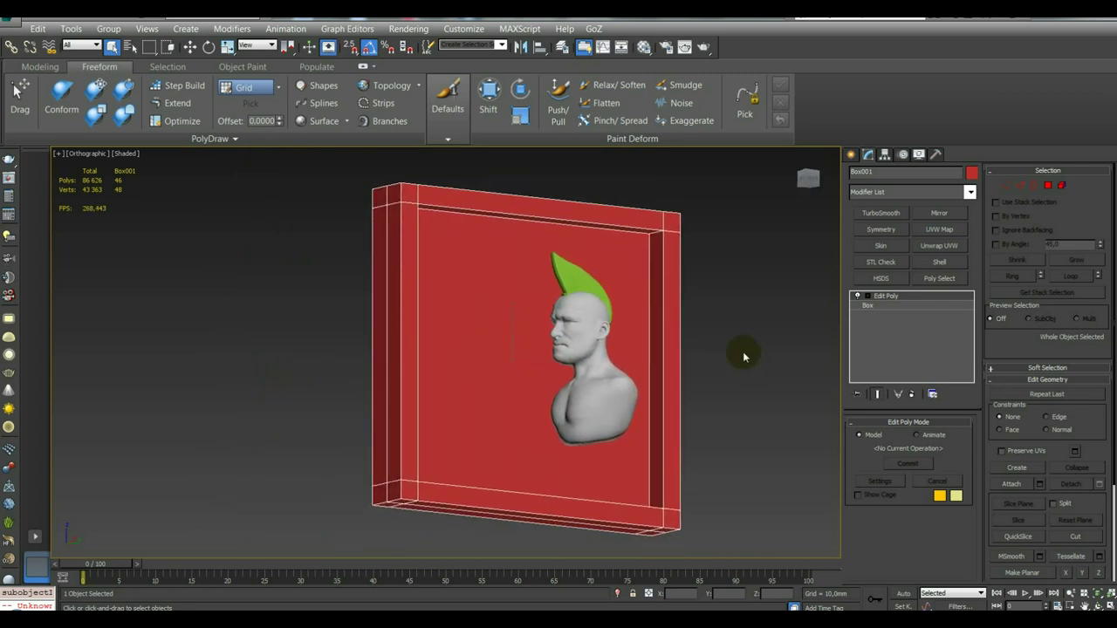
click(853, 155)
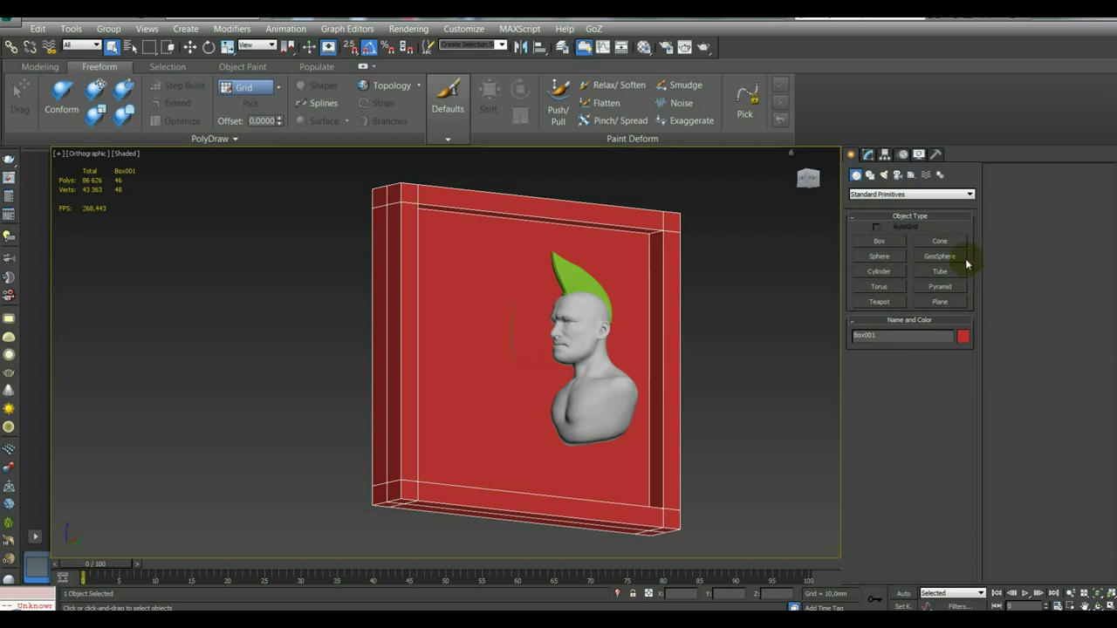
Draw a small sphere on the plate's upper-left front, placing it on the plate's surface.
click(878, 255)
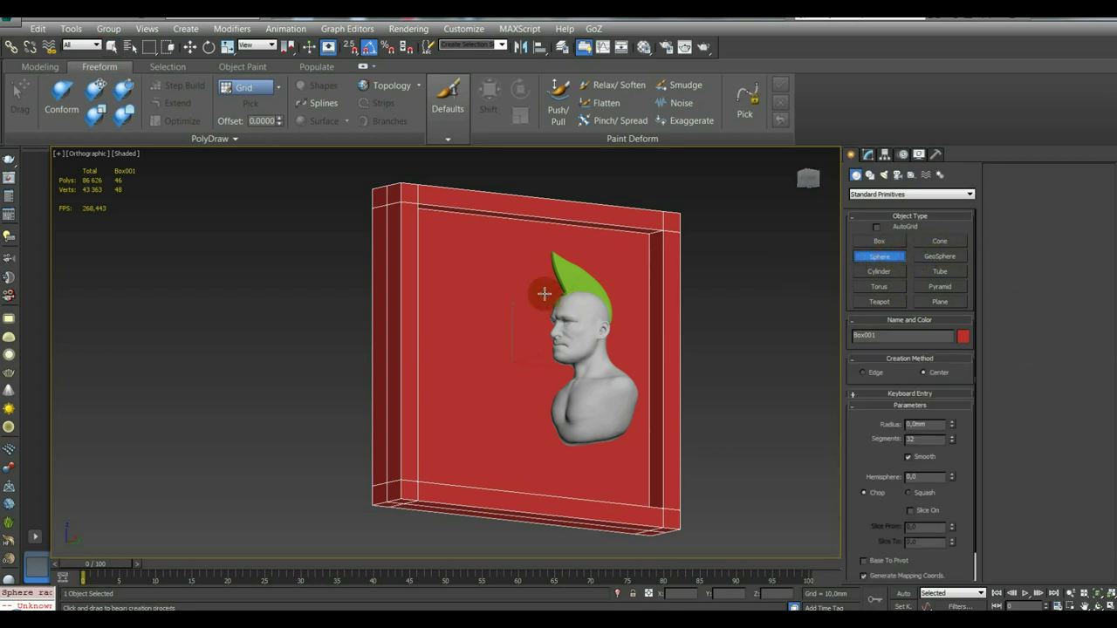
alt+middle_drag(544, 289, 511, 299)
click(878, 228)
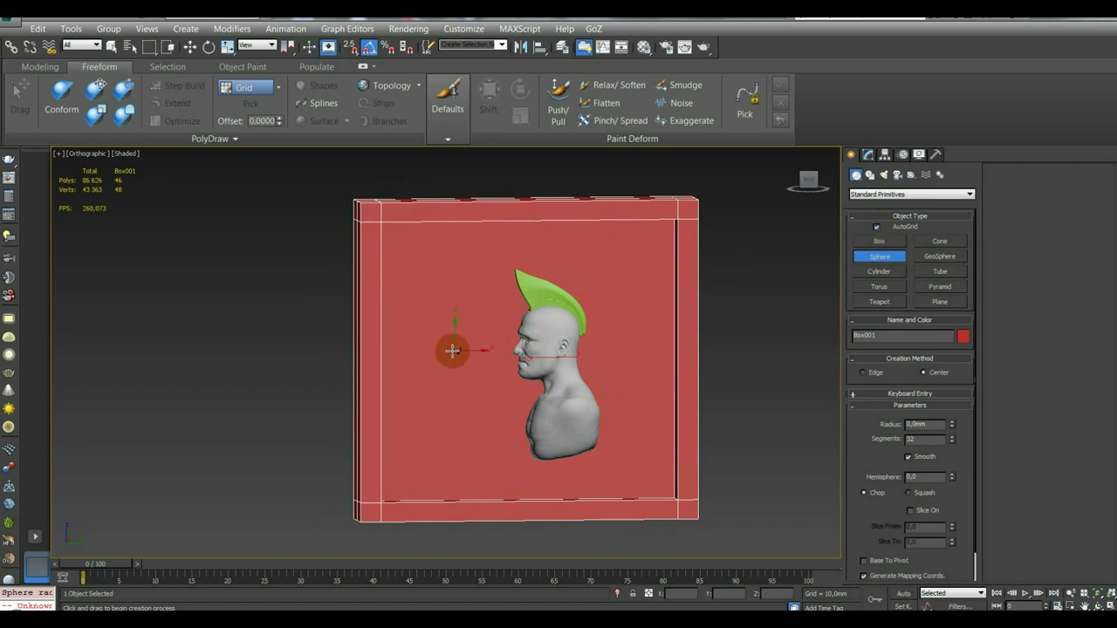
mouse_move(446, 351)
mouse_down()
mouse_move(466, 327)
mouse_move(451, 339)
mouse_up()
right_click(456, 305)
alt+middle_drag(456, 304, 512, 332)
Give the new sphere 100 segments.
click(867, 154)
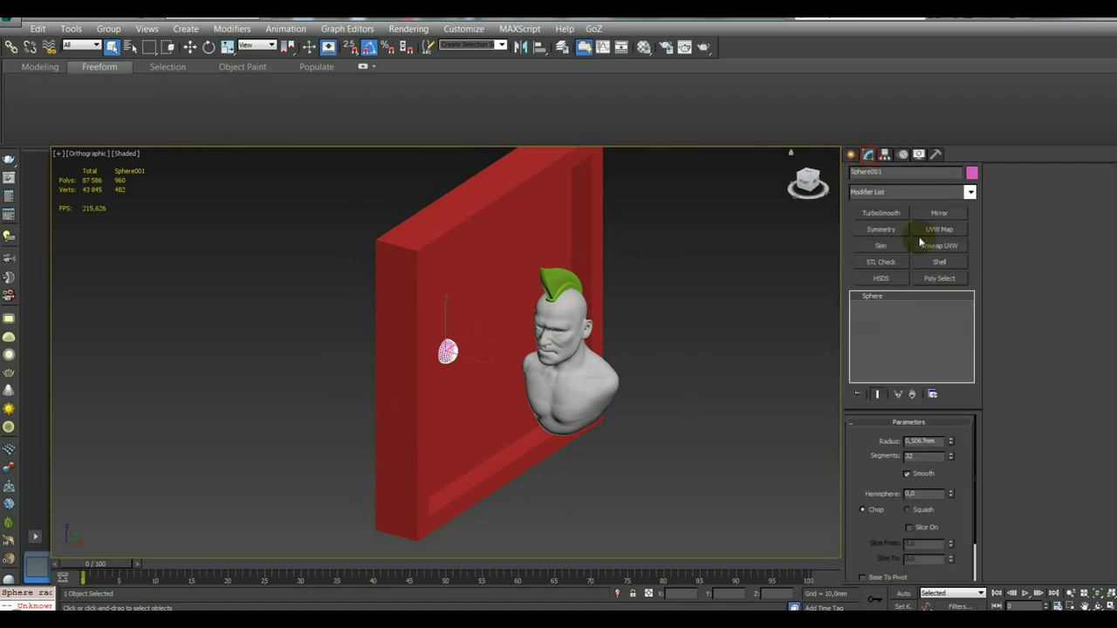
drag(975, 460, 978, 474)
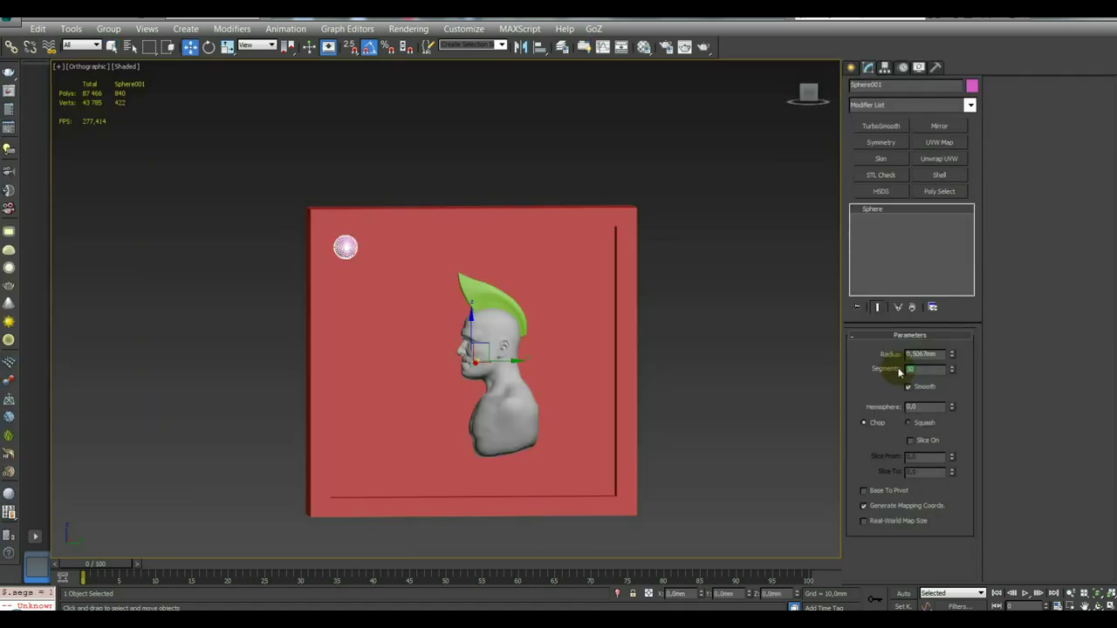
text(100)
key(Return)
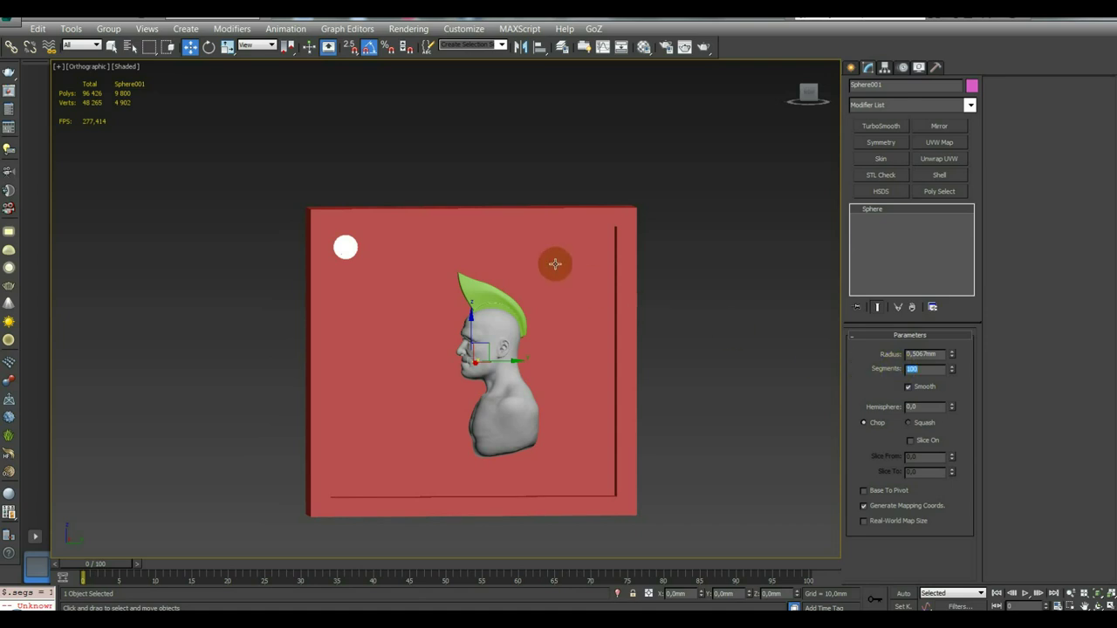
Zoom in on the sphere and toggle its selection to inspect the 100-segment result.
alt+middle_drag(556, 262, 591, 291)
scroll(367, 227, up, 5)
scroll(366, 227, up, 3)
scroll(366, 288, down, 8)
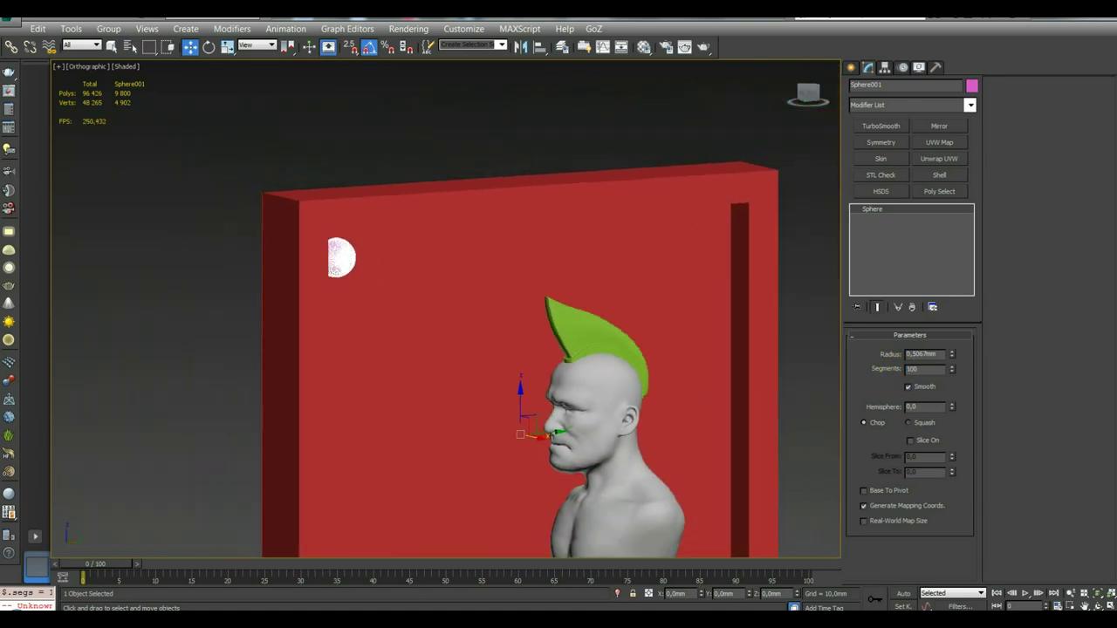
alt+middle_drag(524, 350, 558, 332)
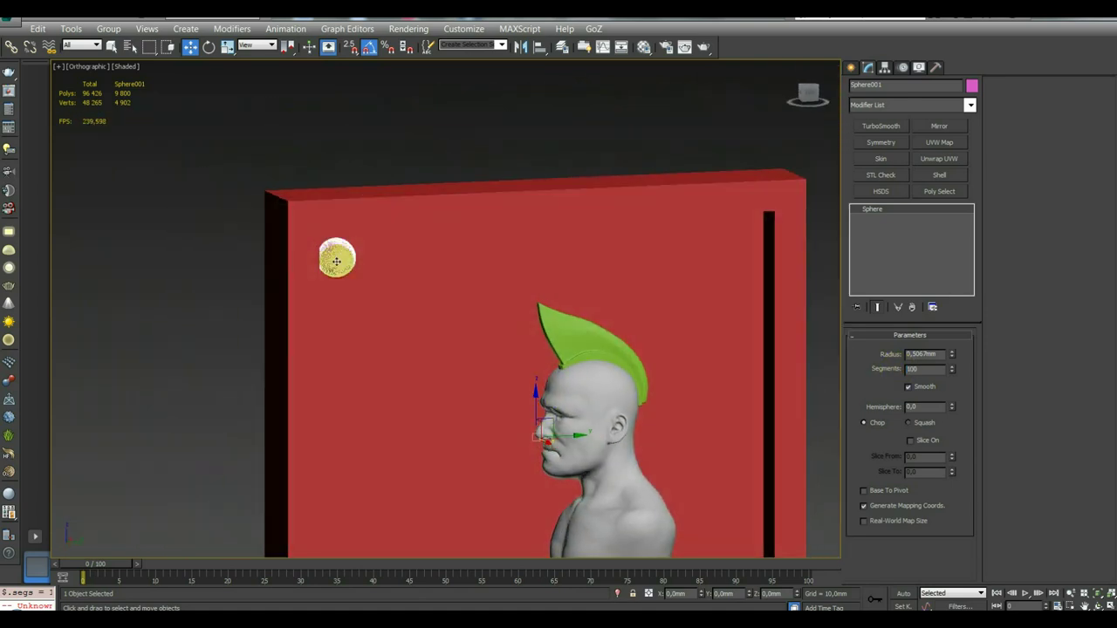
scroll(336, 244, up, 3)
click(196, 236)
scroll(298, 254, up, 2)
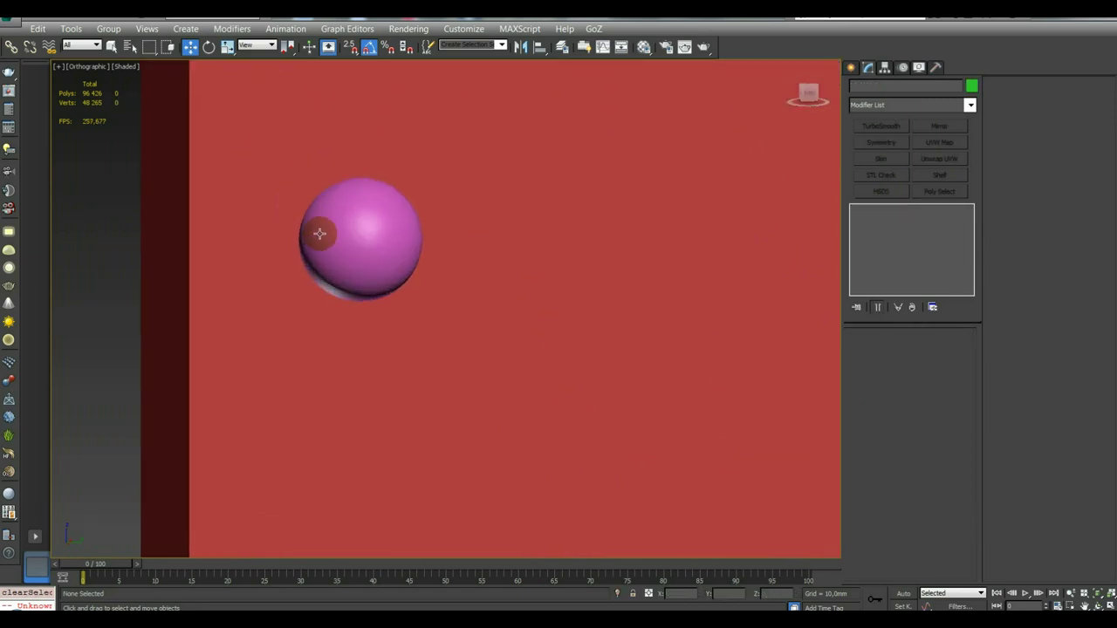
click(324, 237)
scroll(356, 237, up, 4)
scroll(366, 244, down, 1)
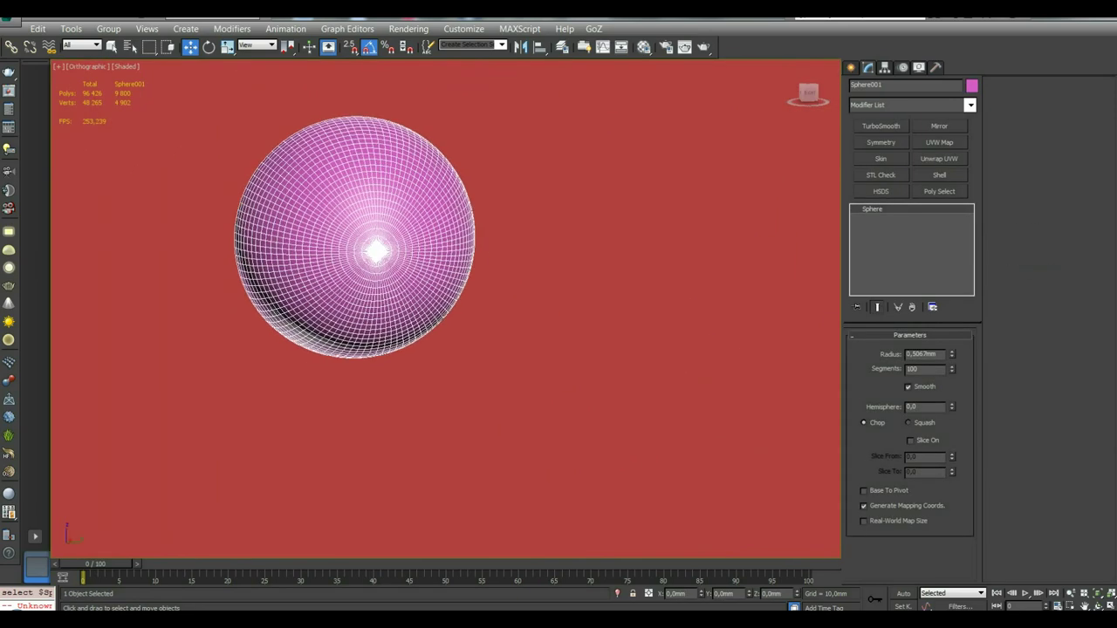
scroll(366, 245, down, 1)
scroll(375, 250, down, 2)
scroll(362, 249, down, 2)
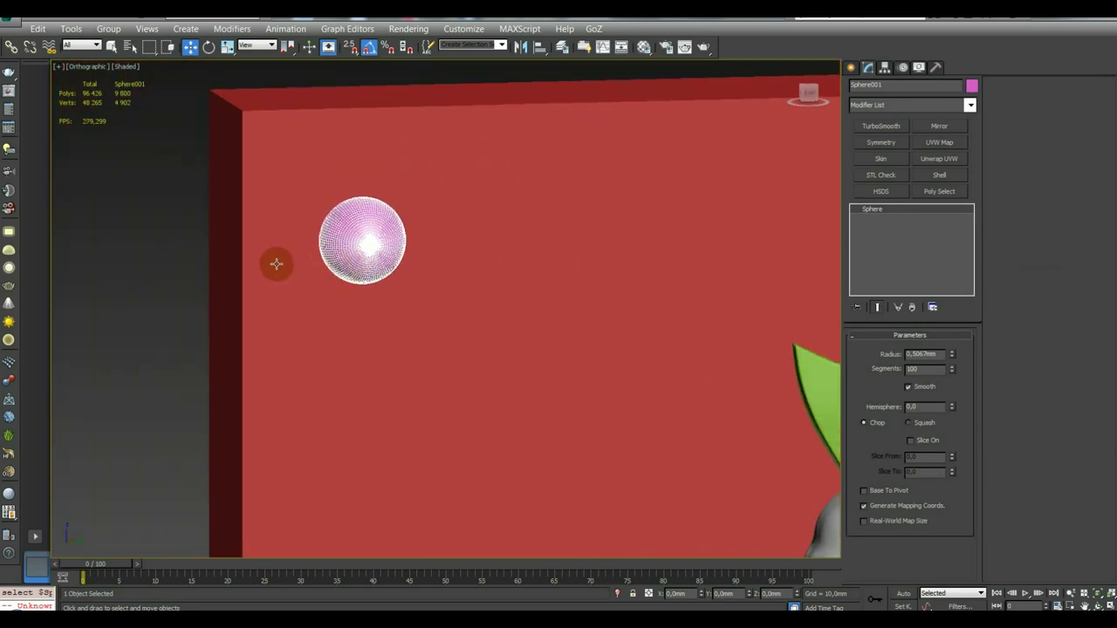
click(195, 244)
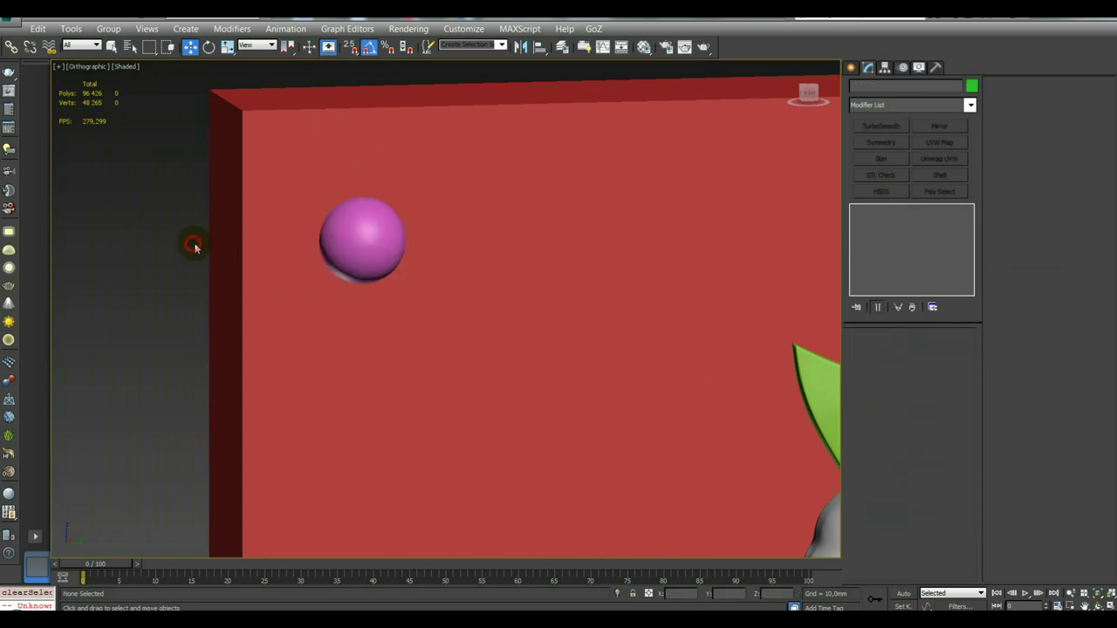
Drop the corner sphere to 20 segments and inspect the coarser result.
click(370, 238)
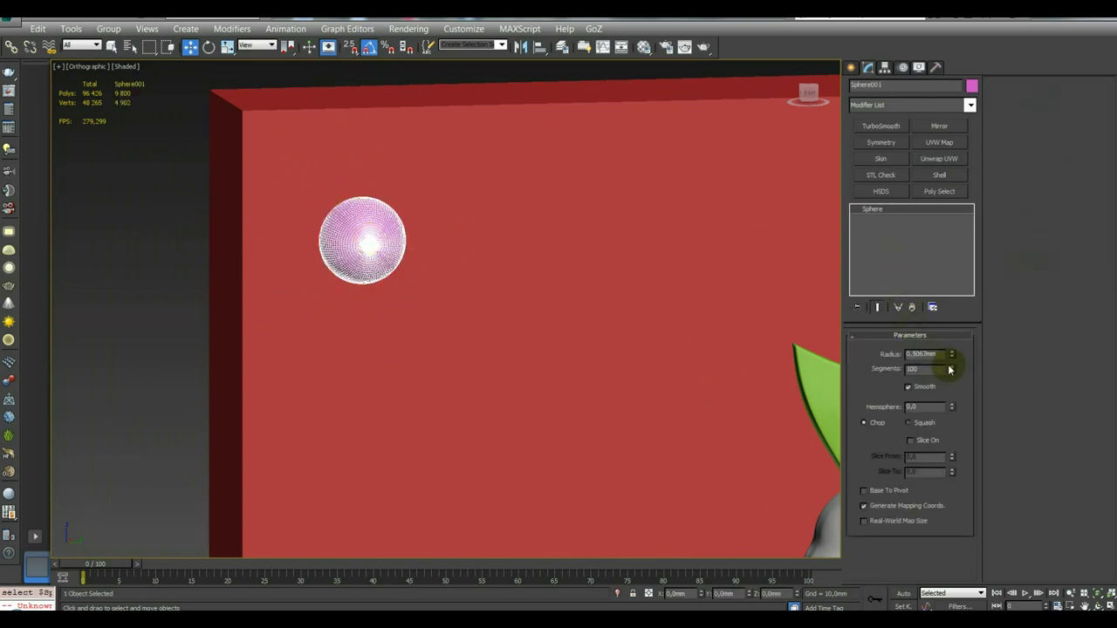
drag(938, 369, 887, 374)
text(20)
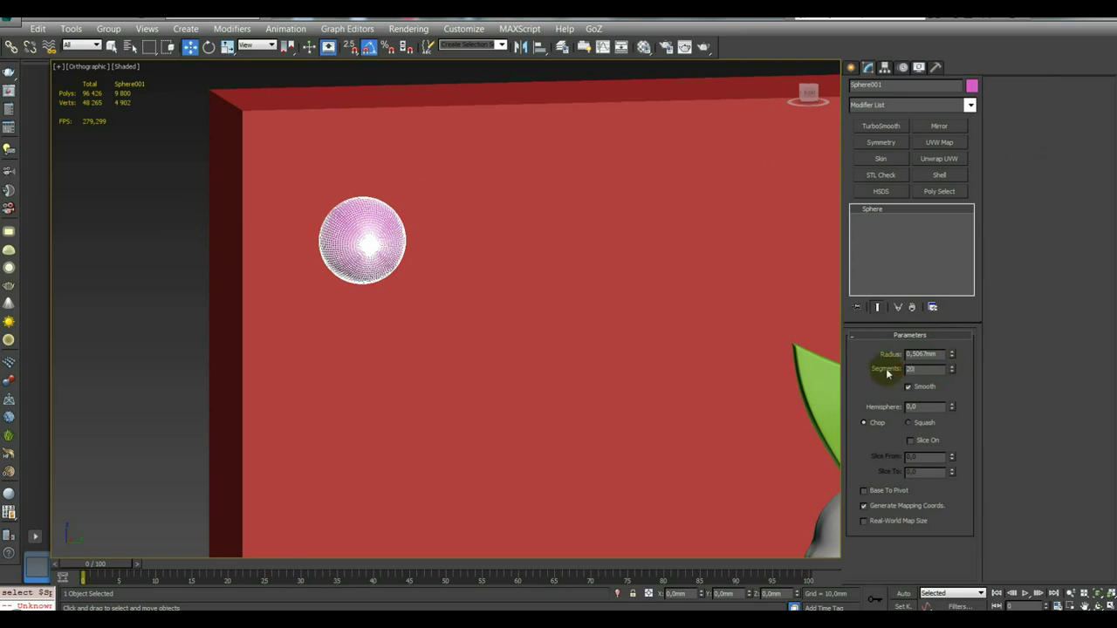
key(Return)
click(120, 244)
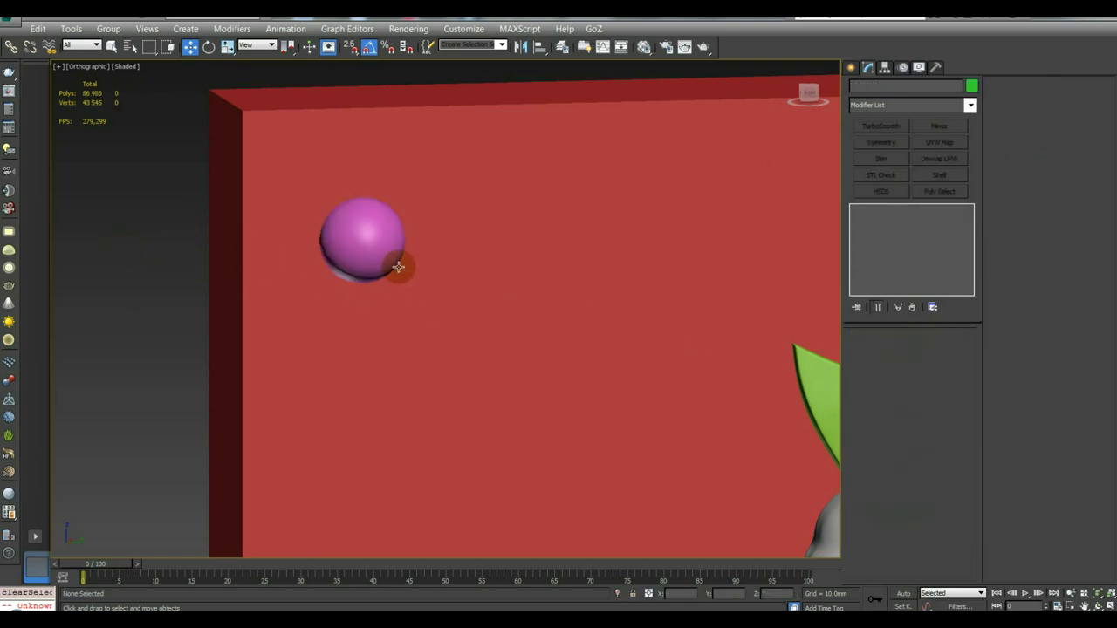
Restore the sphere to 100 segments and check the denser result.
click(361, 244)
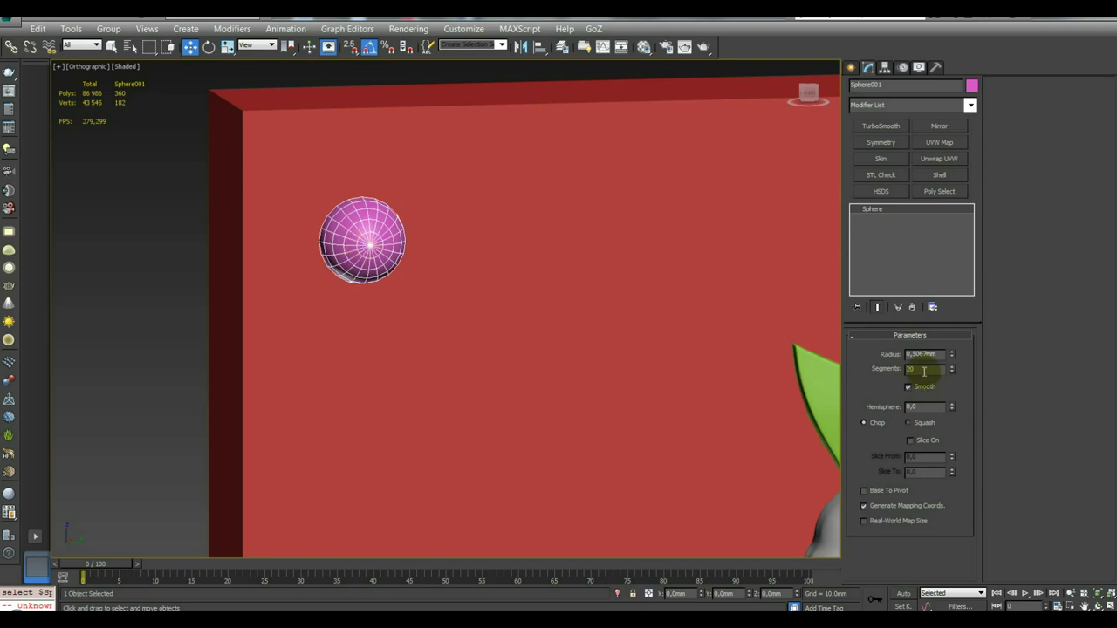
drag(923, 369, 873, 368)
text(100)
key(Return)
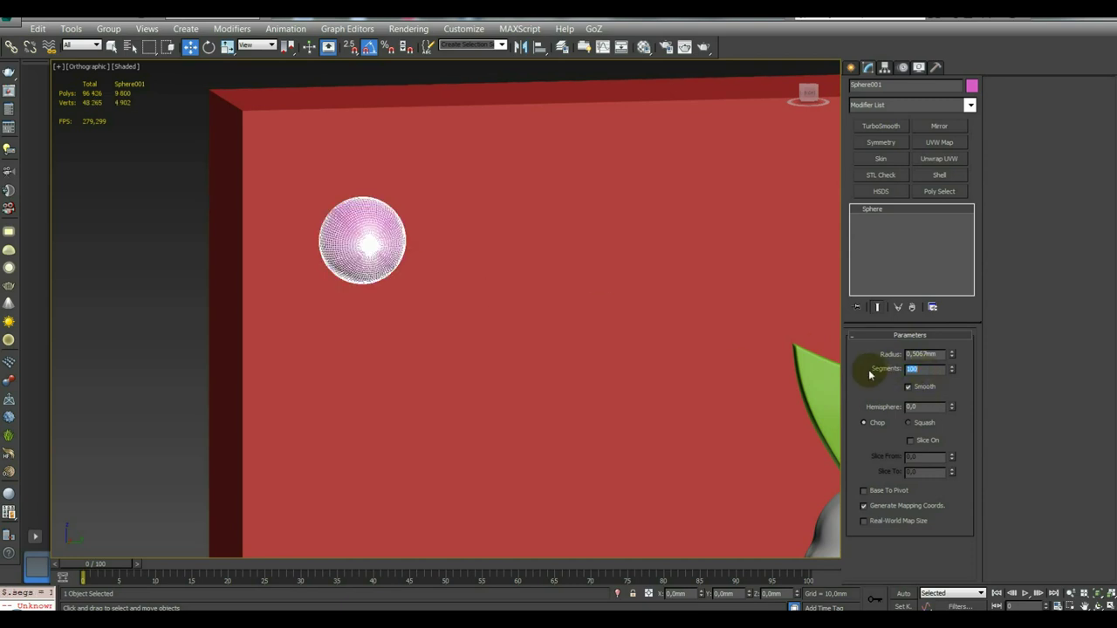
click(179, 250)
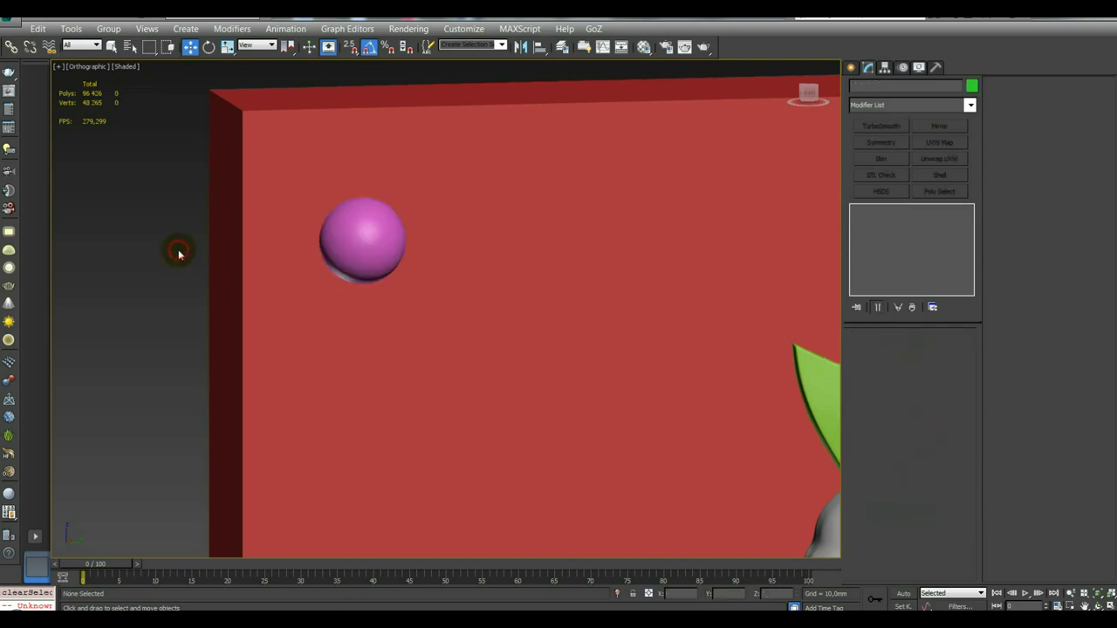
click(353, 257)
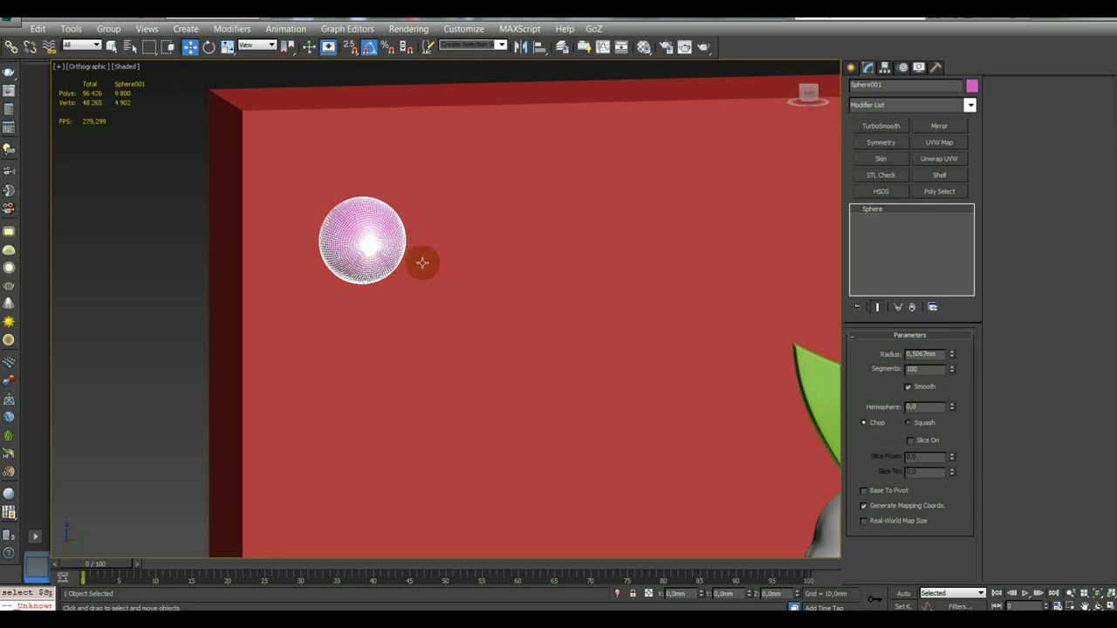
Zoom out and pan to frame the board, then select the bust's head.
scroll(463, 232, down, 3)
scroll(471, 227, down, 3)
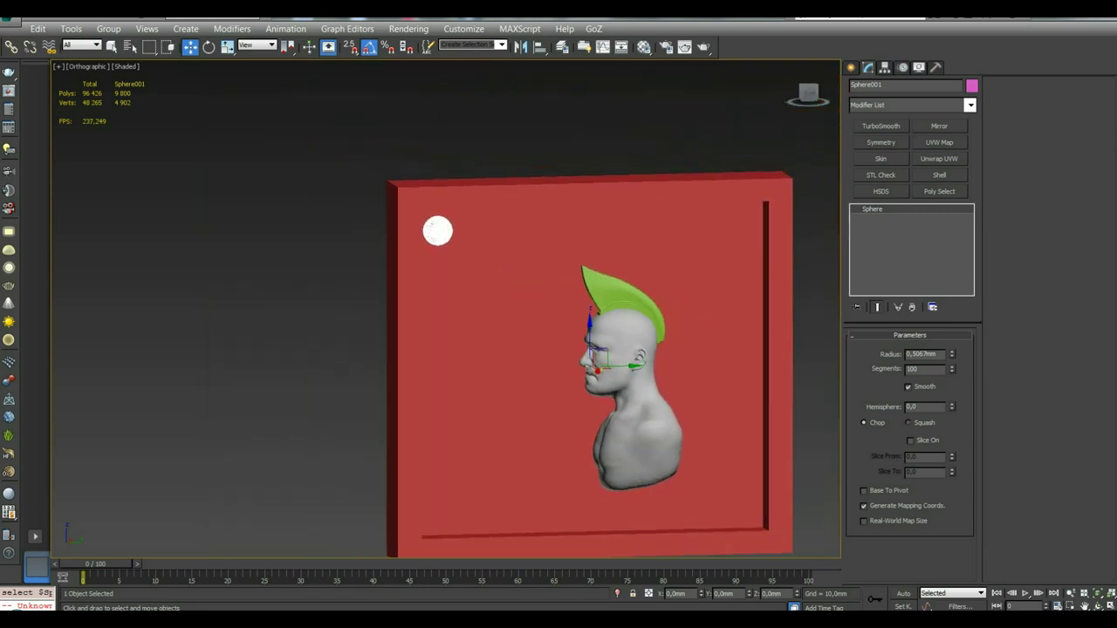
middle_drag(465, 290, 400, 256)
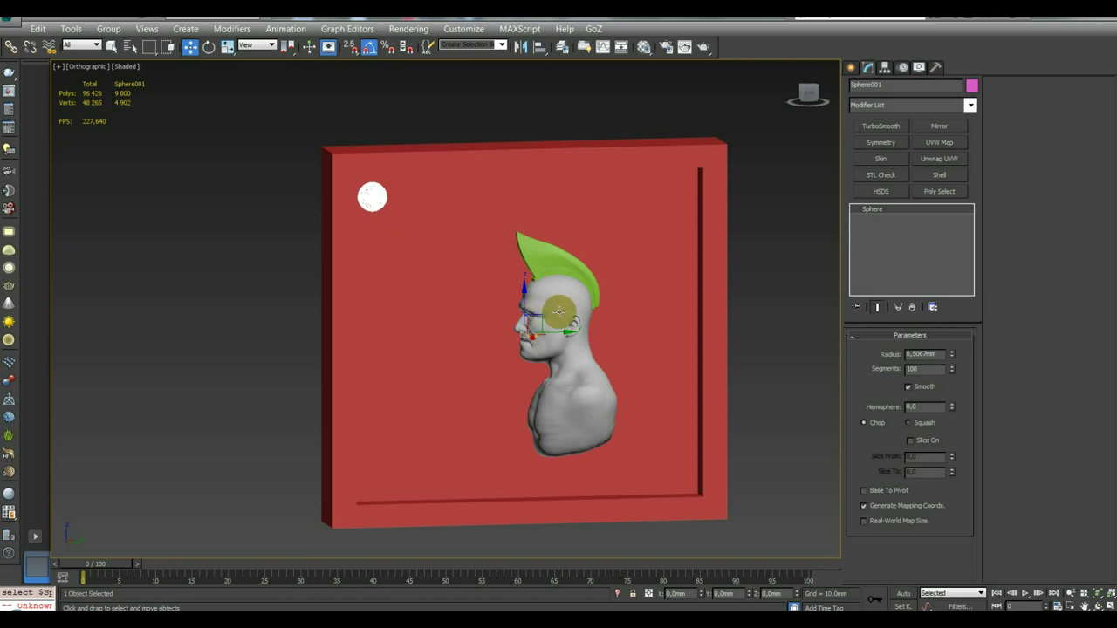
scroll(524, 277, up, 2)
scroll(540, 263, up, 10)
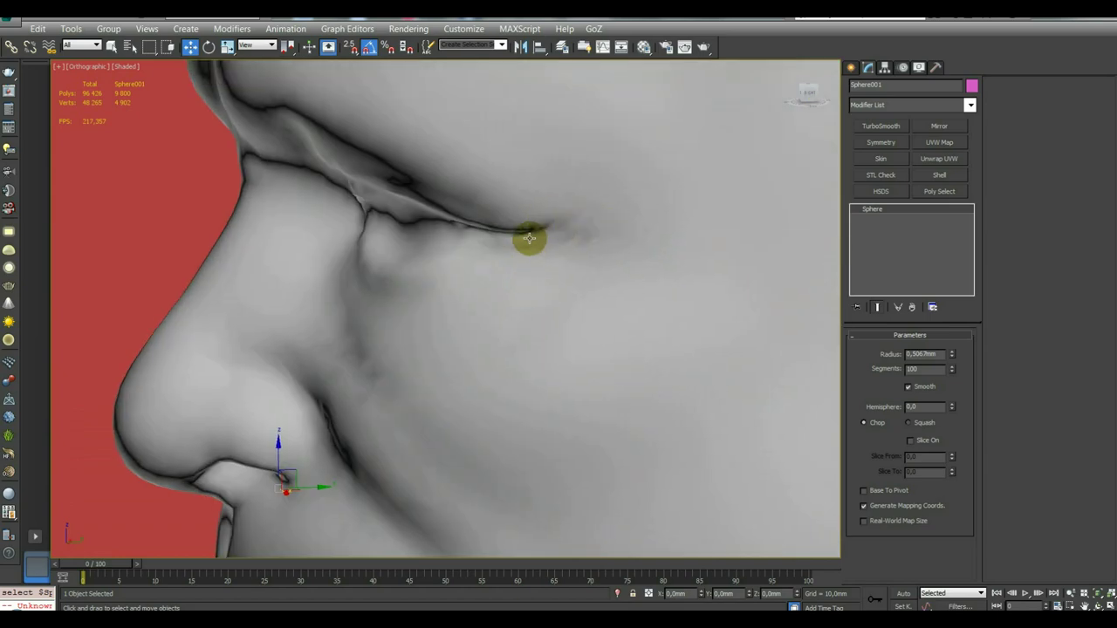
scroll(534, 241, down, 5)
scroll(547, 264, down, 3)
click(547, 263)
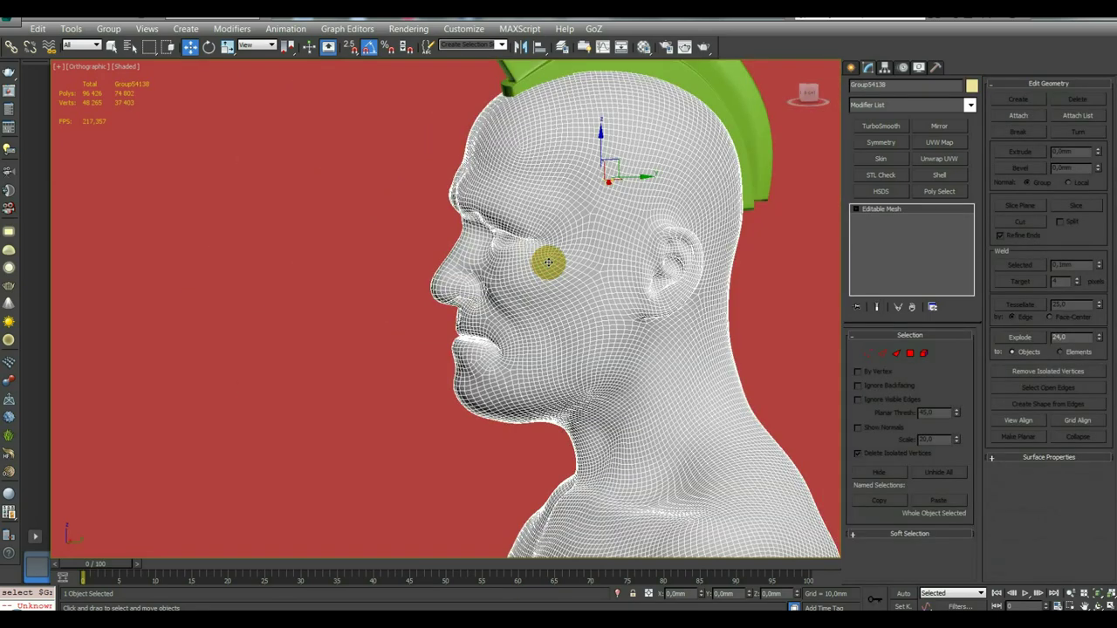
Recentre the board in view and select the pink corner sphere.
scroll(548, 262, down, 3)
scroll(542, 271, down, 2)
scroll(542, 271, down, 2)
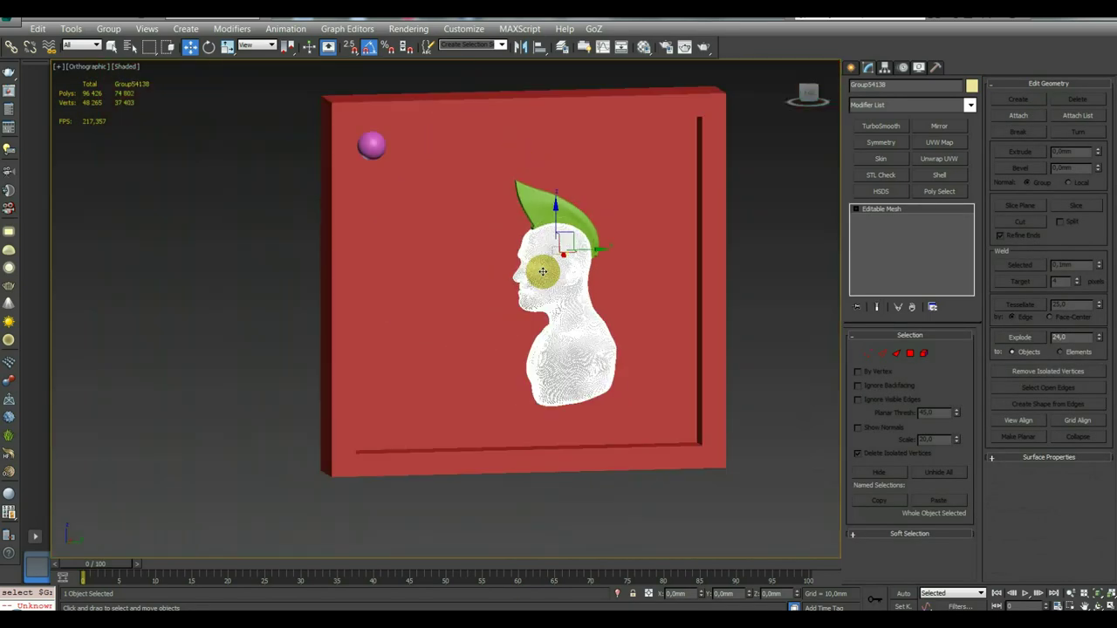
middle_drag(552, 272, 554, 290)
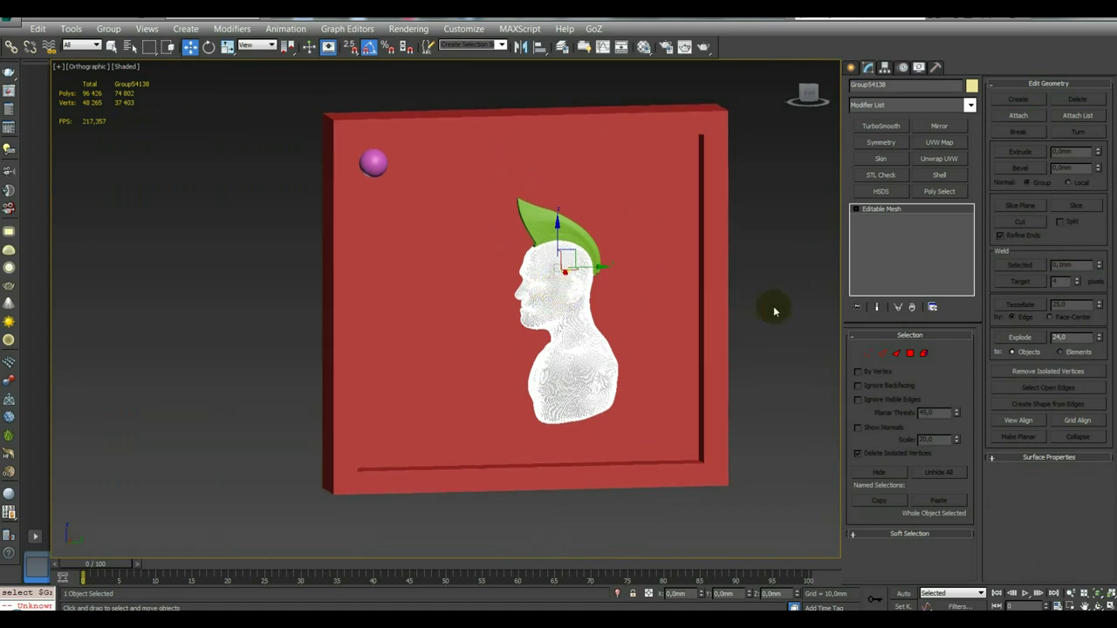
middle_drag(770, 308, 774, 336)
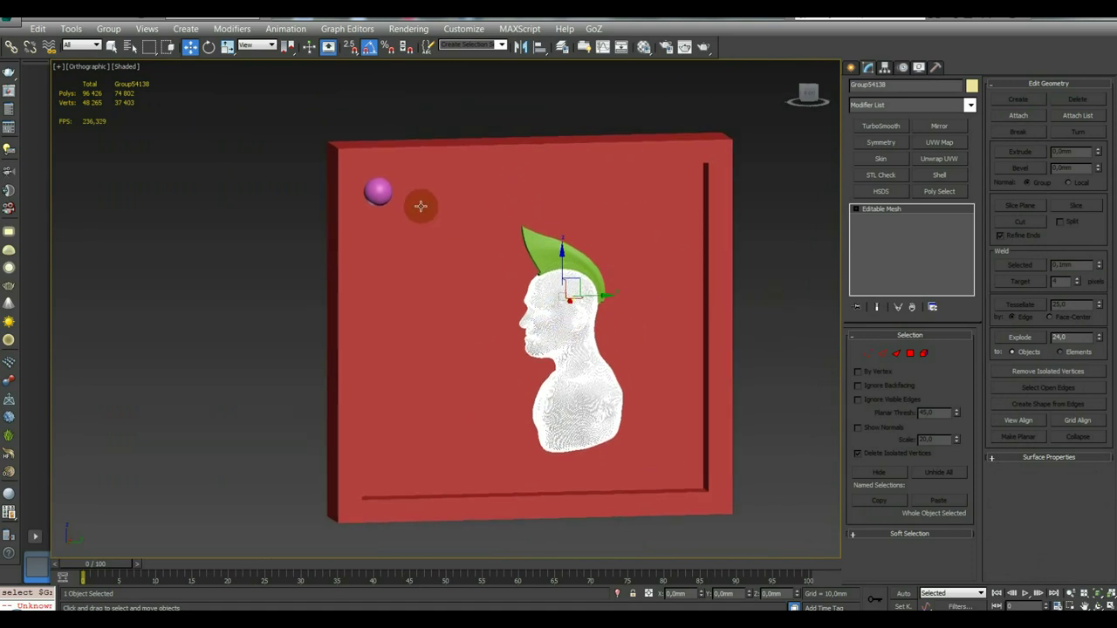
click(382, 189)
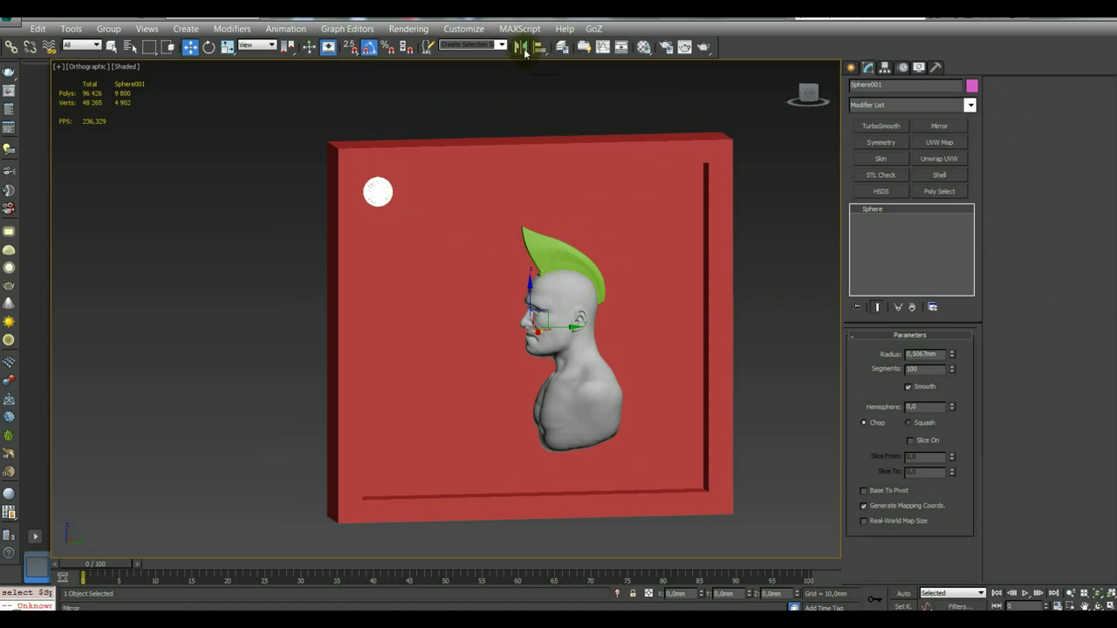
Try the Mirror dialog on the corner sphere, then cancel and reselect the sphere.
click(522, 49)
drag(563, 186, 839, 145)
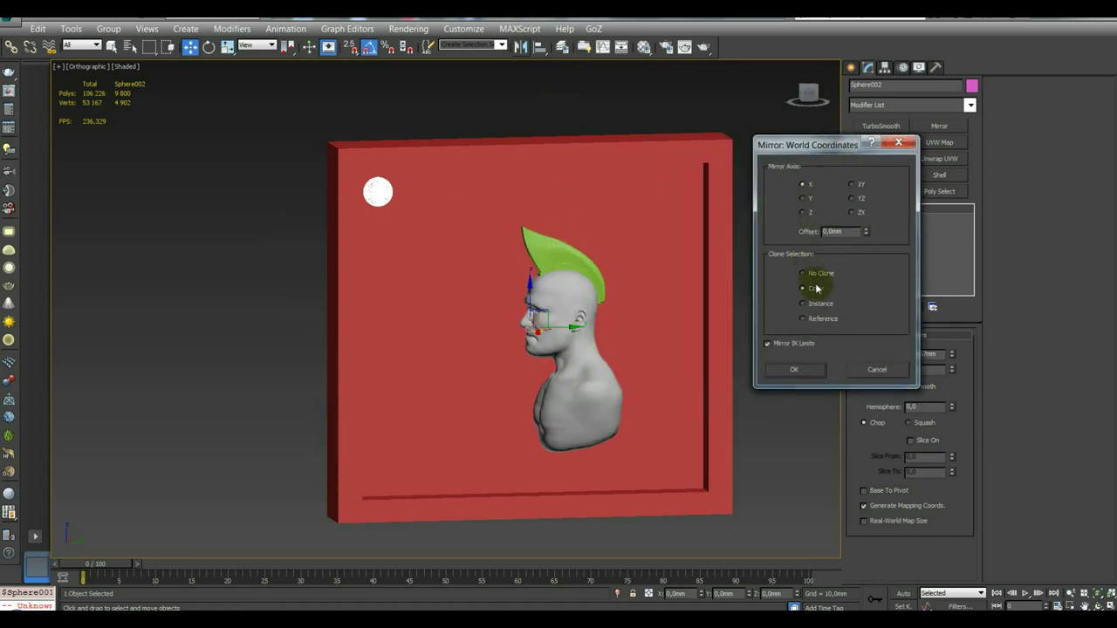
drag(816, 151, 845, 248)
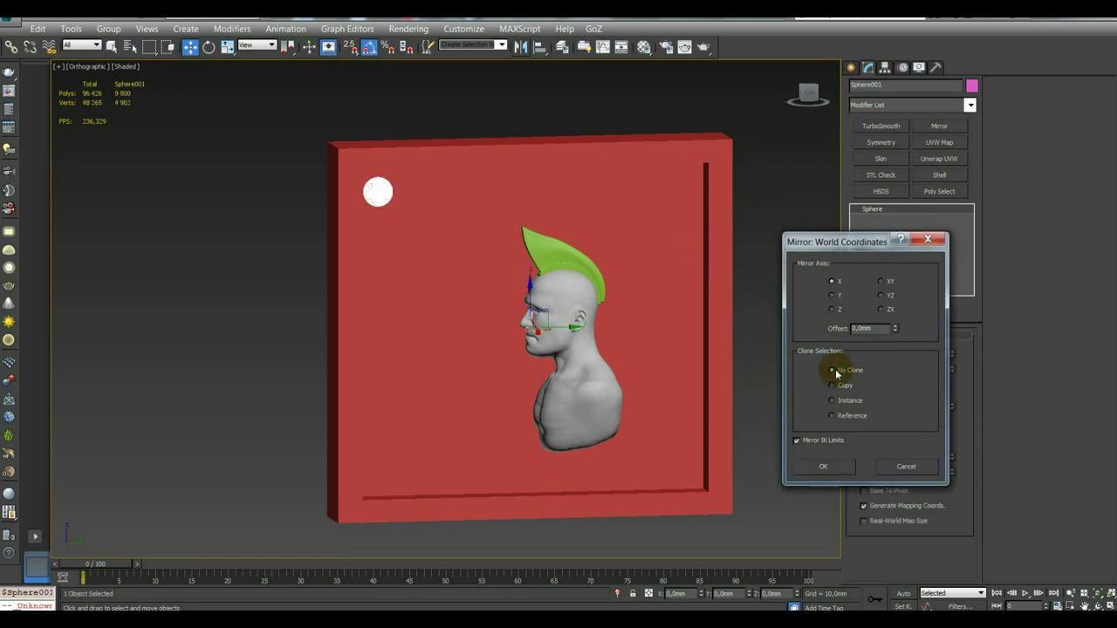
click(930, 241)
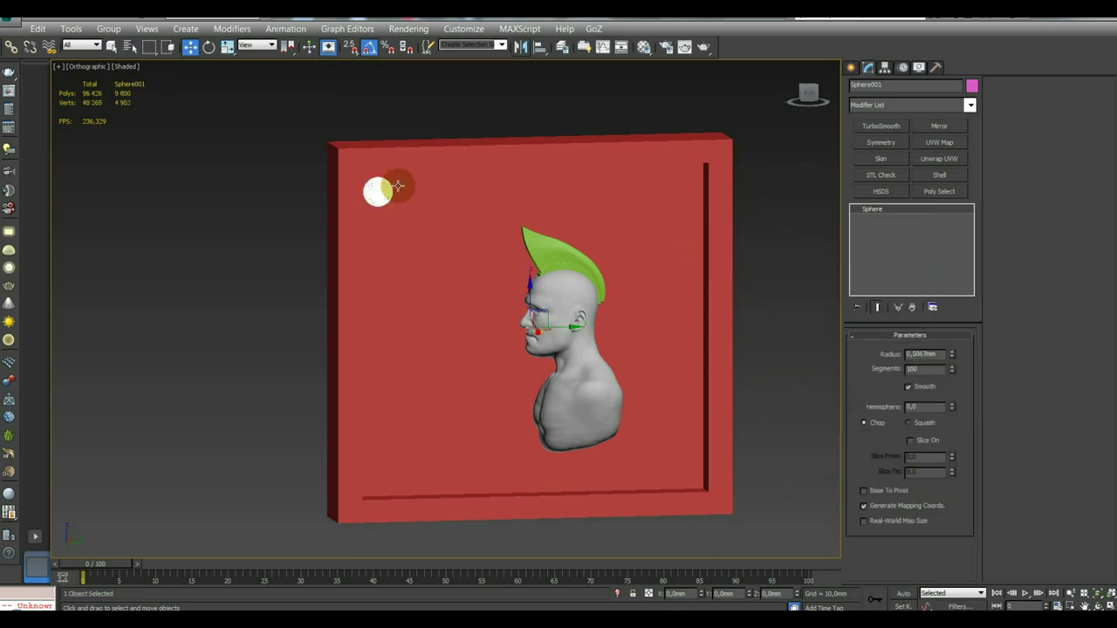
click(313, 196)
click(381, 189)
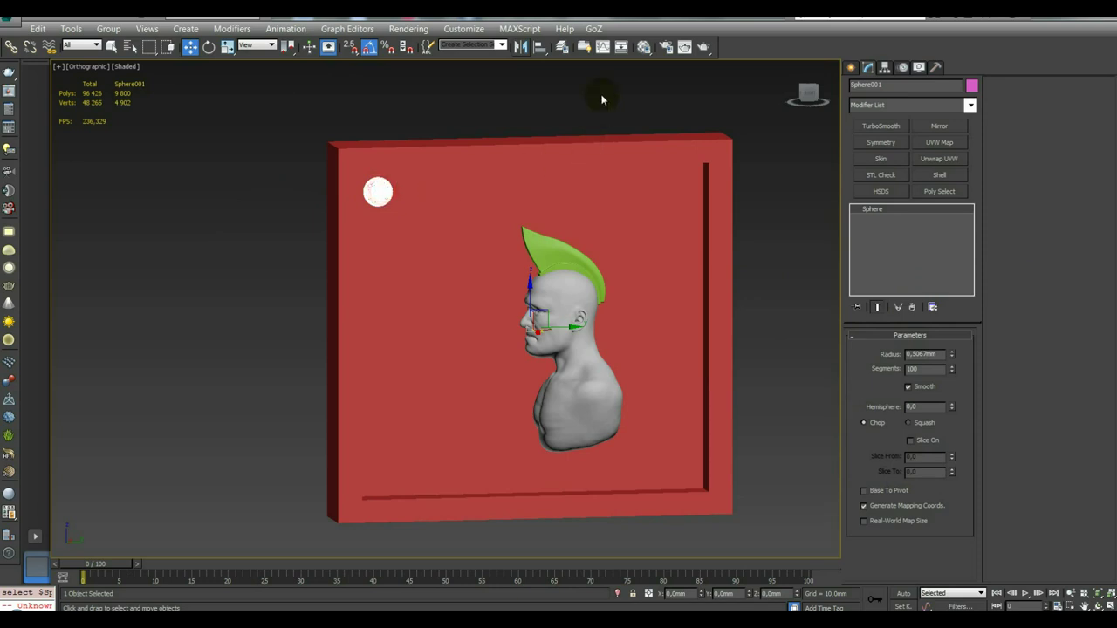
Mirror a copy of the sphere across Y into the upper-right corner as Sphere002.
click(523, 49)
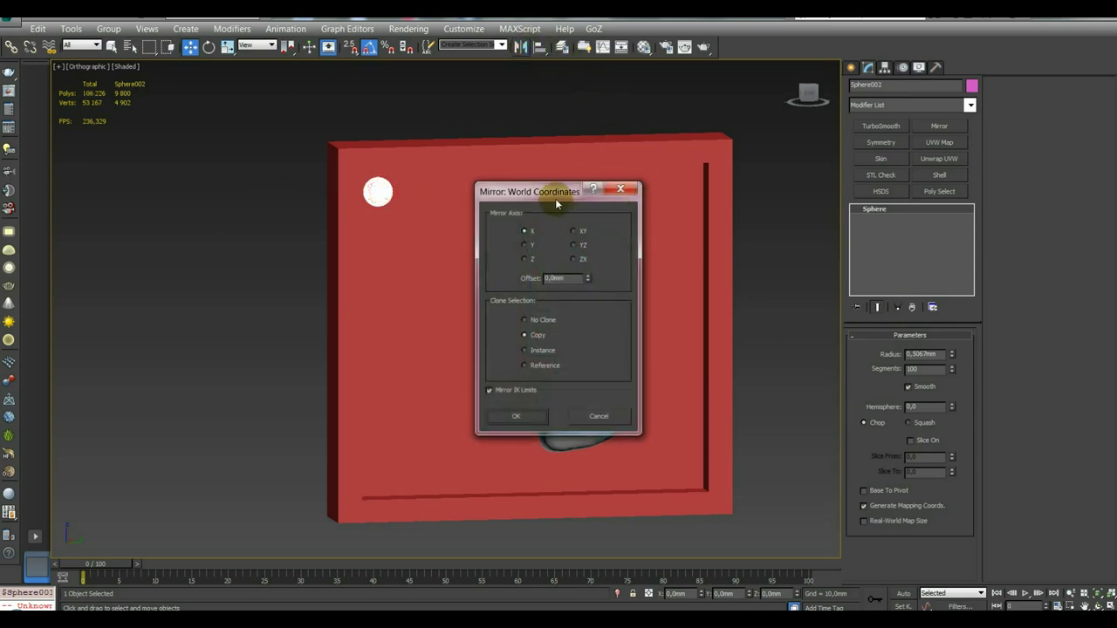
drag(551, 189, 876, 189)
click(847, 241)
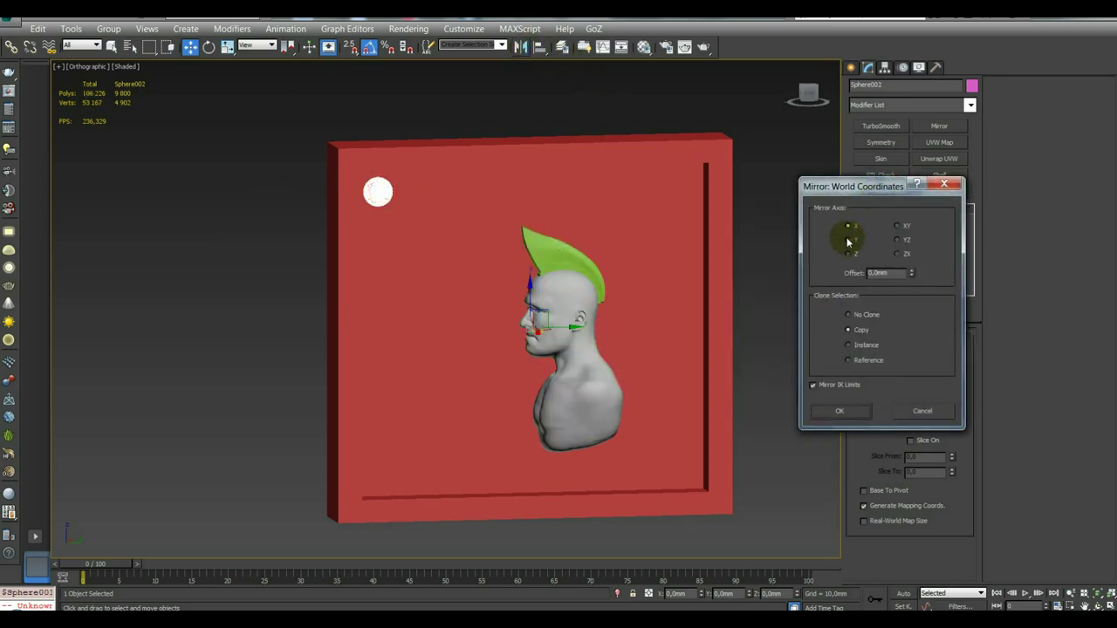
click(839, 410)
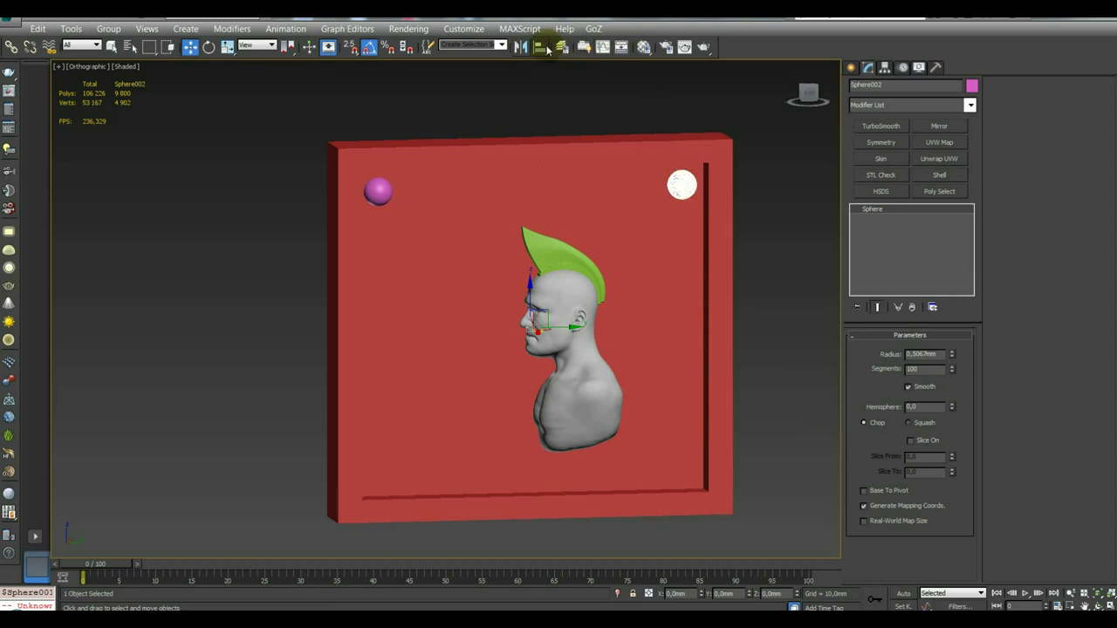
Mirror a copy across Z into the lower-right corner as Sphere003, then view from the Right.
click(521, 47)
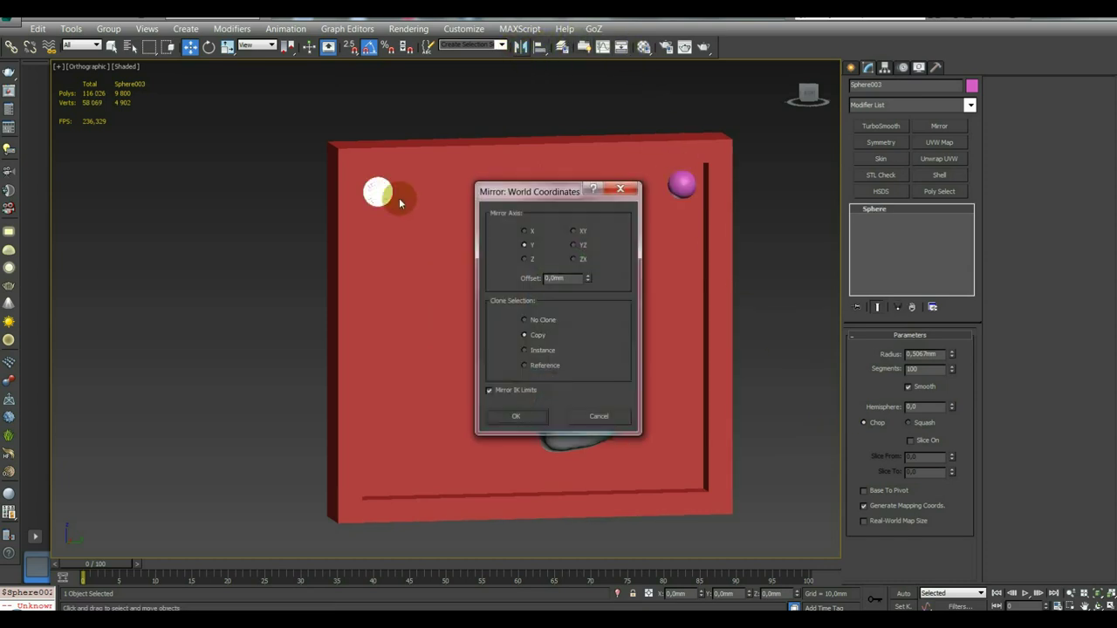
drag(553, 189, 765, 169)
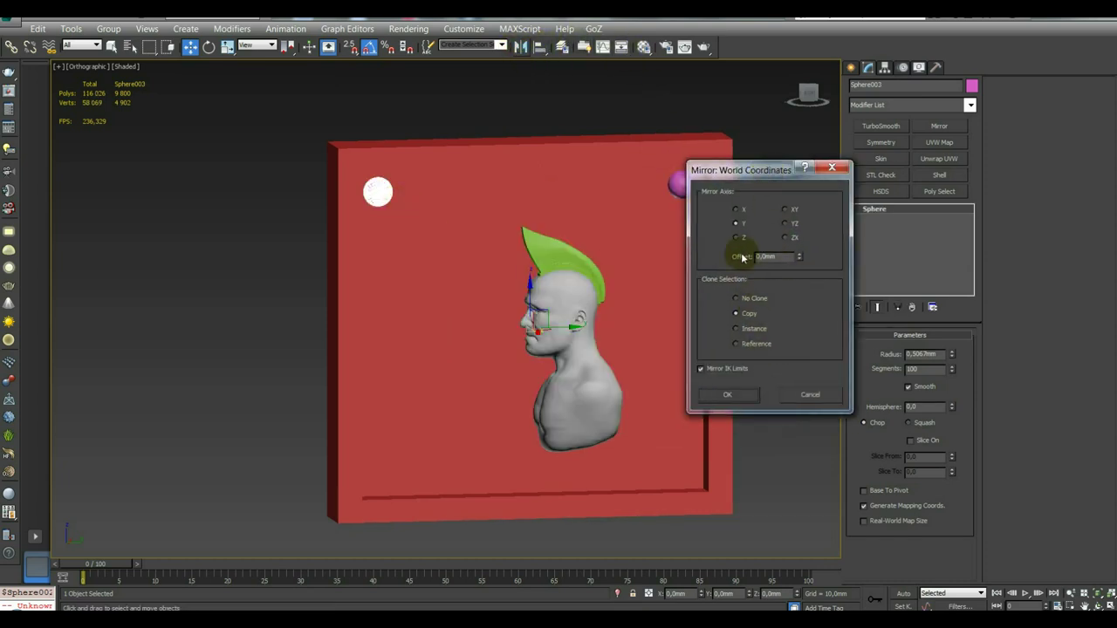
click(737, 211)
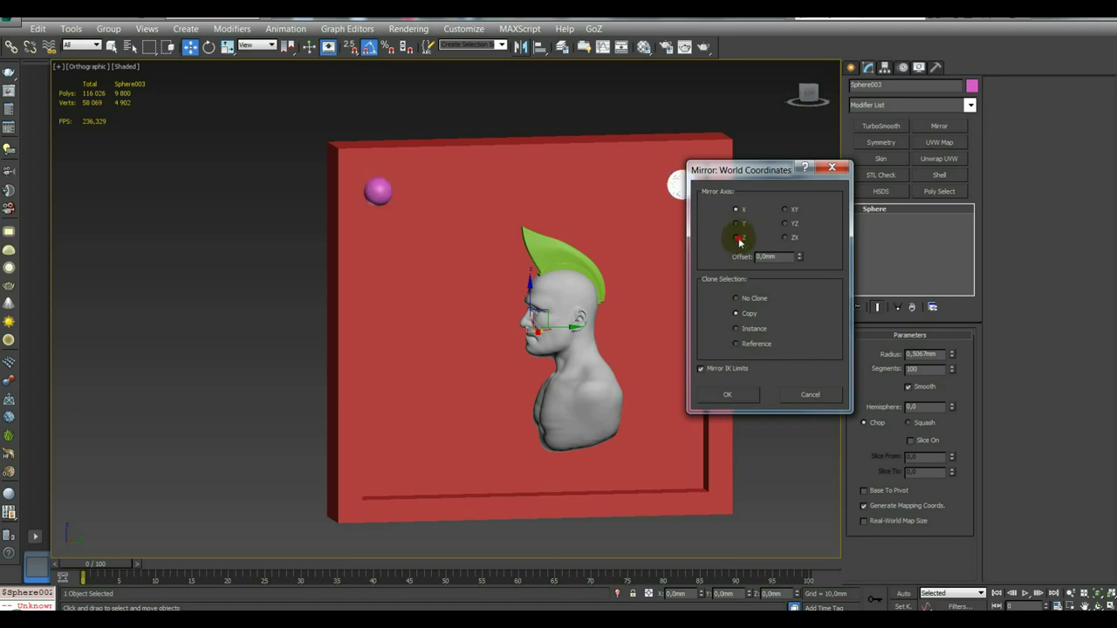
click(739, 239)
click(727, 394)
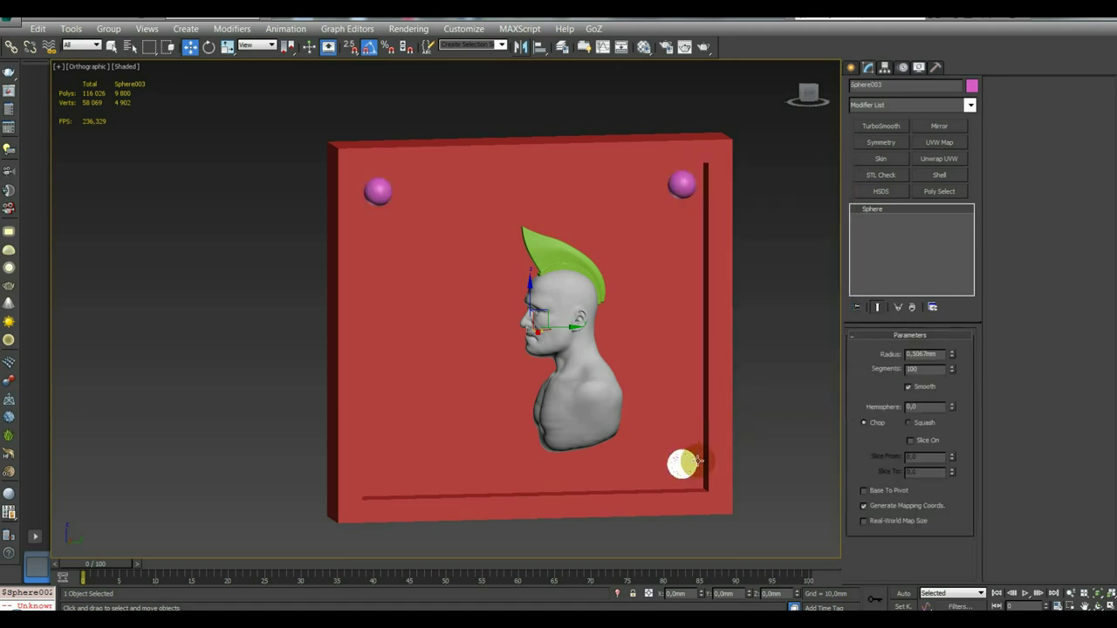
click(780, 448)
click(680, 461)
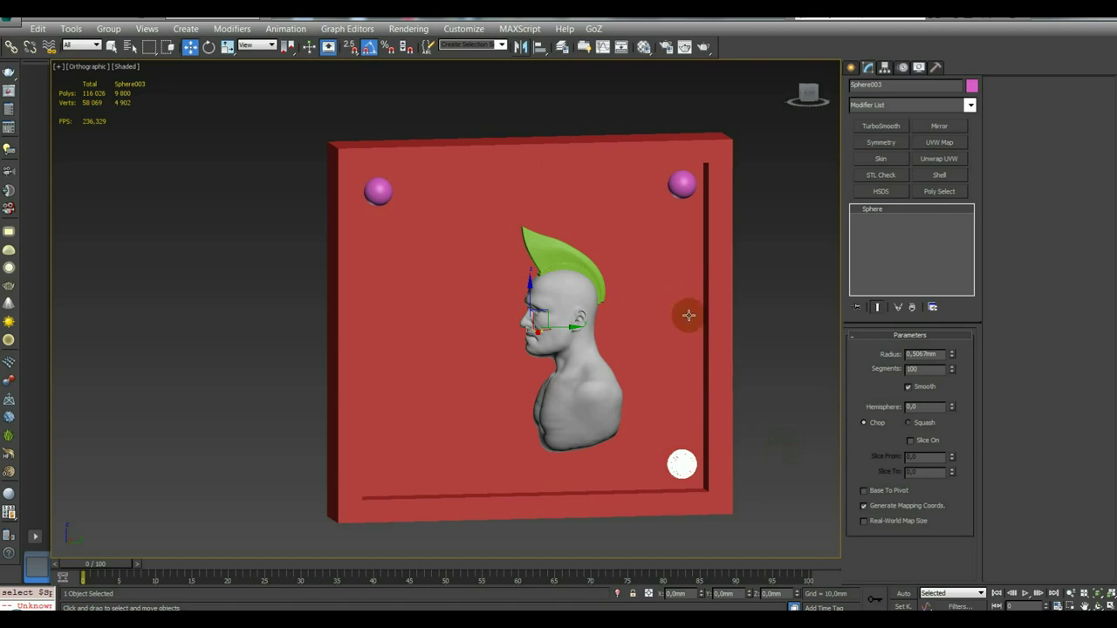
click(811, 95)
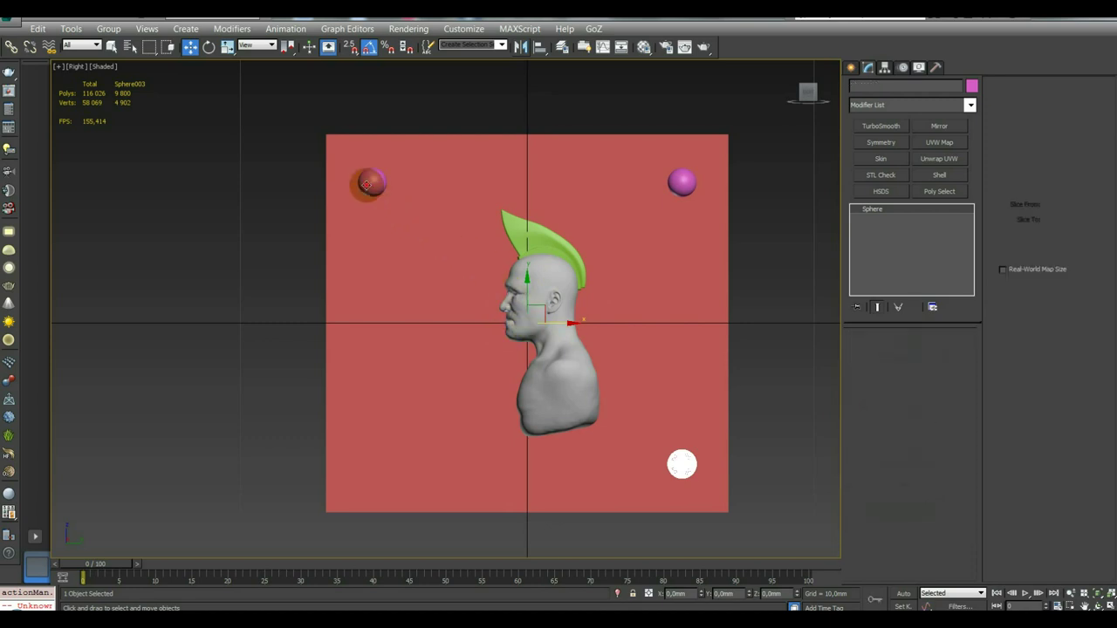
Using Affect Pivot Only, move Sphere001's pivot to the world origin by zeroing X and Y.
click(371, 181)
click(886, 68)
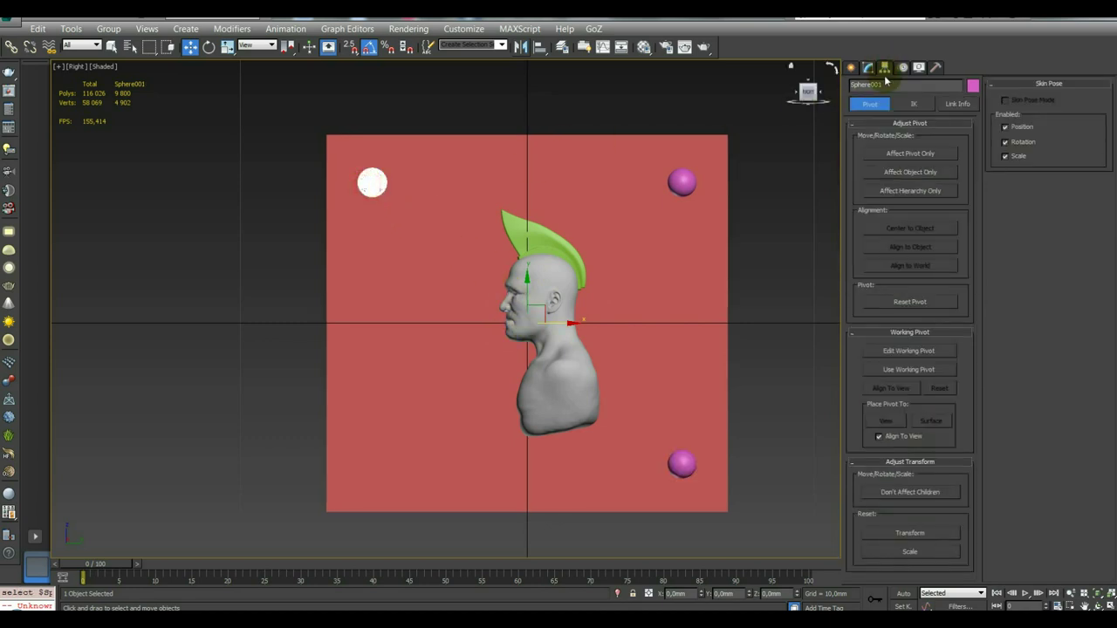
click(914, 154)
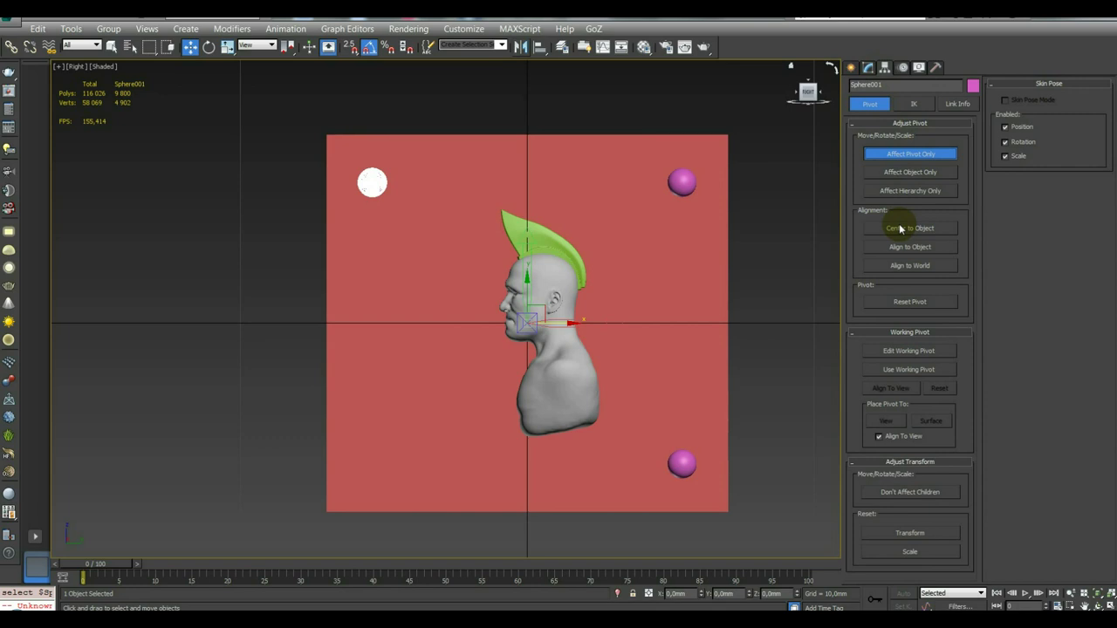
click(564, 324)
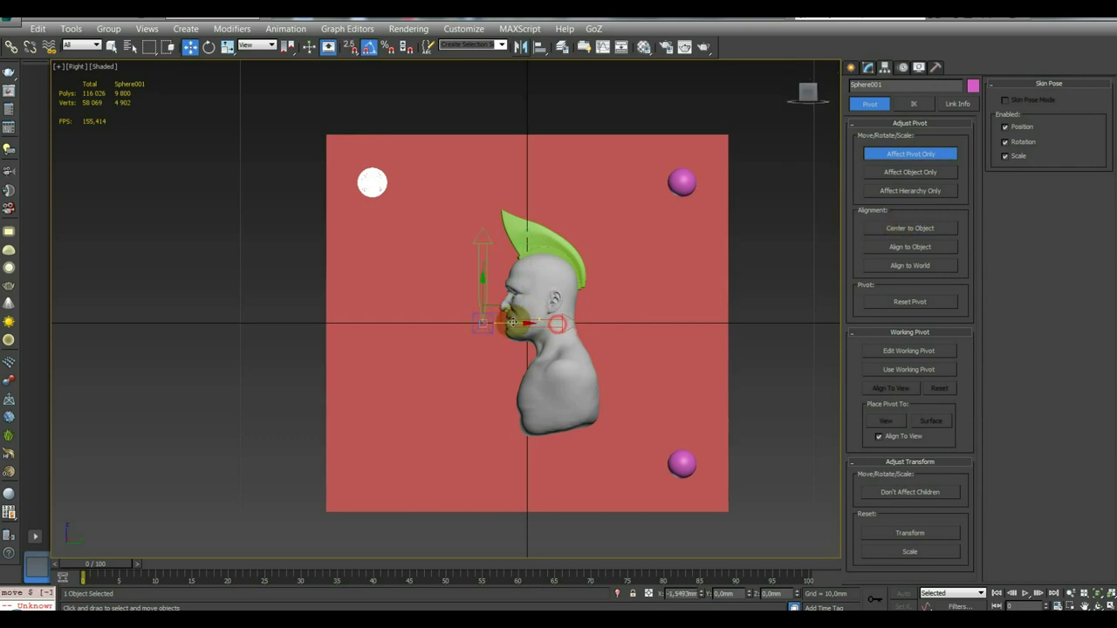
drag(550, 327, 529, 325)
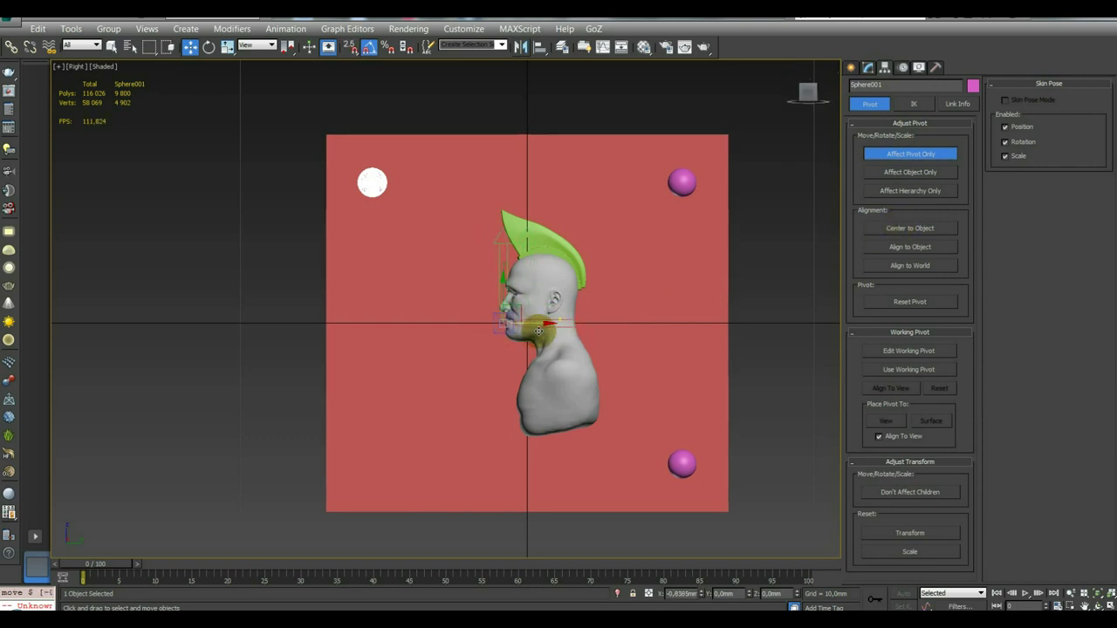
right_click(701, 593)
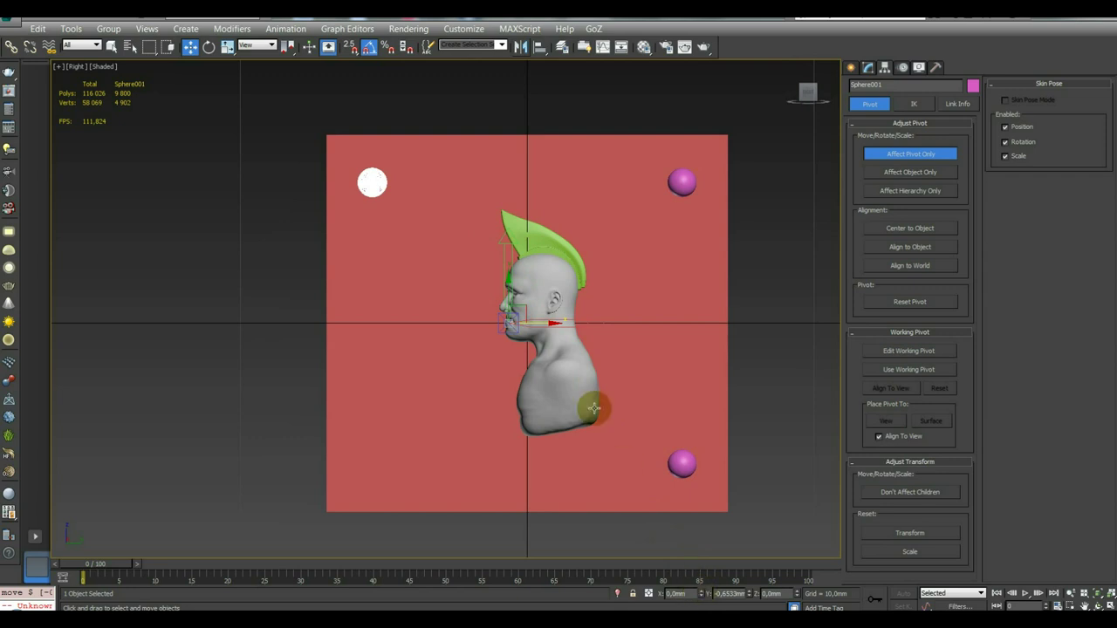
right_click(752, 596)
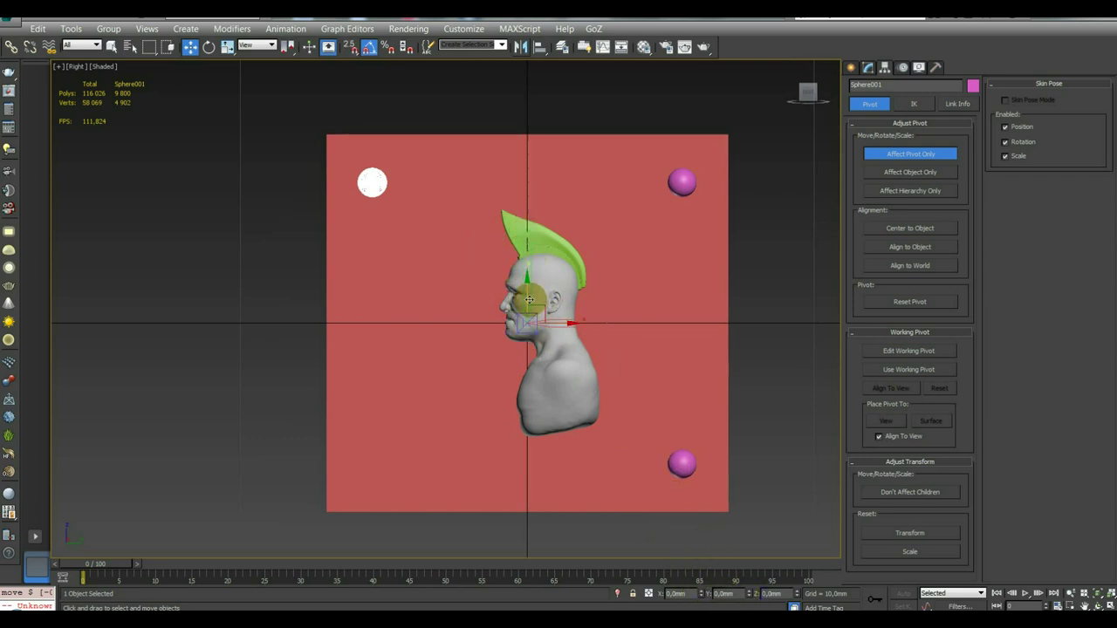
click(867, 69)
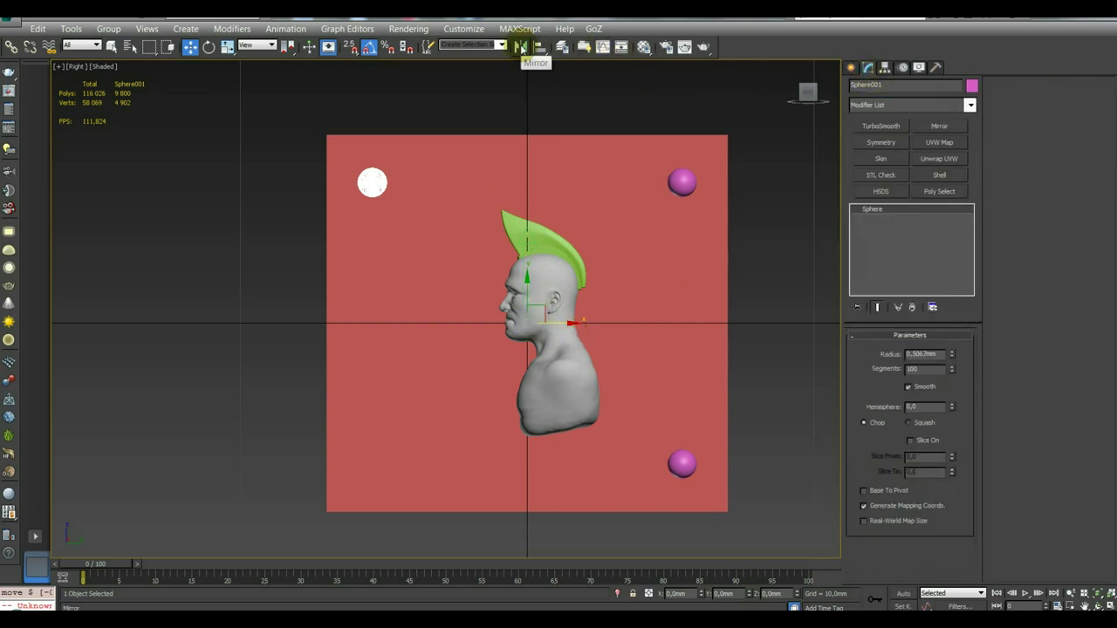
Mirror a copy of the top-left sphere across Y into the bottom-left corner as Sphere004.
click(521, 48)
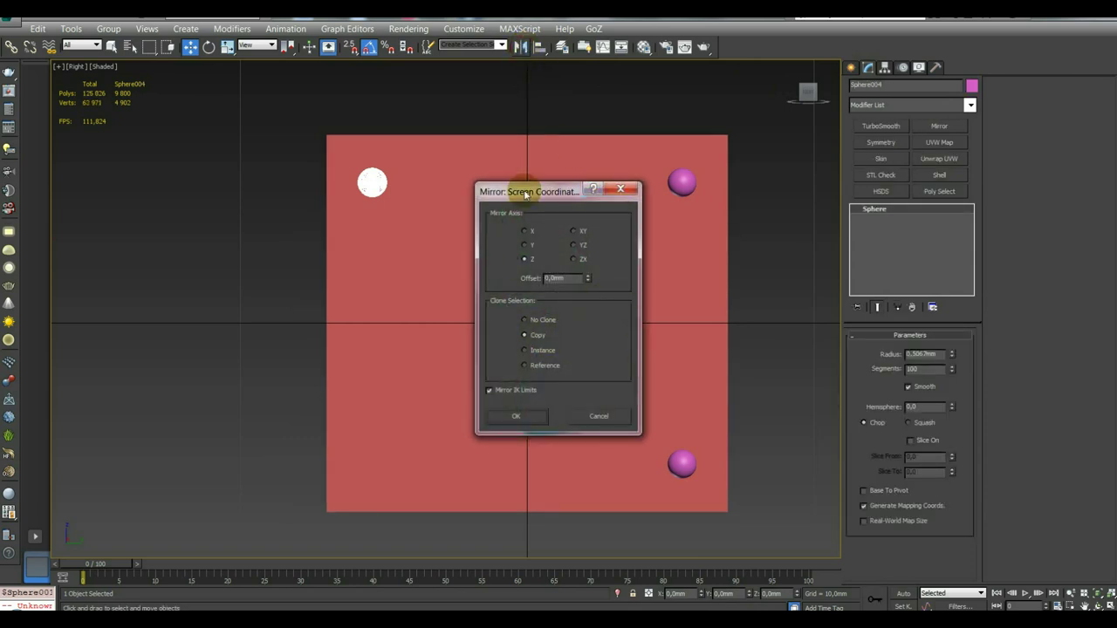
drag(525, 194, 798, 198)
click(798, 250)
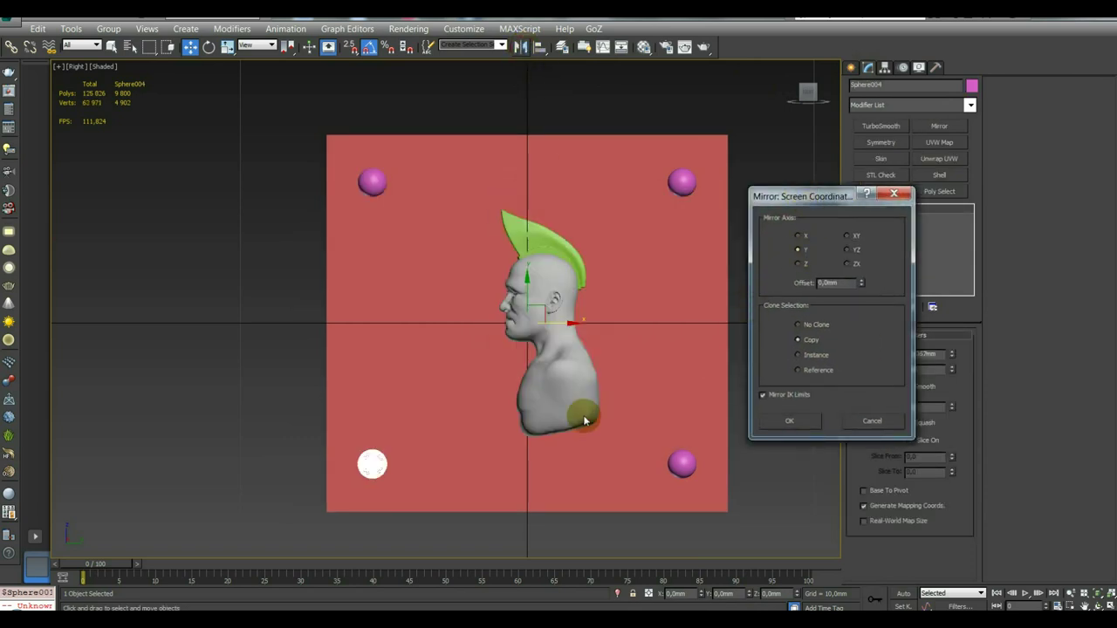
click(789, 421)
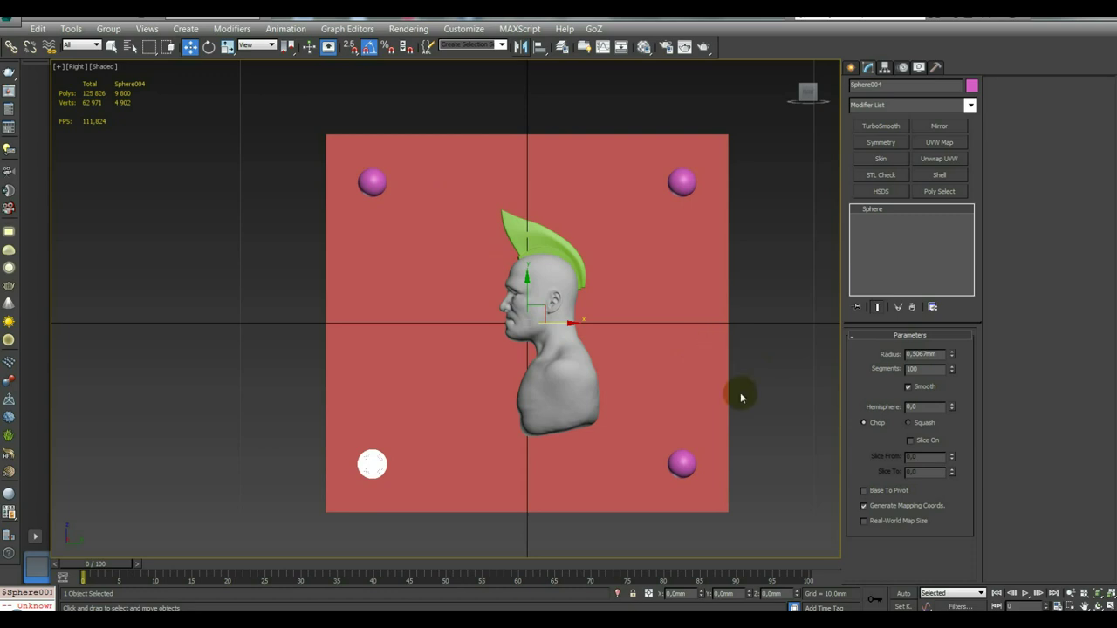
mouse_move(743, 369)
alt+middle_down()
mouse_move(773, 374)
mouse_move(729, 375)
alt+middle_up()
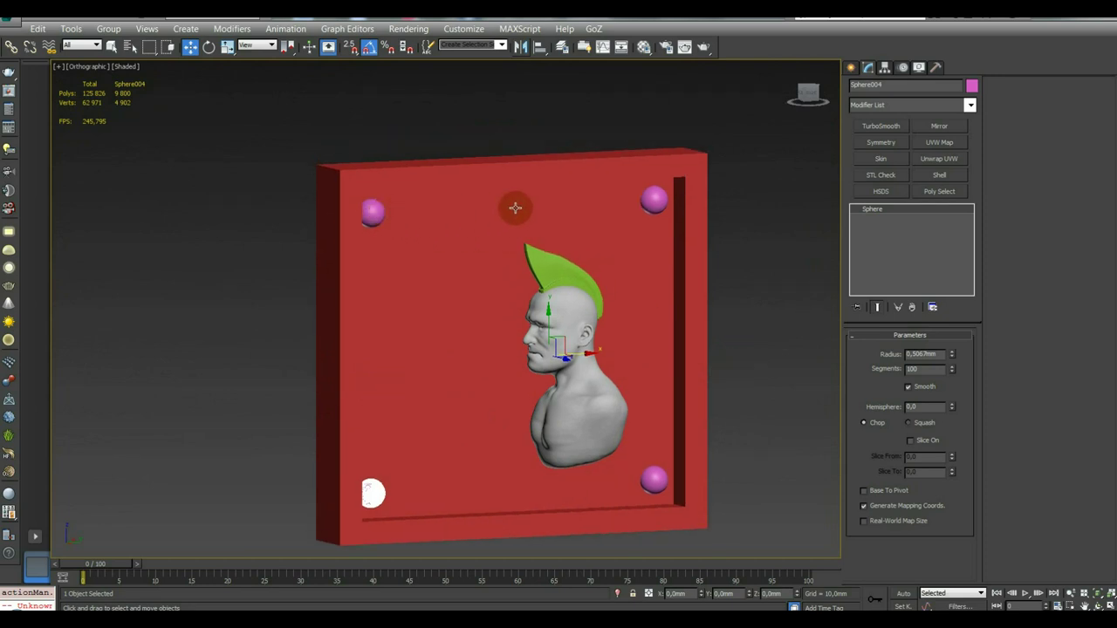
Switch to Front view and pull back to see the whole plaque with its spheres.
mouse_move(419, 259)
middle_down()
mouse_move(424, 301)
mouse_move(376, 340)
mouse_move(474, 311)
mouse_move(488, 282)
middle_up()
scroll(379, 255, up, 5)
click(379, 255)
click(807, 93)
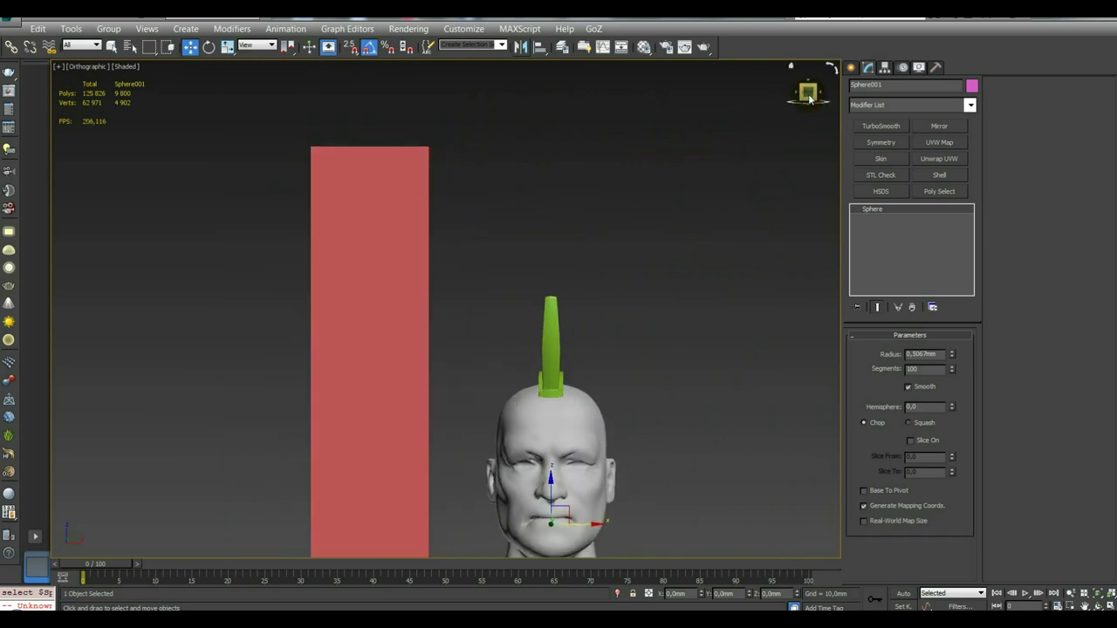
mouse_move(656, 266)
alt+middle_down()
mouse_move(588, 290)
mouse_move(506, 297)
mouse_move(497, 265)
mouse_move(462, 257)
alt+middle_up()
scroll(588, 290, down, 4)
click(477, 286)
scroll(498, 297, up, 3)
scroll(463, 257, down, 3)
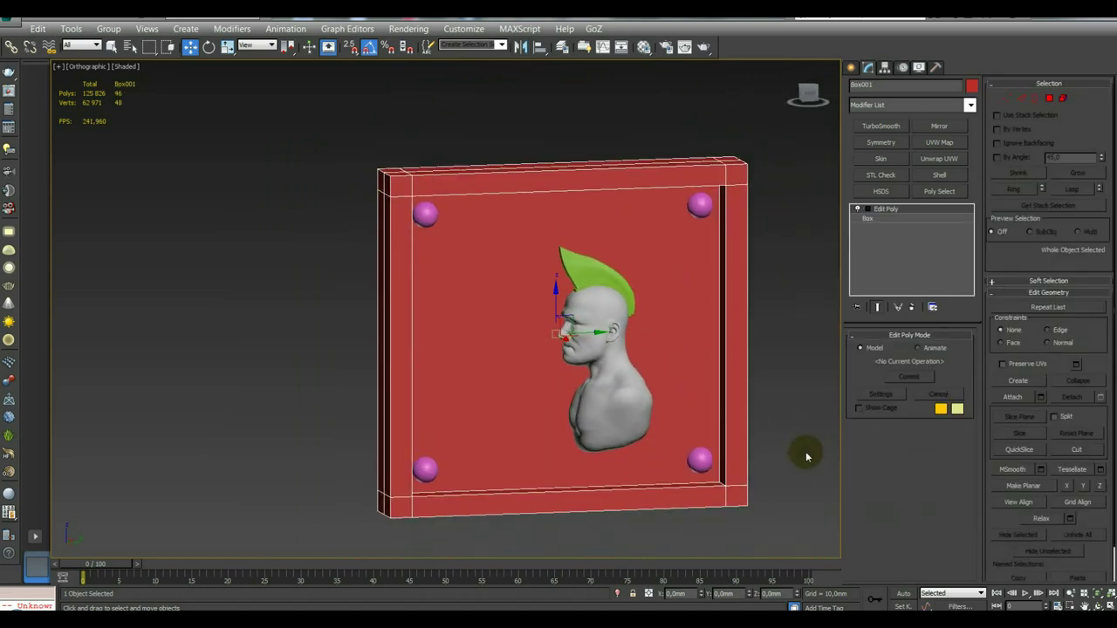
In wireframe, orbit edge-on and from above to check the spheres sit inside the plaque.
click(446, 252)
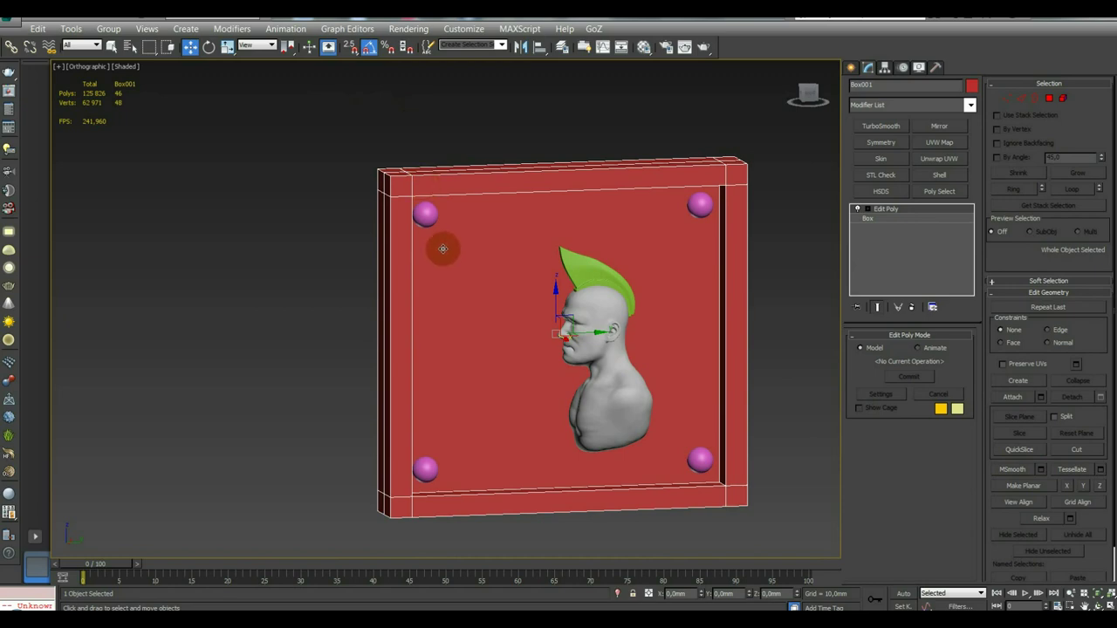
key(F3)
alt+middle_drag(442, 249, 594, 252)
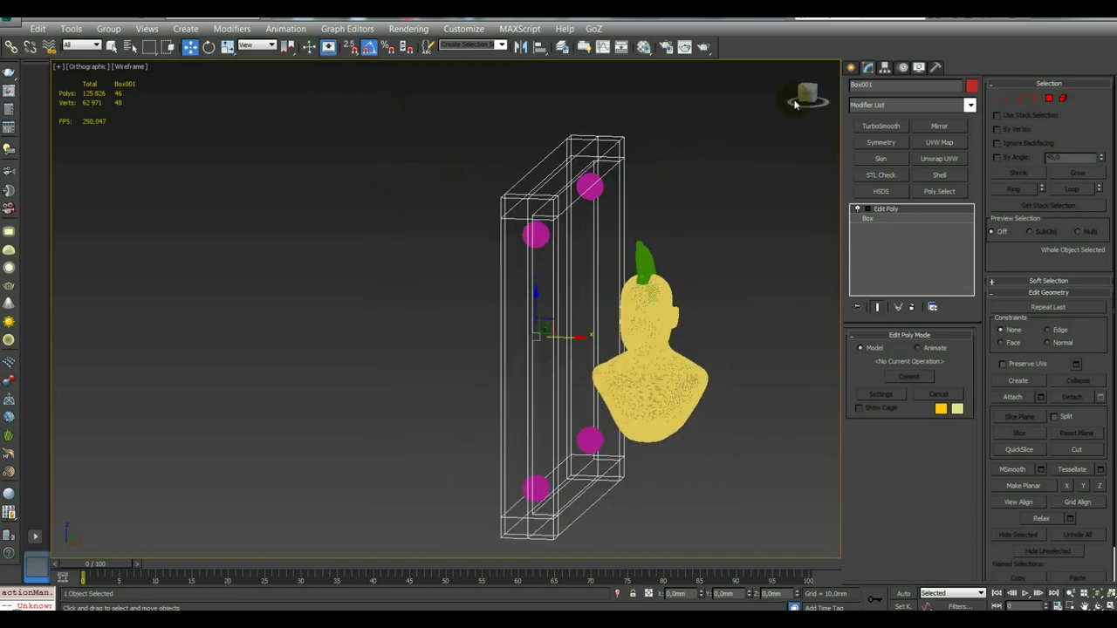
mouse_move(803, 98)
alt+middle_down()
mouse_move(652, 253)
mouse_move(607, 240)
alt+middle_up()
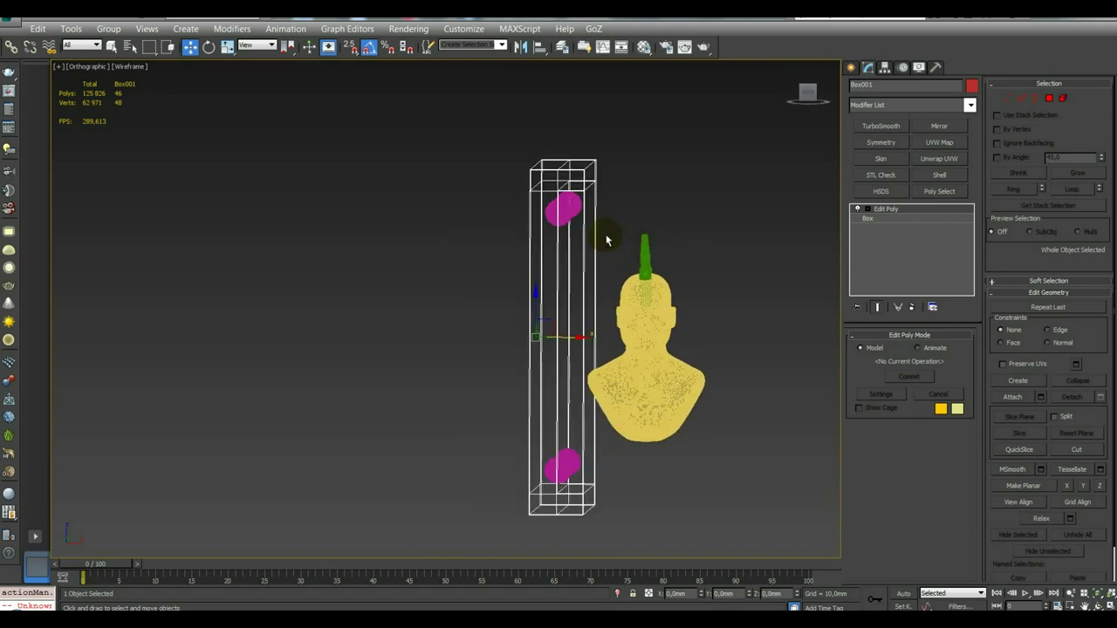
alt+middle_drag(493, 168, 619, 250)
scroll(618, 250, up, 3)
scroll(557, 232, up, 2)
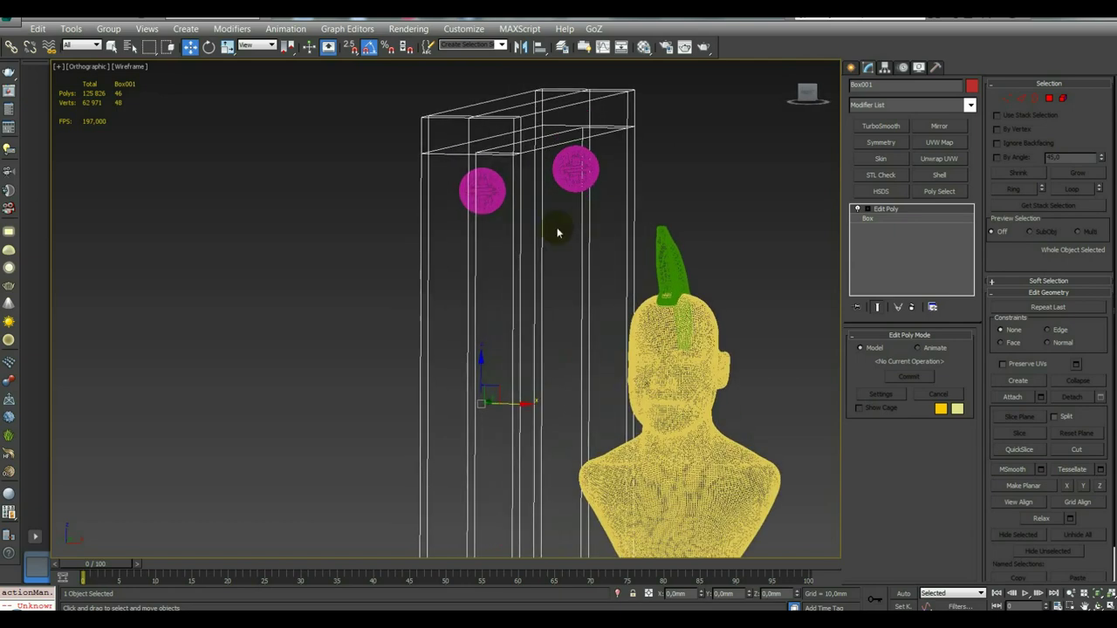
key(F3)
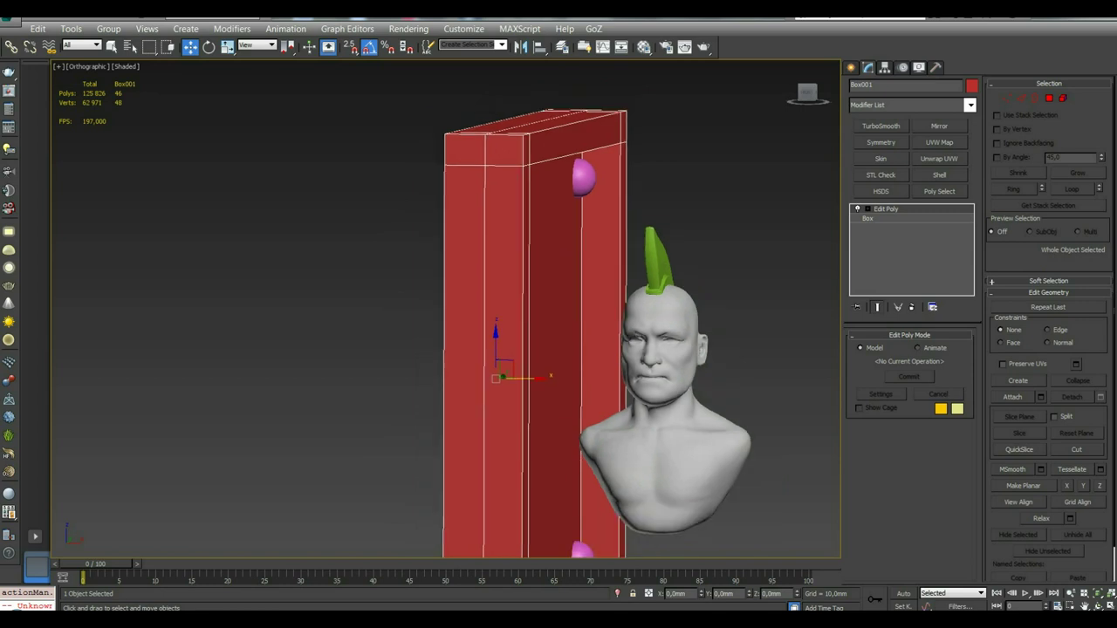
mouse_move(554, 217)
alt+middle_down()
mouse_move(558, 314)
mouse_move(448, 210)
alt+middle_up()
scroll(448, 209, up, 2)
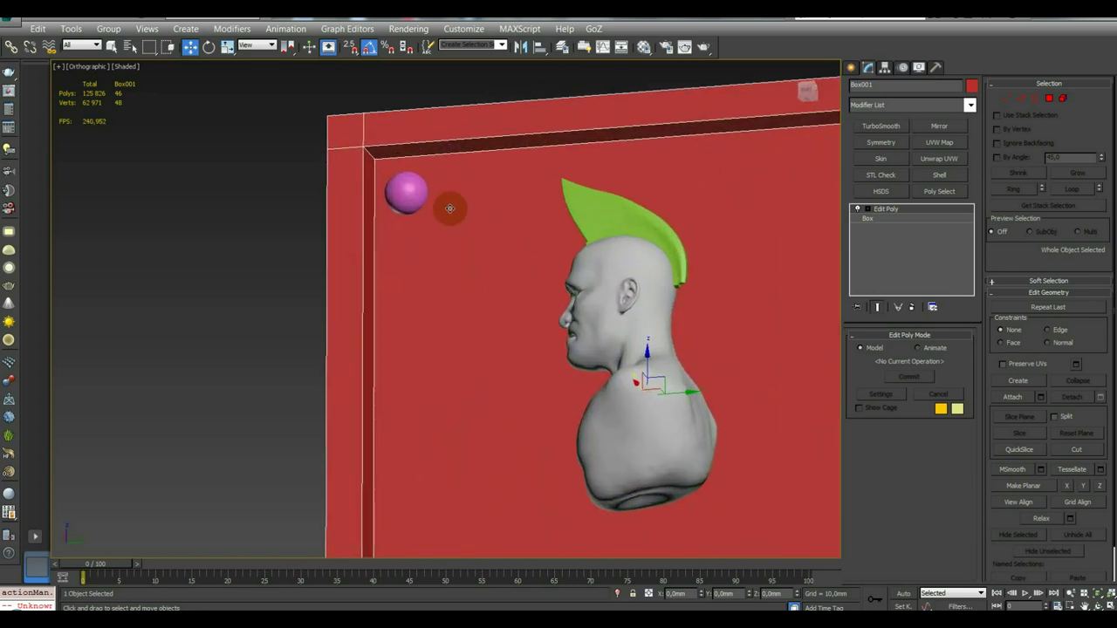
Select the red plaque, frame it with Z, and bring up the Compound Objects creation types.
click(407, 190)
click(246, 199)
click(407, 192)
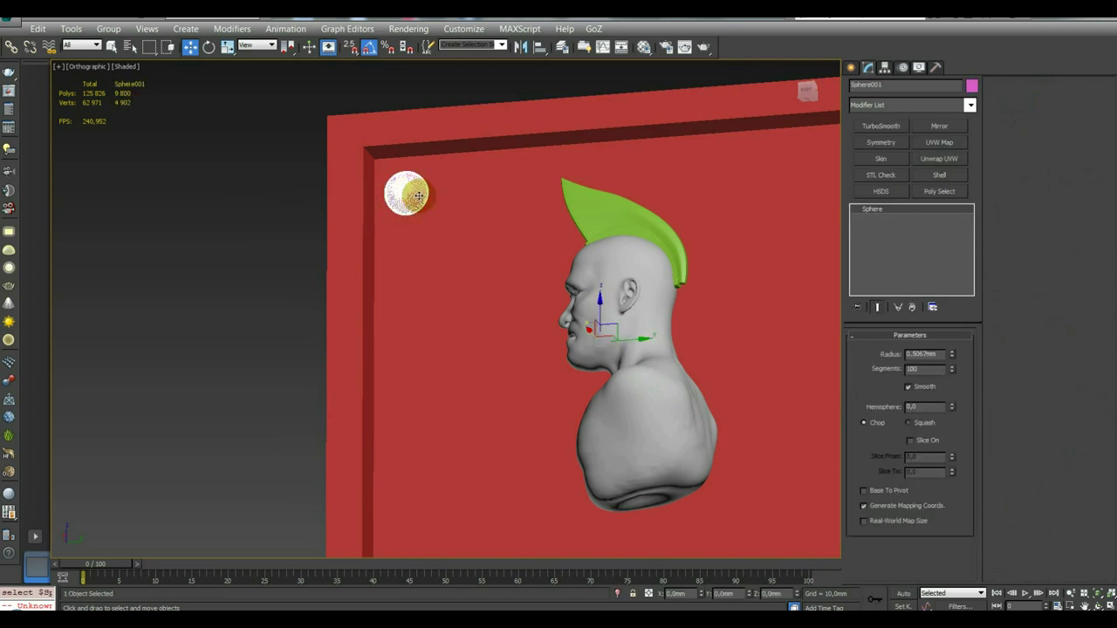
mouse_move(426, 246)
alt+middle_down()
mouse_move(410, 234)
mouse_move(448, 260)
mouse_move(437, 270)
alt+middle_up()
click(237, 225)
click(419, 225)
key(z)
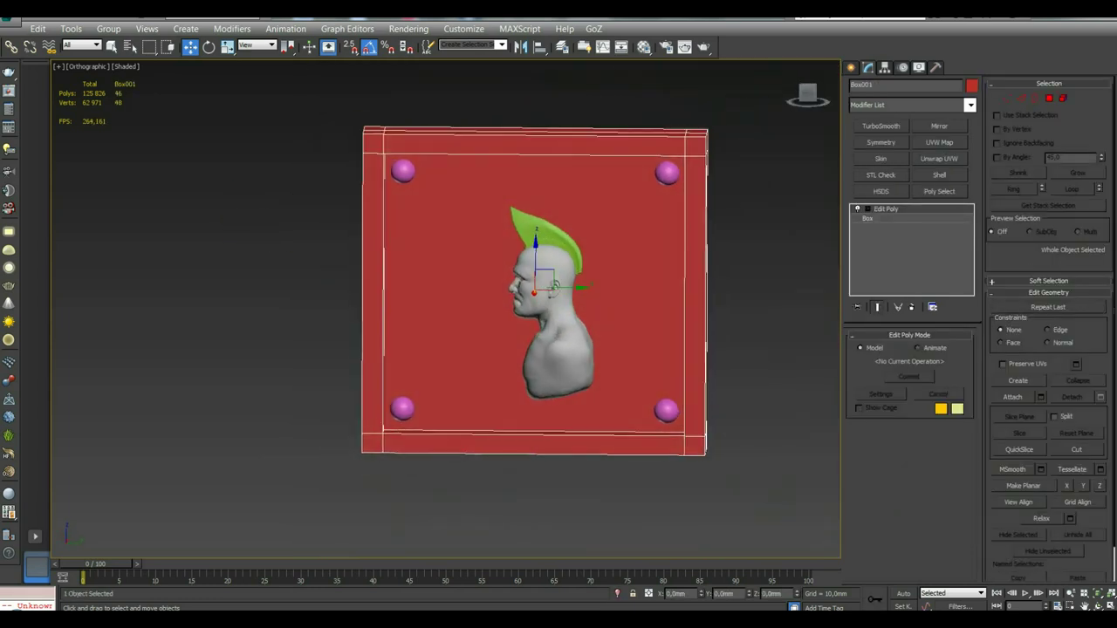
mouse_move(515, 262)
alt+middle_down()
mouse_move(497, 267)
mouse_move(457, 324)
alt+middle_up()
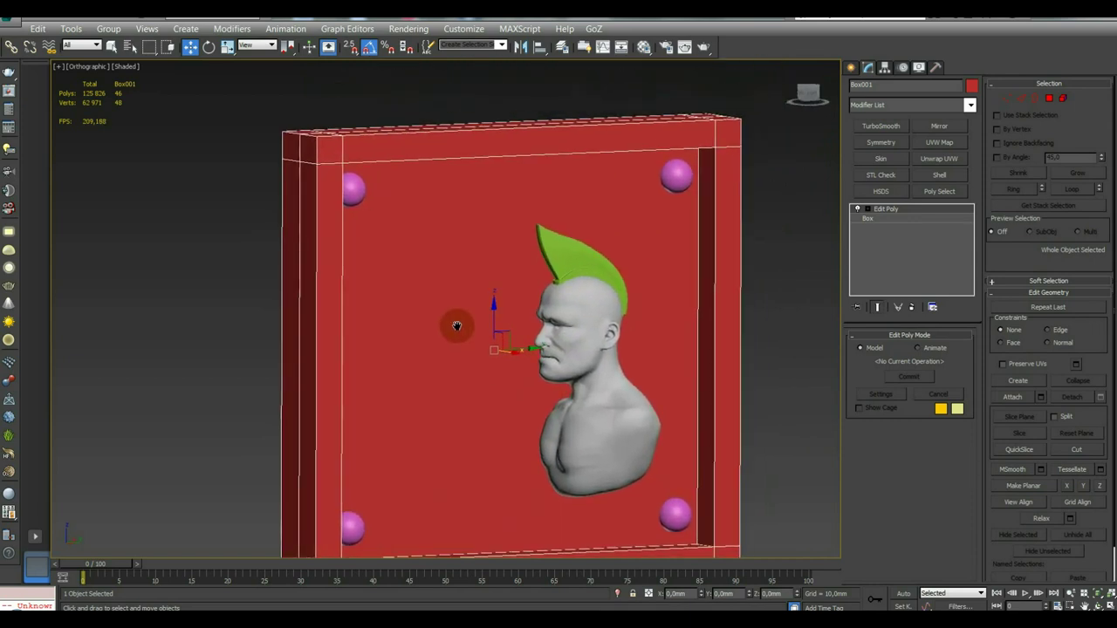
click(853, 68)
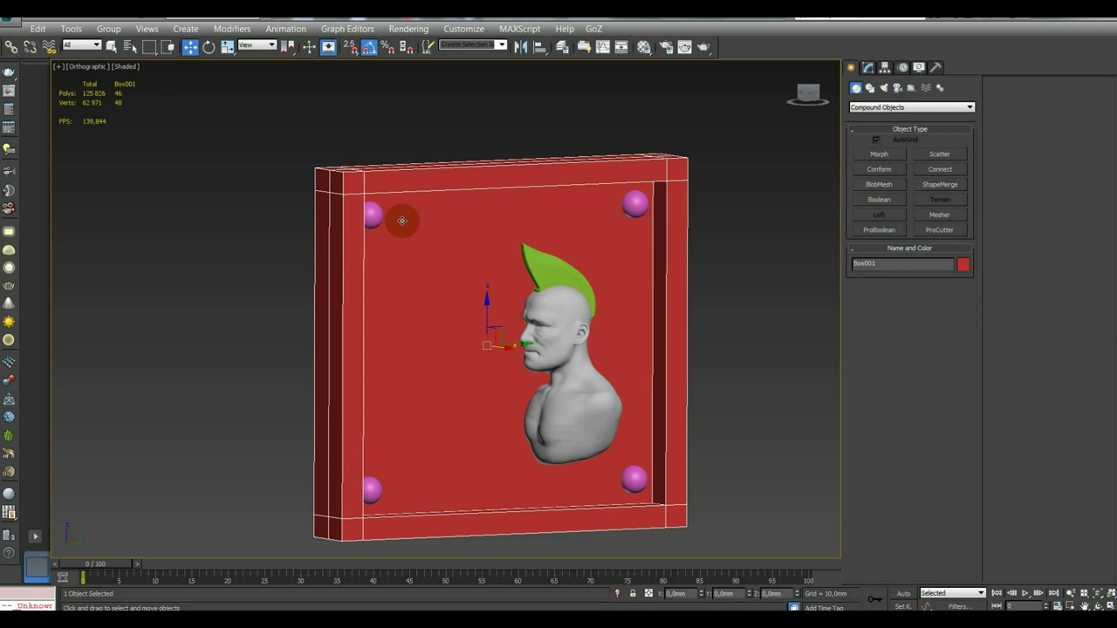
Check the plaque and top spheres, then move the bust left across the board.
click(438, 240)
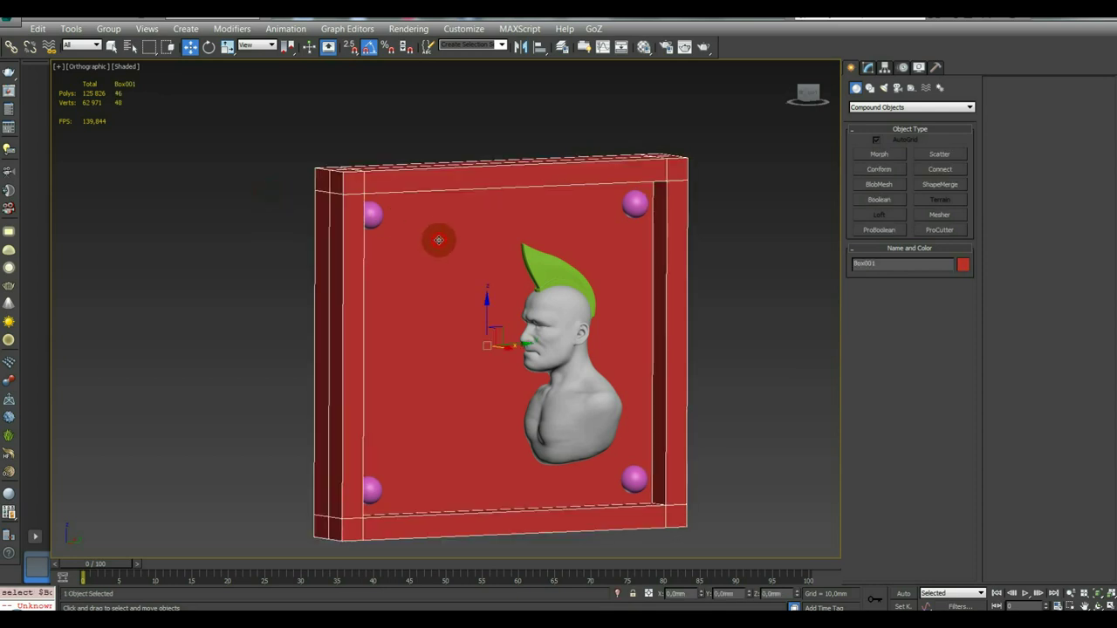
click(375, 214)
click(633, 204)
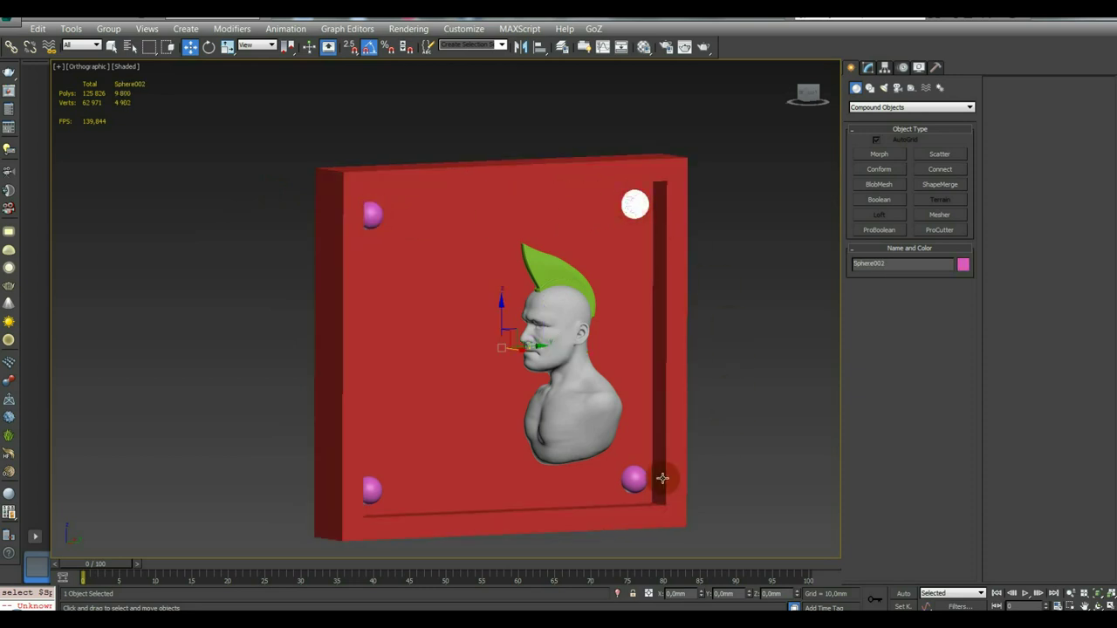
mouse_move(653, 267)
alt+middle_down()
mouse_move(715, 258)
mouse_move(626, 239)
mouse_move(591, 324)
alt+middle_up()
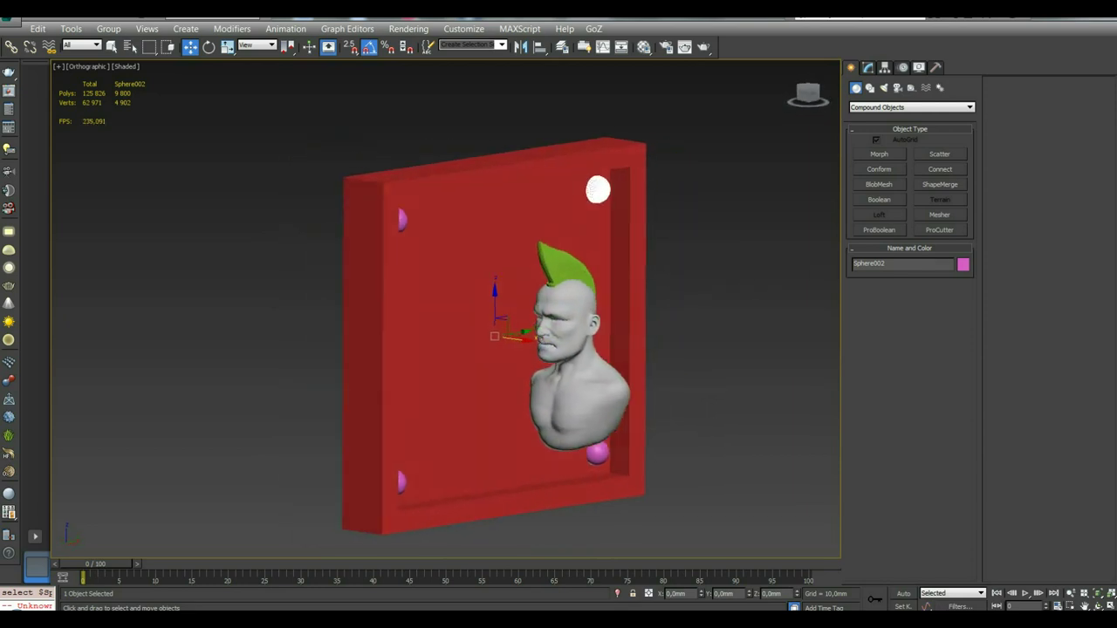
click(590, 324)
mouse_move(591, 324)
mouse_down()
mouse_move(614, 311)
mouse_move(537, 299)
mouse_up()
click(695, 329)
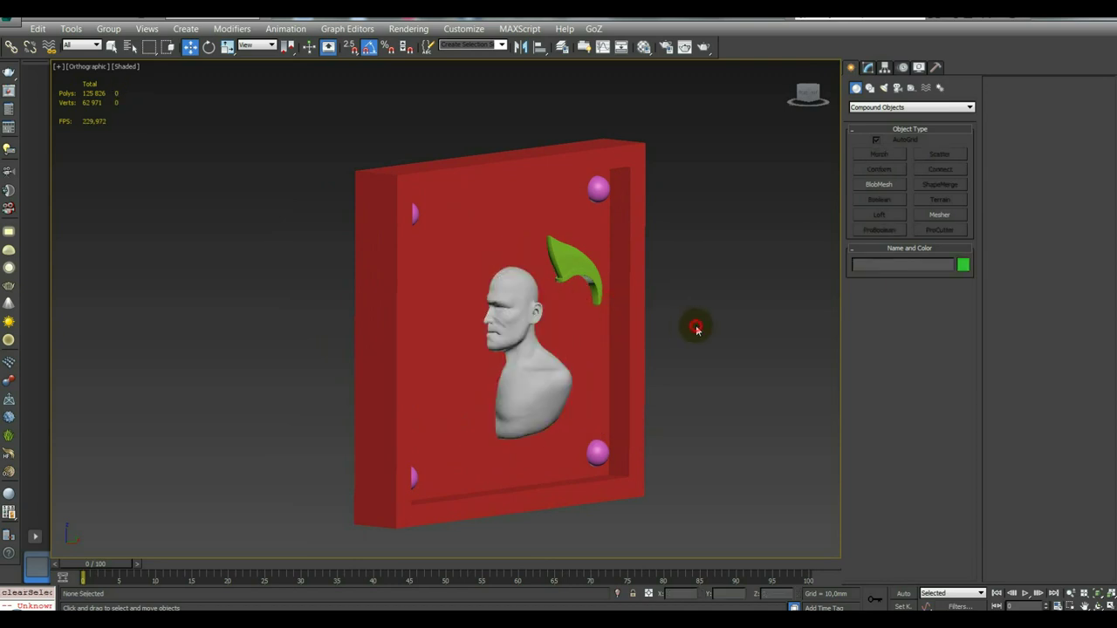
Orbit around the frame and bust, then select the bust group Group54138.
scroll(532, 342, up, 3)
scroll(532, 342, up, 2)
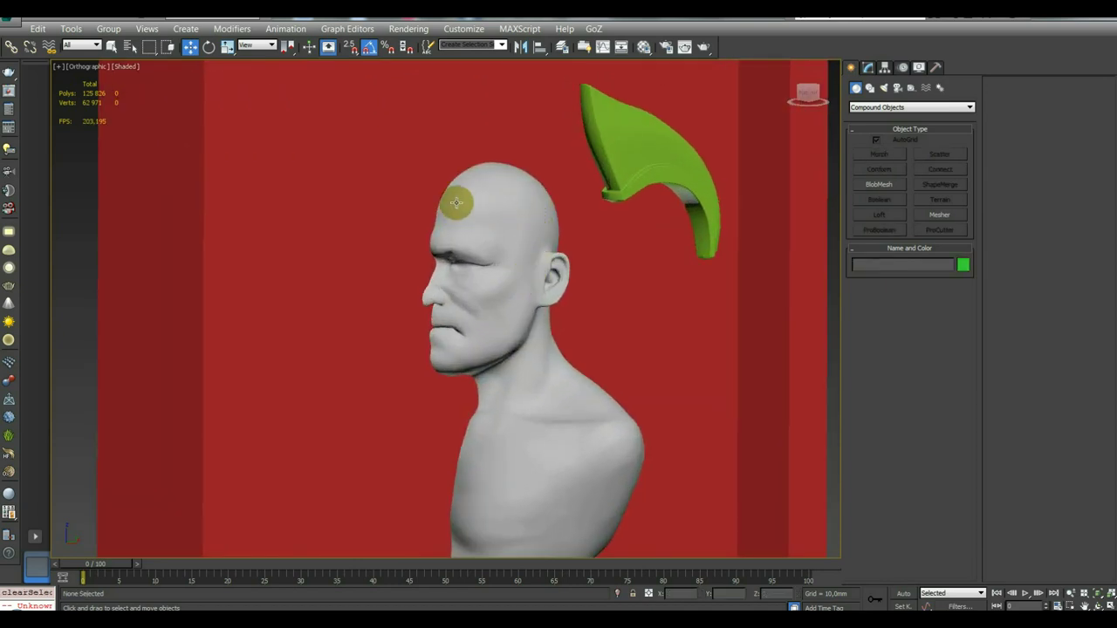
mouse_move(455, 203)
alt+middle_down()
mouse_move(526, 310)
mouse_move(561, 317)
mouse_move(584, 360)
mouse_move(611, 320)
mouse_move(544, 312)
mouse_move(673, 231)
mouse_move(723, 307)
mouse_move(699, 288)
mouse_move(707, 302)
mouse_move(630, 356)
alt+middle_up()
mouse_move(606, 348)
alt+middle_down()
mouse_move(625, 330)
mouse_move(599, 367)
mouse_move(746, 336)
mouse_move(623, 326)
mouse_move(674, 345)
mouse_move(536, 192)
alt+middle_up()
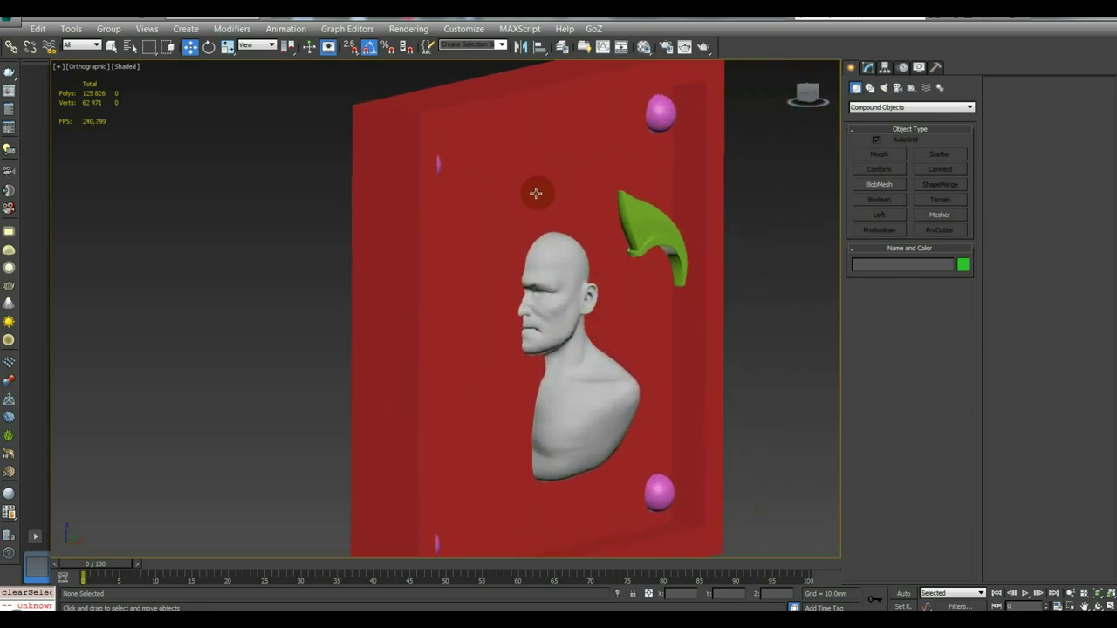
mouse_move(461, 224)
alt+middle_down()
mouse_move(547, 250)
mouse_move(368, 218)
mouse_move(528, 247)
alt+middle_up()
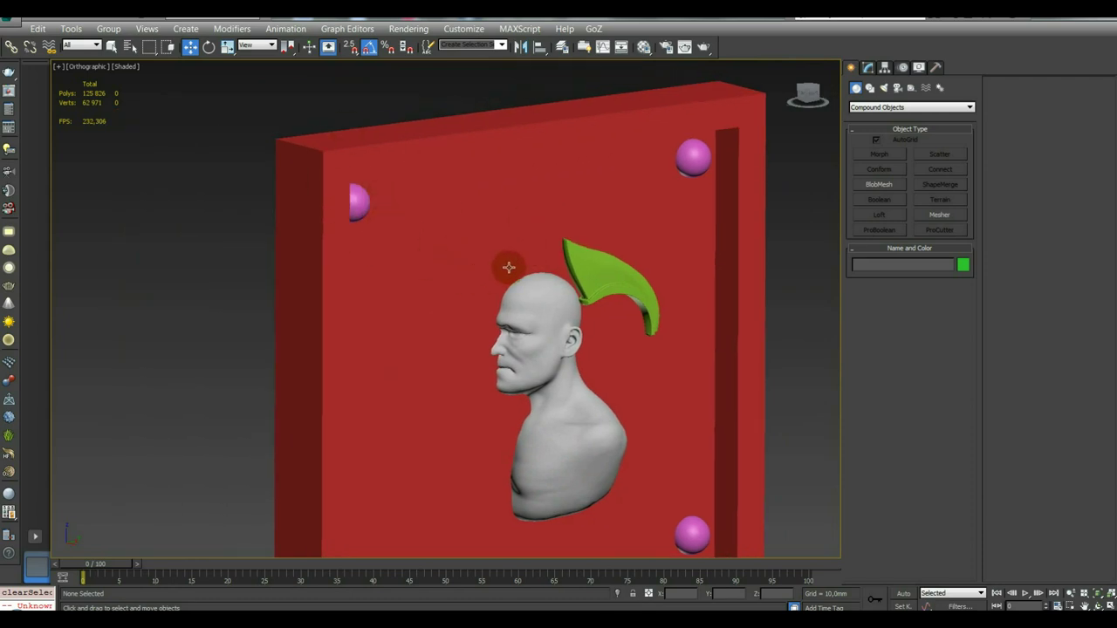
mouse_move(474, 262)
alt+middle_down()
mouse_move(419, 269)
mouse_move(471, 254)
mouse_move(529, 294)
mouse_move(511, 270)
mouse_move(574, 379)
mouse_move(556, 221)
alt+middle_up()
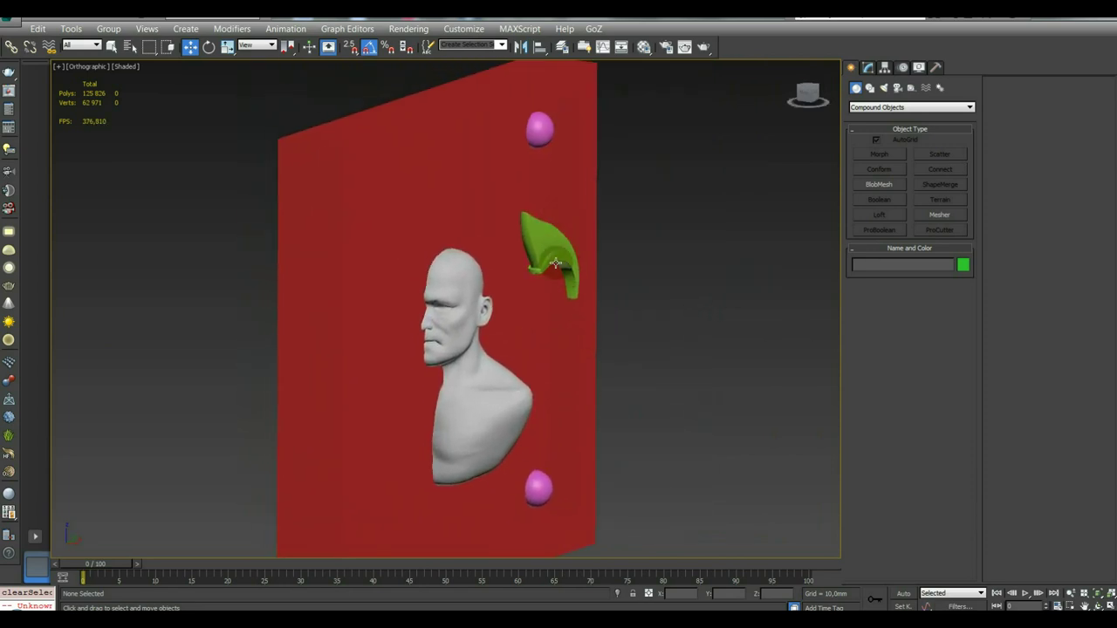
click(481, 375)
Orbit to face the plate, then make a first selection attempt that catches the mohawk and is cleared.
alt+middle_drag(604, 343, 601, 337)
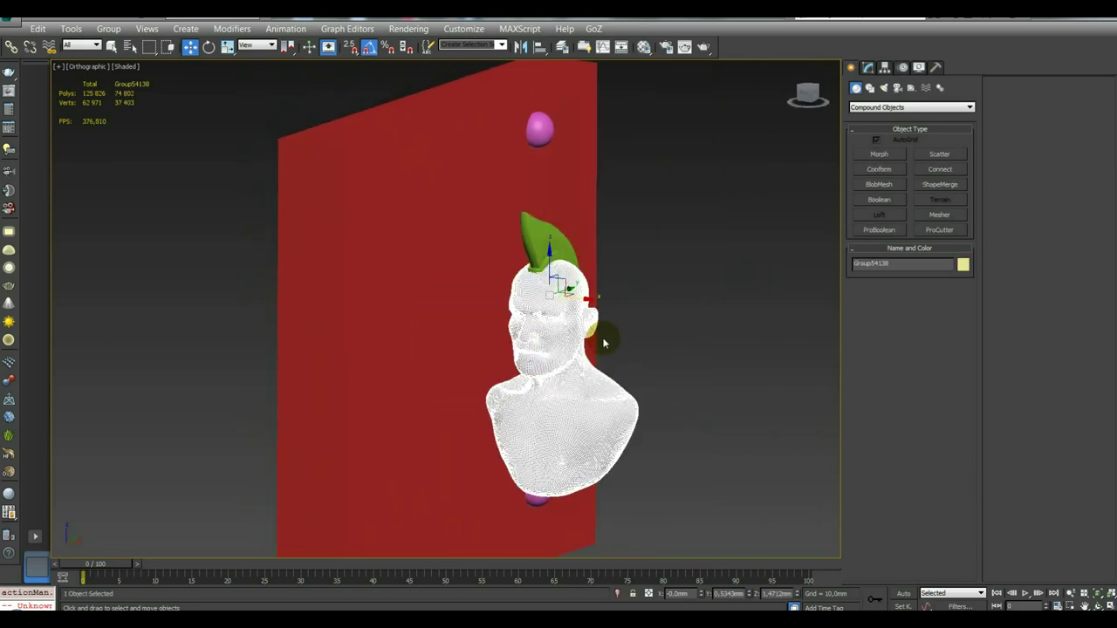
mouse_move(656, 305)
alt+middle_down()
mouse_move(611, 307)
mouse_move(678, 282)
alt+middle_up()
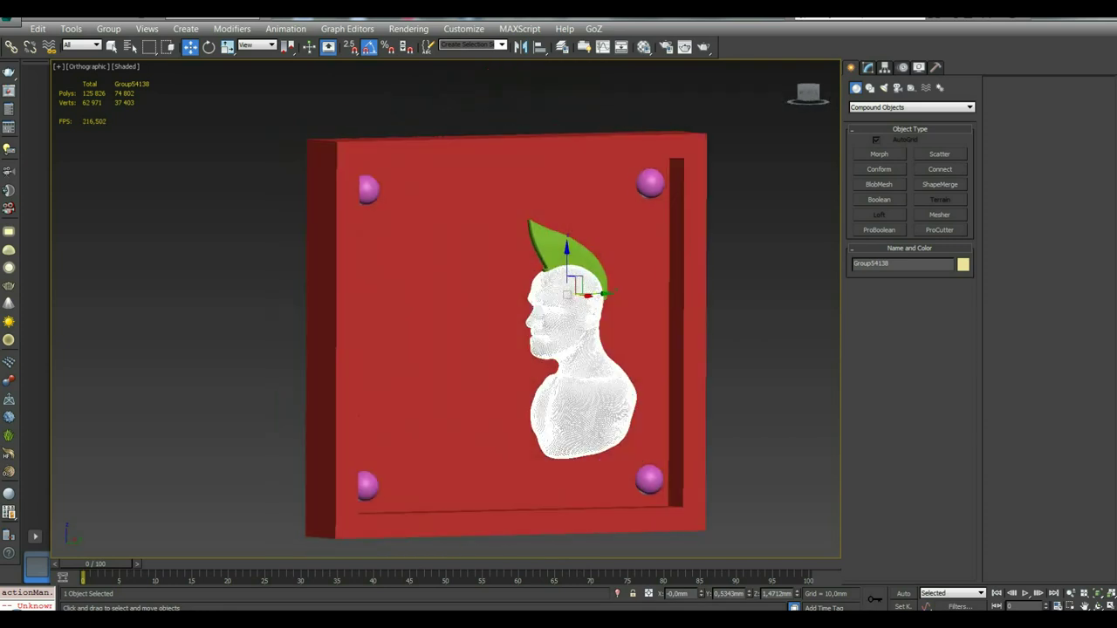
mouse_move(728, 324)
alt+middle_down()
mouse_move(627, 310)
mouse_move(652, 274)
alt+middle_up()
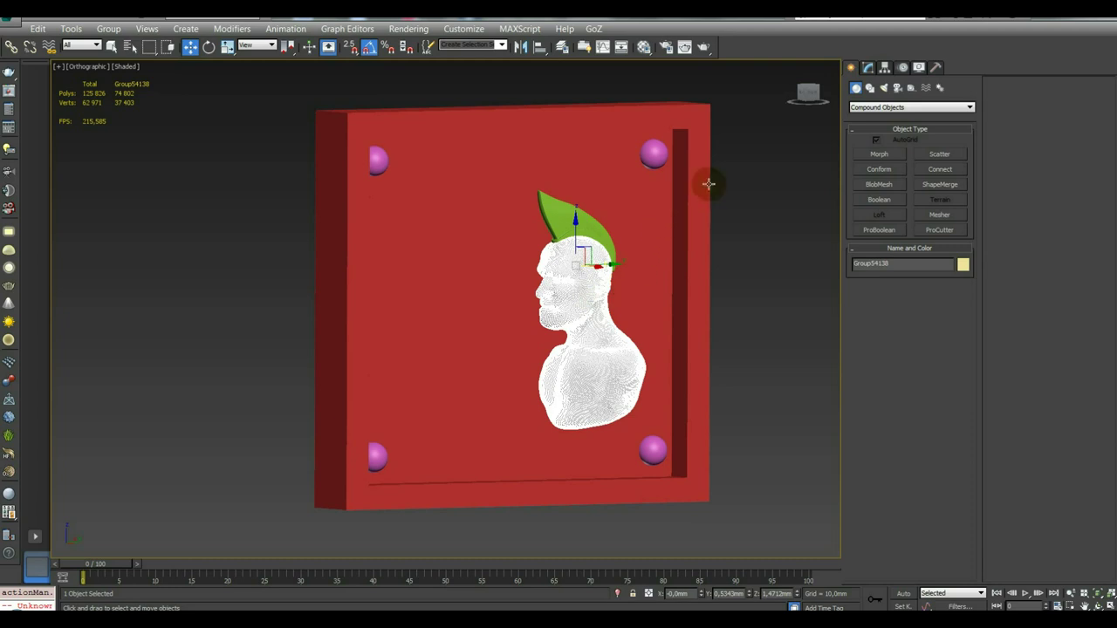
click(866, 68)
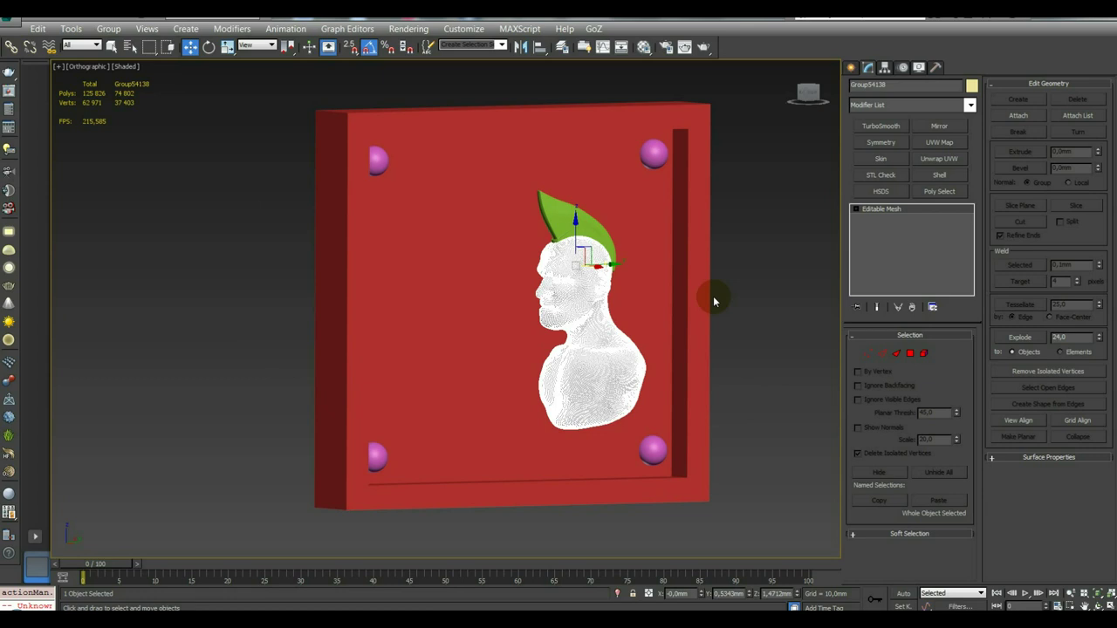
drag(272, 93, 428, 230)
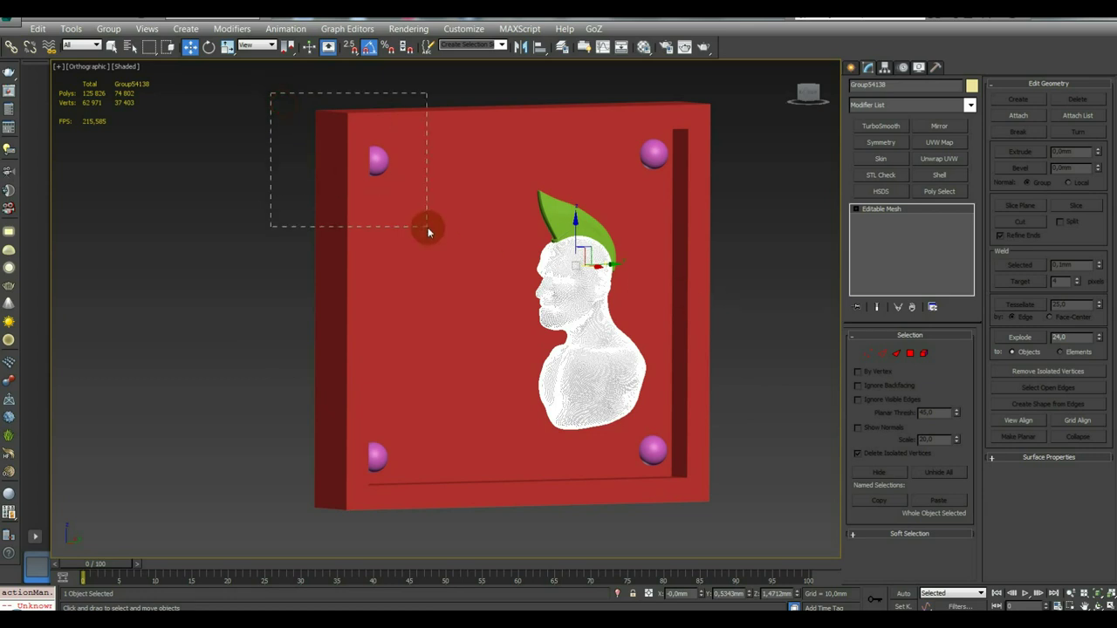
click(572, 288)
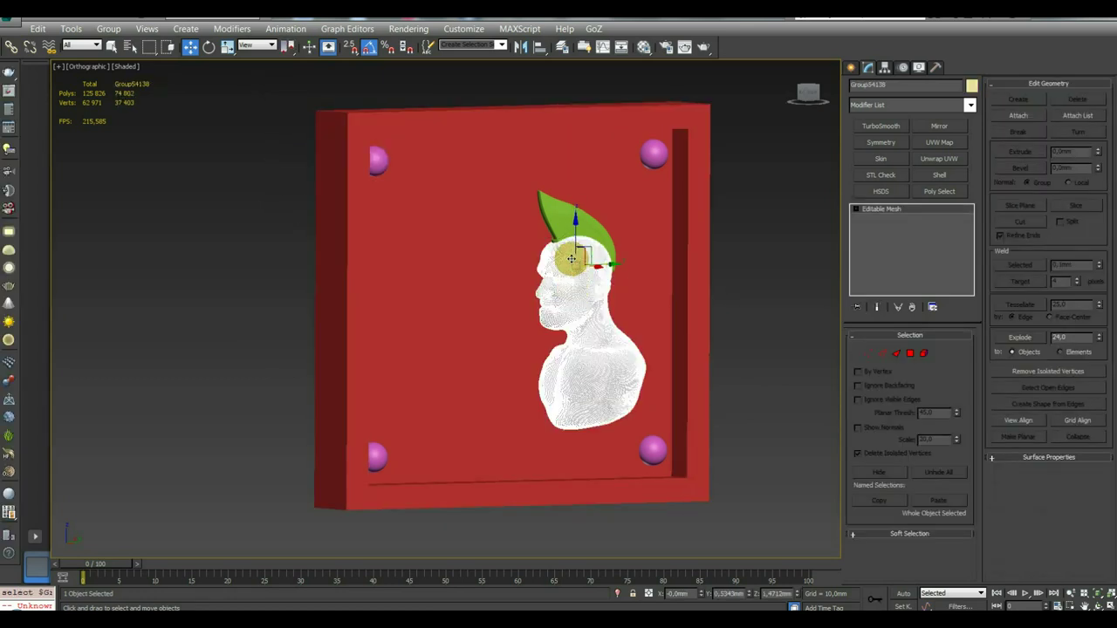
click(578, 234)
click(582, 276)
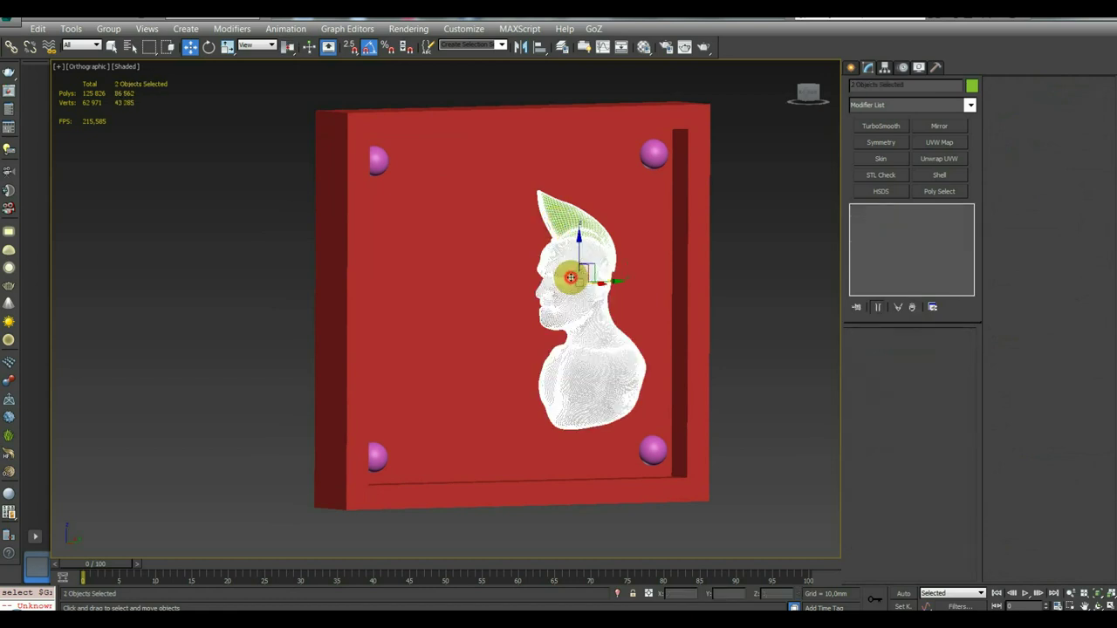
click(757, 245)
Box-select the frame box and all four corner spheres, leaving out the bust and mohawk.
drag(730, 103, 707, 133)
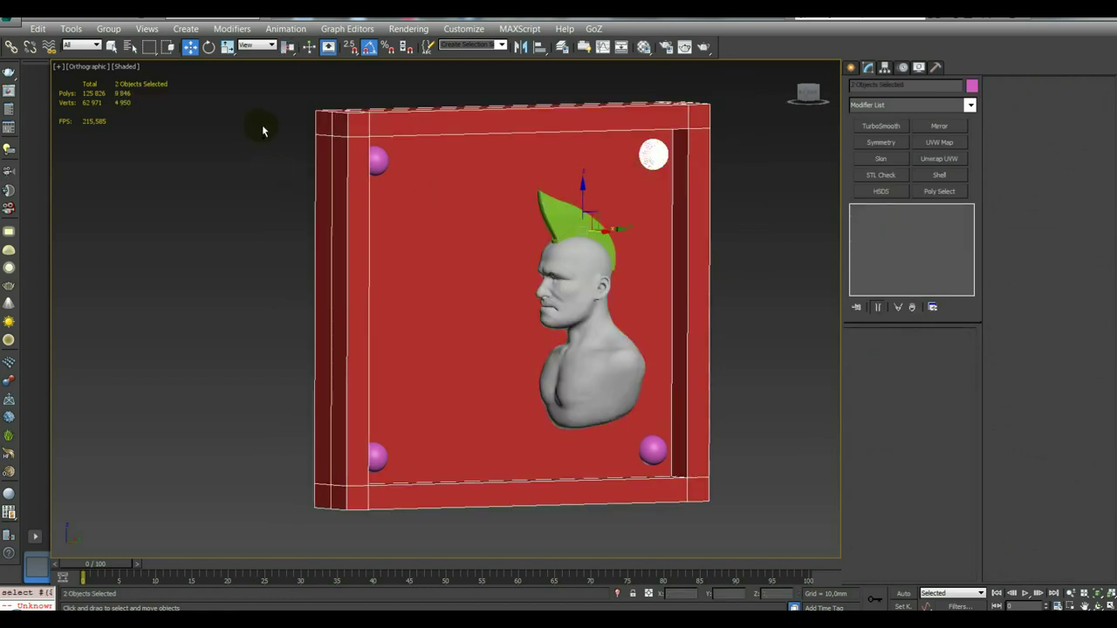
ctrl+drag(267, 132, 392, 223)
ctrl+drag(285, 417, 369, 521)
ctrl+drag(738, 399, 643, 491)
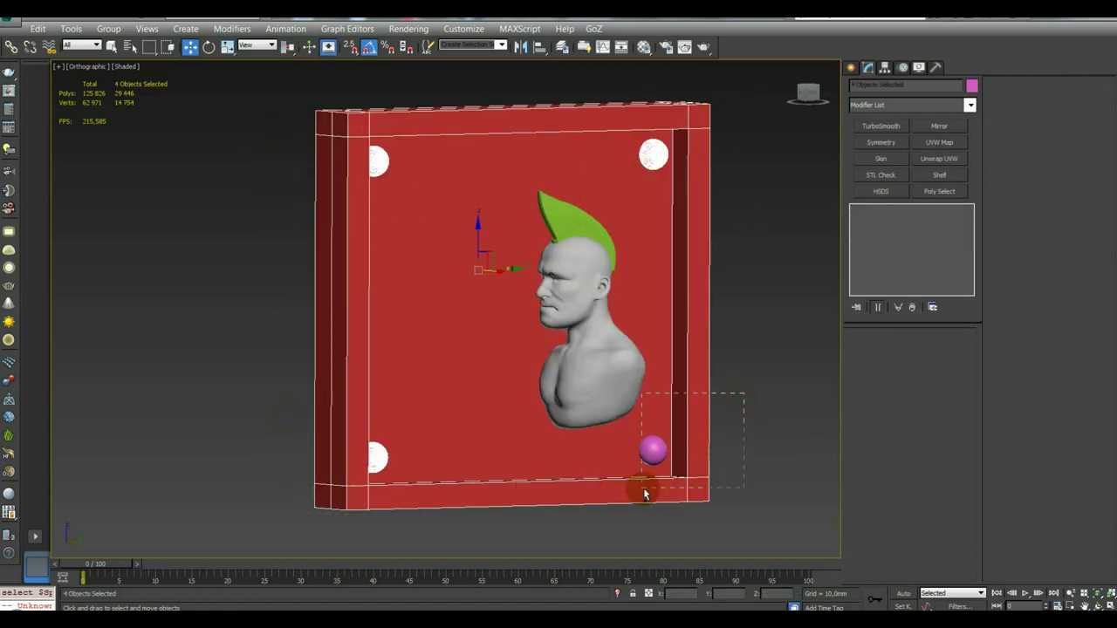
alt+middle_drag(723, 429, 686, 436)
scroll(710, 431, down, 3)
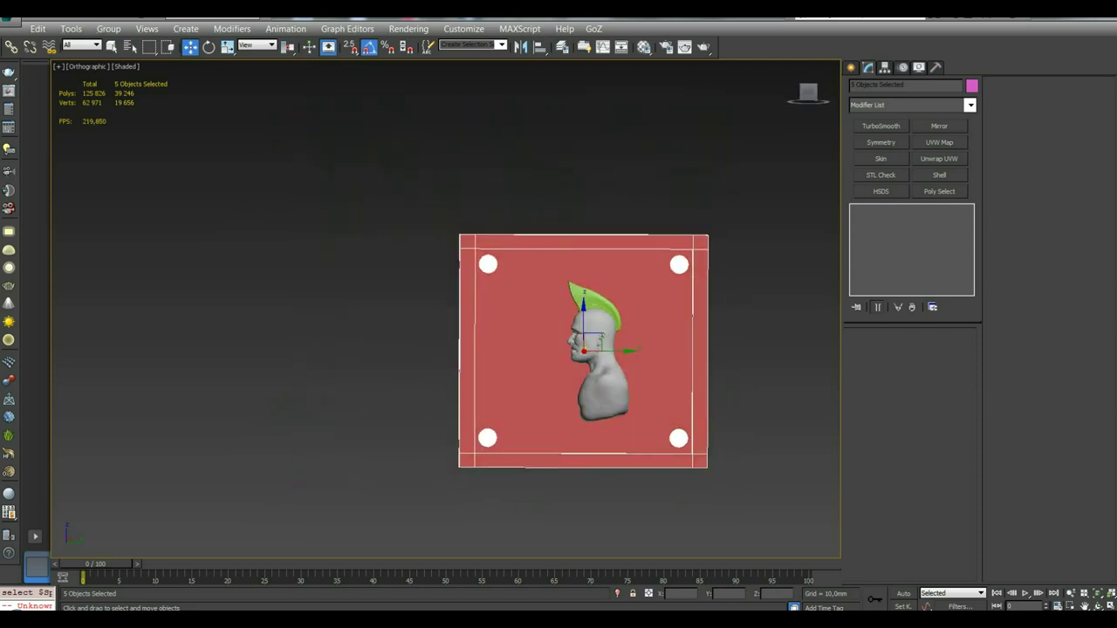
Start an Export Selected for the chosen frame and spheres.
click(13, 19)
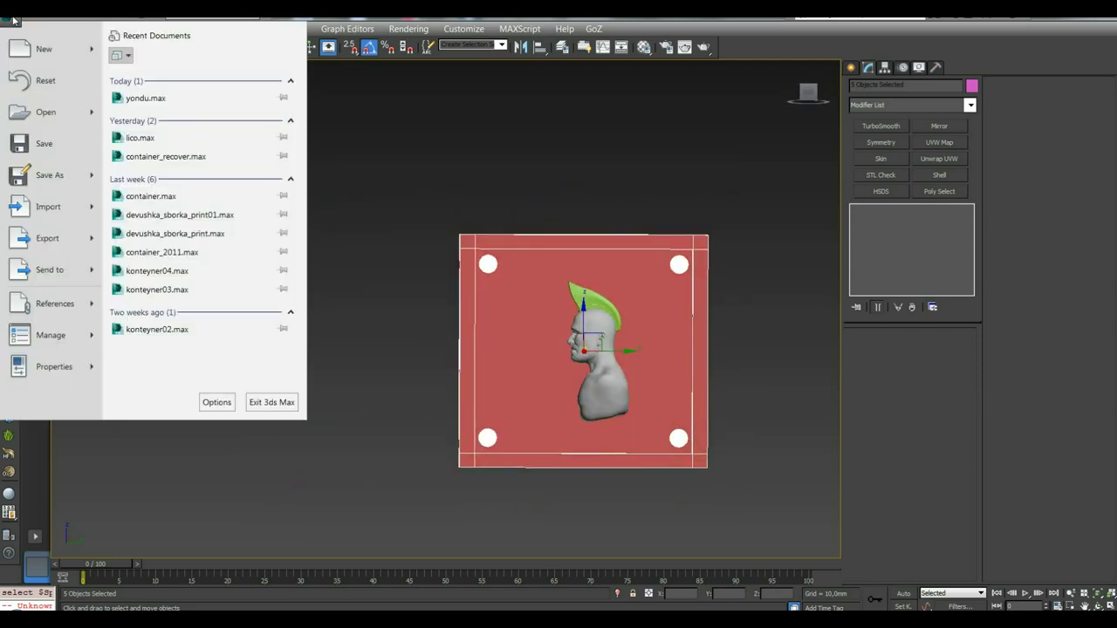
click(71, 245)
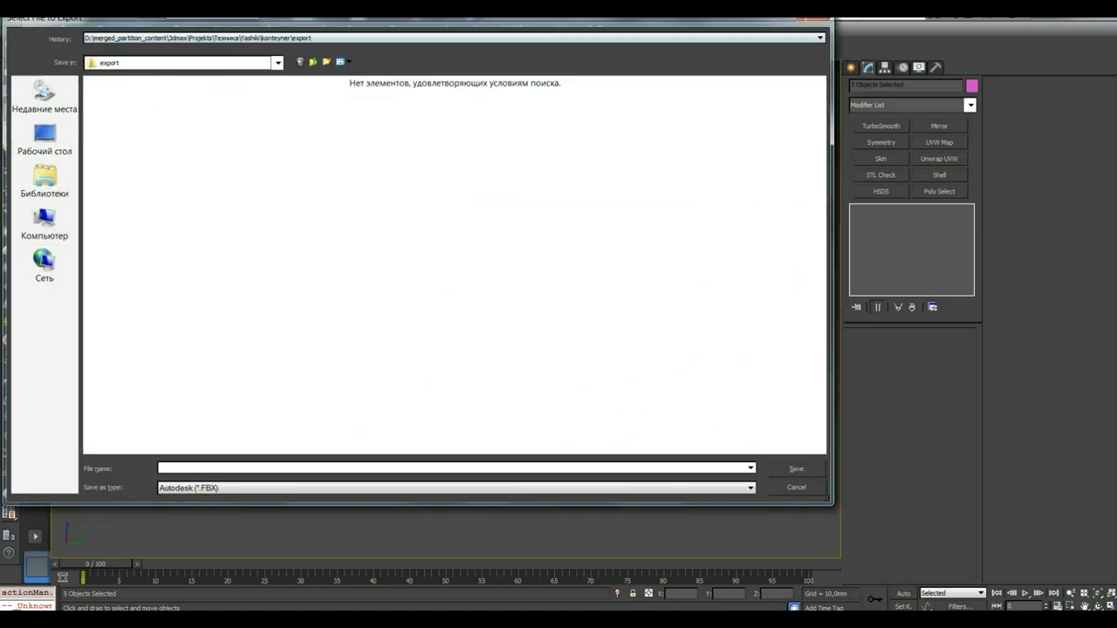
key(Escape)
click(13, 20)
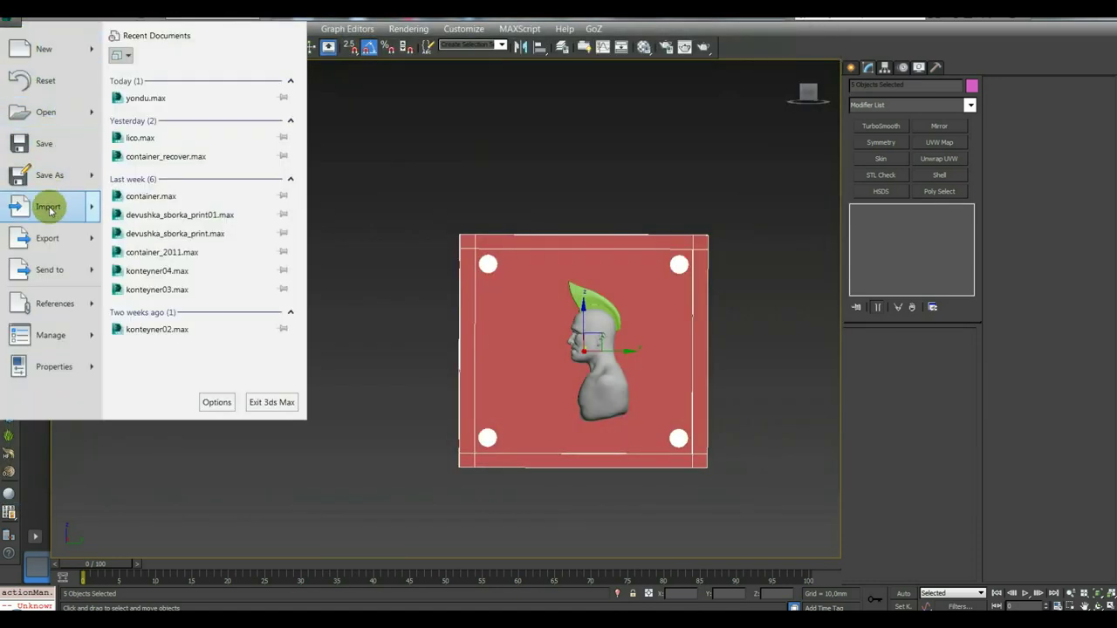
mouse_move(47, 239)
click(235, 131)
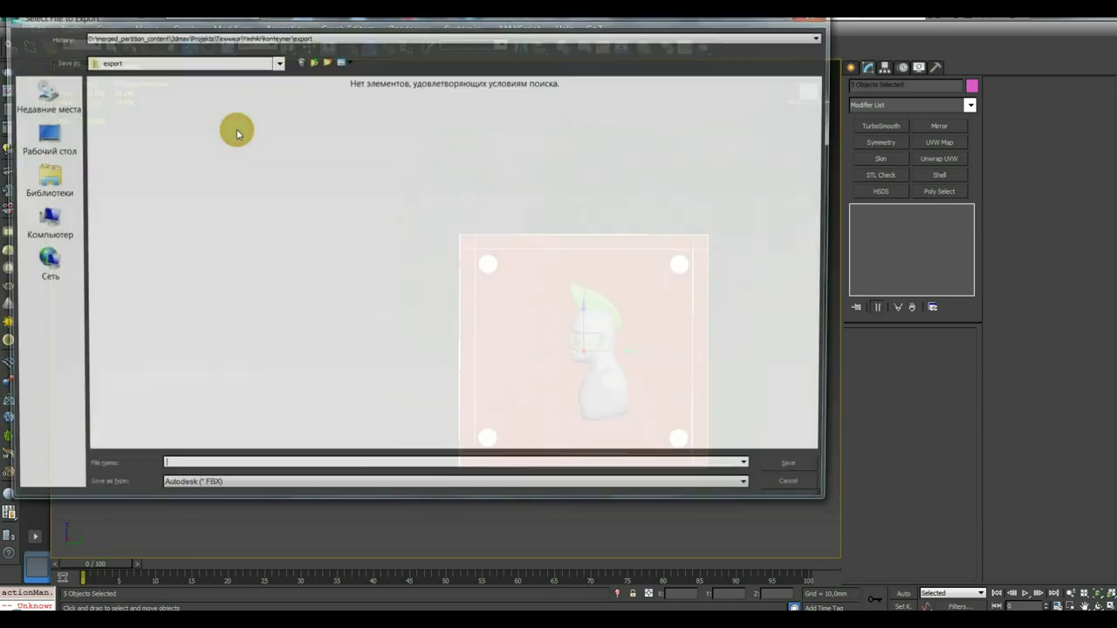
drag(461, 25, 715, 362)
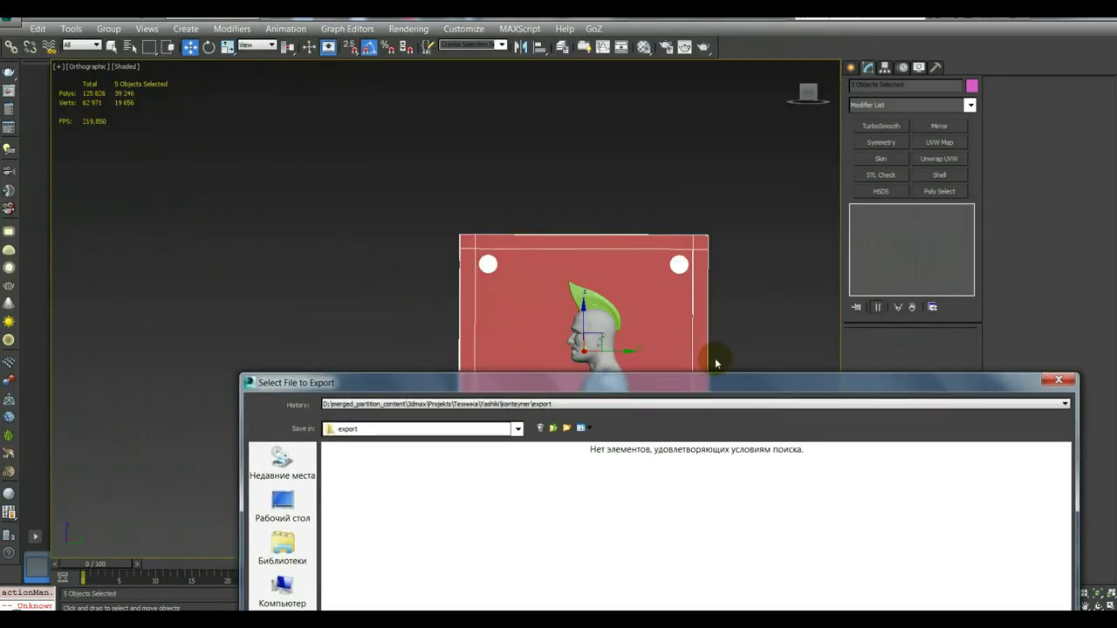
drag(607, 387, 577, 84)
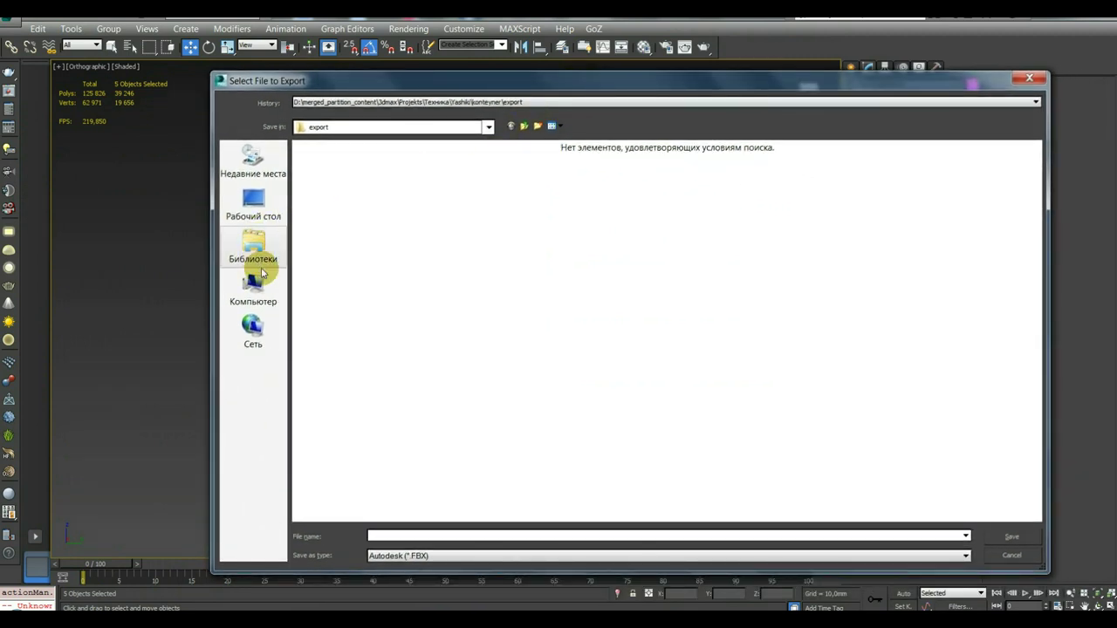
Save the selection as OBJ file 'osnovanie' on the Multimedia (D:) drive project folder.
click(246, 292)
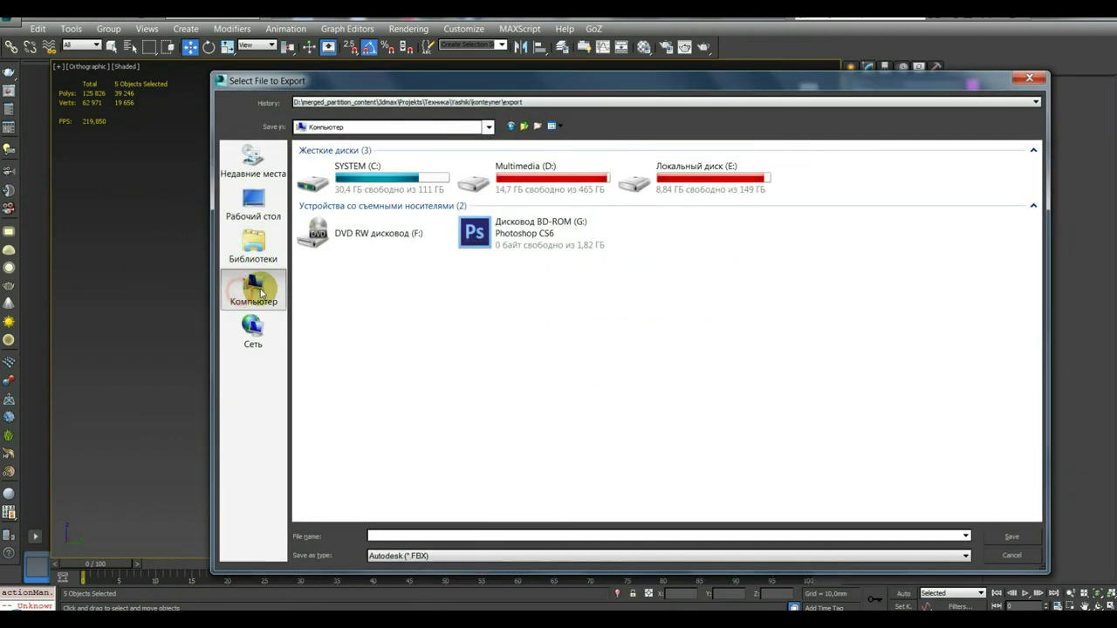
double_click(523, 181)
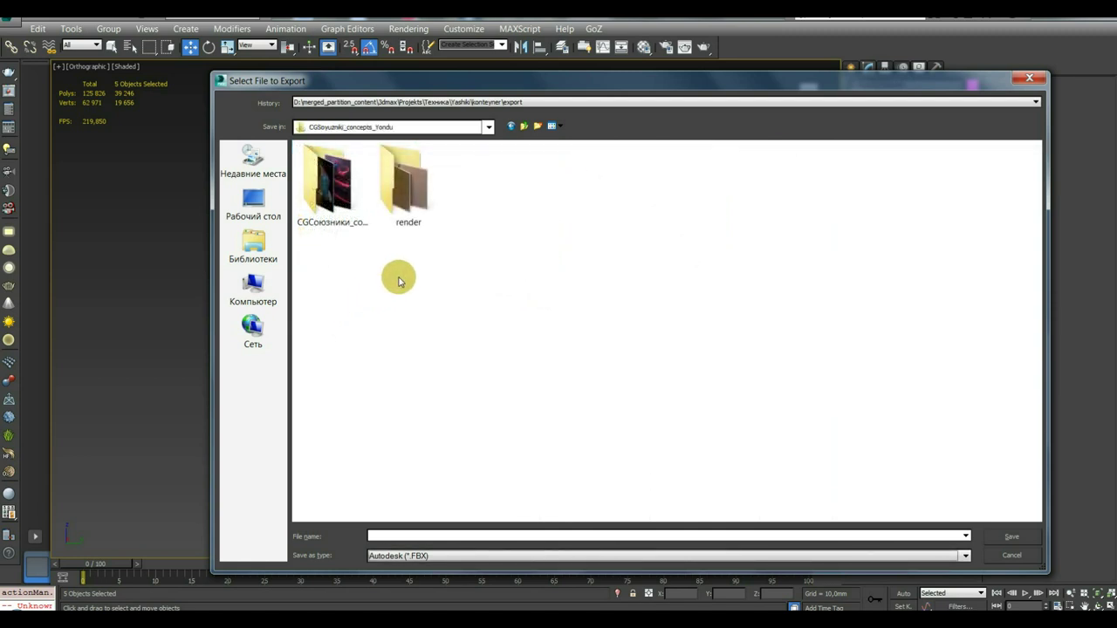
click(447, 556)
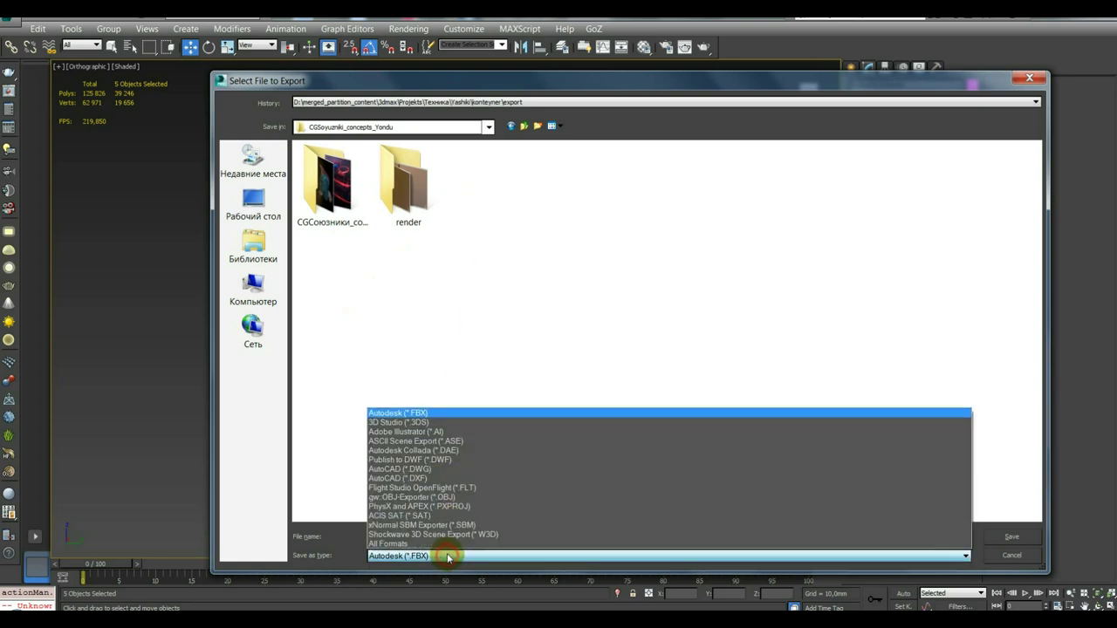
click(491, 493)
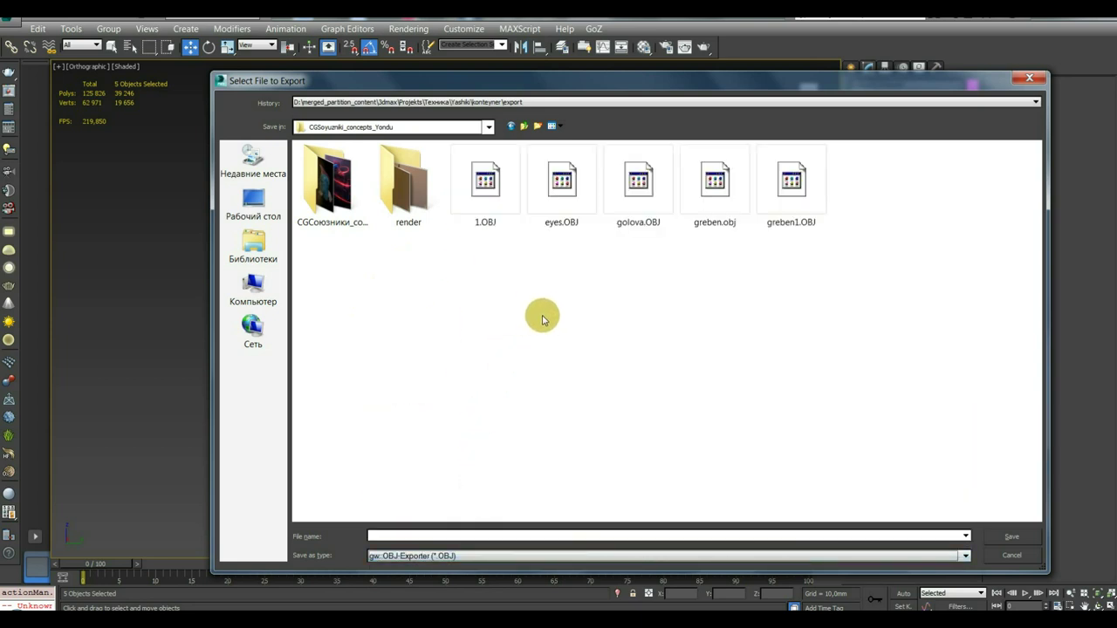
click(401, 536)
text(osnovanie)
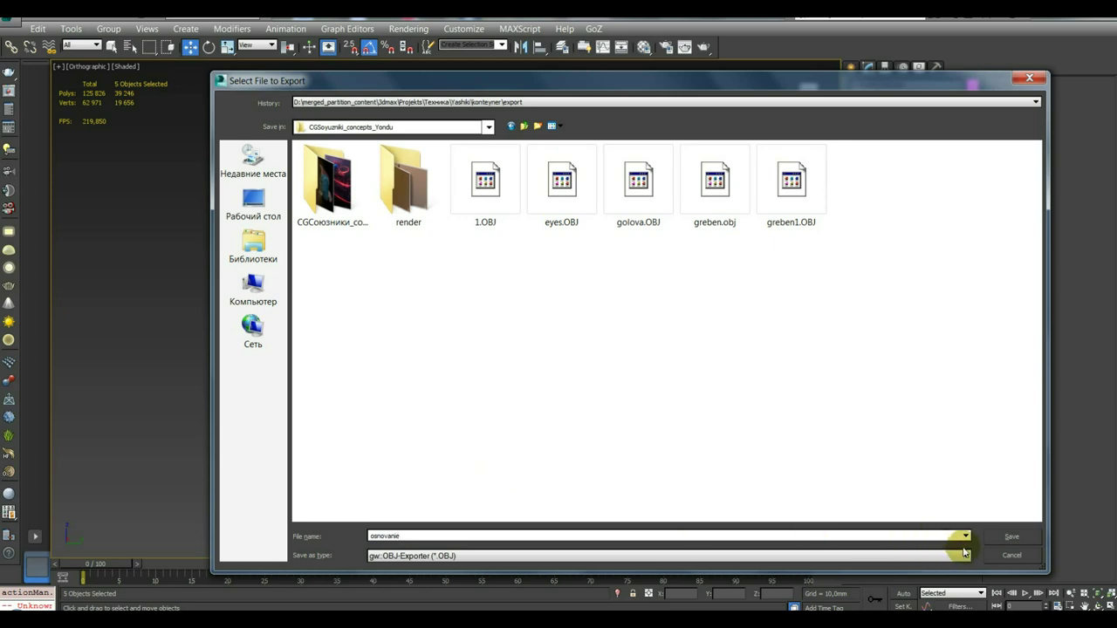
click(1006, 536)
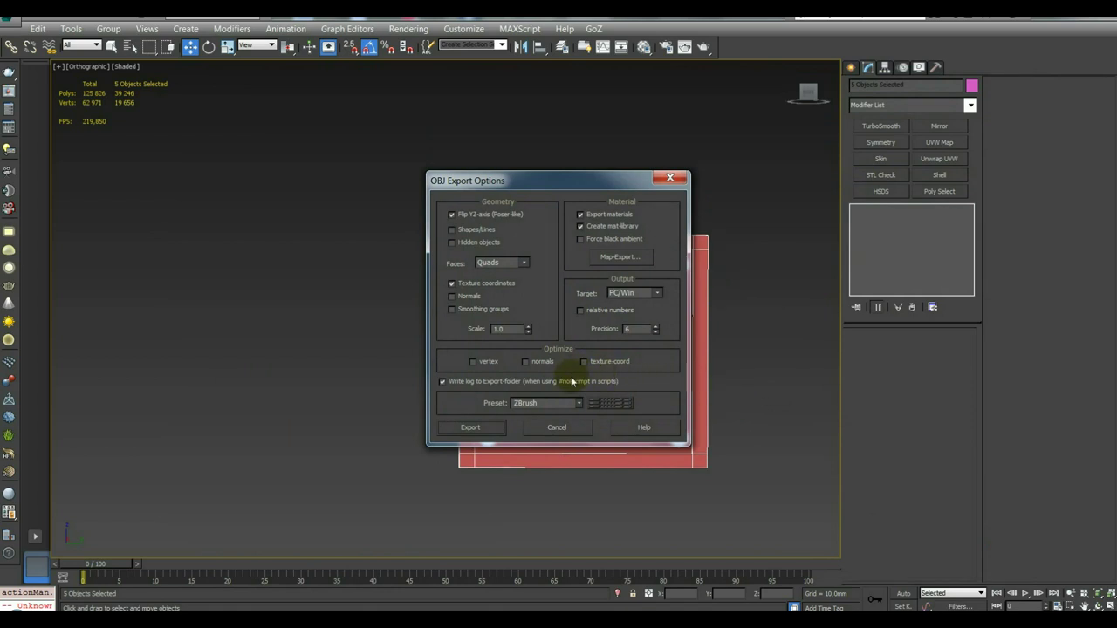
Keep the ZBrush OBJ export preset and complete the export.
click(578, 405)
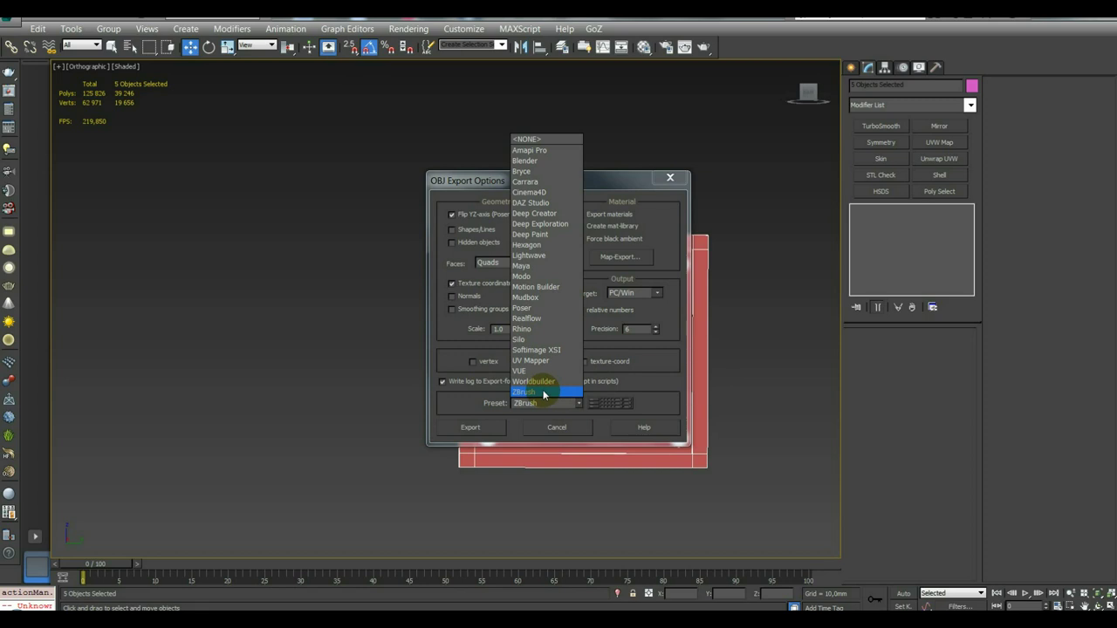
click(538, 151)
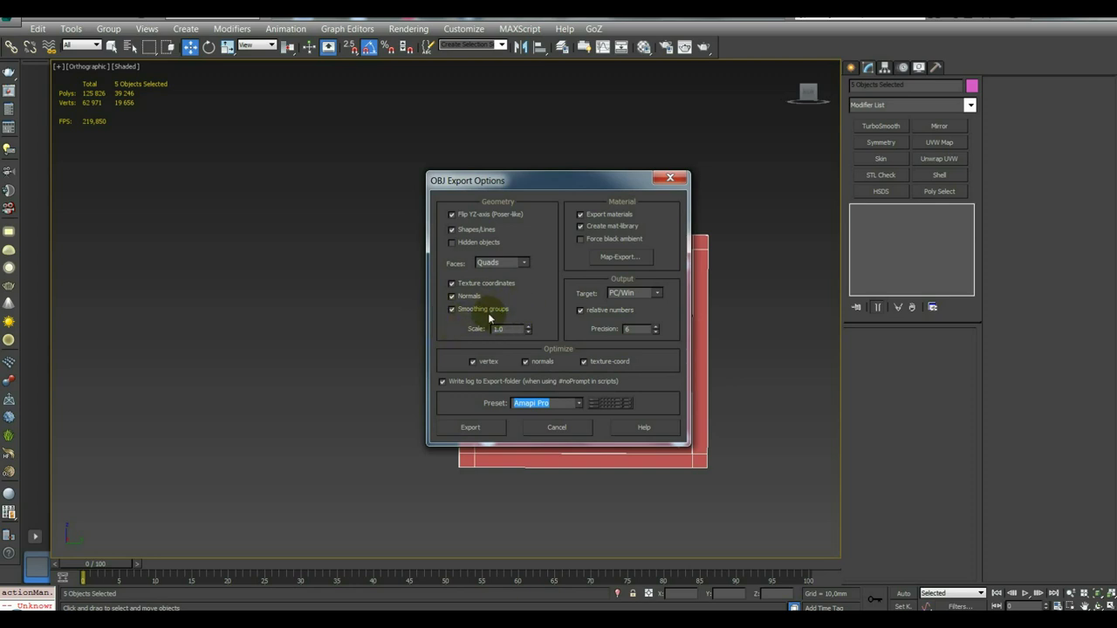
click(580, 403)
click(565, 388)
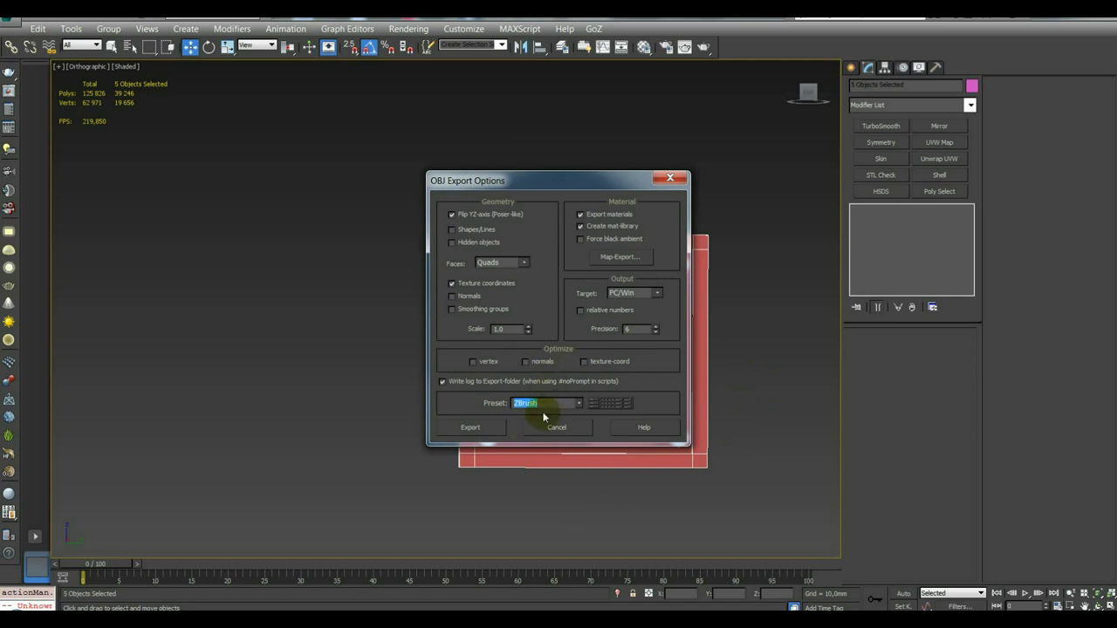
click(470, 427)
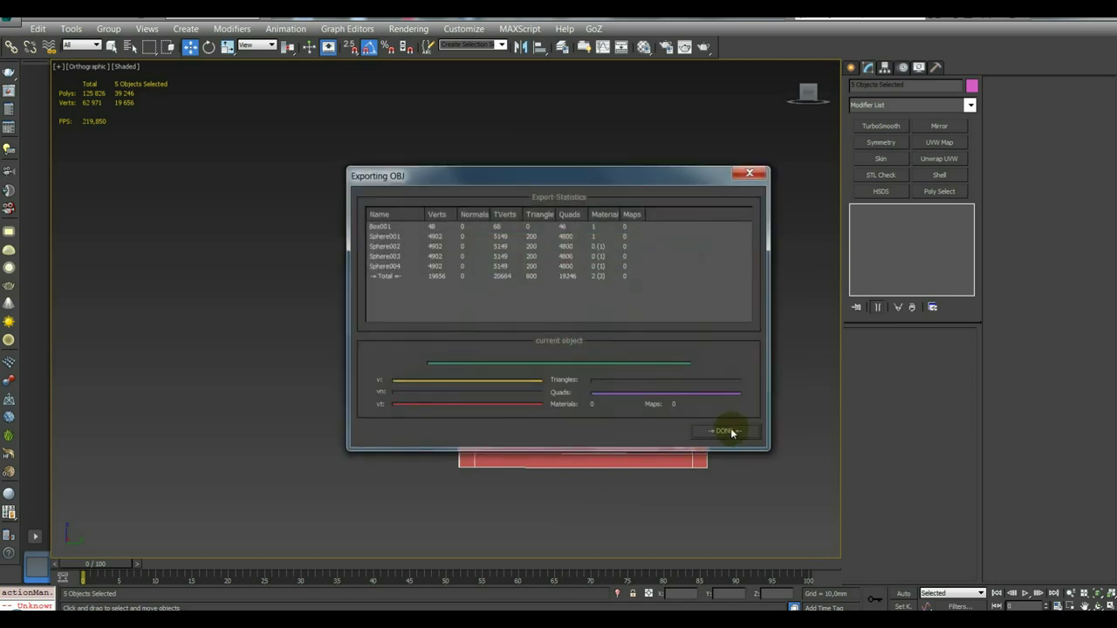
mouse_move(462, 175)
mouse_down()
mouse_move(820, 304)
mouse_move(825, 211)
mouse_up()
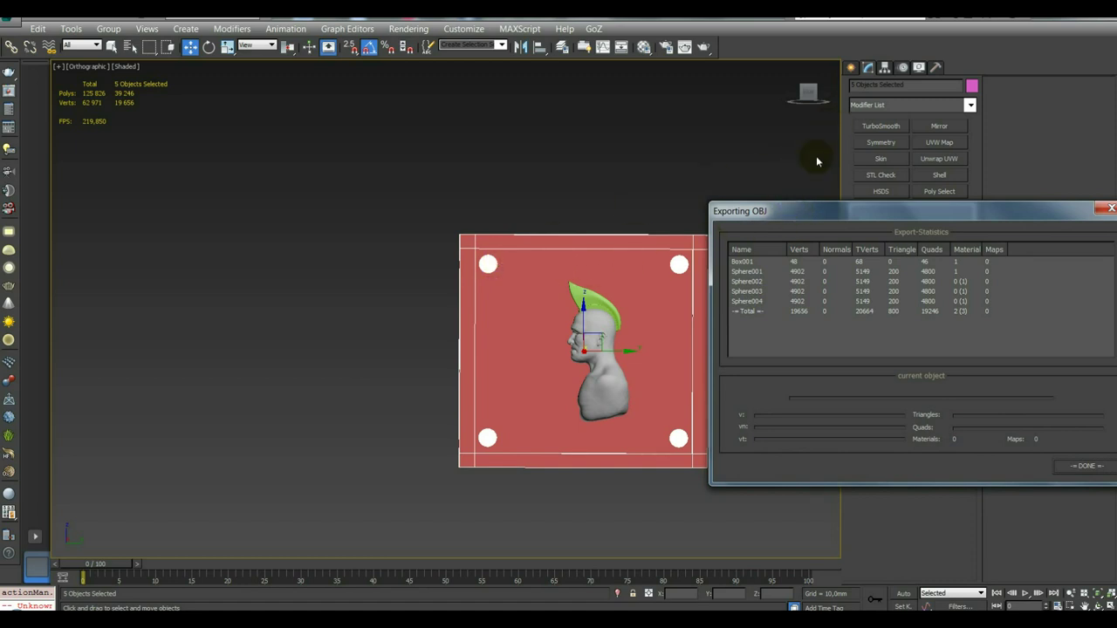
drag(843, 210, 503, 142)
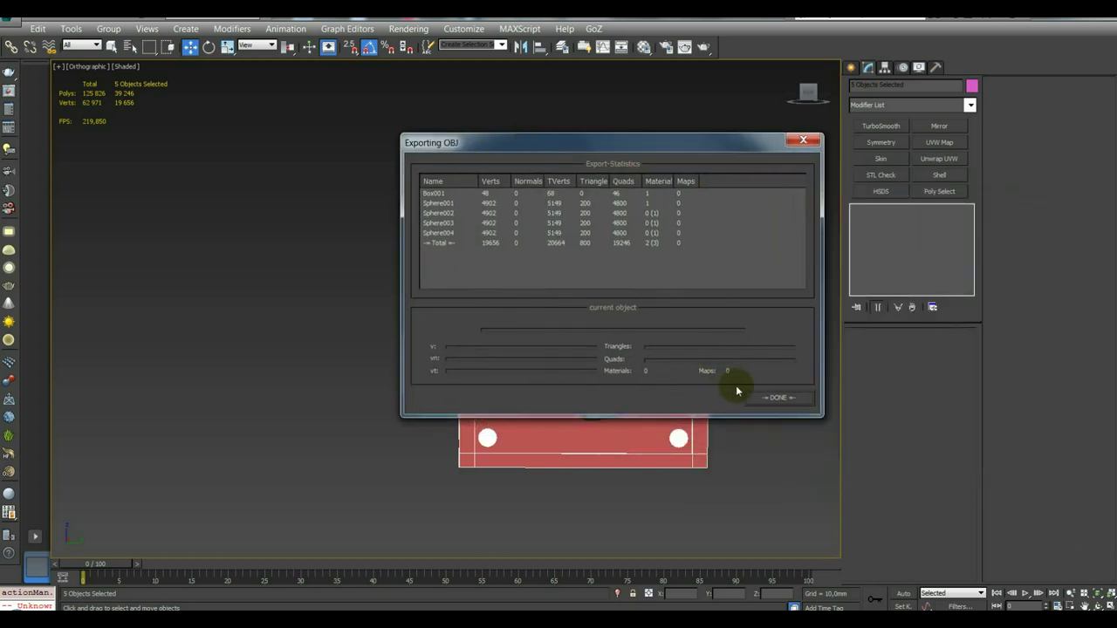
click(767, 402)
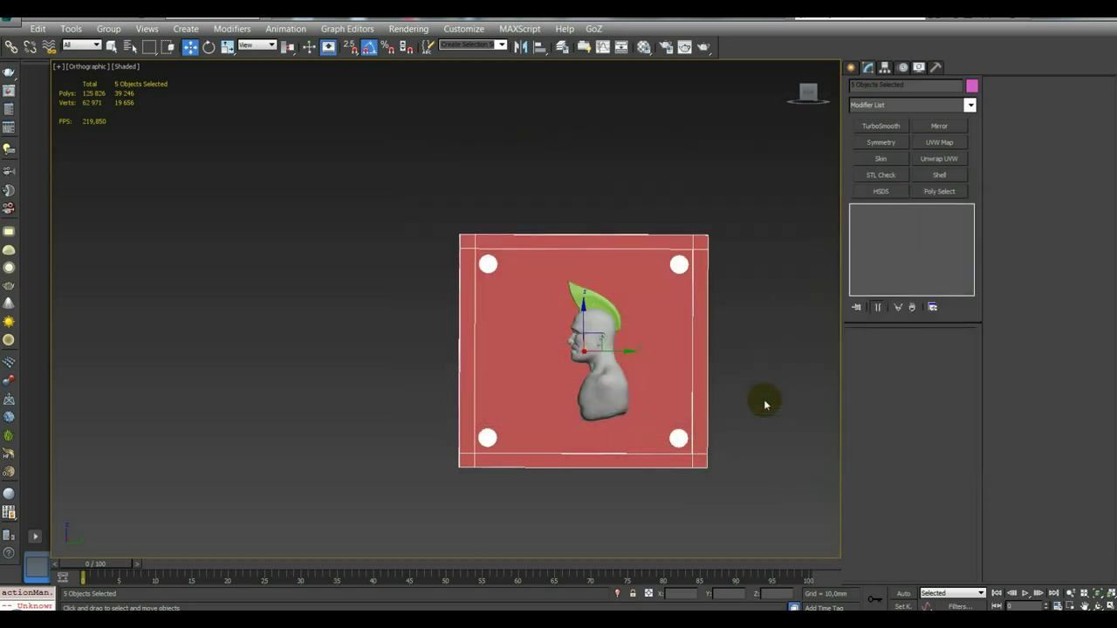
Select the head, mohawk, plate and corner spheres in turn to inspect them.
click(765, 404)
middle_drag(764, 404, 623, 376)
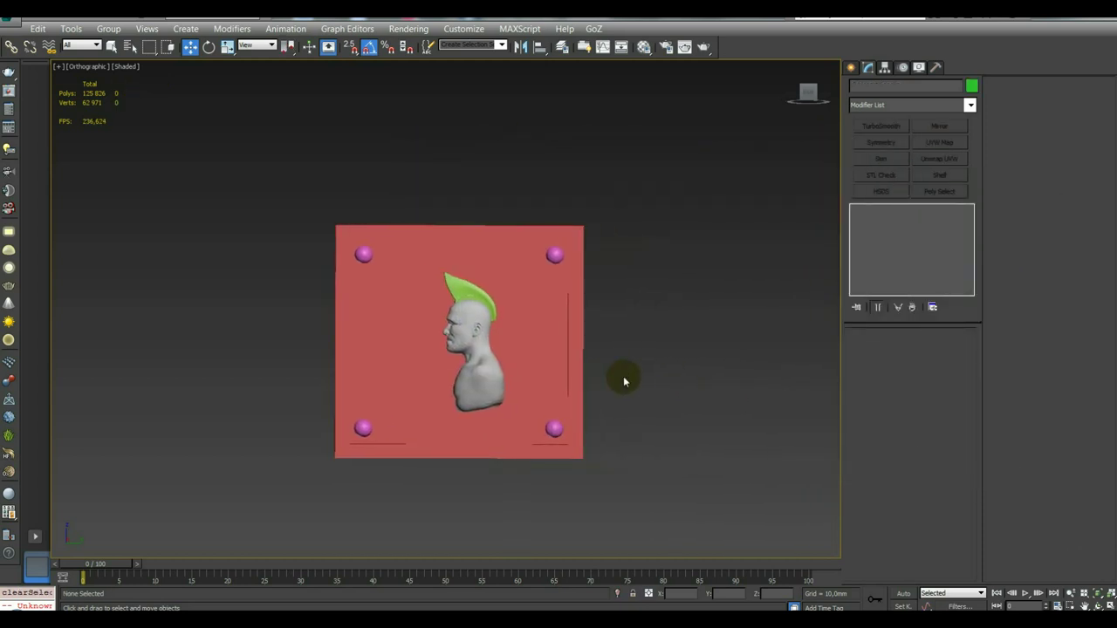
click(476, 355)
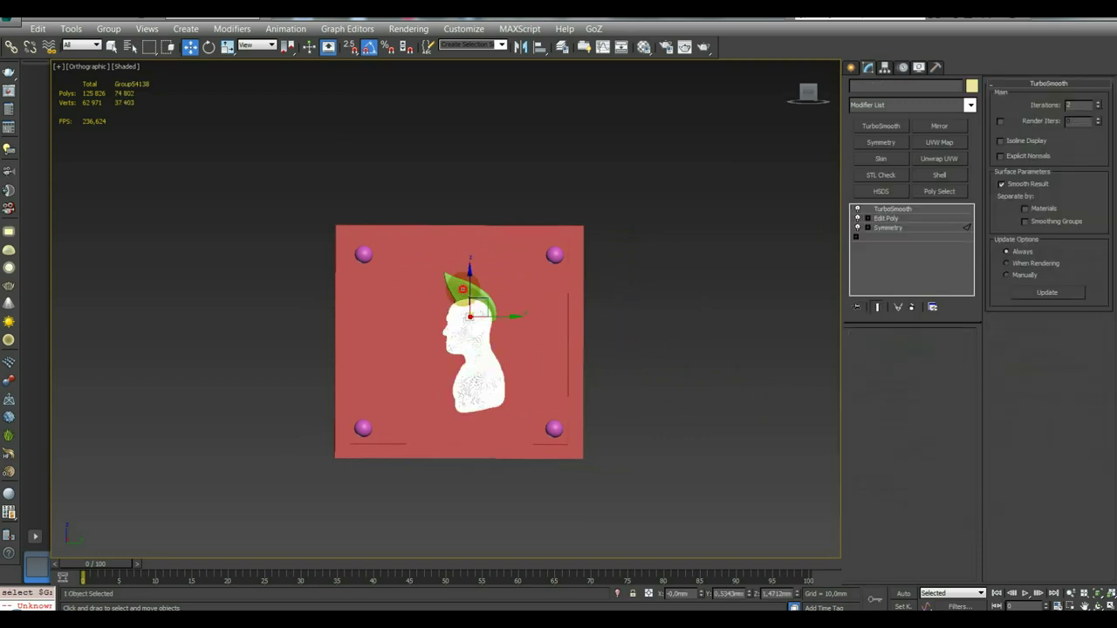
click(461, 284)
ctrl+drag(537, 299, 536, 294)
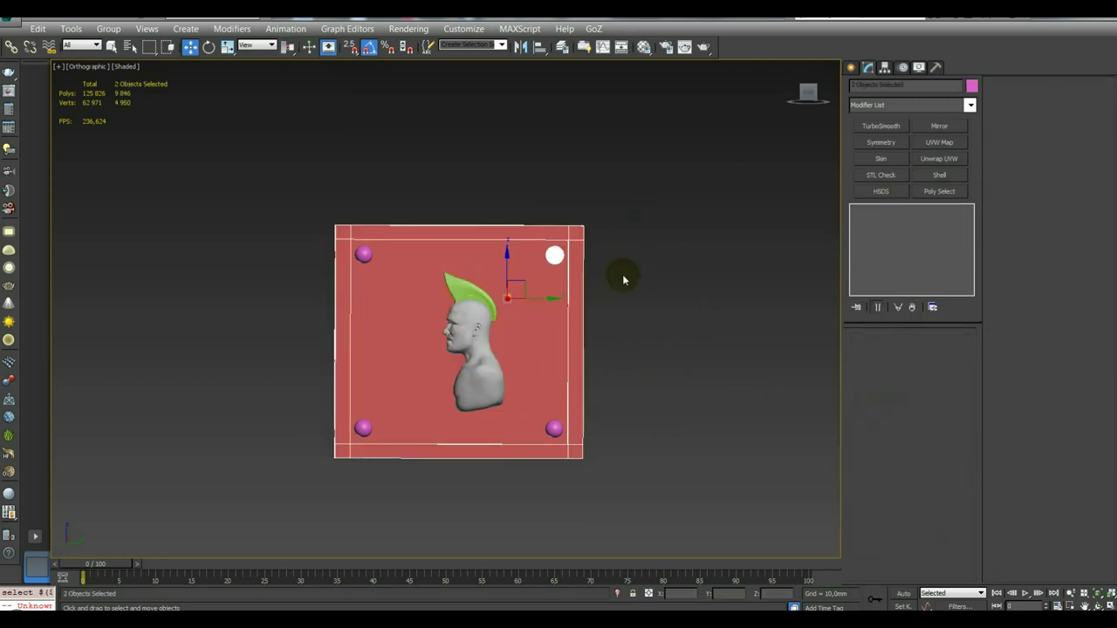
drag(302, 200, 417, 461)
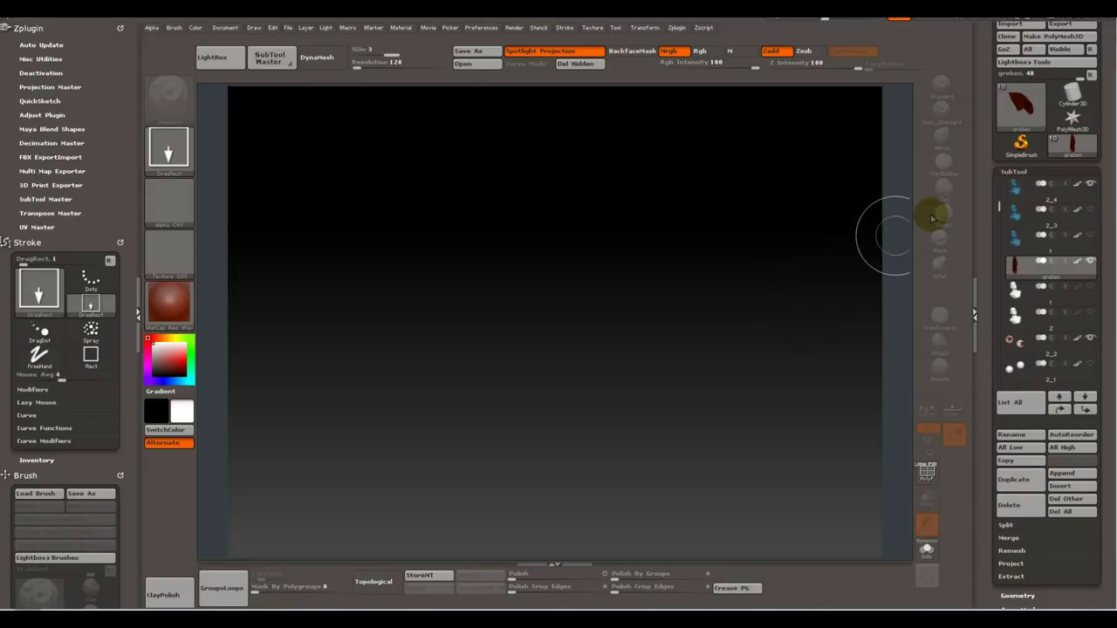
Activate bust subtool 2_4, turn on Edit, and rotate it to a three-quarter view.
drag(1000, 207, 1002, 176)
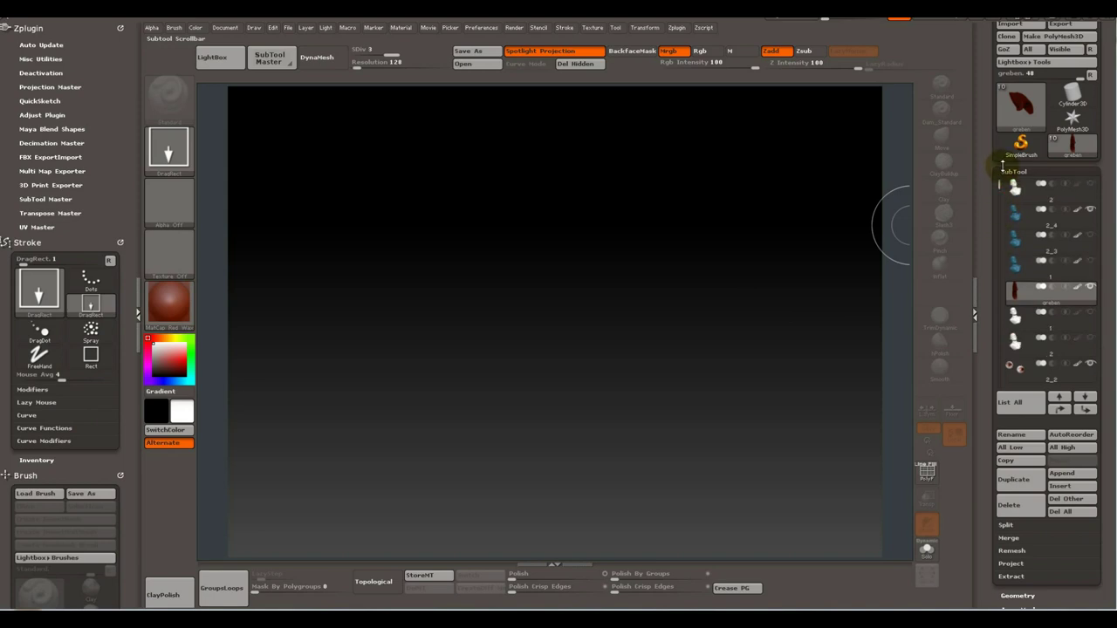
click(1082, 218)
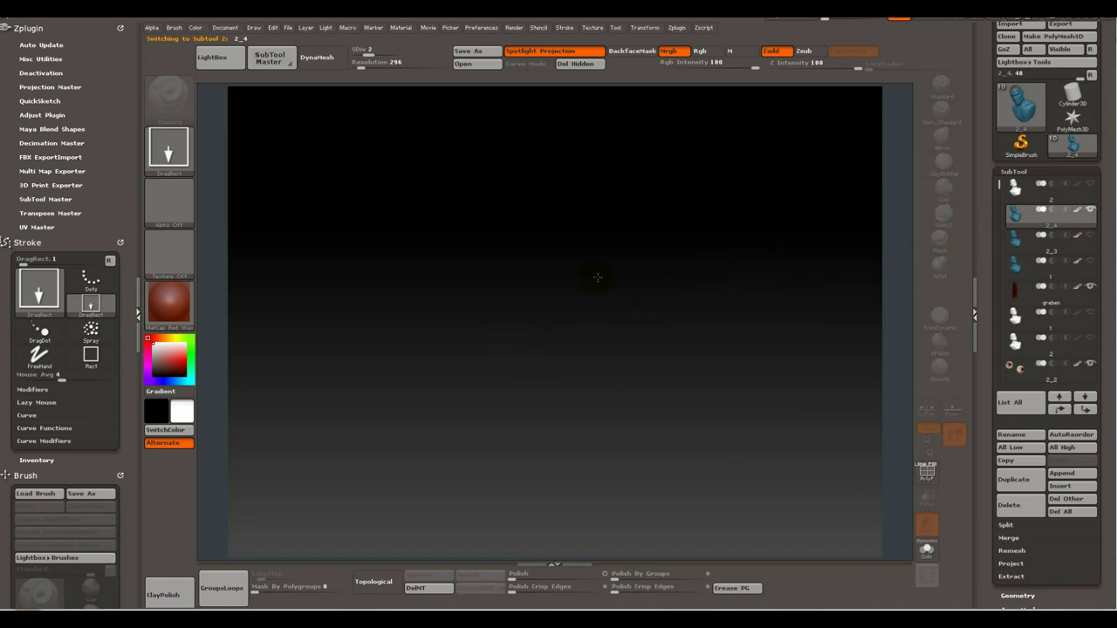
key(space)
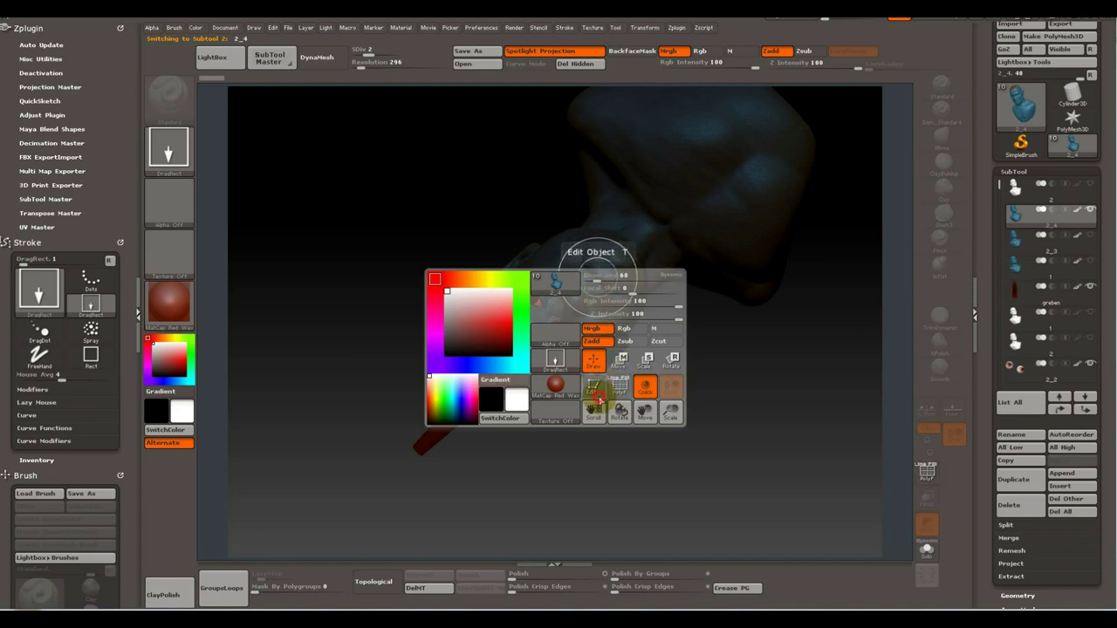
click(597, 397)
mouse_move(711, 357)
mouse_down()
mouse_move(659, 572)
mouse_move(655, 392)
mouse_move(741, 414)
mouse_move(721, 424)
mouse_move(703, 342)
mouse_move(723, 363)
mouse_move(743, 357)
mouse_up()
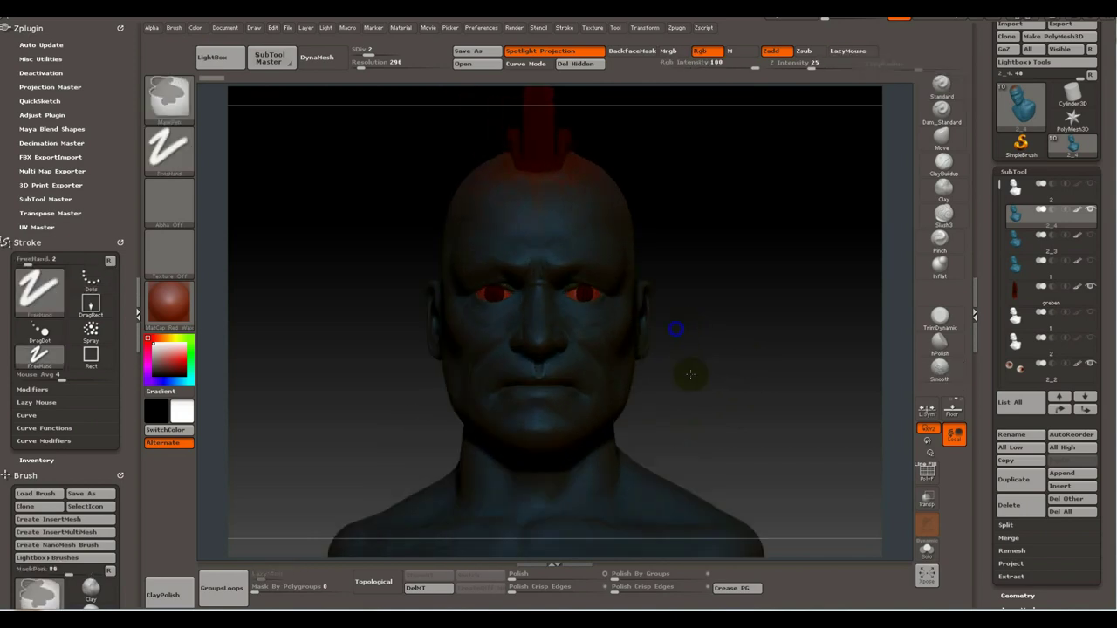
mouse_move(692, 392)
mouse_down()
mouse_move(742, 399)
mouse_move(721, 404)
mouse_move(730, 410)
mouse_up()
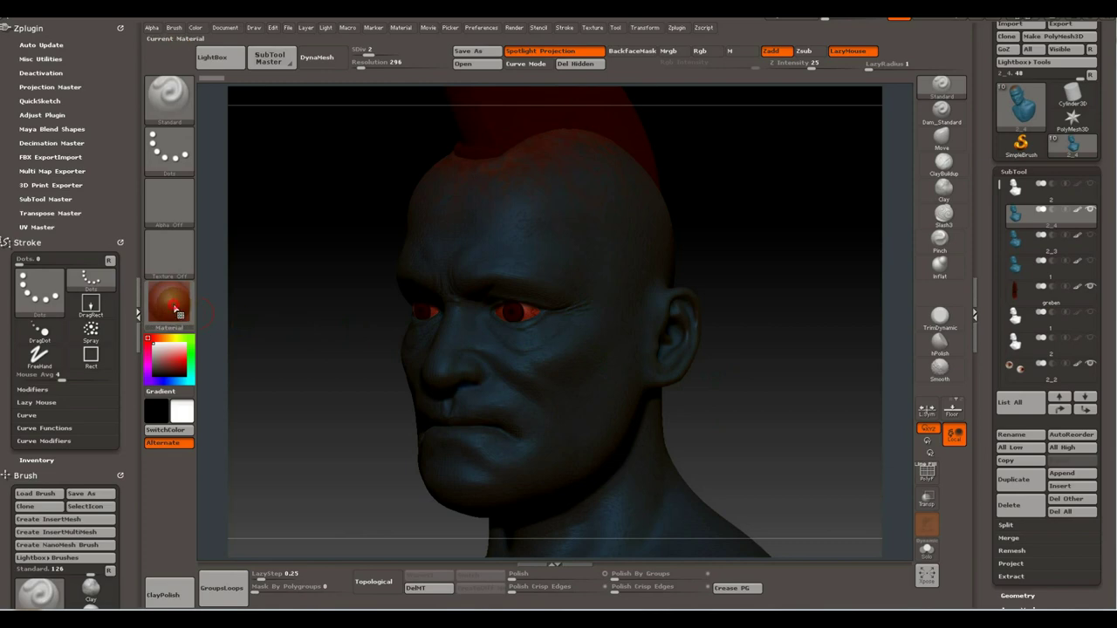
Apply BasicMaterial to the bust and raise it to subdivision level 5 (2.393 million polygons).
click(169, 301)
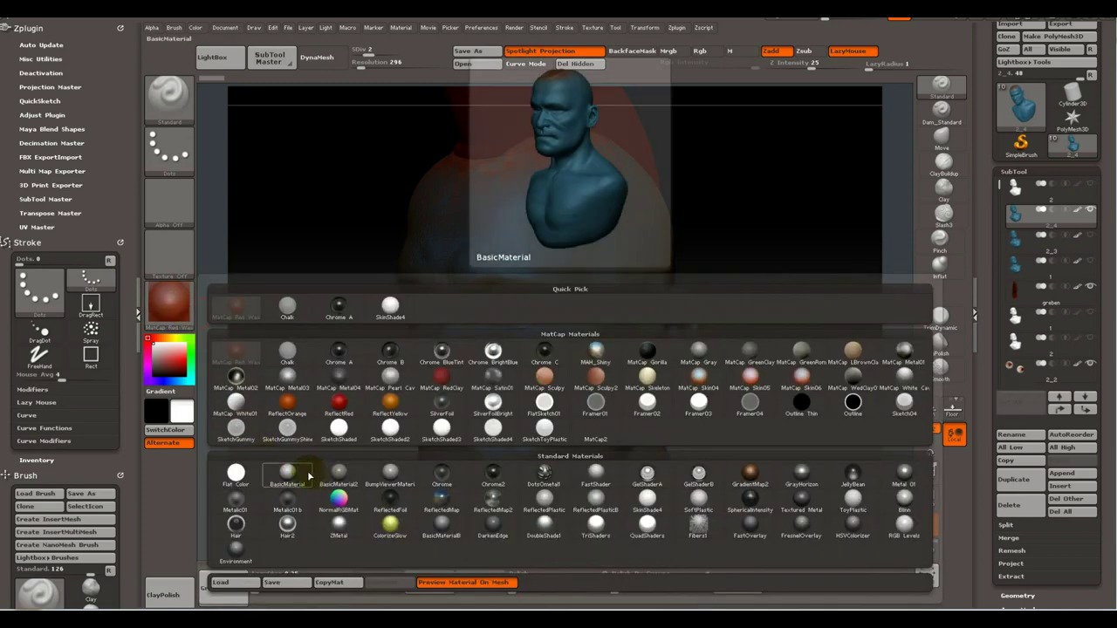
click(289, 474)
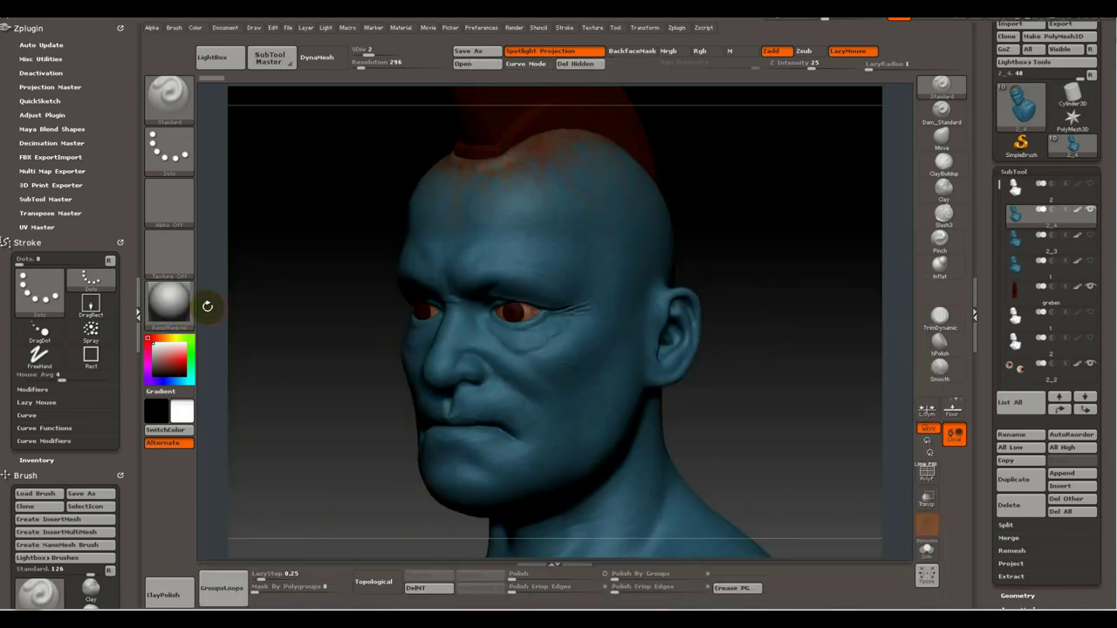
mouse_move(741, 394)
mouse_down()
mouse_move(704, 392)
mouse_move(766, 398)
mouse_up()
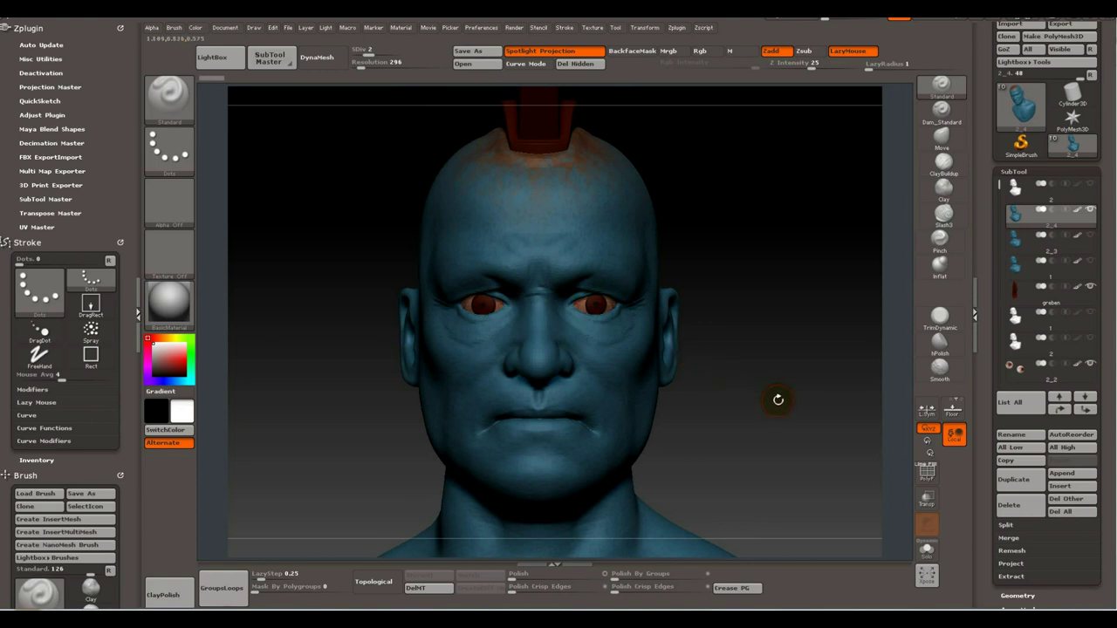
drag(778, 399, 758, 392)
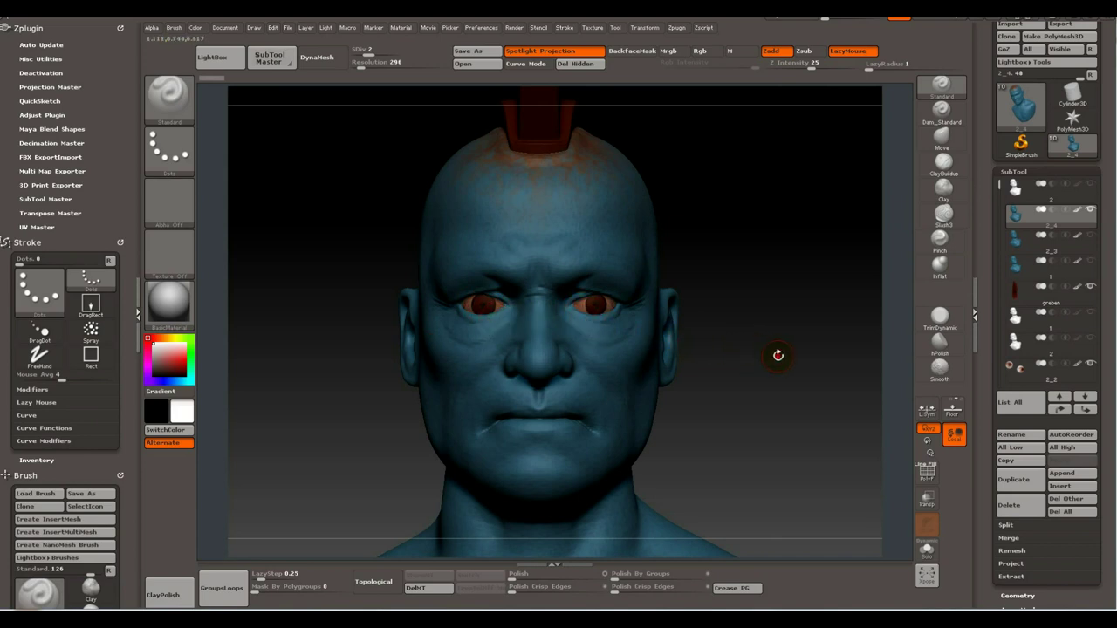
mouse_move(779, 355)
mouse_down()
mouse_move(748, 357)
mouse_move(776, 358)
mouse_move(753, 337)
mouse_move(753, 367)
mouse_move(739, 339)
mouse_move(738, 388)
mouse_move(757, 362)
mouse_up()
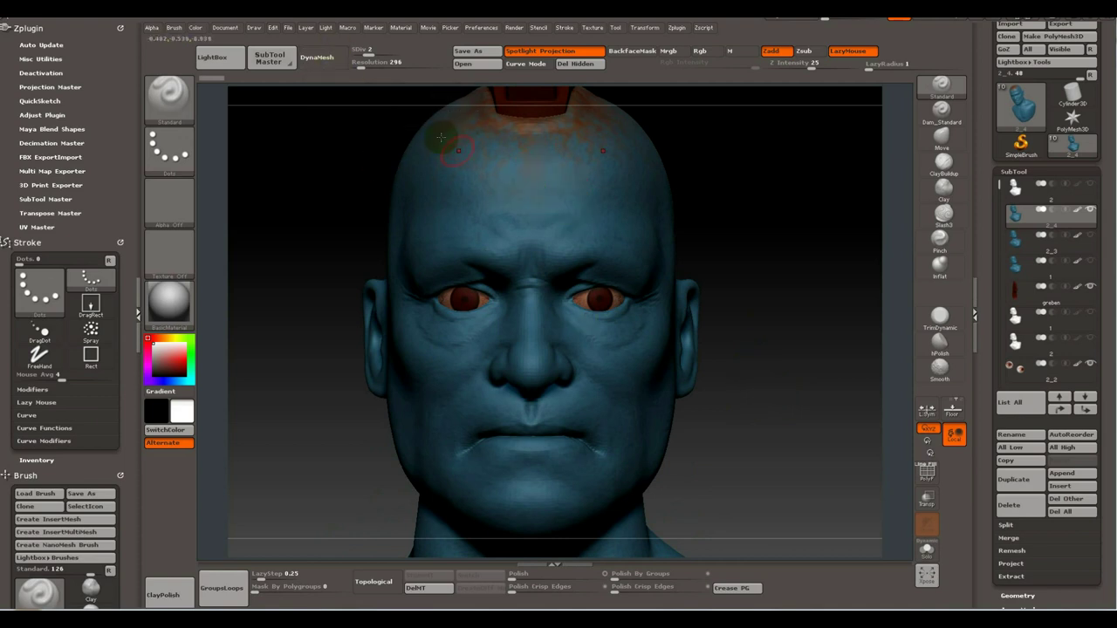
drag(369, 56, 405, 58)
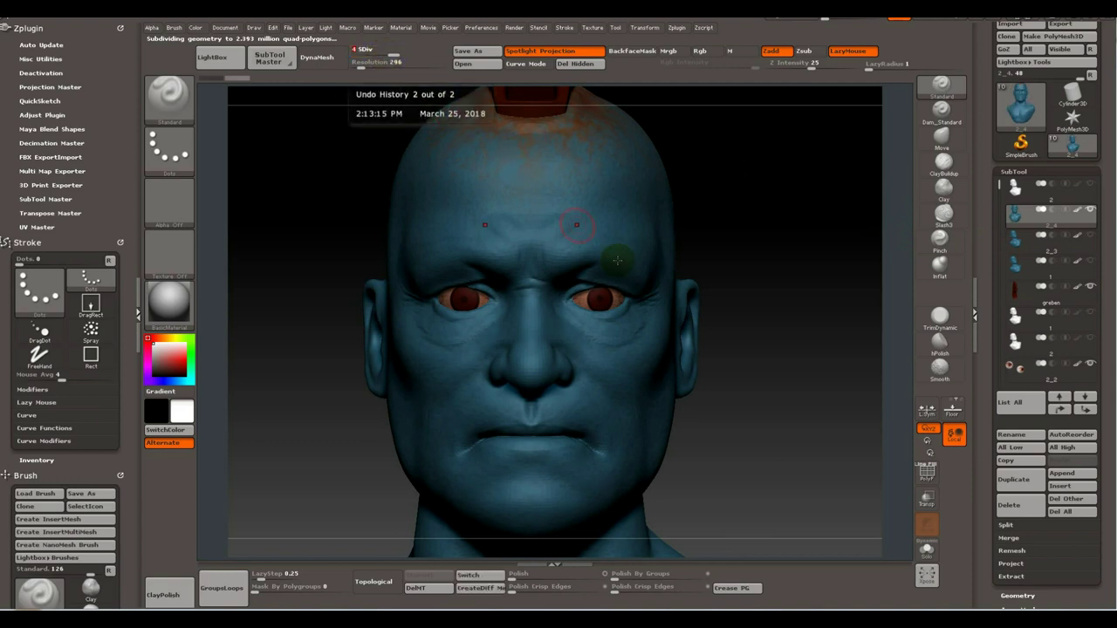
Turn off colour on the bust and crest so they show grey, and hide the eyes subtool.
click(1077, 210)
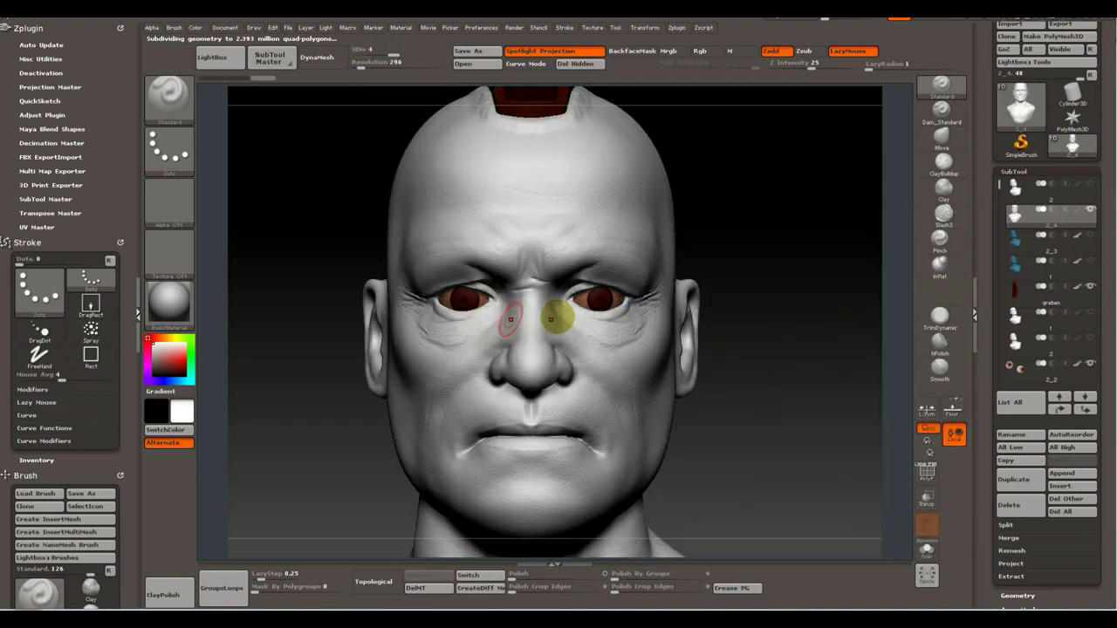
mouse_move(1056, 316)
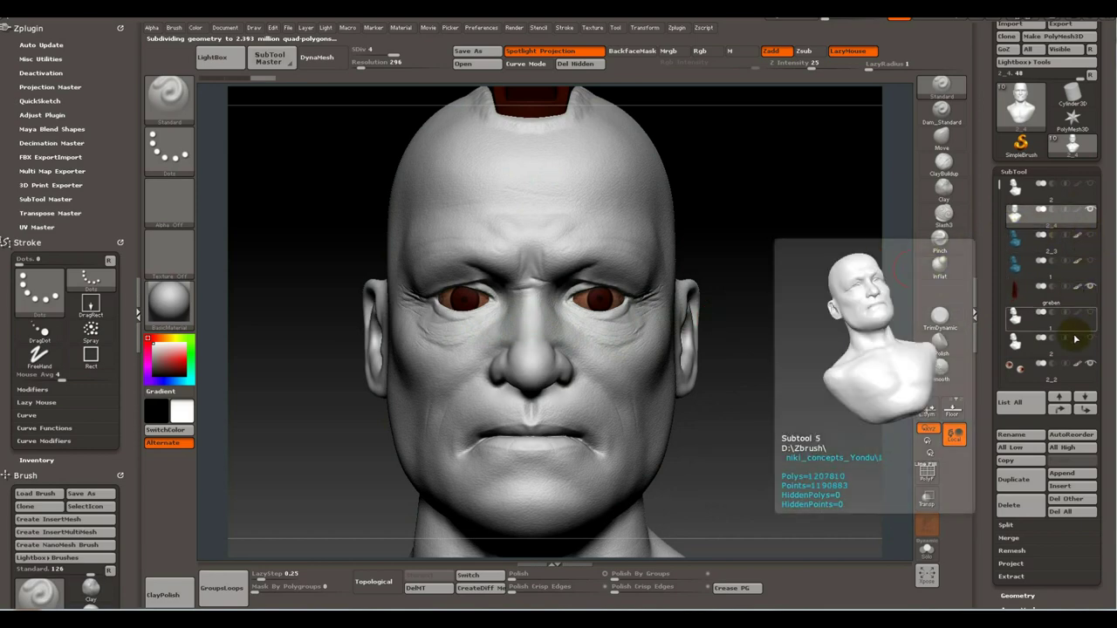
click(1088, 363)
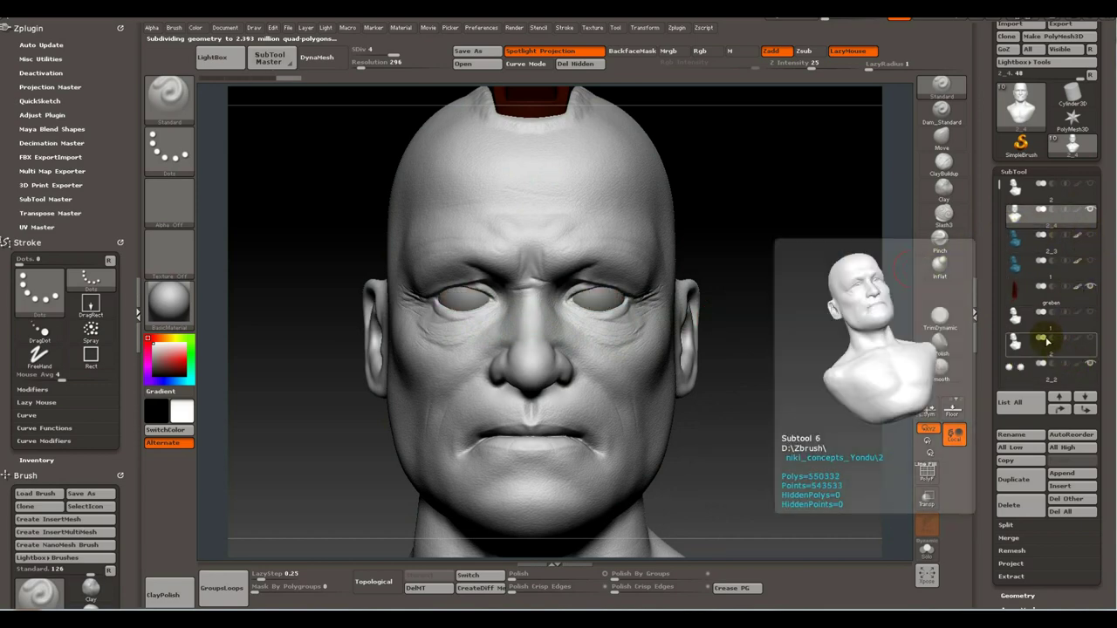
click(1079, 290)
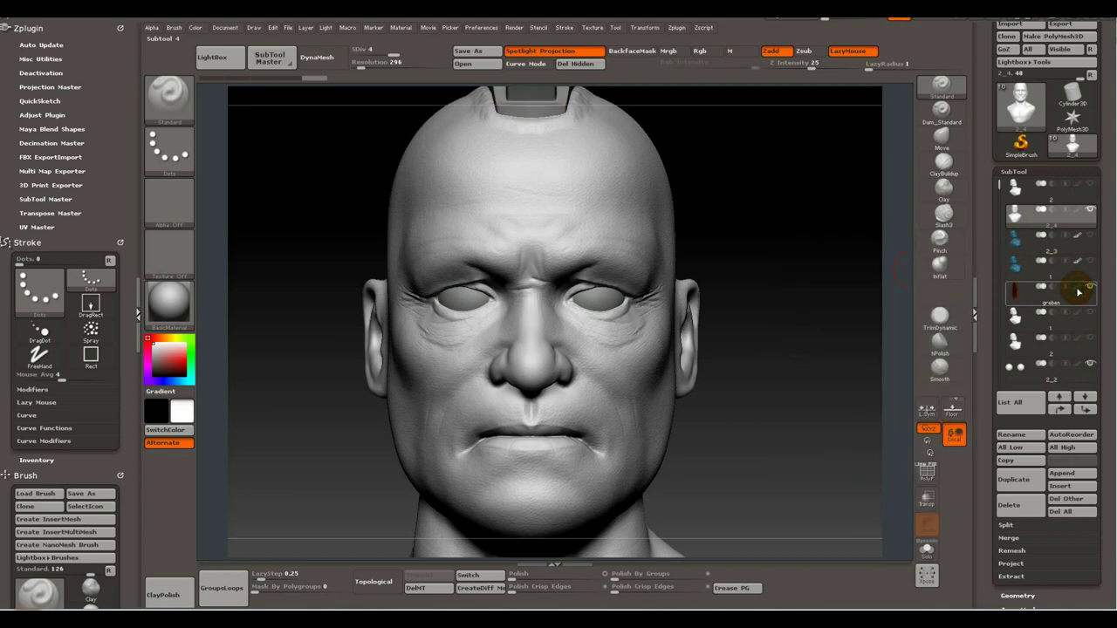
drag(760, 290, 693, 294)
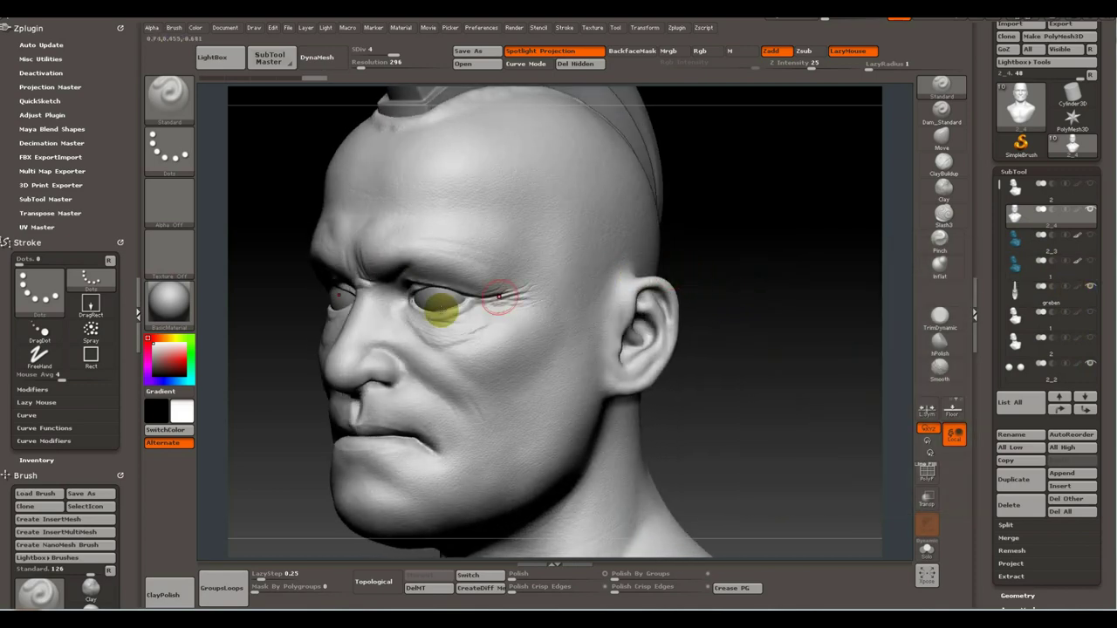
click(229, 30)
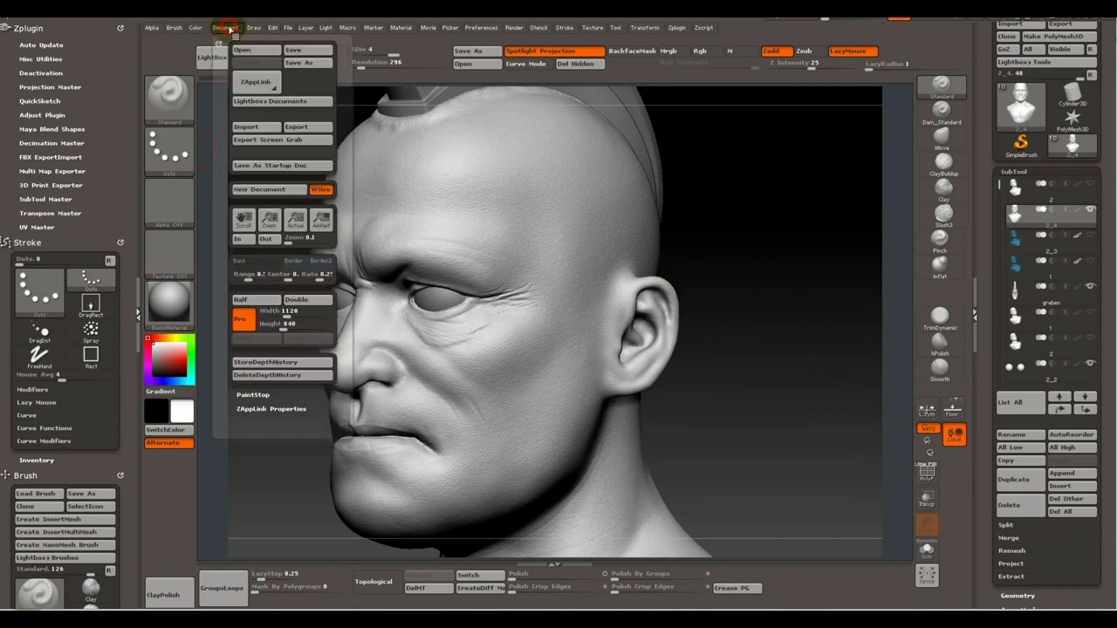
Set the background to a light grey gradient and the model colour to near white.
click(249, 261)
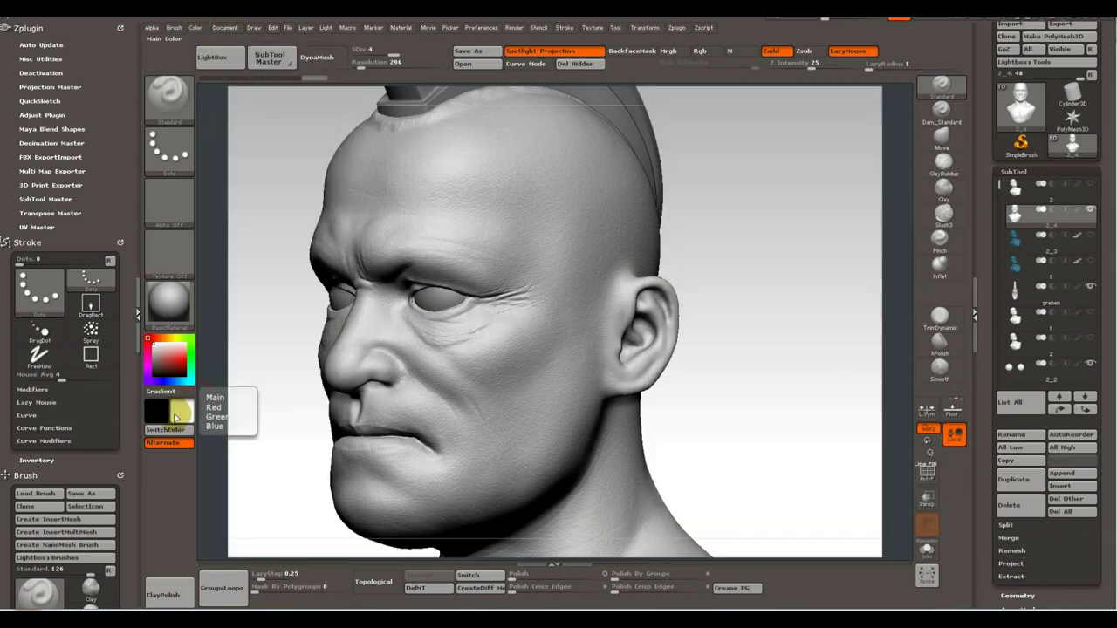
click(181, 413)
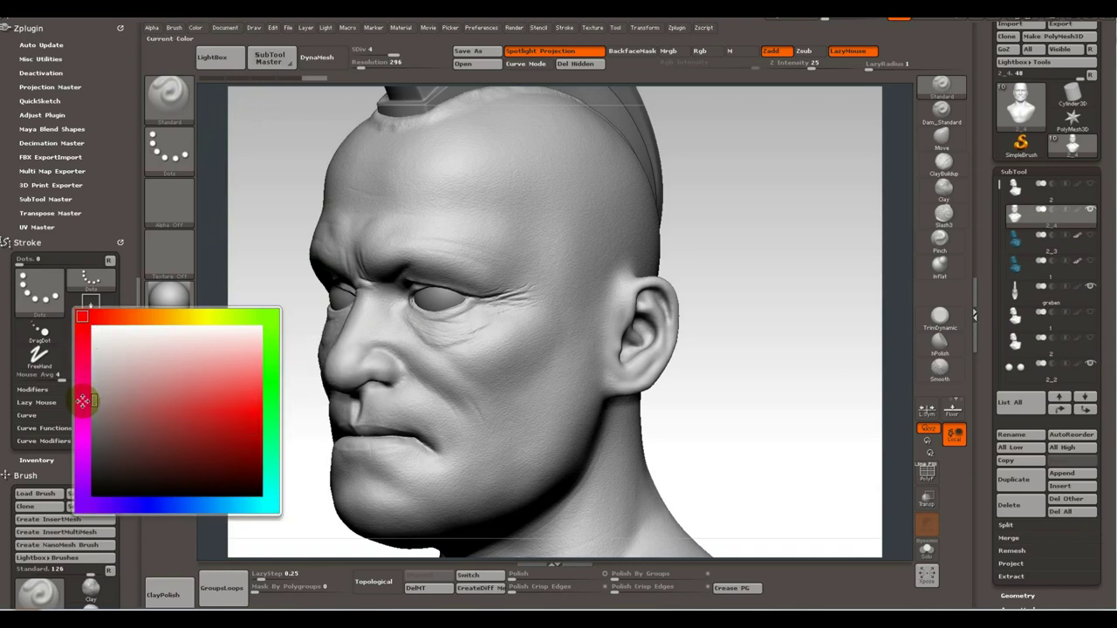
mouse_move(260, 276)
mouse_down()
mouse_move(112, 363)
mouse_move(87, 325)
mouse_up()
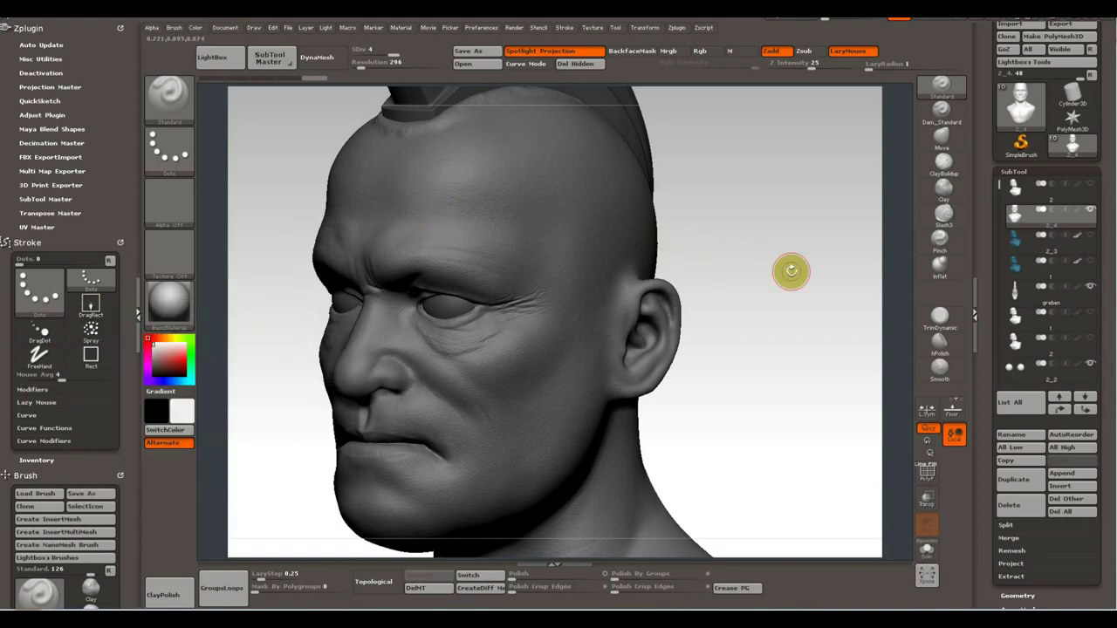
mouse_move(788, 270)
mouse_down()
mouse_move(778, 282)
mouse_move(797, 278)
mouse_move(756, 343)
mouse_move(723, 371)
mouse_move(719, 401)
mouse_move(750, 409)
mouse_move(716, 408)
mouse_up()
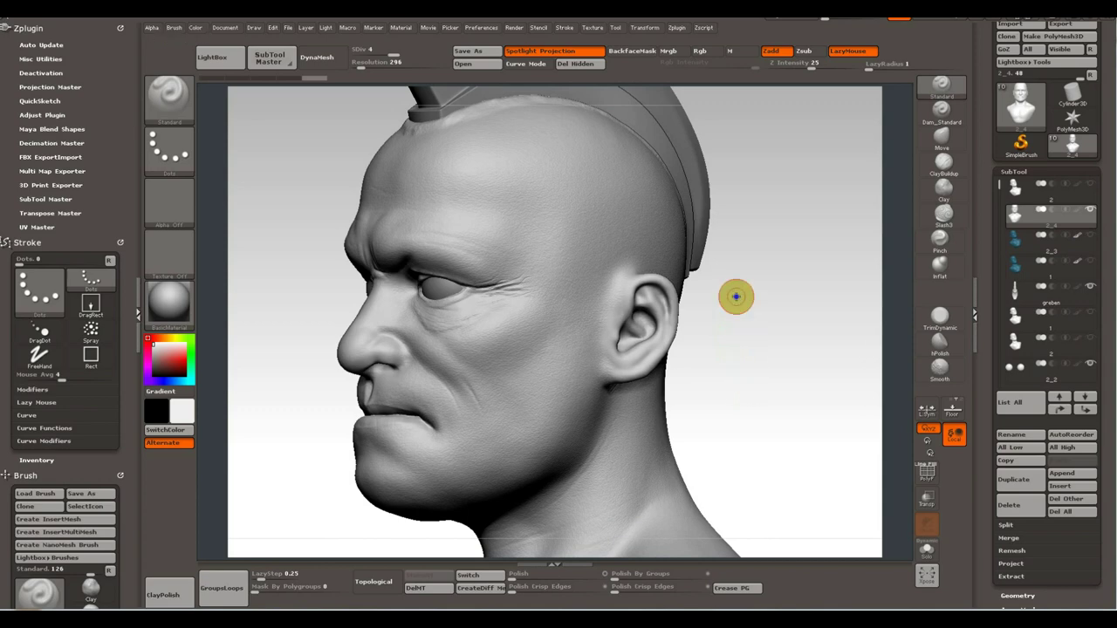
Rotate the head through front, right profile, back and left profile views.
mouse_move(736, 297)
mouse_down()
mouse_move(743, 352)
mouse_move(776, 379)
mouse_up()
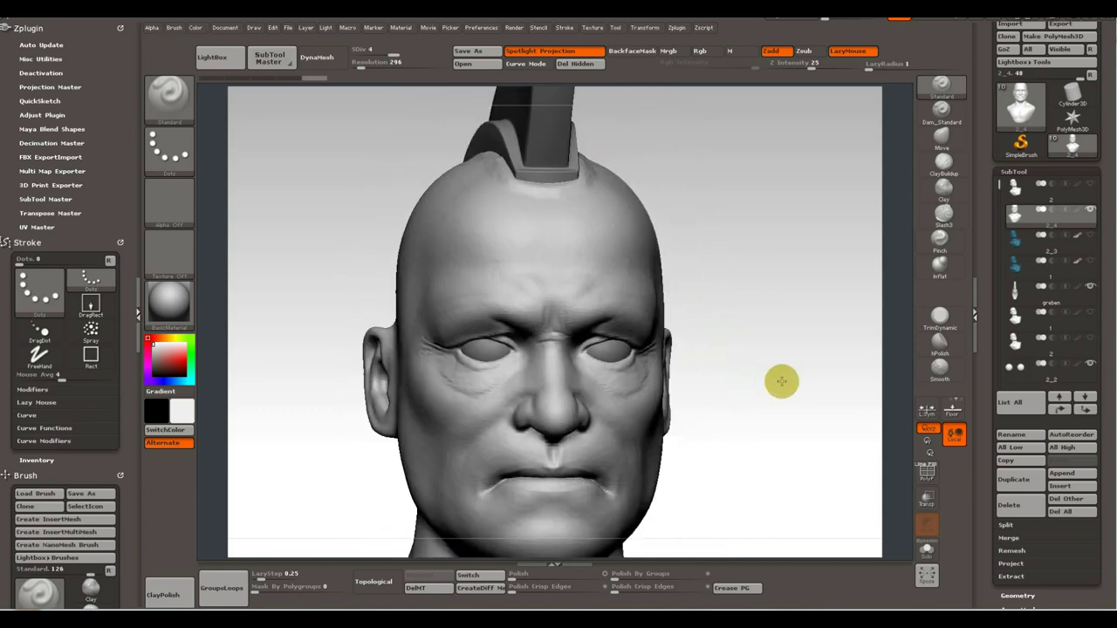
drag(708, 448, 748, 460)
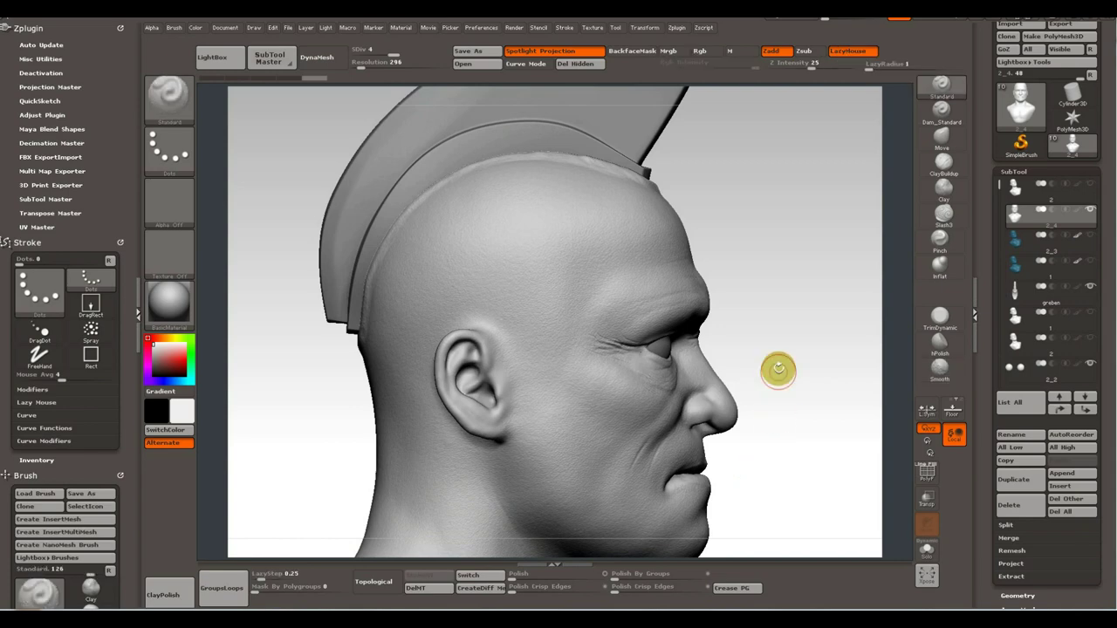
shift+drag(753, 300, 803, 307)
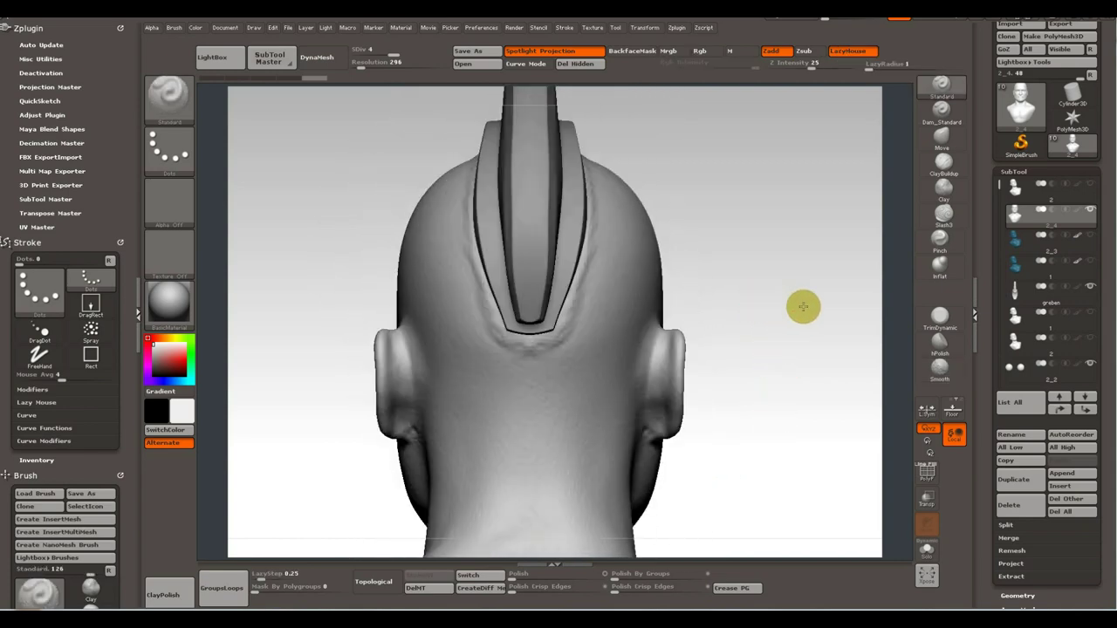
drag(758, 392, 806, 399)
Zoom, pan and rotate closely around the eye, cheek and ear wrinkles, then turn to front view.
key(ctrl)
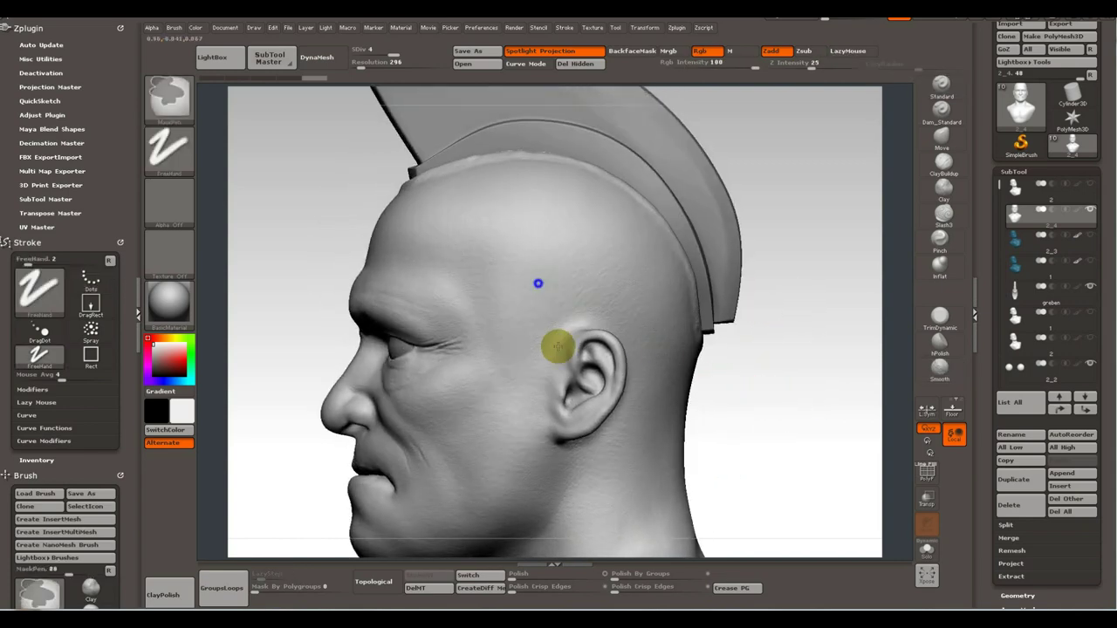
ctrl+right_drag(557, 347, 603, 439)
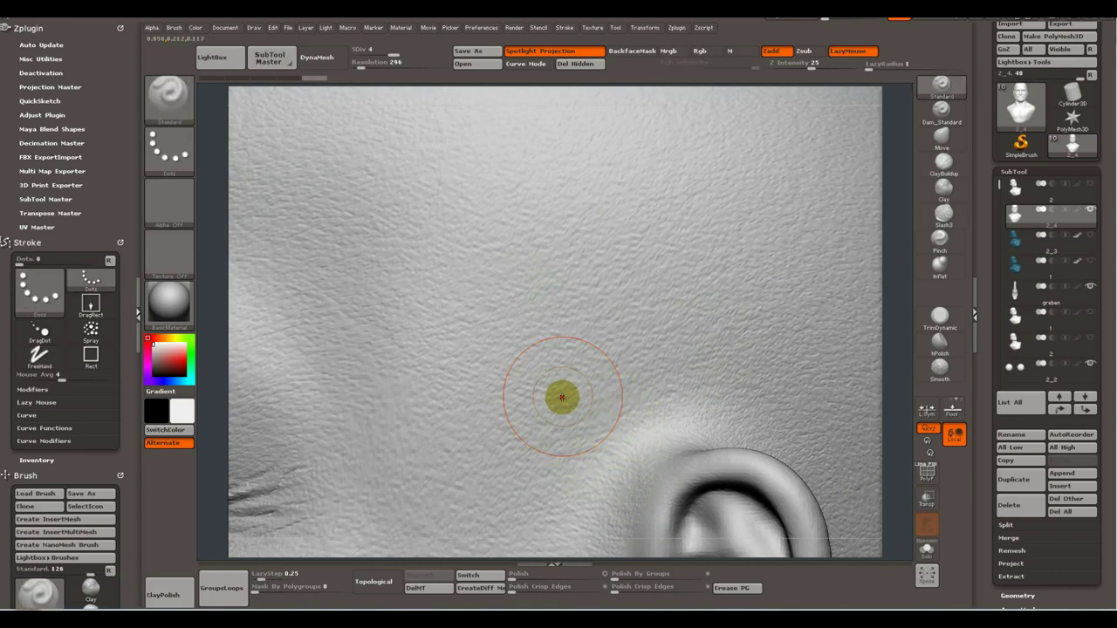
key(ctrl)
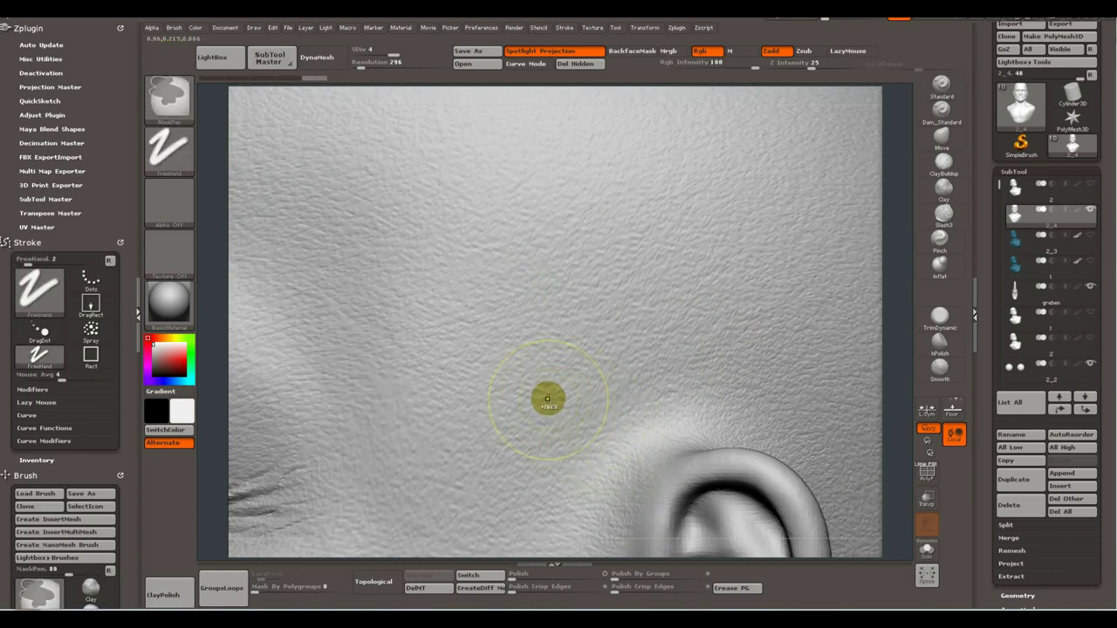
mouse_move(483, 361)
ctrl+right_down()
mouse_move(481, 344)
mouse_move(684, 361)
ctrl+right_up()
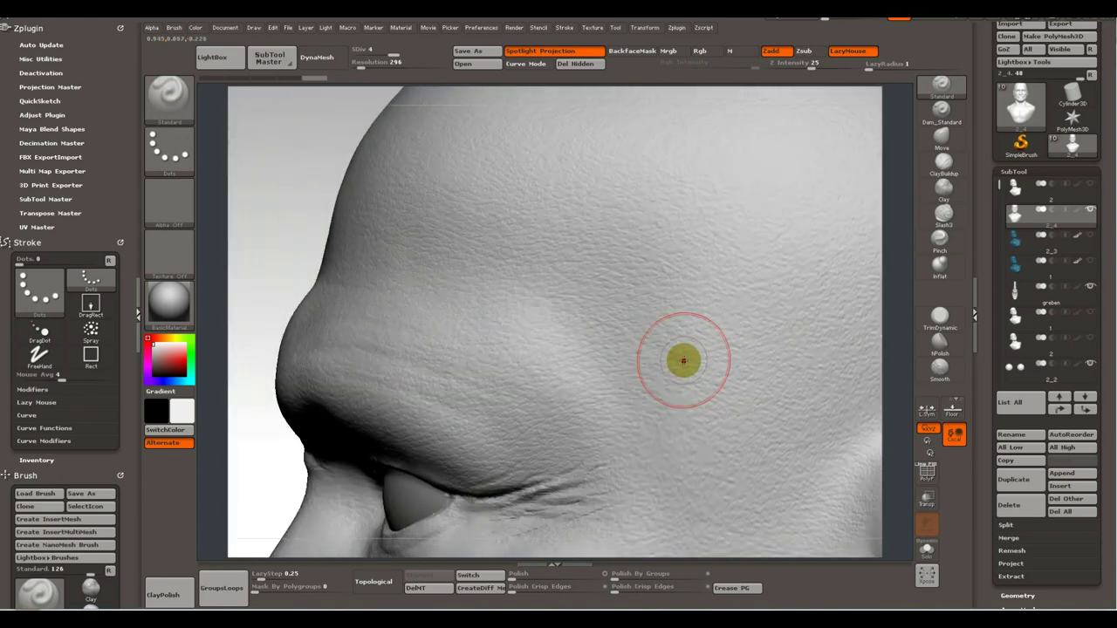
alt+right_drag(519, 352, 499, 270)
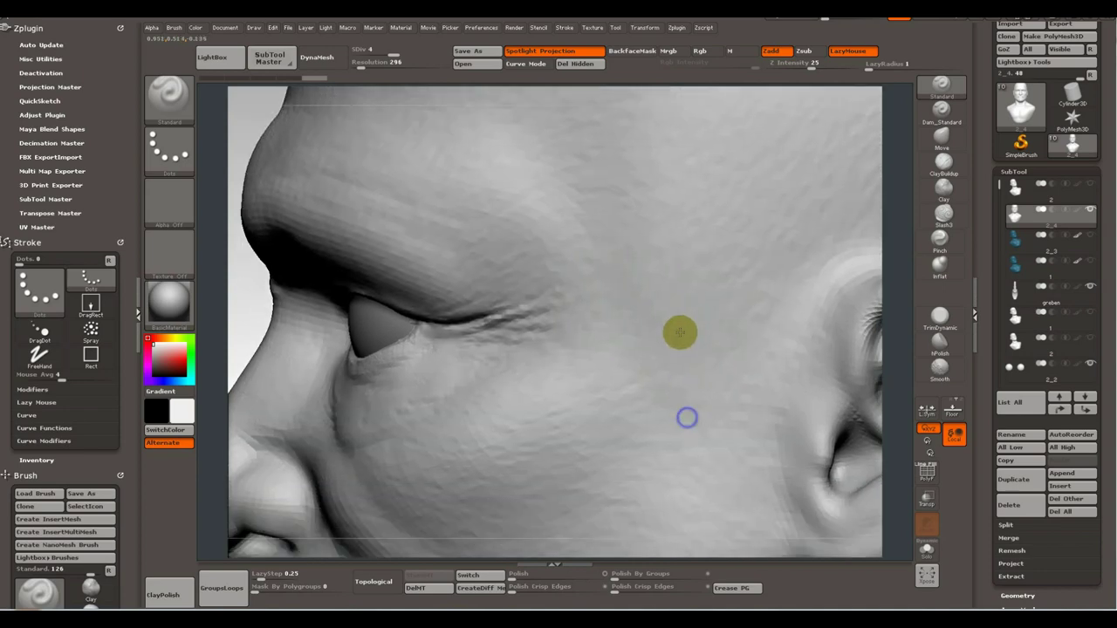
mouse_move(688, 417)
right_down()
mouse_move(674, 360)
mouse_move(643, 350)
mouse_move(647, 361)
right_up()
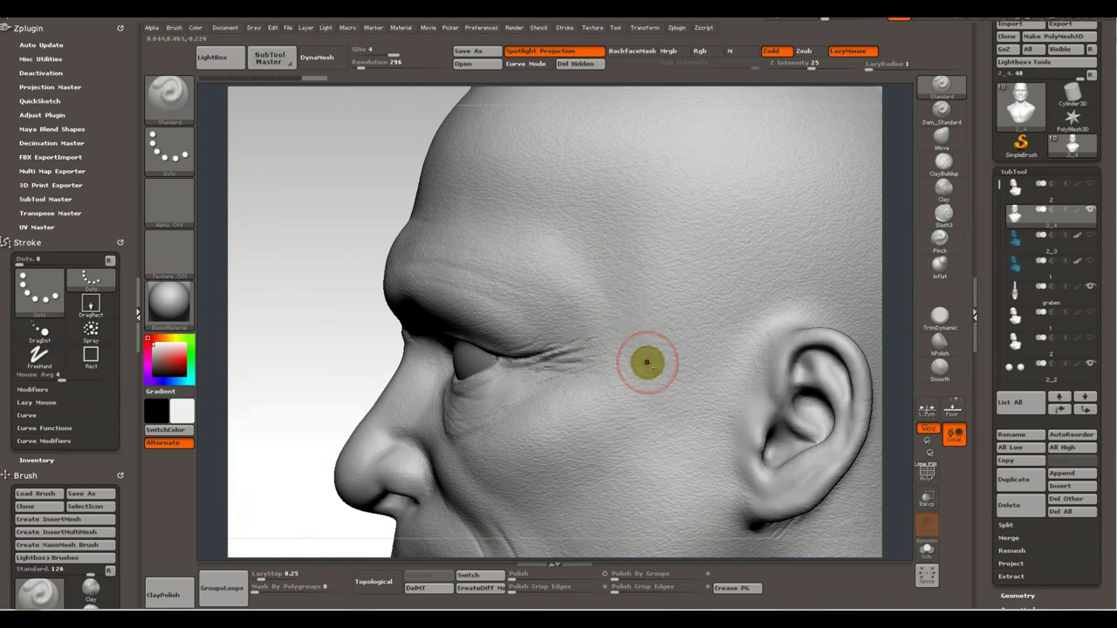
alt+right_drag(647, 360, 580, 250)
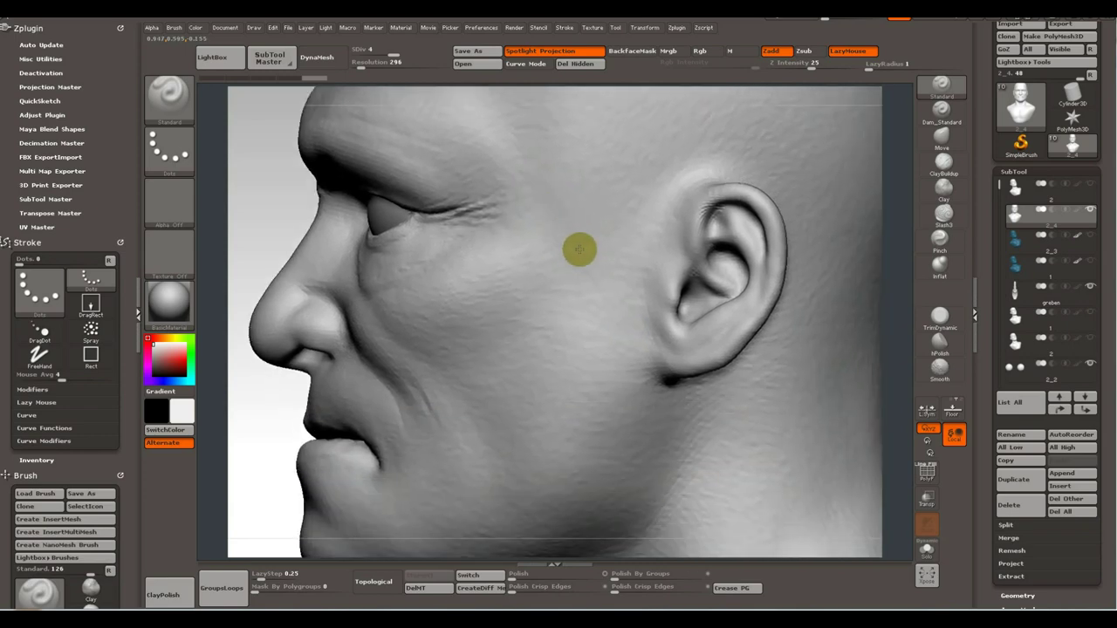
right_drag(524, 282, 553, 350)
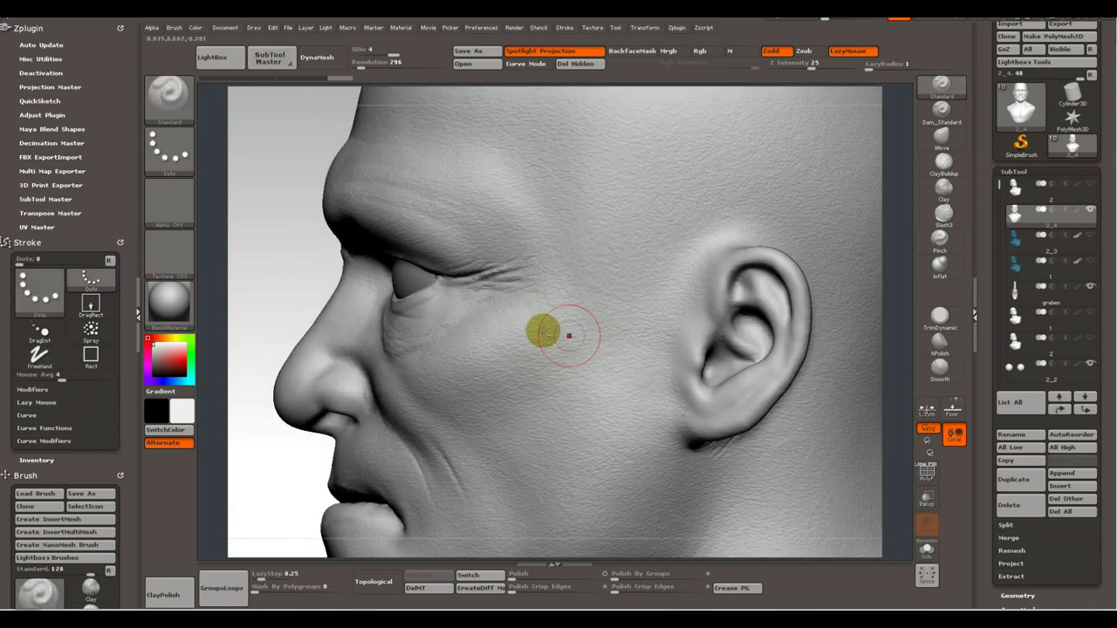
mouse_move(451, 317)
alt+right_down()
mouse_move(518, 329)
mouse_move(493, 304)
alt+right_up()
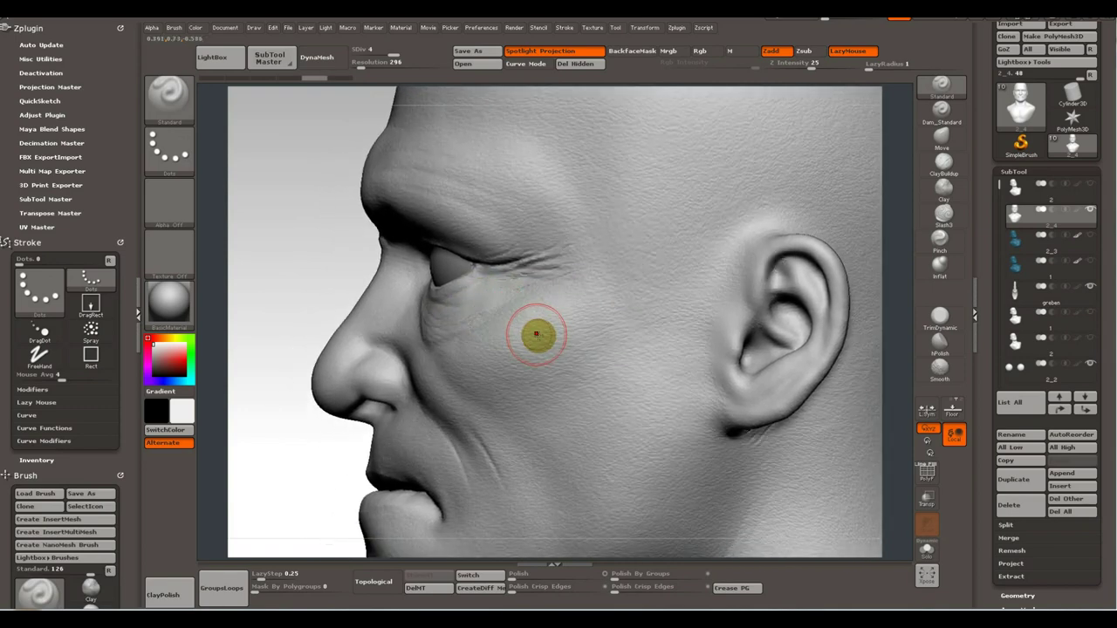
mouse_move(288, 266)
right_down()
mouse_move(334, 279)
mouse_move(322, 288)
mouse_move(343, 284)
mouse_move(322, 265)
right_up()
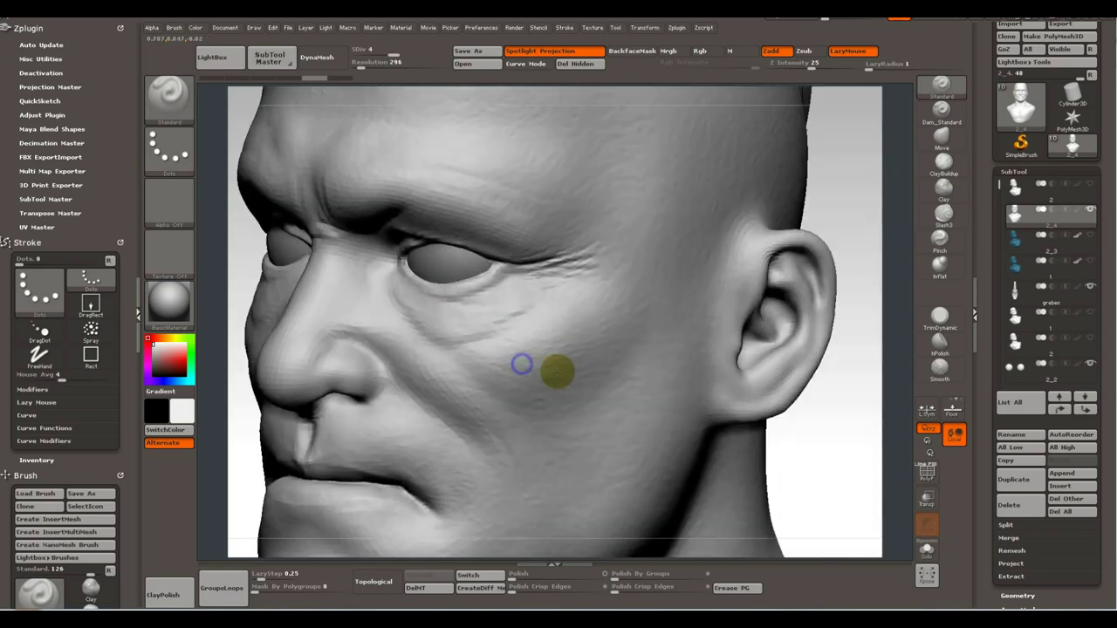
right_drag(556, 336, 493, 343)
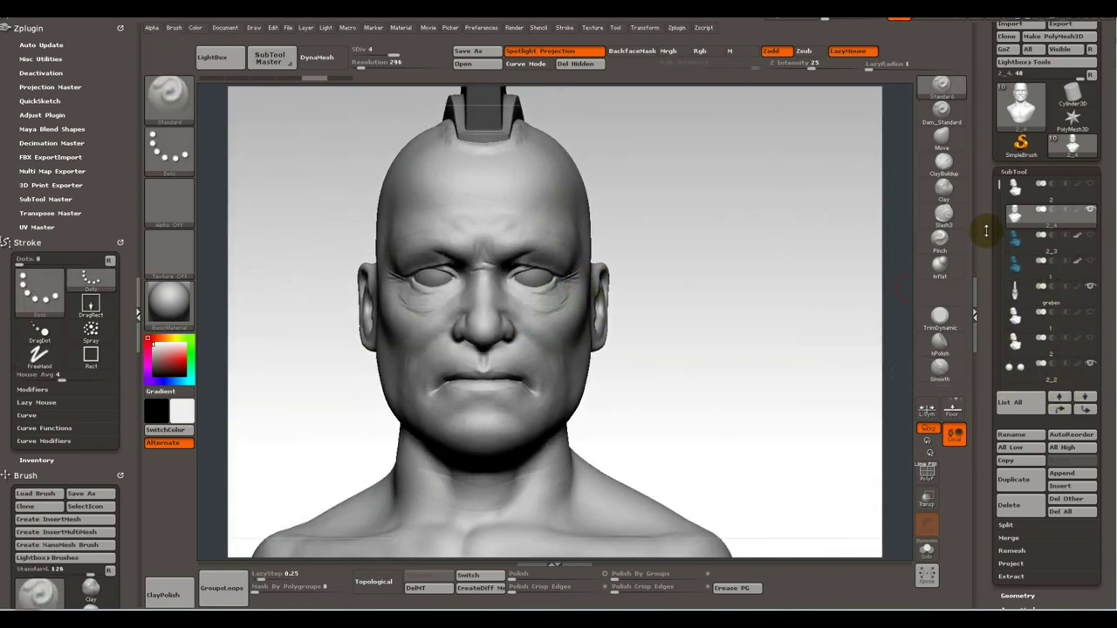
Append a Cone3D mesh as a new subtool and make PM3D_Cone3D the active subtool.
drag(985, 230, 987, 296)
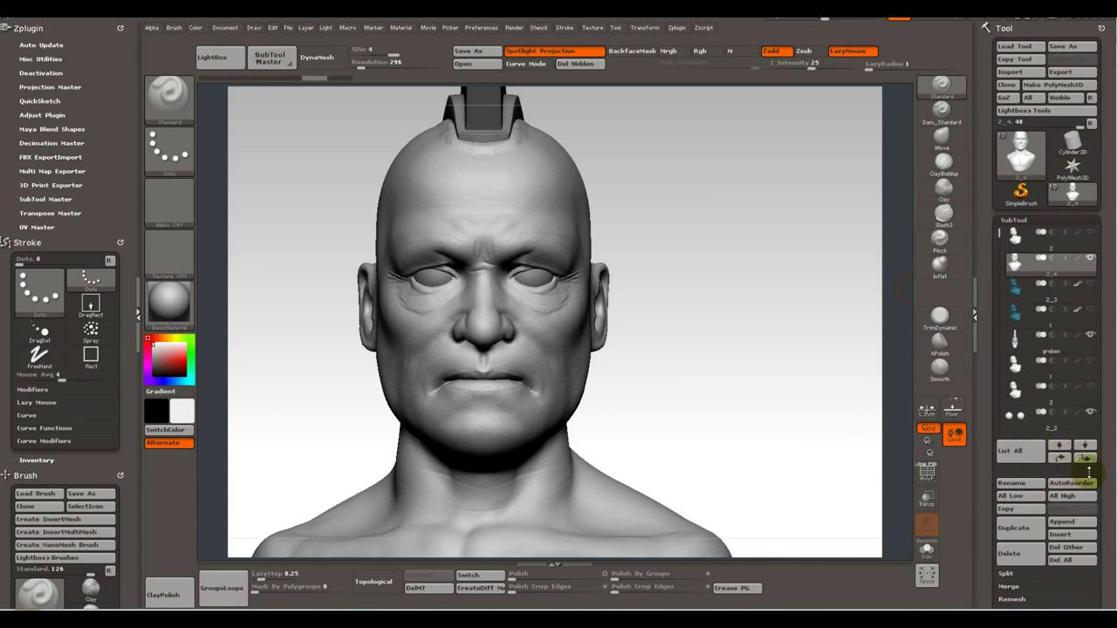
click(1081, 526)
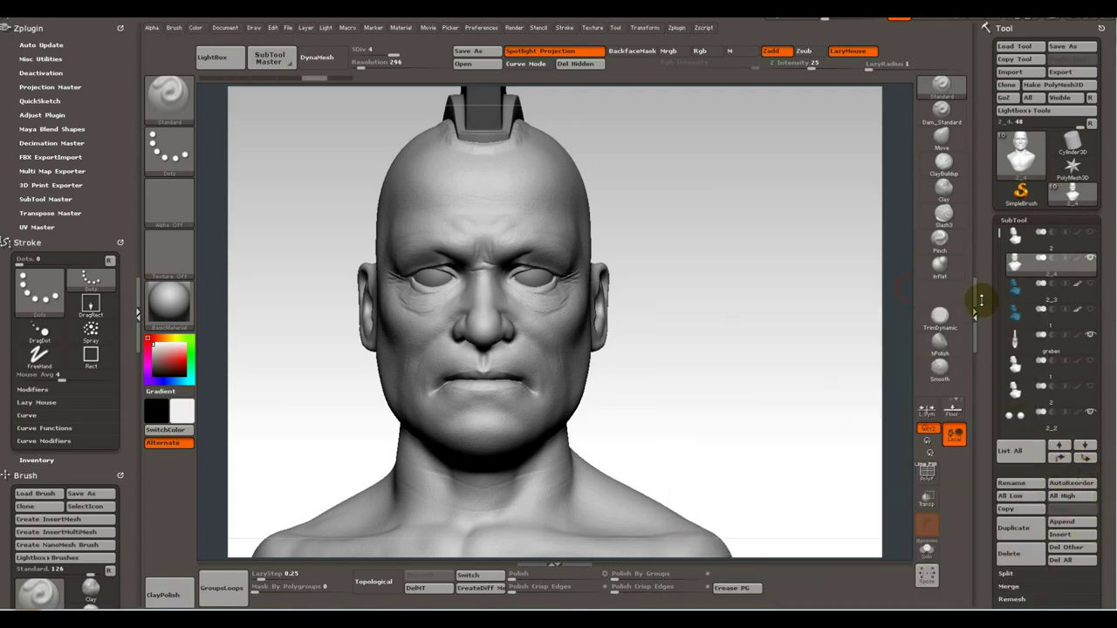
click(1072, 522)
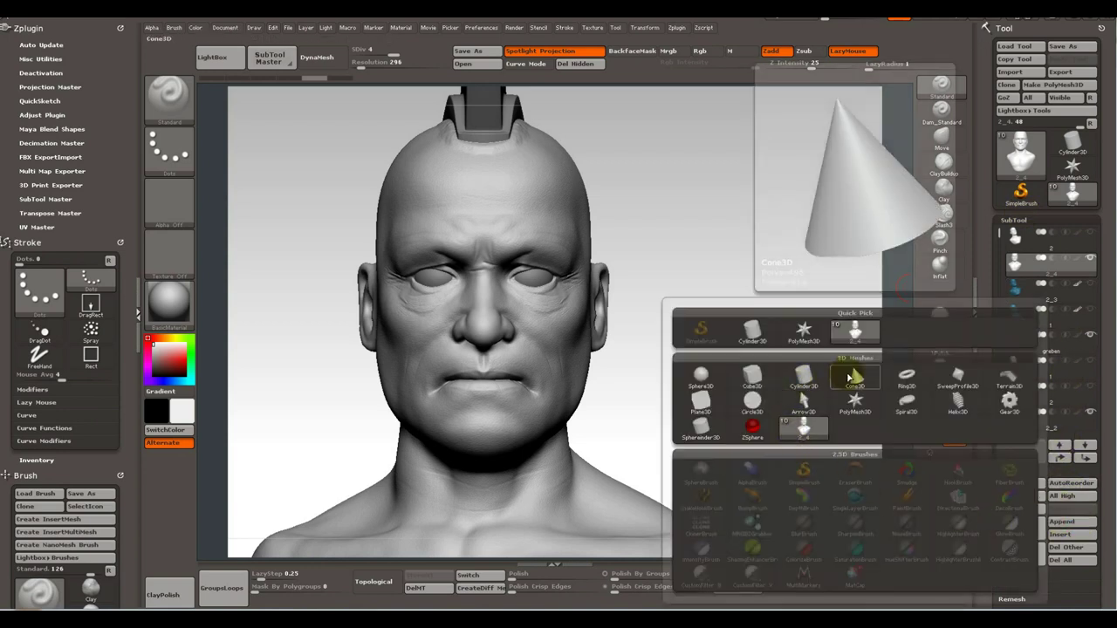
click(851, 375)
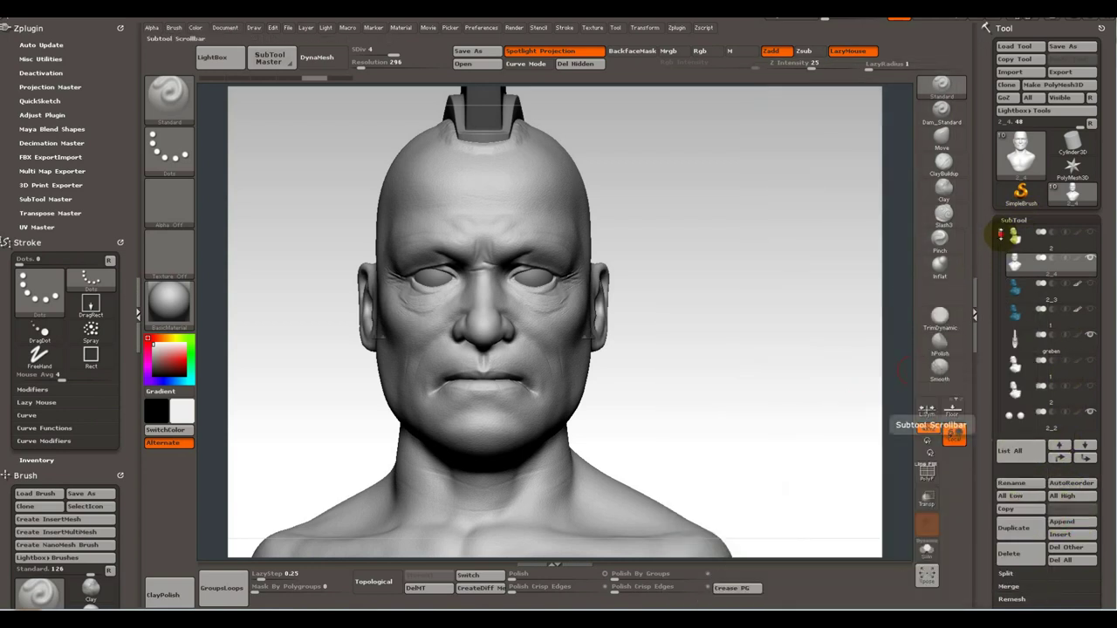
drag(1003, 237, 991, 340)
mouse_move(1047, 342)
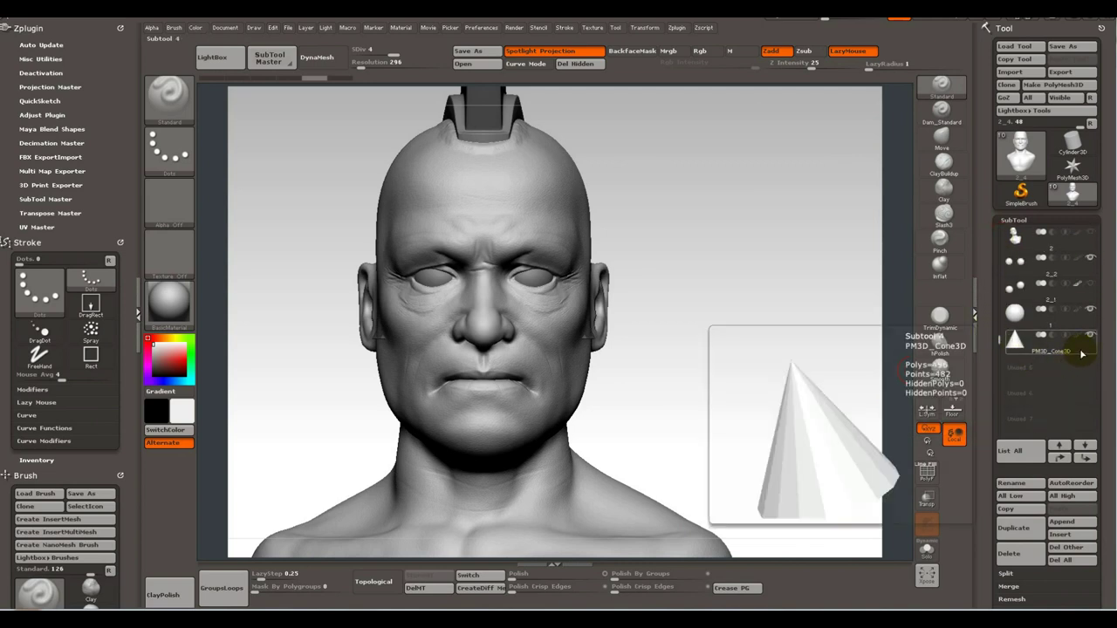
click(1082, 353)
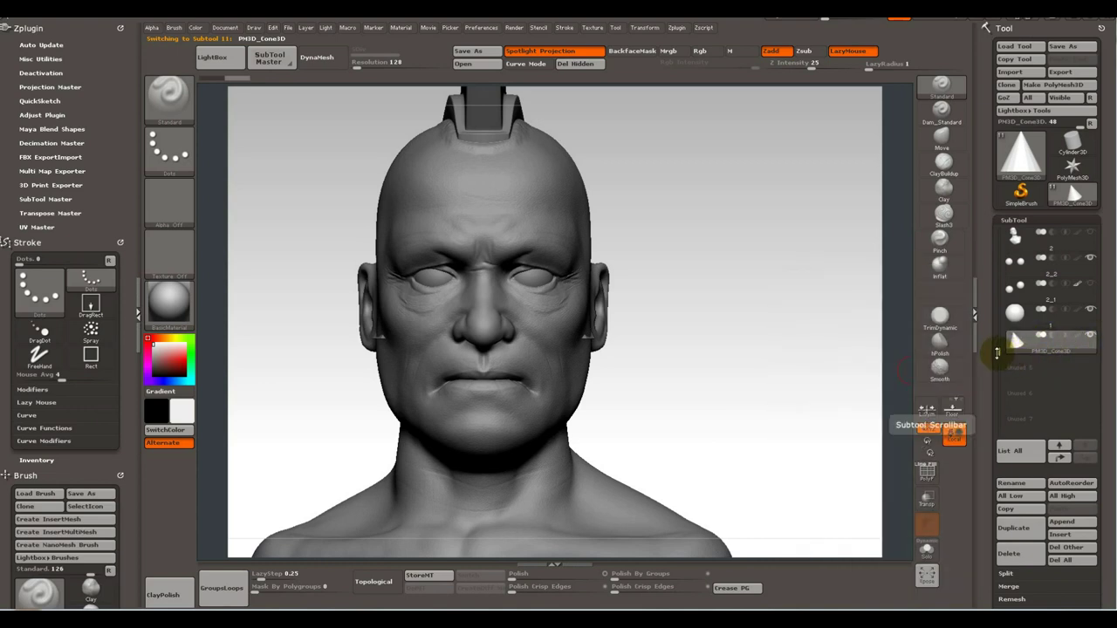
click(783, 385)
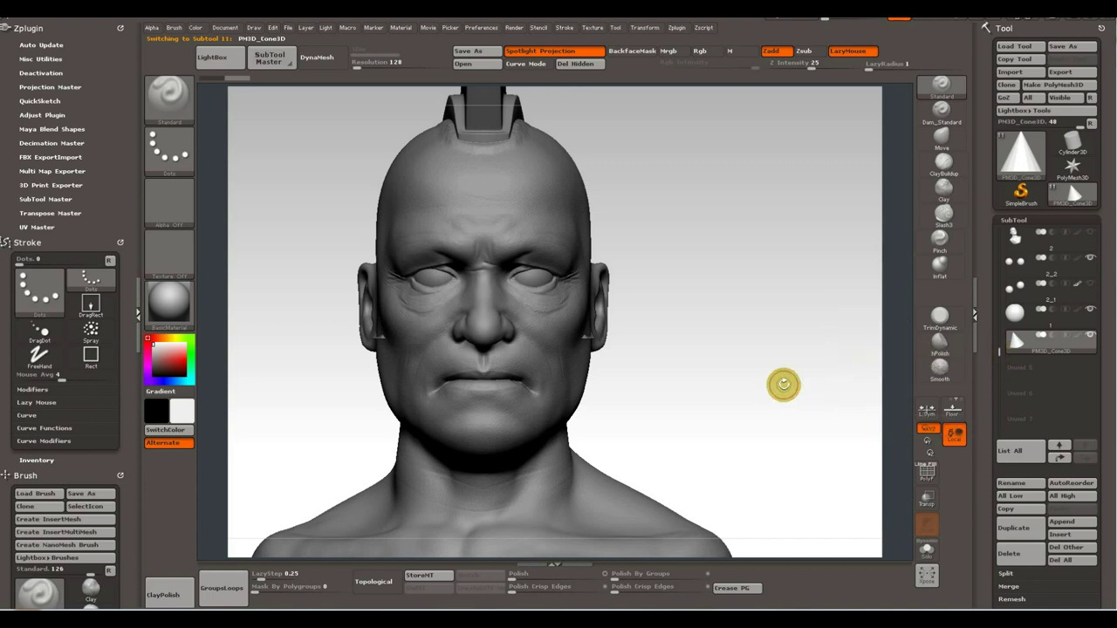
mouse_move(771, 382)
mouse_down()
mouse_move(710, 386)
mouse_move(740, 375)
mouse_move(734, 347)
mouse_move(715, 365)
mouse_up()
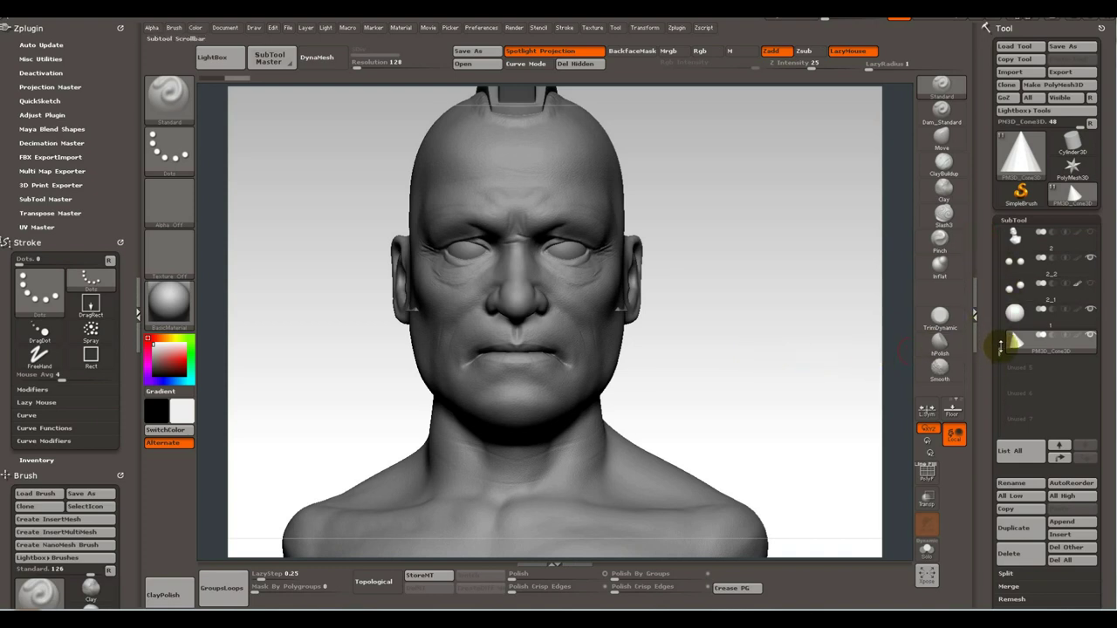
mouse_move(1001, 351)
mouse_down()
mouse_move(1010, 236)
mouse_move(1007, 323)
mouse_up()
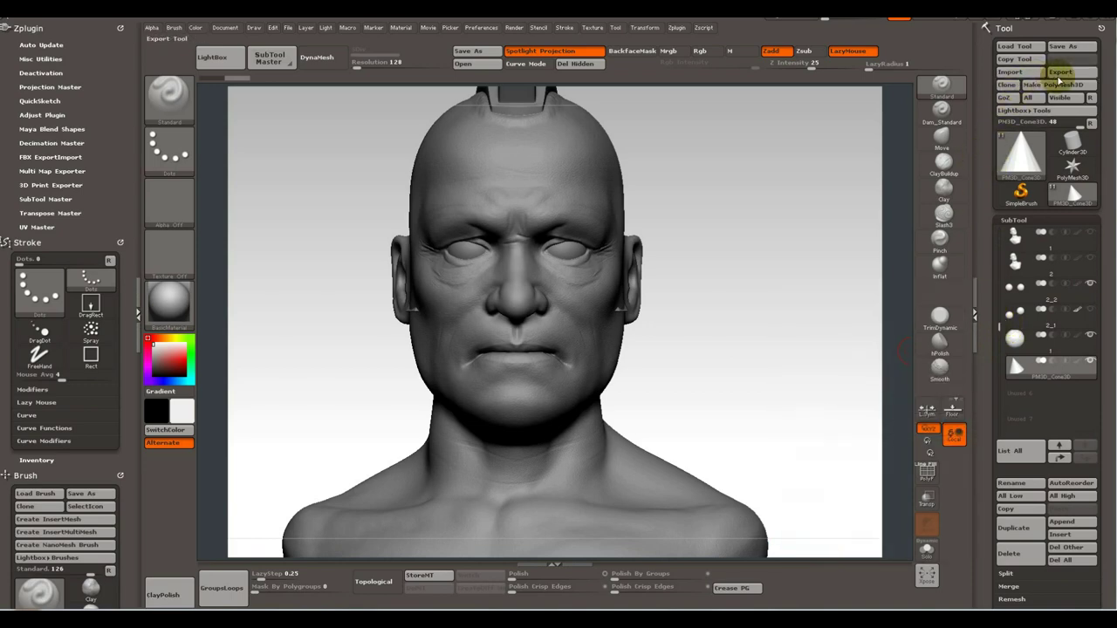
Import osnovanie.obj from the CGSoyuzniki_concepts_Yondu folder on D: into the active subtool.
click(1018, 75)
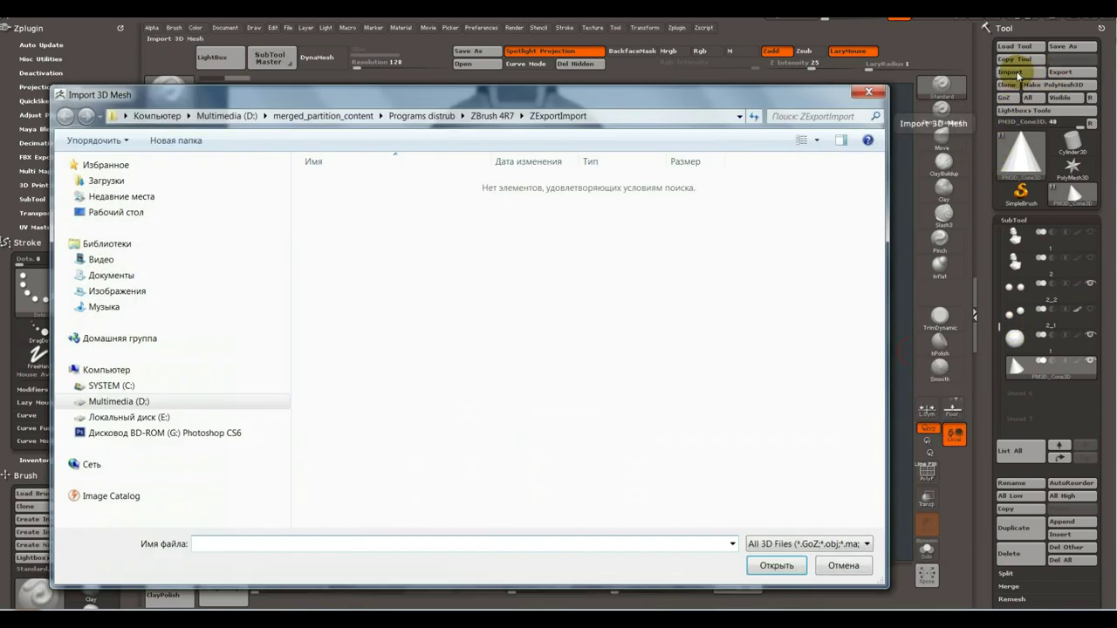
click(115, 400)
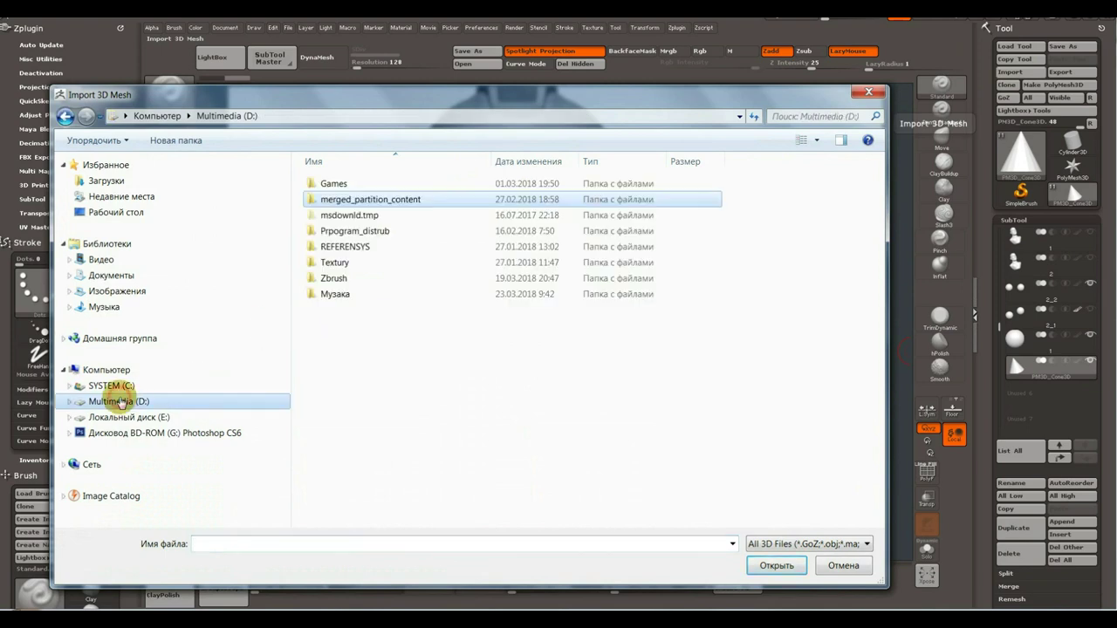
double_click(358, 284)
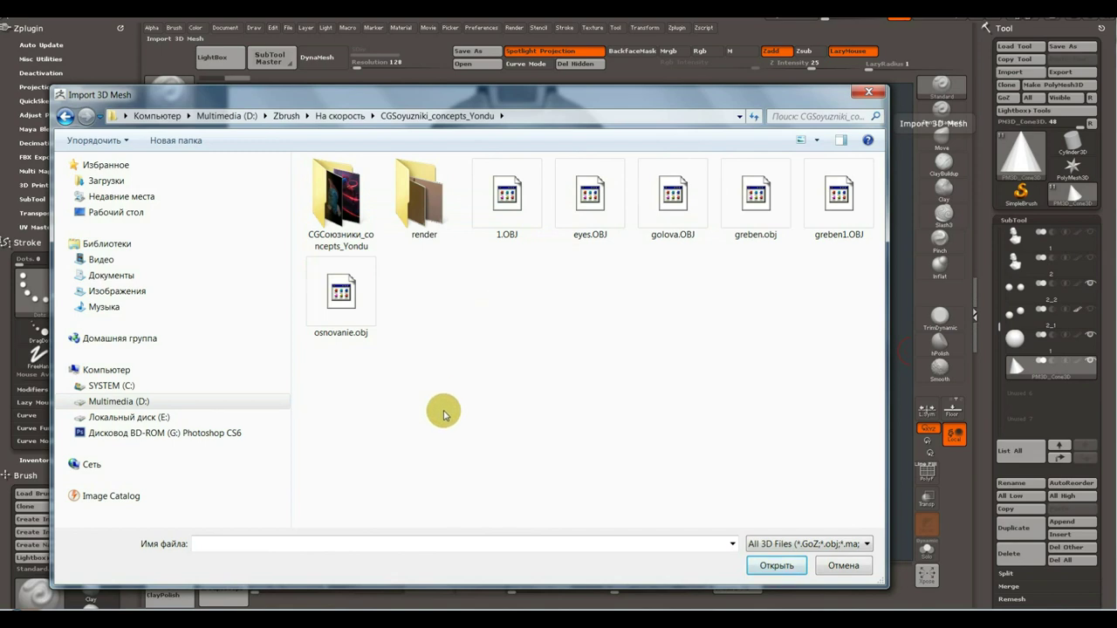
click(345, 297)
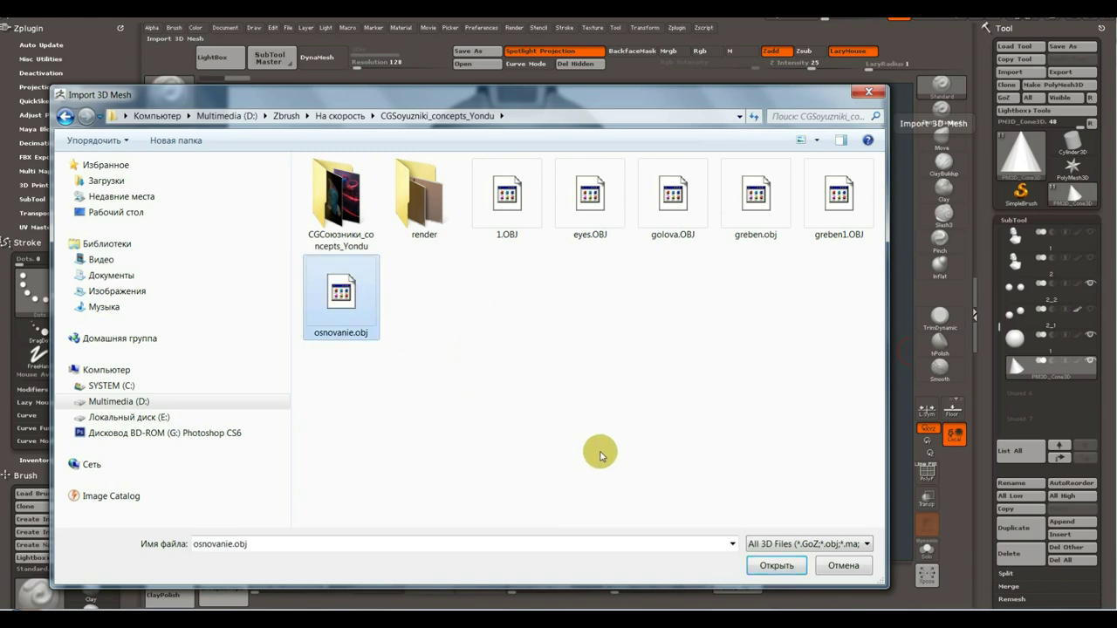
double_click(335, 295)
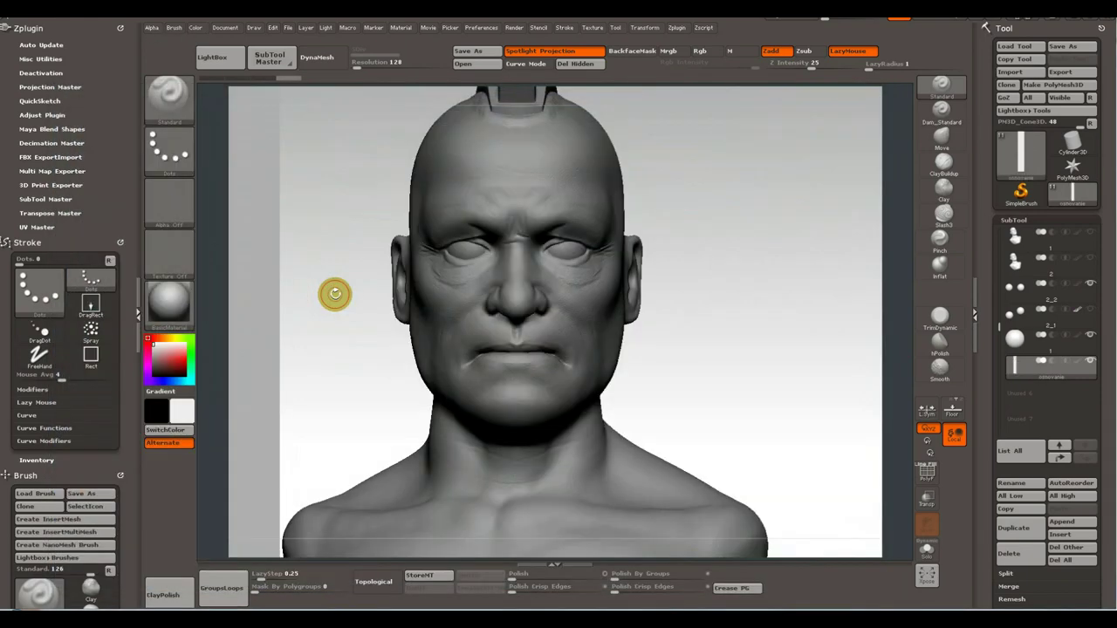
Zoom out to fit the bust, rimmed osnovanie plate and four corner spheres, then turn to a side view.
drag(704, 413, 673, 319)
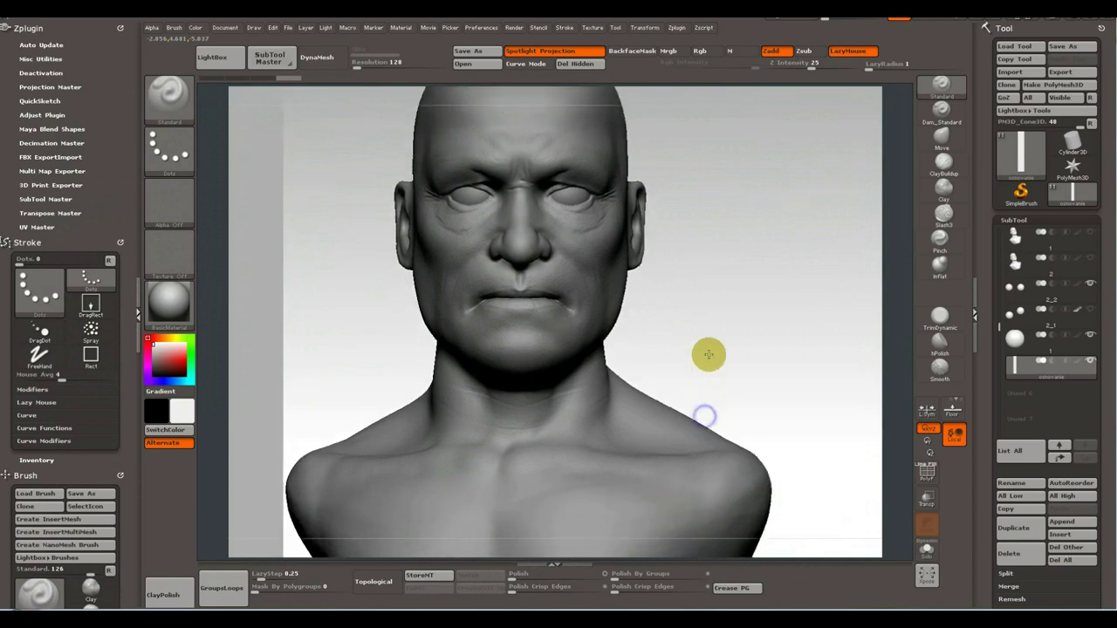
ctrl+right_drag(672, 320, 664, 299)
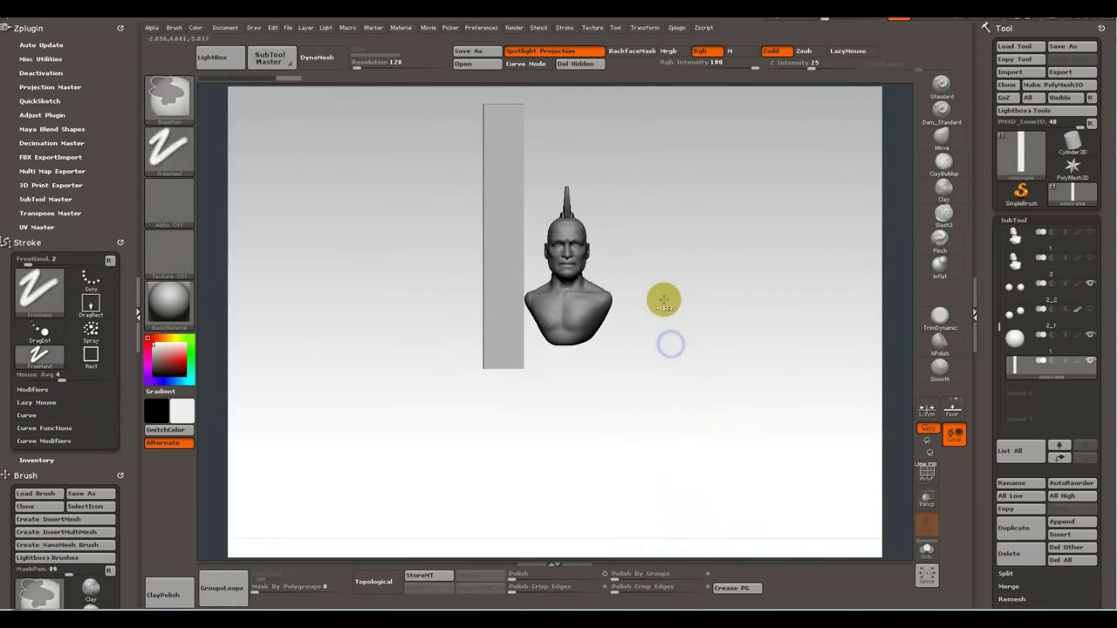
alt+right_drag(661, 369, 670, 384)
drag(669, 384, 611, 386)
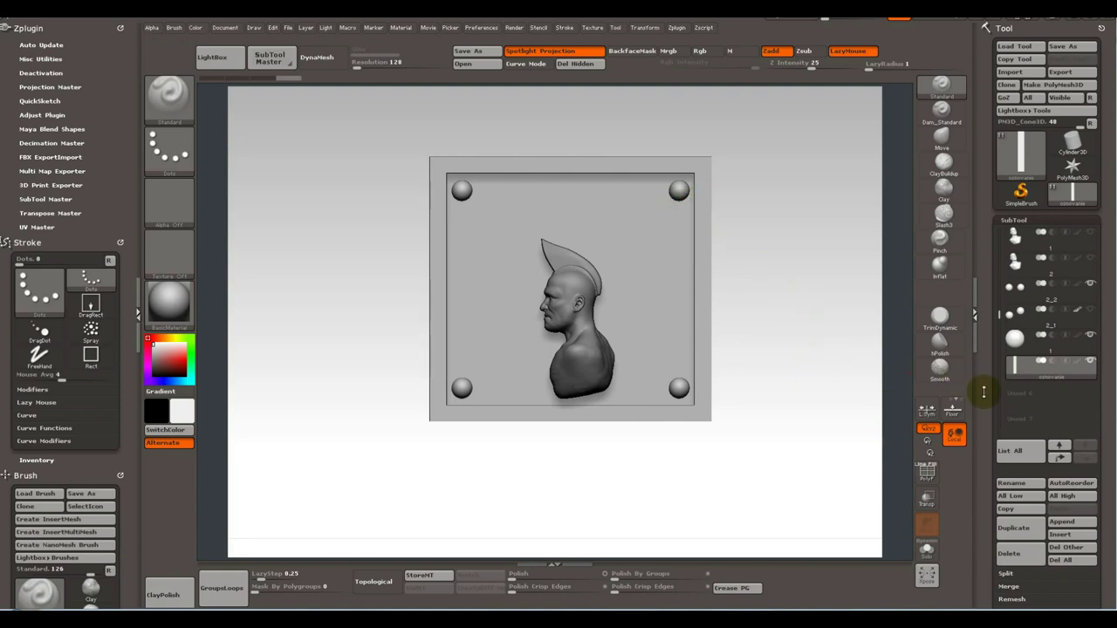
Move the concave subtool up two places, then raise the mohawk greben two places in the list.
click(1061, 457)
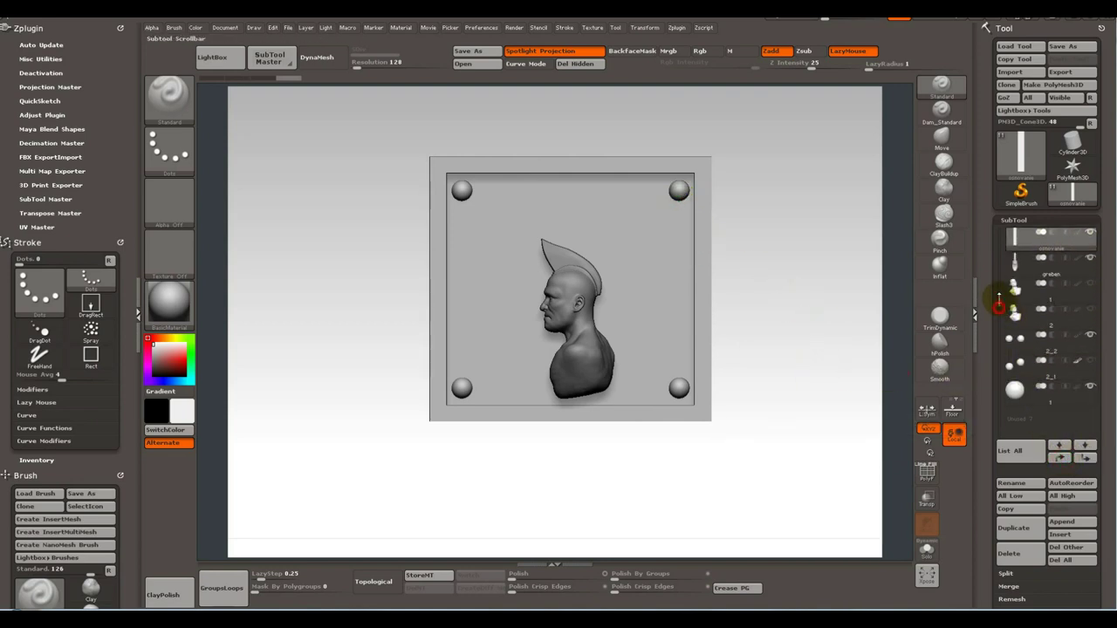
drag(999, 301, 1001, 229)
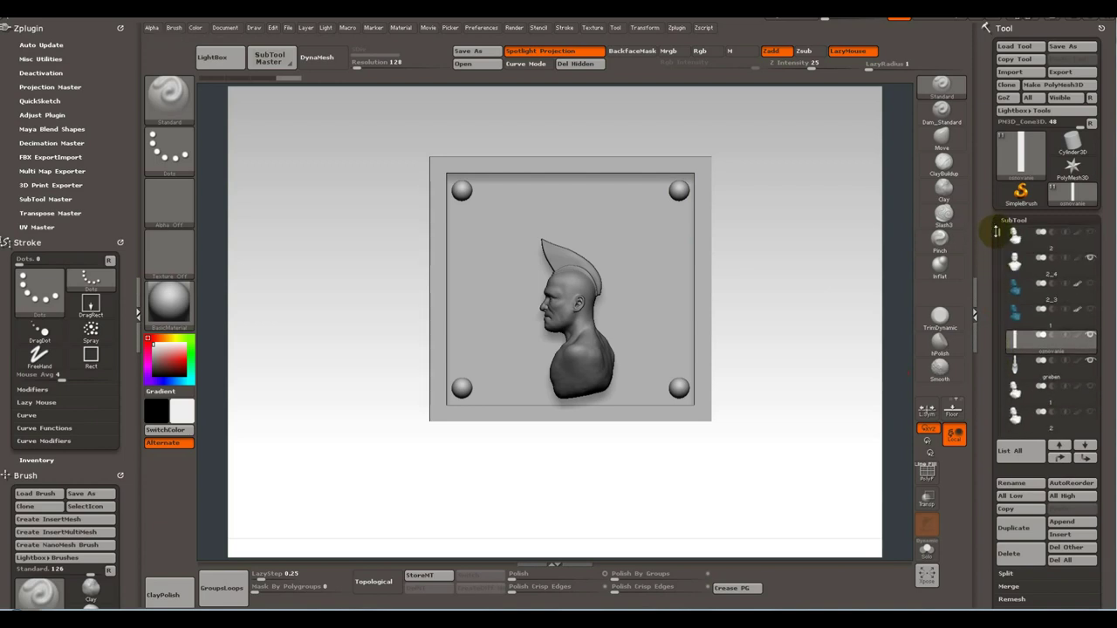
click(1061, 459)
click(1062, 459)
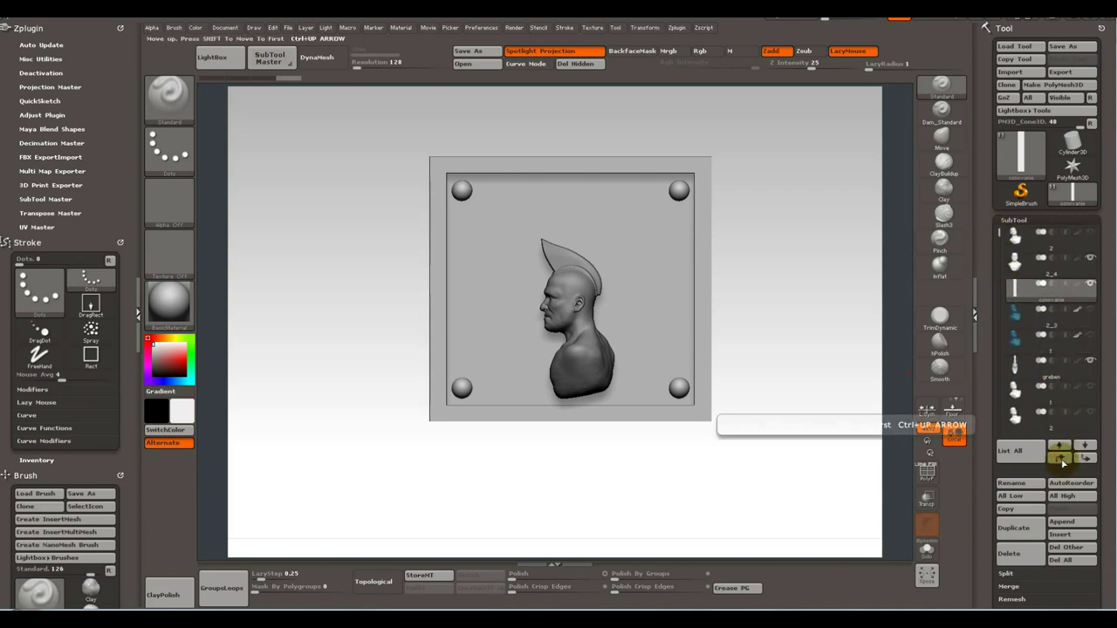
click(1091, 362)
click(1091, 362)
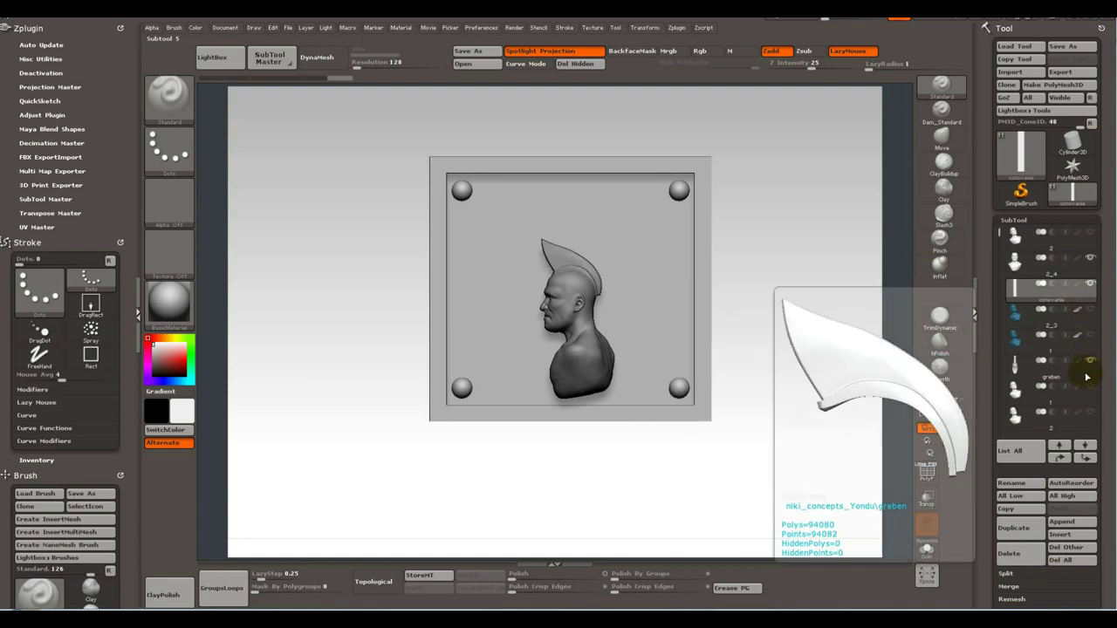
click(1079, 374)
click(1066, 455)
mouse_move(1015, 234)
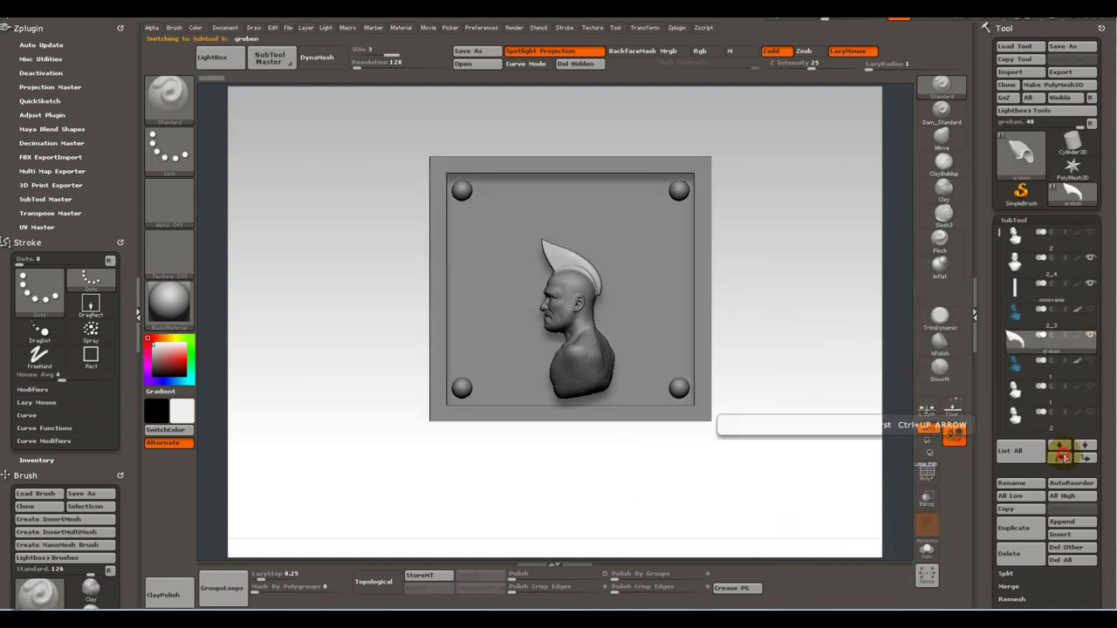
click(1066, 455)
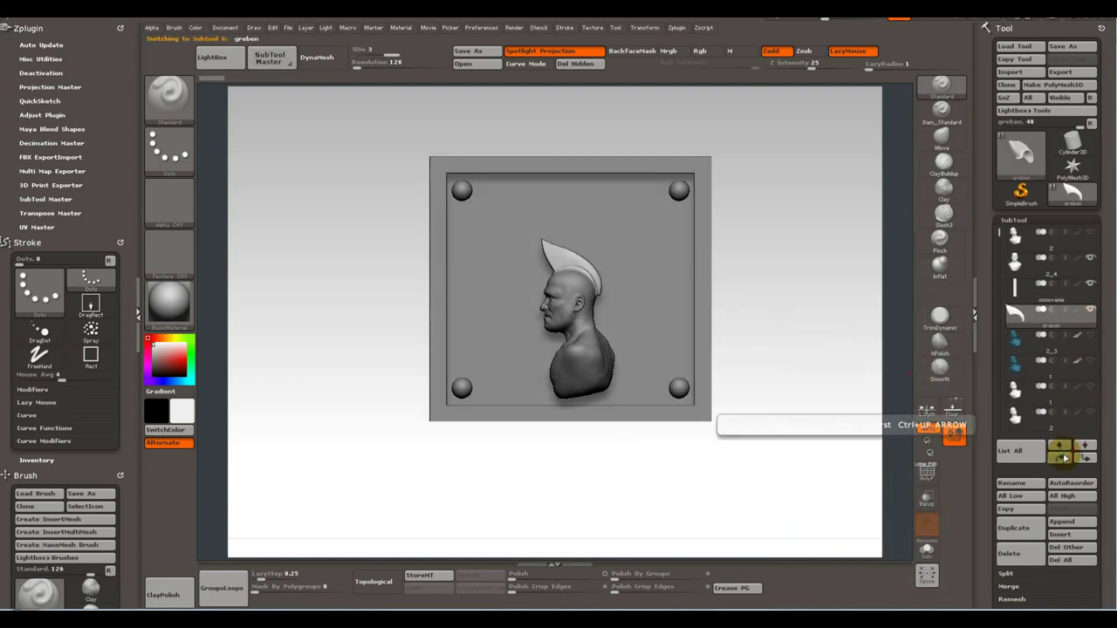
Move the top bust subtool down two places and make the mohawk active again.
click(1079, 250)
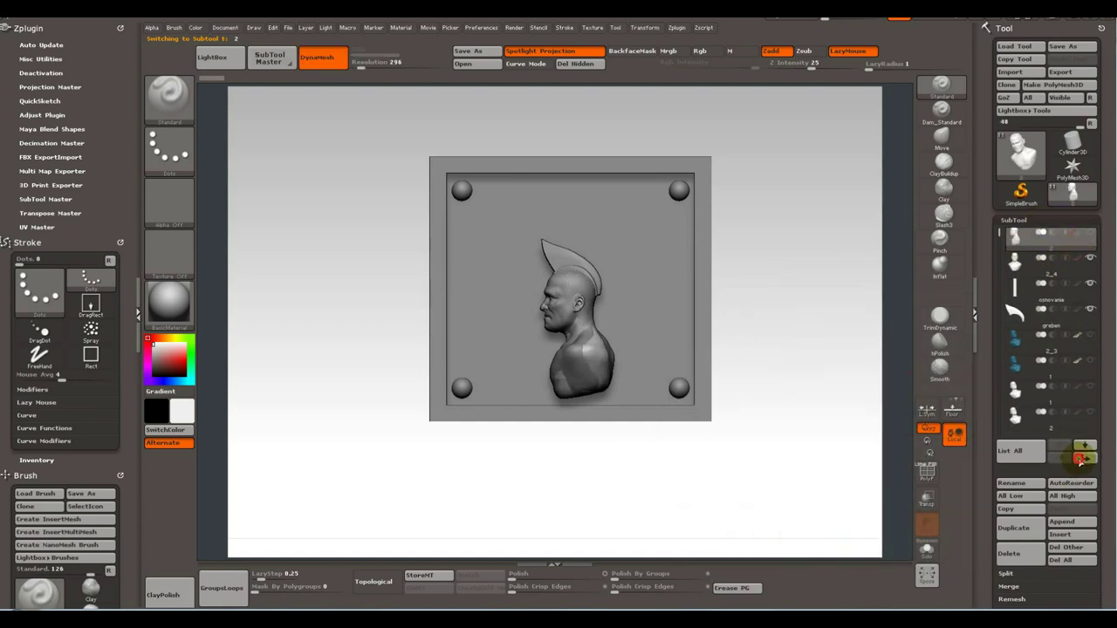
click(1082, 458)
click(1082, 458)
click(1083, 458)
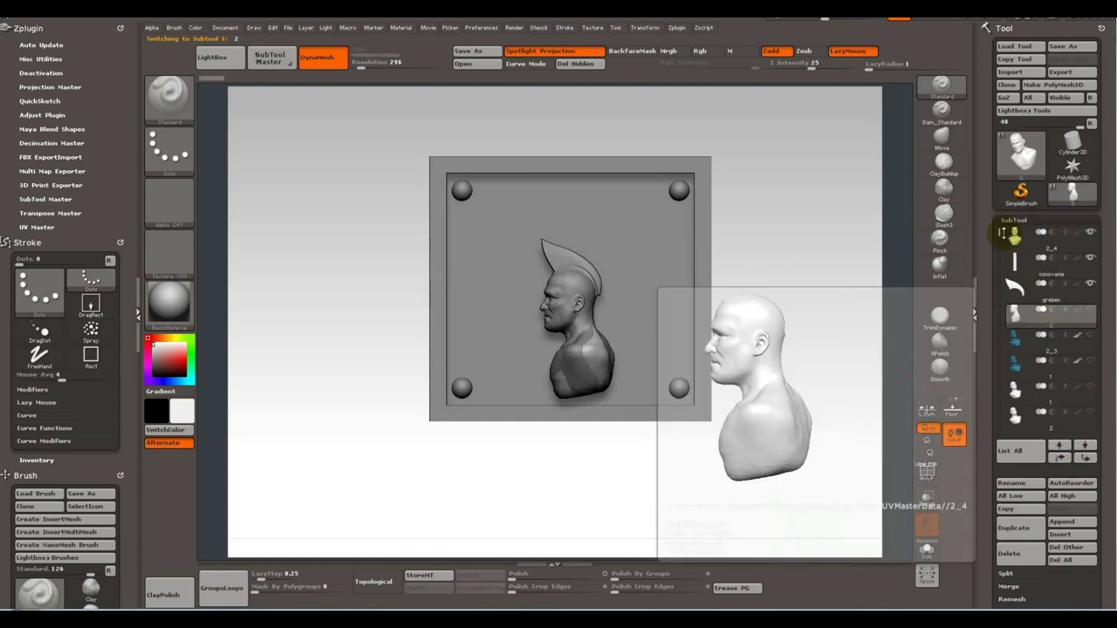
click(1085, 298)
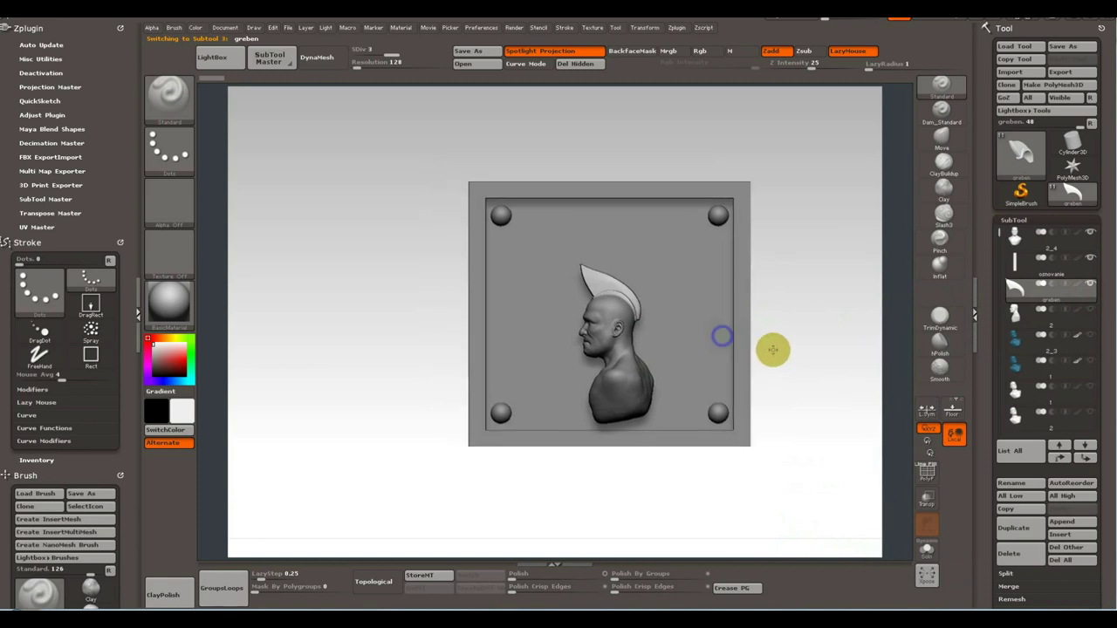
mouse_move(737, 338)
alt+mouse_down()
mouse_move(629, 317)
mouse_move(622, 298)
mouse_move(654, 311)
mouse_move(648, 287)
mouse_move(673, 392)
mouse_move(716, 343)
mouse_move(704, 378)
mouse_move(710, 444)
mouse_move(776, 424)
mouse_move(766, 436)
mouse_move(760, 411)
mouse_move(693, 399)
mouse_move(718, 399)
mouse_move(715, 389)
mouse_move(666, 392)
mouse_move(646, 270)
mouse_move(626, 280)
mouse_move(630, 345)
alt+mouse_up()
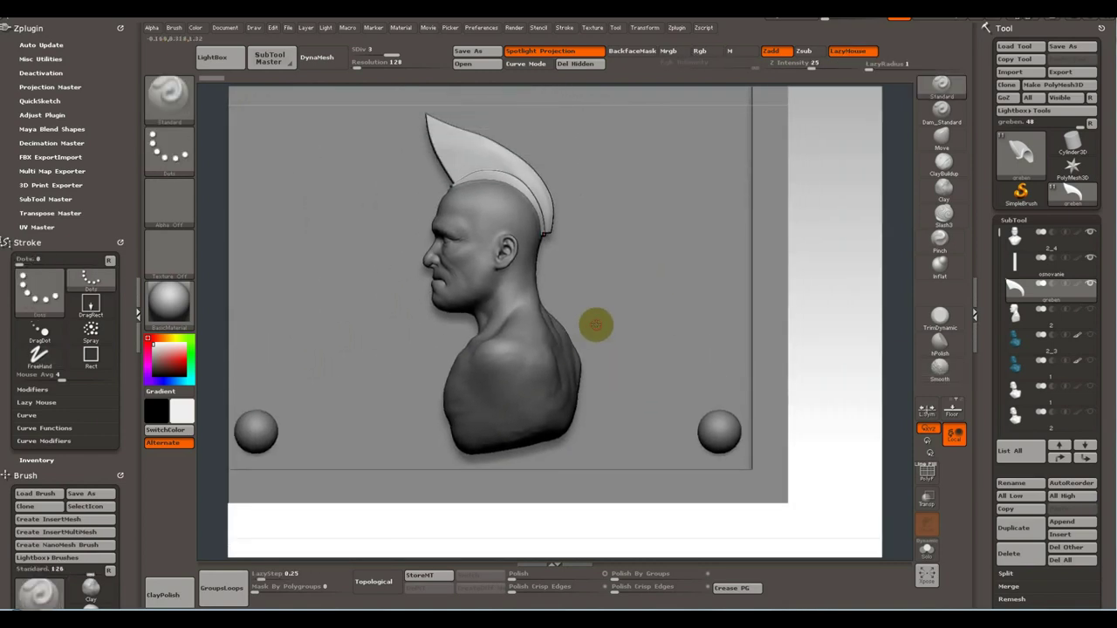
mouse_move(596, 324)
mouse_down()
mouse_move(608, 334)
mouse_move(652, 329)
mouse_up()
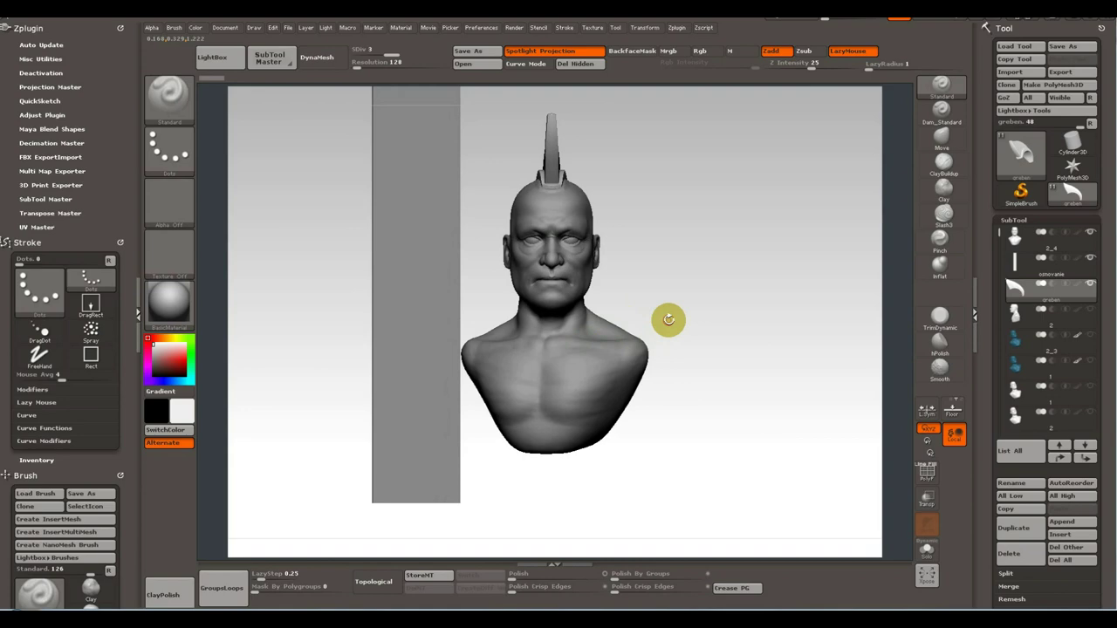
mouse_move(668, 319)
mouse_down()
mouse_move(620, 324)
mouse_move(603, 294)
mouse_move(692, 401)
mouse_move(656, 328)
mouse_up()
key(f)
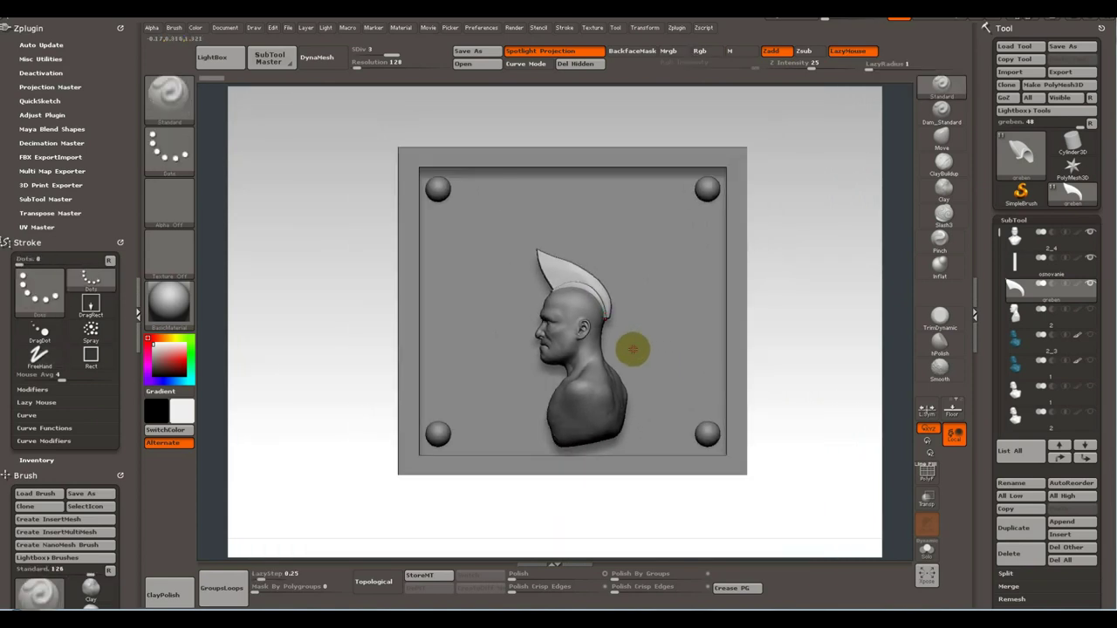
mouse_move(633, 349)
mouse_down()
mouse_move(684, 352)
mouse_move(649, 341)
mouse_up()
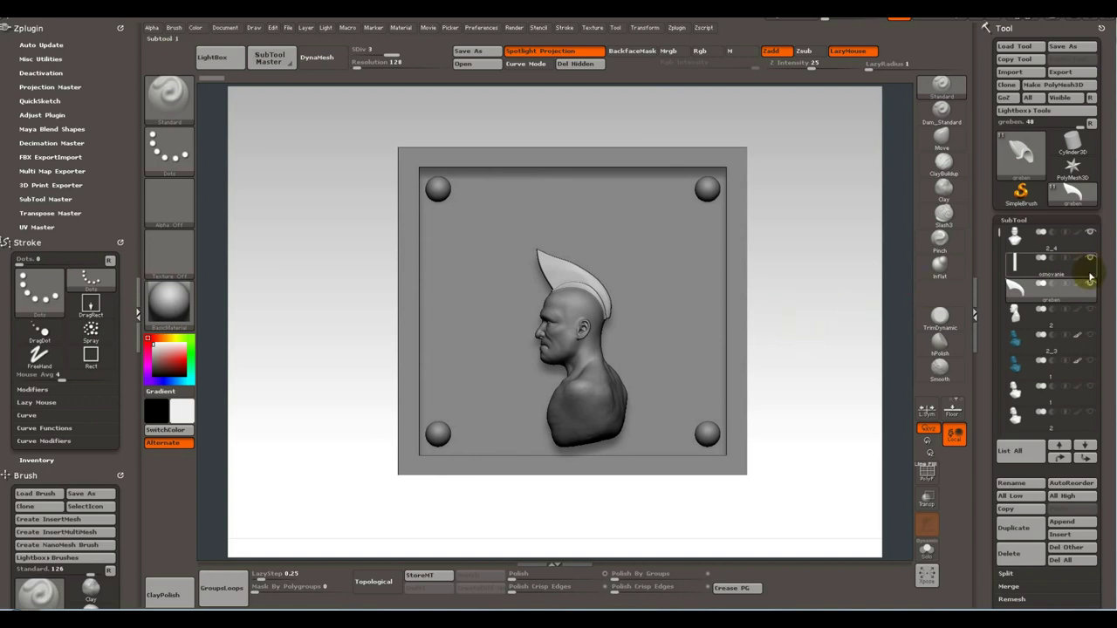
Save the tool over the existing 3.ZTL in the CGSoyuzniki_concepts_Yondu folder.
click(1075, 243)
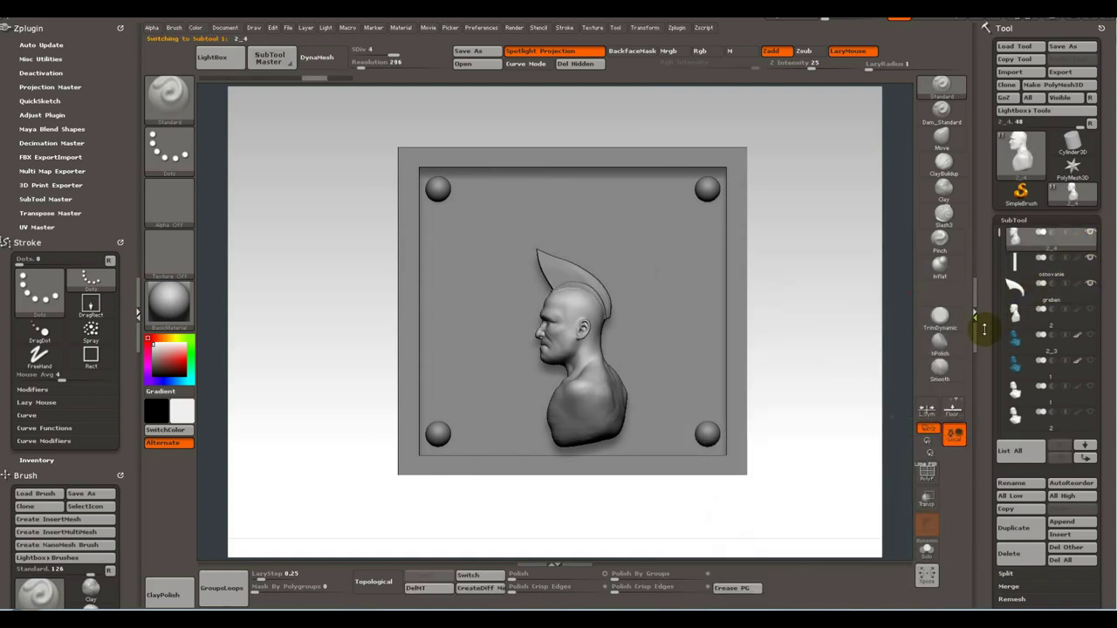
click(1068, 48)
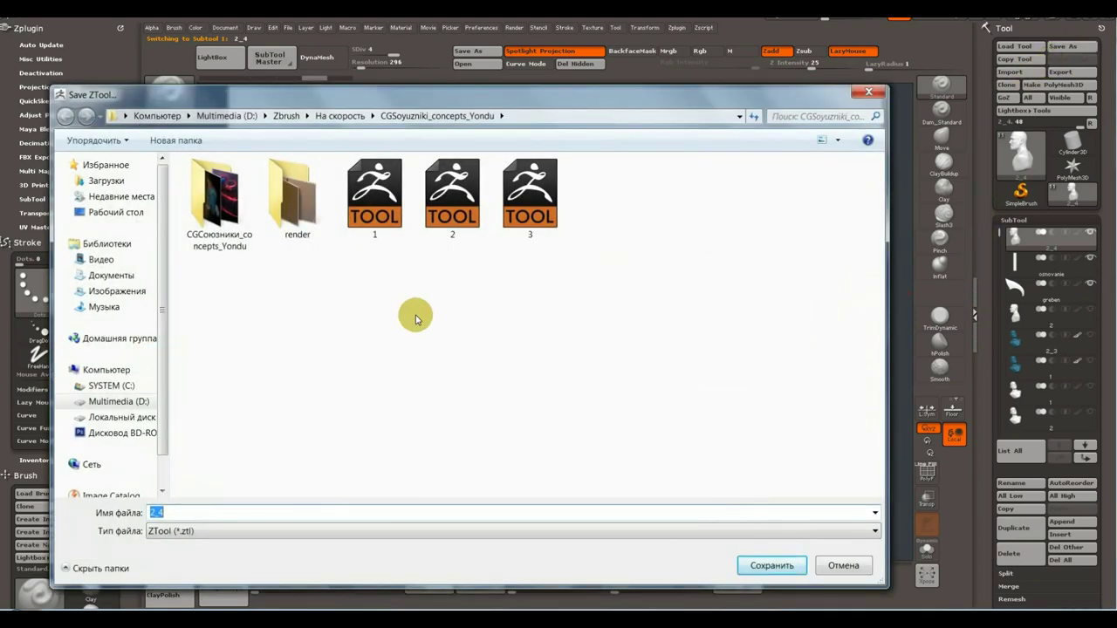
click(822, 140)
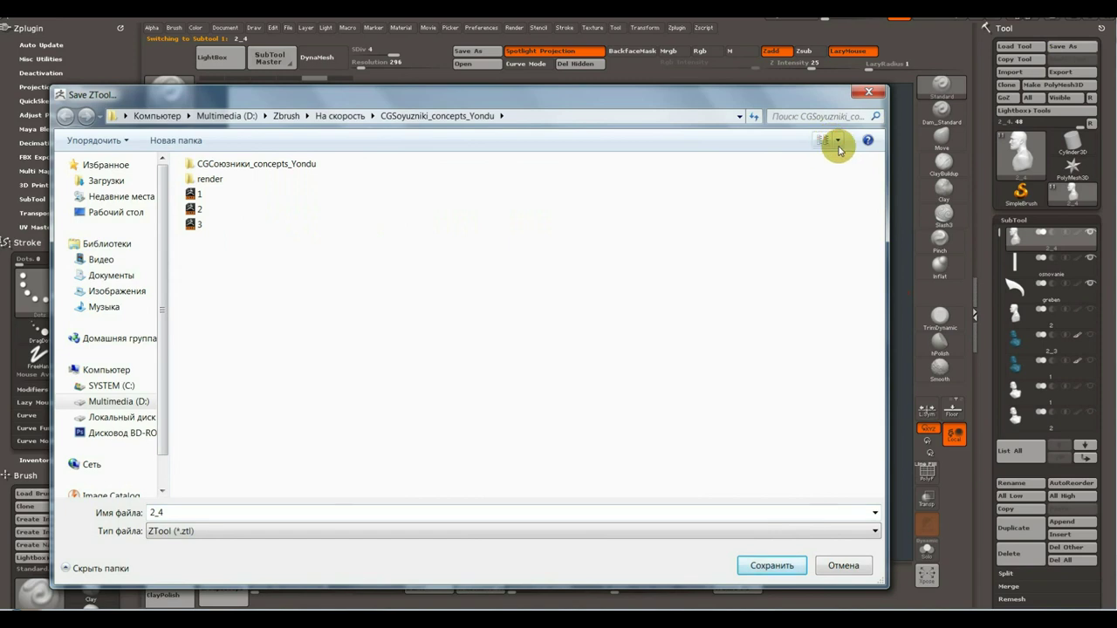
click(838, 144)
click(862, 170)
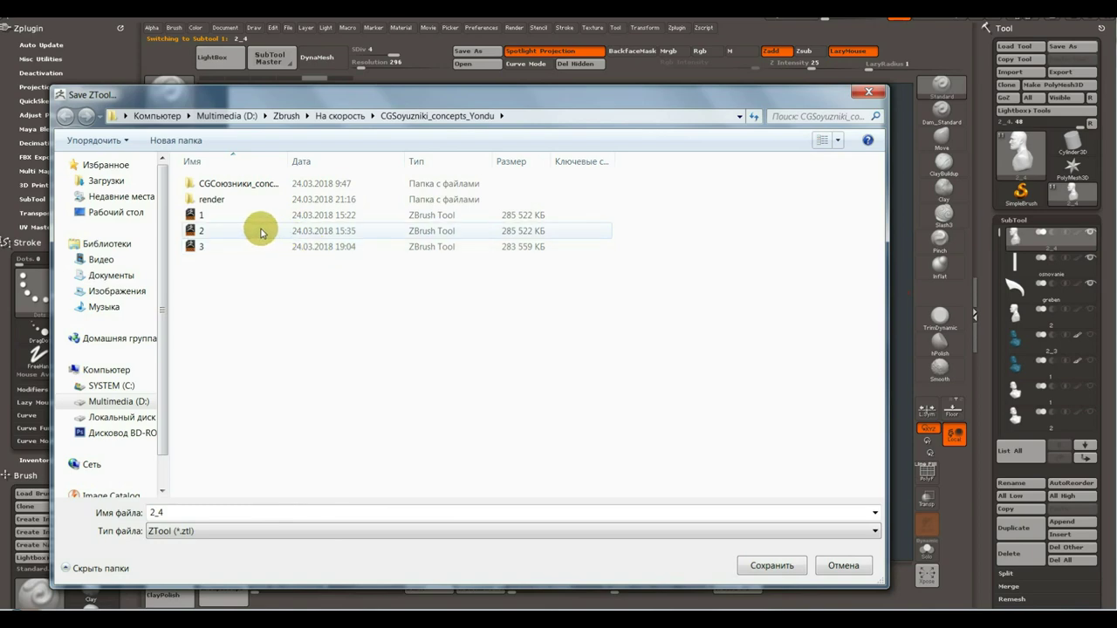
double_click(218, 245)
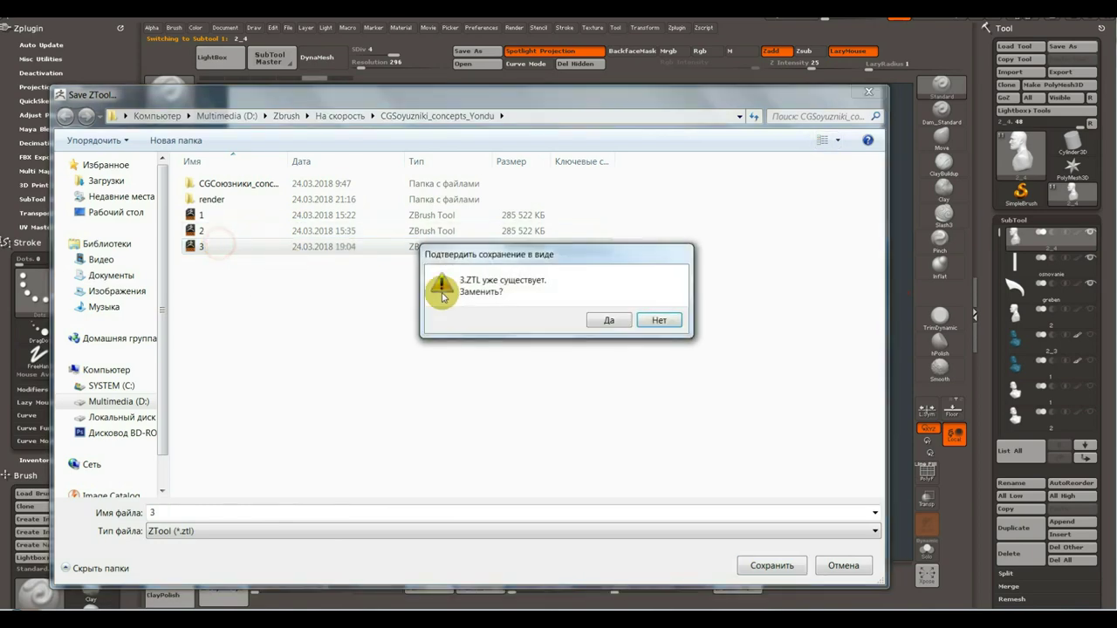
click(607, 320)
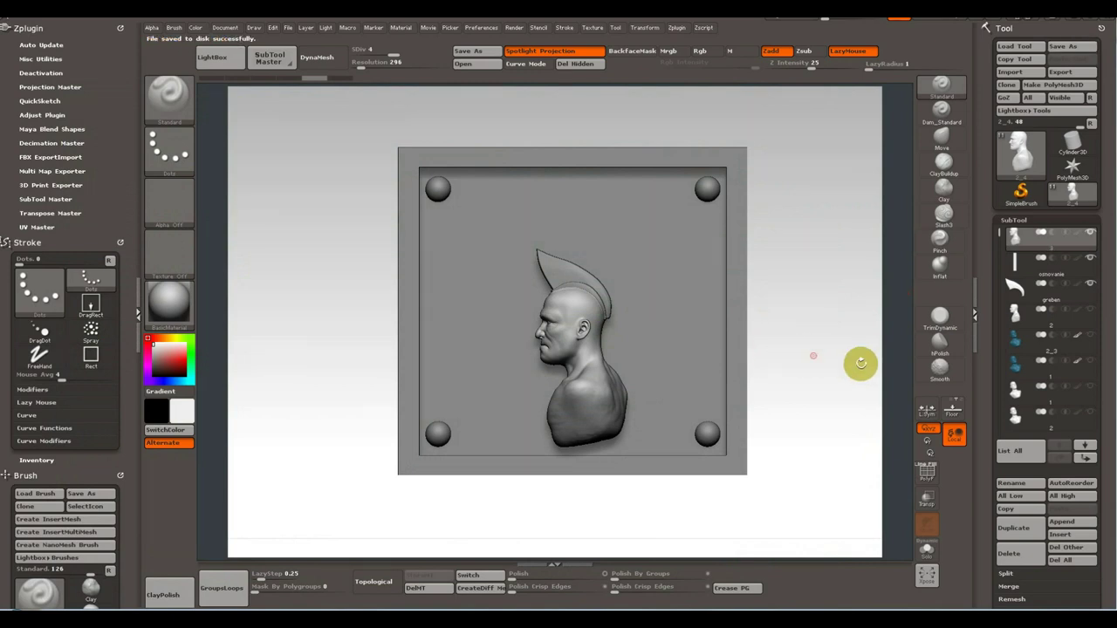
Delete the leftover head subtools 1 and 2_3, then make the mohawk active.
click(1073, 377)
mouse_move(1047, 364)
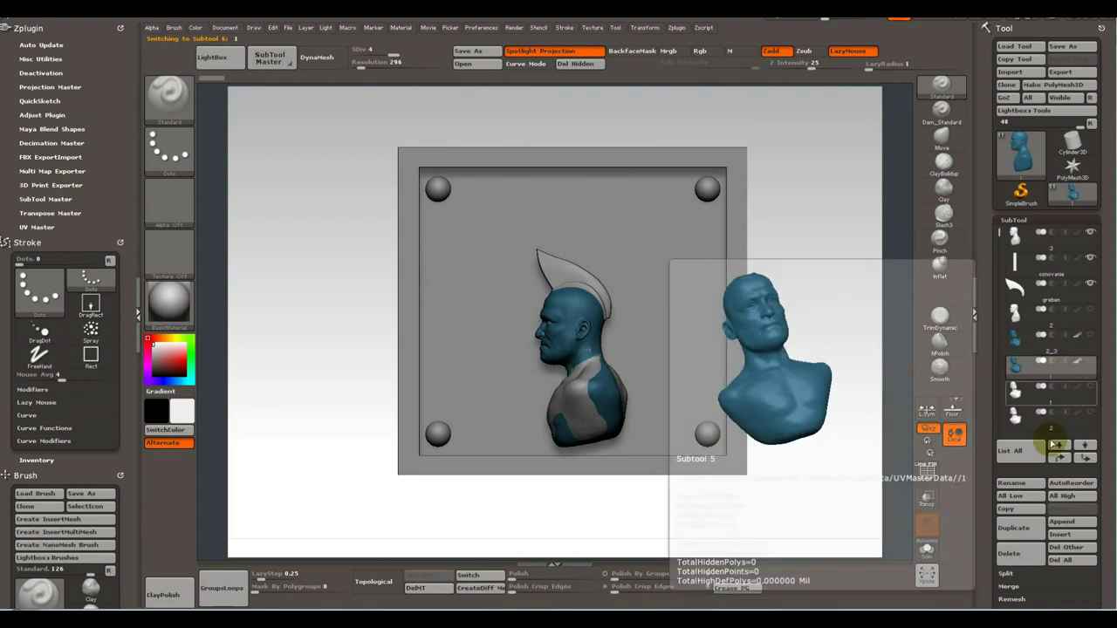
click(1029, 555)
click(904, 576)
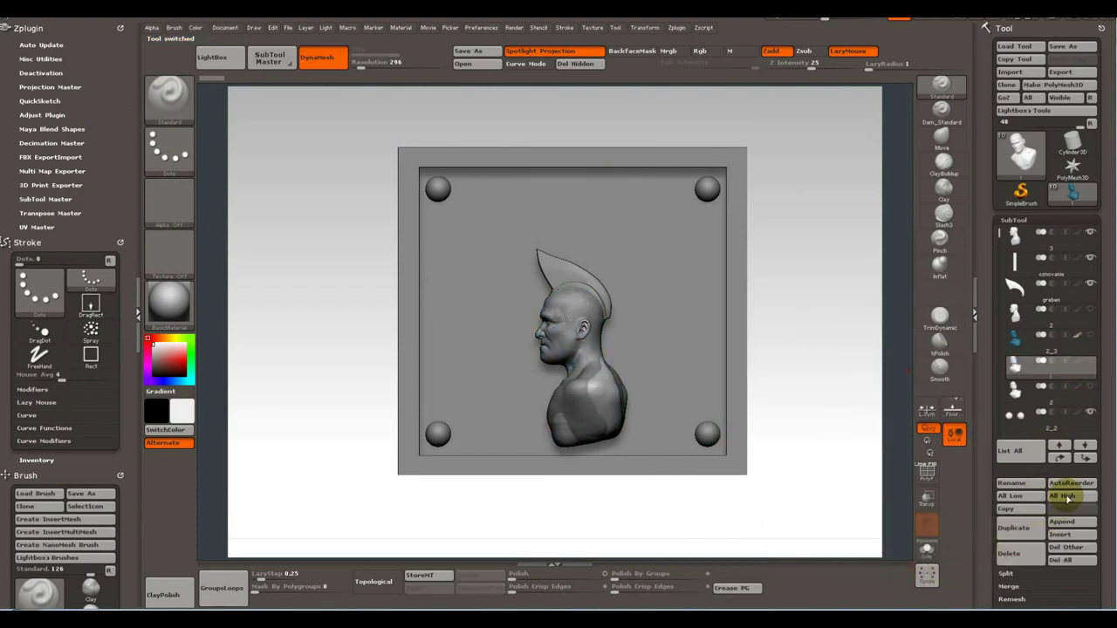
click(1074, 345)
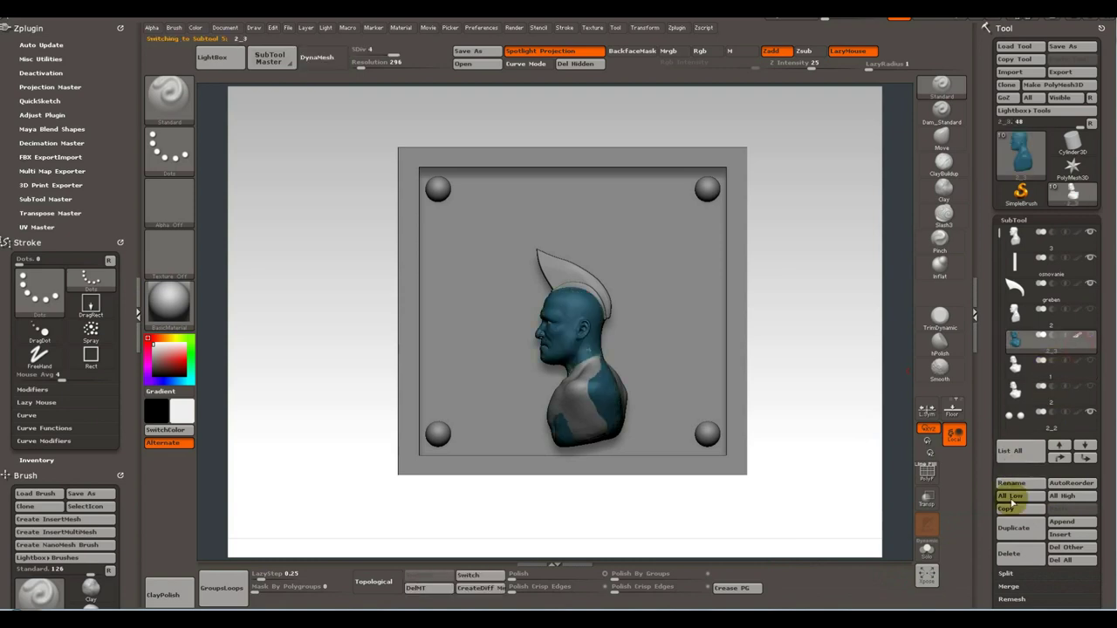
click(1030, 555)
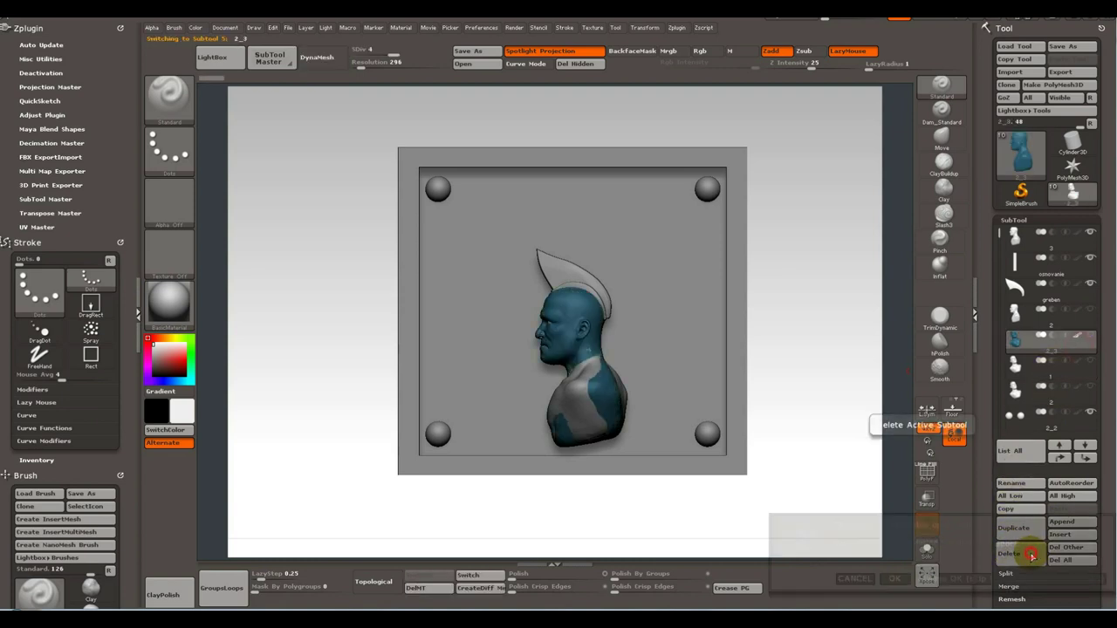
click(904, 577)
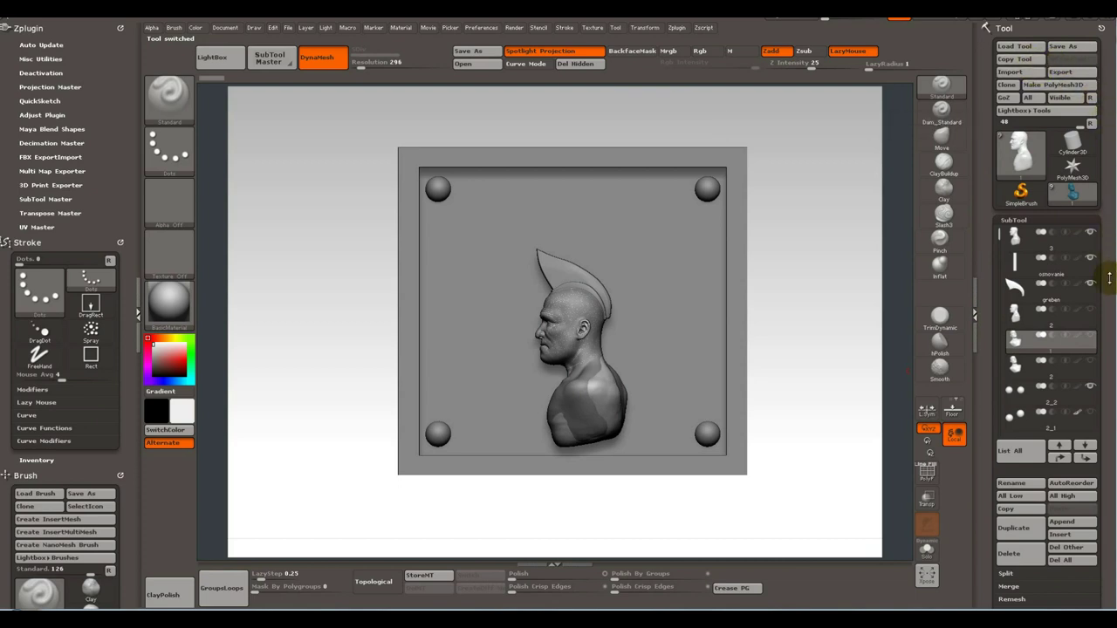
click(1085, 297)
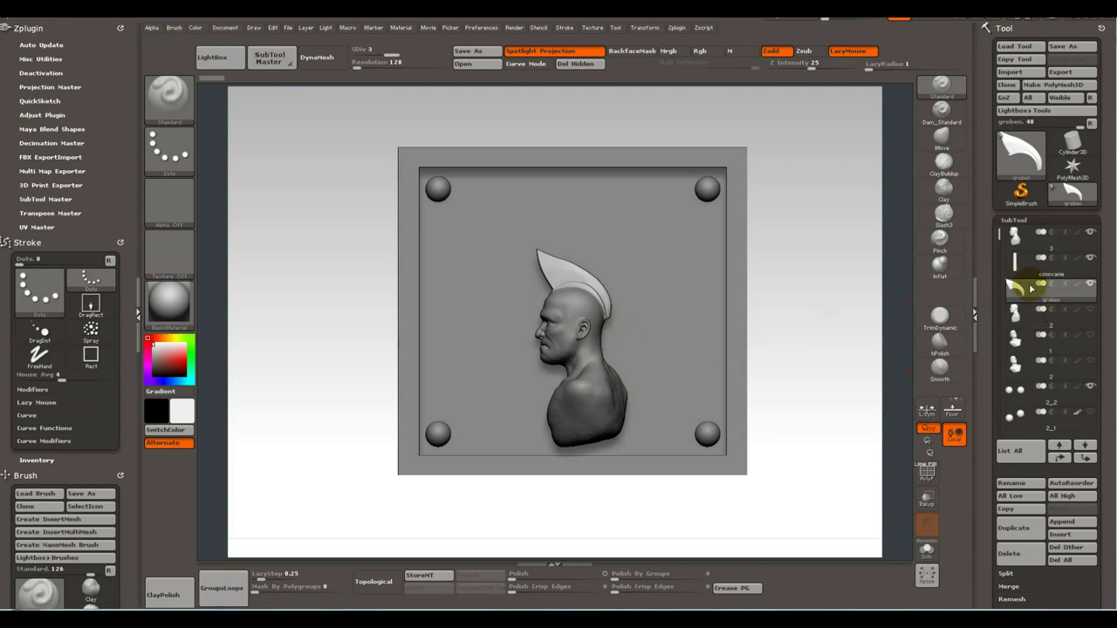
click(1076, 289)
mouse_move(1052, 262)
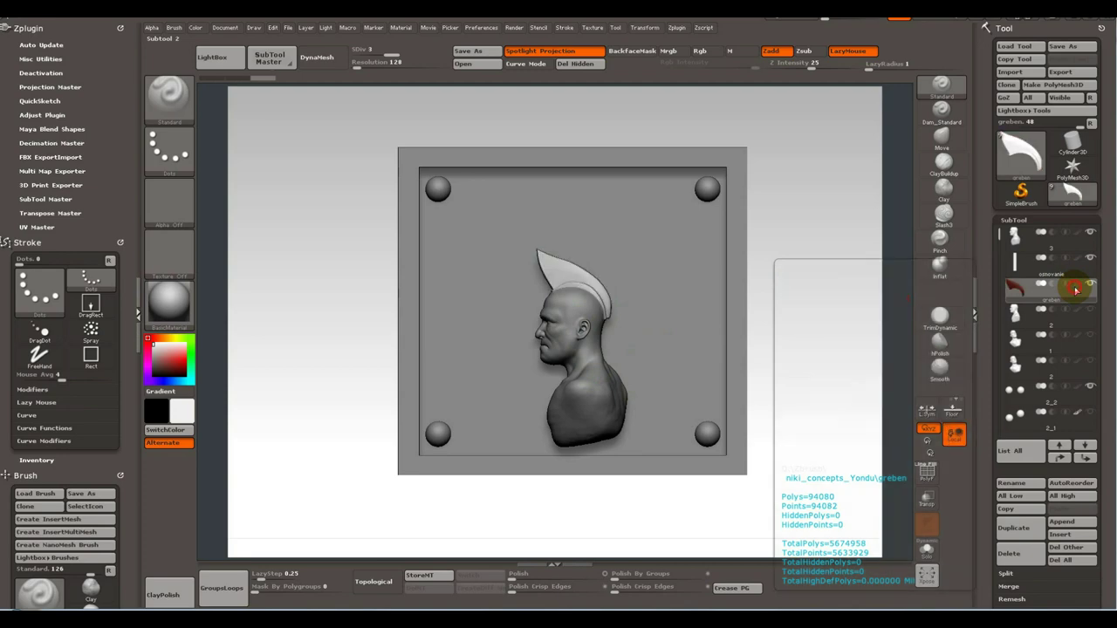
click(1079, 236)
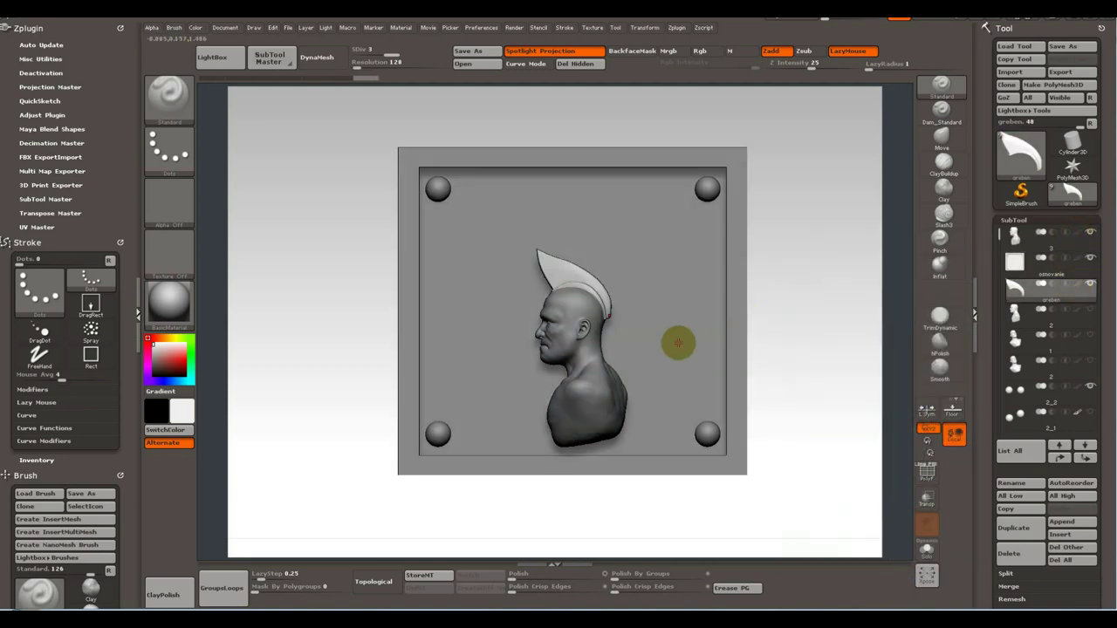
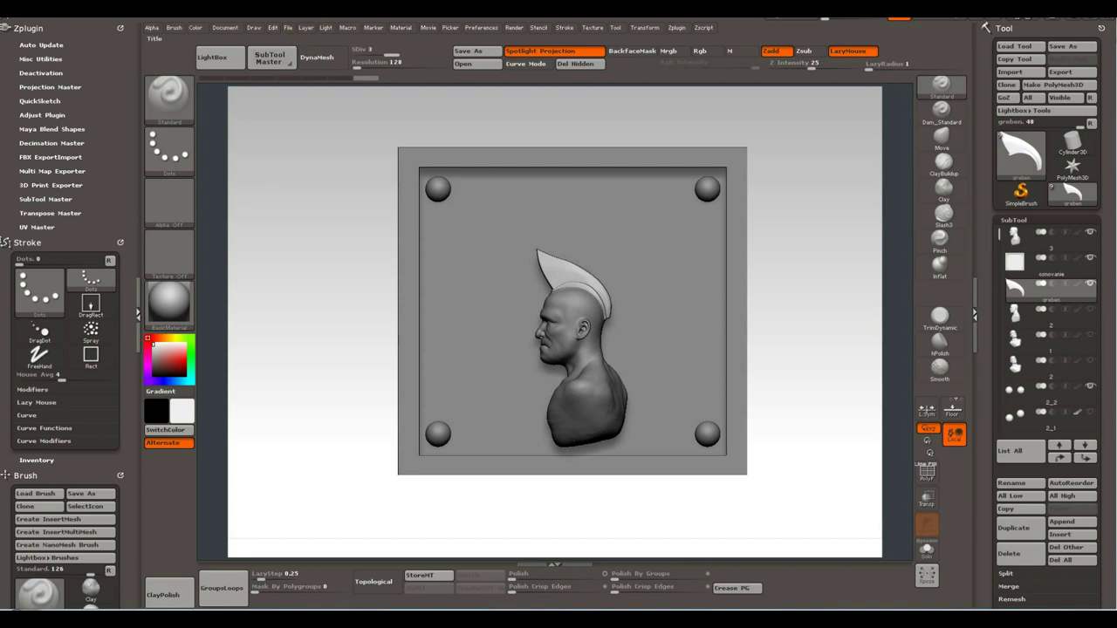
Save the current plaque tool as 3.ZTL, replacing the existing file.
click(1077, 50)
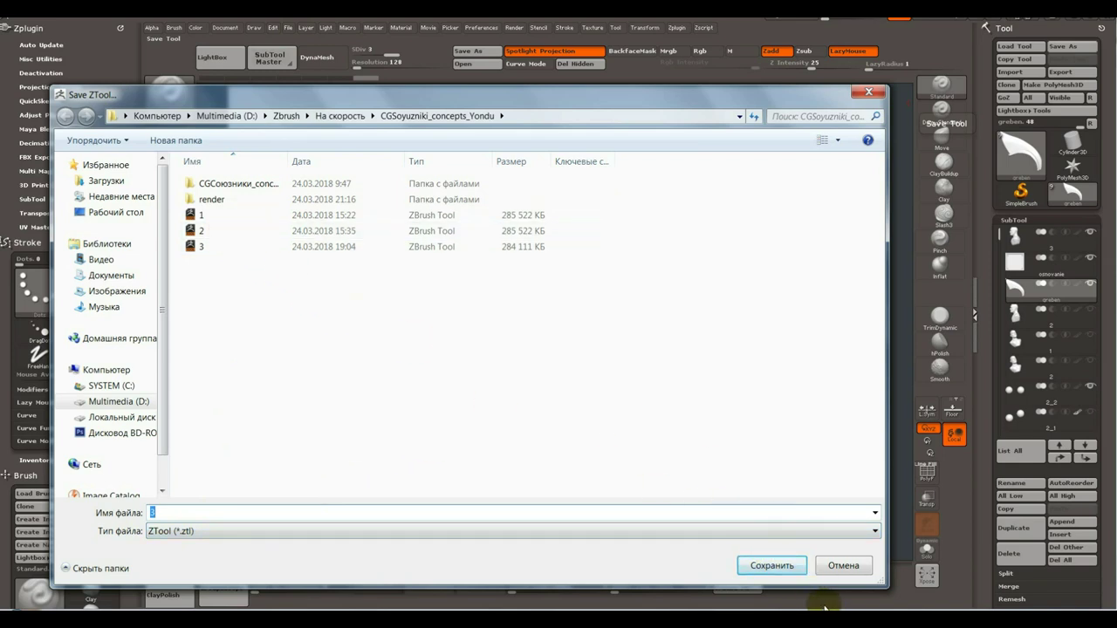
click(780, 571)
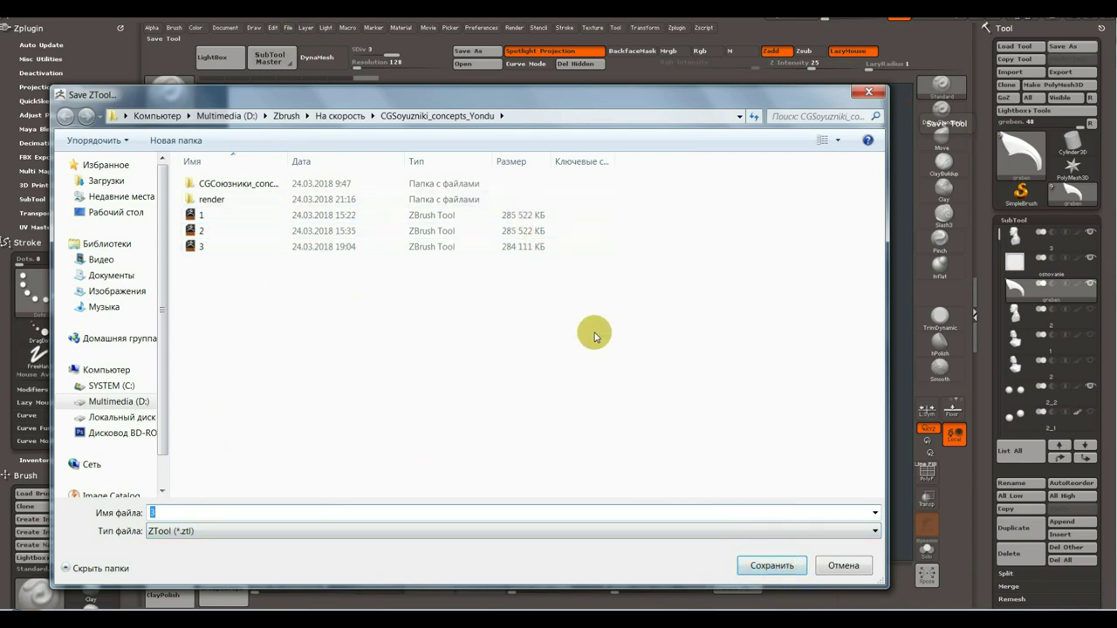
click(783, 576)
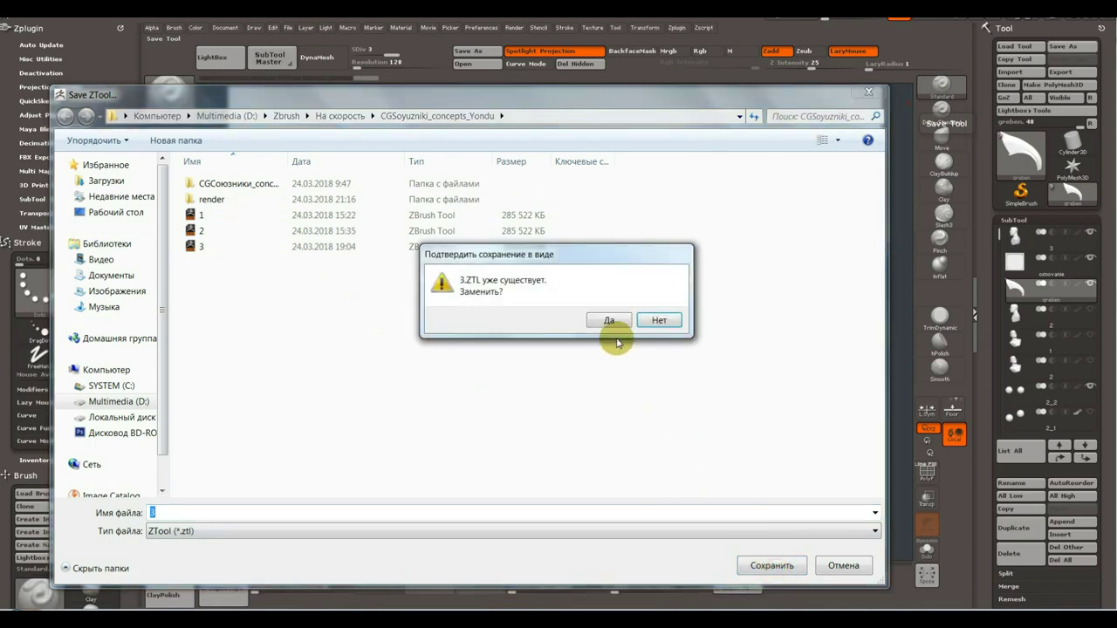
click(608, 322)
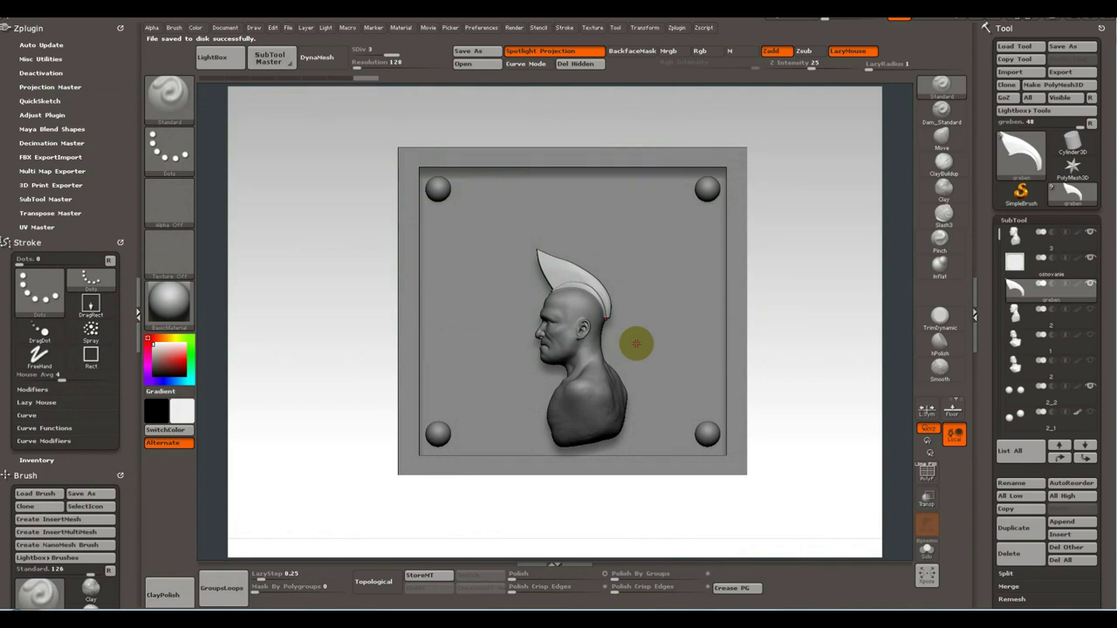
Move the osnovanie subtool below greben and try a transpose line on the model.
click(1083, 273)
click(1088, 458)
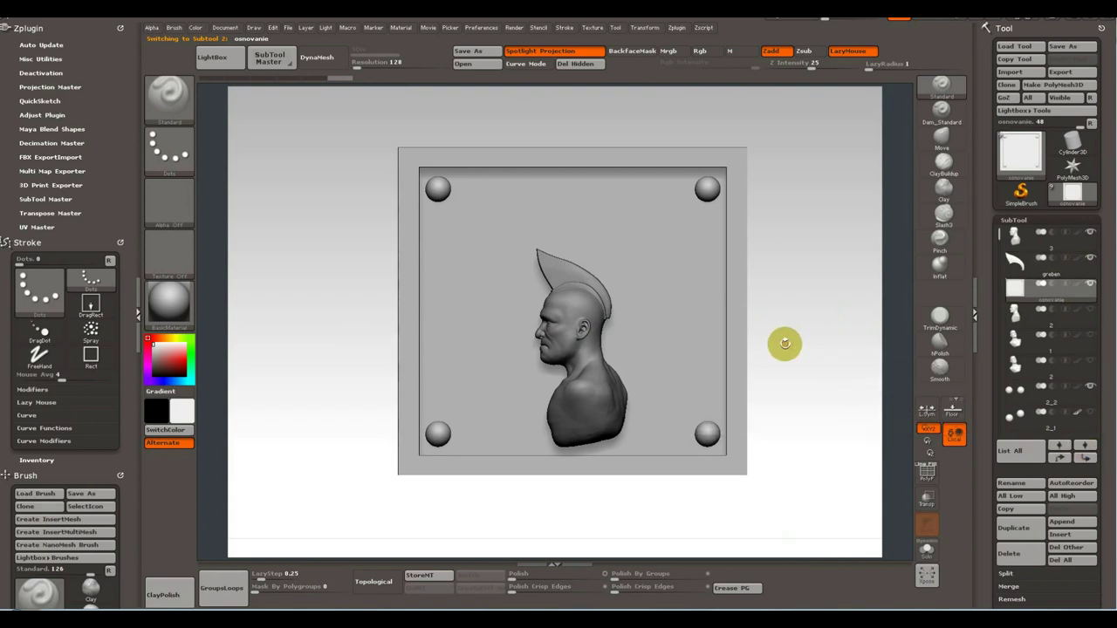
key(w)
drag(613, 256, 610, 137)
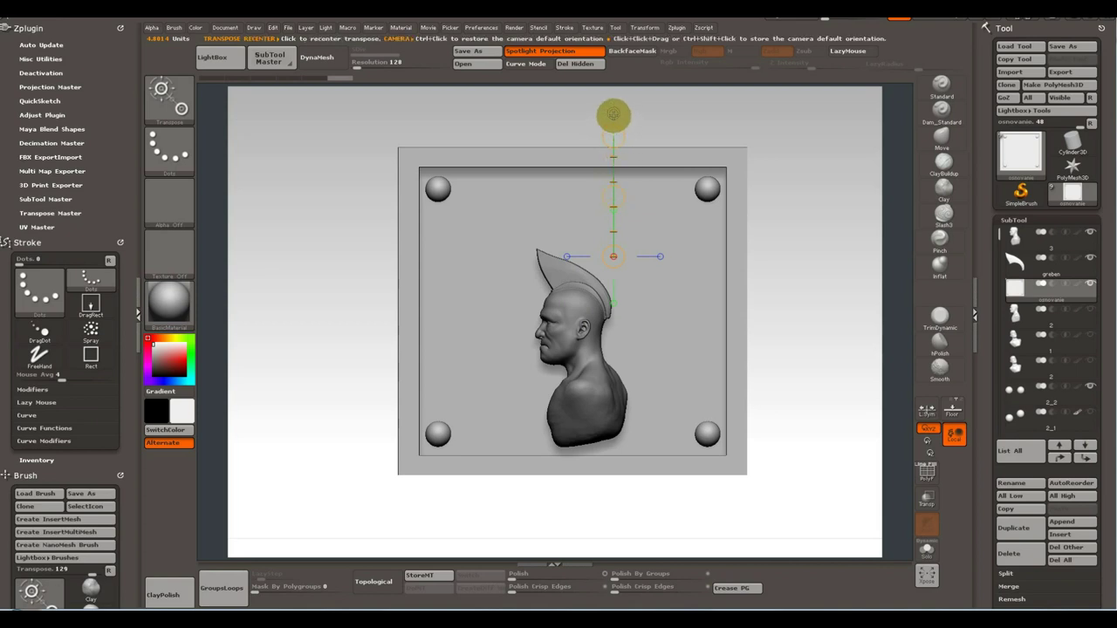
mouse_move(613, 161)
mouse_down()
mouse_move(571, 216)
mouse_move(570, 287)
mouse_up()
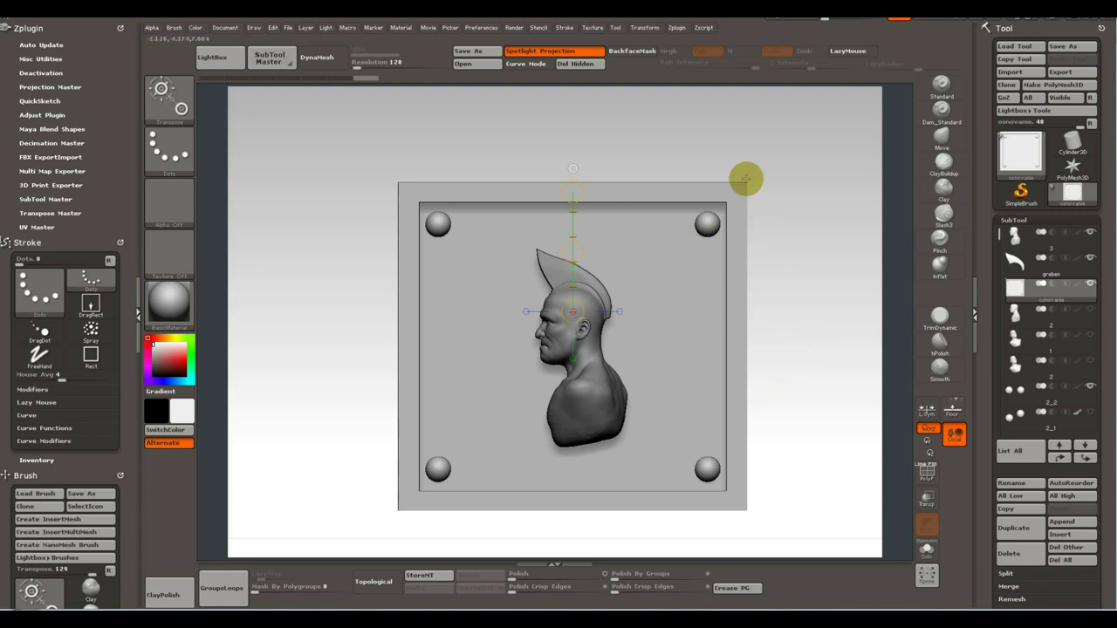
Undo the accidental plate change and return to the Standard brush and front view.
key(q)
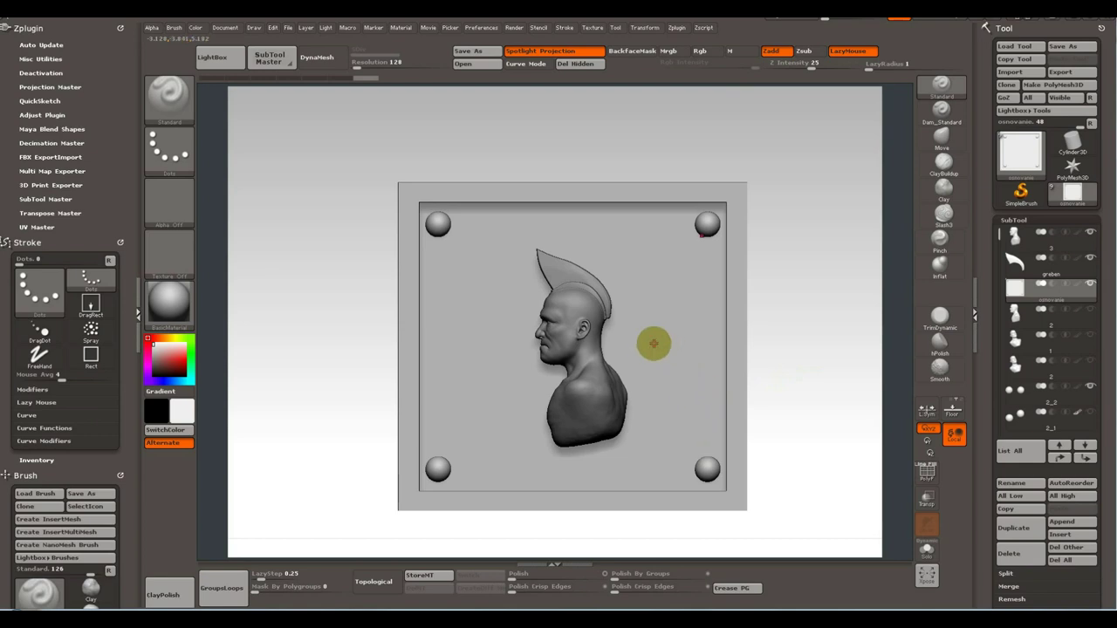
key(f)
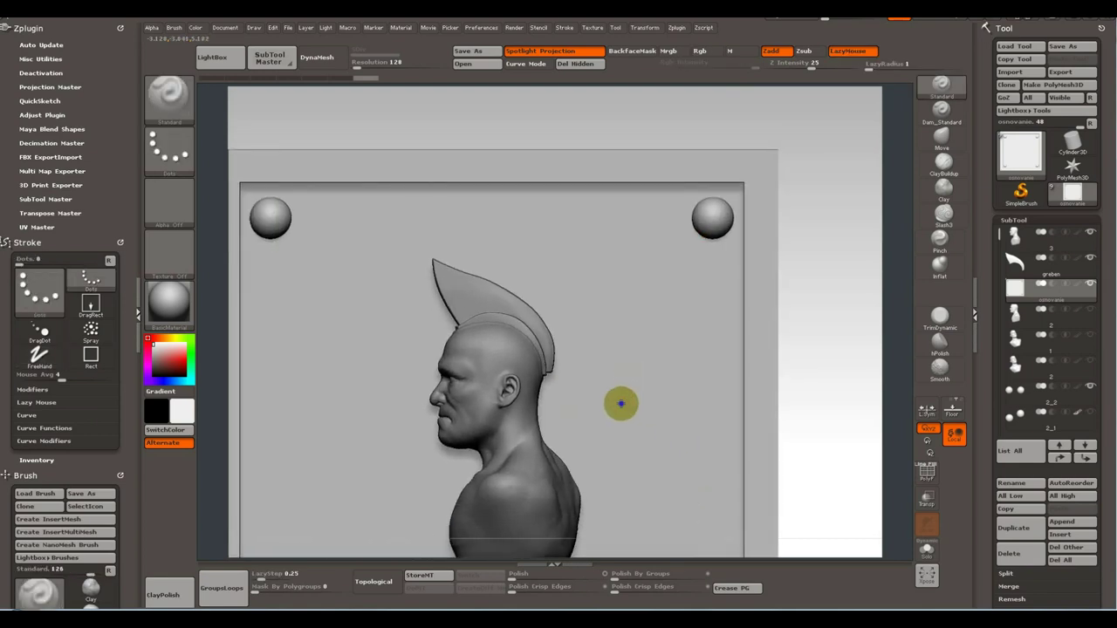
key(ctrl+z)
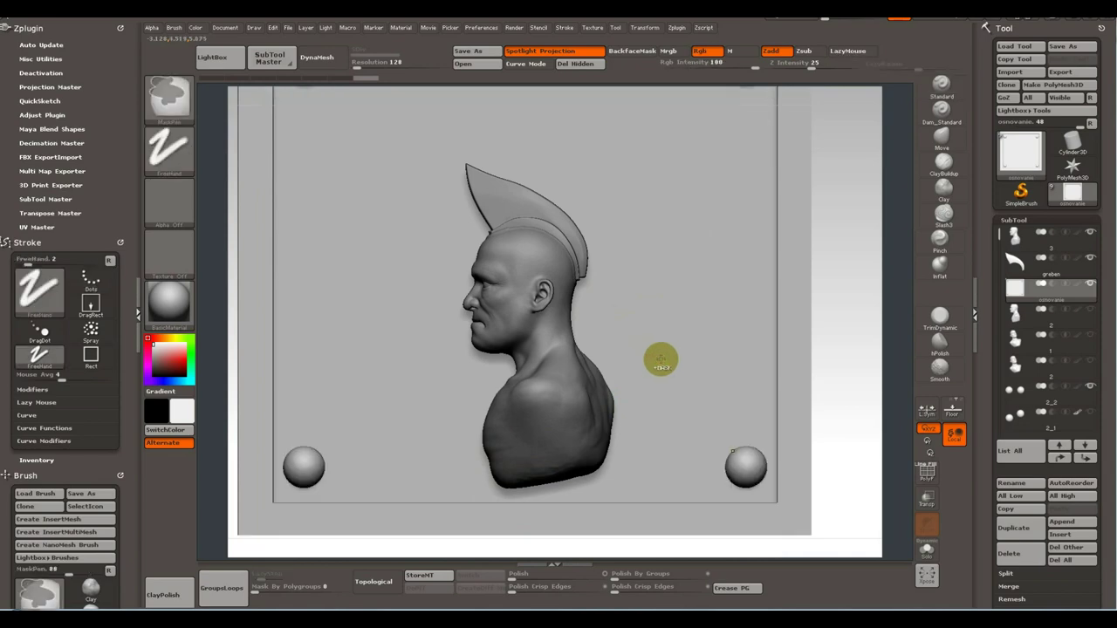
mouse_move(626, 322)
mouse_down()
mouse_move(672, 332)
mouse_move(660, 187)
mouse_move(663, 331)
mouse_move(629, 322)
mouse_up()
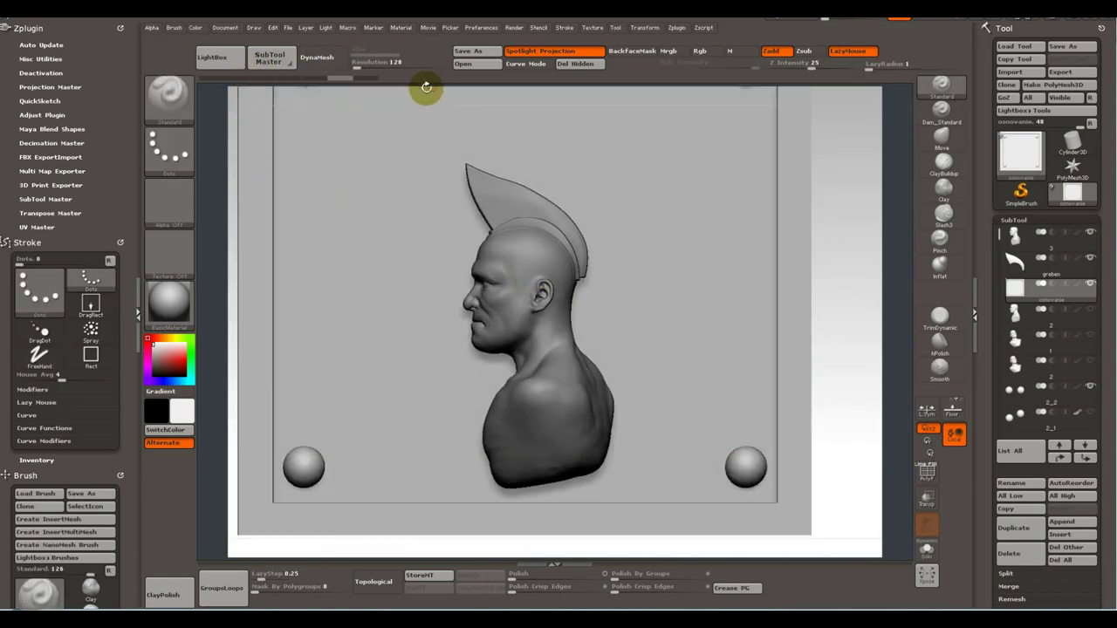
click(361, 77)
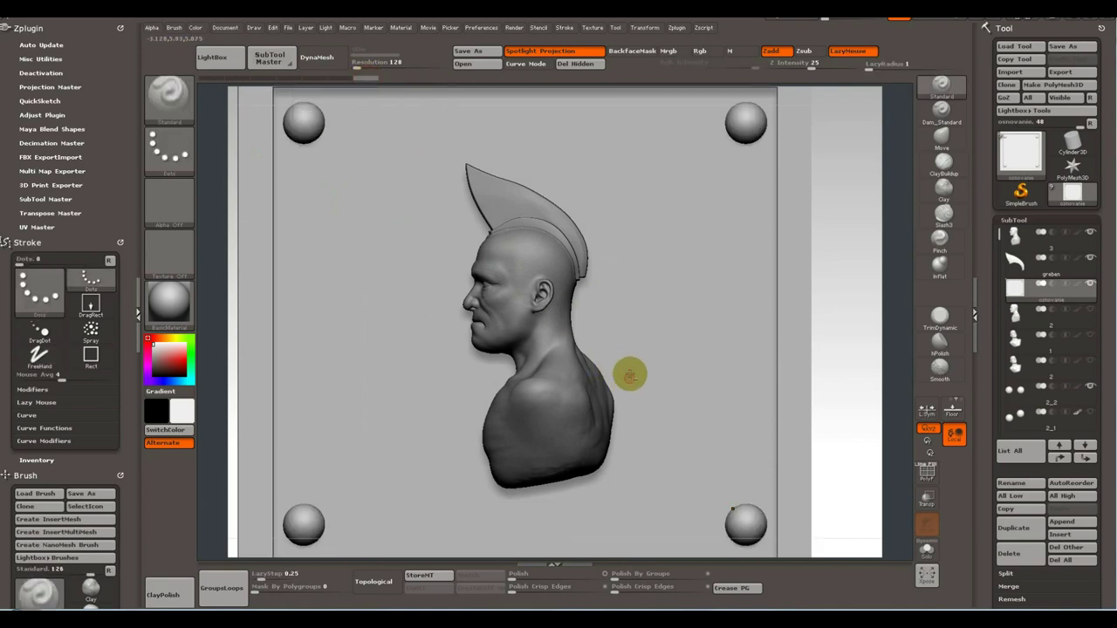
drag(628, 374, 616, 254)
mouse_move(673, 387)
mouse_down()
mouse_move(623, 311)
mouse_move(580, 310)
mouse_up()
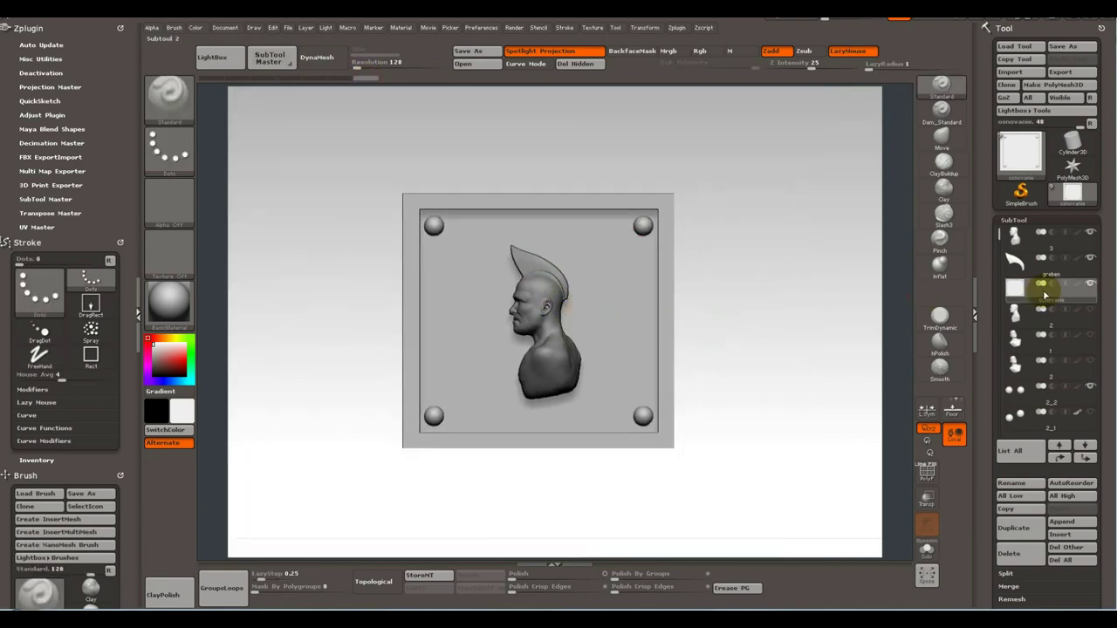
mouse_move(1052, 391)
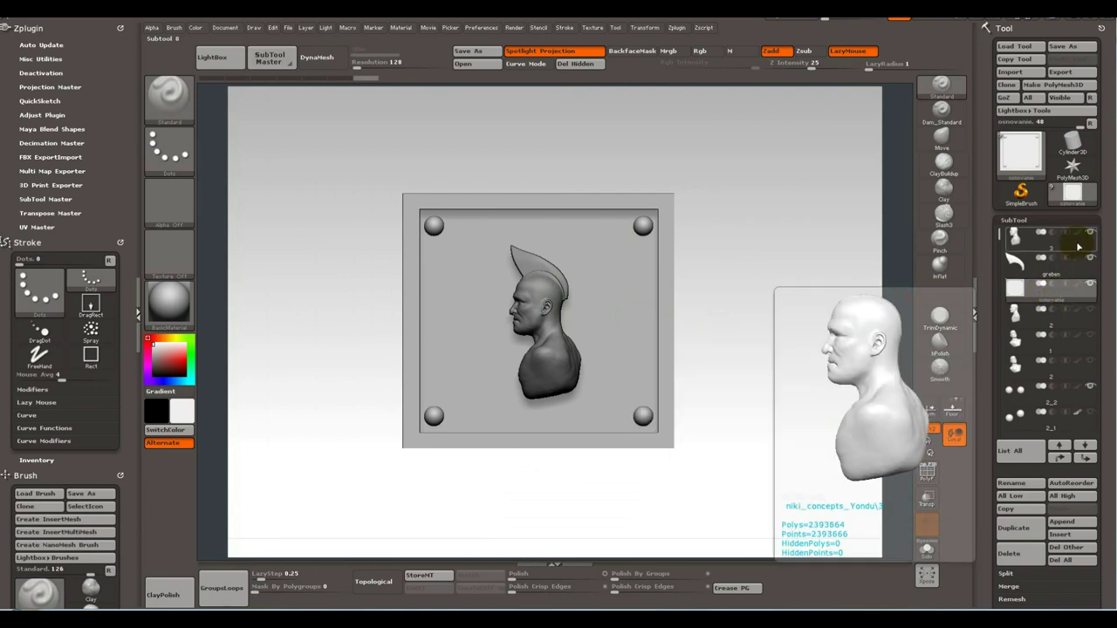
Move subtool 2_2 up three places to sit under the head, then reselect the head.
click(1072, 399)
click(1061, 458)
click(1061, 459)
click(1061, 459)
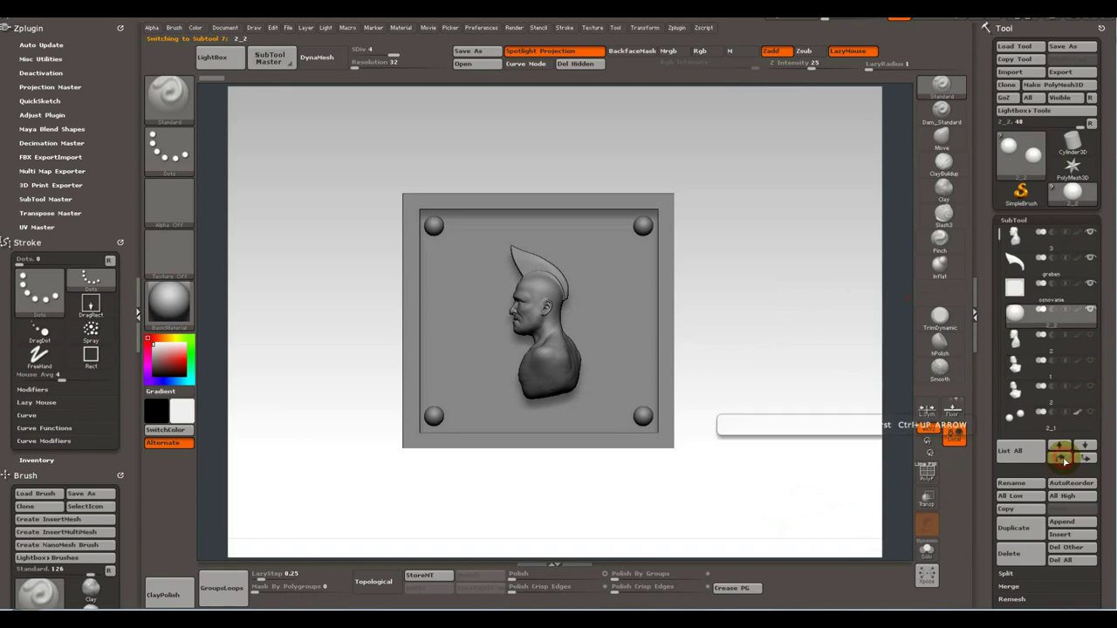
click(1061, 458)
click(1061, 458)
mouse_move(1064, 234)
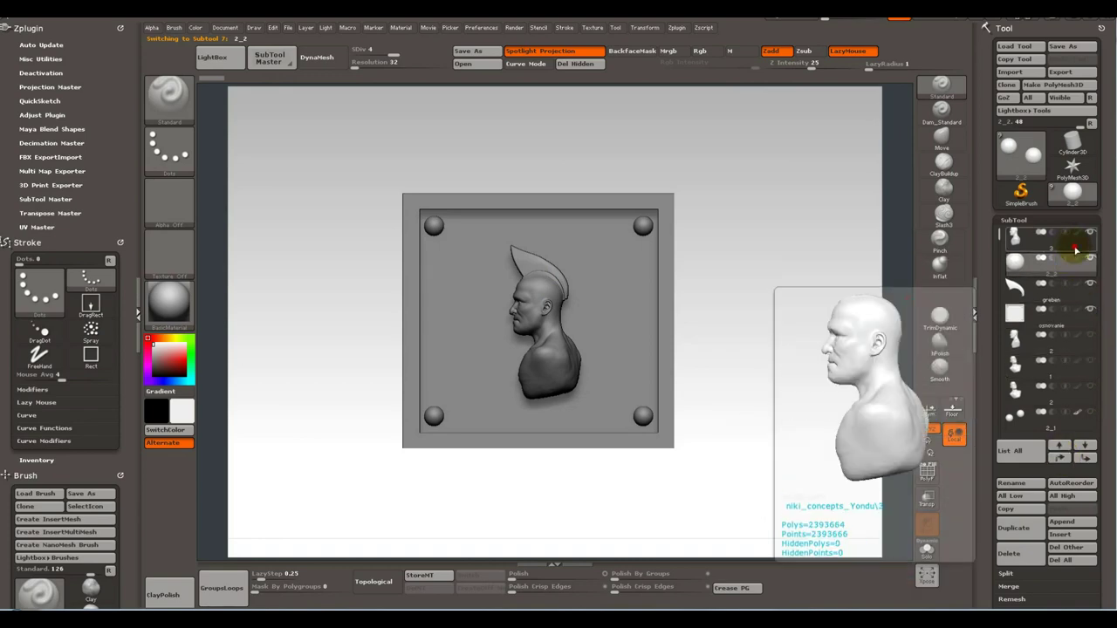
click(1076, 250)
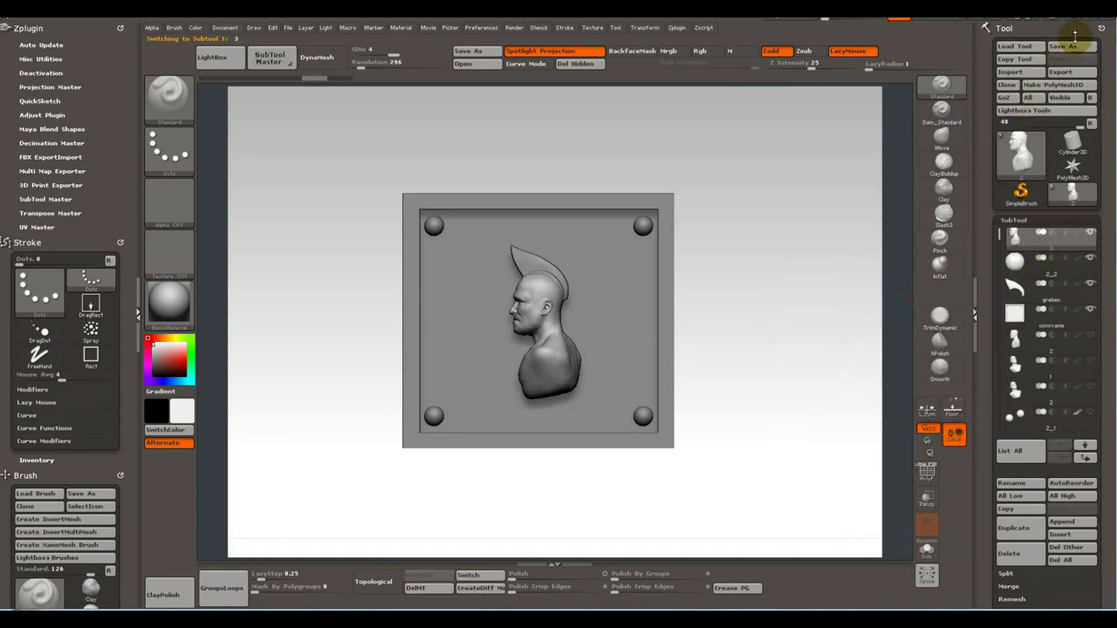
Save the tool over 3.ZTL again, confirming the replace.
click(1062, 45)
double_click(217, 248)
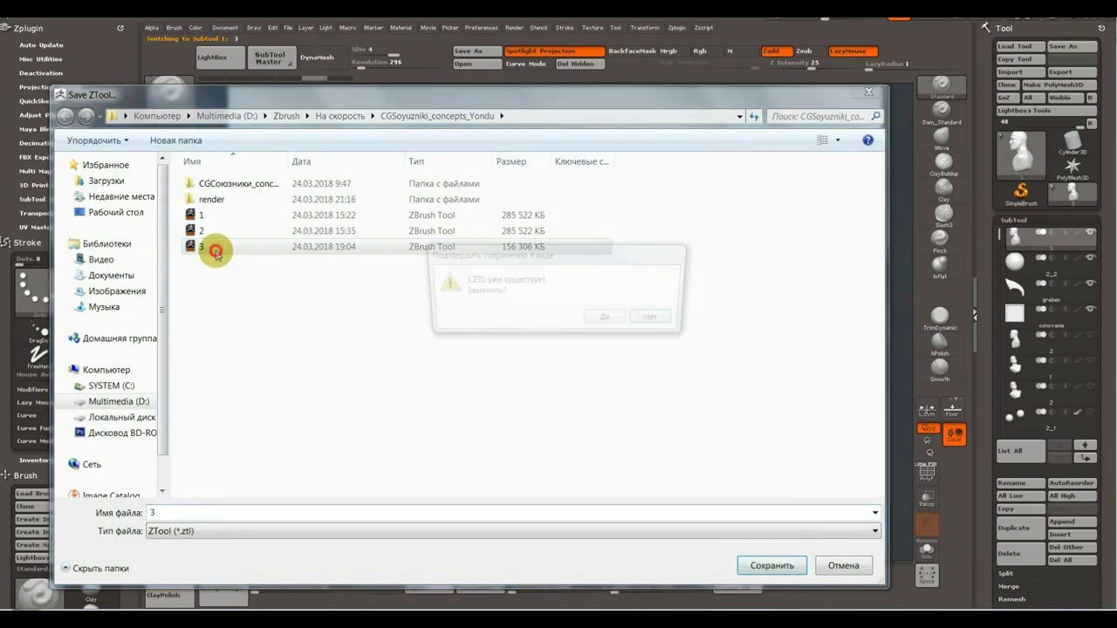
click(606, 320)
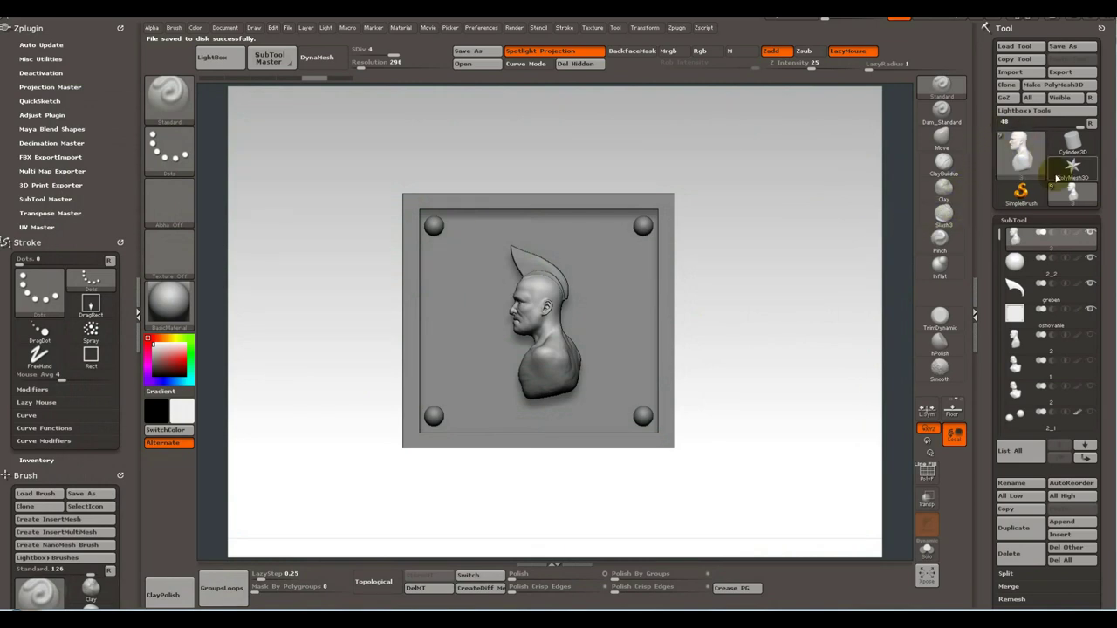
scroll(982, 407, down, 3)
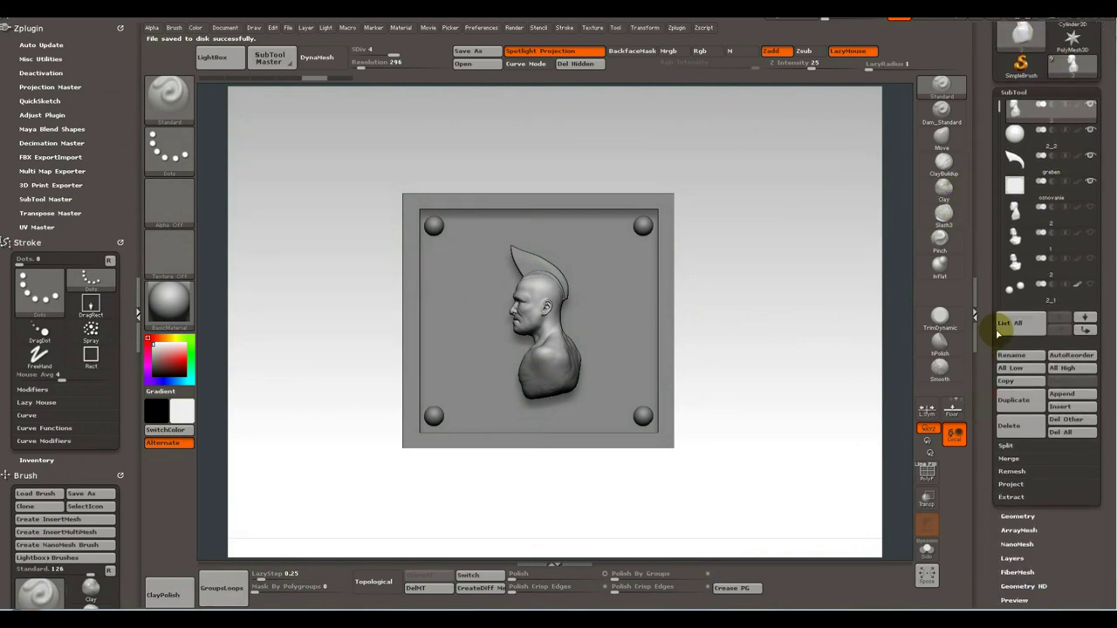
Merge the head down with the 2_2 subtool below it.
click(1009, 459)
click(1019, 472)
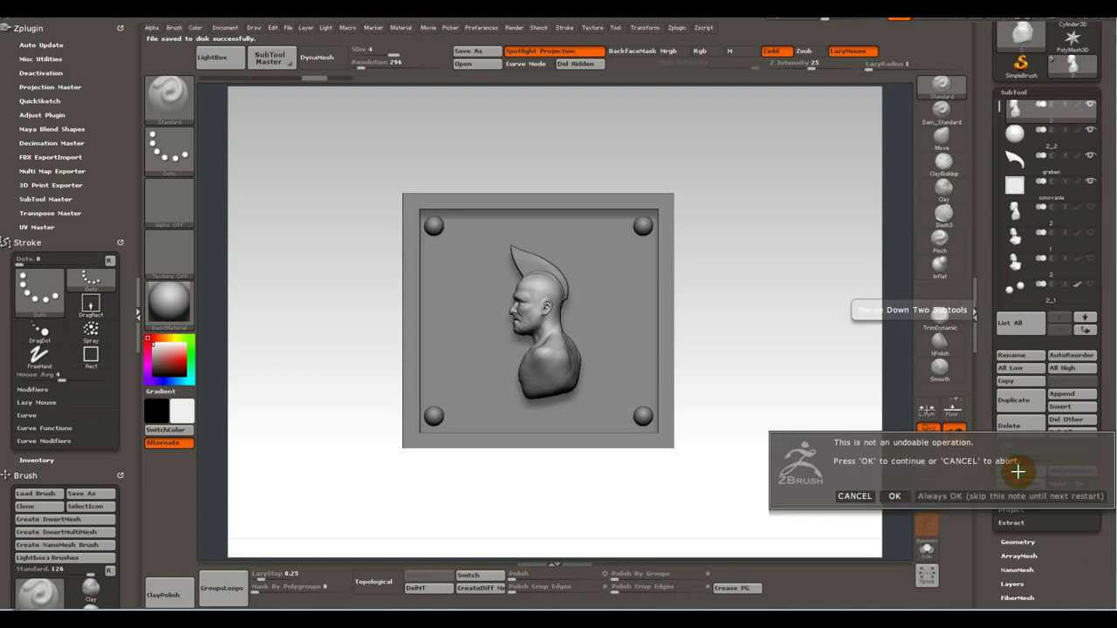
click(896, 494)
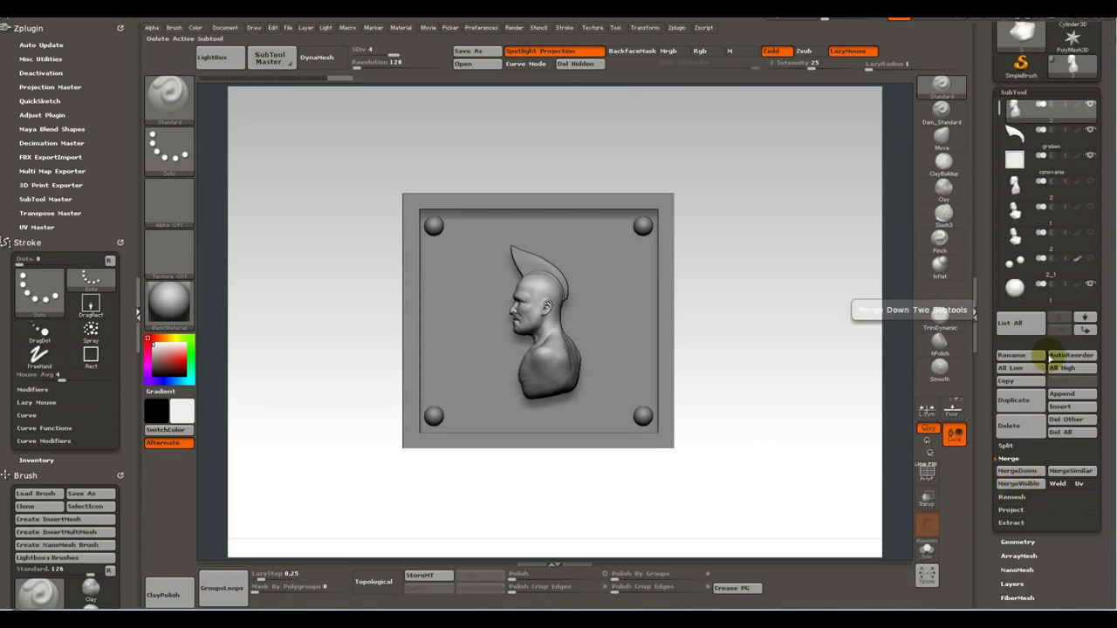
Check the greben mohawk's visibility, then merge it down into the head subtool.
click(1091, 104)
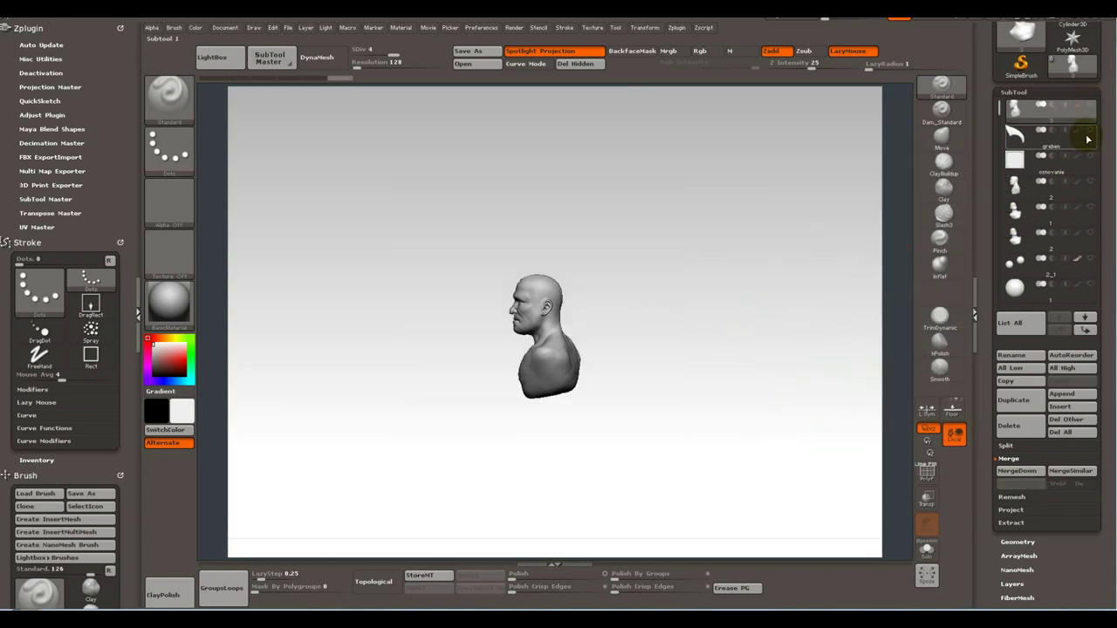
mouse_move(1047, 108)
click(1090, 130)
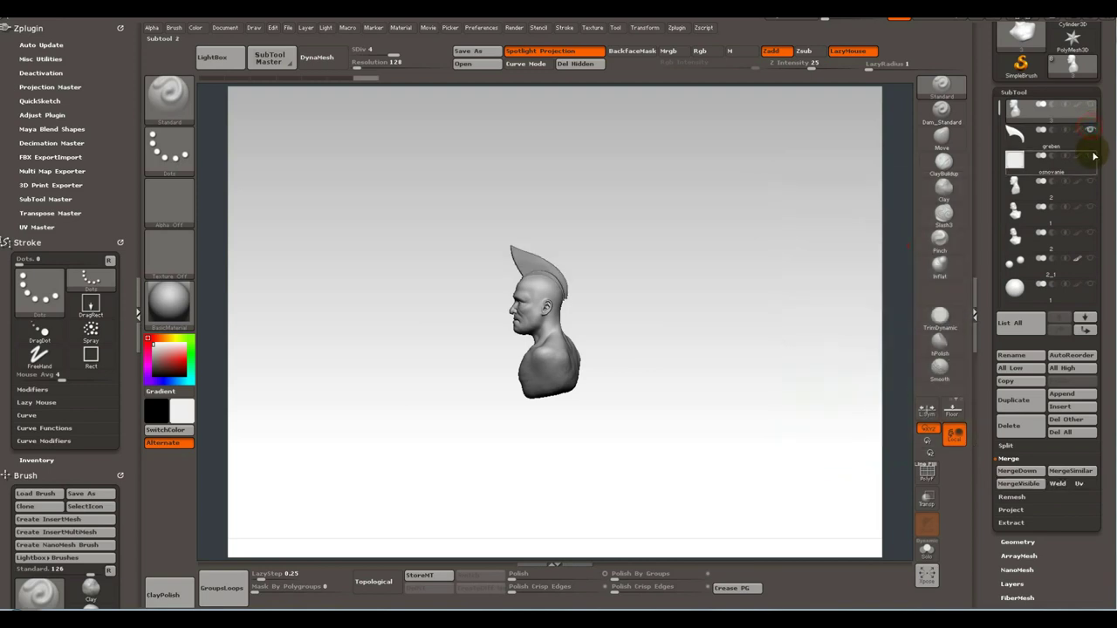
click(1082, 141)
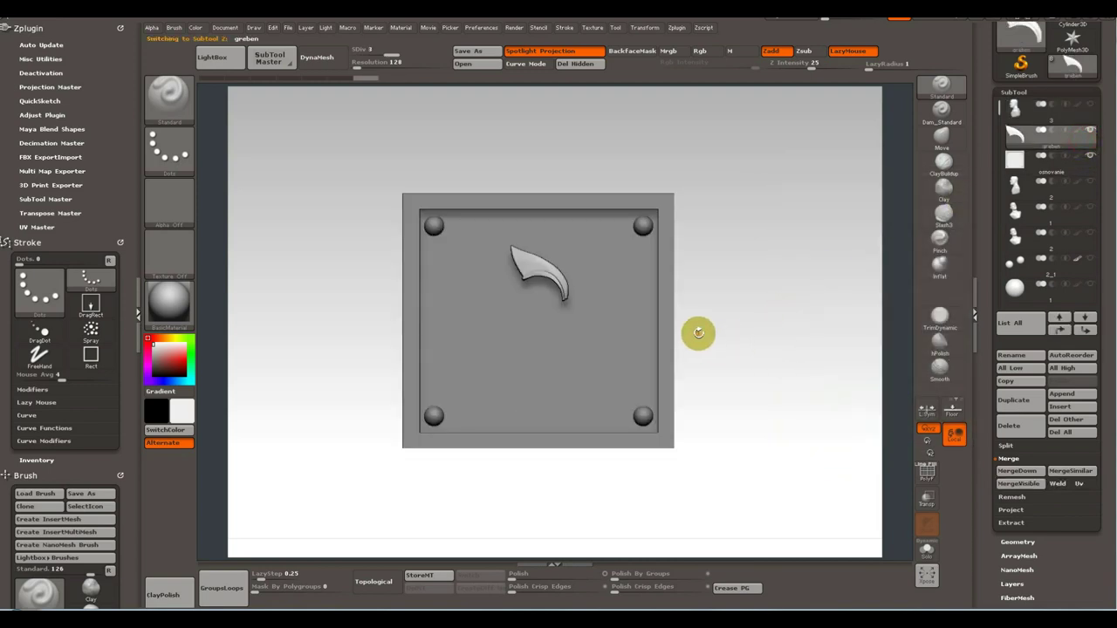
mouse_move(696, 332)
mouse_down()
mouse_move(716, 337)
mouse_move(672, 334)
mouse_up()
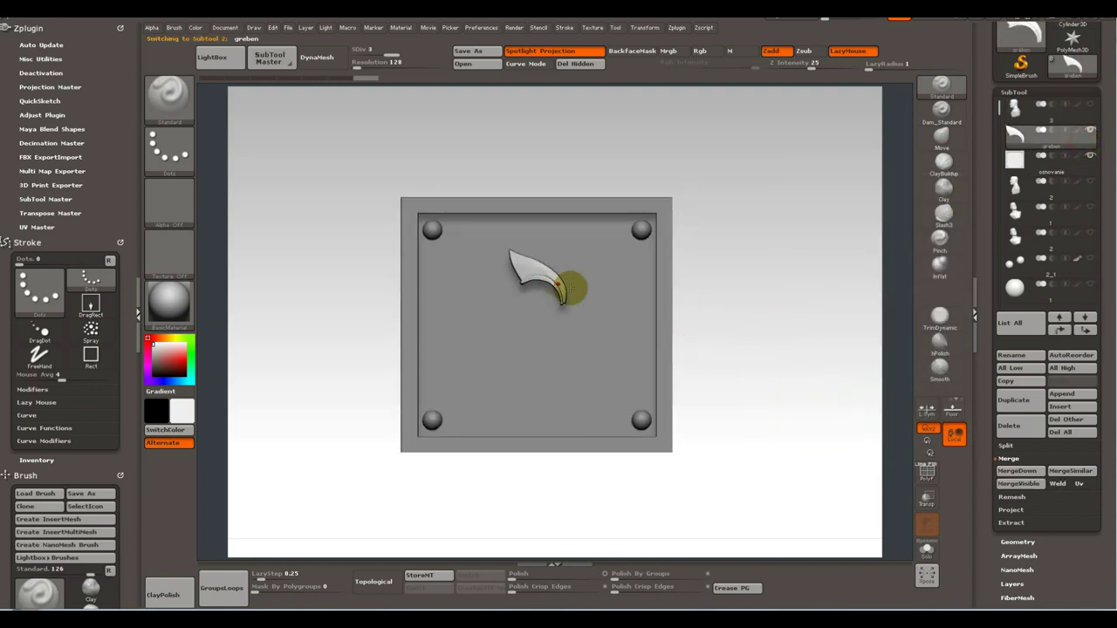
click(1083, 116)
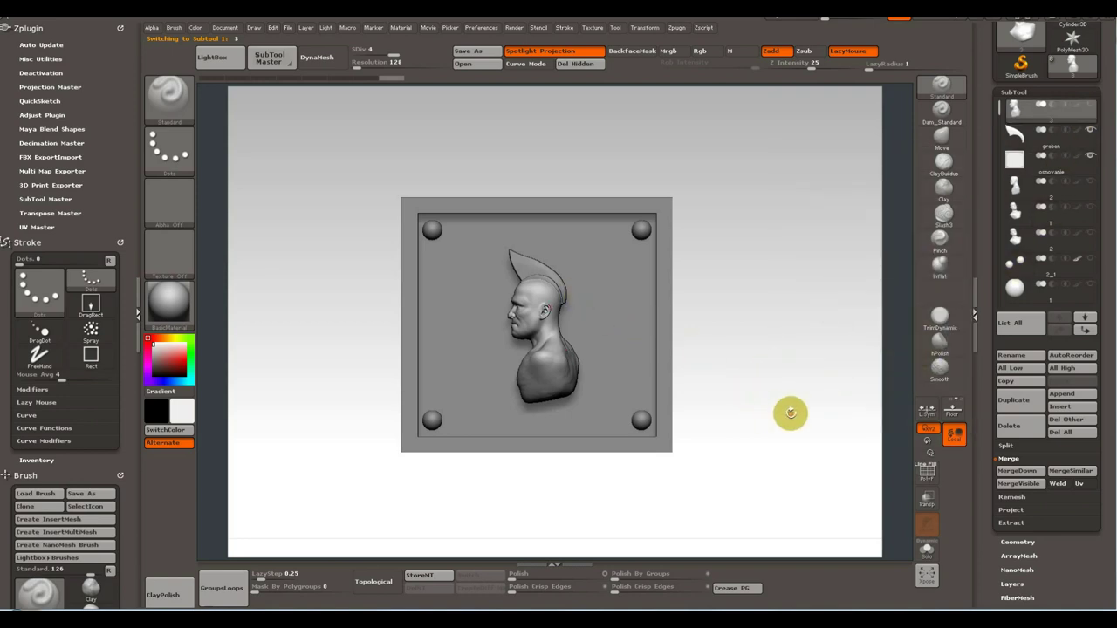
click(1018, 470)
click(890, 495)
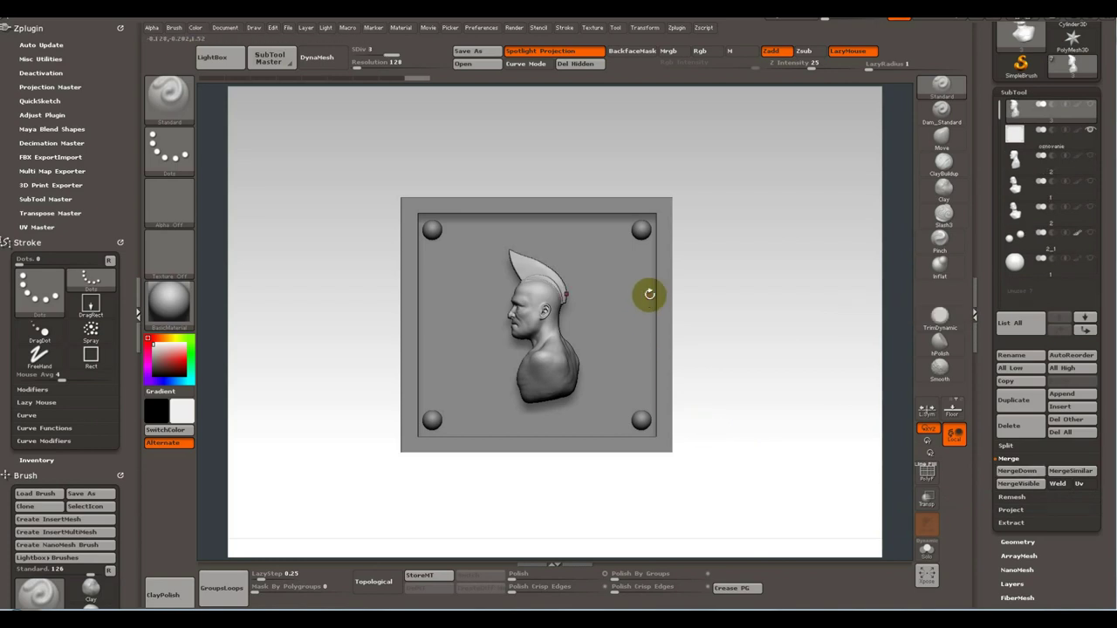
mouse_move(686, 349)
alt+mouse_down()
mouse_move(730, 349)
mouse_move(648, 327)
mouse_move(693, 332)
mouse_move(613, 379)
mouse_move(731, 347)
mouse_move(700, 327)
alt+mouse_up()
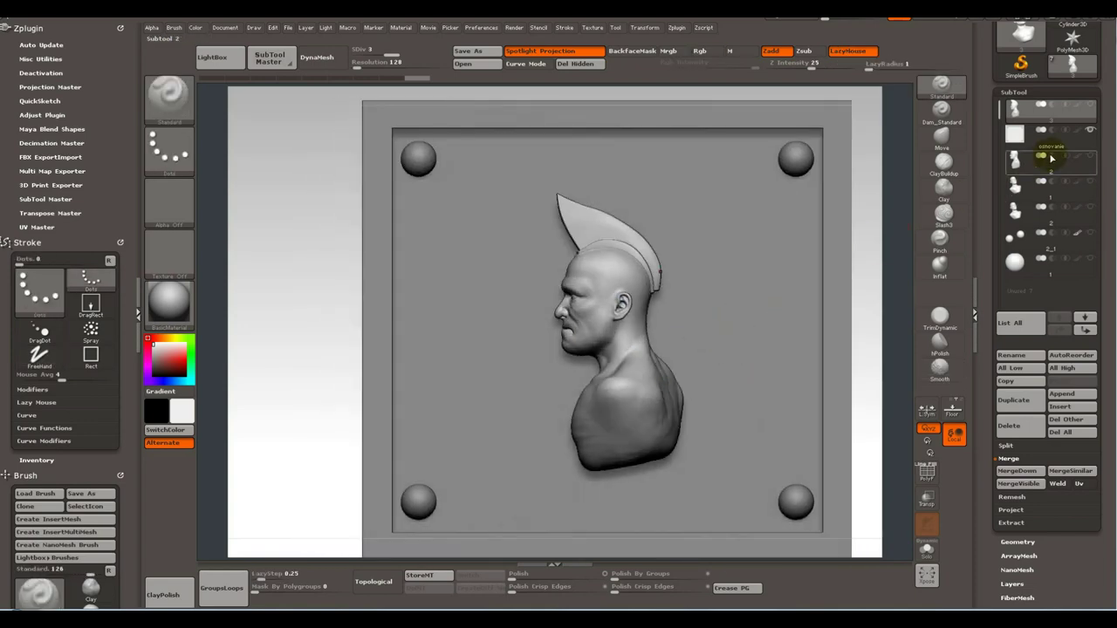
Select the bust subtool and lay a transpose line across it.
click(1090, 131)
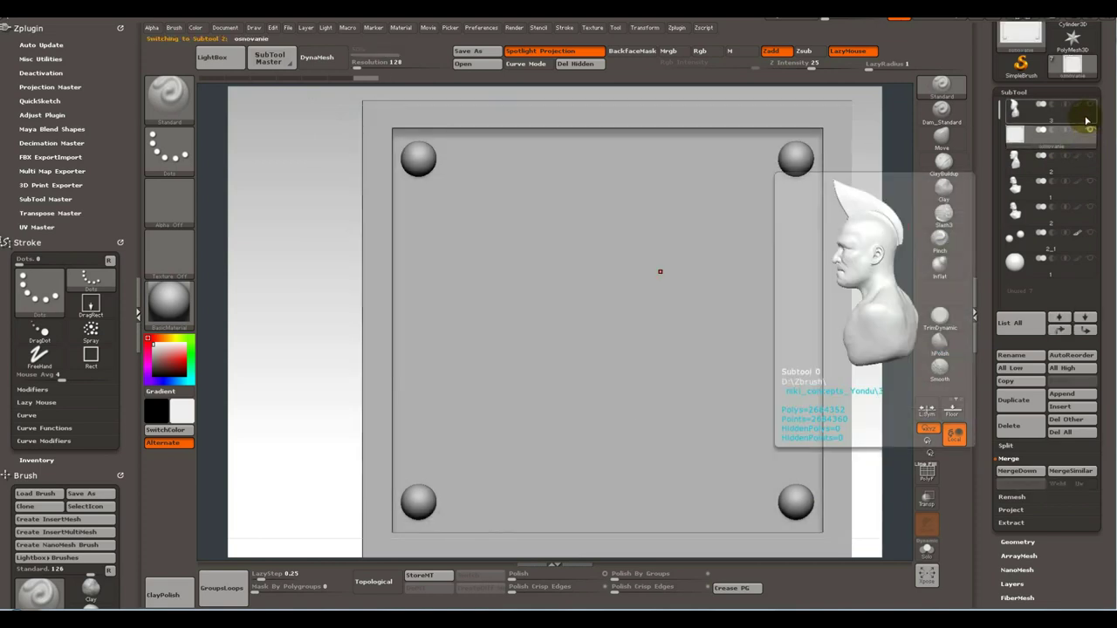
click(1078, 116)
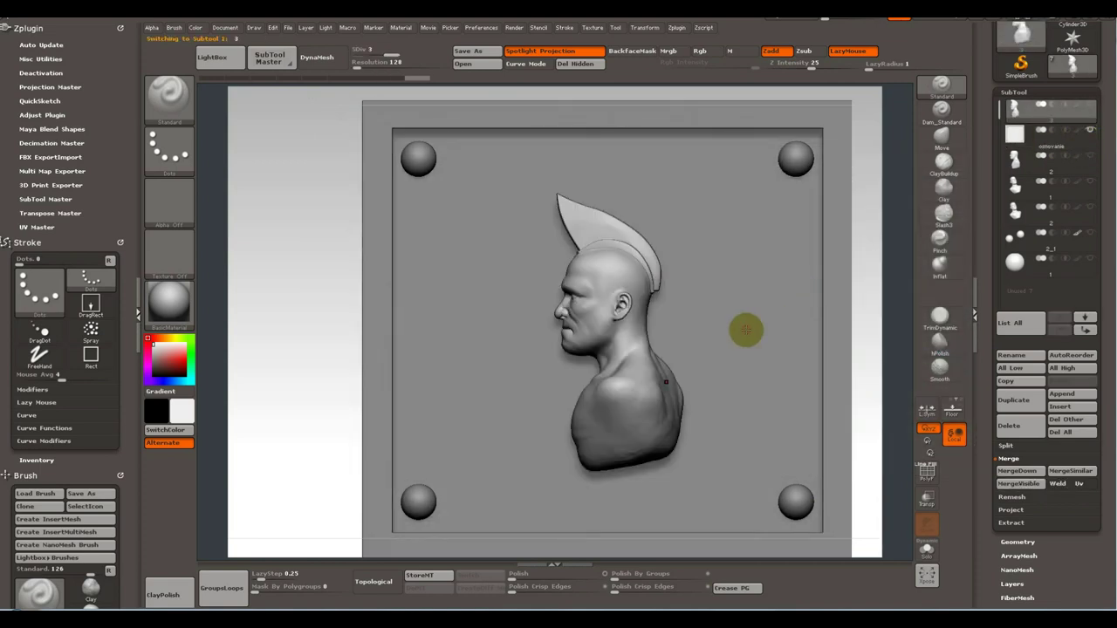
key(w)
key(f)
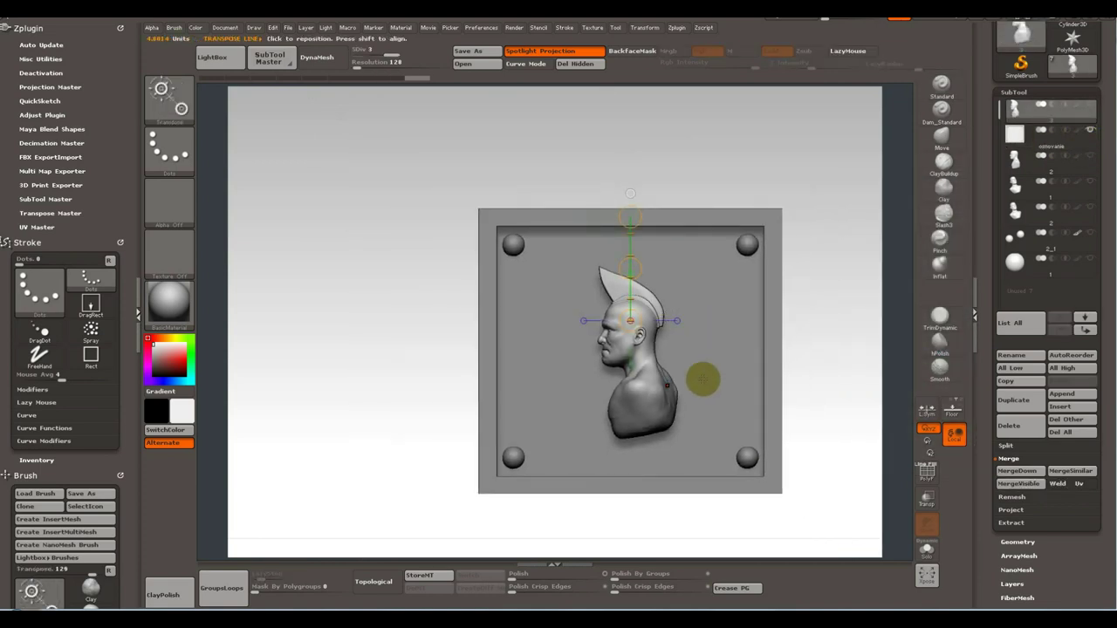
alt+right_drag(702, 379, 671, 358)
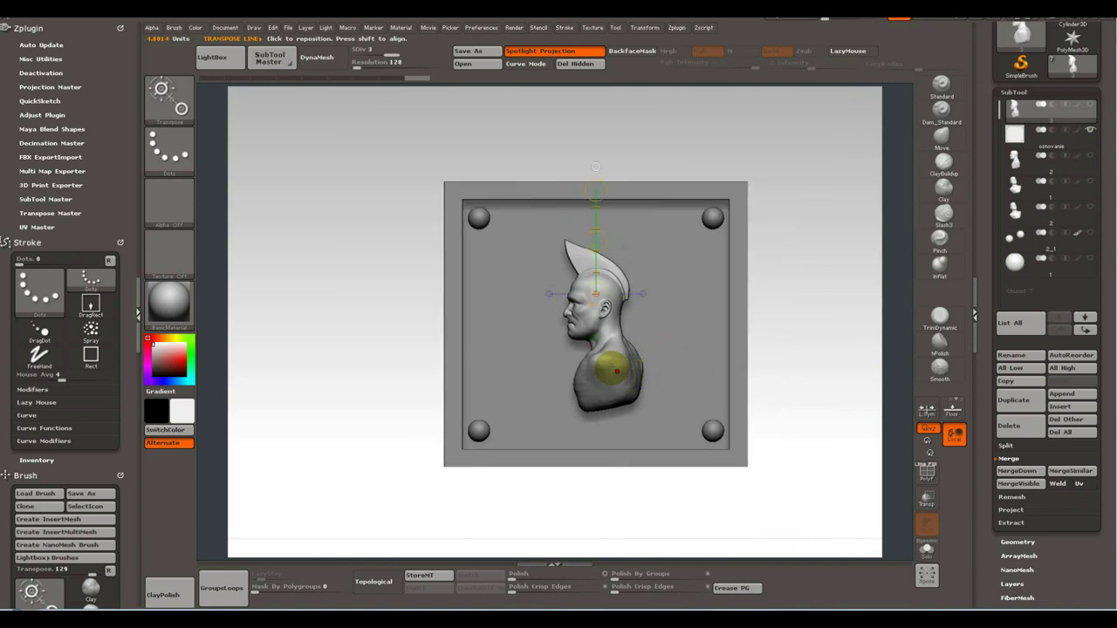
drag(607, 365, 723, 363)
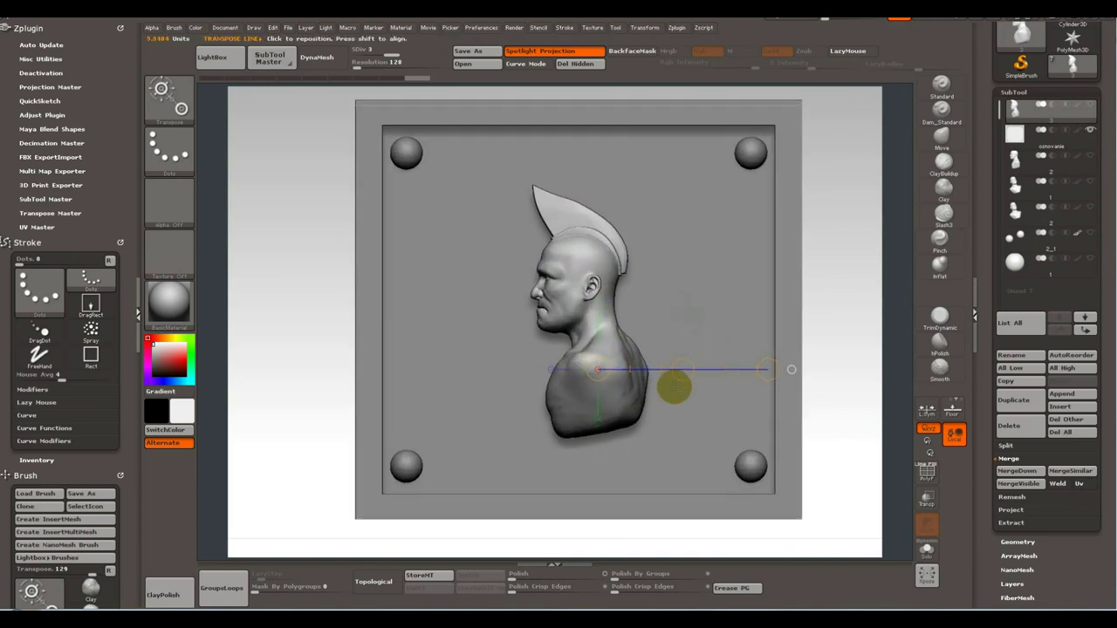
alt+right_drag(685, 312, 673, 404)
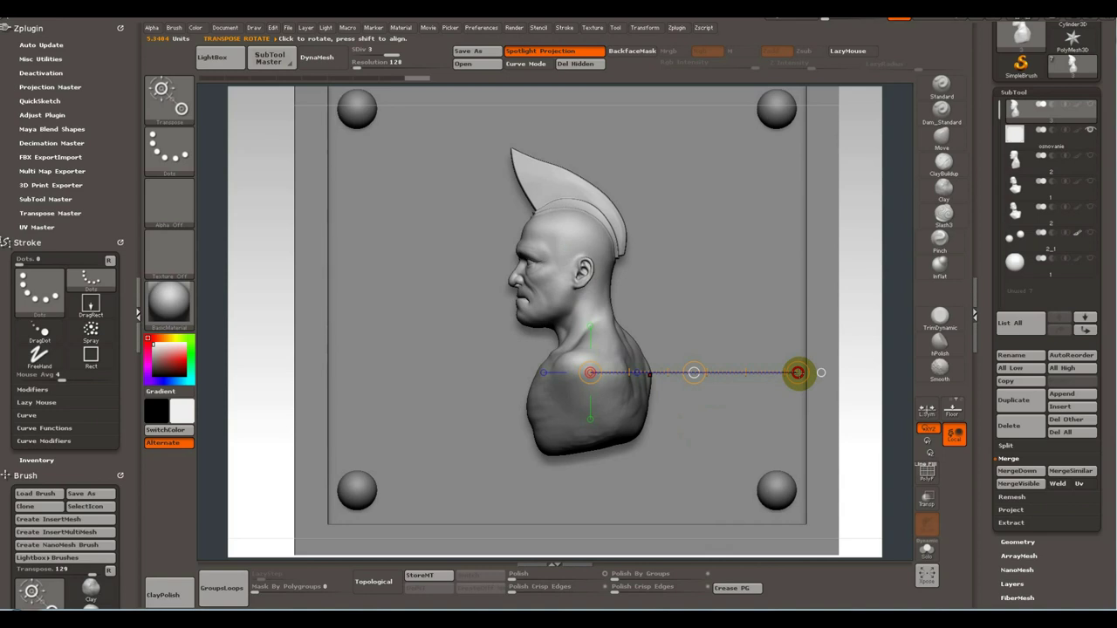
key(q)
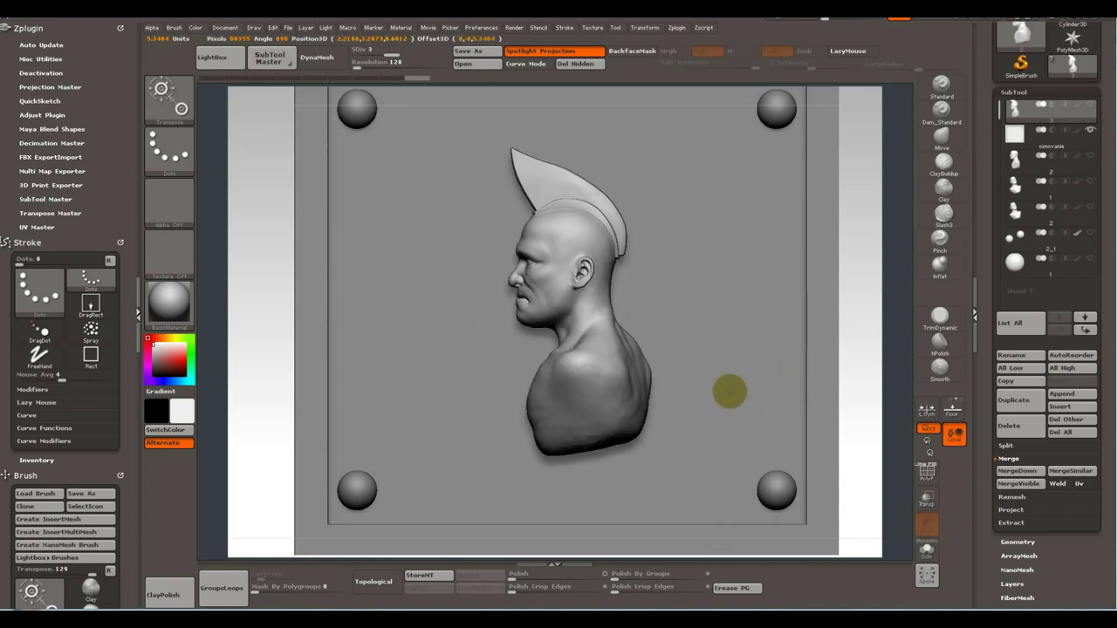
key(r)
Undo the recent shifts and reshaping of the bust with repeated Ctrl+Z.
key(q)
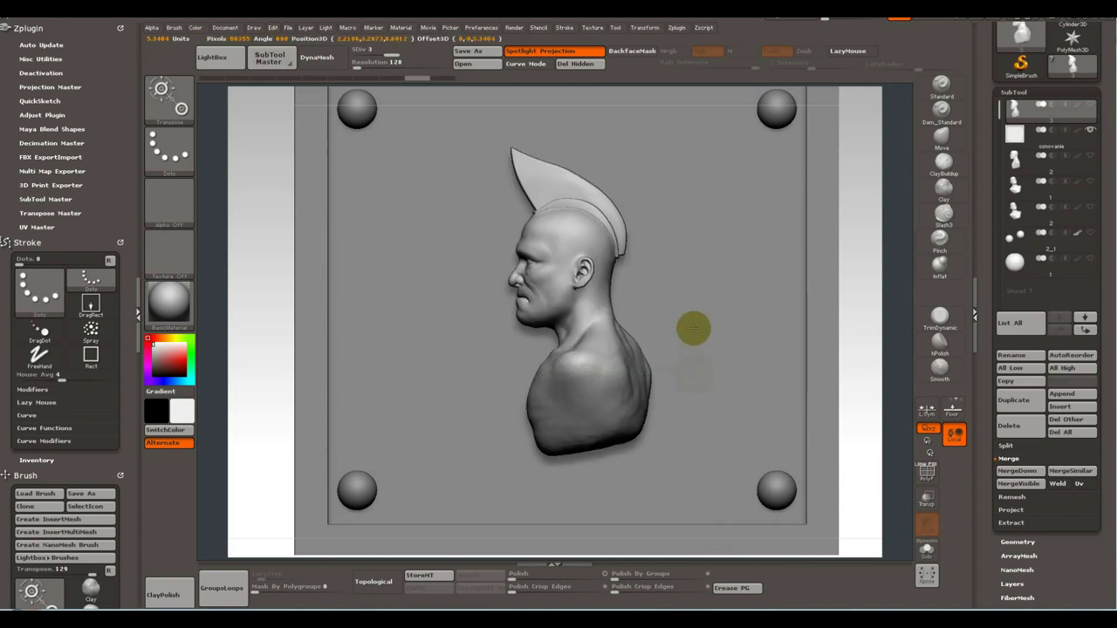
key(ctrl+z)
key(ctrl+z)
key(ctrl+z)
key(ctrl+z)
key(ctrl+z)
key(ctrl+z)
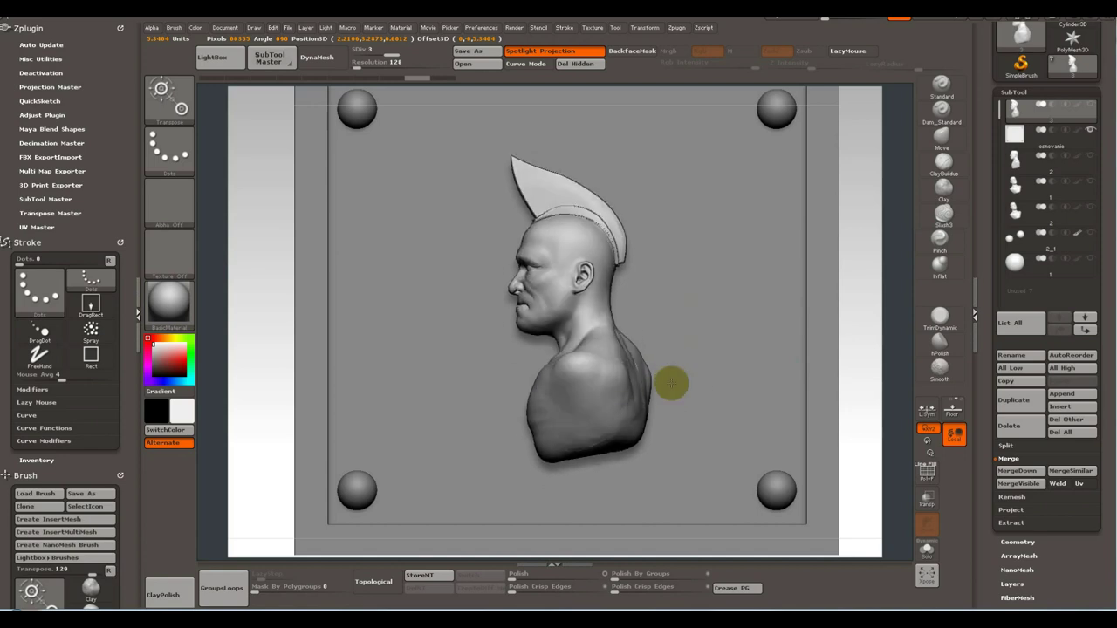
key(ctrl+z)
key(w)
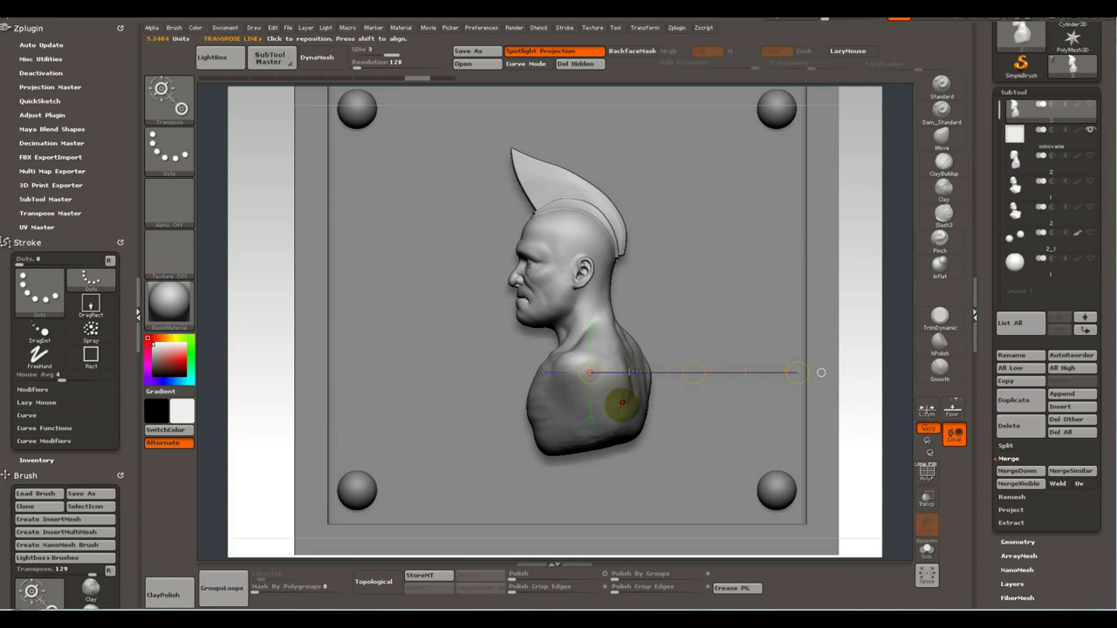
key(q)
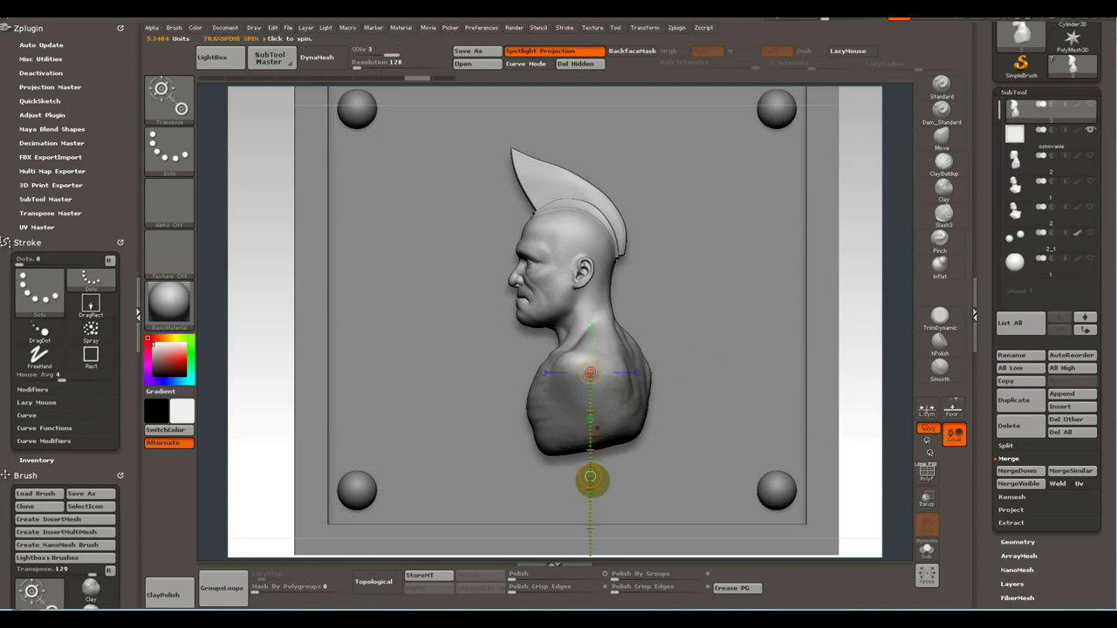
key(ctrl+z)
key(ctrl+z)
key(ctrl+z)
key(ctrl+z)
key(ctrl+z)
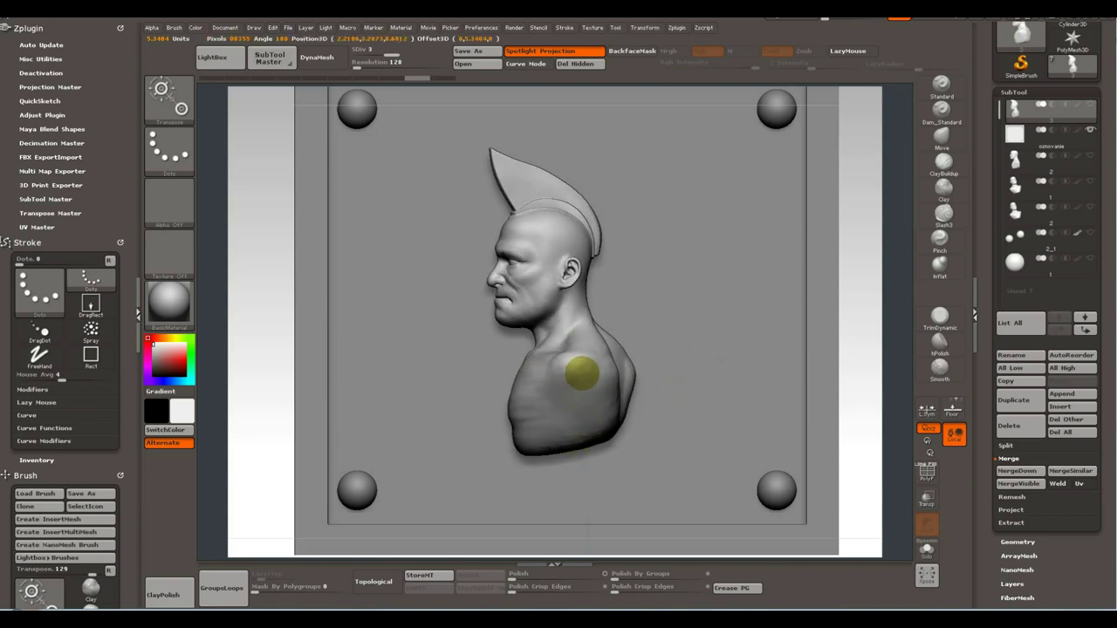
key(ctrl+z)
key(ctrl+z)
key(ctrl+z)
key(ctrl+z)
key(ctrl+z)
key(ctrl+z)
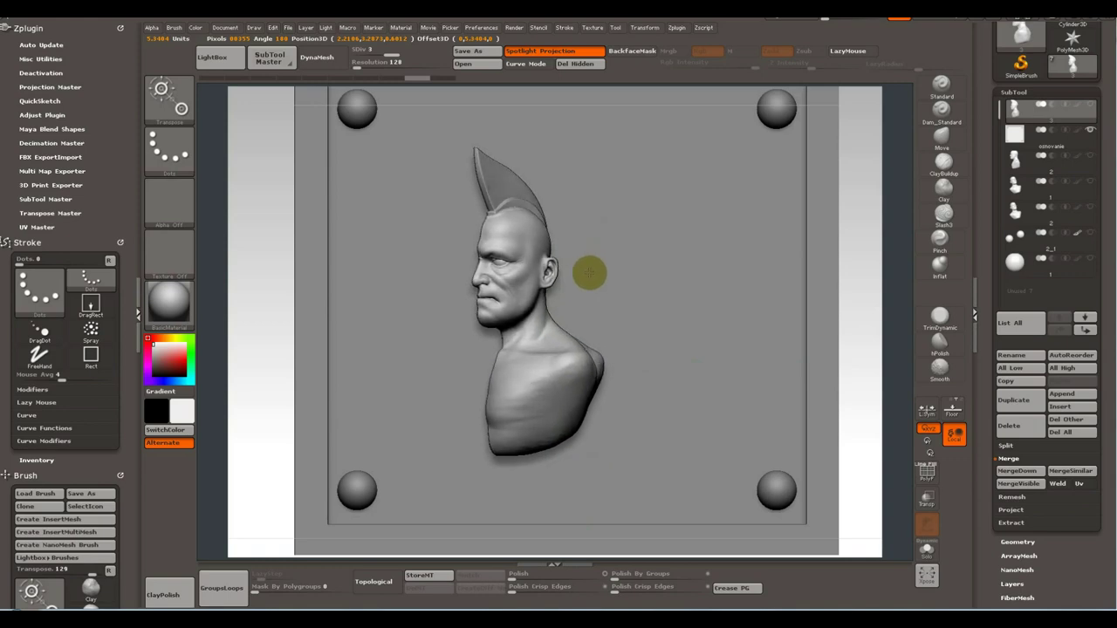
key(ctrl+z)
key(ctrl+z)
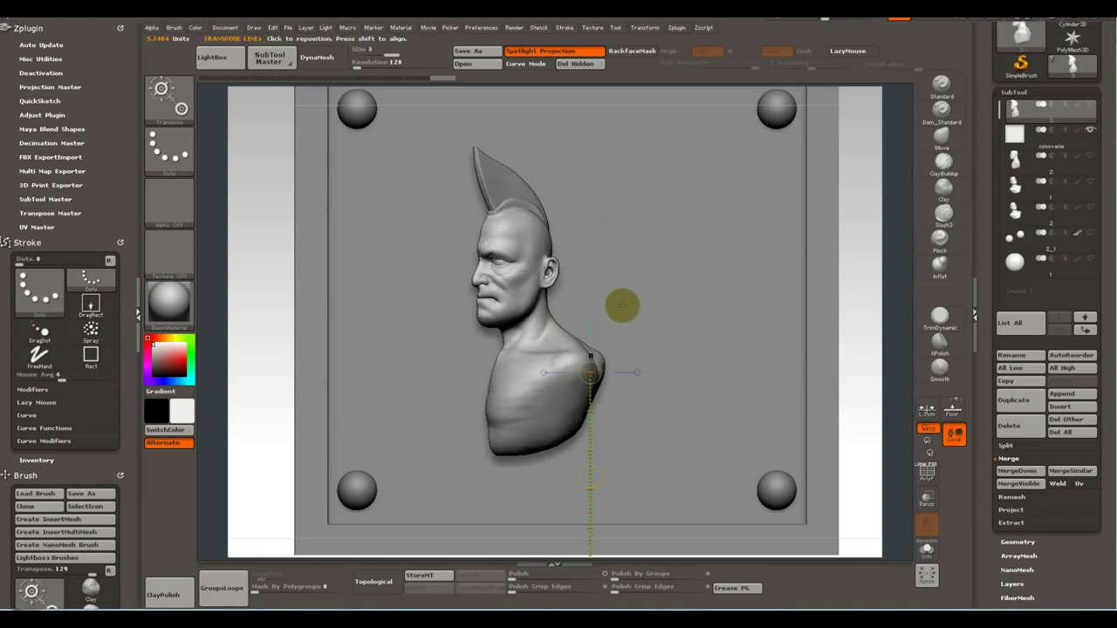
Orbit to a side view to check the bust on the plate, then frame everything.
drag(618, 302, 638, 310)
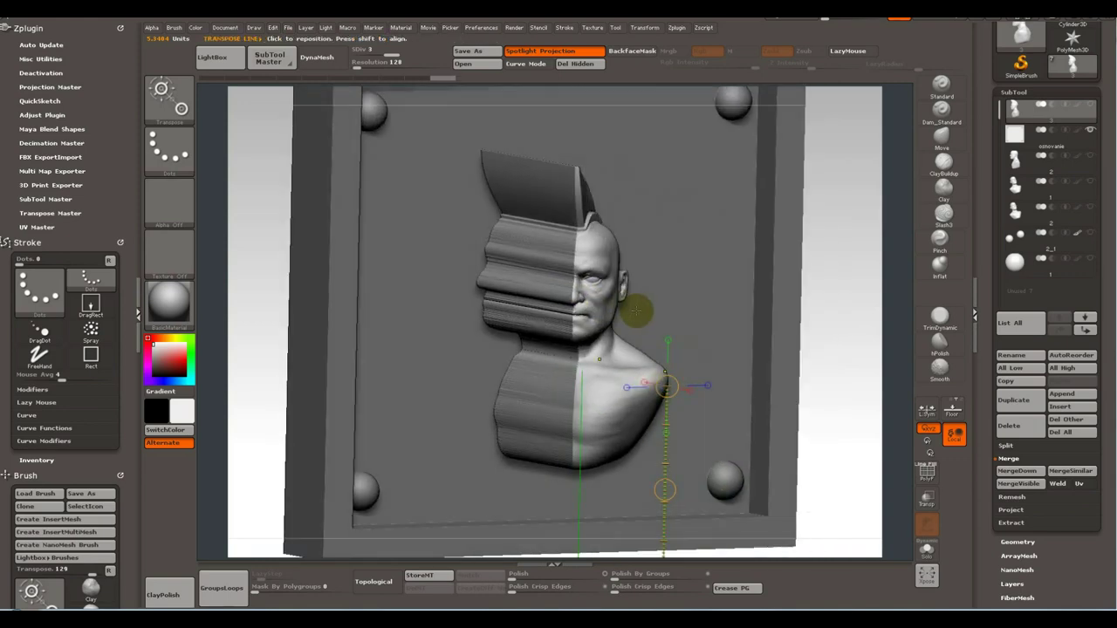
drag(537, 344, 561, 346)
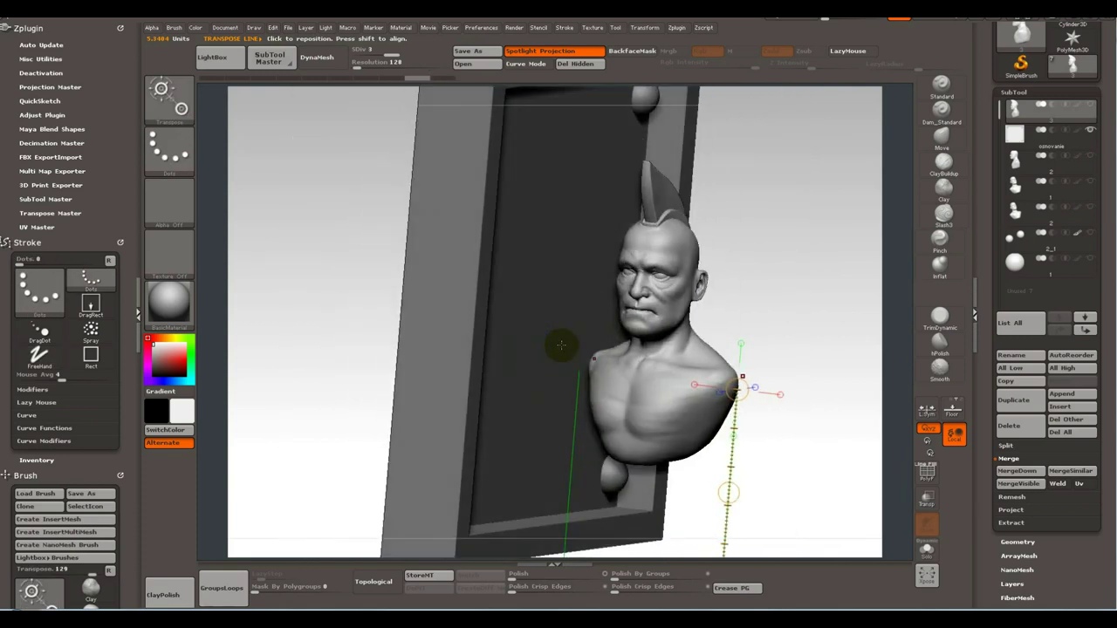
click(599, 361)
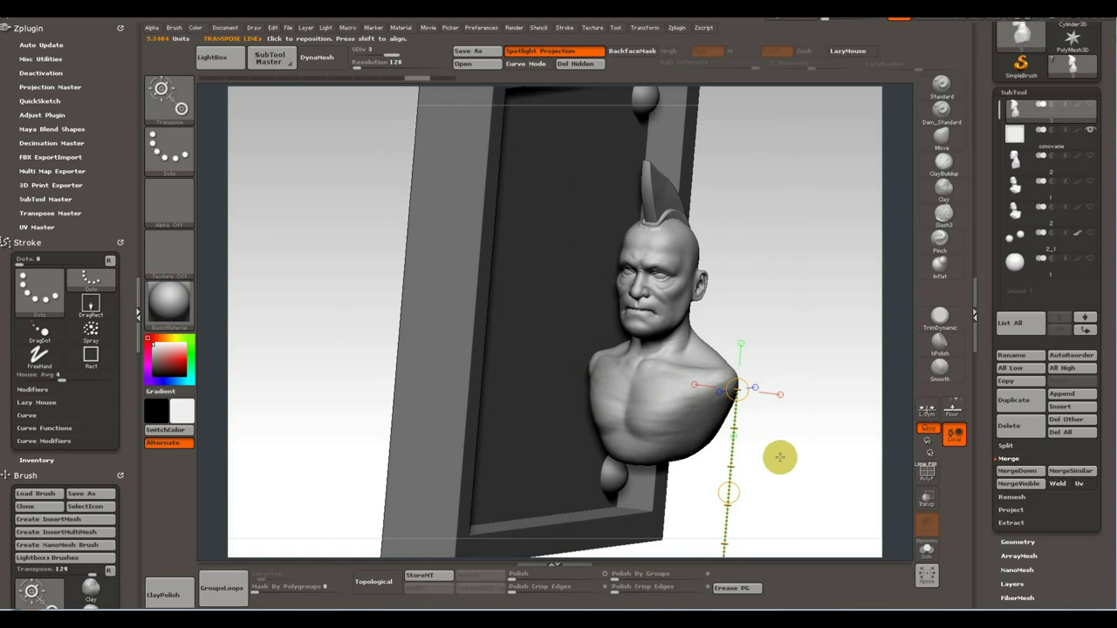
shift+drag(780, 455, 739, 453)
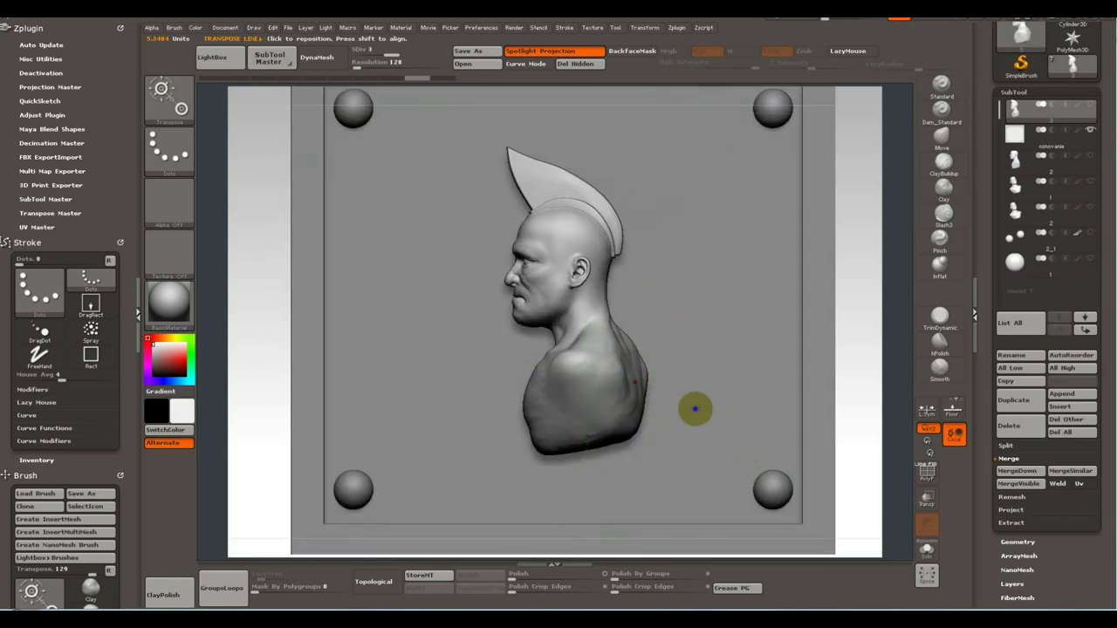
alt+drag(695, 410, 681, 331)
key(f)
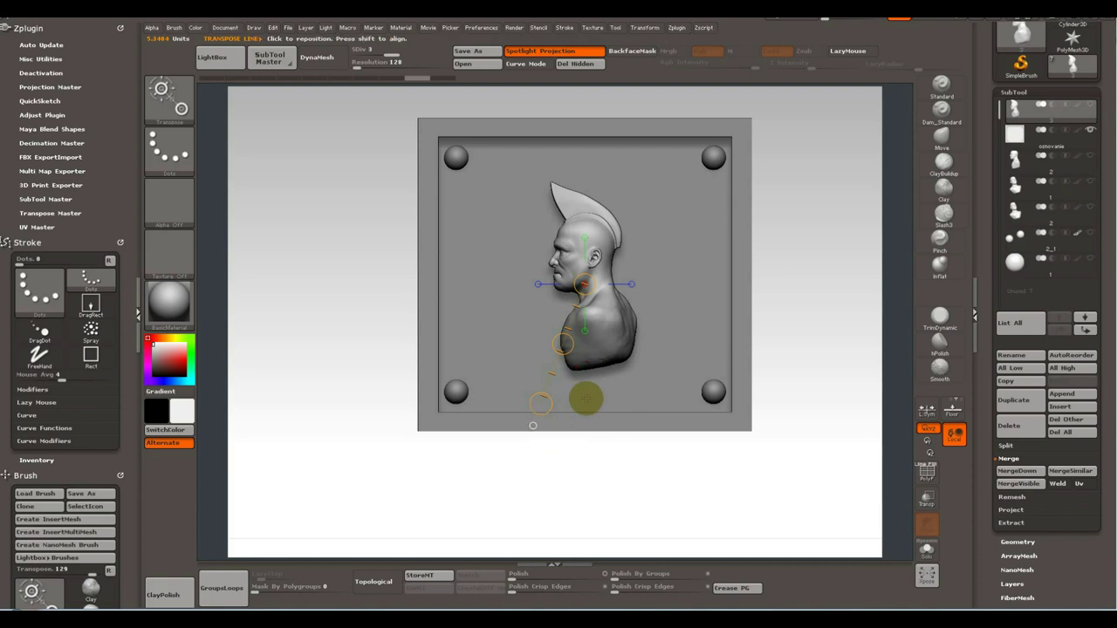
mouse_move(585, 399)
right_down()
mouse_move(636, 415)
mouse_move(611, 367)
right_up()
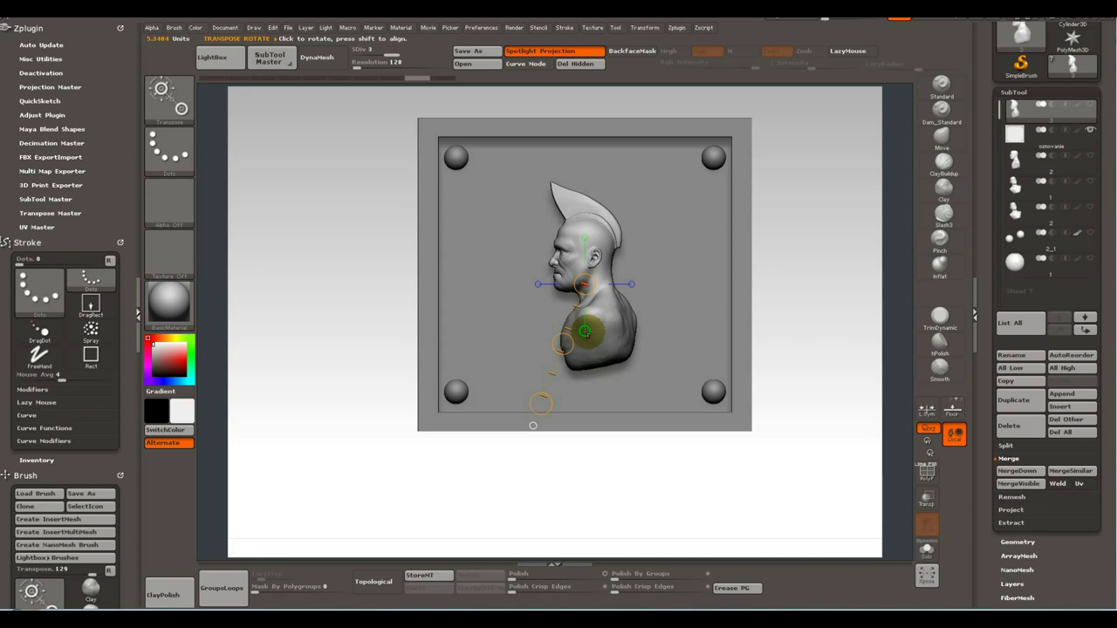
shift+drag(585, 332, 583, 375)
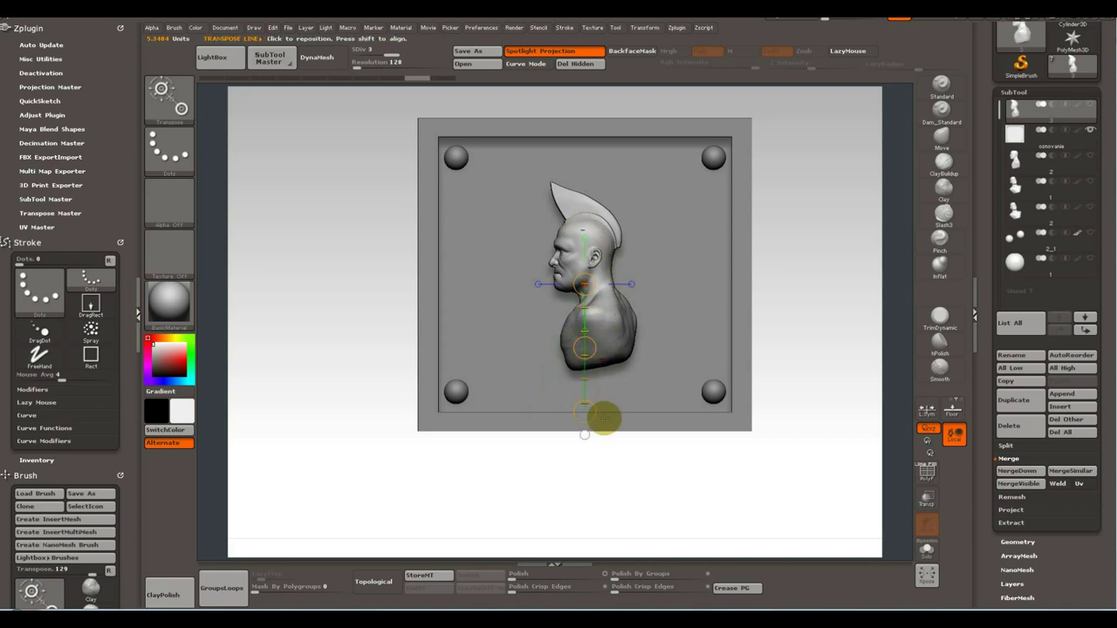
mouse_move(604, 419)
right_down()
mouse_move(617, 424)
mouse_move(624, 460)
right_up()
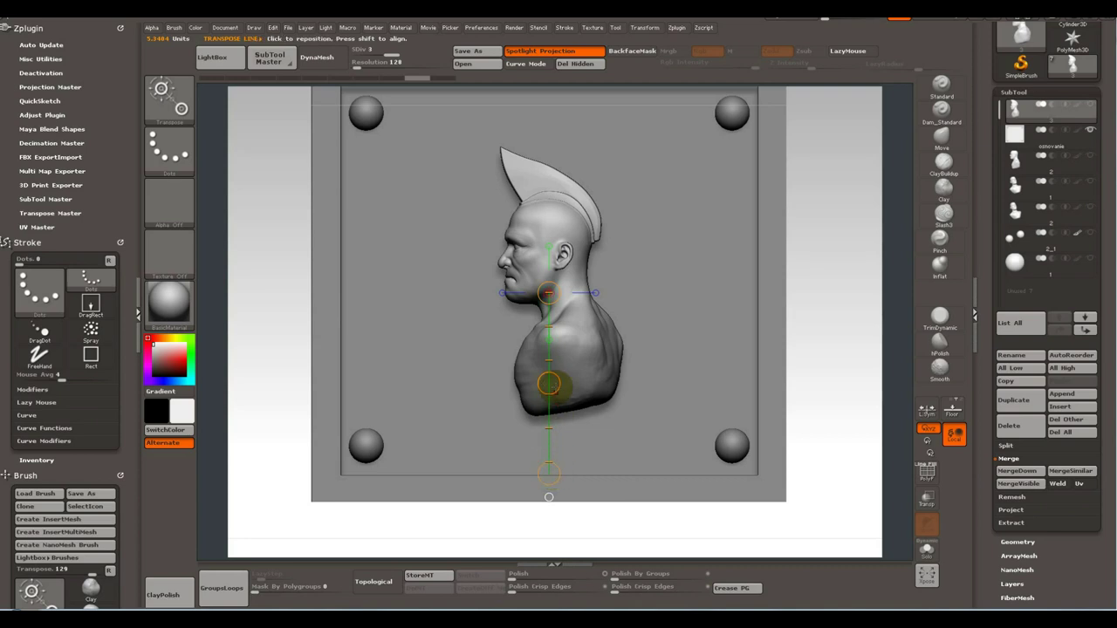
mouse_move(548, 383)
mouse_down()
mouse_move(514, 371)
mouse_move(492, 335)
mouse_move(253, 228)
mouse_up()
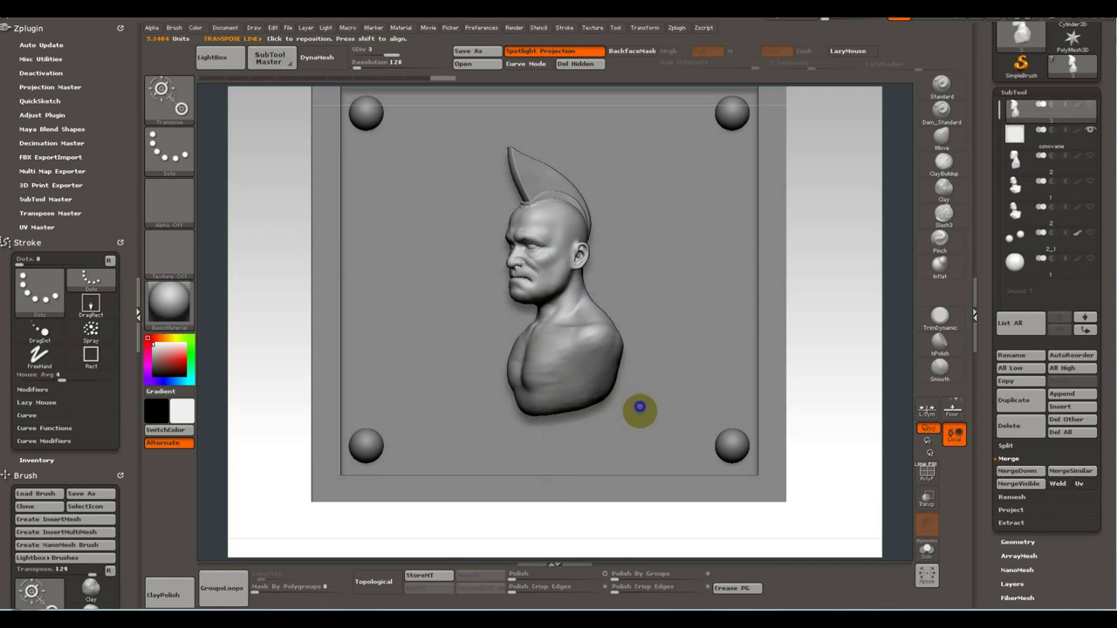
mouse_move(640, 407)
alt+mouse_down()
mouse_move(638, 457)
mouse_move(638, 429)
mouse_move(655, 431)
mouse_move(651, 422)
alt+mouse_up()
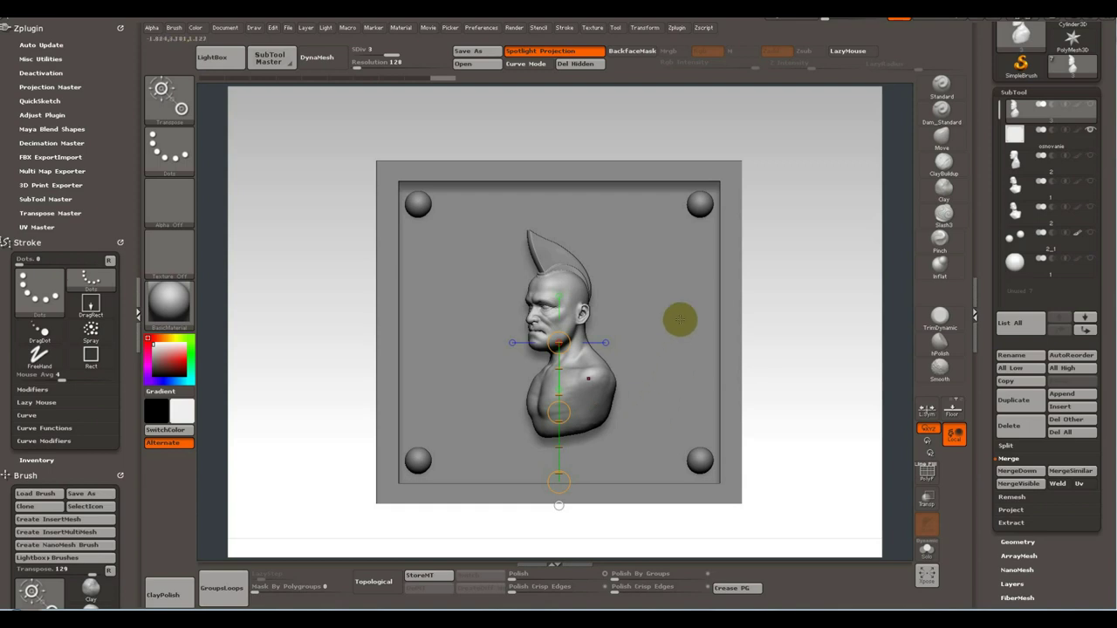
drag(650, 427, 693, 427)
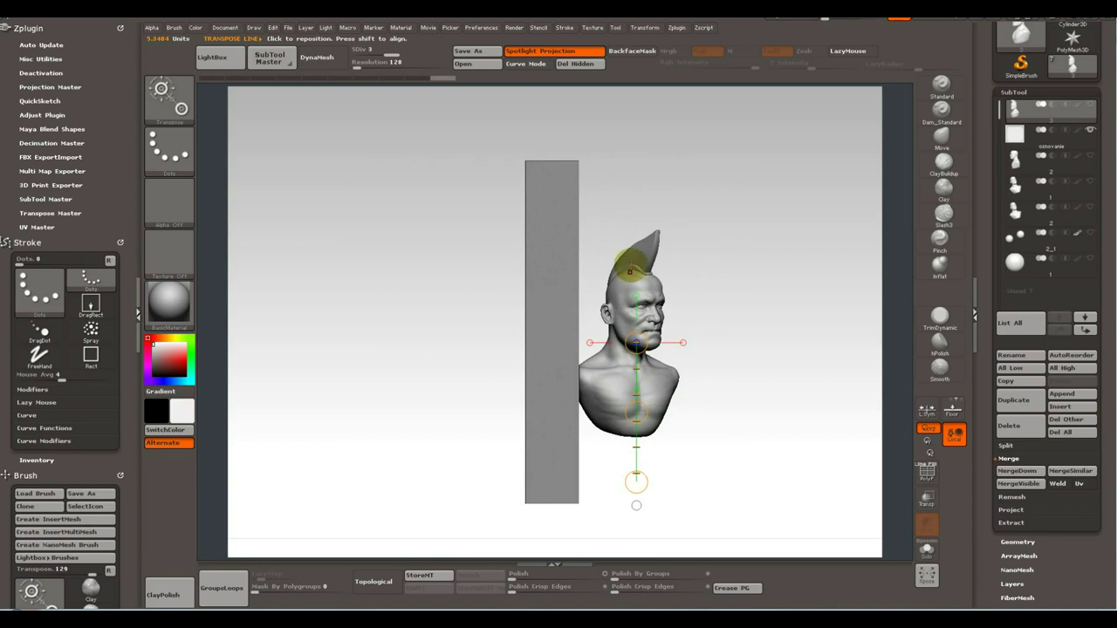
click(632, 238)
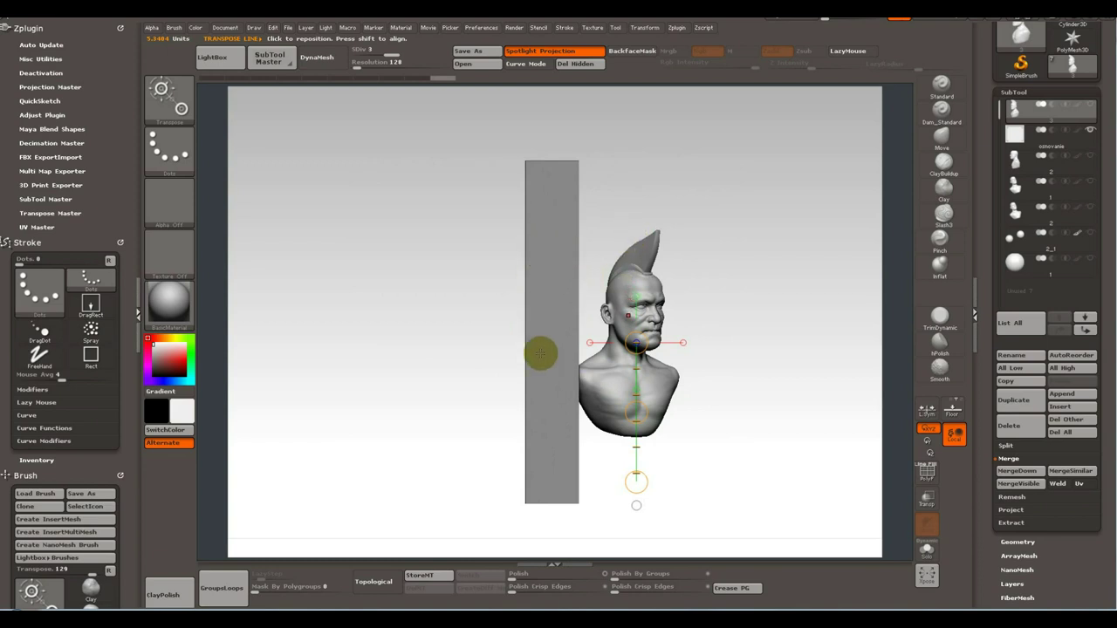
click(630, 365)
drag(710, 377, 660, 379)
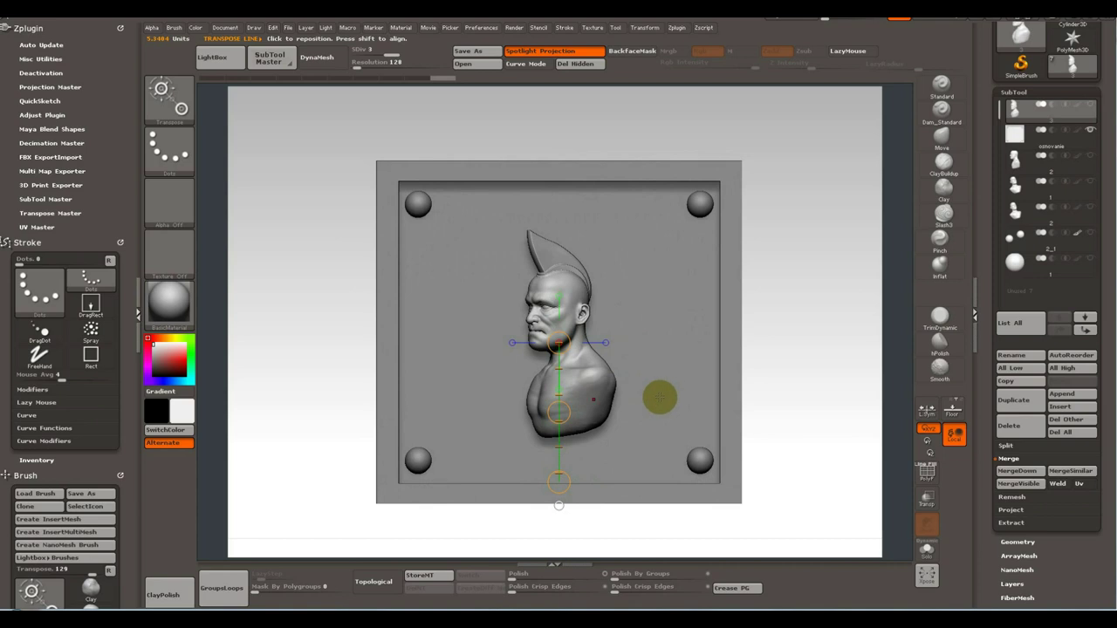
mouse_move(647, 395)
mouse_down()
mouse_move(686, 399)
mouse_move(681, 411)
mouse_up()
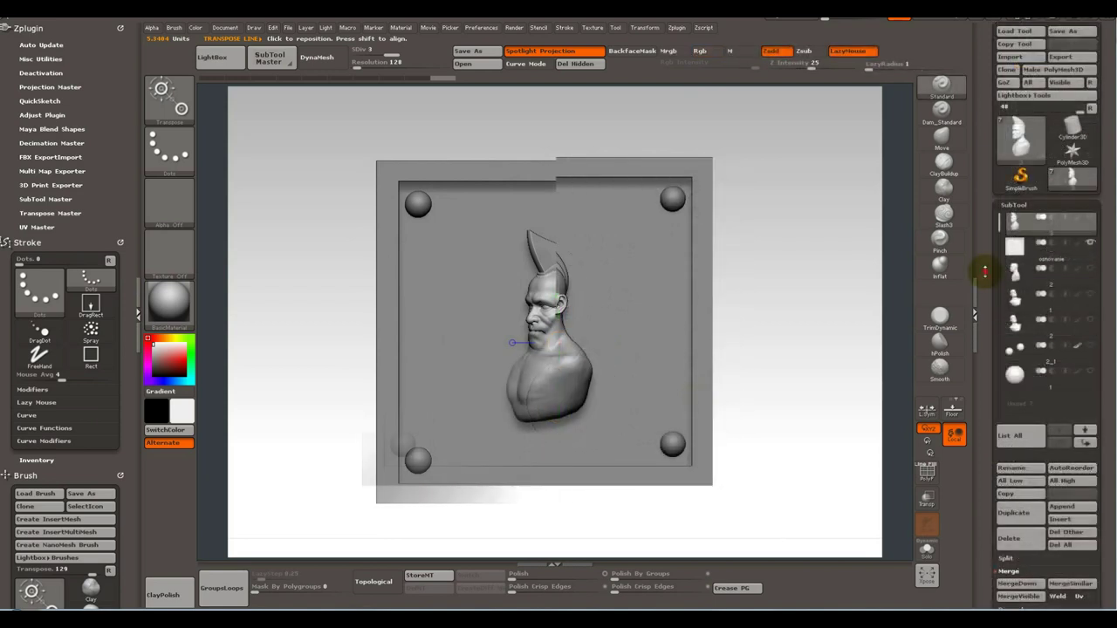
Return to the Standard brush and open the bust's Deformation settings.
key(q)
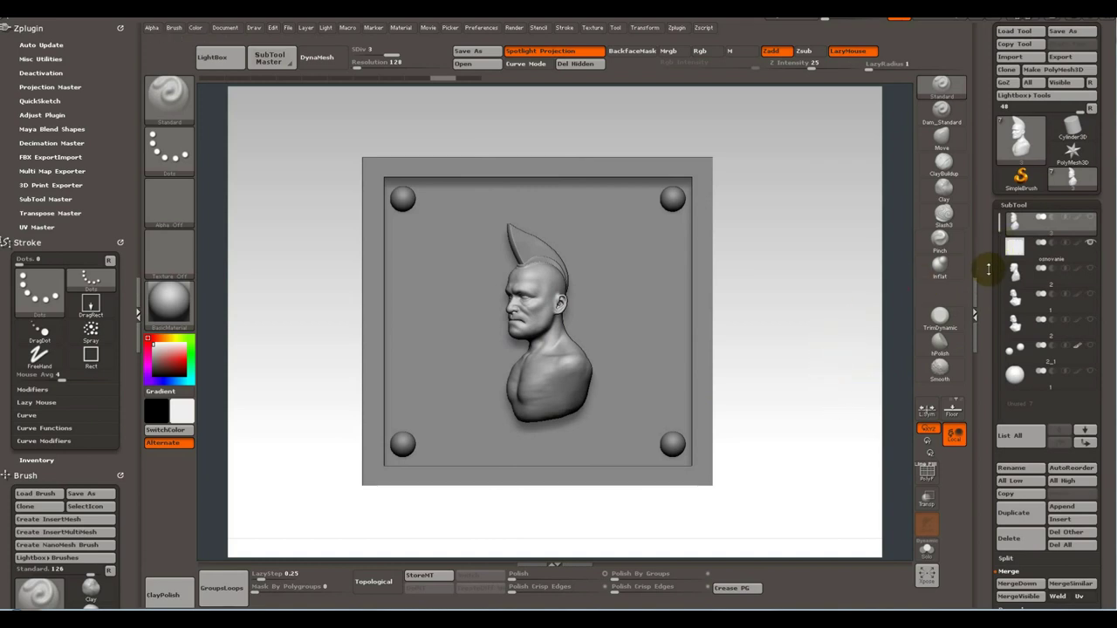
scroll(987, 262, down, 3)
scroll(988, 201, down, 5)
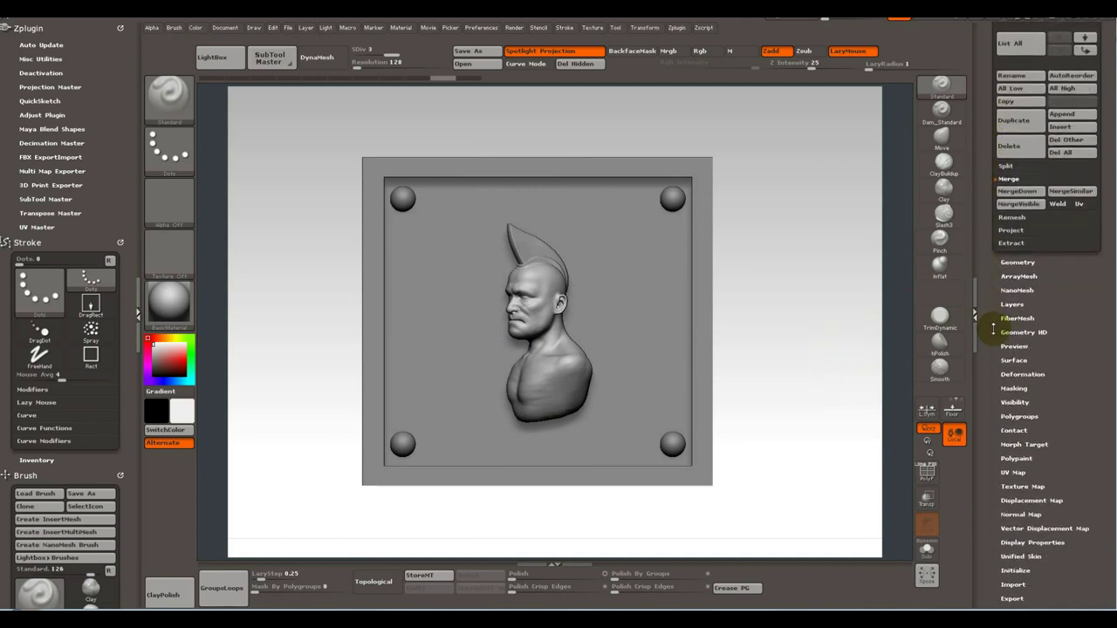
scroll(992, 314, down, 1)
click(1023, 354)
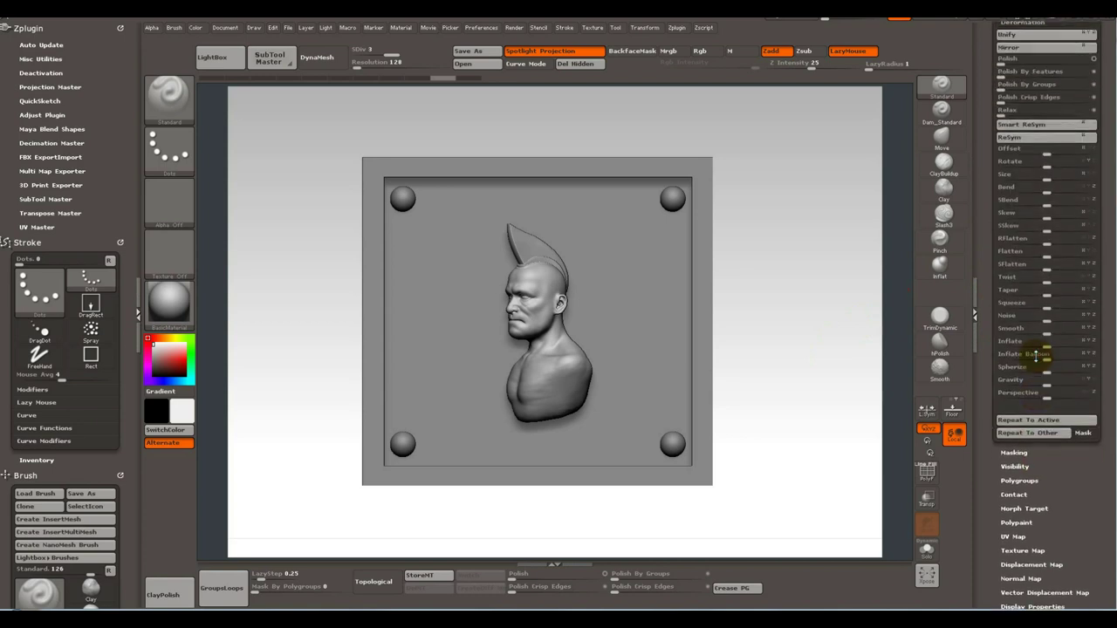
scroll(986, 331, down, 5)
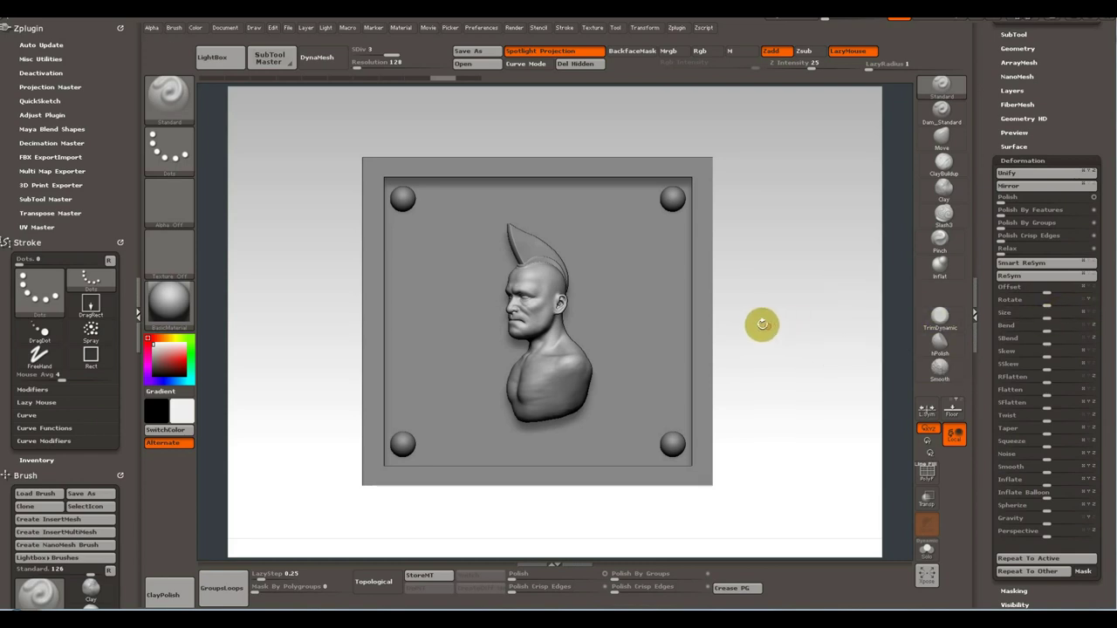
From a side view, compress the bust's depth with Deformation Size (-35, then -50).
drag(743, 317, 785, 317)
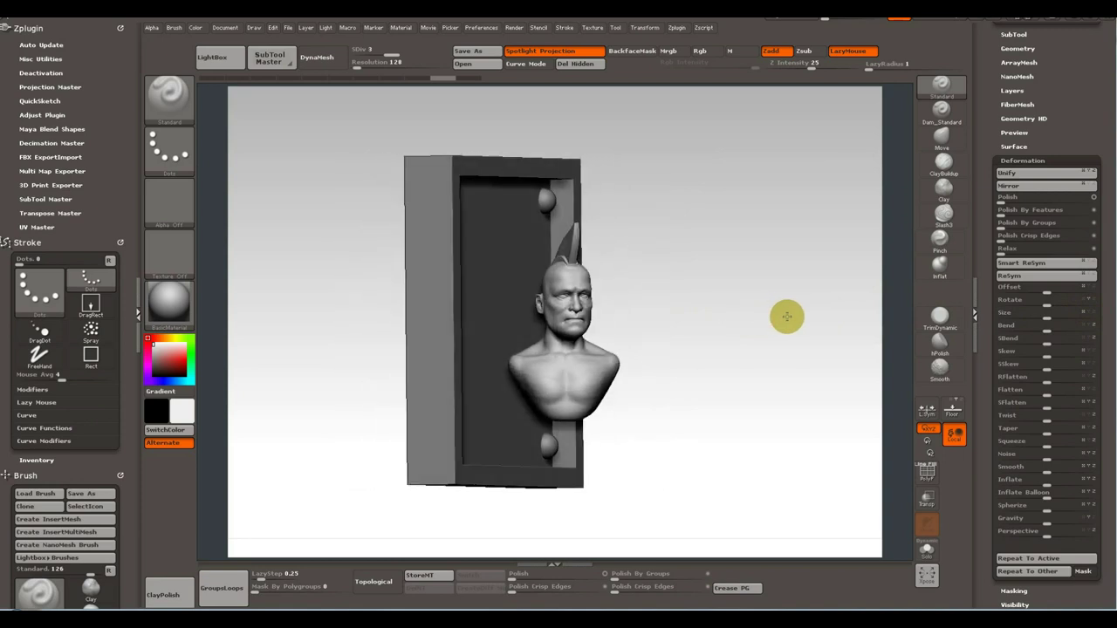
key(ctrl)
drag(659, 330, 663, 354)
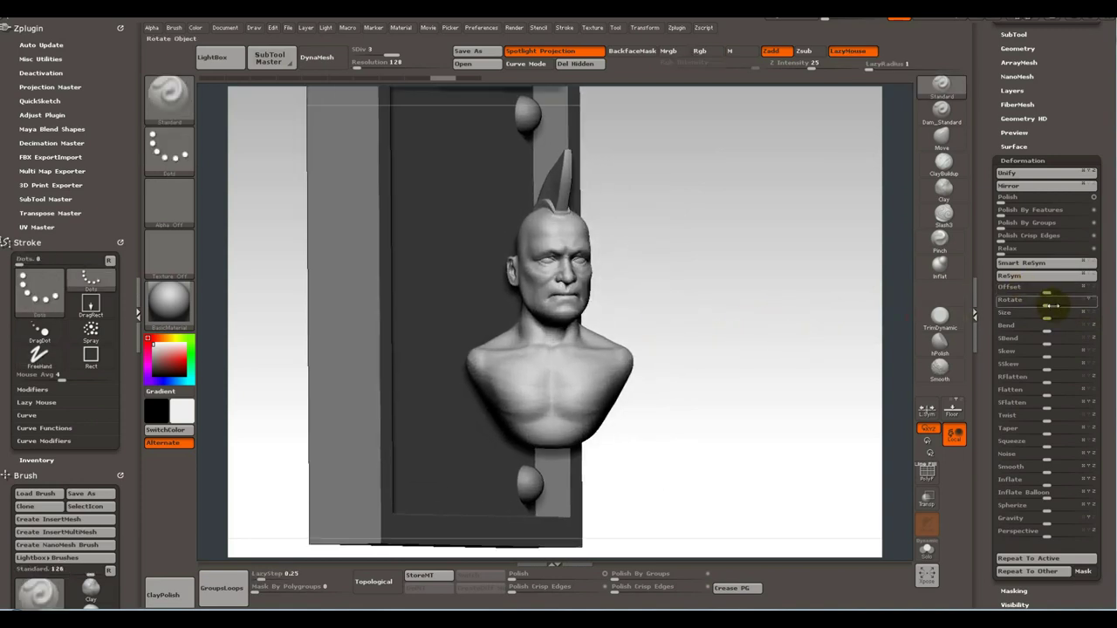
drag(1047, 319, 995, 324)
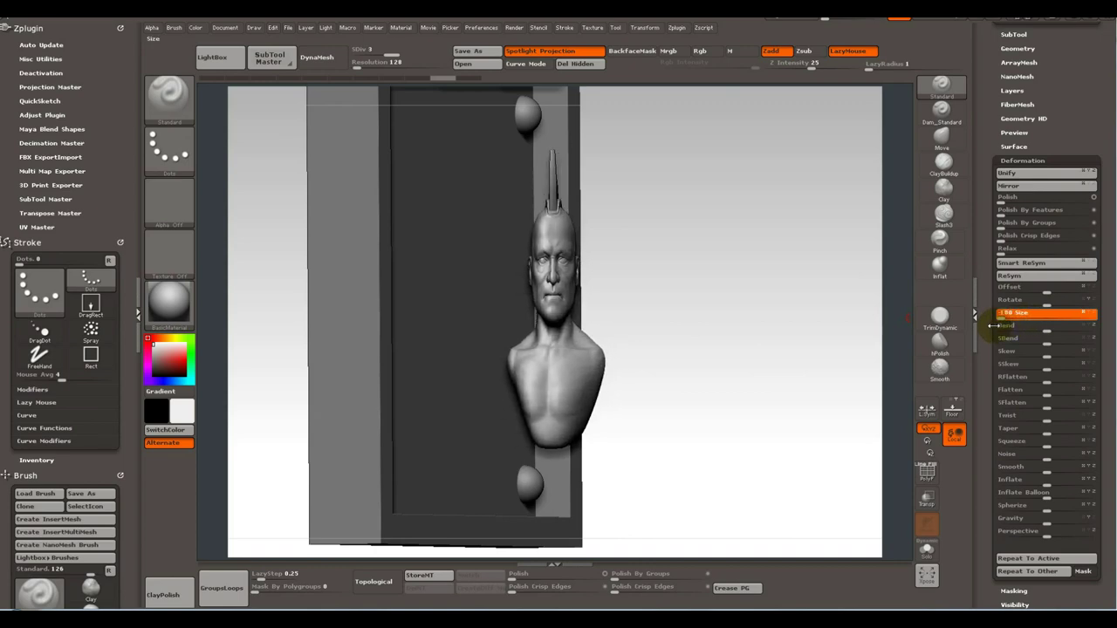
mouse_move(806, 317)
mouse_down()
mouse_move(745, 317)
mouse_move(760, 315)
mouse_up()
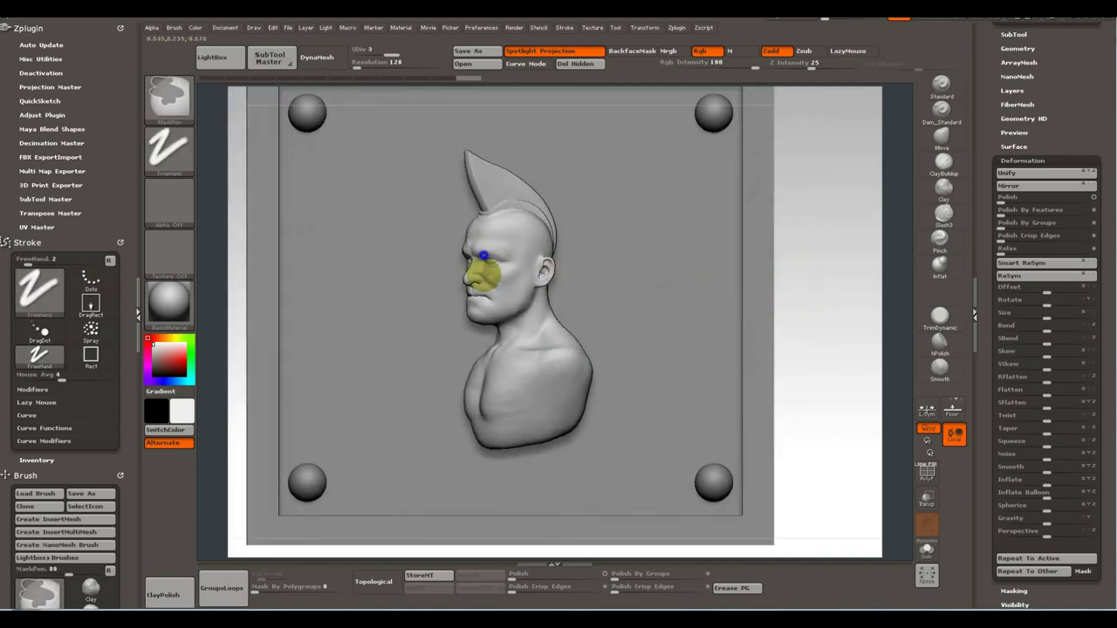
ctrl+shift+click(480, 224)
key(ctrl+z)
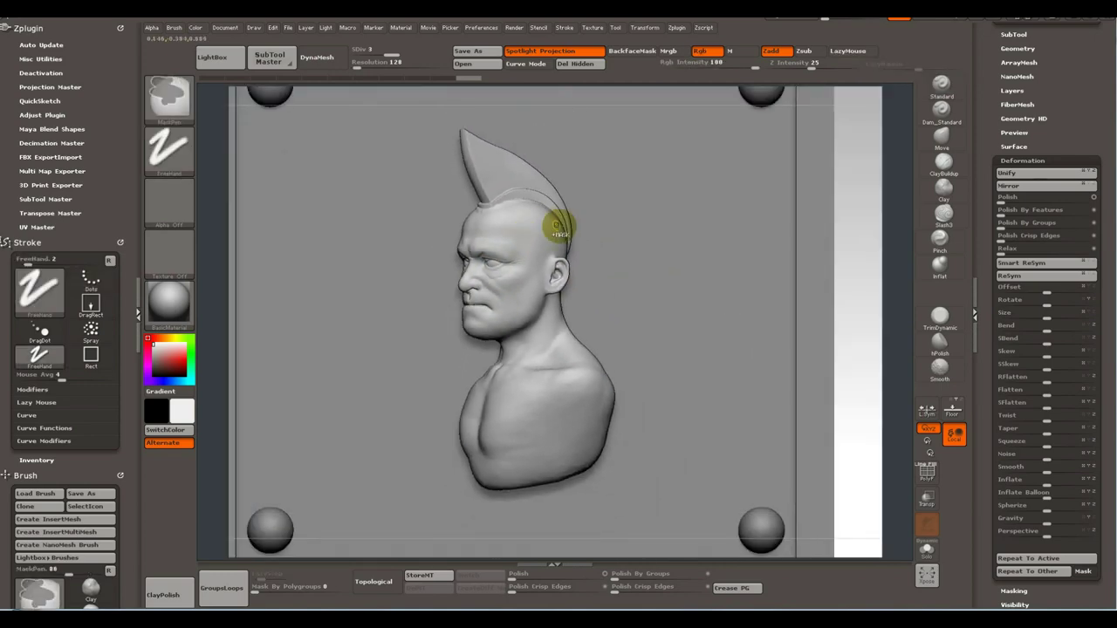
mouse_move(592, 282)
mouse_down()
mouse_move(669, 294)
mouse_move(791, 282)
mouse_up()
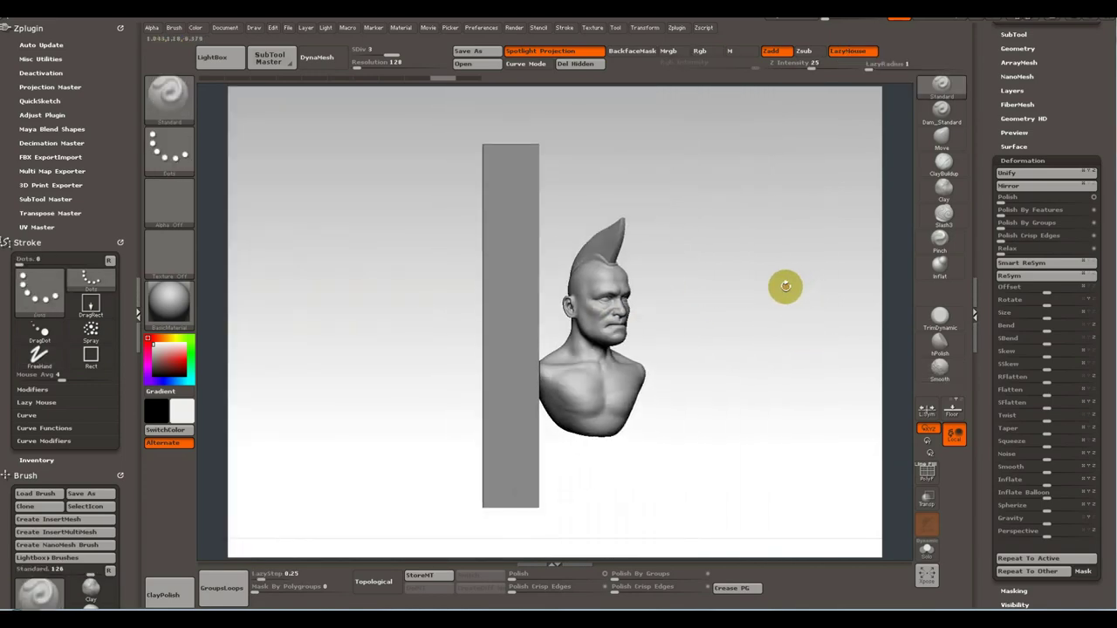
Slide the bust into the backing panel with Transpose Move, making the panel see-through.
key(w)
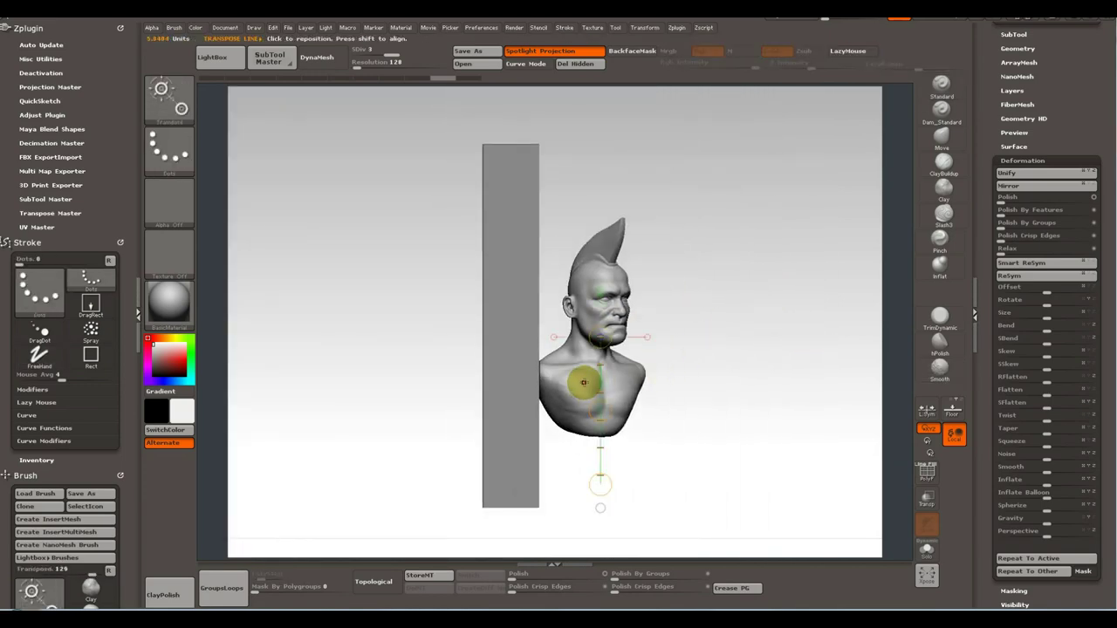
drag(584, 383, 761, 382)
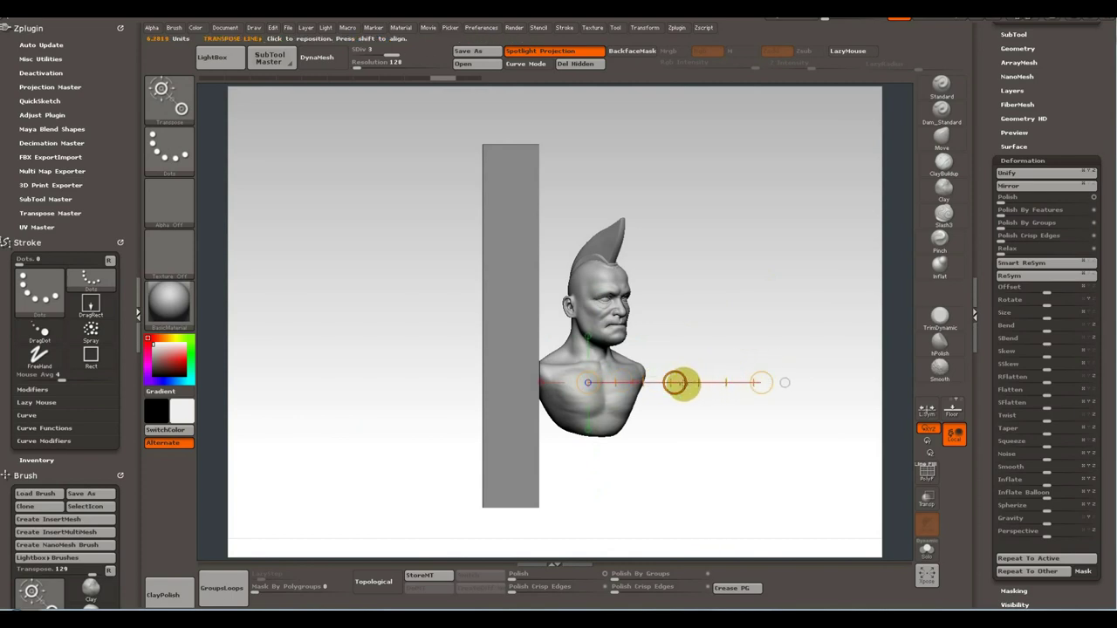
drag(675, 382, 595, 389)
click(927, 498)
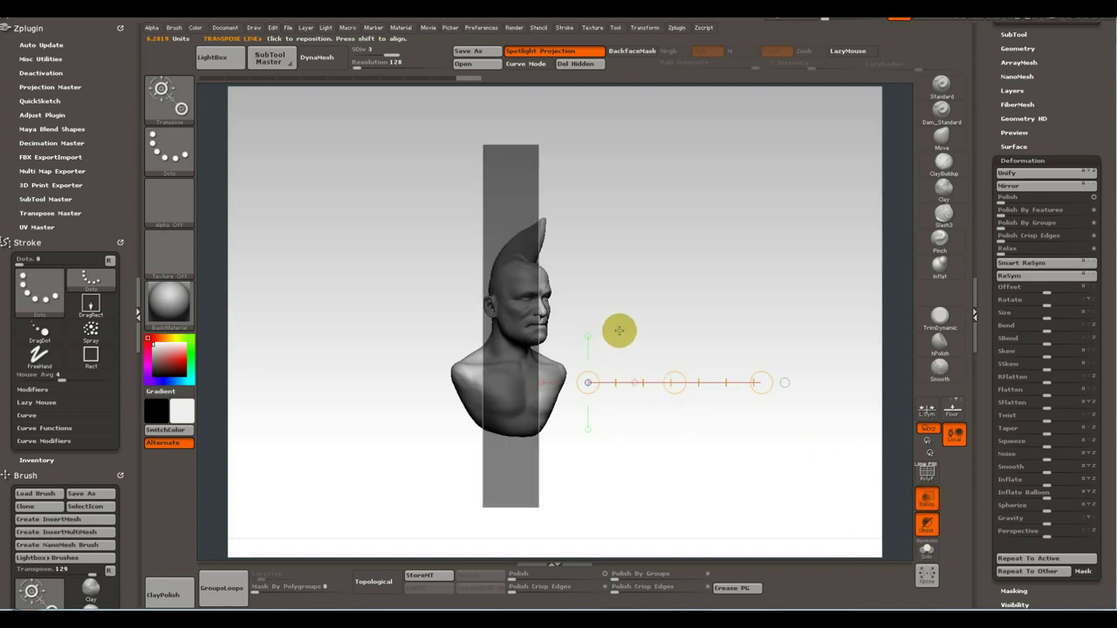
mouse_move(673, 382)
mouse_down()
mouse_move(656, 378)
mouse_move(666, 382)
mouse_up()
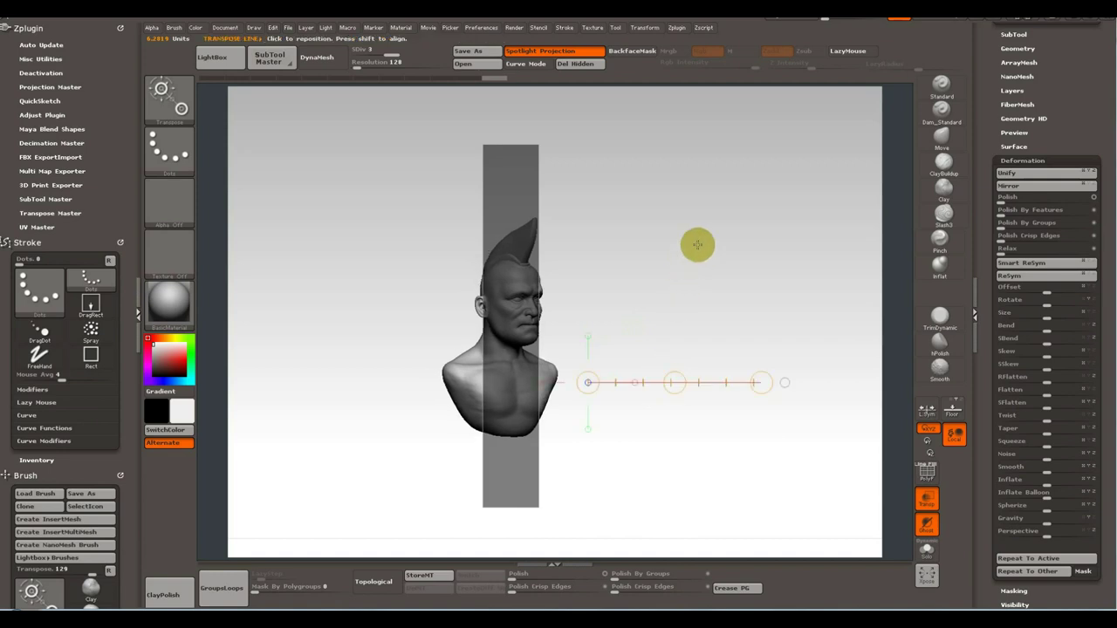
mouse_move(705, 267)
mouse_down()
mouse_move(672, 287)
mouse_move(696, 276)
mouse_up()
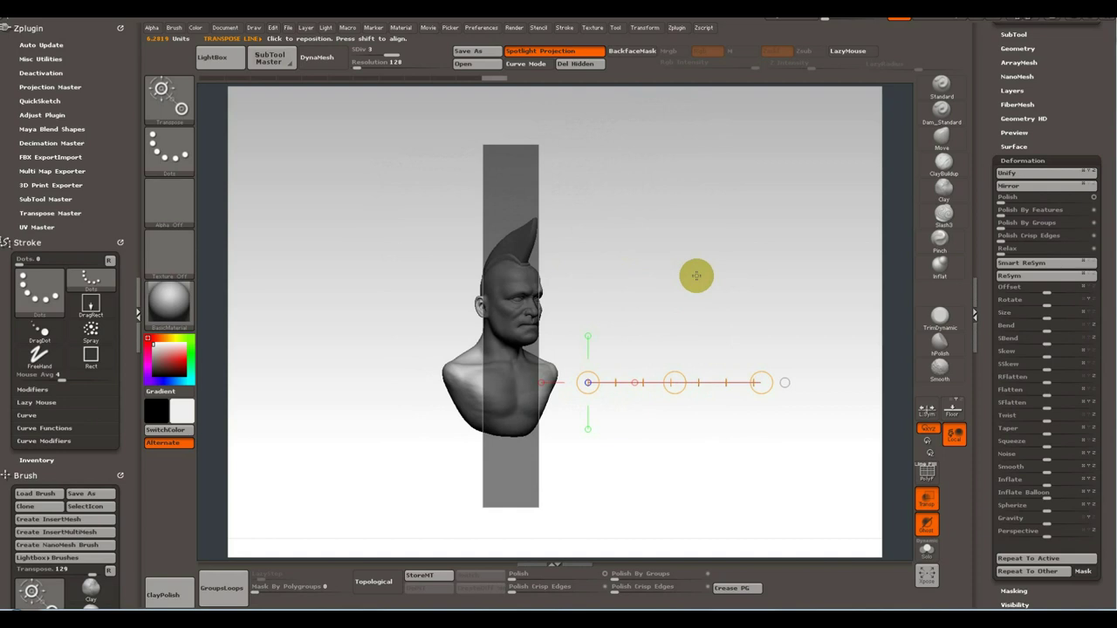
Compress the bust's depth further with Deformation Size and make the panel opaque again.
key(q)
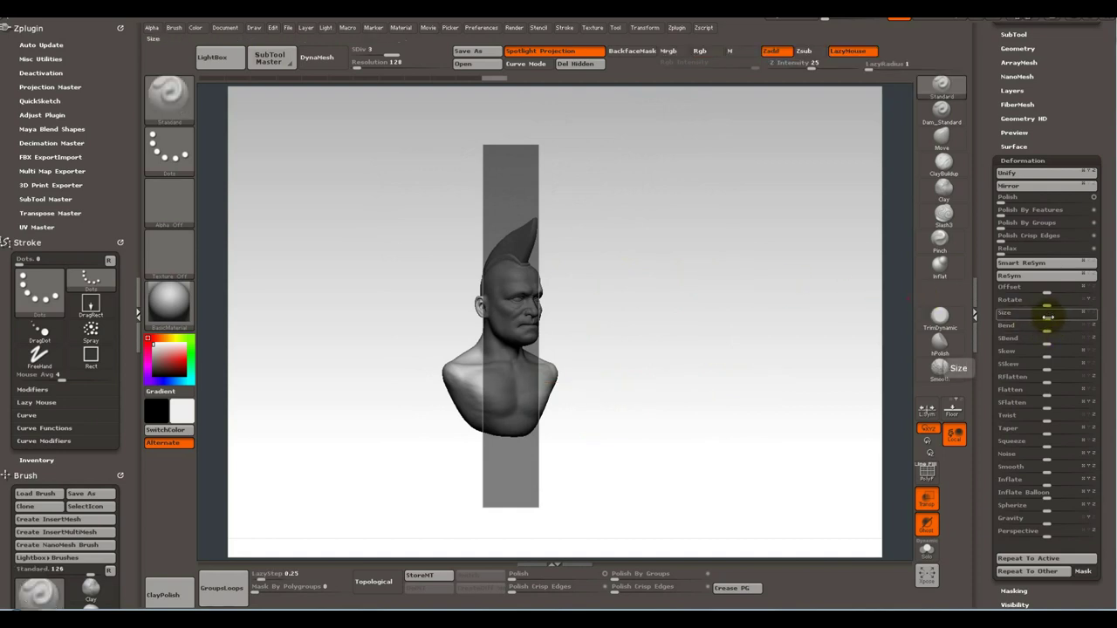
drag(1048, 316, 687, 328)
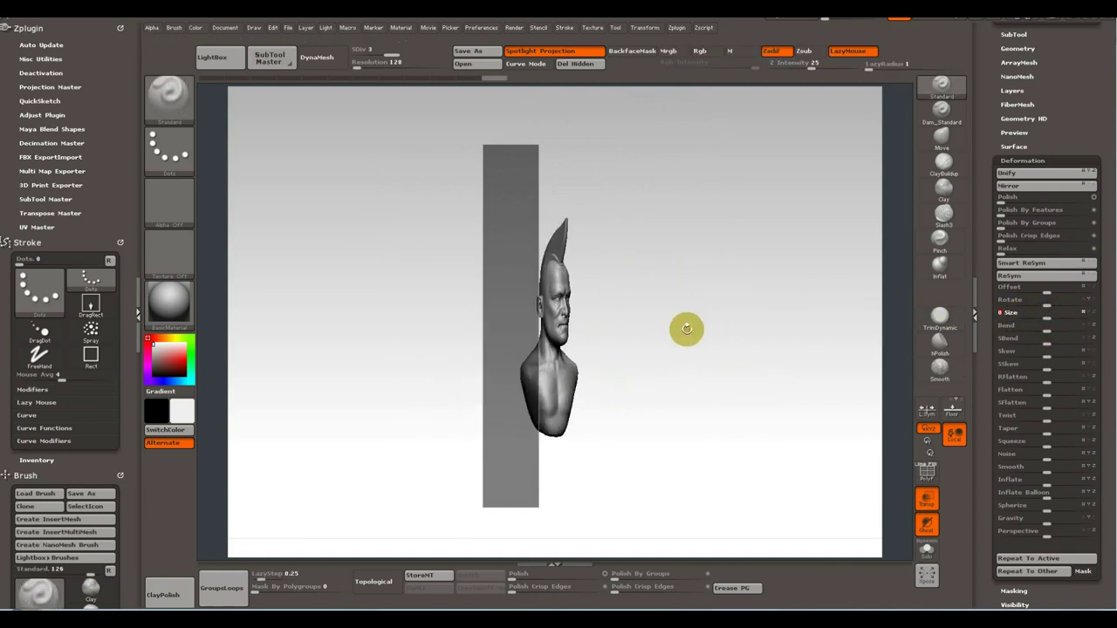
key(w)
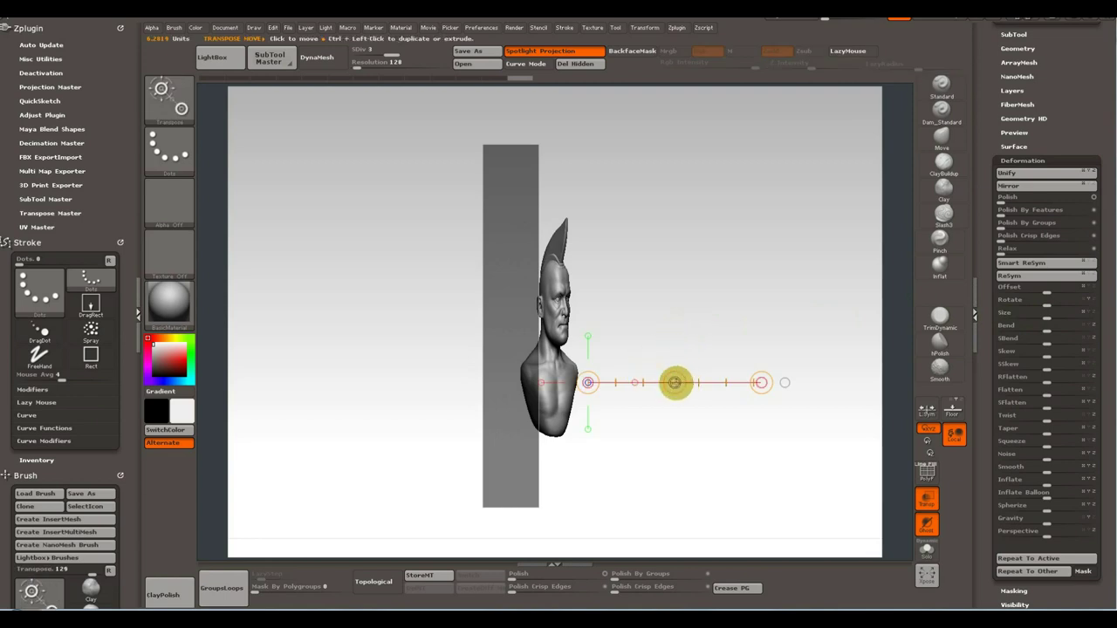
drag(673, 381, 638, 382)
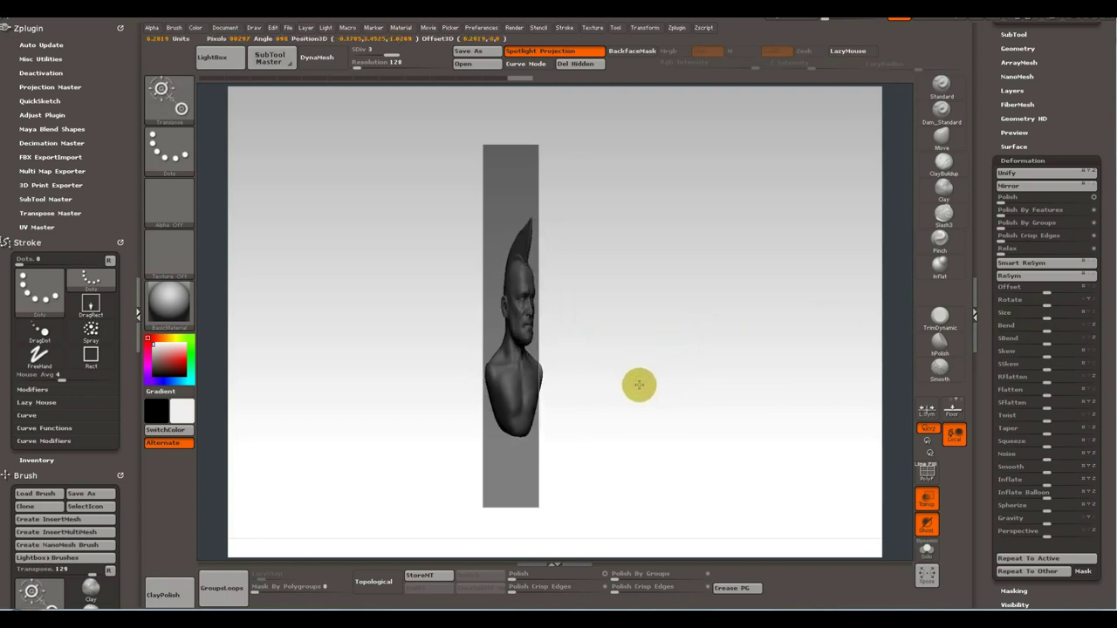
click(927, 498)
mouse_move(677, 284)
mouse_down()
mouse_move(649, 305)
mouse_move(641, 291)
mouse_move(662, 285)
mouse_move(613, 282)
mouse_move(631, 349)
mouse_move(645, 356)
mouse_up()
mouse_move(690, 326)
mouse_down()
mouse_move(683, 259)
mouse_move(695, 274)
mouse_move(675, 220)
mouse_move(725, 242)
mouse_up()
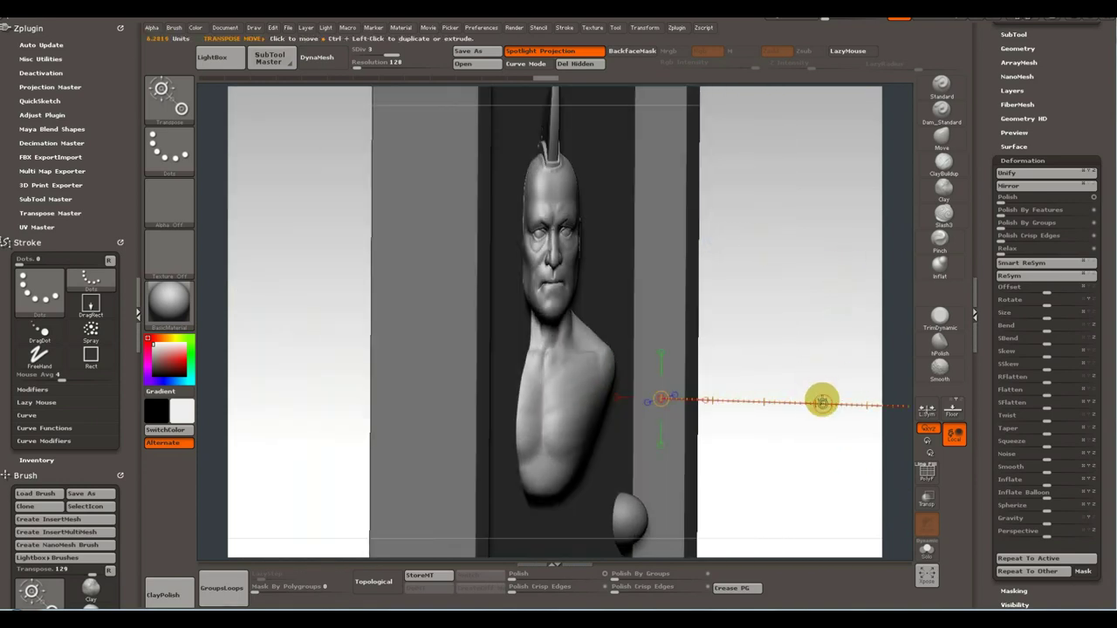
Fine-tune the bust's position in the panel and narrow its depth once more.
ctrl+drag(822, 402, 819, 404)
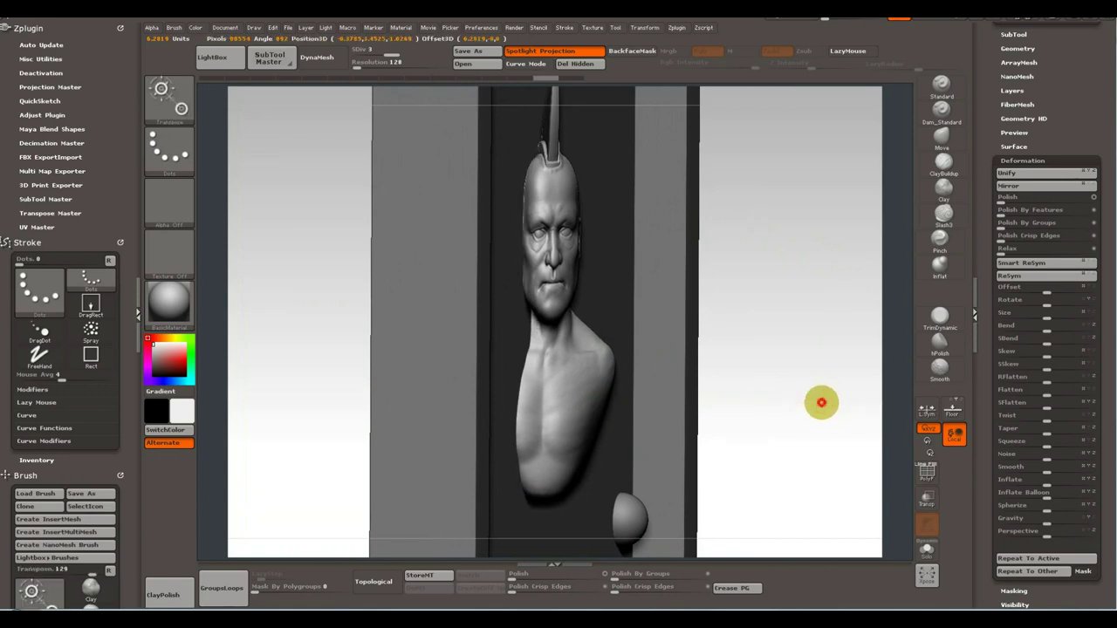
click(818, 402)
drag(817, 402, 814, 404)
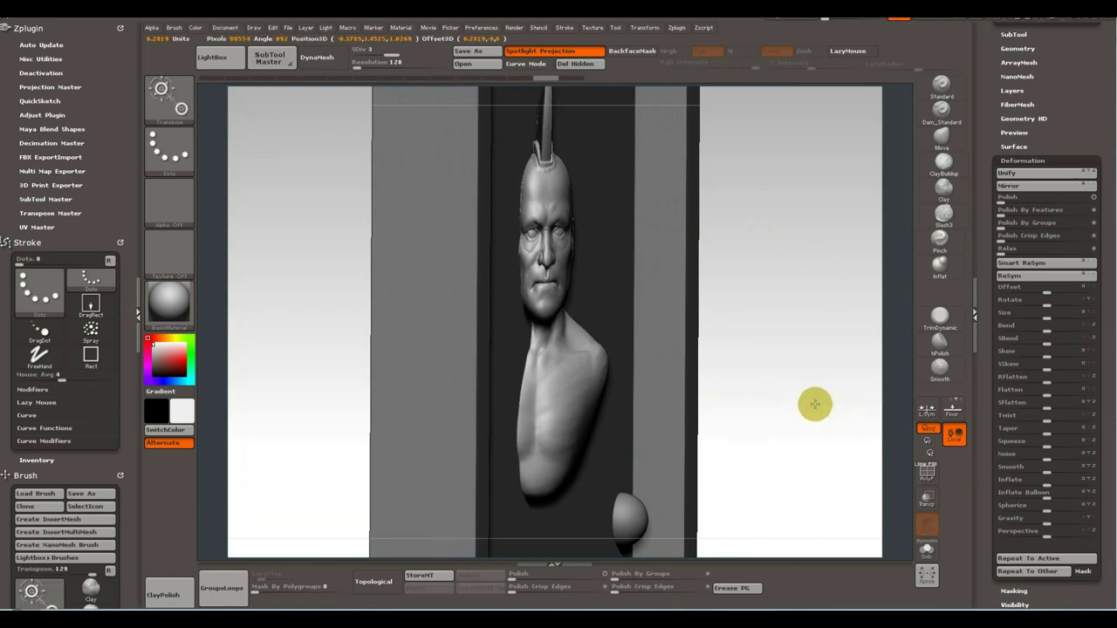
mouse_move(733, 277)
alt+mouse_down()
mouse_move(768, 274)
mouse_move(737, 279)
alt+mouse_up()
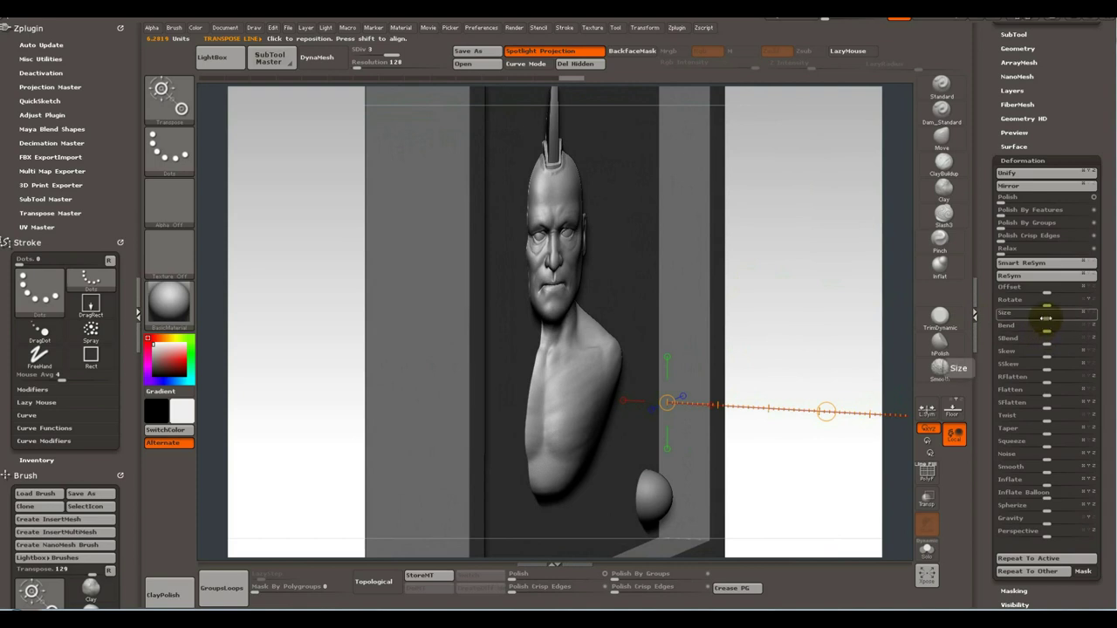
drag(1045, 318, 1015, 320)
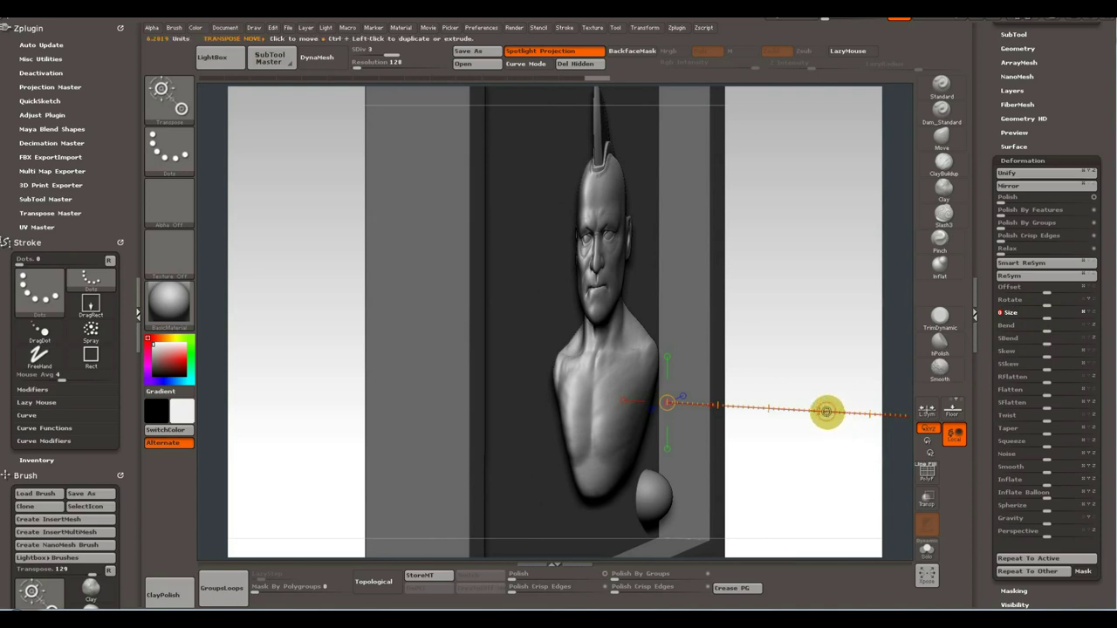
drag(826, 412, 765, 416)
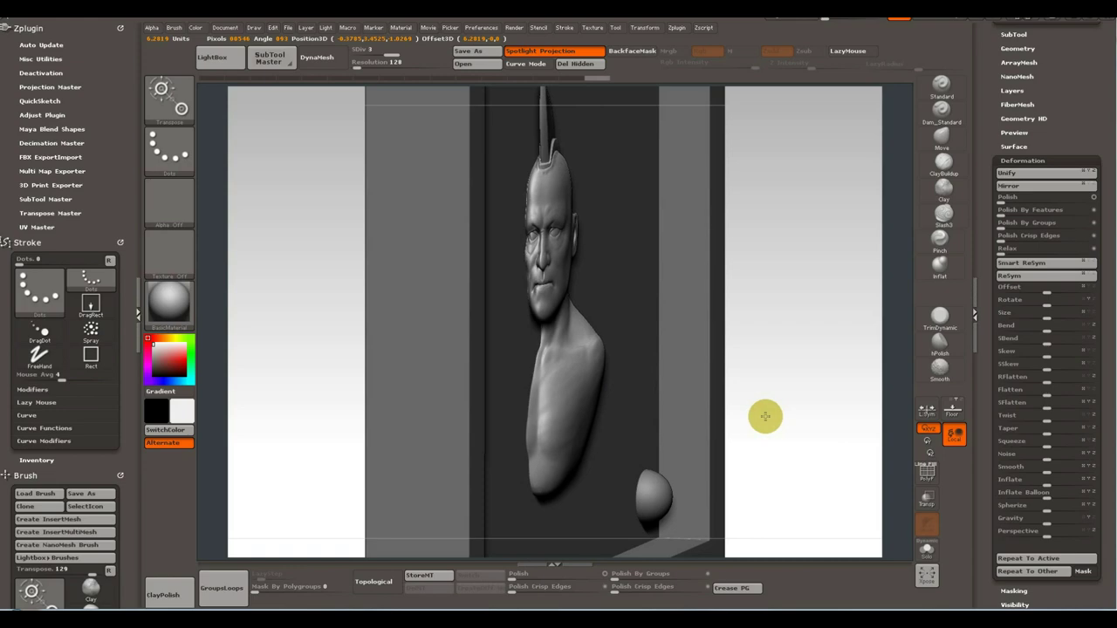
drag(766, 416, 766, 415)
drag(837, 337, 779, 331)
mouse_move(659, 280)
alt+mouse_down()
mouse_move(654, 262)
mouse_move(651, 309)
mouse_move(653, 296)
mouse_move(519, 274)
mouse_move(569, 441)
mouse_move(532, 378)
mouse_move(527, 267)
mouse_move(554, 344)
alt+mouse_up()
Switch to the Standard brush (BST) and zoom in on the head.
key(q)
alt+drag(539, 305, 526, 337)
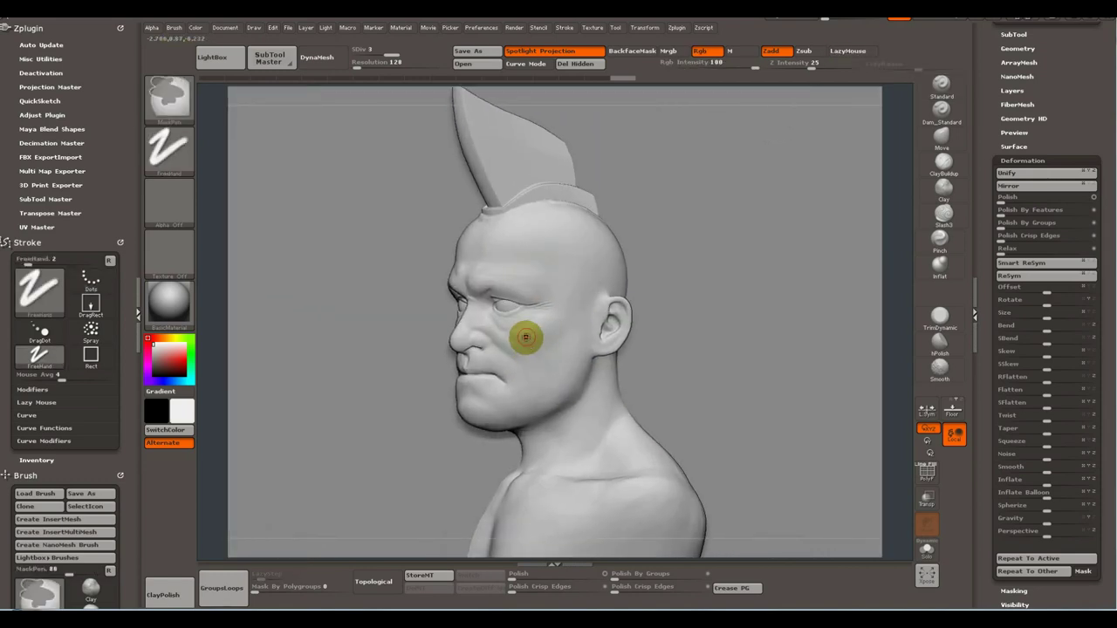
key(b)
key(s)
key(t)
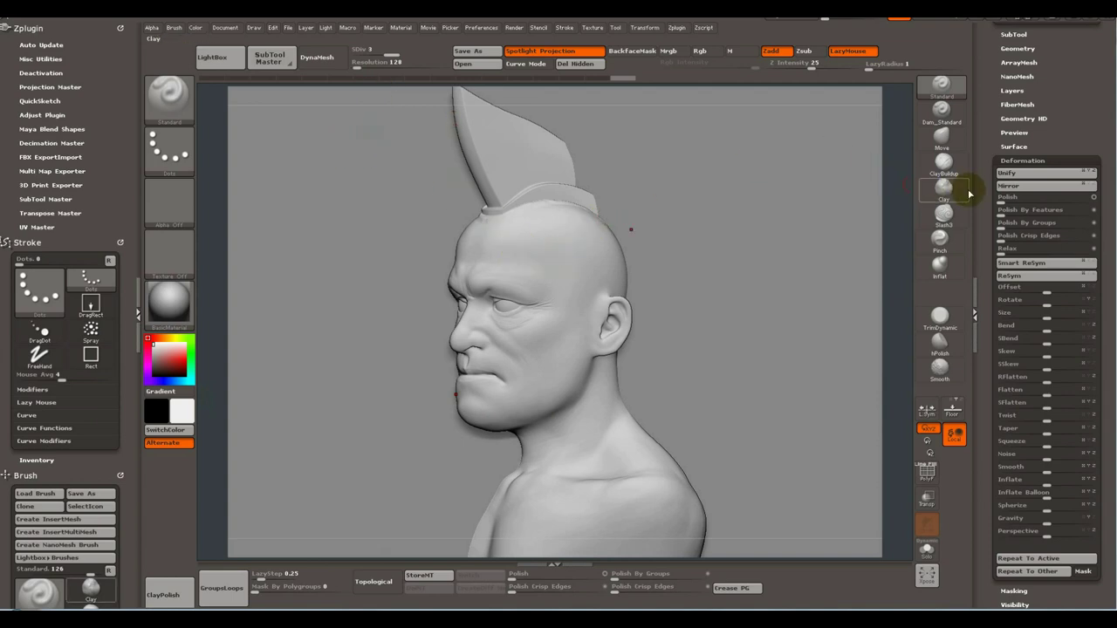
Open the SubTool list and rotate to view the skull's right side.
drag(987, 178, 970, 250)
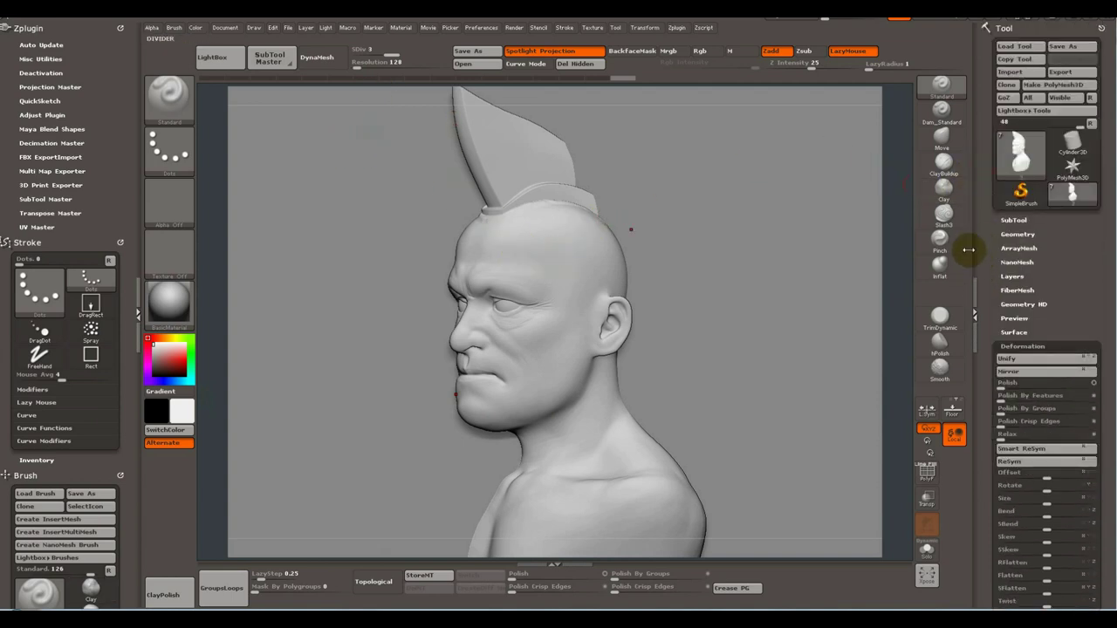
click(1013, 222)
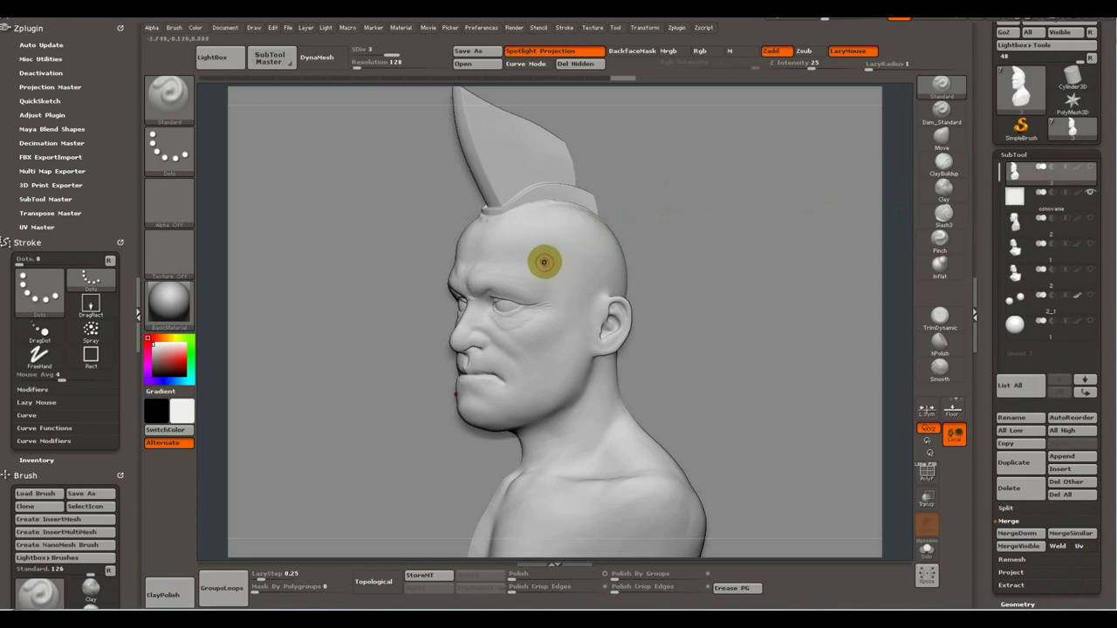
ctrl+right_drag(506, 270, 541, 324)
mouse_move(532, 277)
ctrl+right_down()
mouse_move(527, 212)
mouse_move(544, 309)
mouse_move(540, 236)
mouse_move(541, 267)
mouse_move(585, 284)
ctrl+right_up()
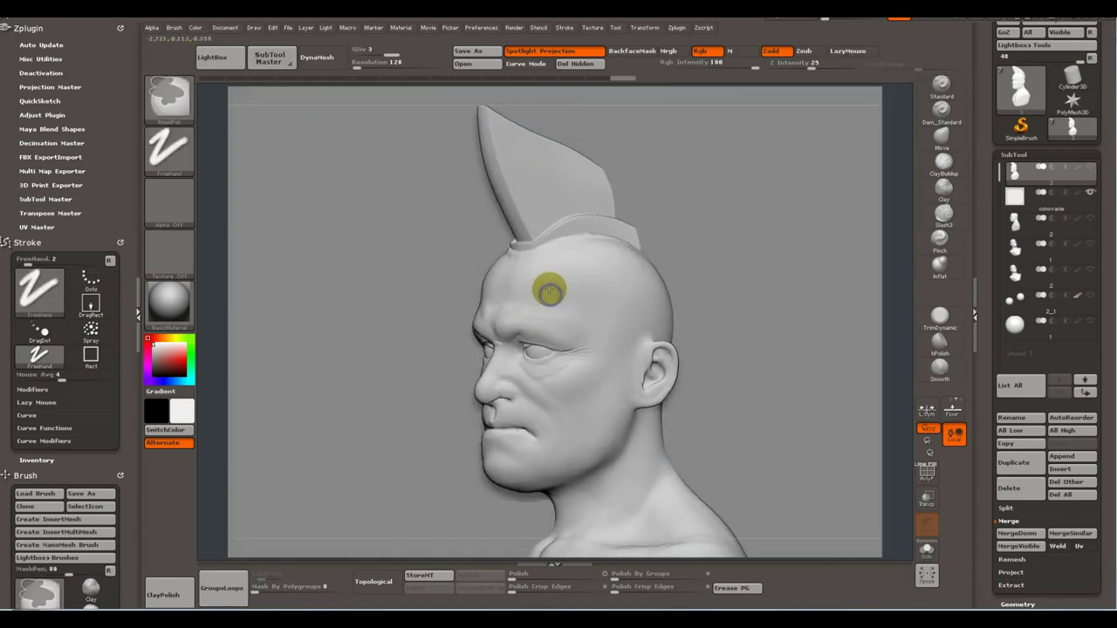
mouse_move(540, 322)
right_down()
mouse_move(557, 305)
mouse_move(539, 284)
mouse_move(576, 271)
right_up()
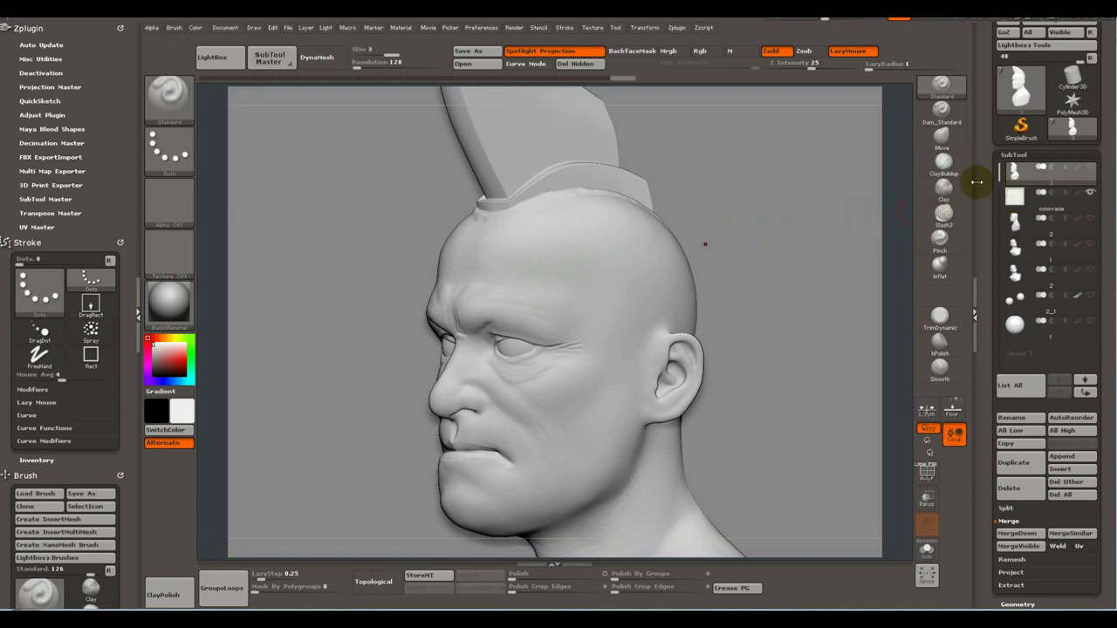
Try a Dam_Standard crease on the skull, undo it and the temple zigzag, then check the bust.
click(941, 110)
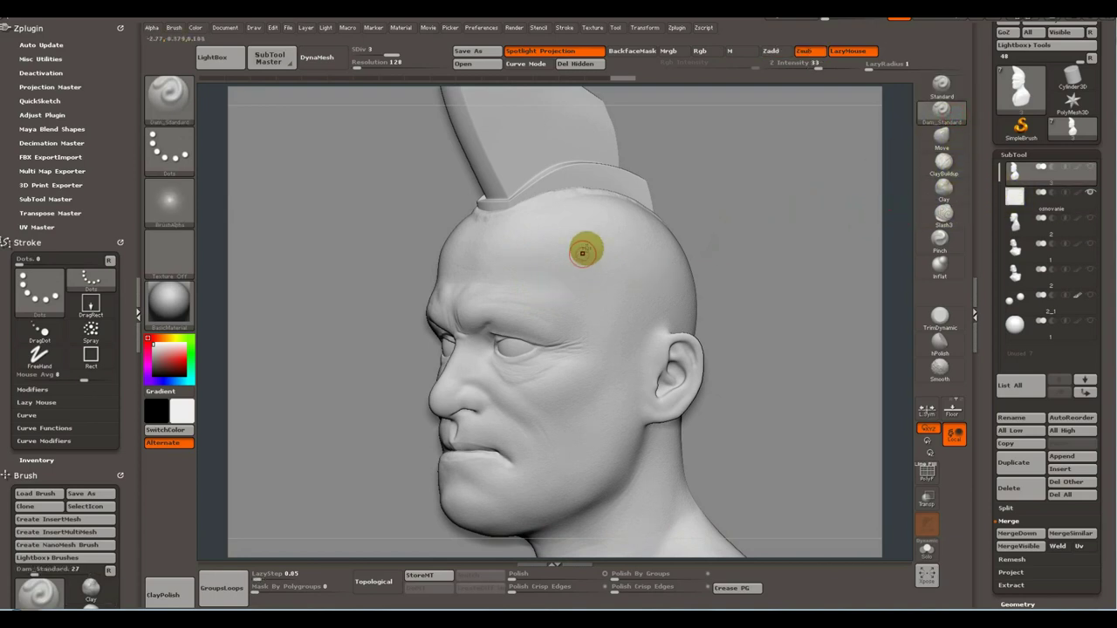
drag(533, 206, 636, 281)
key(ctrl+z)
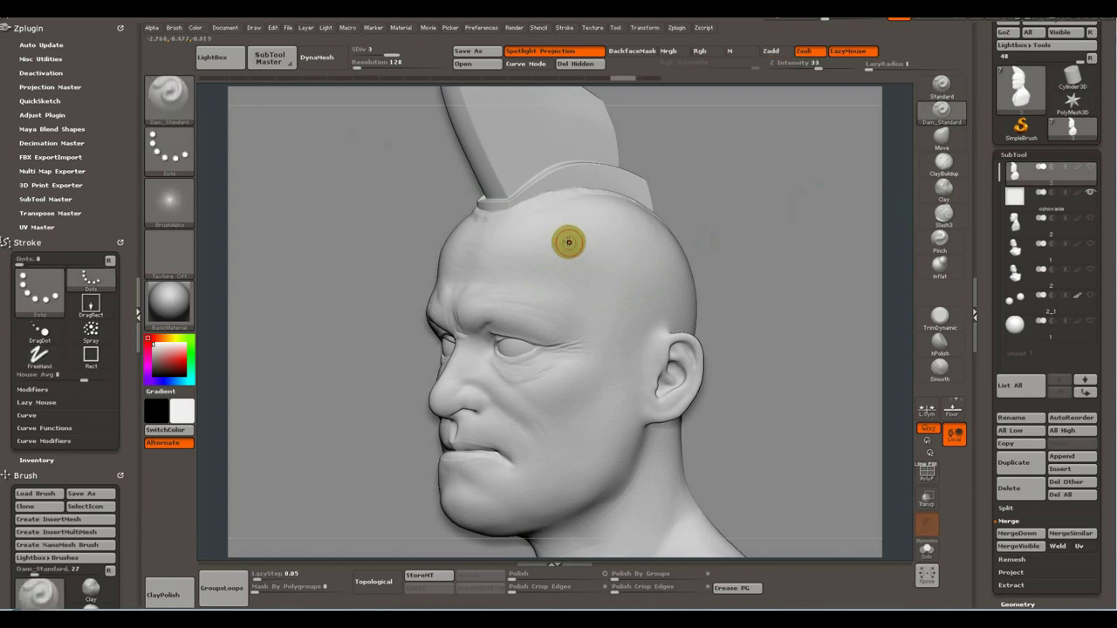
ctrl+drag(568, 238, 601, 380)
key(ctrl+z)
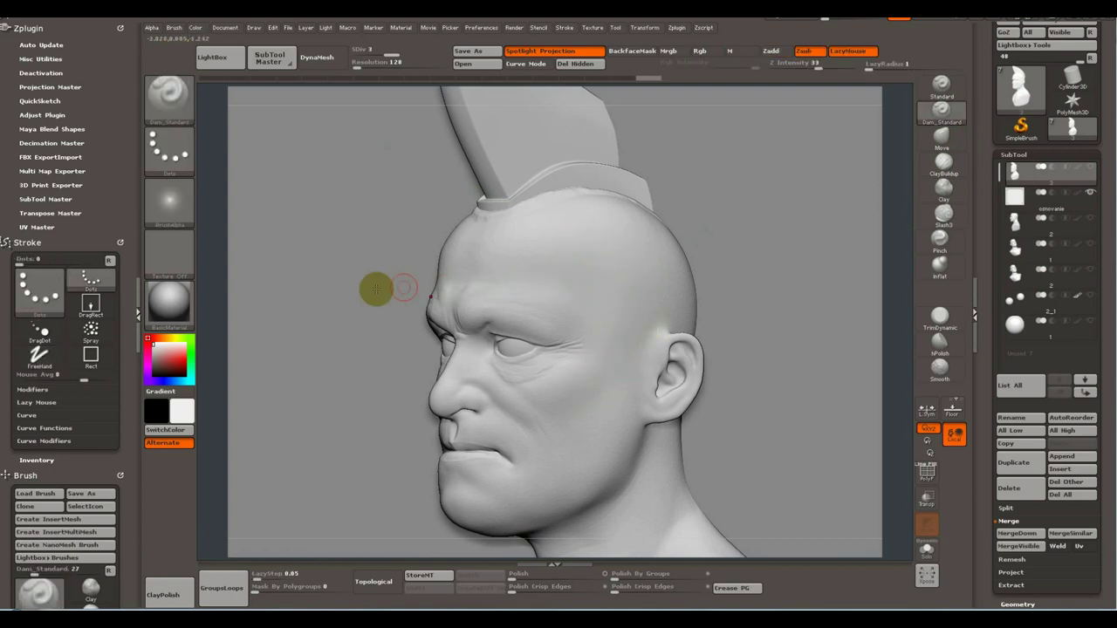
key(l)
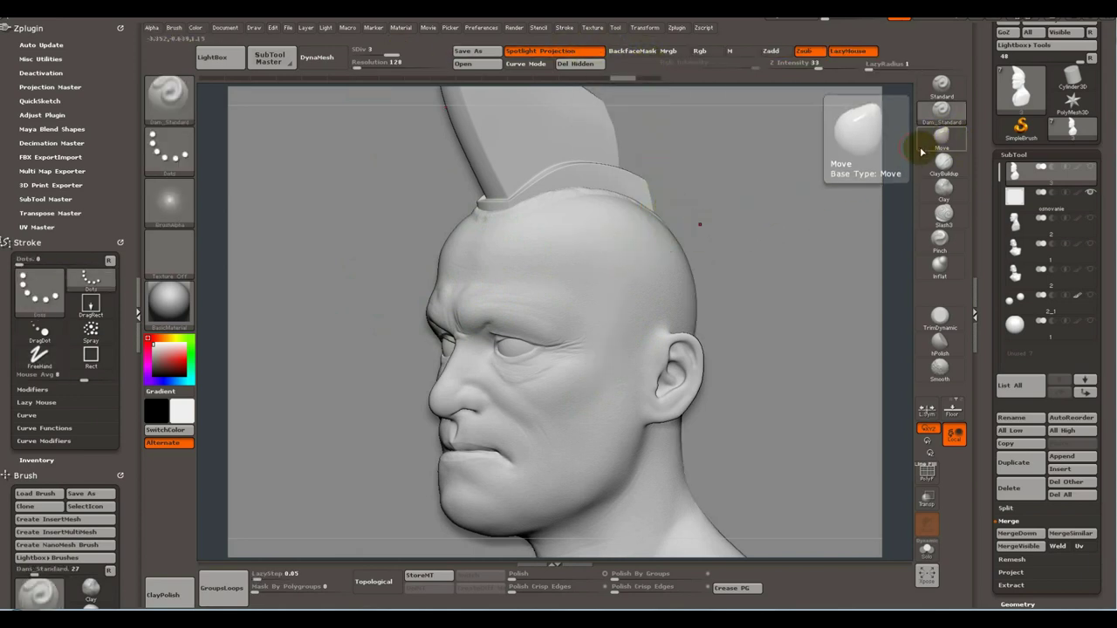
right_drag(539, 335, 481, 270)
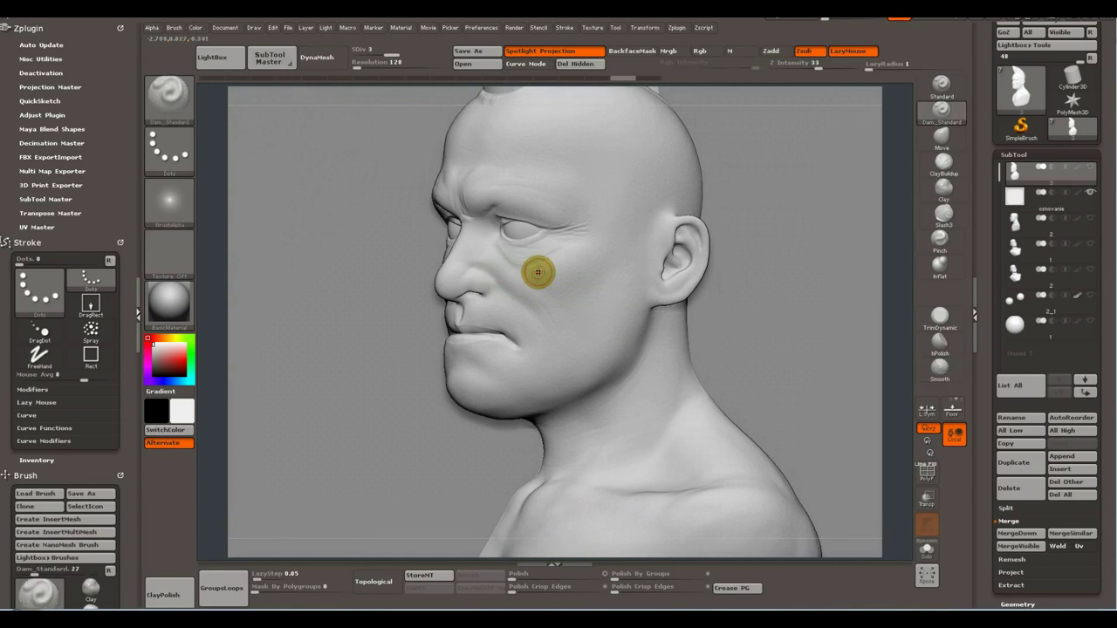
right_drag(533, 274, 507, 286)
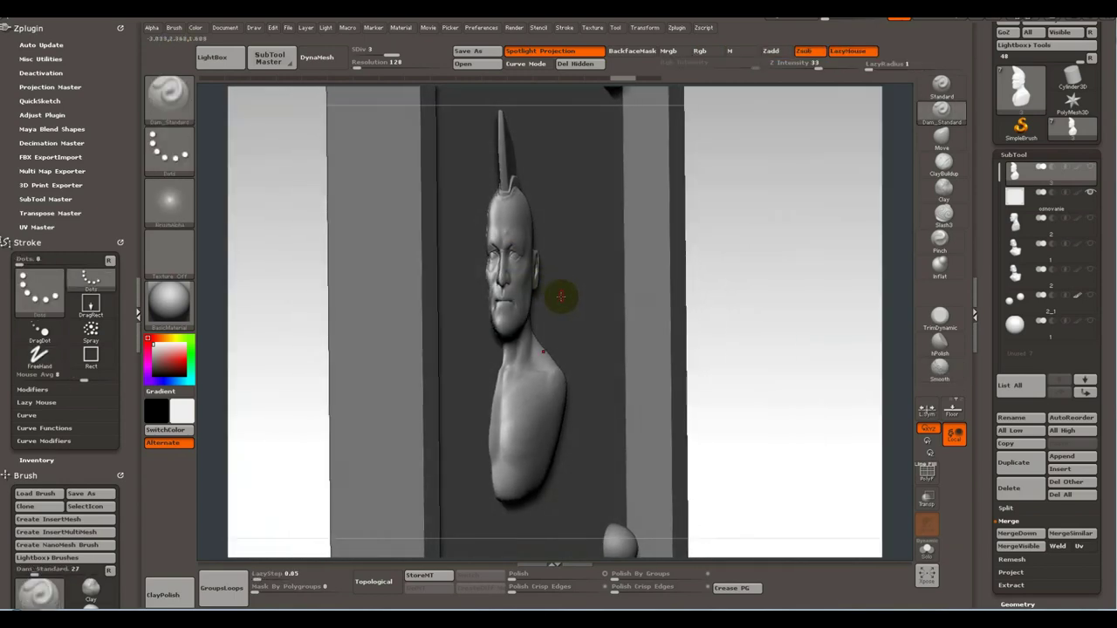
Enter Transpose Move and orbit the mohawk bust relief through front and three-quarter views.
key(w)
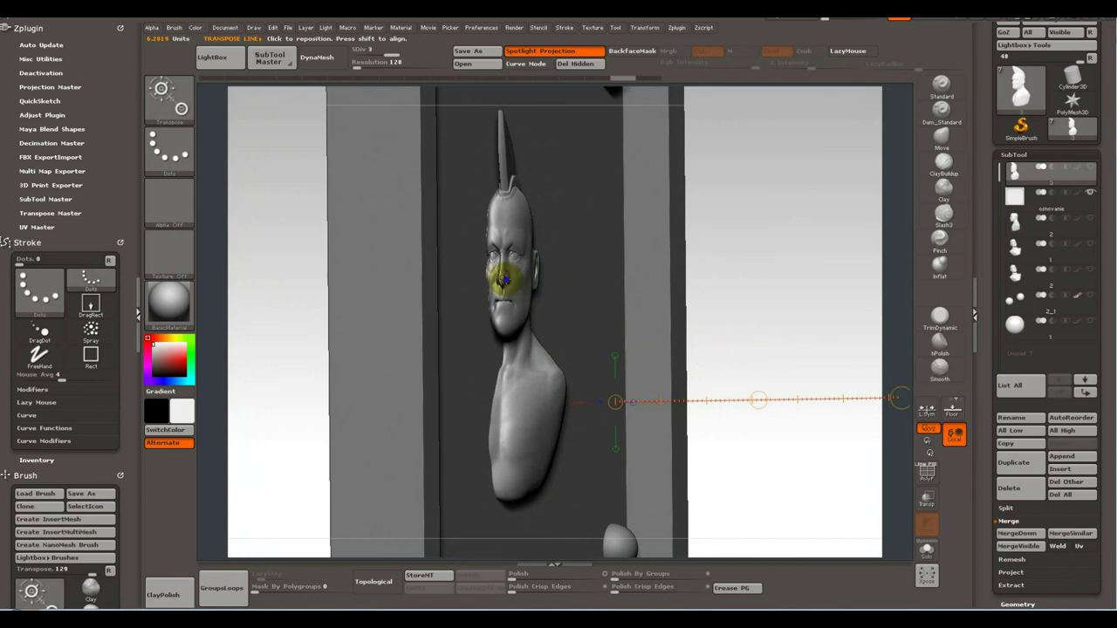
mouse_move(504, 280)
right_down()
mouse_move(524, 331)
mouse_move(530, 306)
right_up()
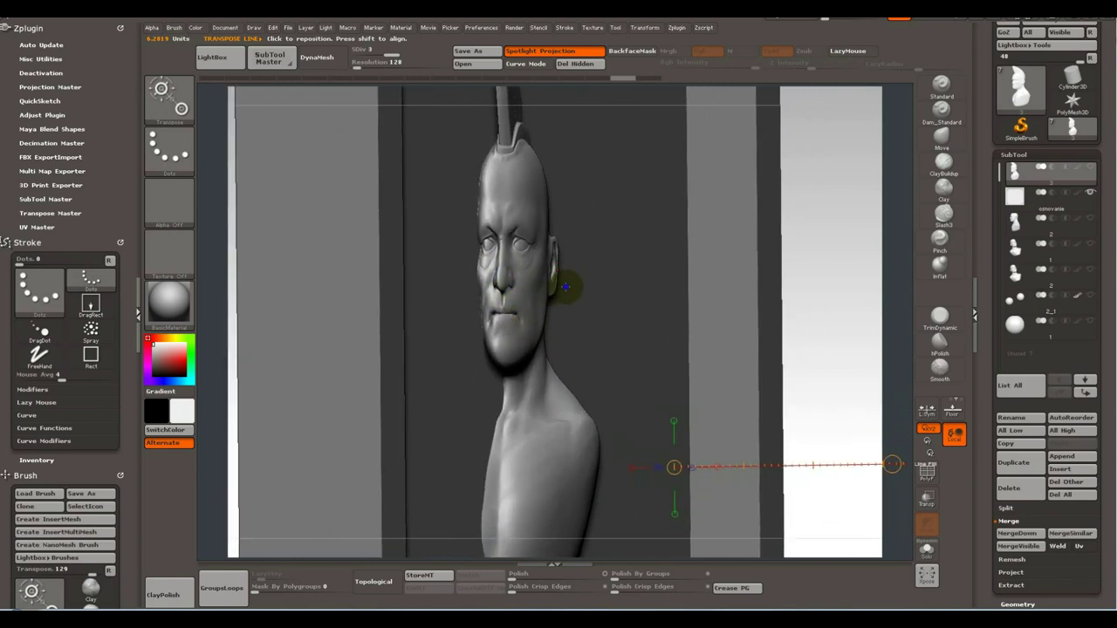
mouse_move(565, 286)
right_down()
mouse_move(474, 299)
mouse_move(507, 286)
right_up()
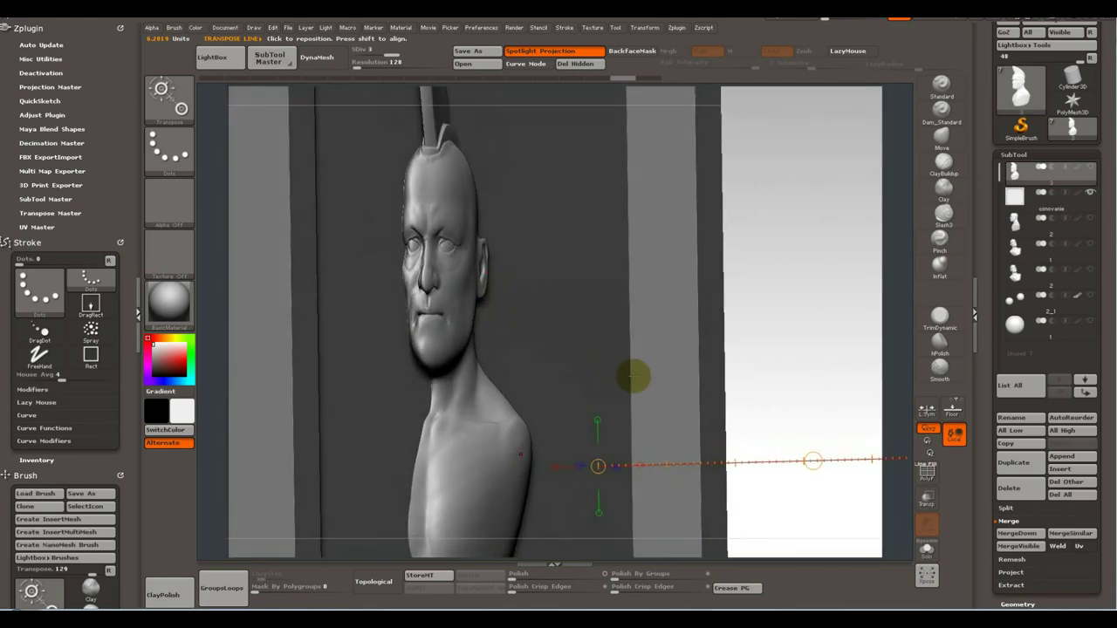
right_drag(643, 302, 387, 324)
mouse_move(538, 307)
right_down()
mouse_move(381, 324)
mouse_move(554, 316)
mouse_move(446, 290)
mouse_move(471, 319)
mouse_move(464, 294)
mouse_move(506, 299)
mouse_move(462, 274)
mouse_move(472, 327)
mouse_move(463, 295)
right_up()
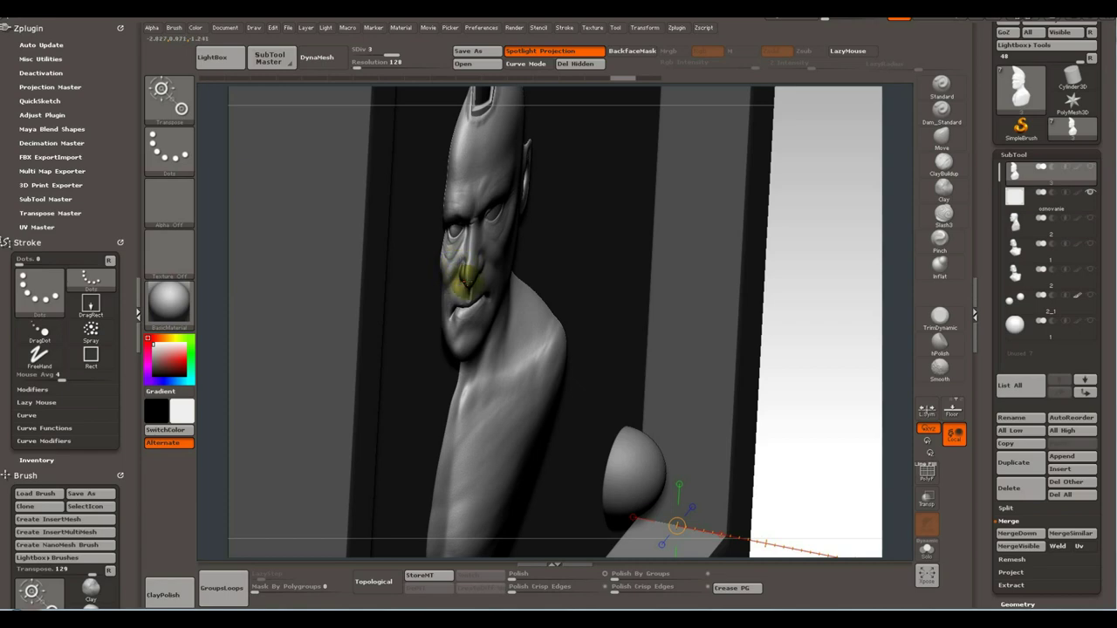
mouse_move(458, 277)
right_down()
mouse_move(456, 257)
mouse_move(474, 252)
right_up()
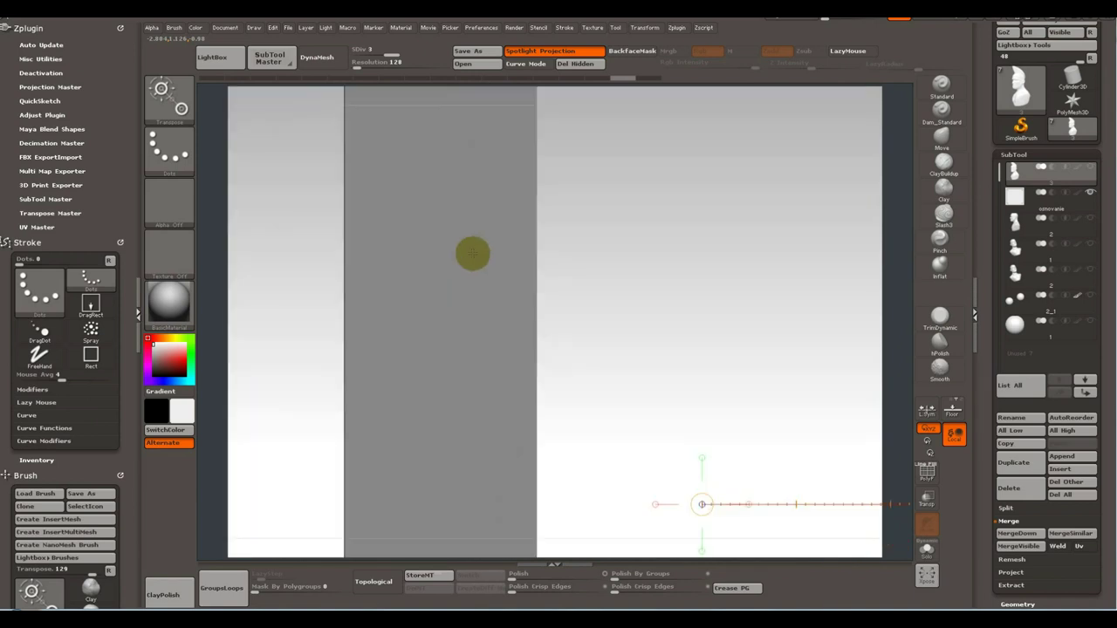
mouse_move(554, 276)
right_down()
mouse_move(491, 217)
mouse_move(511, 274)
mouse_move(506, 305)
mouse_move(518, 299)
right_up()
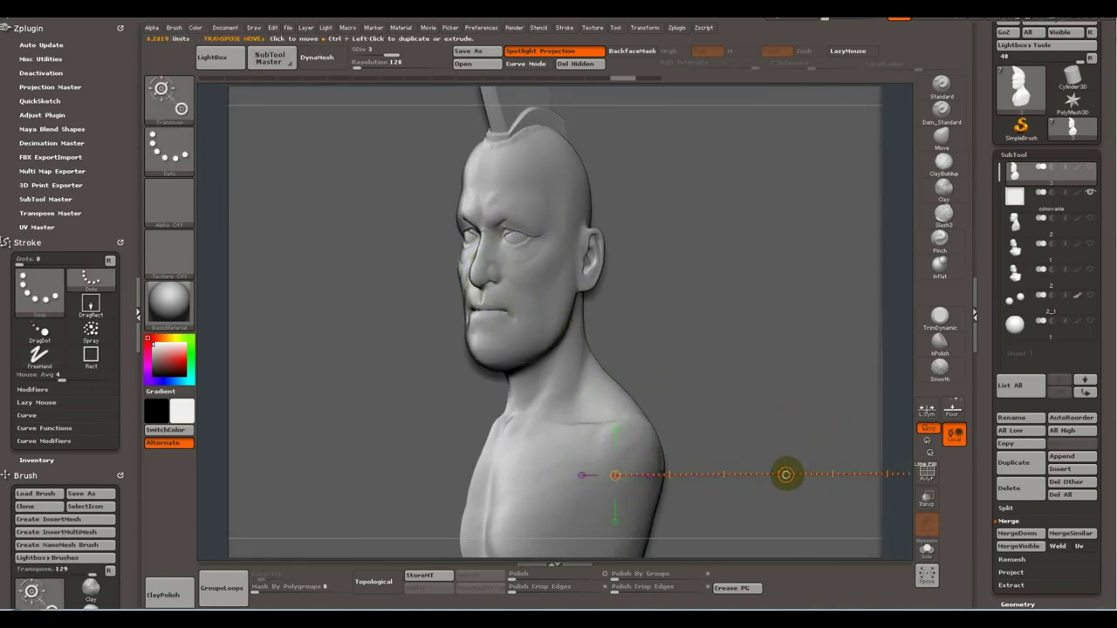
click(785, 475)
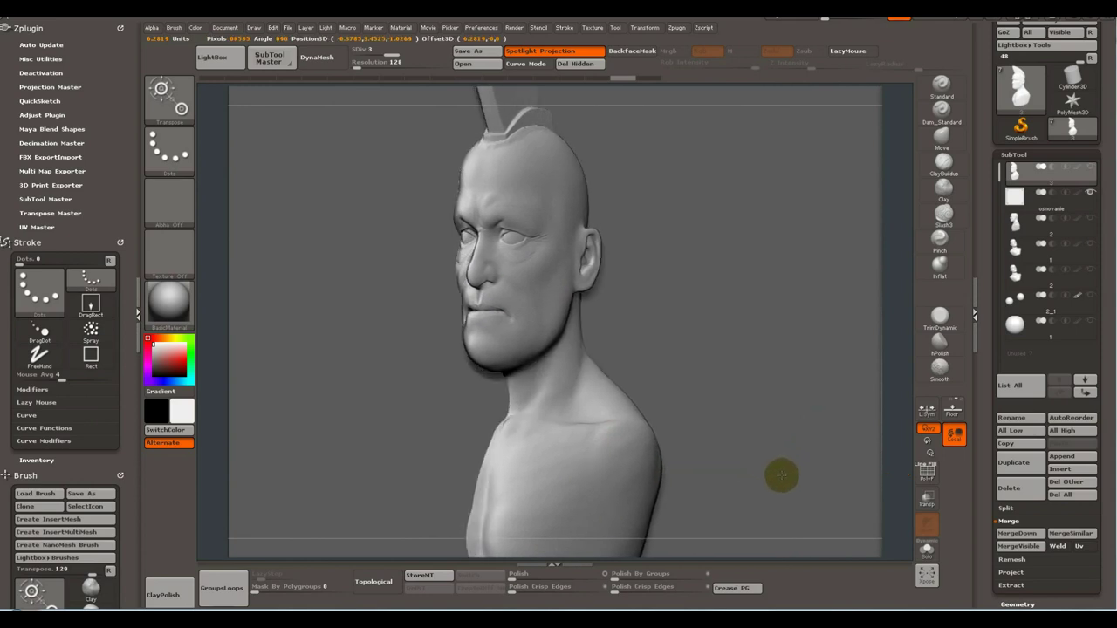
Minimize the empty ArtCAM Pro window so the Windows desktop shows.
click(785, 475)
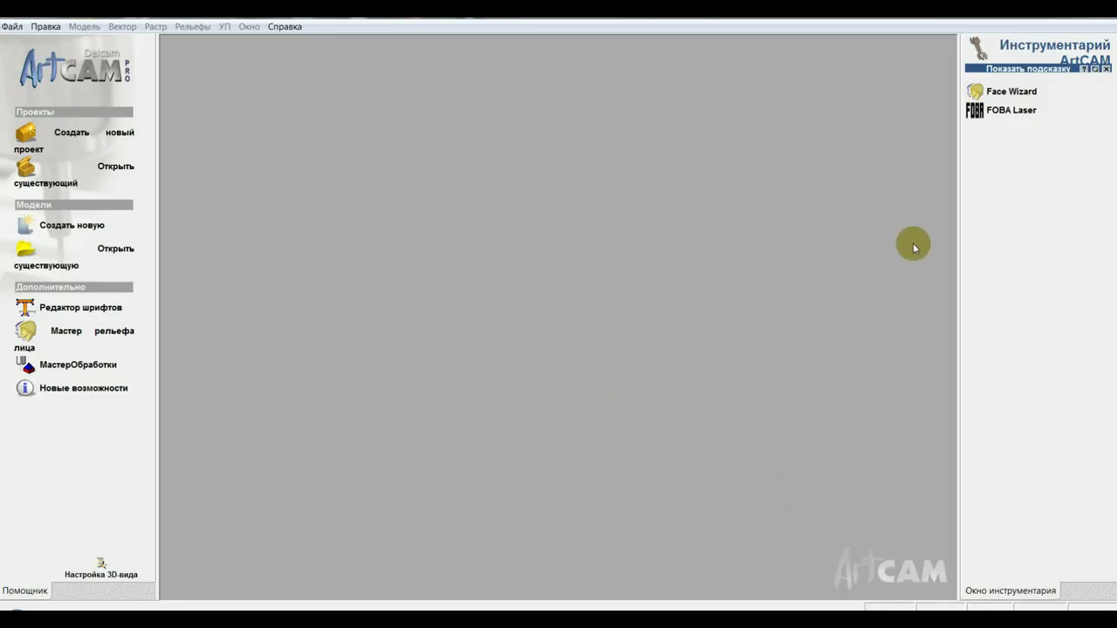
click(1053, 7)
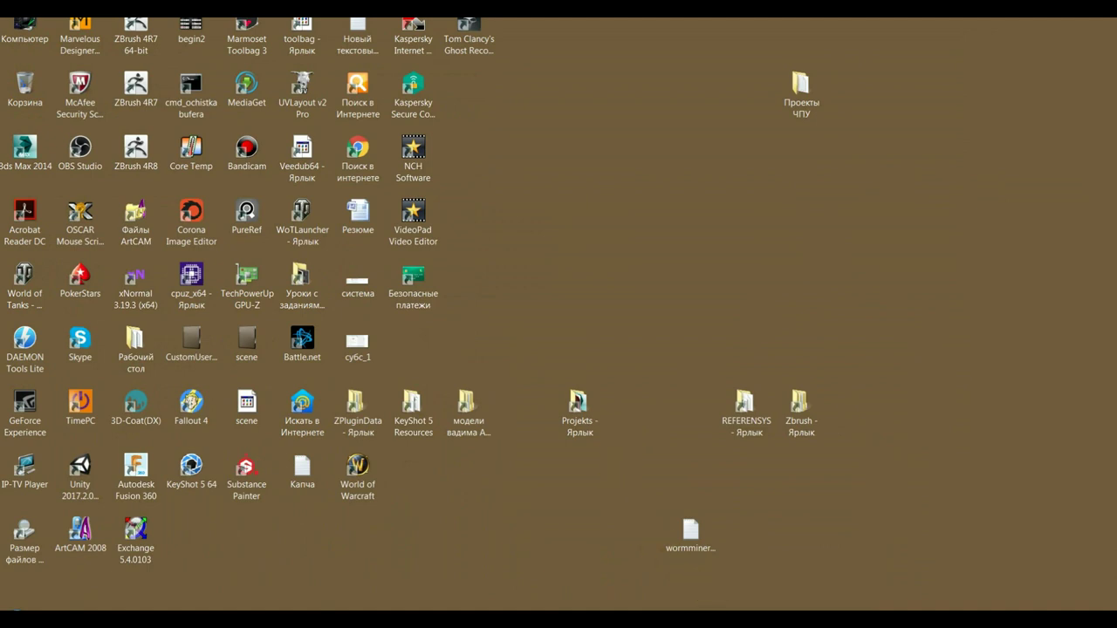
Restore ZBrush from its taskbar jump list to show the mohawk bust plaque.
right_click(683, 615)
click(640, 596)
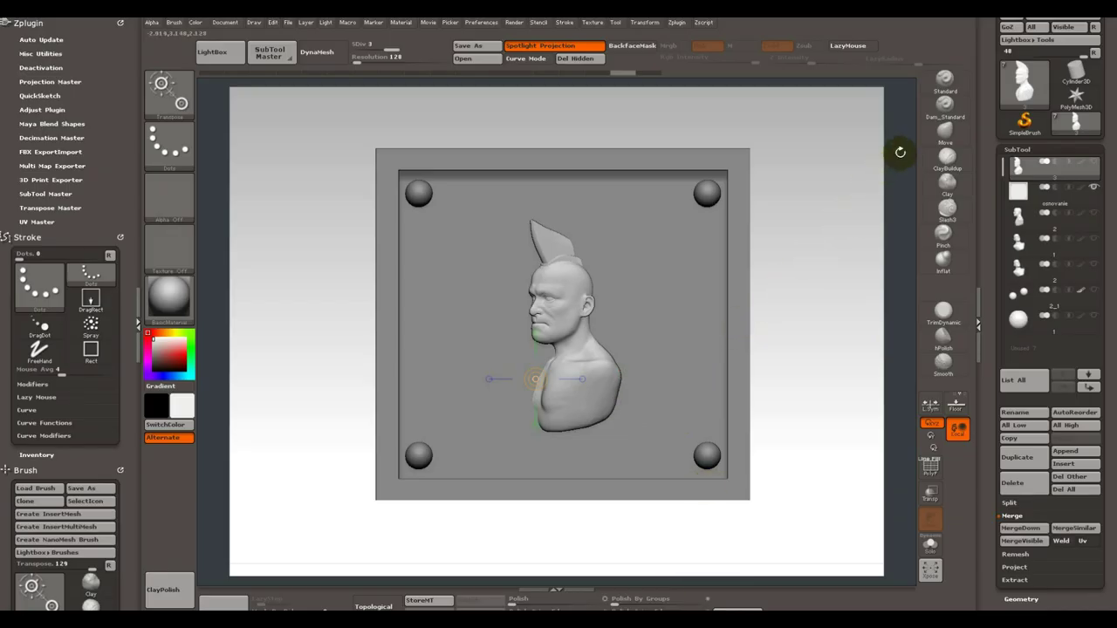
Overwrite 3.ZTL with the current plaque tool, then select the osnovanie base subtool.
scroll(995, 183, up, 2)
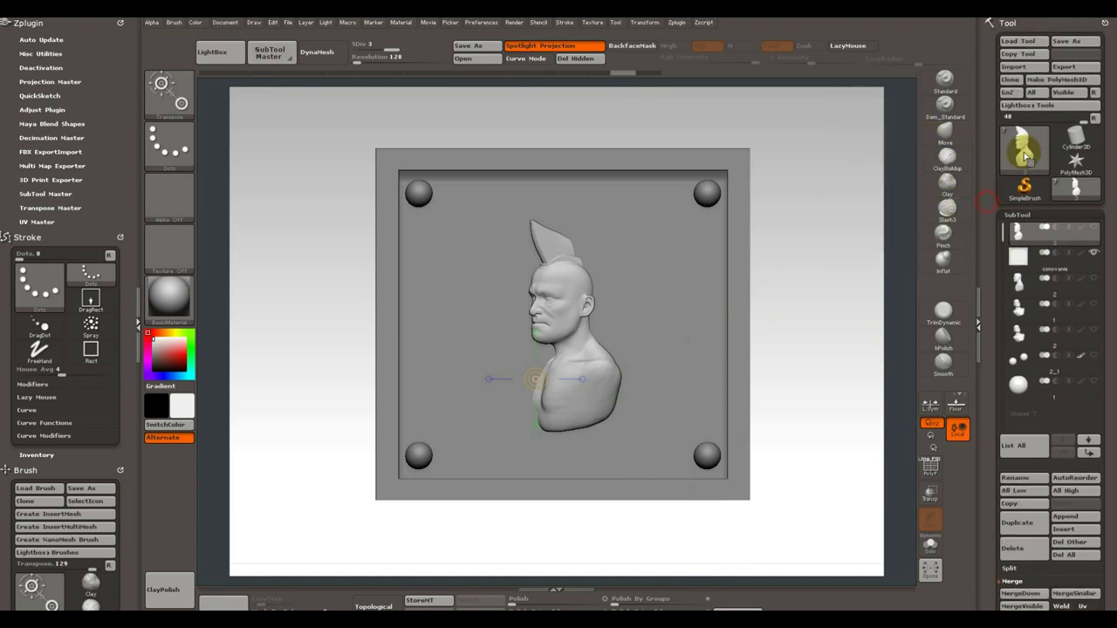
click(1074, 43)
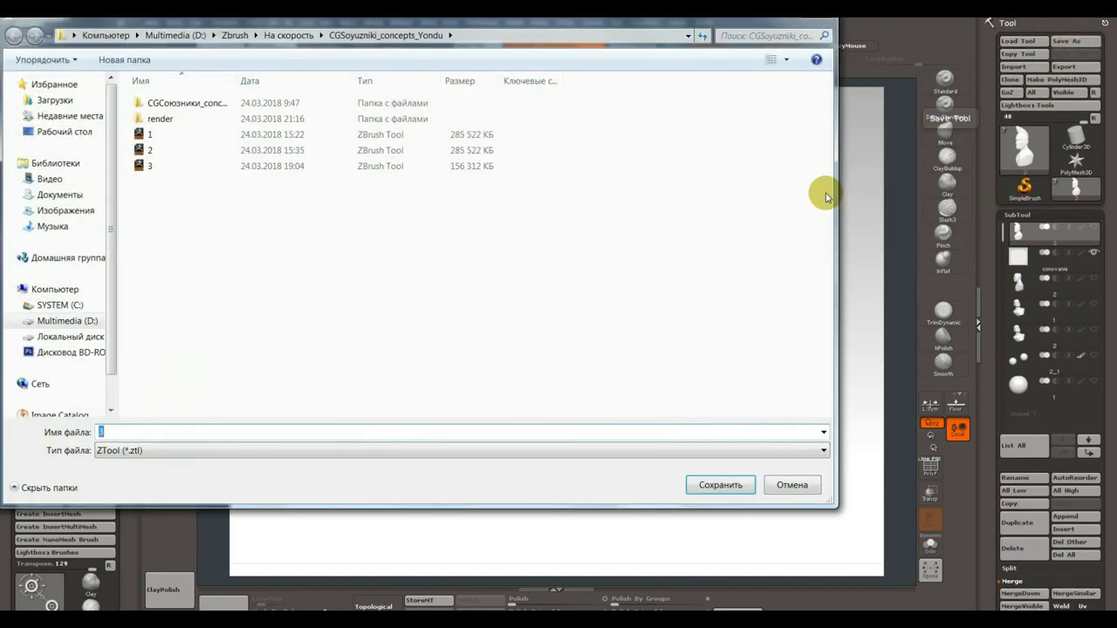
double_click(199, 166)
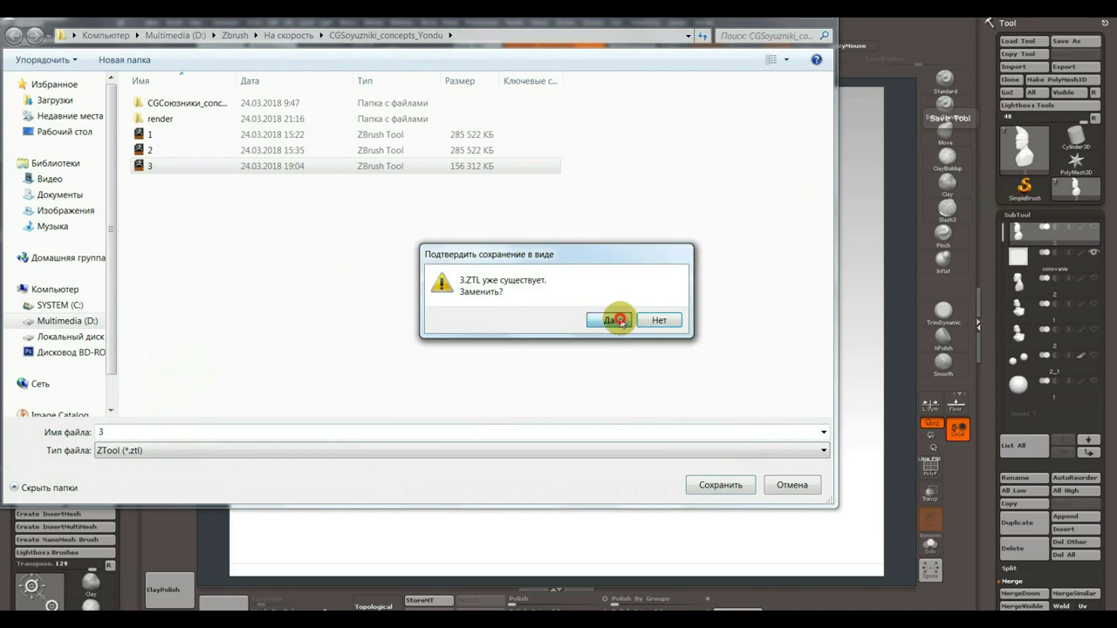
click(617, 320)
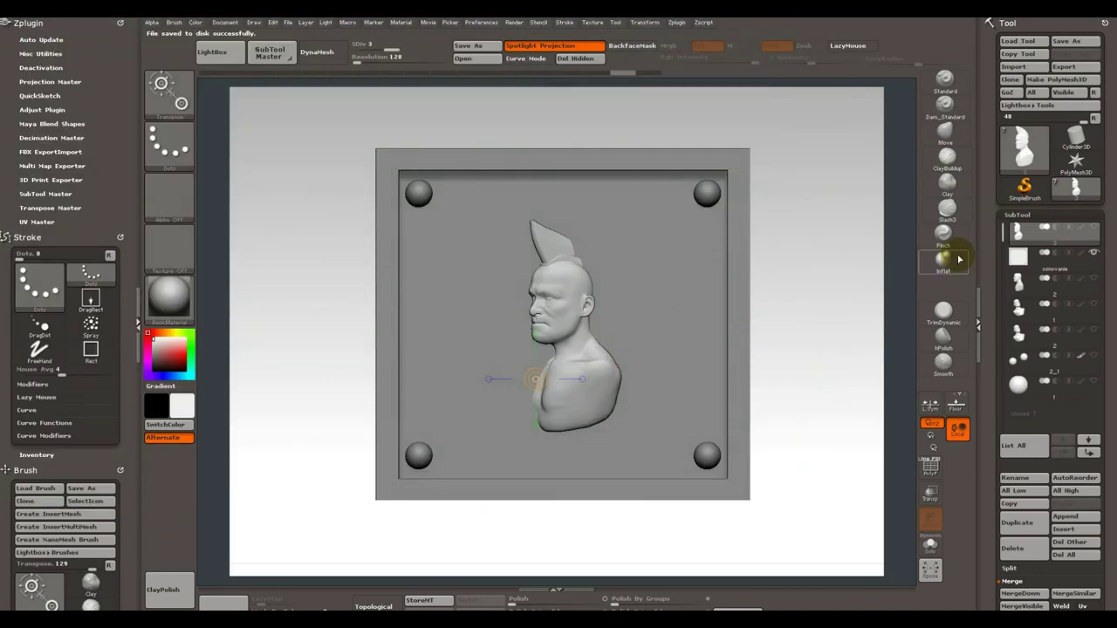
click(1092, 268)
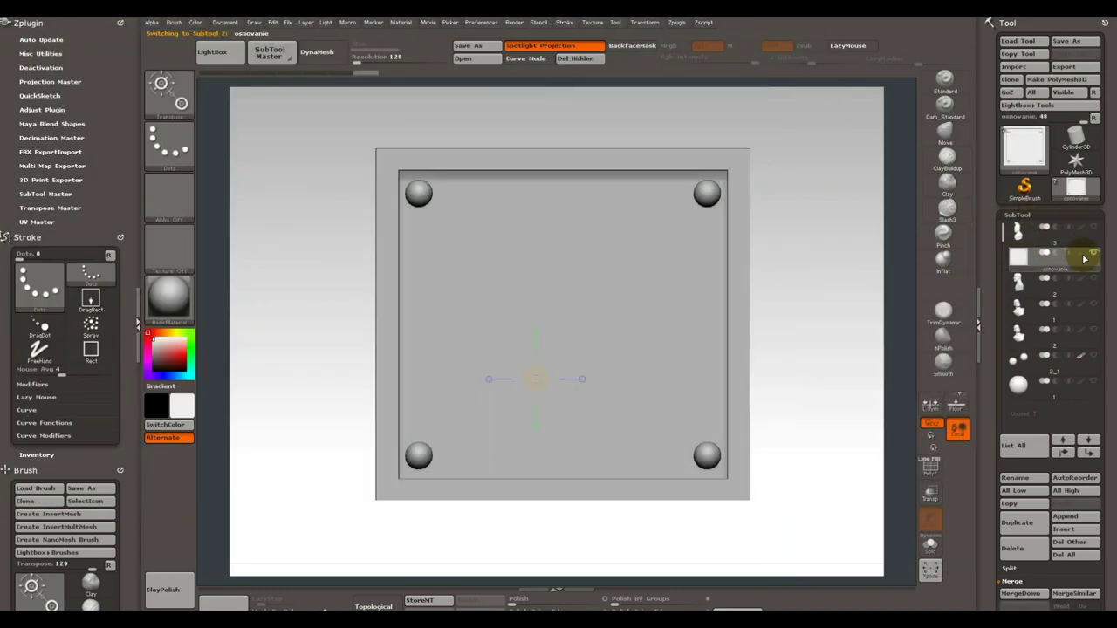
MergeDown the head bust into the base subtool and turn on Polyframe display.
click(1086, 233)
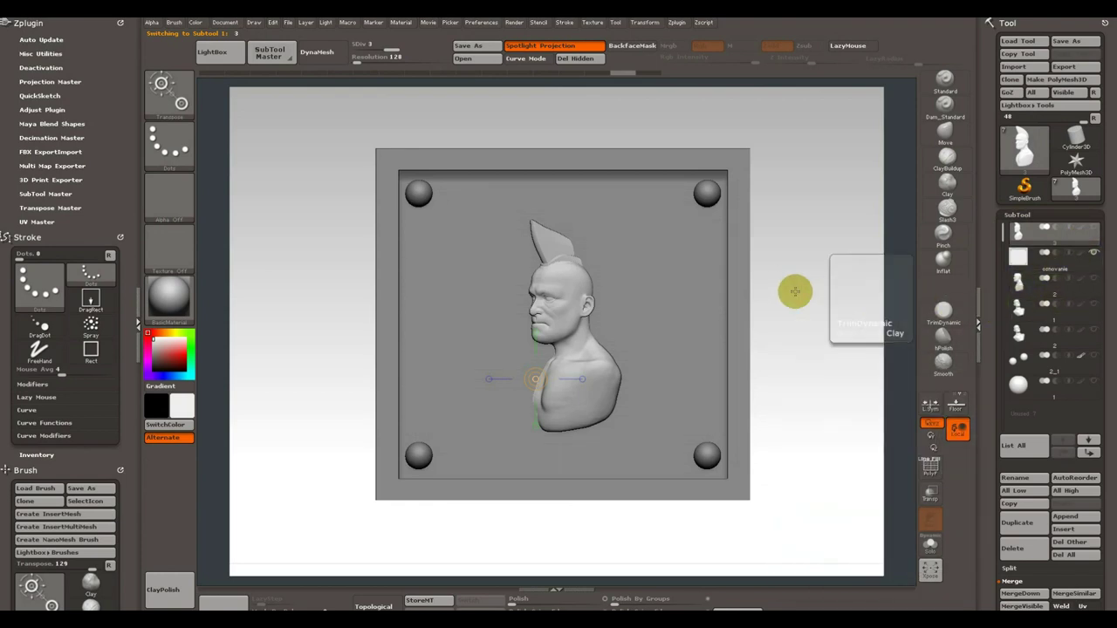
drag(989, 349, 989, 317)
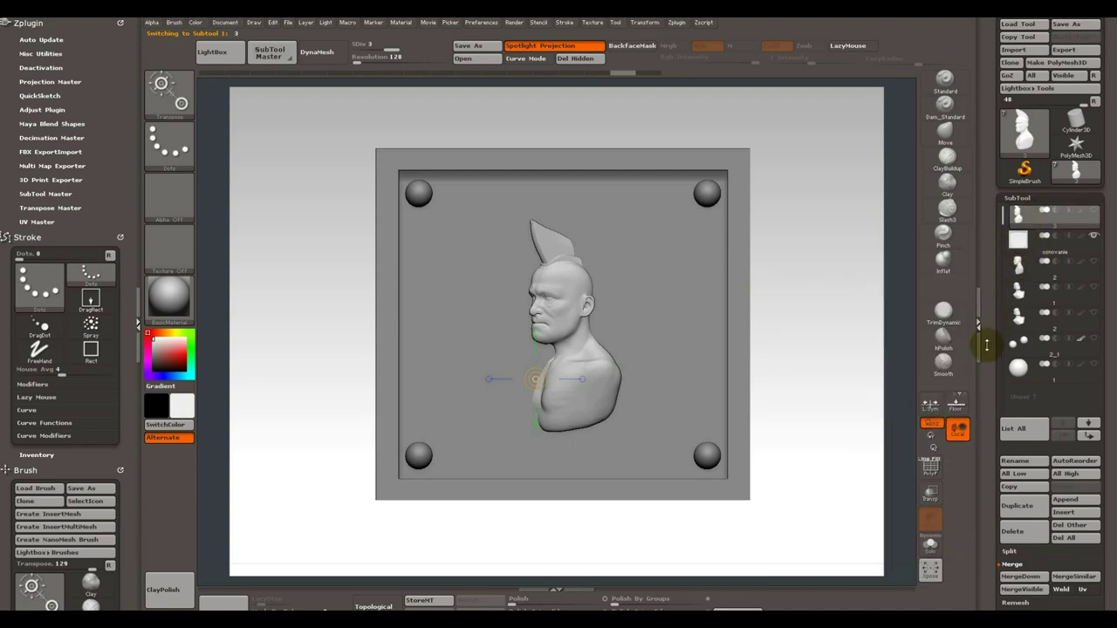
drag(990, 311, 992, 282)
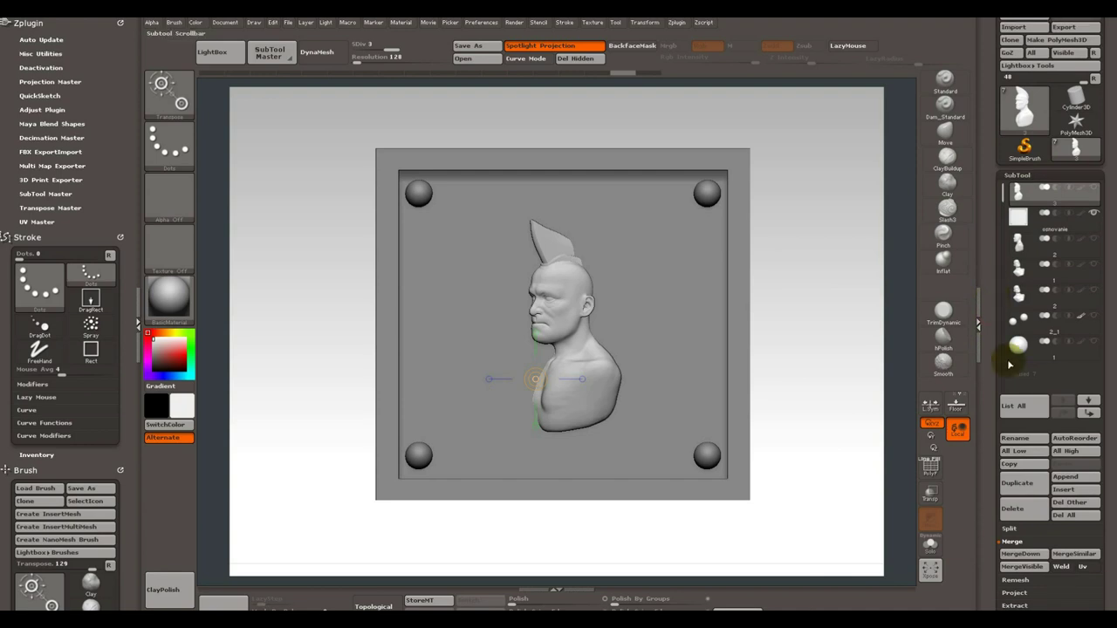
click(1021, 554)
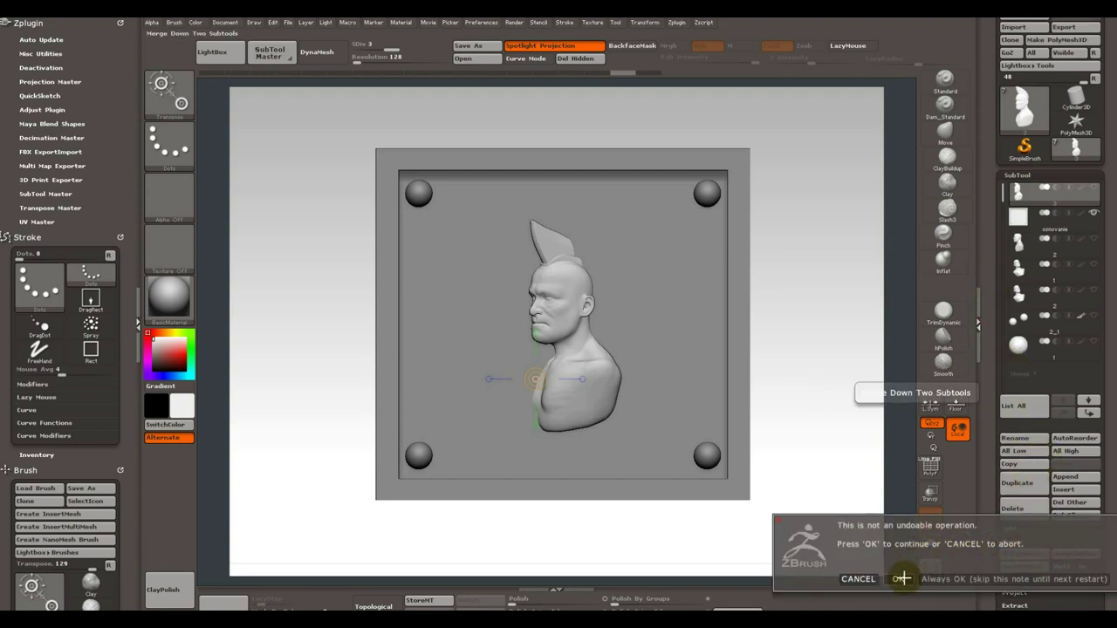
click(902, 578)
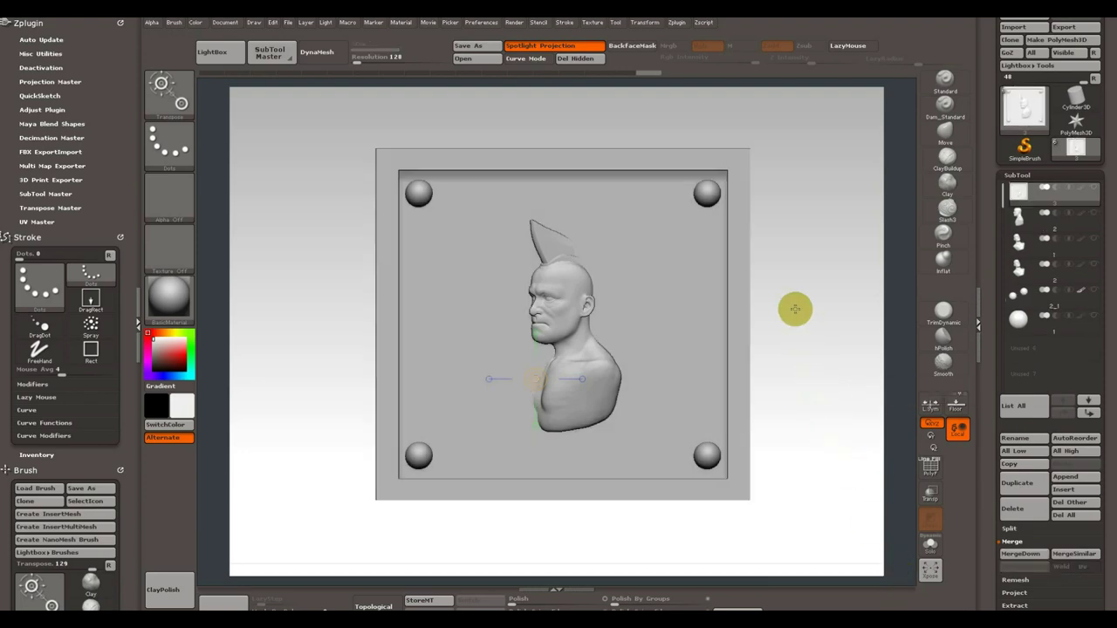
mouse_move(780, 314)
mouse_down()
mouse_move(810, 322)
mouse_move(781, 322)
mouse_move(792, 320)
mouse_move(623, 511)
mouse_move(572, 301)
mouse_move(596, 423)
mouse_up()
key(shift+f)
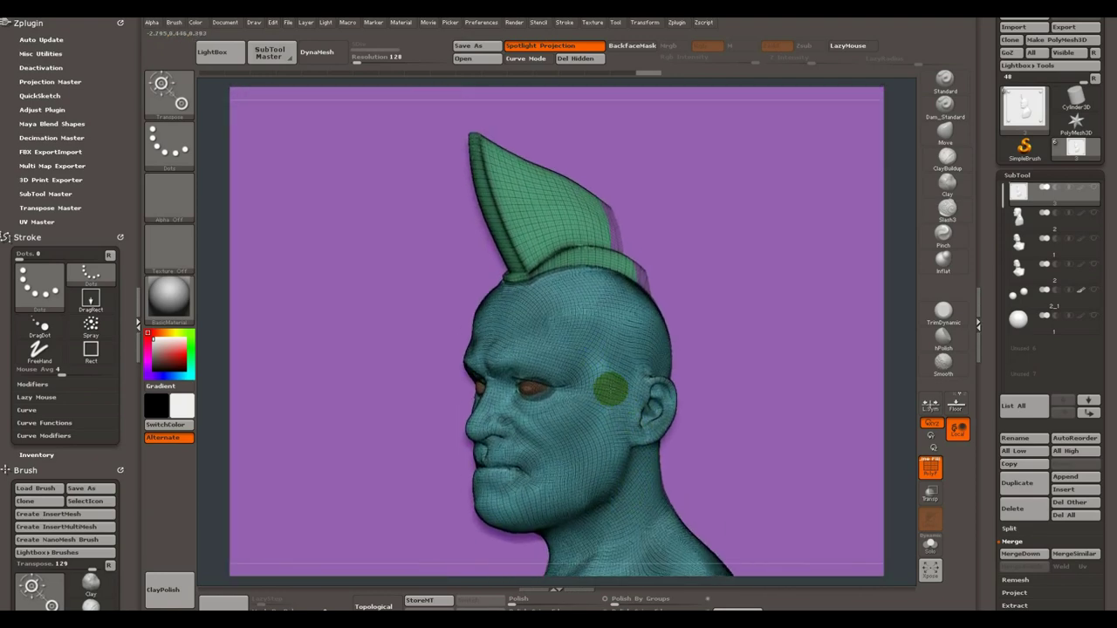
Zoom in on the bust's face and browse the SubTool Split and Polygroups options.
mouse_move(569, 323)
right_down()
mouse_move(573, 425)
mouse_move(753, 329)
right_up()
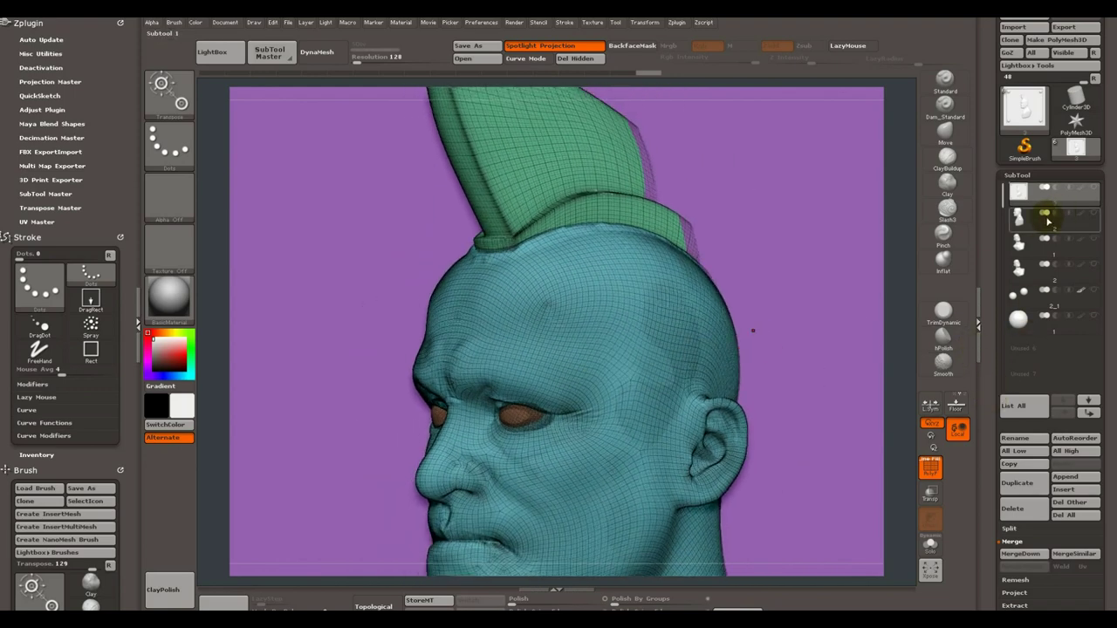
drag(988, 381, 987, 294)
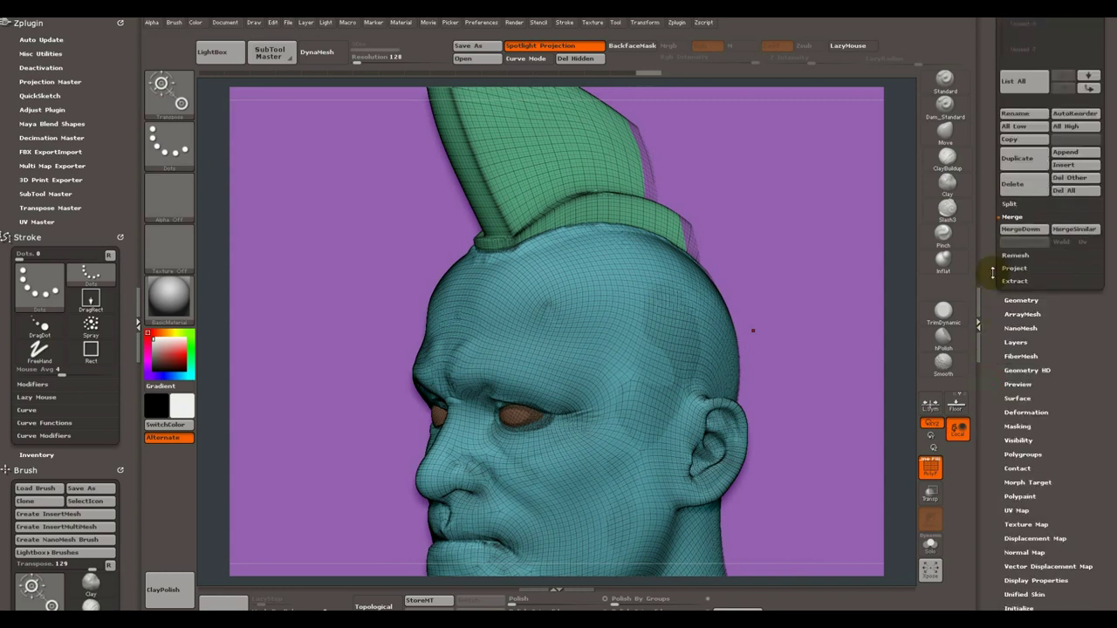
click(1011, 323)
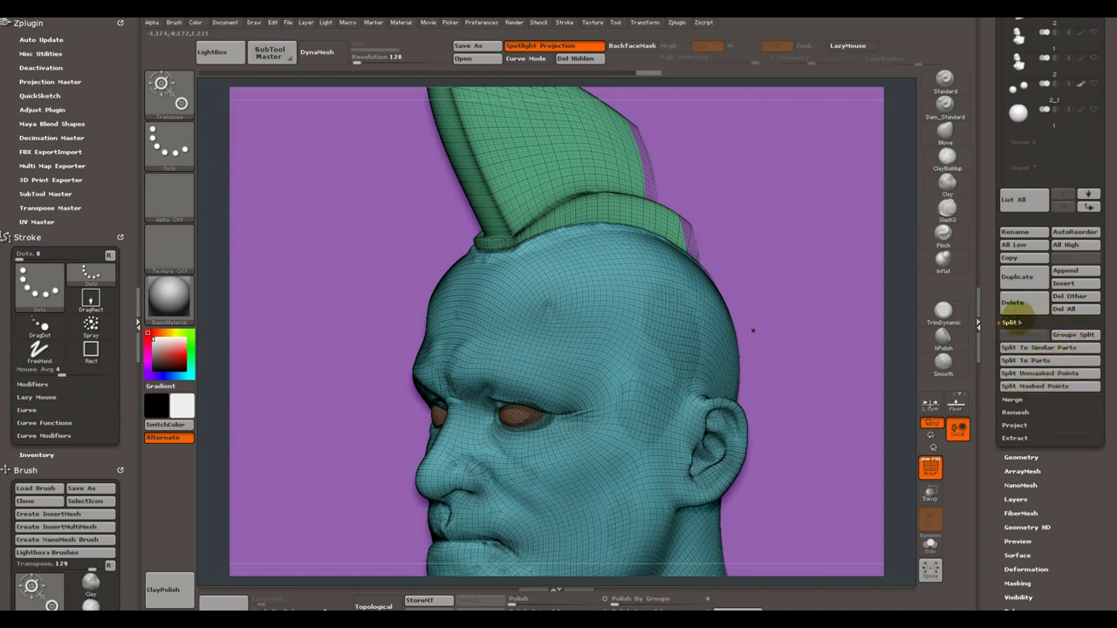
click(1009, 323)
drag(825, 375, 823, 267)
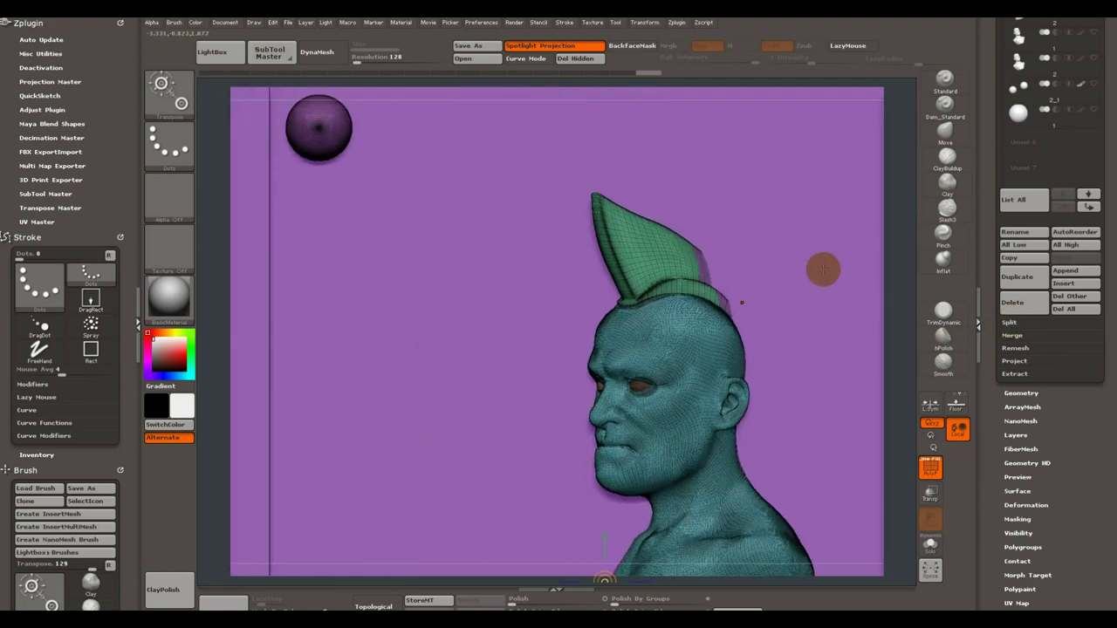
alt+drag(811, 349, 768, 345)
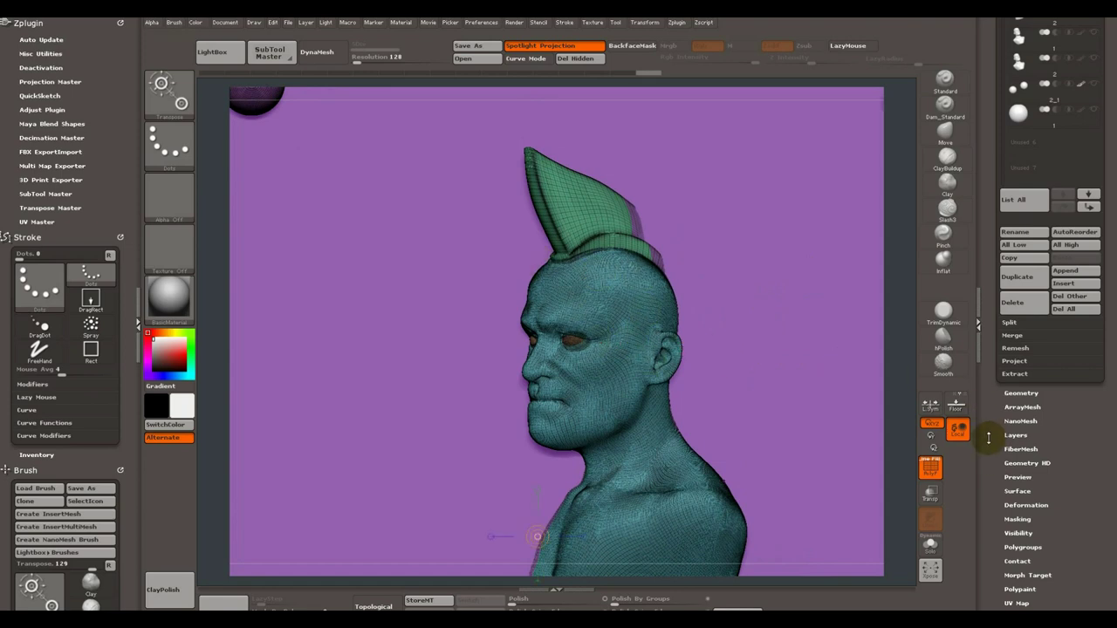
drag(989, 438, 992, 369)
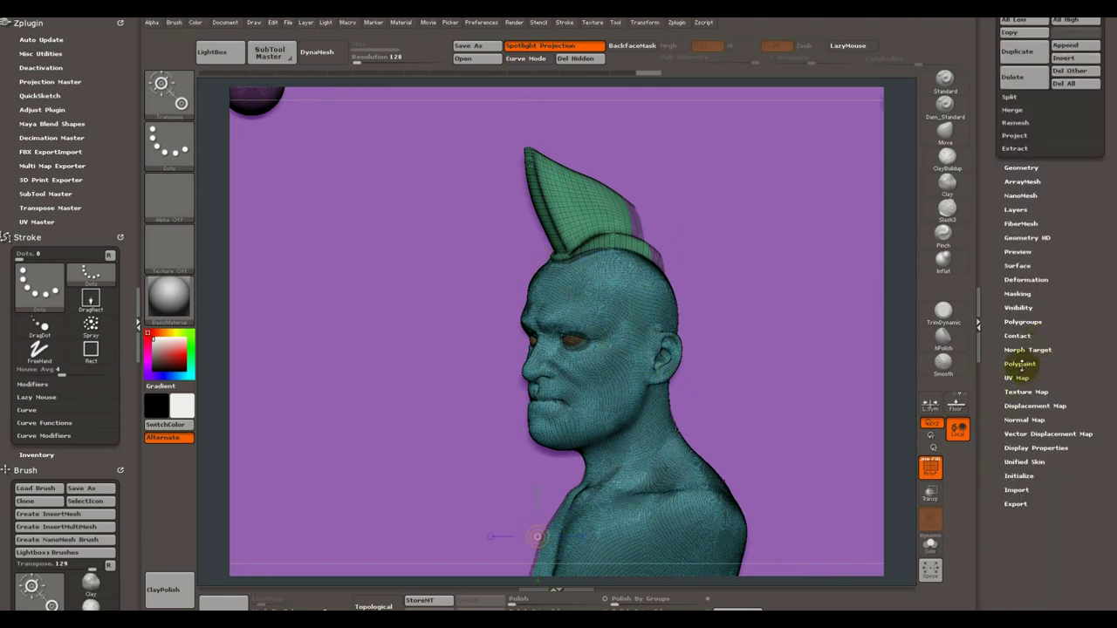
click(1023, 321)
drag(1067, 329, 1070, 431)
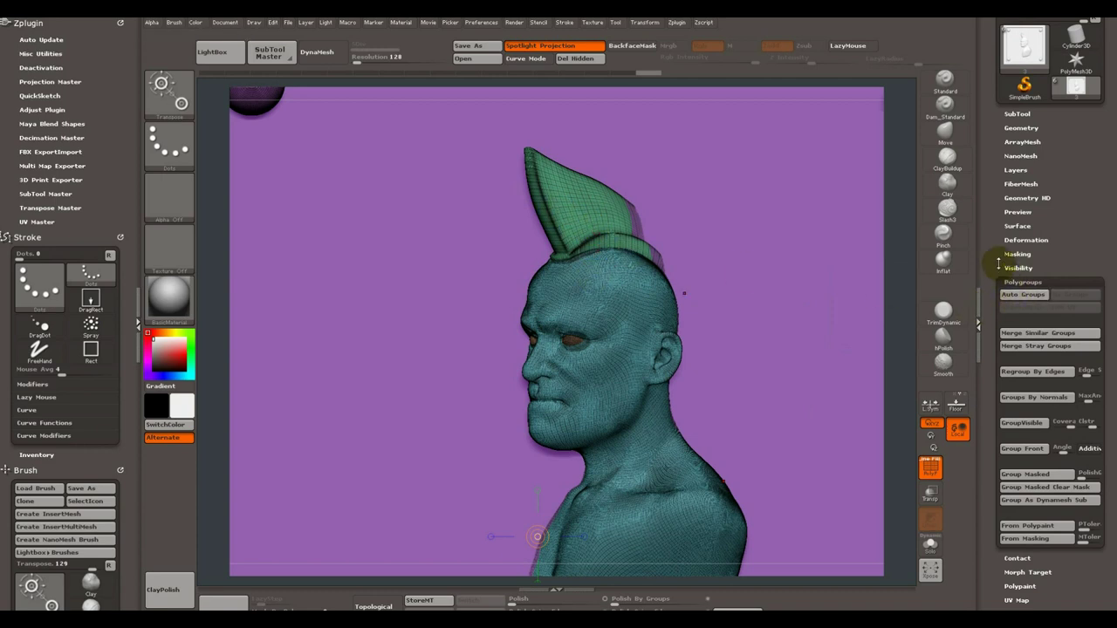
drag(998, 263, 1016, 302)
click(1018, 213)
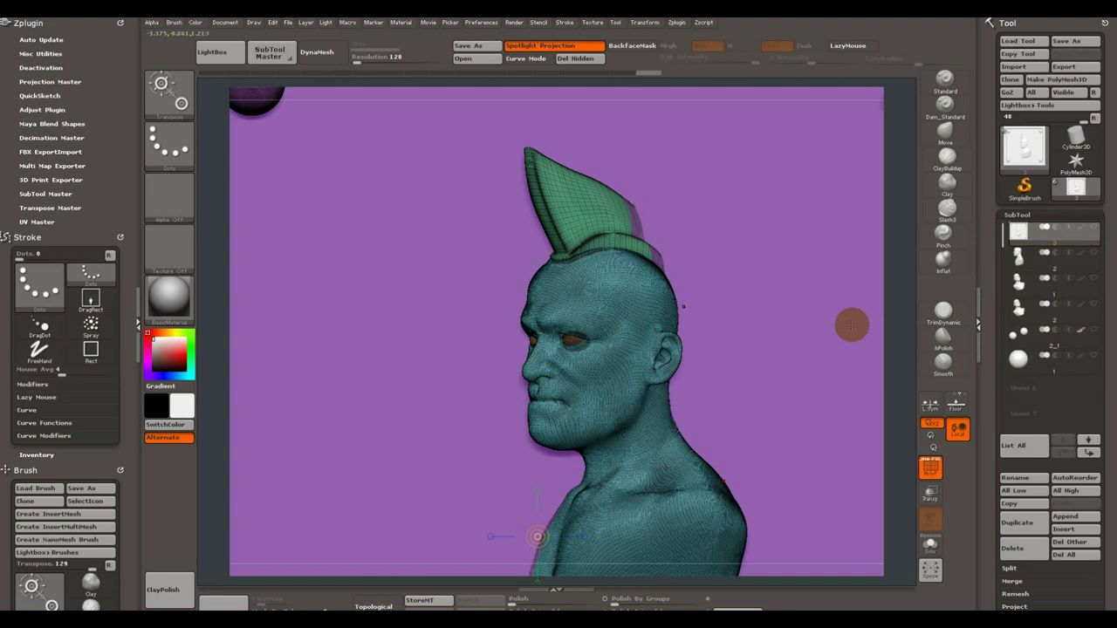
drag(990, 428, 985, 349)
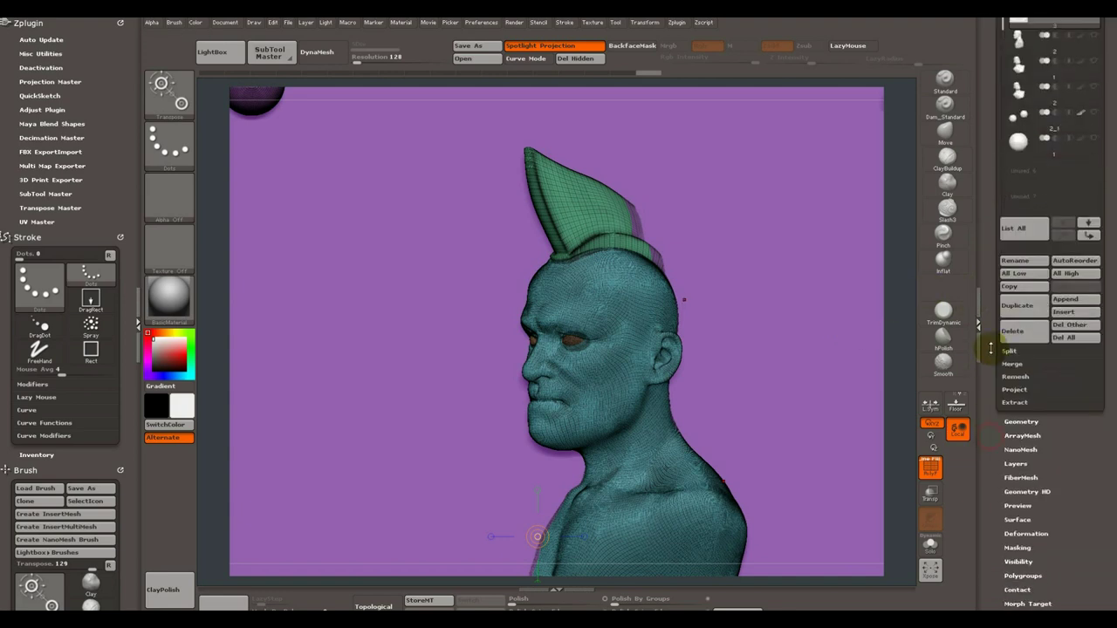
click(1011, 352)
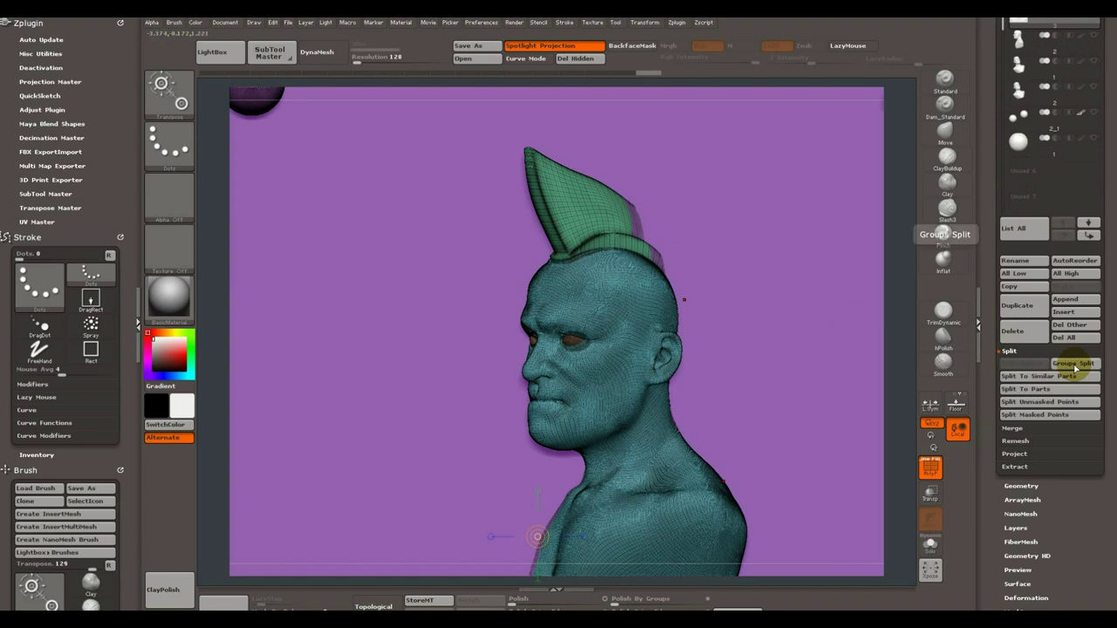
drag(995, 231, 992, 327)
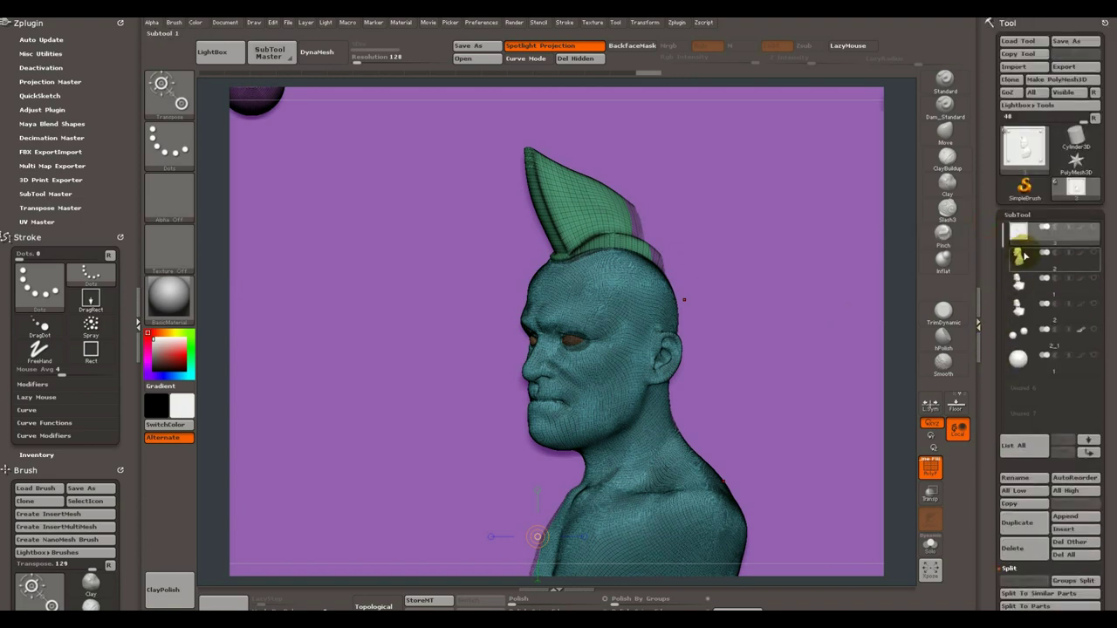
Ctrl+Shift-click the bust to isolate its polygroup, inspect it, then unhide the plaque.
key(ctrl+shift)
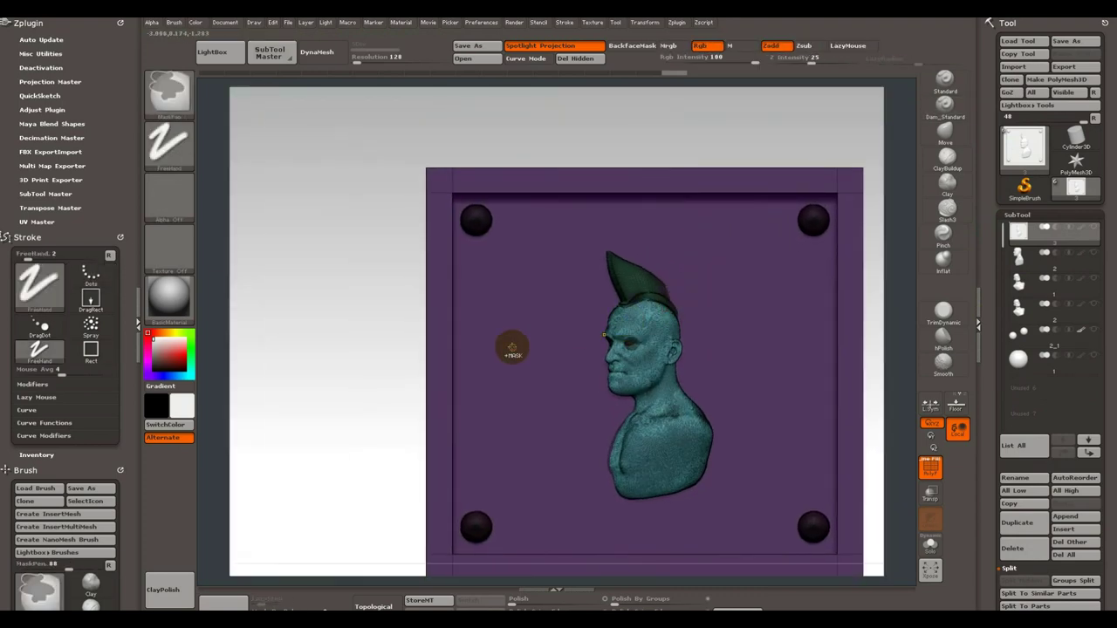
ctrl+click(511, 346)
key(ctrl+shift)
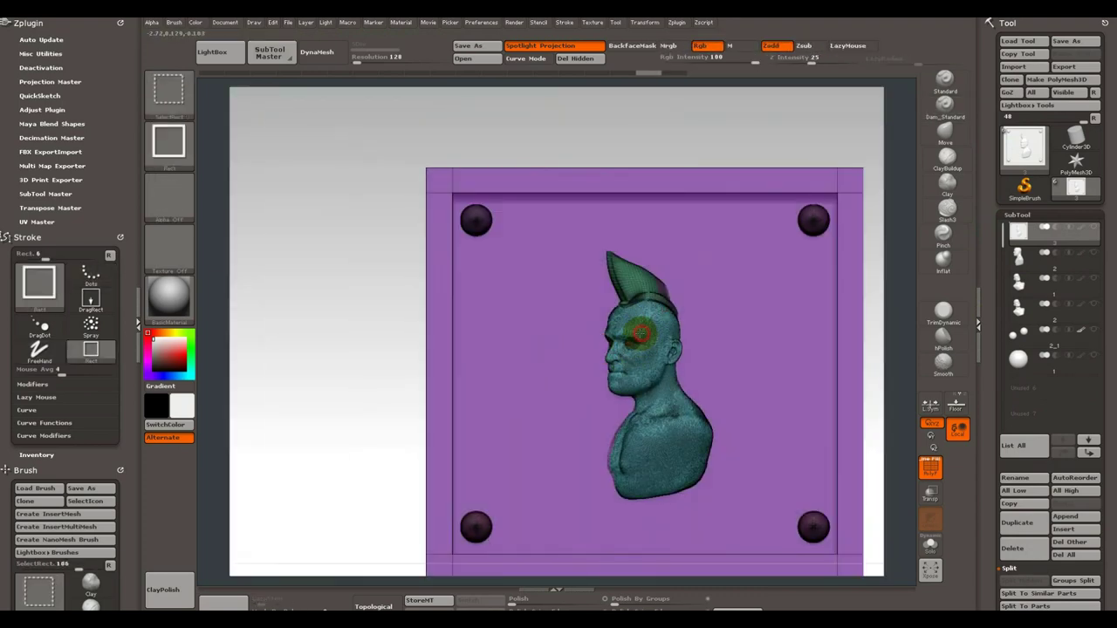
ctrl+shift+click(640, 333)
mouse_move(695, 333)
mouse_down()
mouse_move(746, 349)
mouse_move(696, 343)
mouse_move(751, 313)
mouse_up()
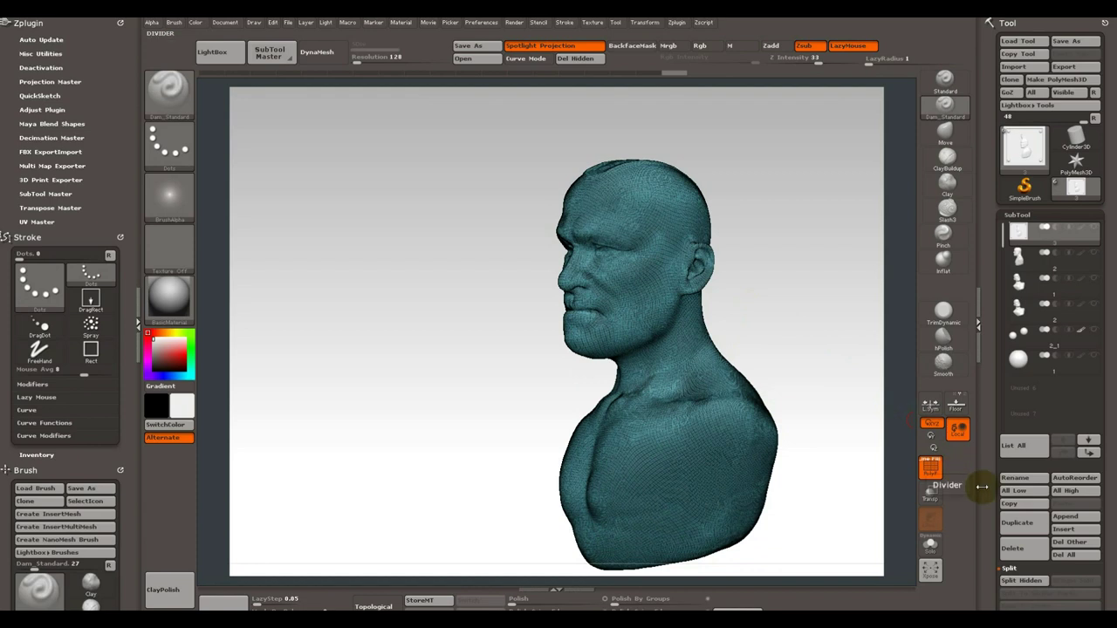
drag(980, 480, 989, 401)
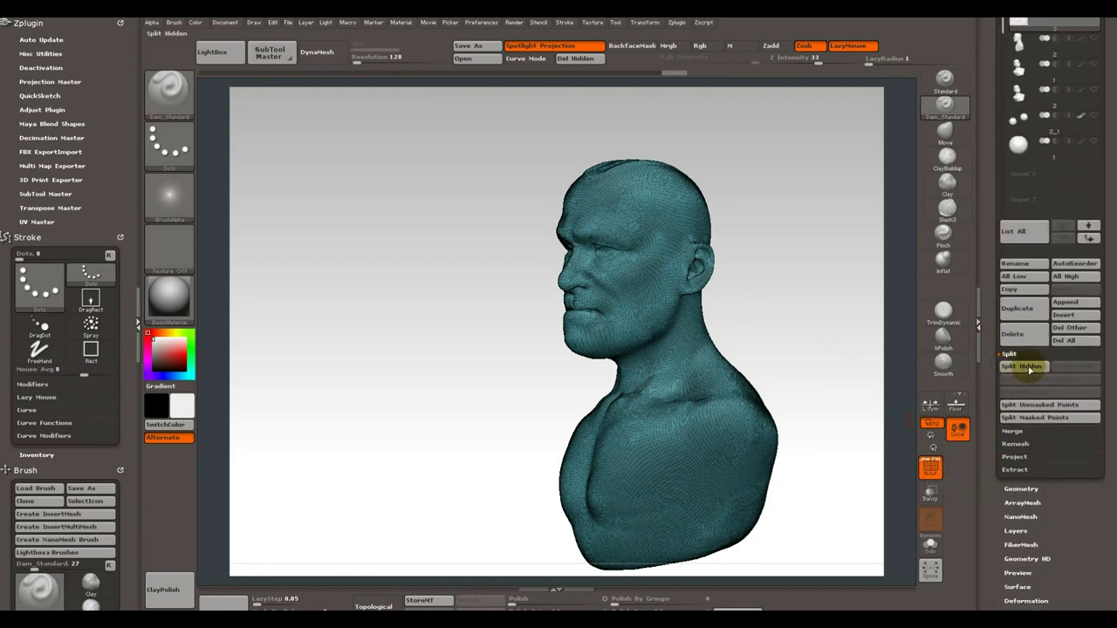
drag(991, 344, 974, 426)
key(ctrl+shift)
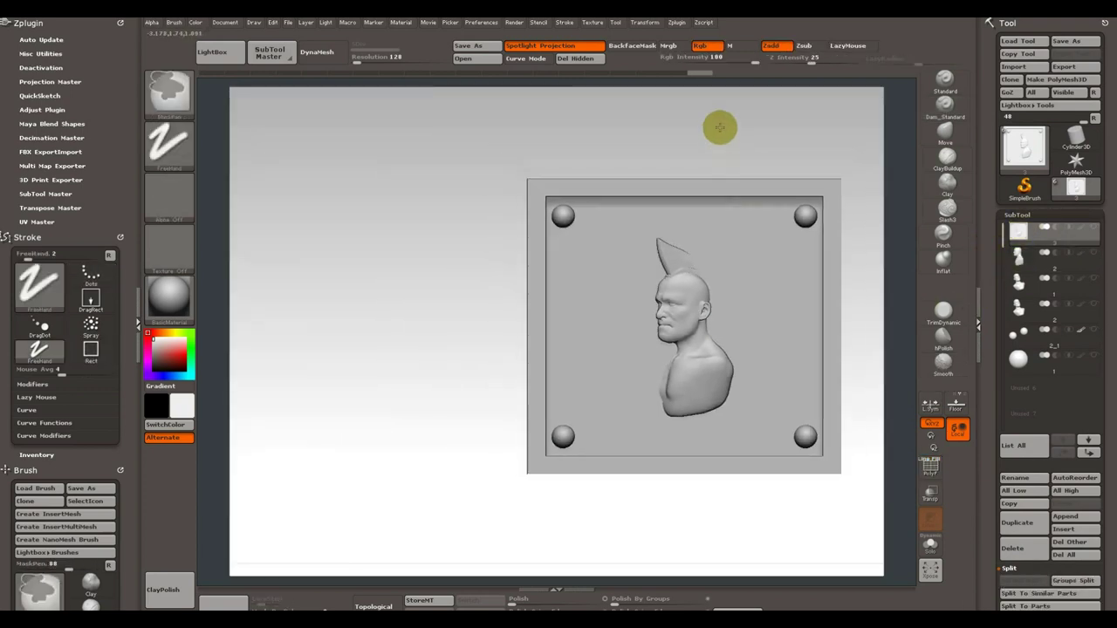
Pan and zoom so the whole plaque fills the view with the bust centred.
mouse_move(715, 262)
alt+right_down()
mouse_move(658, 297)
mouse_move(658, 339)
alt+right_up()
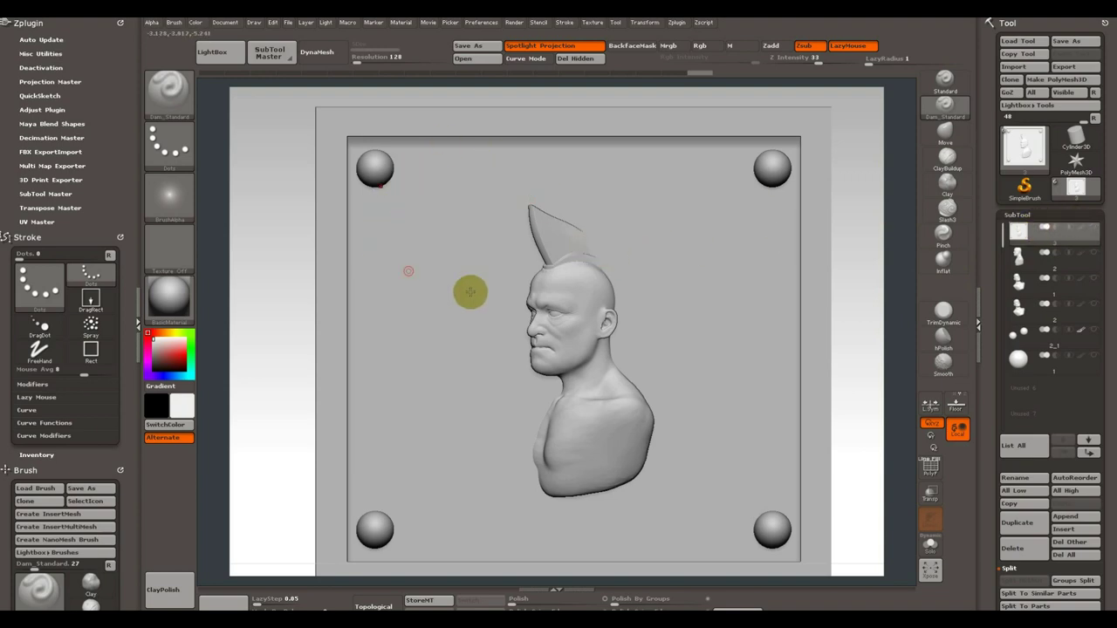
alt+drag(855, 244, 848, 225)
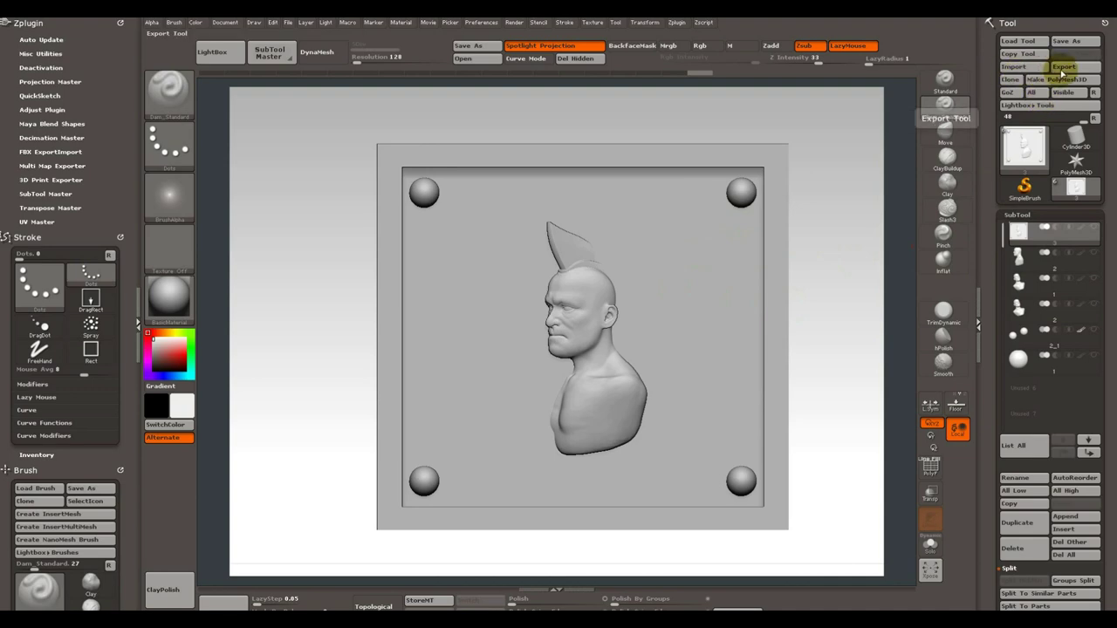
Export the plaque as barelef.OBJ into CGSoyuzniki_concepts_Yondu and verify the file exists.
click(1062, 68)
text(barelef)
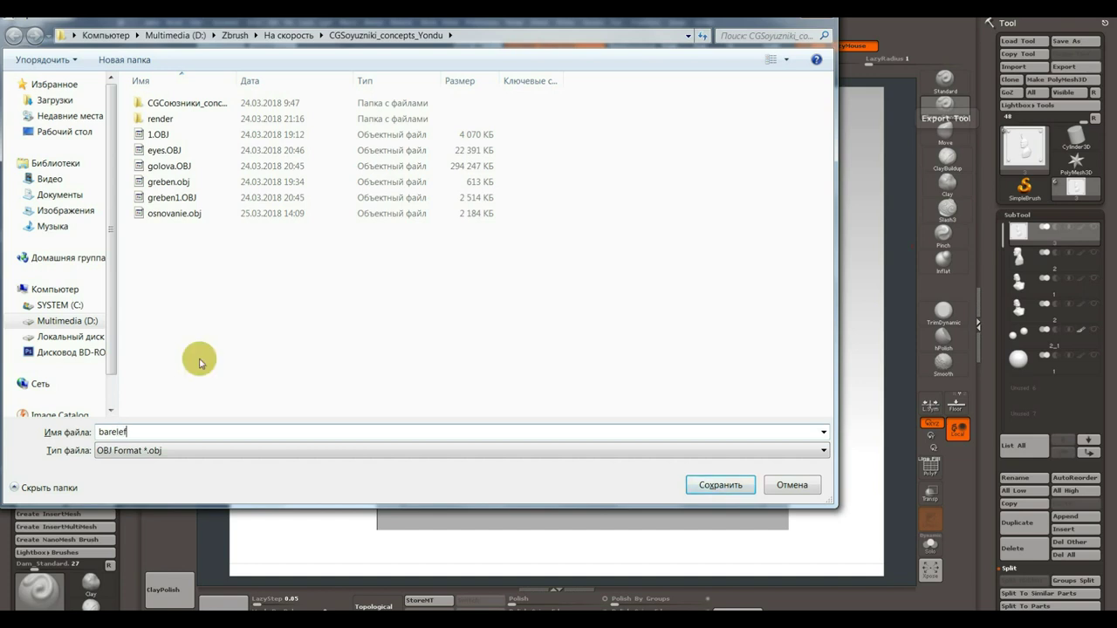
click(695, 486)
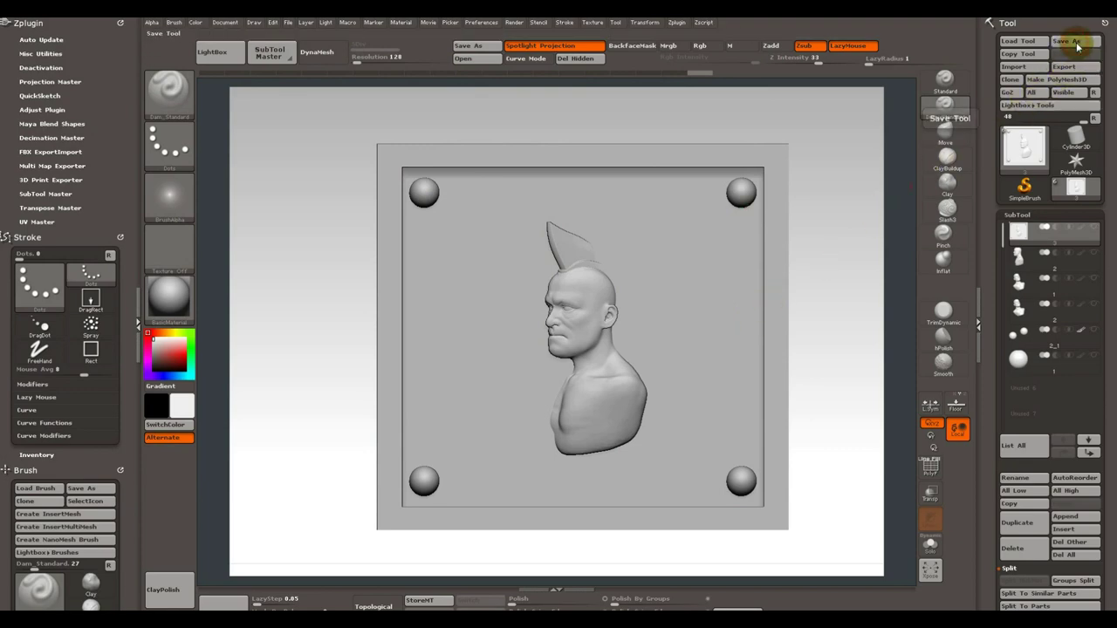
click(1067, 41)
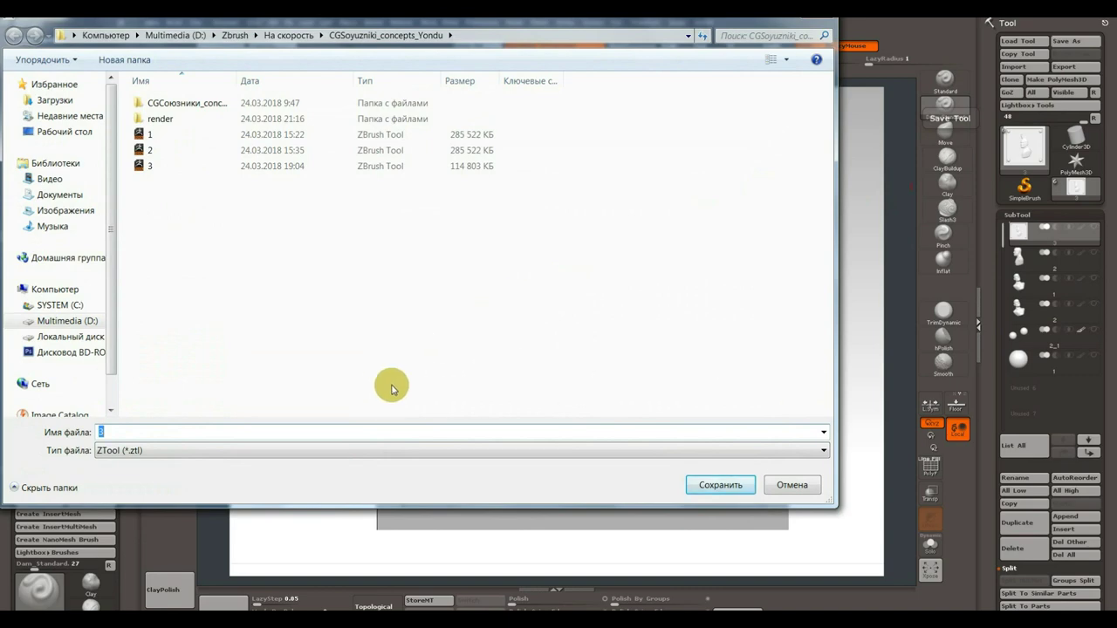
key(Return)
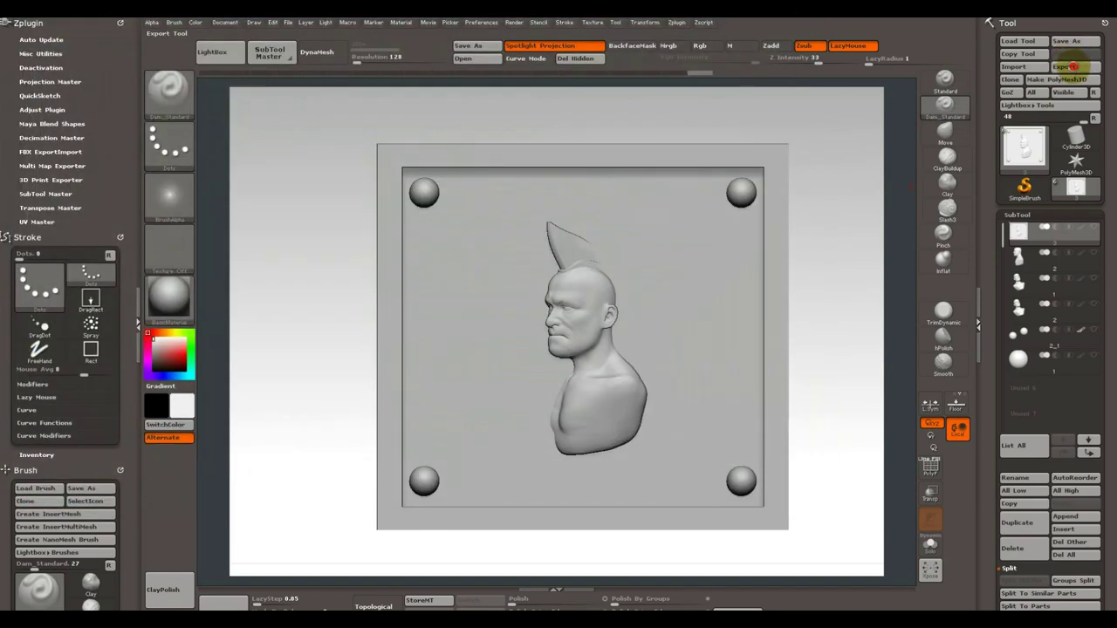
click(1067, 67)
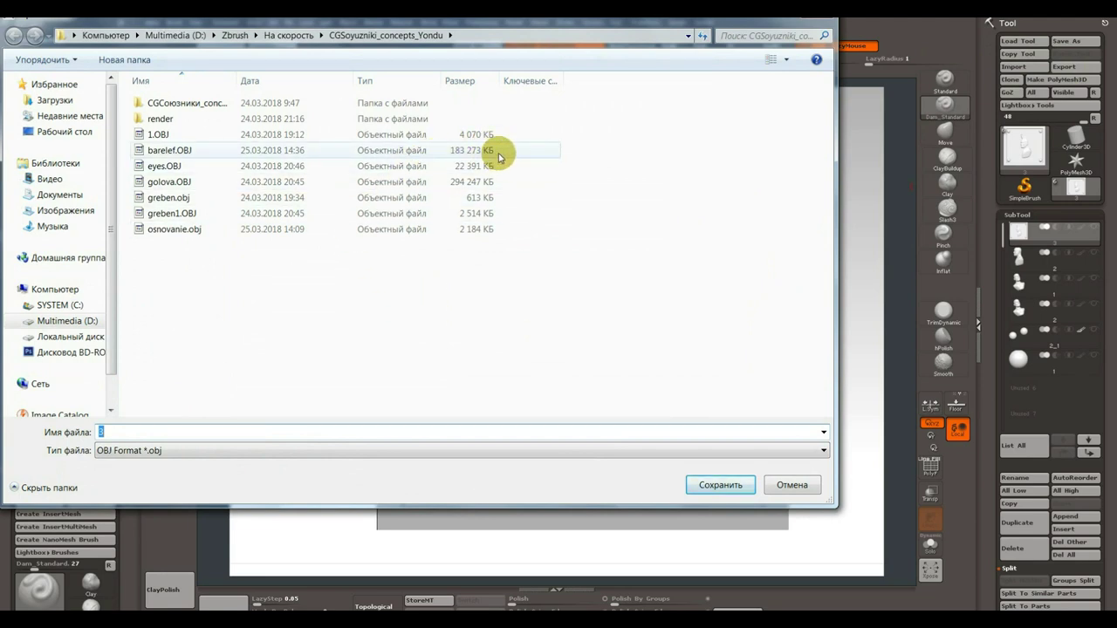
click(817, 22)
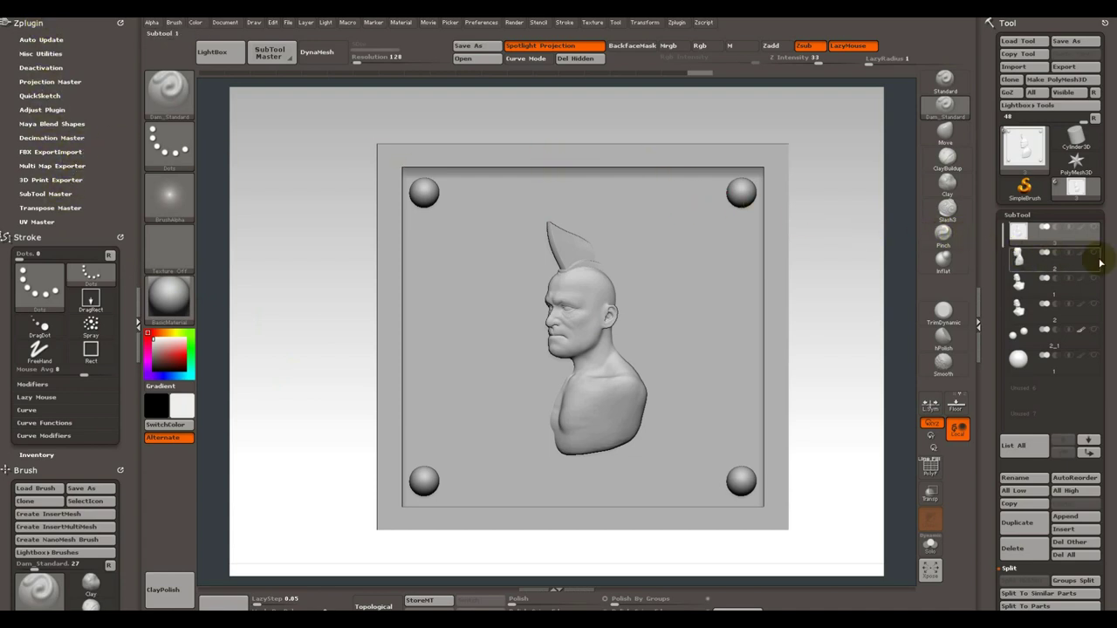
Duplicate the top subtool and run Decimation Master's Pre-process Current.
click(1027, 525)
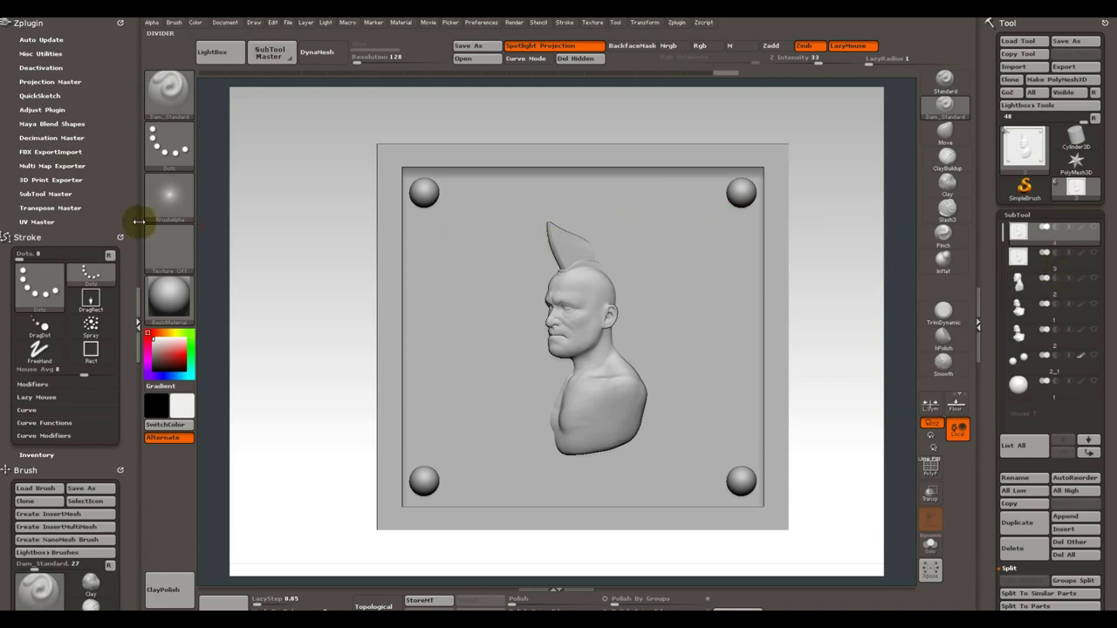
click(52, 137)
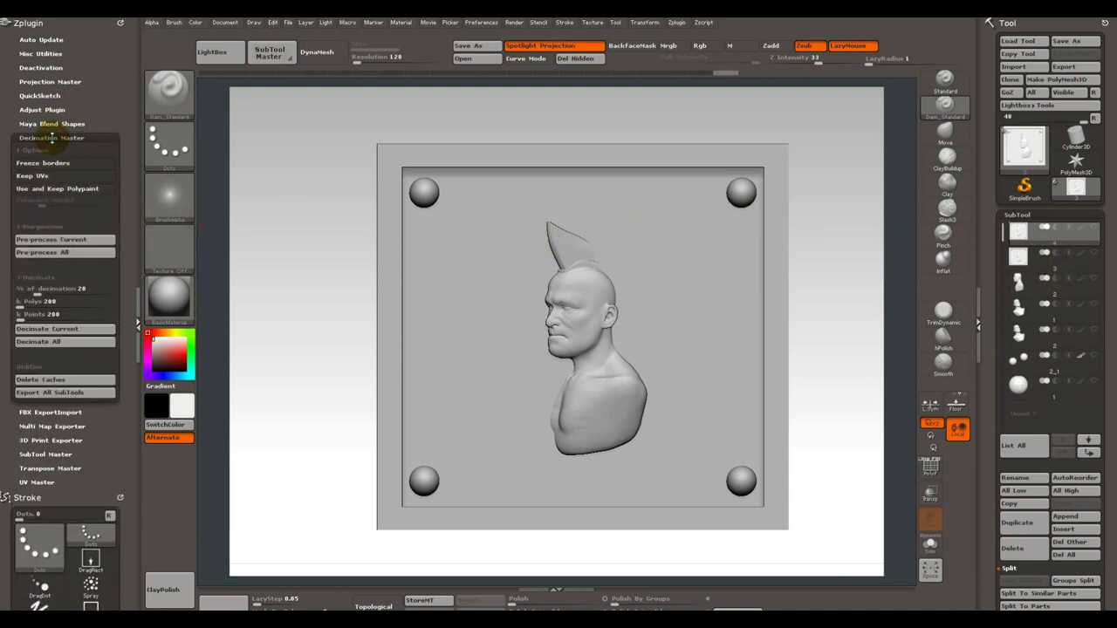
click(50, 241)
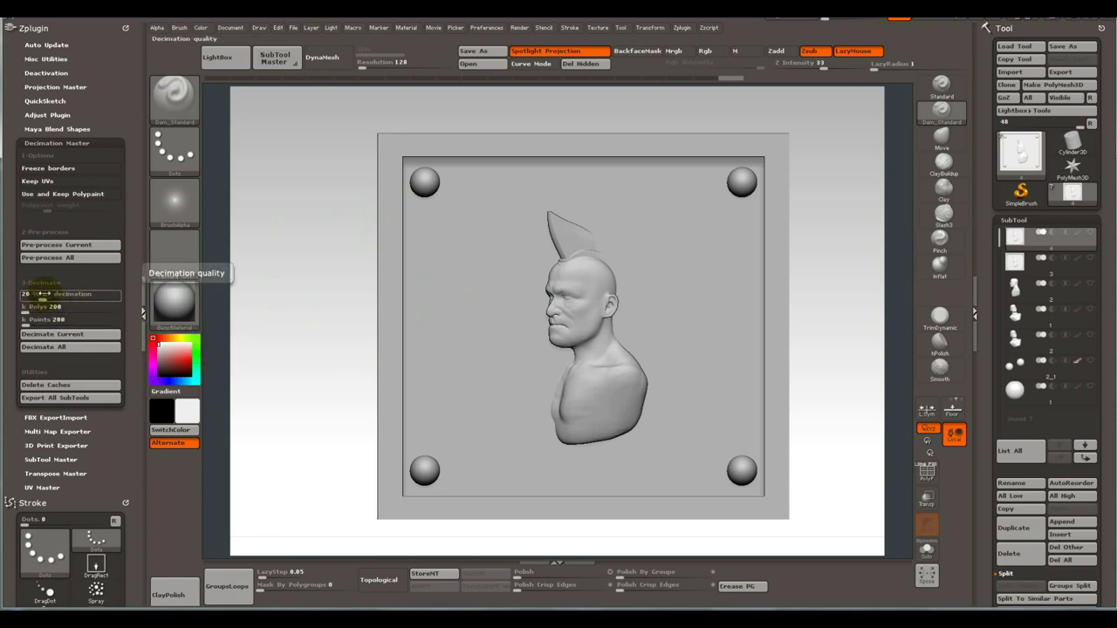
Zoom in on the bust and set the decimation percentage to 20.
drag(42, 294, 46, 295)
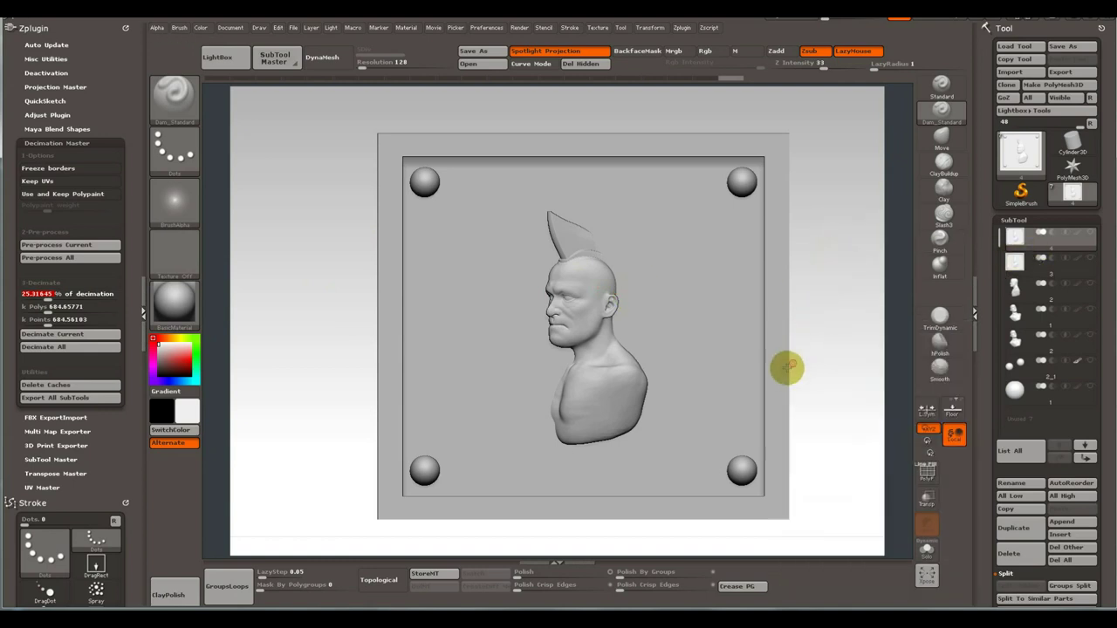
mouse_move(643, 337)
alt+mouse_down()
mouse_move(645, 252)
mouse_move(596, 316)
mouse_move(566, 332)
alt+mouse_up()
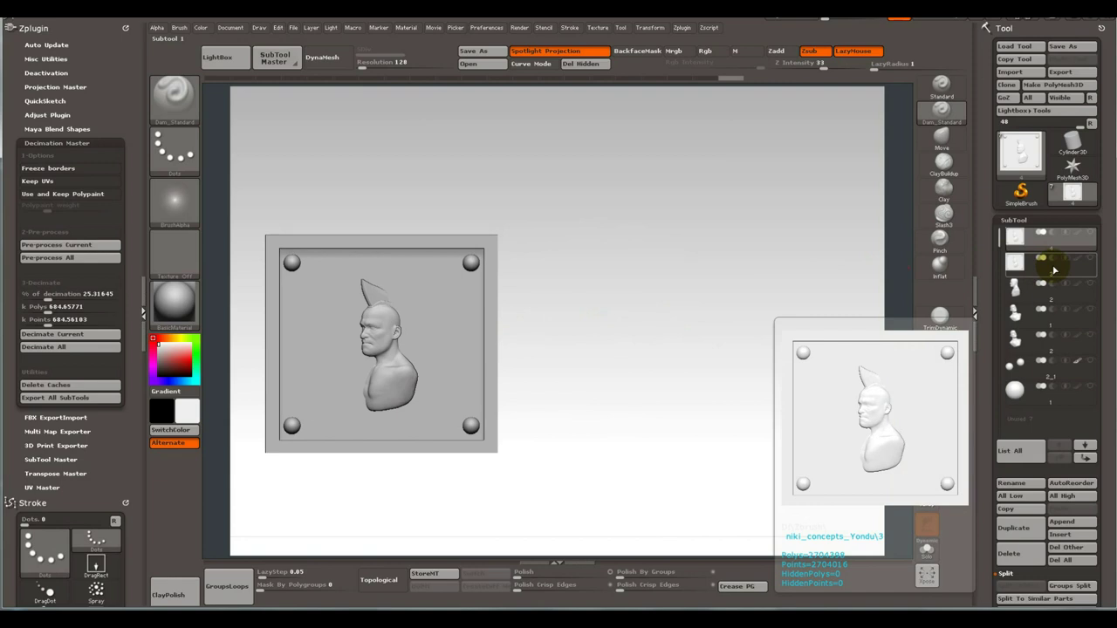
mouse_move(615, 307)
alt+mouse_down()
mouse_move(790, 287)
mouse_move(628, 371)
alt+mouse_up()
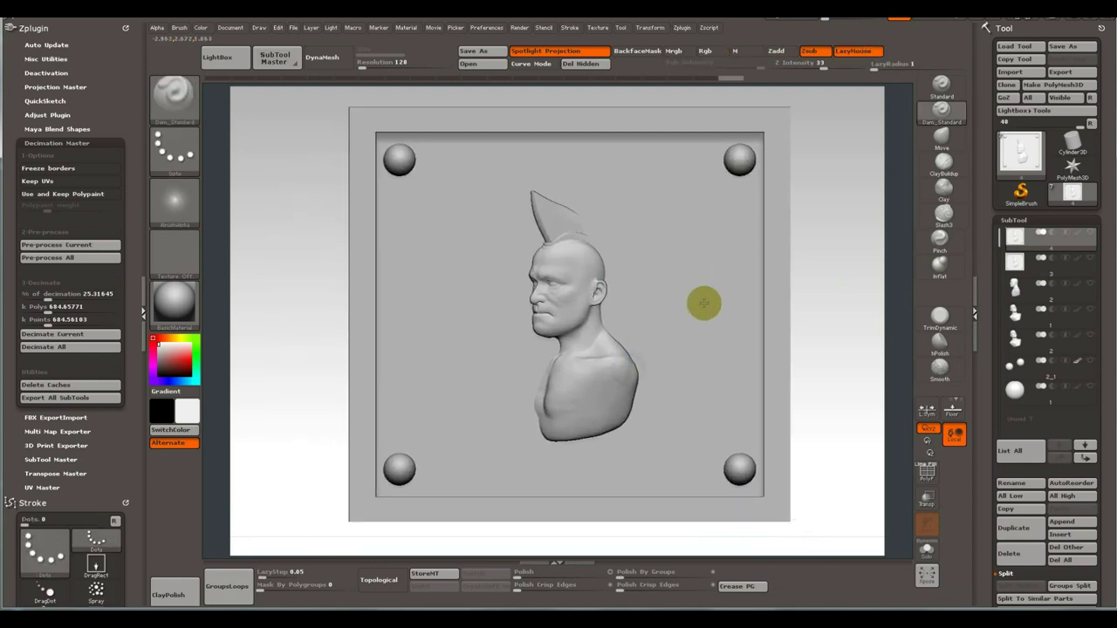
alt+drag(704, 302, 681, 344)
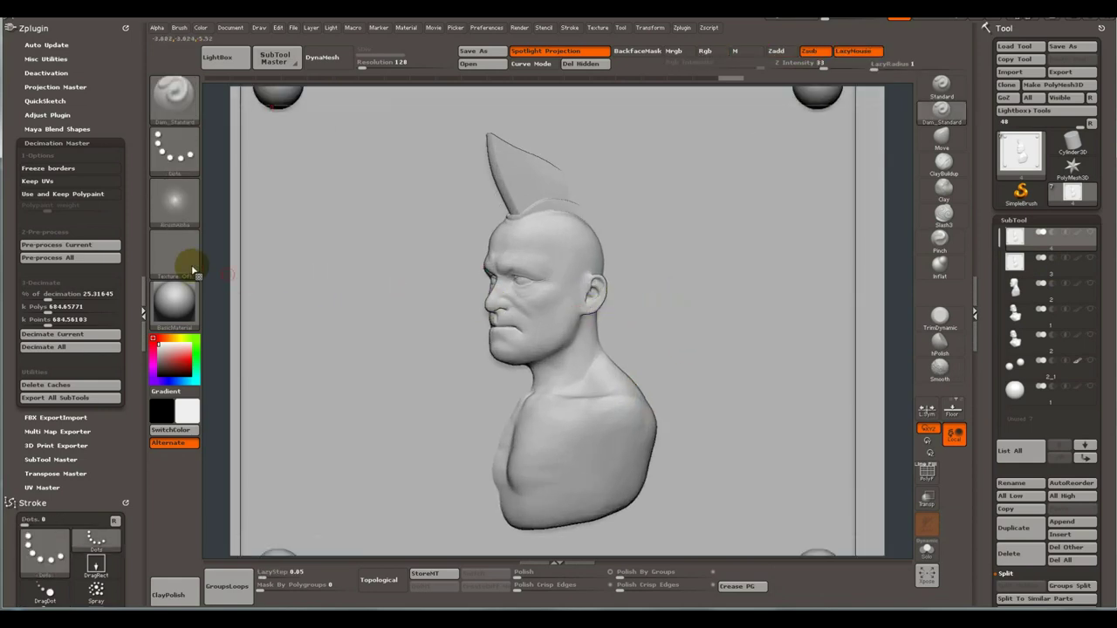
click(39, 293)
text(20)
key(Return)
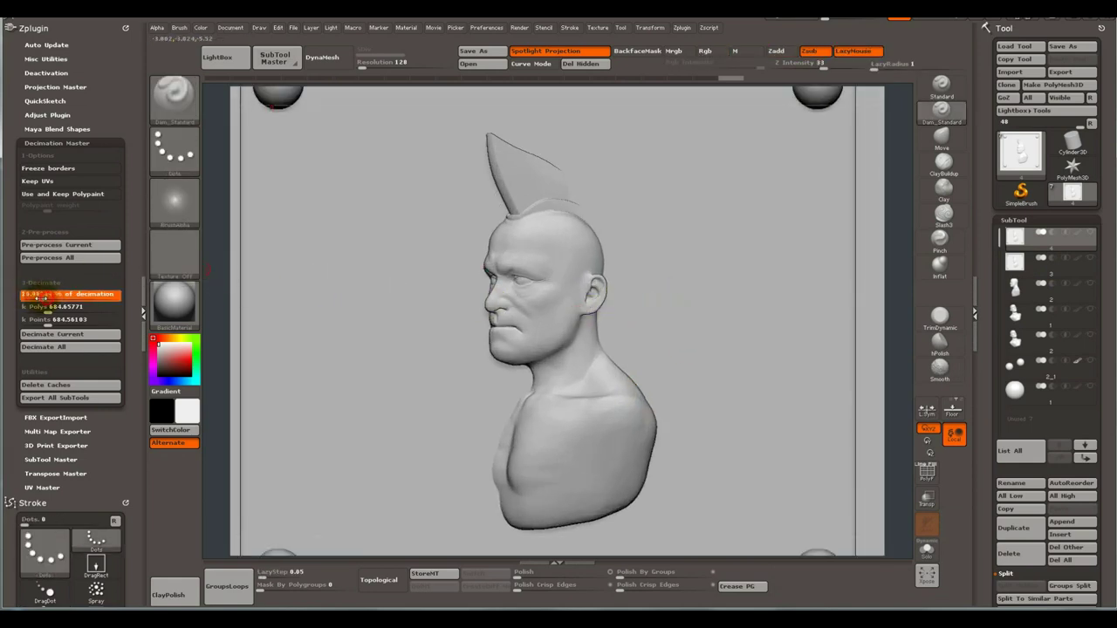
Adjust the k Polys and percentage fields, settle on 10%, and attempt Decimate Current.
click(59, 307)
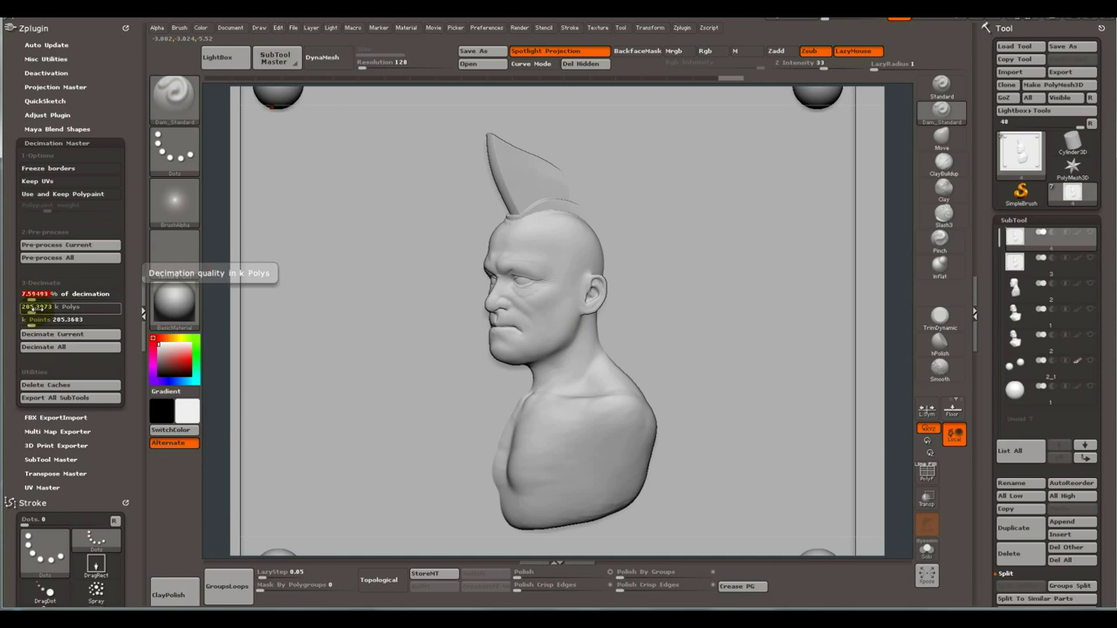
click(175, 253)
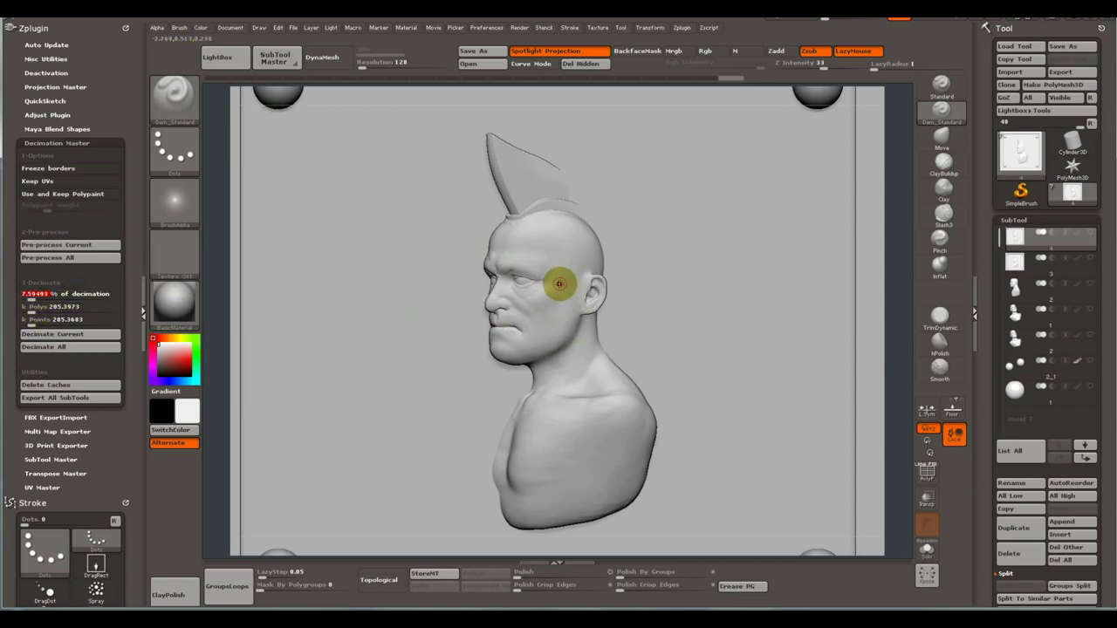
click(85, 311)
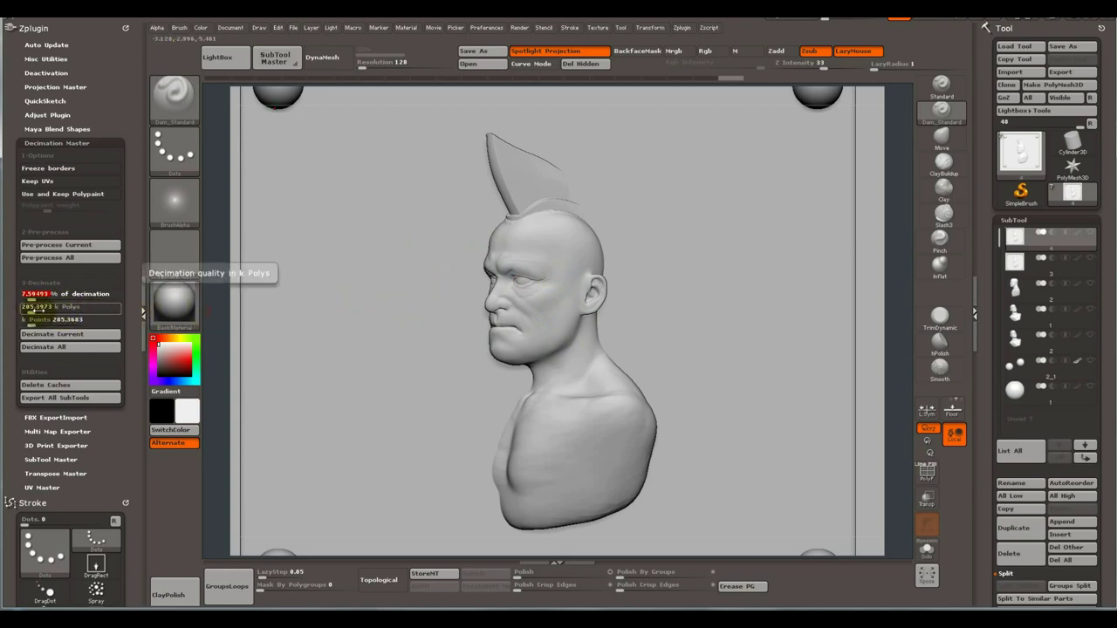
click(31, 297)
drag(31, 297, 39, 297)
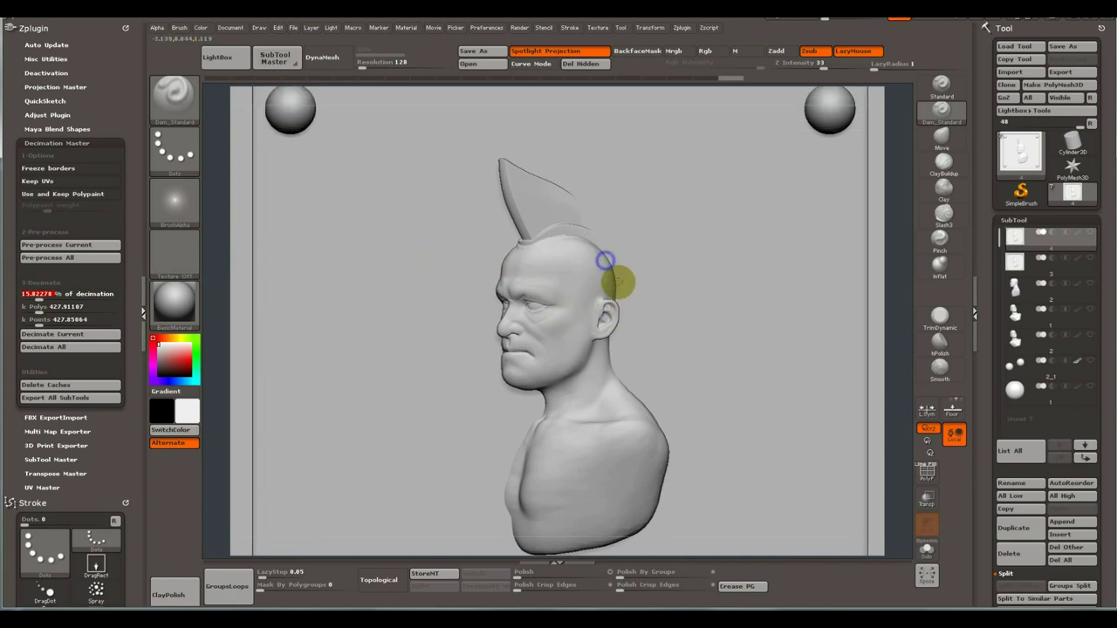
mouse_move(606, 287)
ctrl+right_down()
mouse_move(631, 398)
mouse_move(535, 362)
mouse_move(599, 332)
mouse_move(581, 367)
ctrl+right_up()
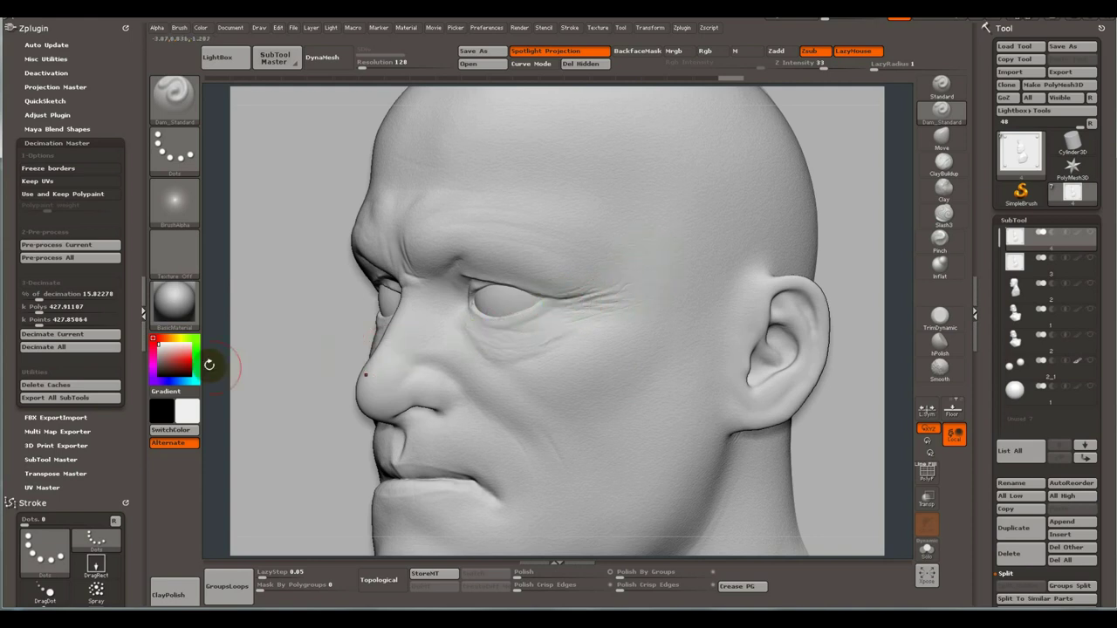
drag(30, 297, 35, 298)
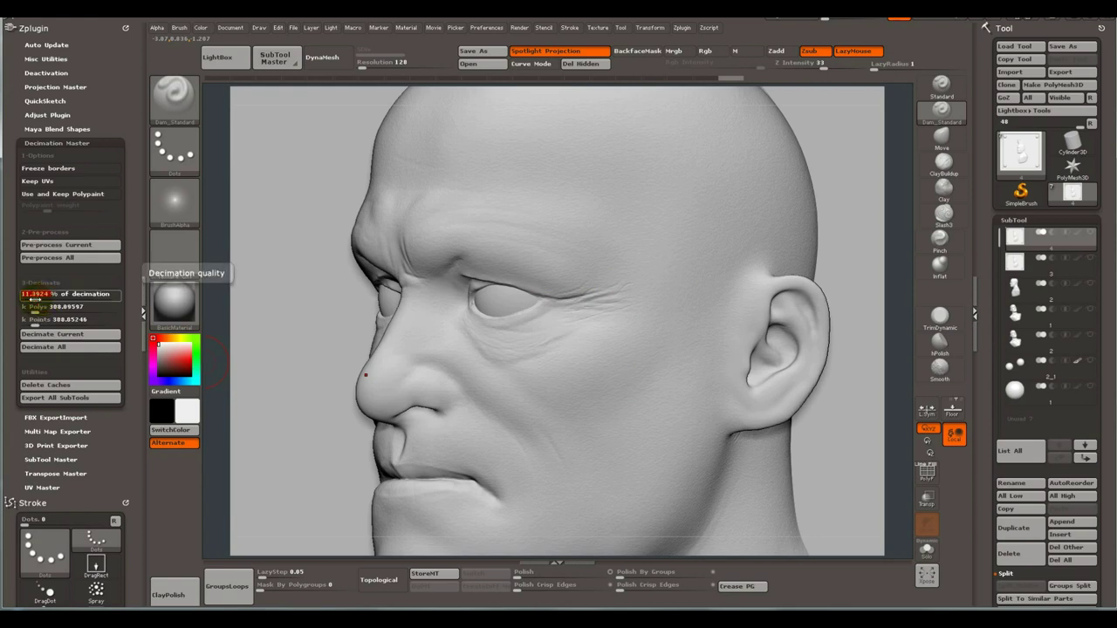
text(10)
key(Return)
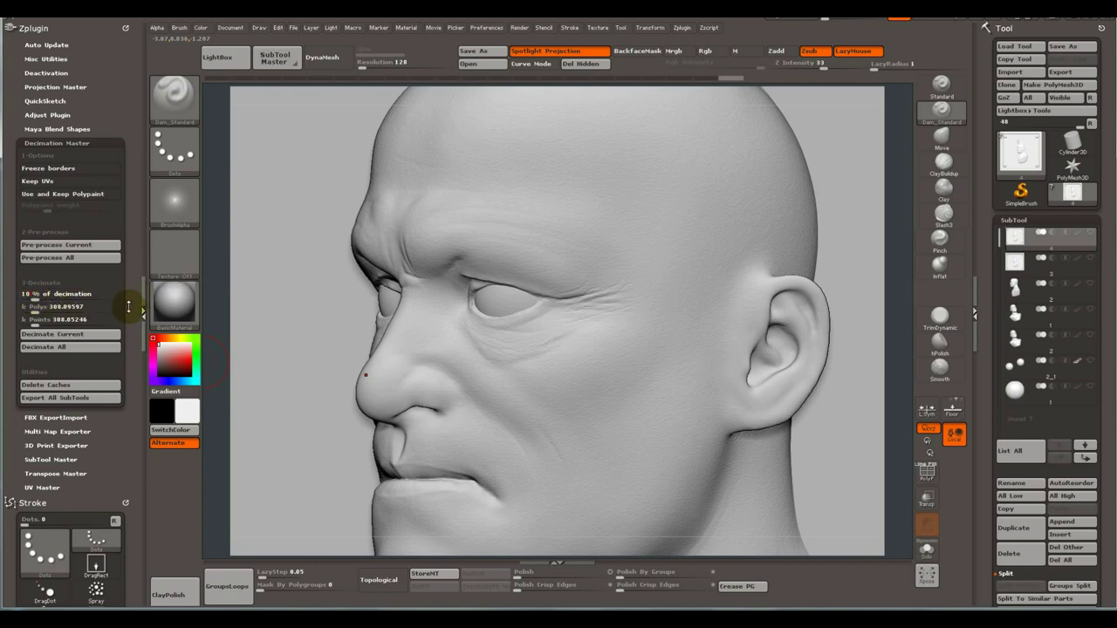
click(68, 333)
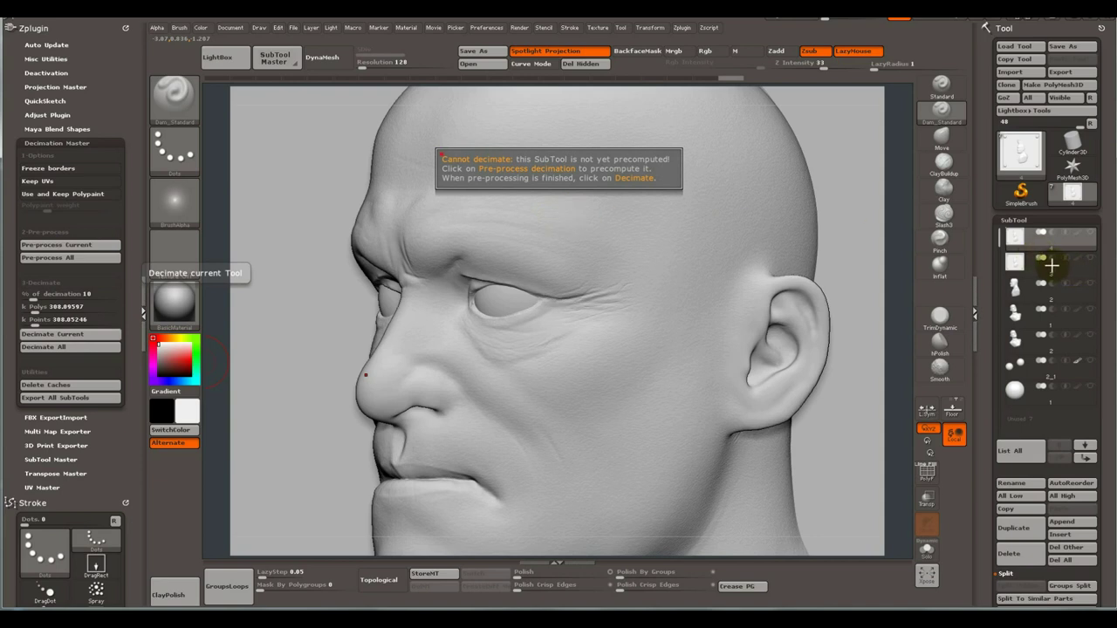
Select SubTool 2 and try Decimate Current, dismissing the not-precomputed warning.
click(1087, 276)
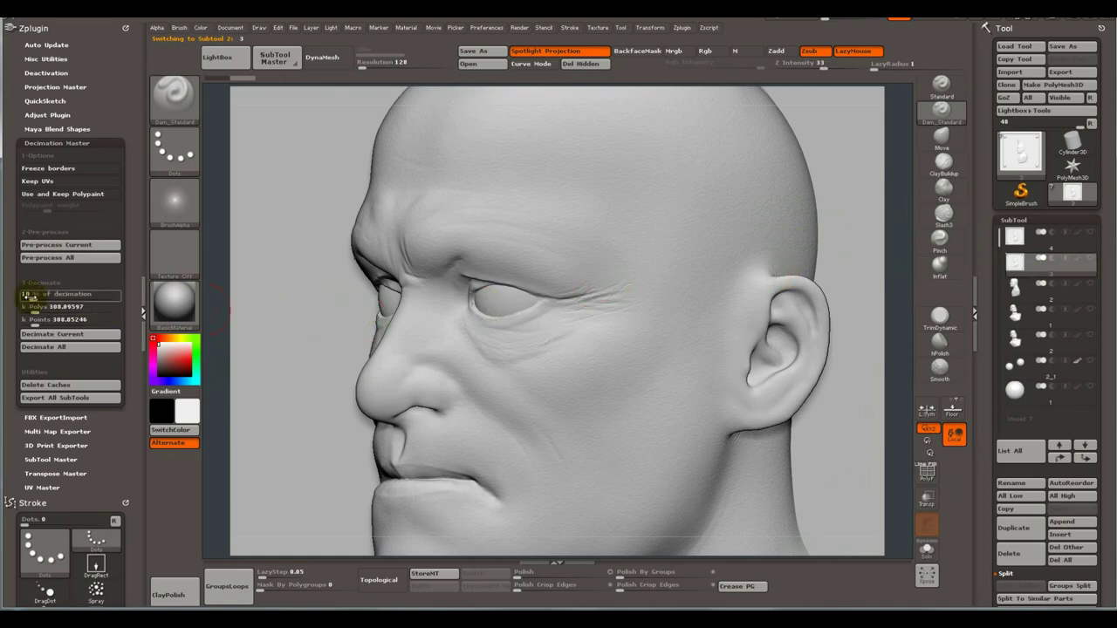
click(77, 335)
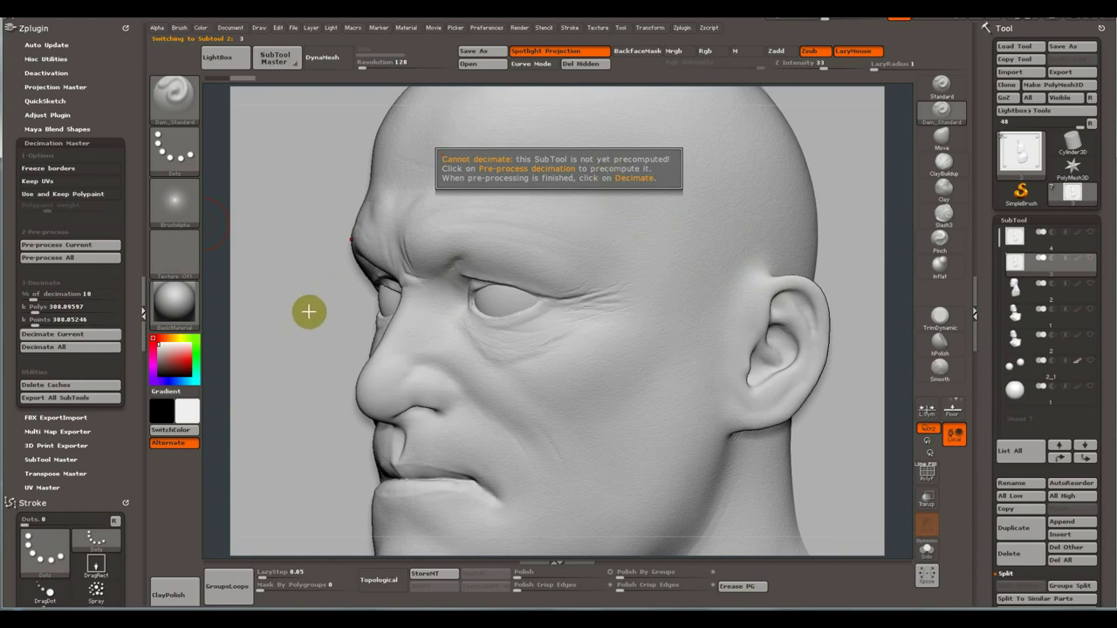
click(289, 256)
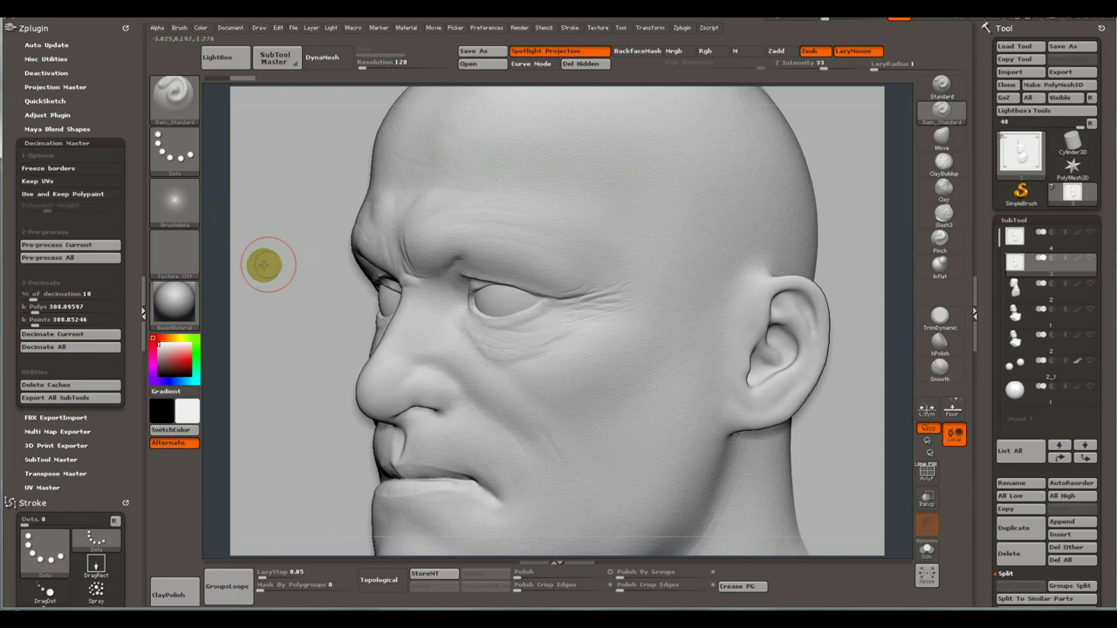
Check the k Polys and 10% fields, retry decimating, and dismiss the warning again.
click(33, 306)
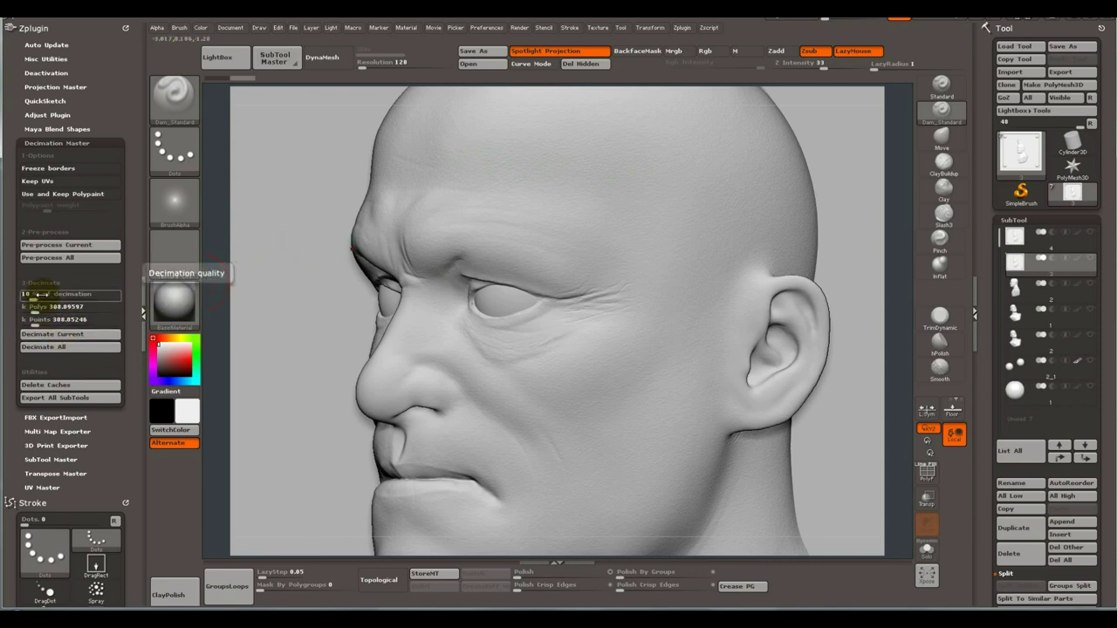
click(52, 294)
click(58, 307)
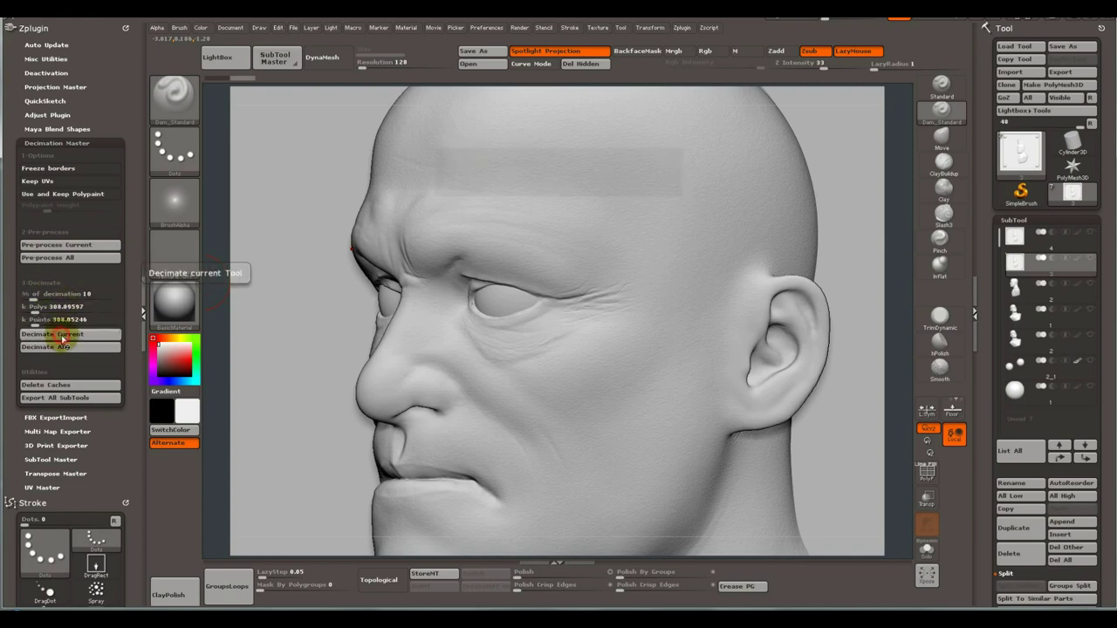
click(59, 334)
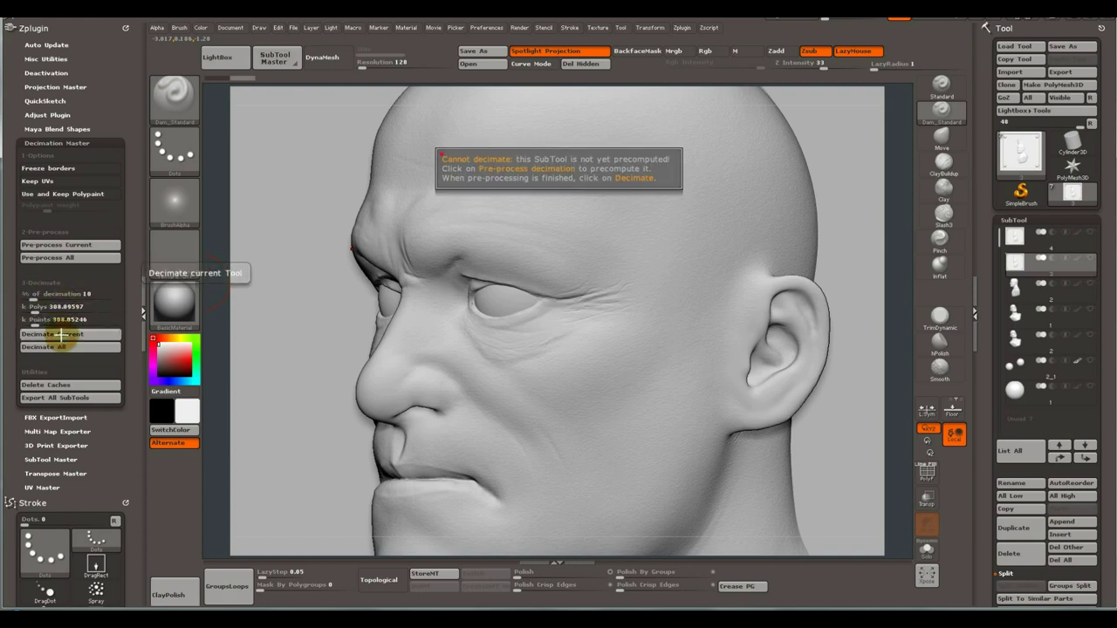
alt+click(718, 305)
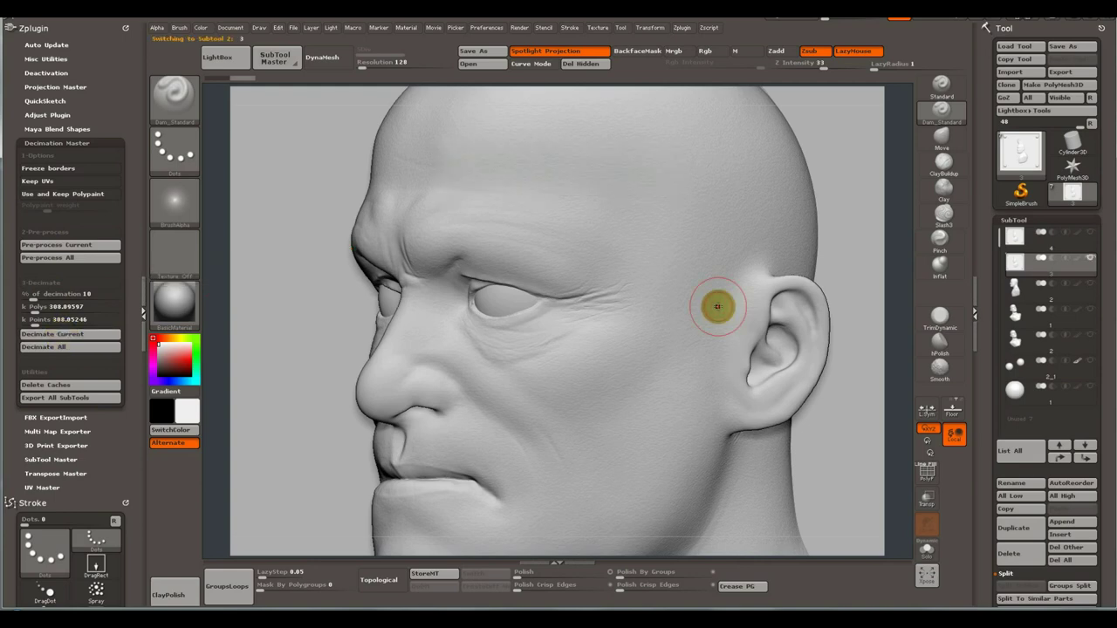
click(35, 309)
key(Return)
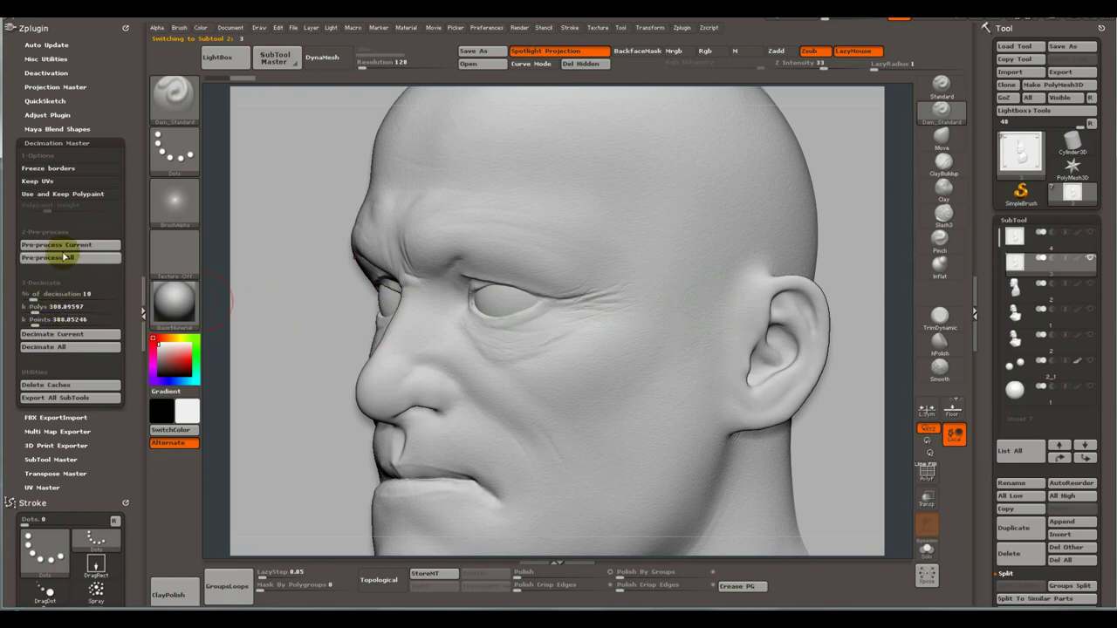
Pre-process the current head subtool in Decimation Master.
click(67, 246)
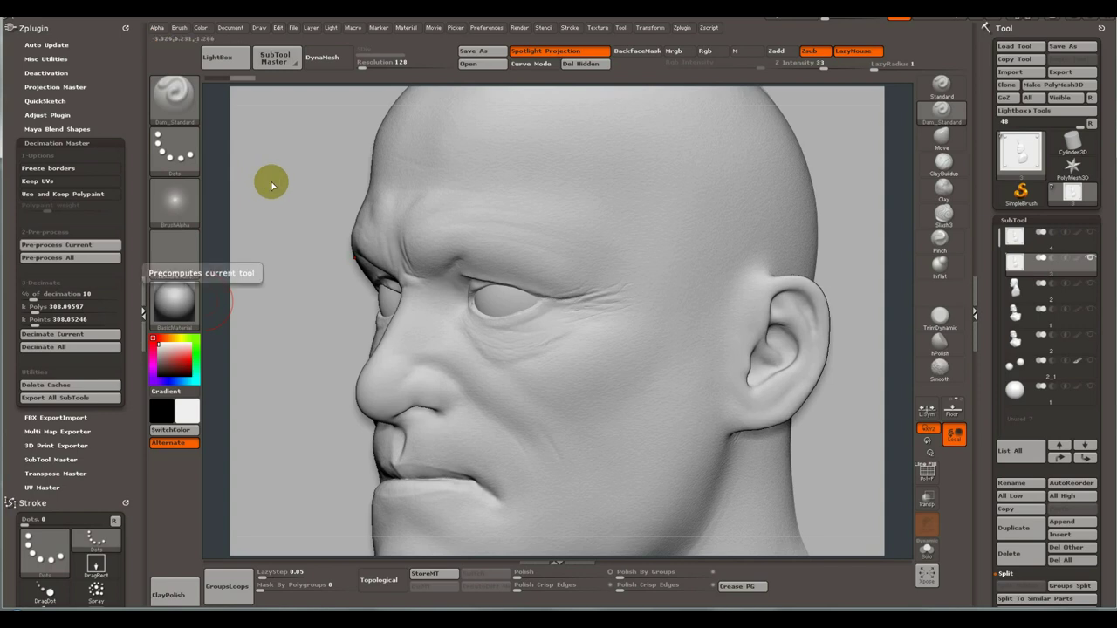
Decimate the head subtool and orbit, pan and zoom to inspect the reduced mesh.
click(91, 335)
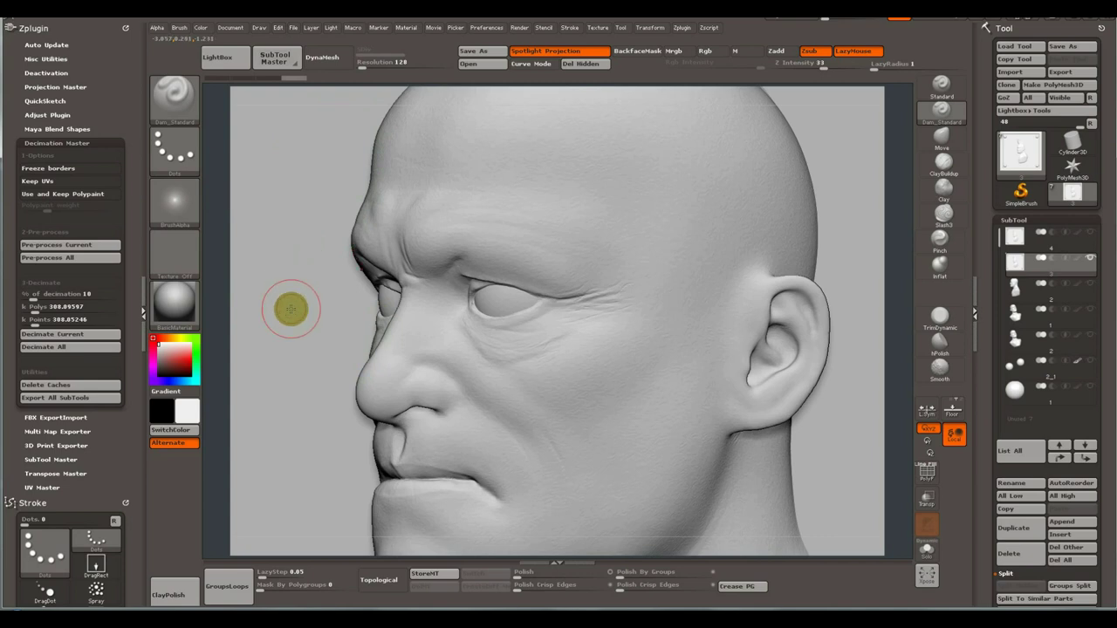
mouse_move(284, 340)
mouse_down()
mouse_move(285, 357)
mouse_move(278, 338)
mouse_move(309, 247)
mouse_move(326, 282)
mouse_move(459, 286)
mouse_move(451, 316)
mouse_move(444, 239)
mouse_move(404, 386)
mouse_move(441, 387)
mouse_up()
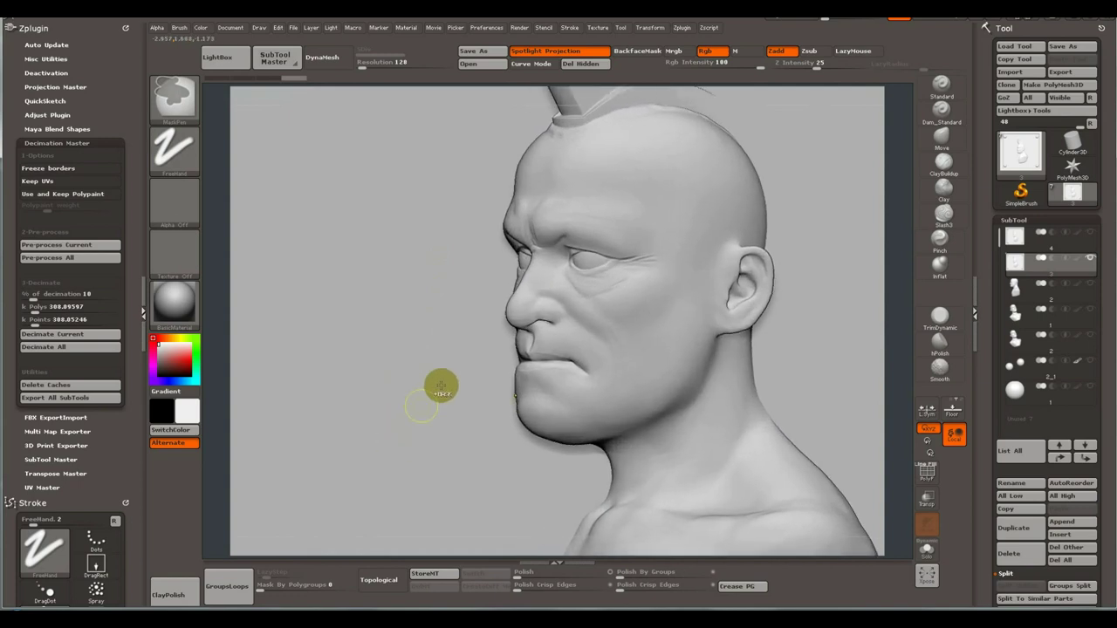
drag(641, 149, 571, 362)
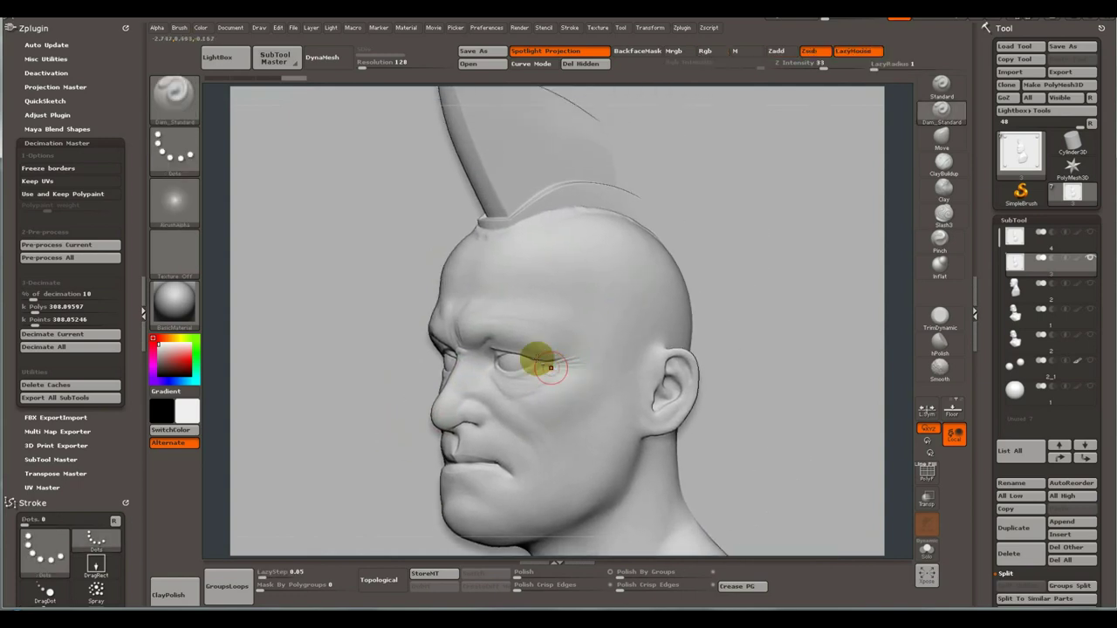
key(ctrl)
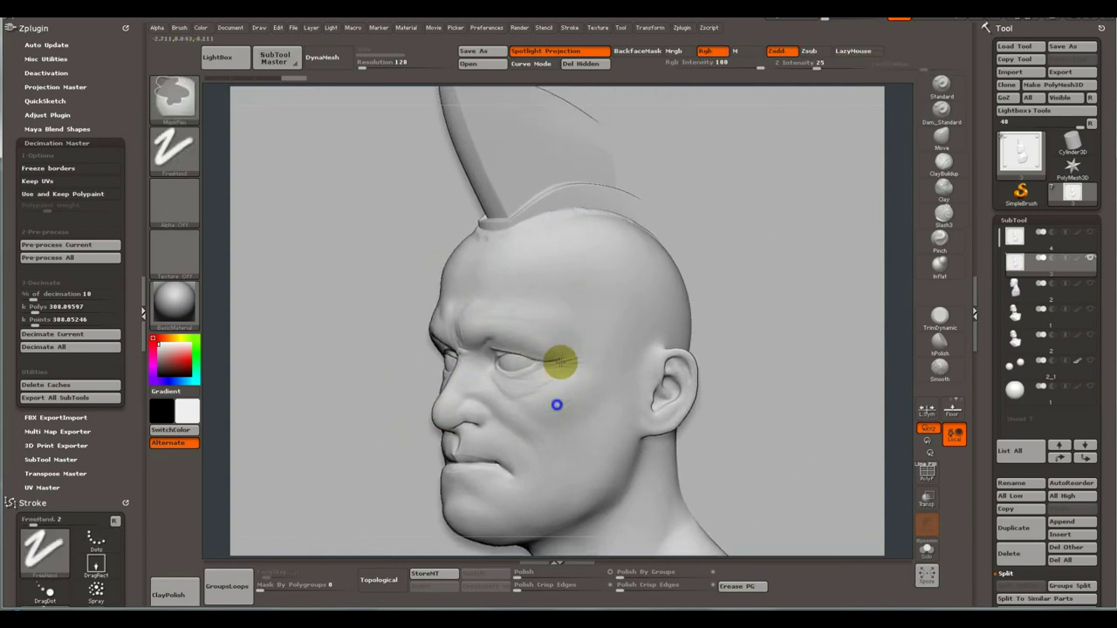
mouse_move(560, 361)
alt+mouse_down()
mouse_move(553, 254)
mouse_move(538, 444)
mouse_move(541, 399)
alt+mouse_up()
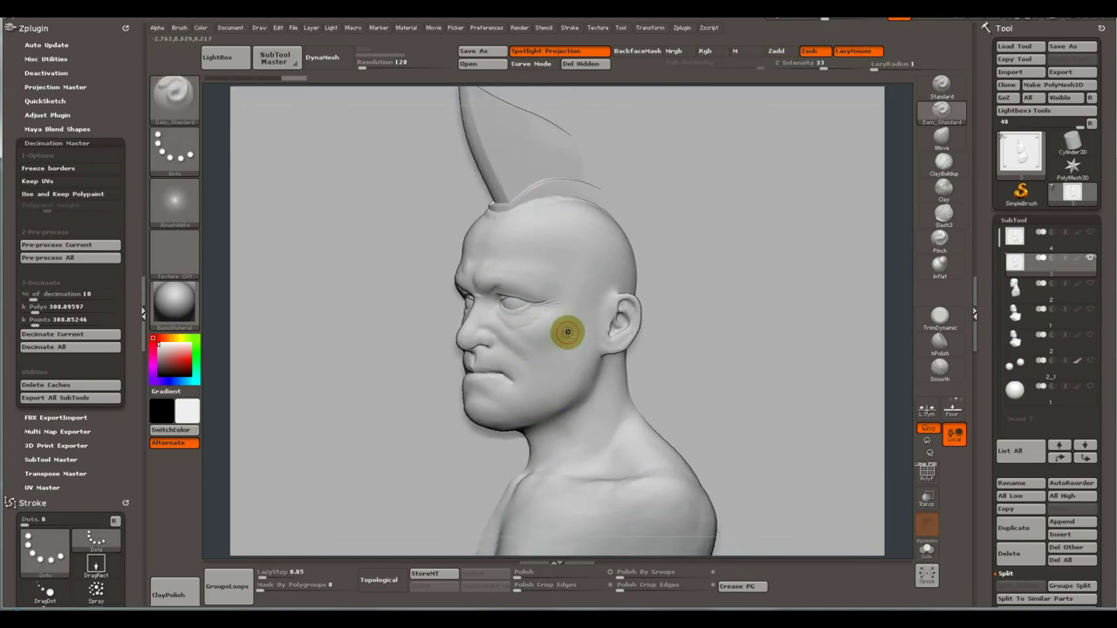
alt+drag(568, 331, 568, 384)
mouse_move(558, 326)
alt+mouse_down()
mouse_move(559, 381)
mouse_move(571, 319)
alt+mouse_up()
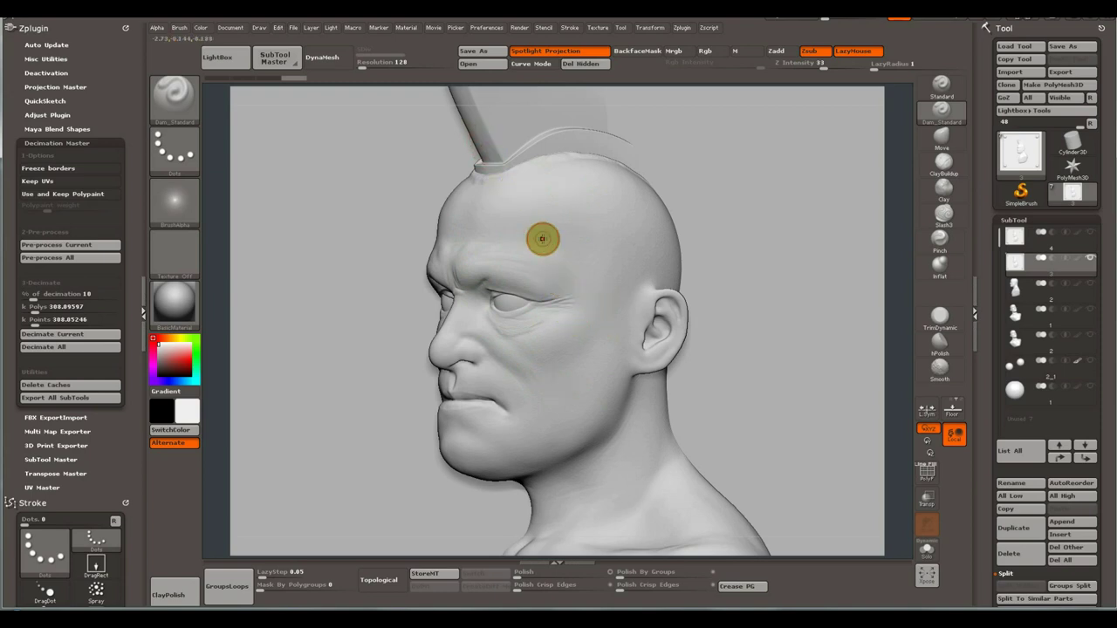
mouse_move(524, 137)
mouse_down()
mouse_move(589, 155)
mouse_move(673, 137)
mouse_up()
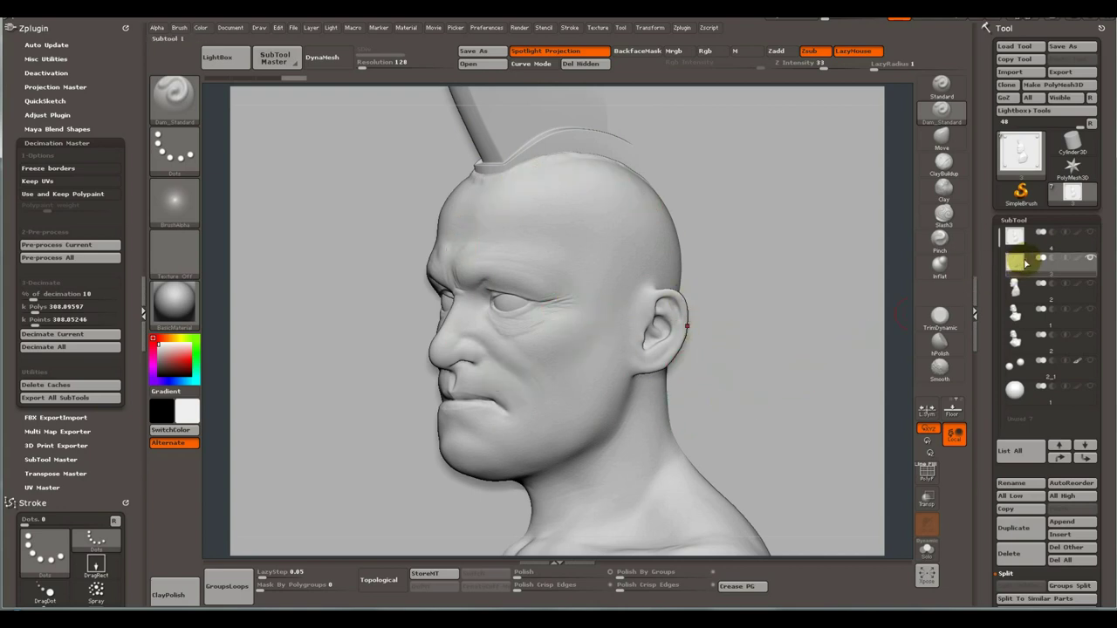
mouse_move(1015, 260)
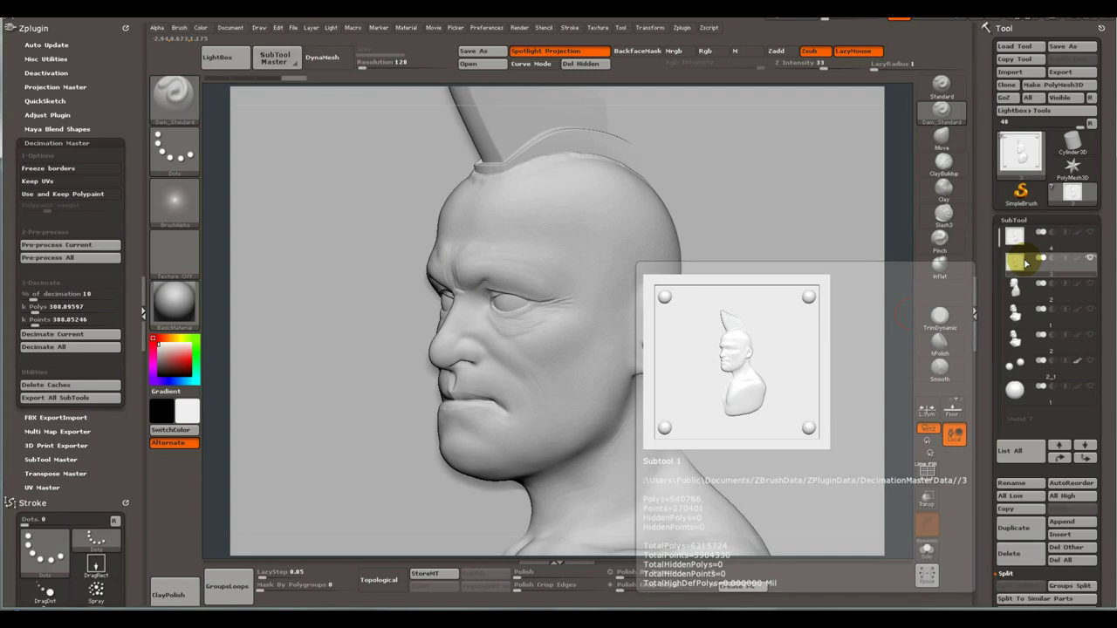
Review the 10 percent, about 388 k polys decimation target values.
click(39, 306)
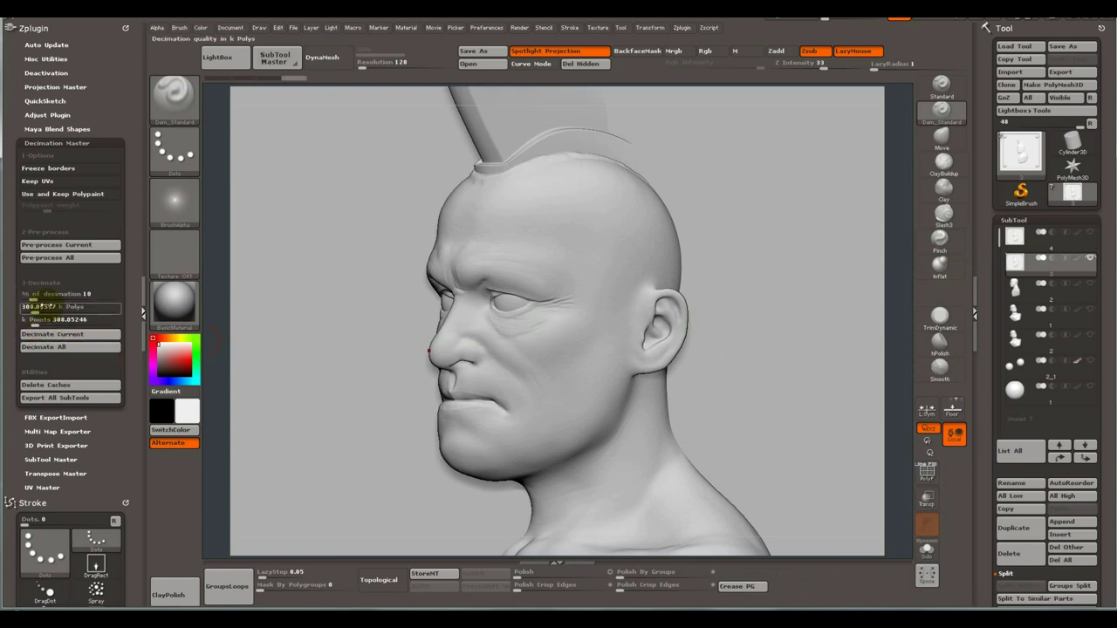
click(41, 295)
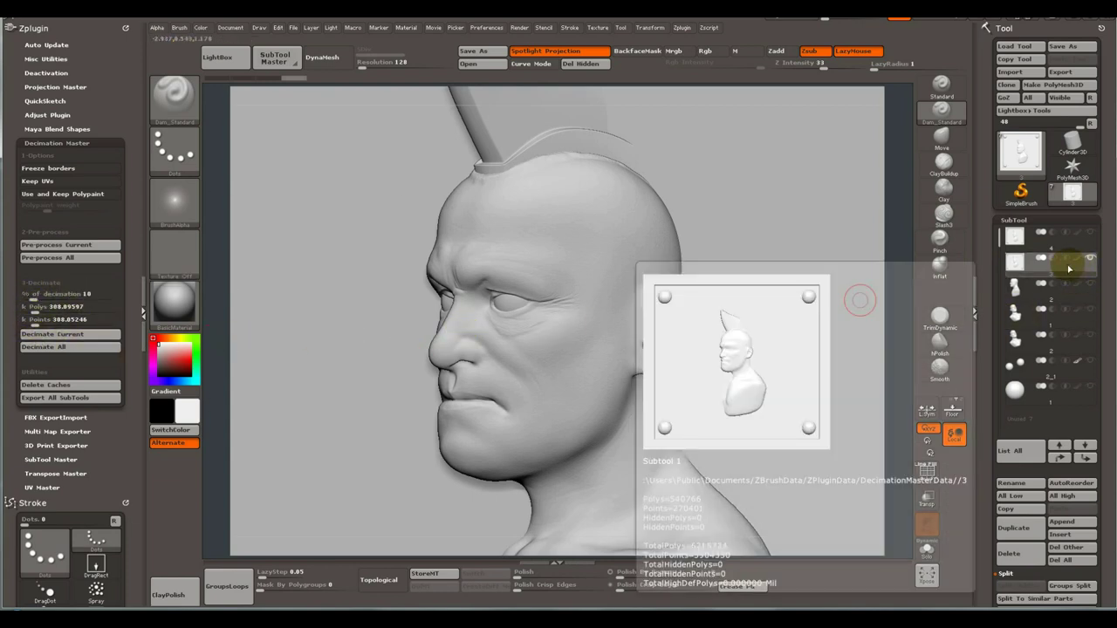
drag(751, 329, 711, 304)
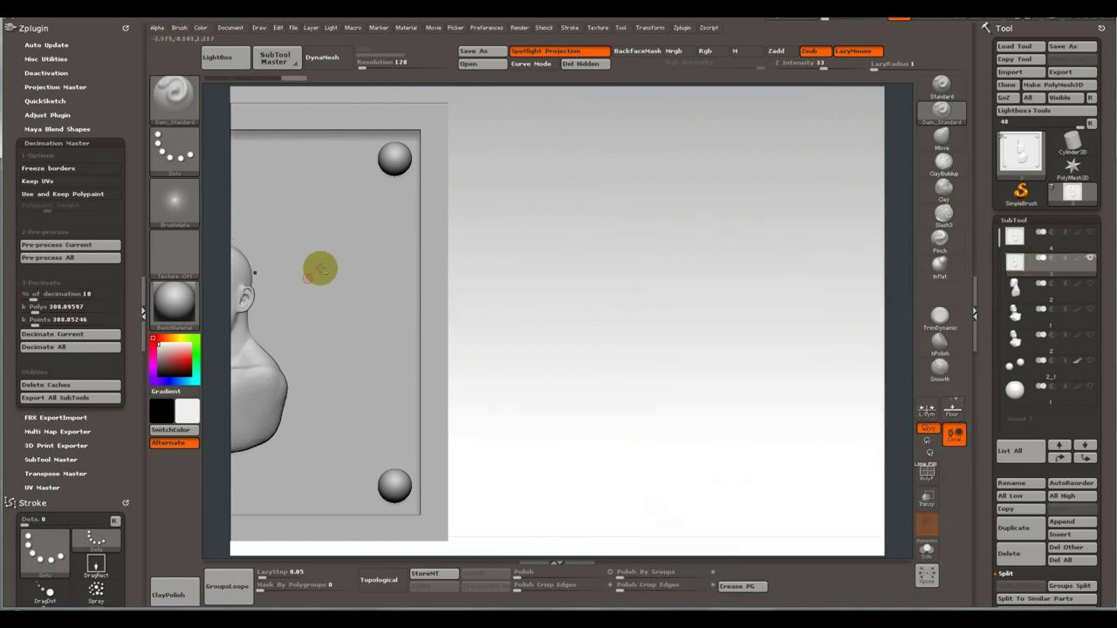
Set the canvas background colour to black from the Document menu.
click(231, 27)
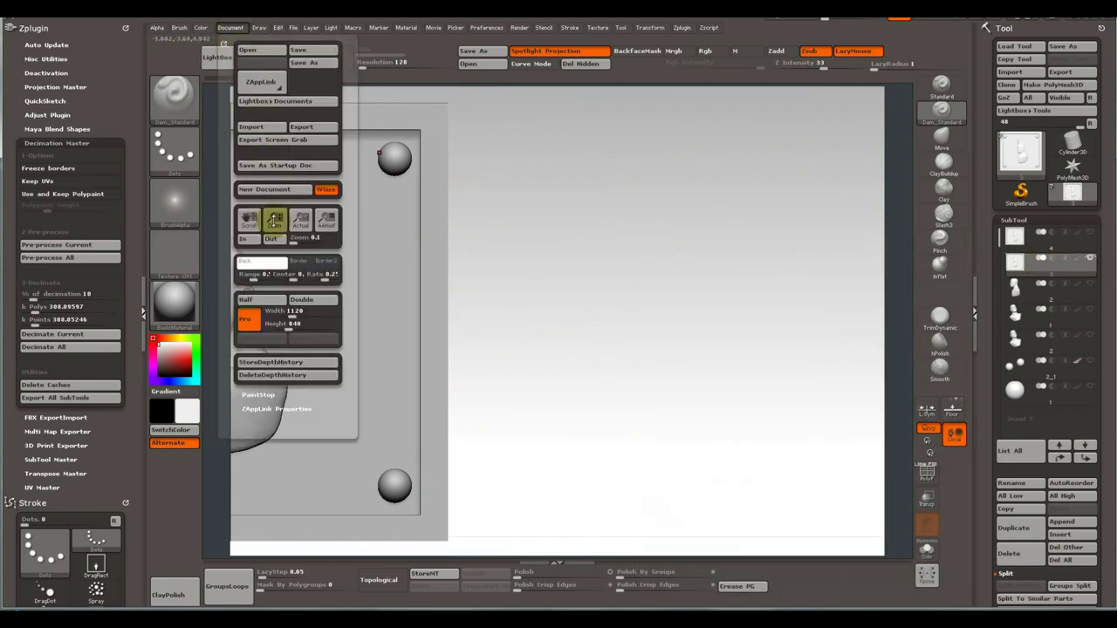
click(267, 264)
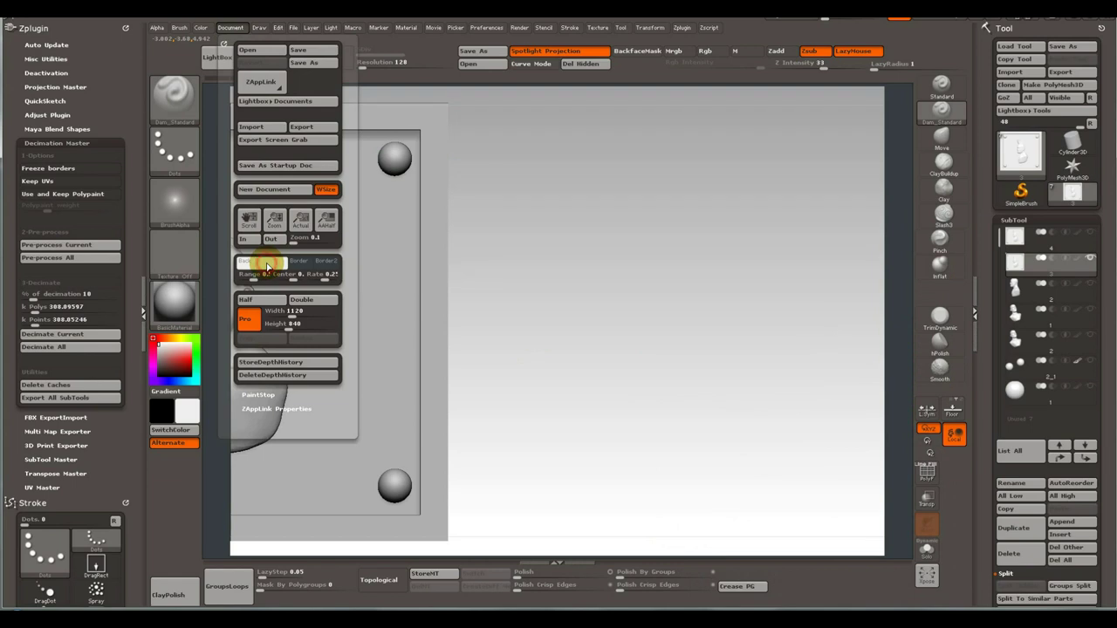
click(232, 27)
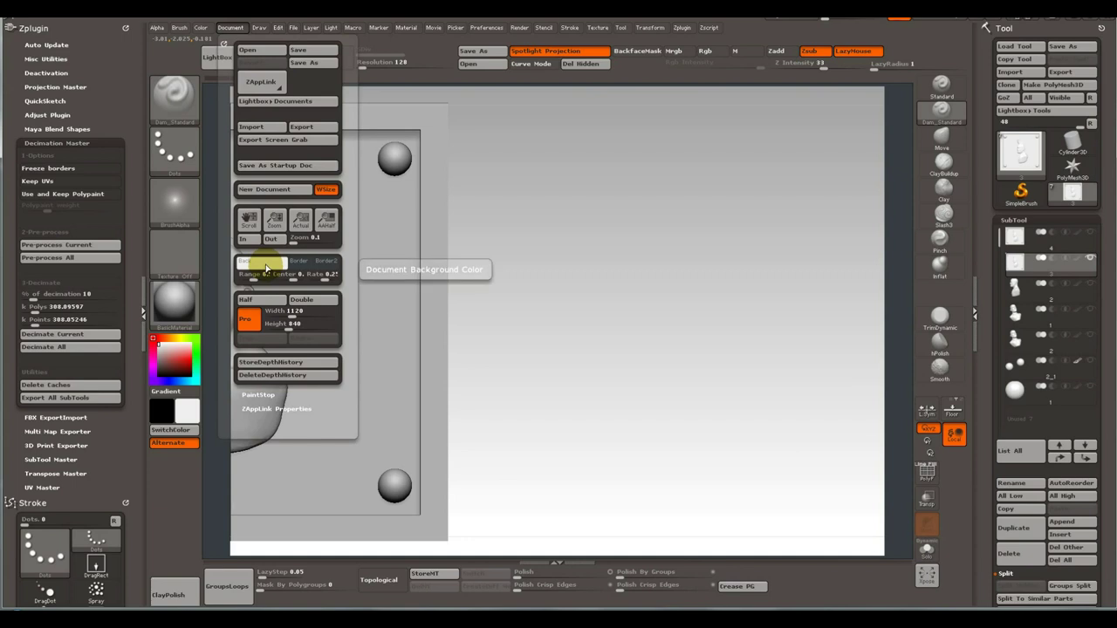
drag(265, 267, 495, 330)
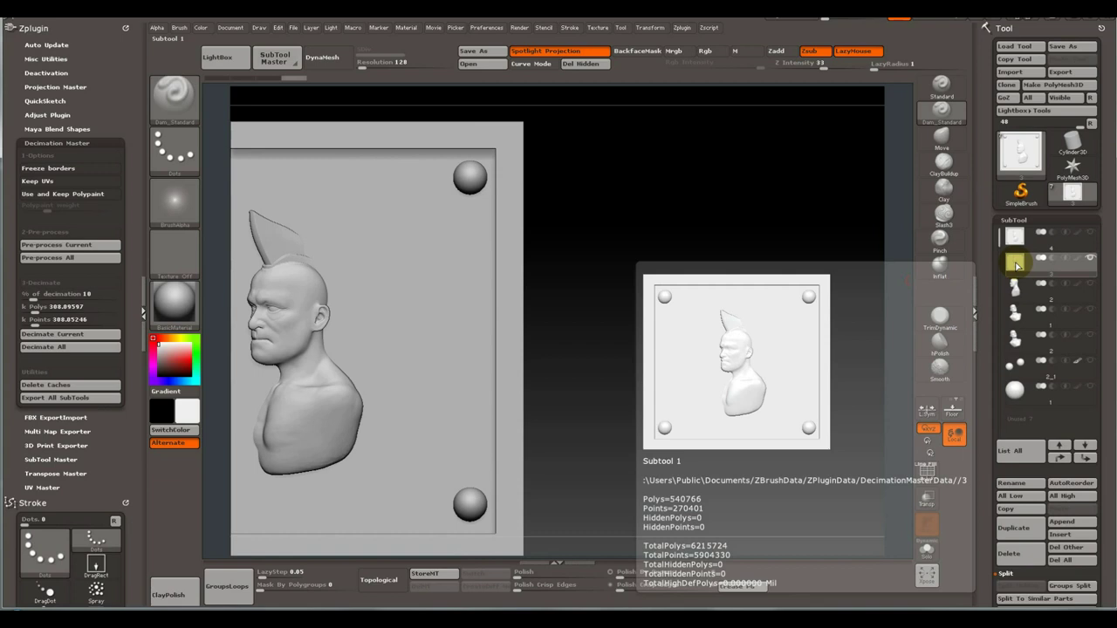
Select SubTools 2 and 1 to review the plaque, then minimise ZBrush.
click(1016, 263)
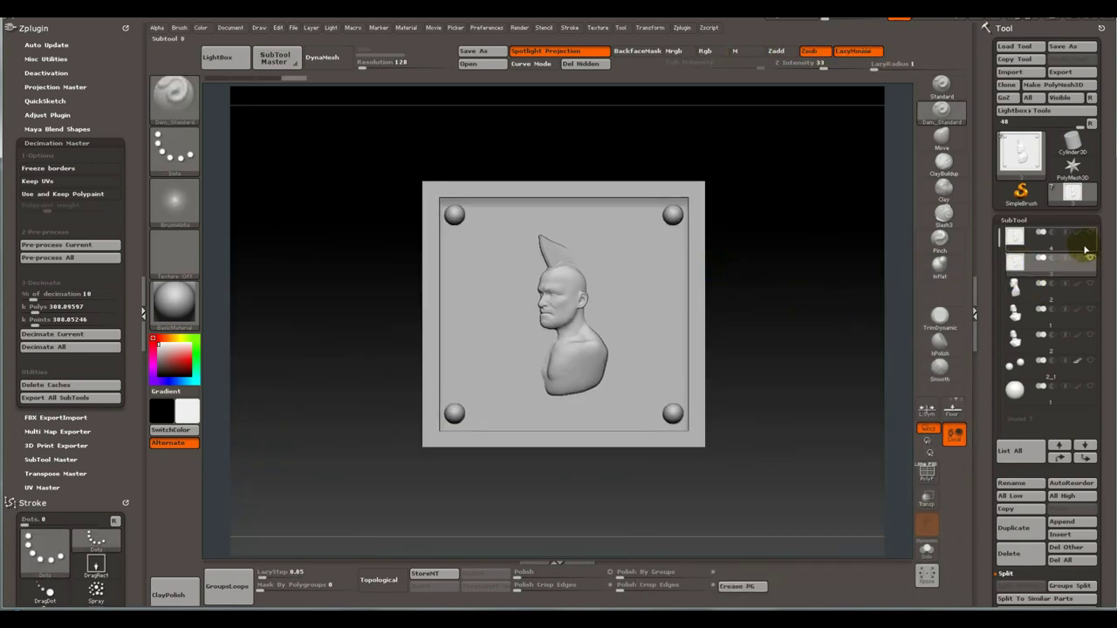
click(1084, 239)
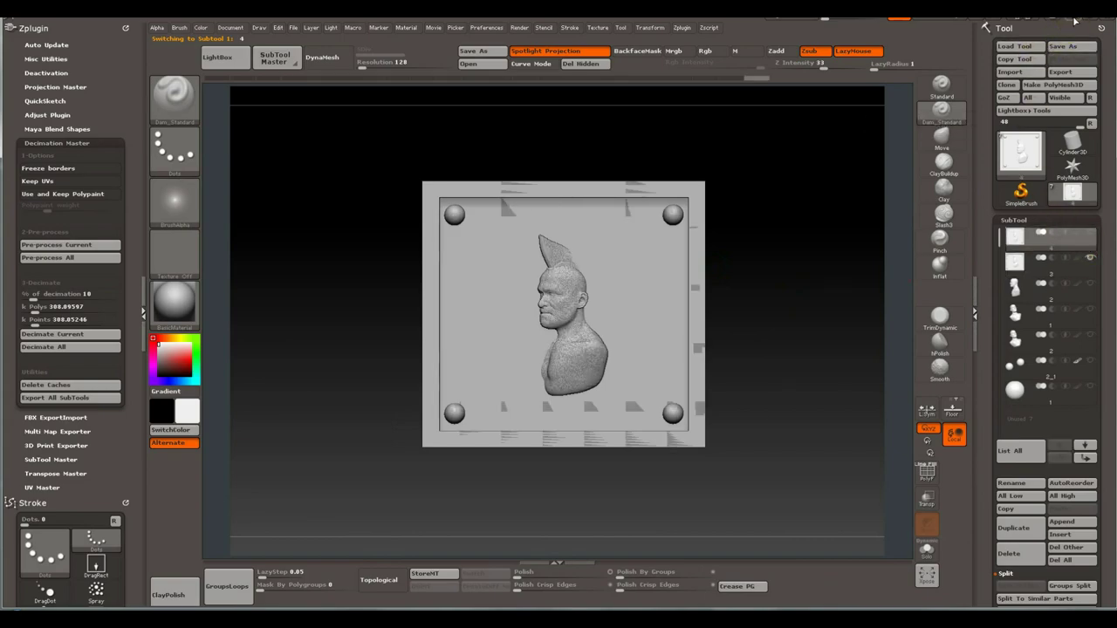
click(1075, 19)
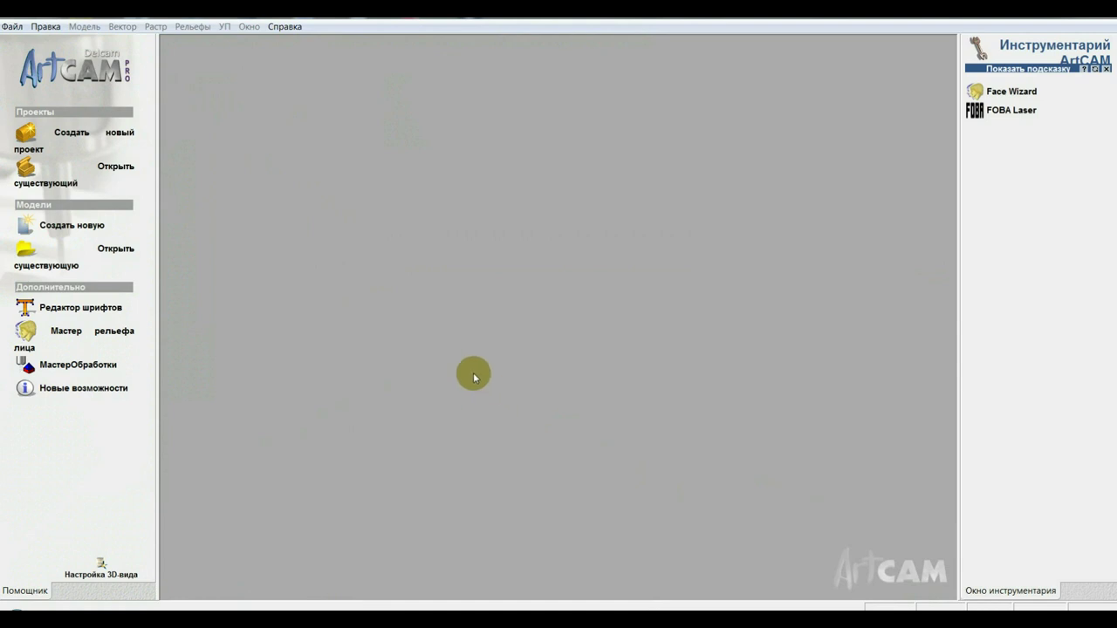
Create a new ArtCAM model at the default 100 × 100 mm size.
click(11, 26)
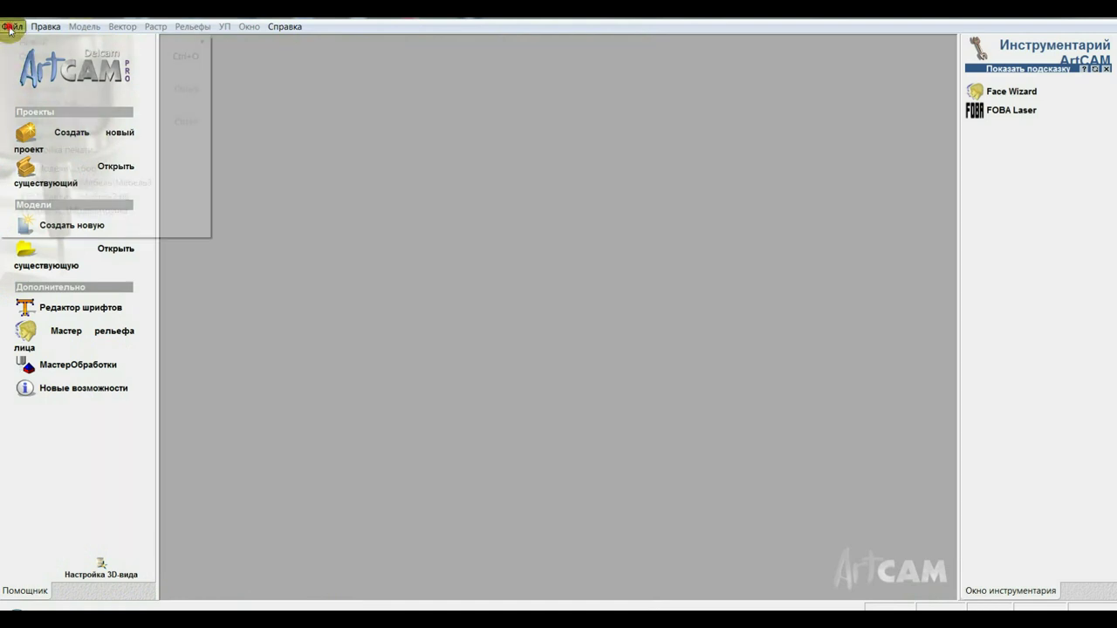
mouse_move(33, 42)
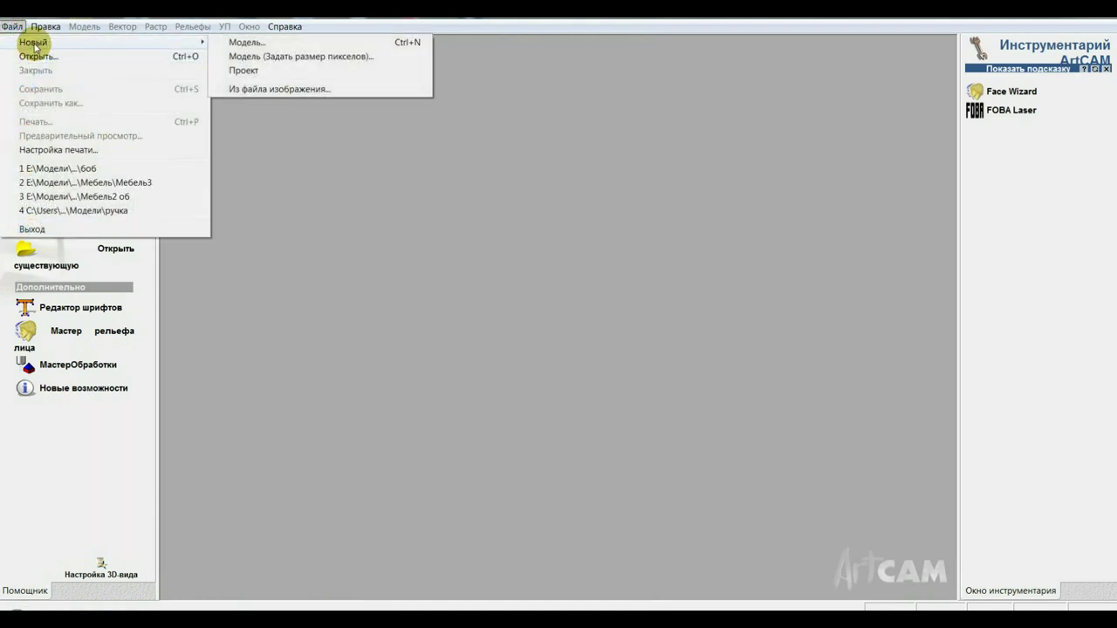
click(268, 46)
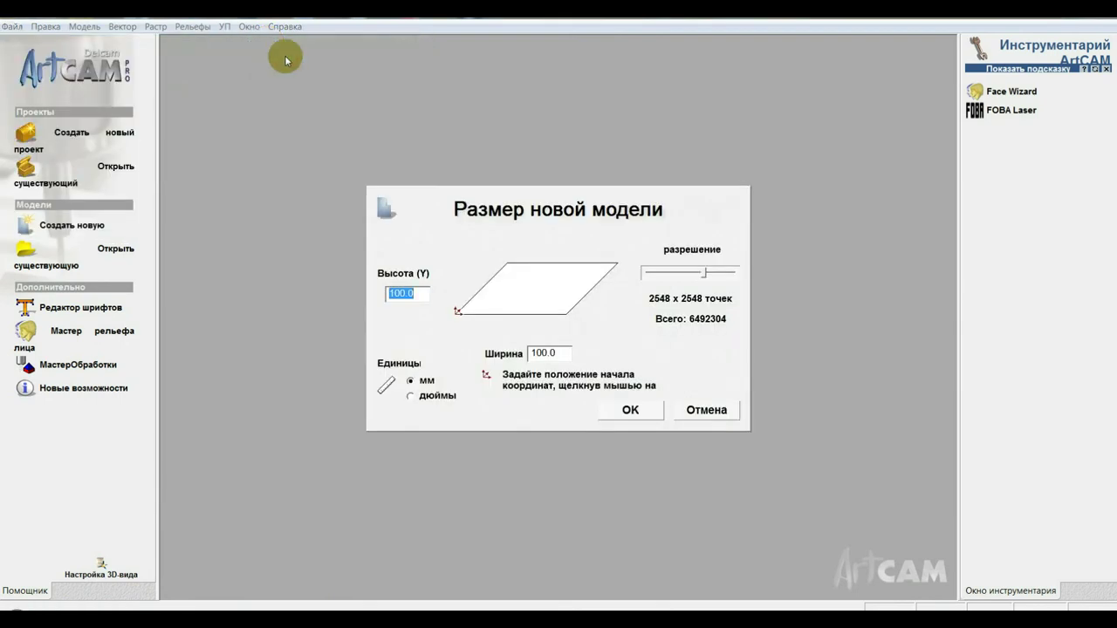
click(641, 409)
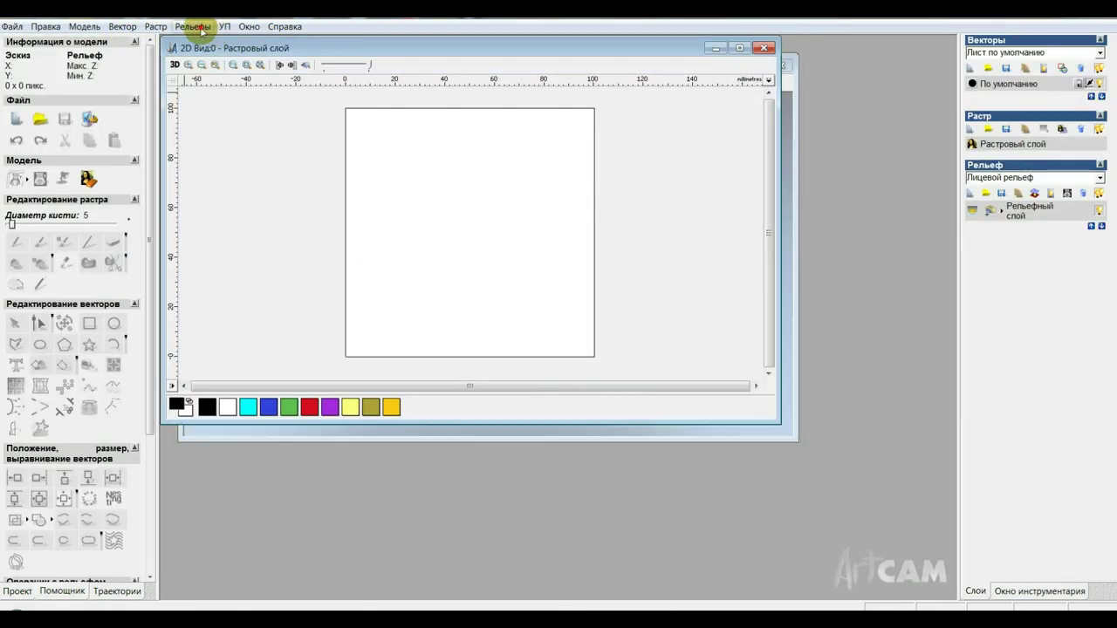
Import barelef.OBJ from the CGSoyuzniki_concepts_Yondu folder as a relief, dismissing the DMT error.
click(195, 25)
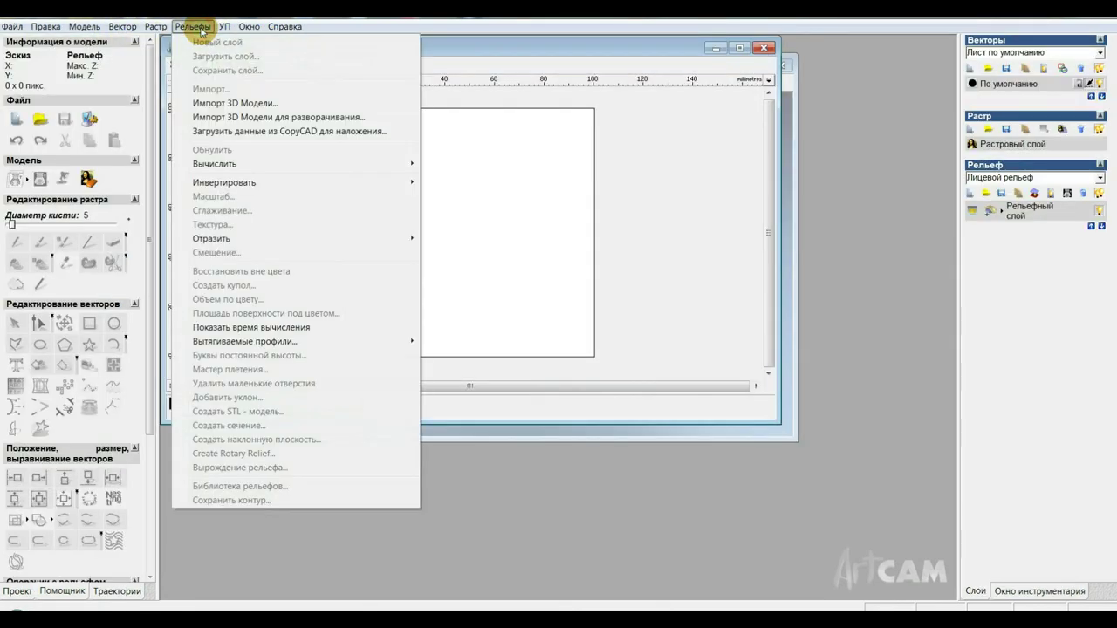
click(268, 103)
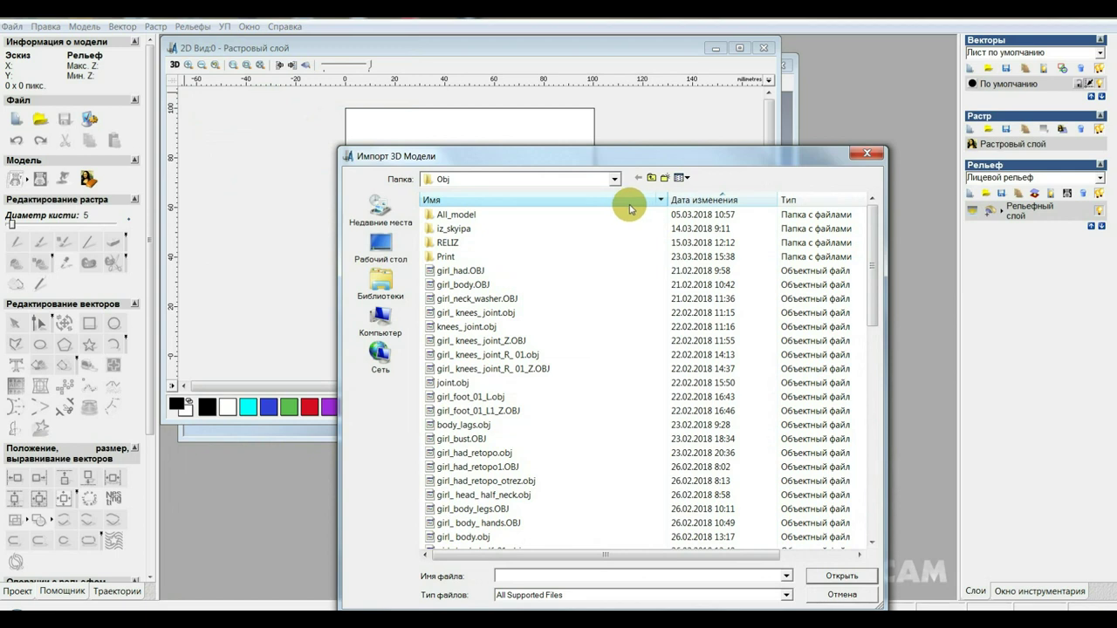
click(651, 179)
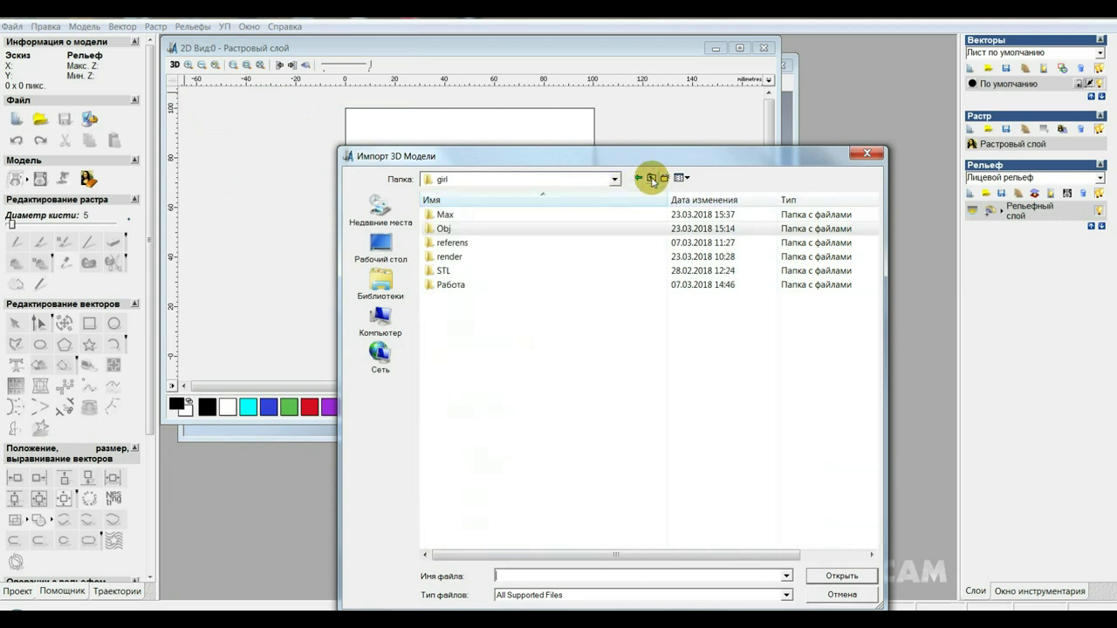
click(652, 180)
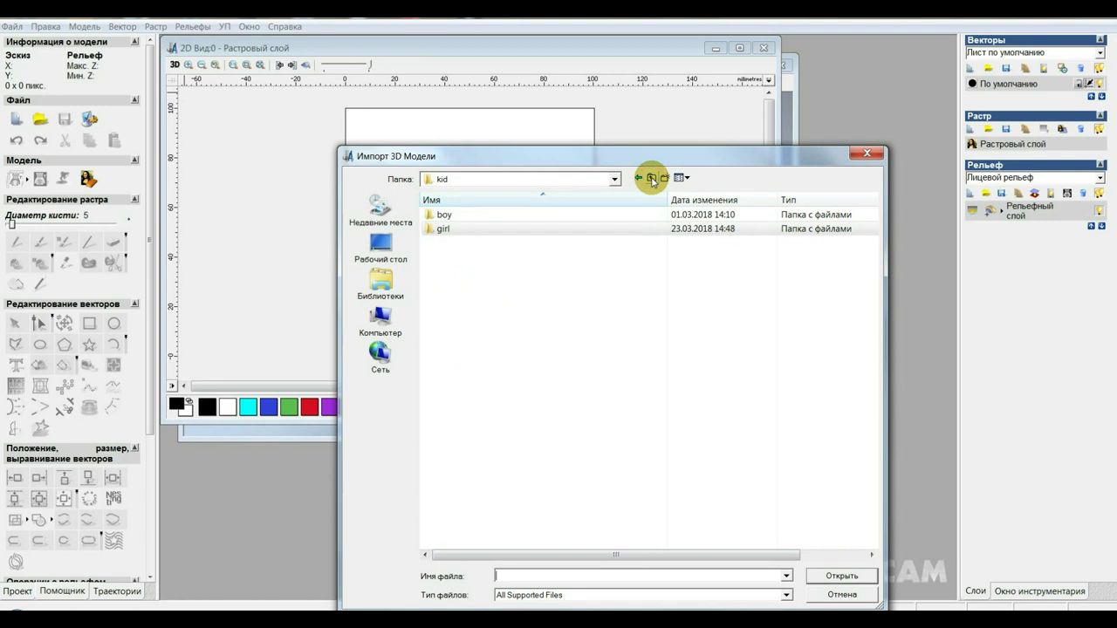
click(652, 180)
click(651, 180)
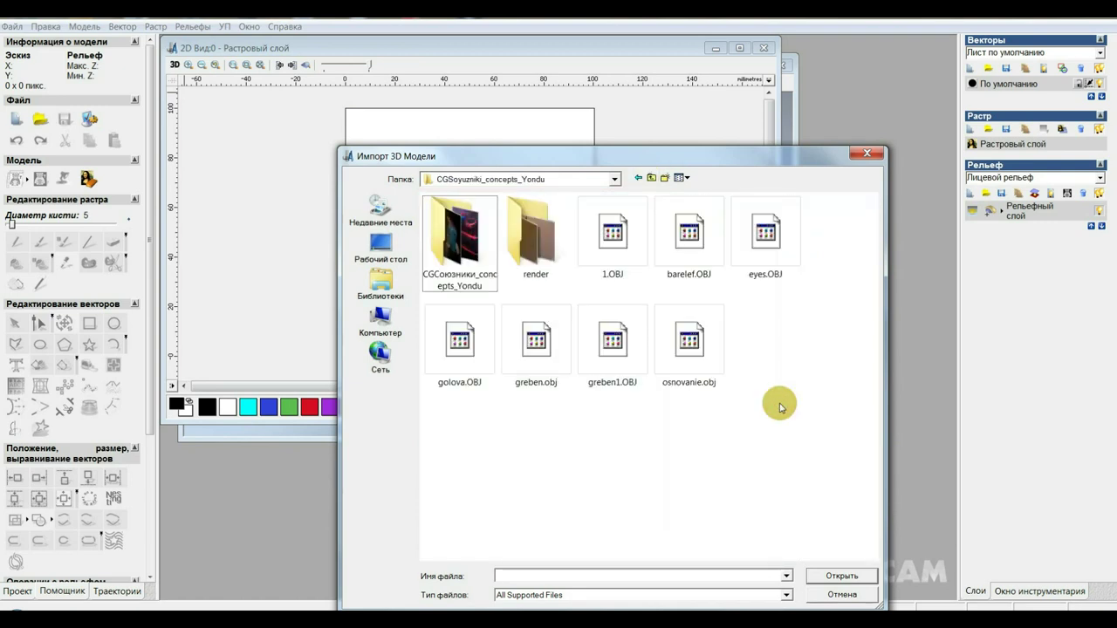
click(691, 237)
click(825, 577)
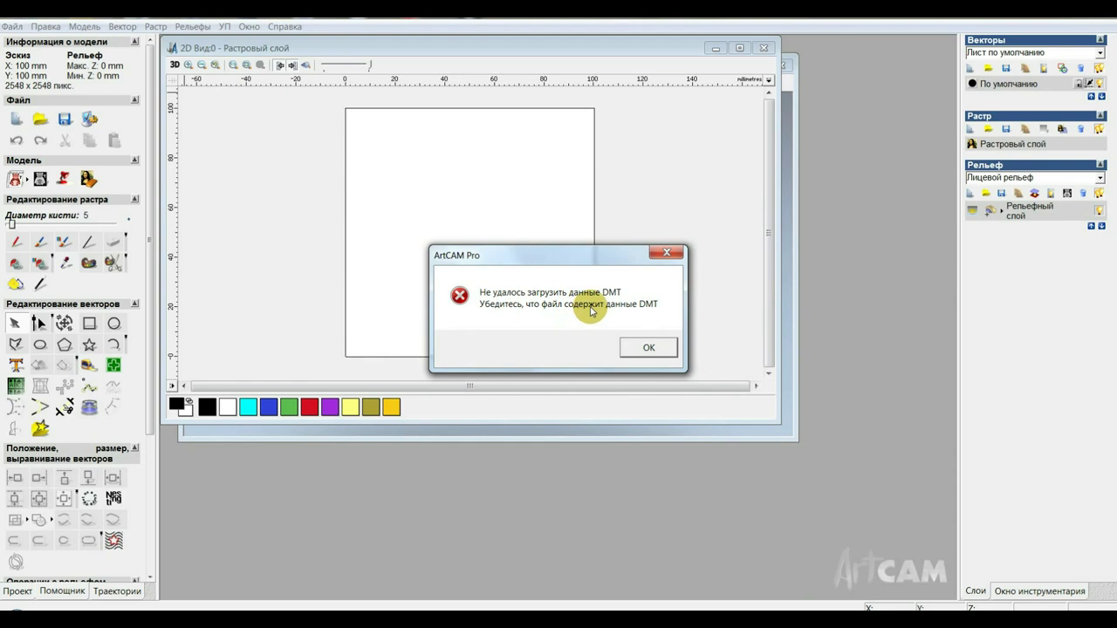
click(647, 350)
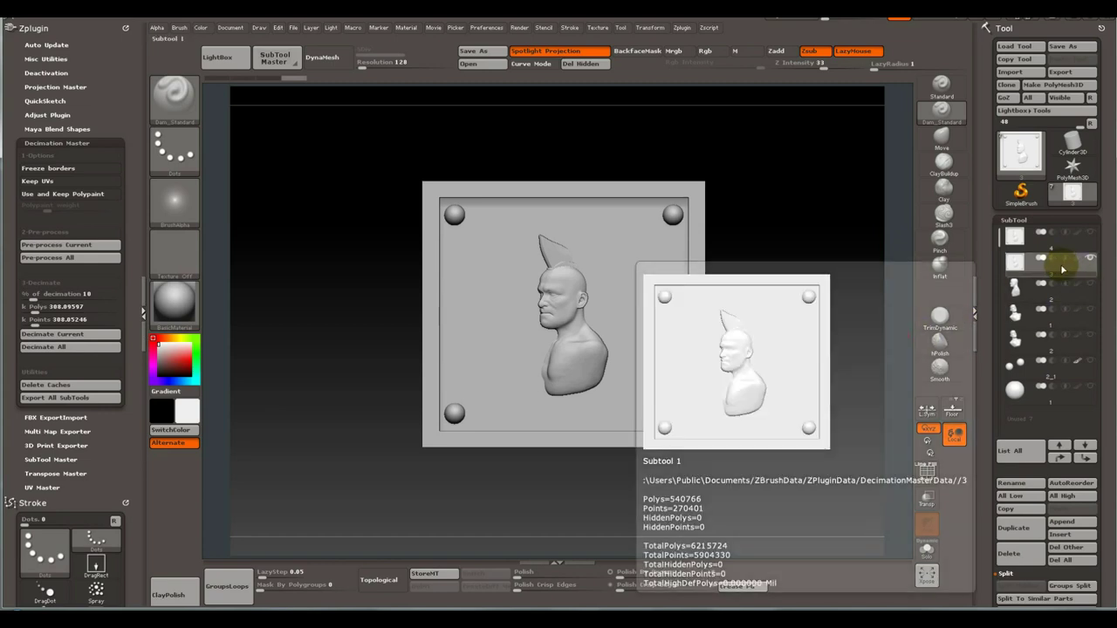
Export the plaque mesh from the Tool menu as barelef_2.OBJ.
click(1065, 72)
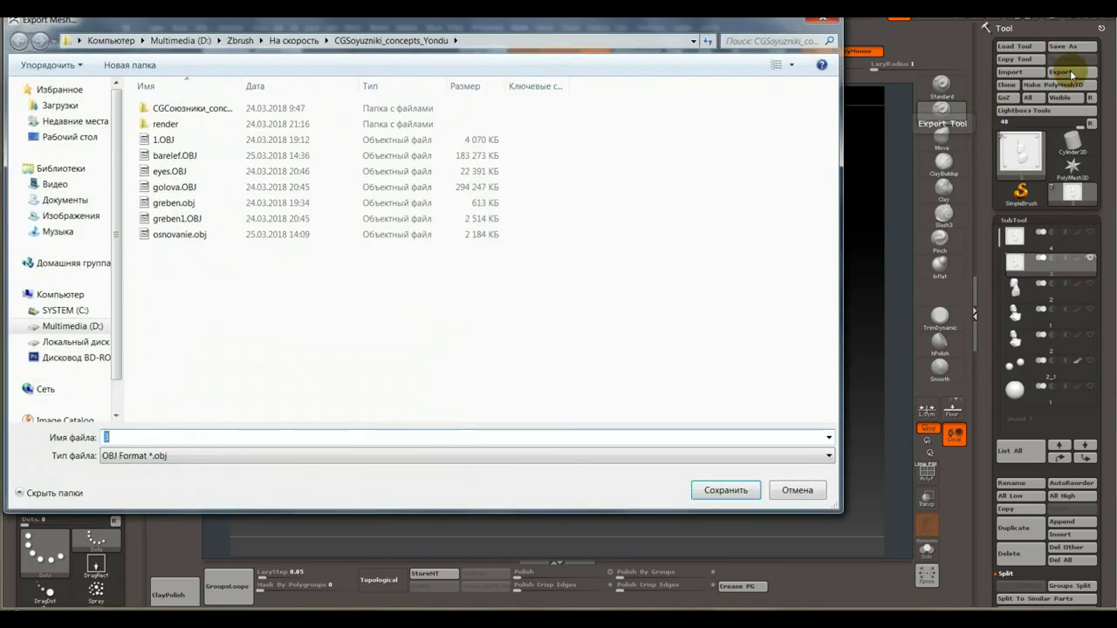
click(175, 155)
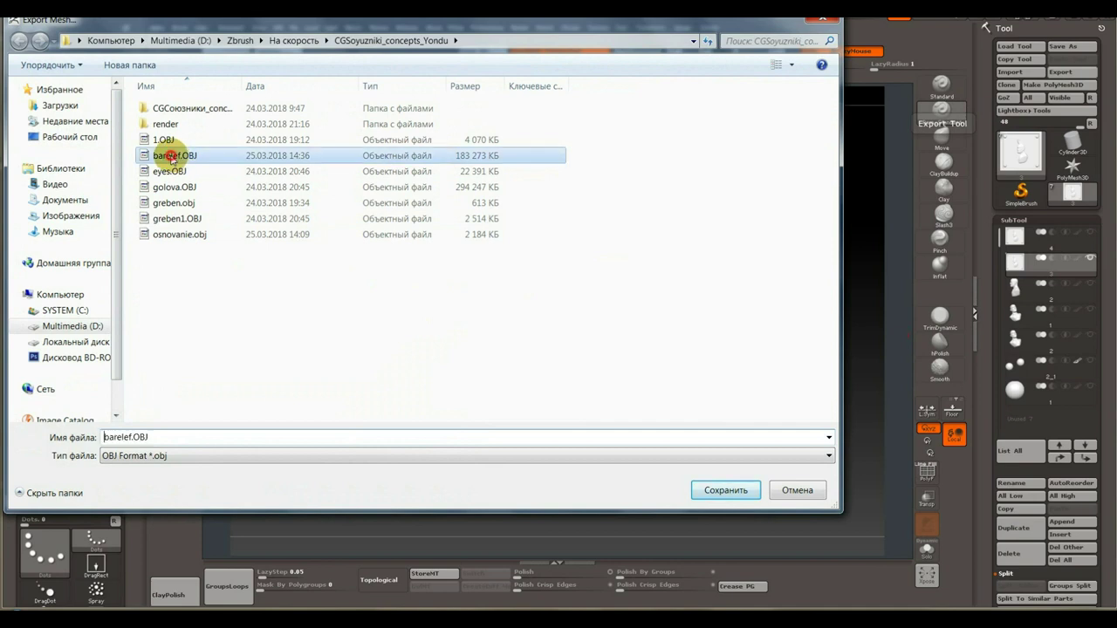
double_click(166, 436)
drag(166, 436, 129, 436)
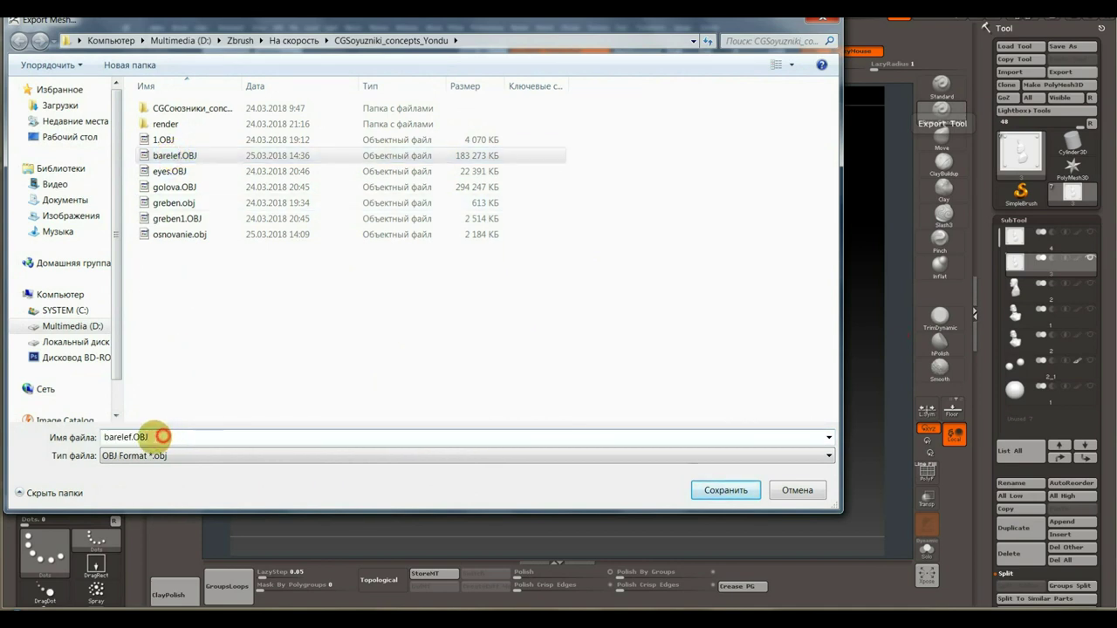
text(_)
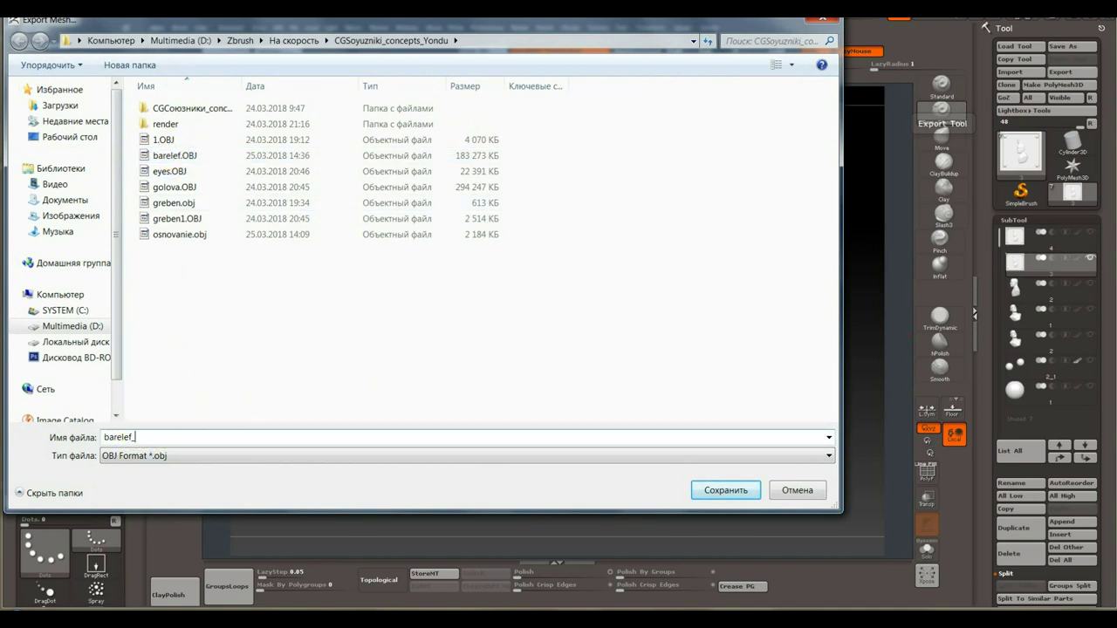
text(2)
click(713, 492)
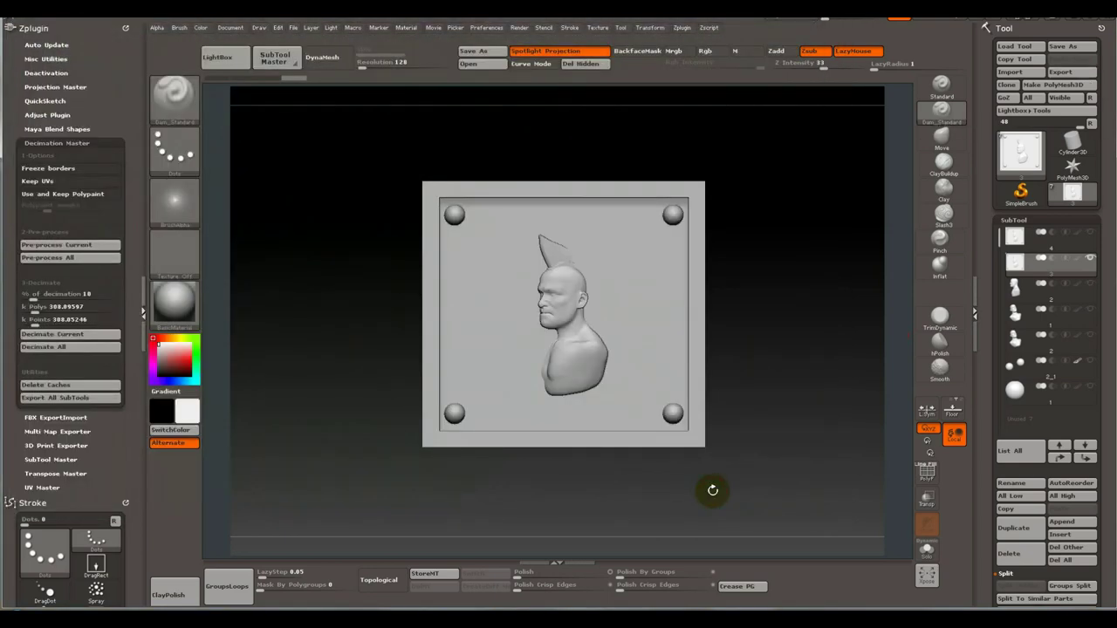
Reopen the export window to confirm barelef_2.OBJ was saved, then cancel.
click(1081, 71)
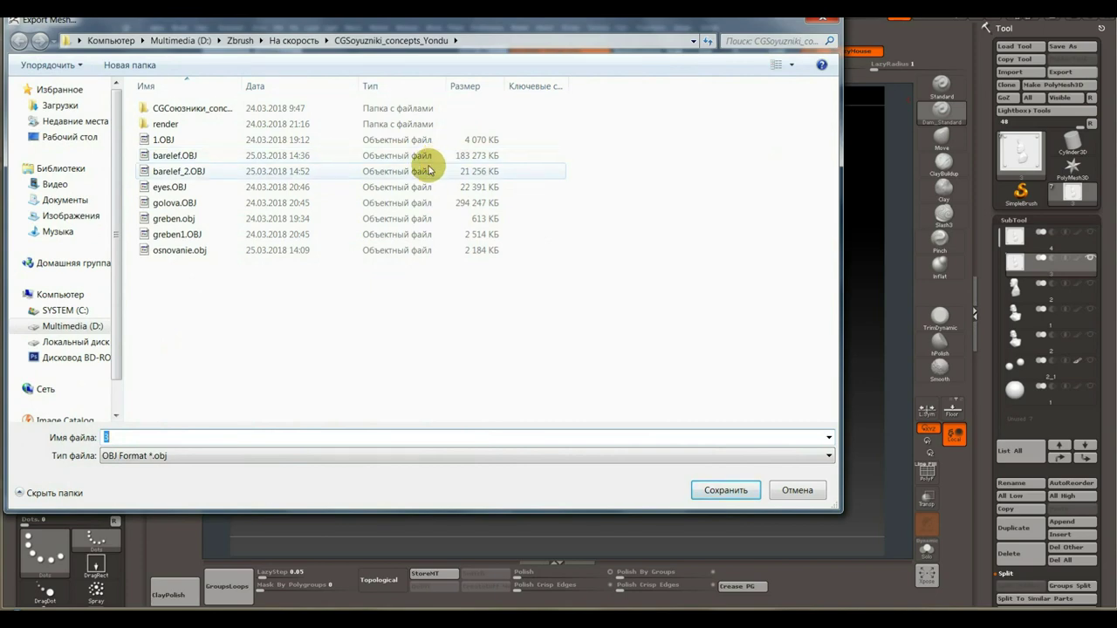
click(822, 20)
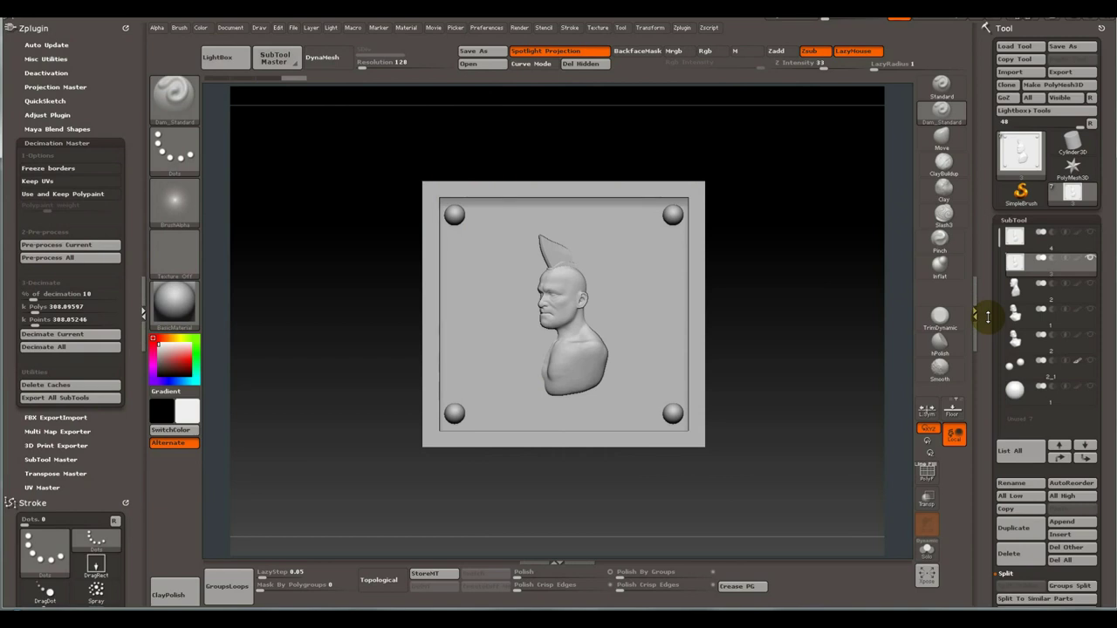
Collapse Decimation Master, open 3D Print Exporter and switch its units to millimetres.
click(57, 143)
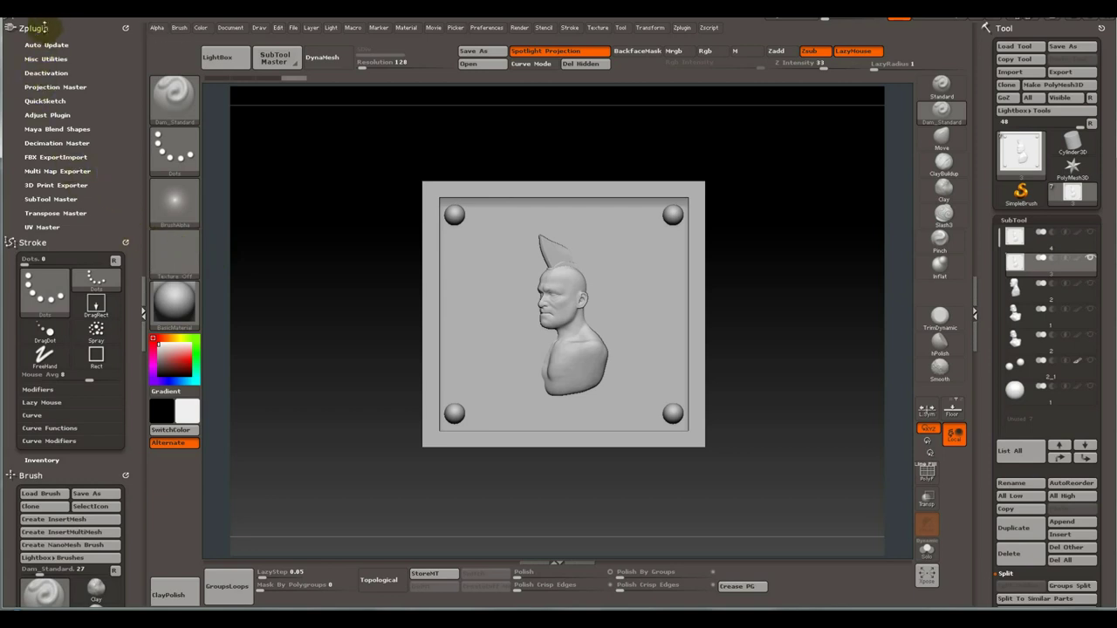
click(73, 185)
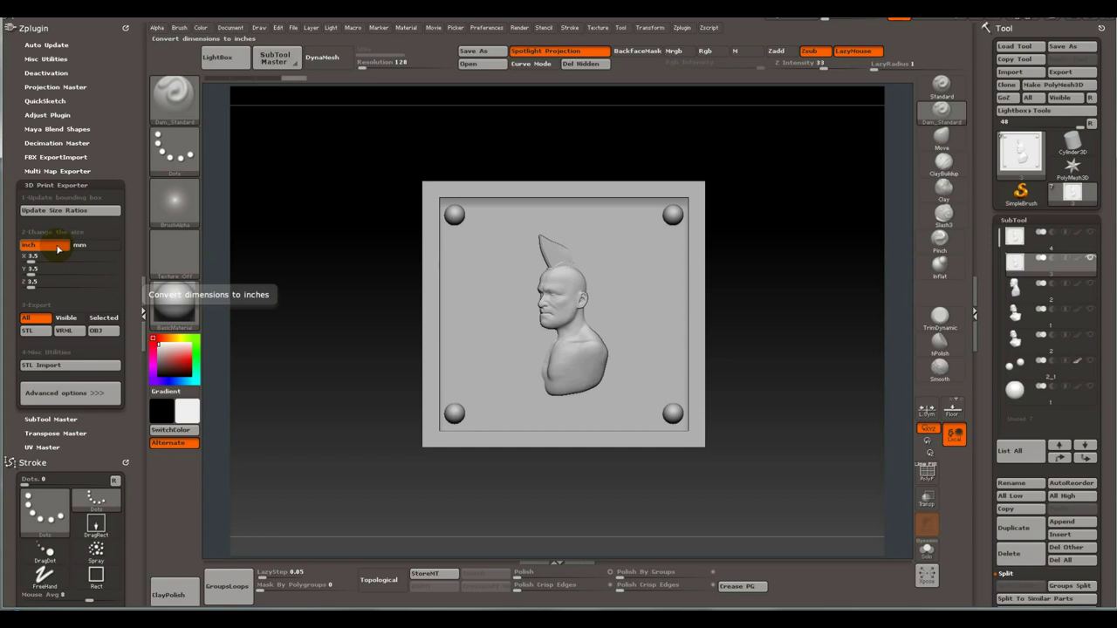
click(108, 247)
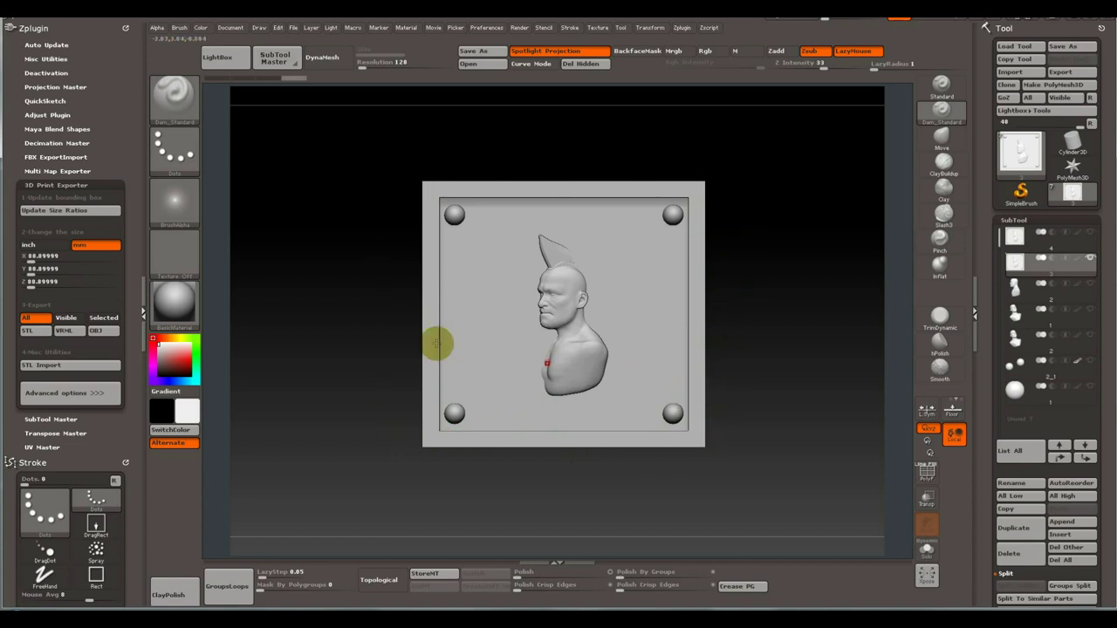
Adjust the X size and confirm the plaque measures 64.30343 mm on X, Y and Z.
click(35, 258)
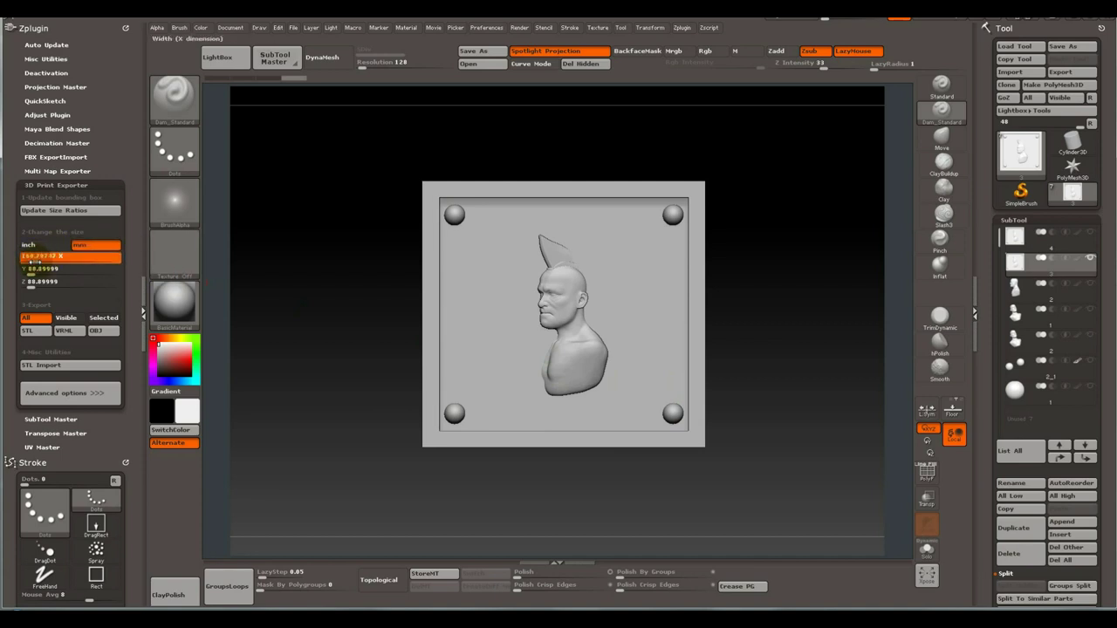
drag(35, 259, 61, 257)
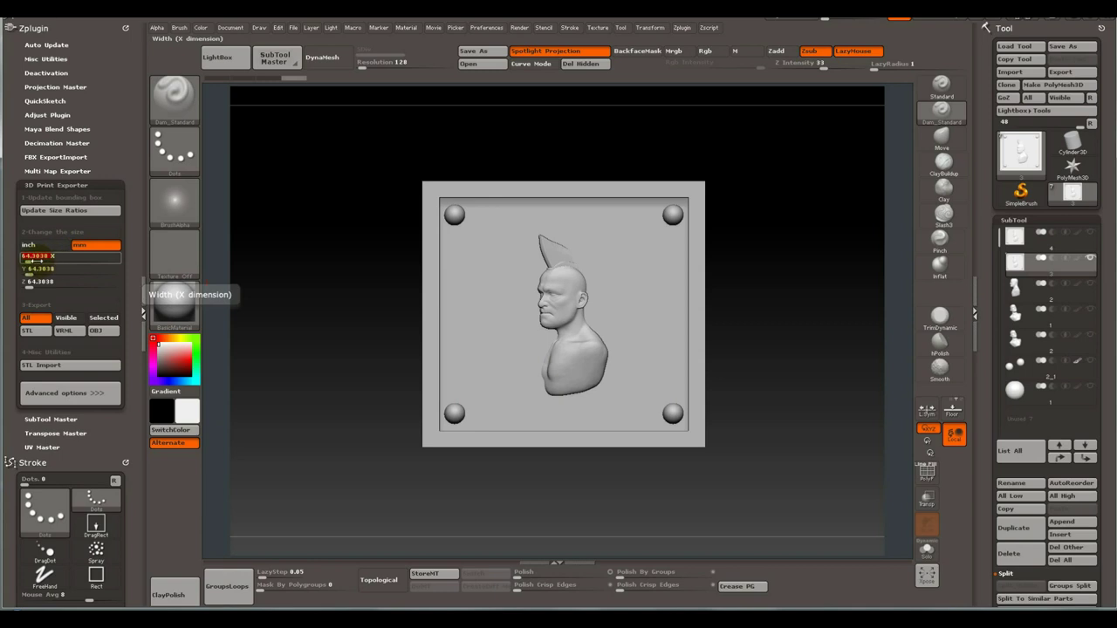
click(30, 245)
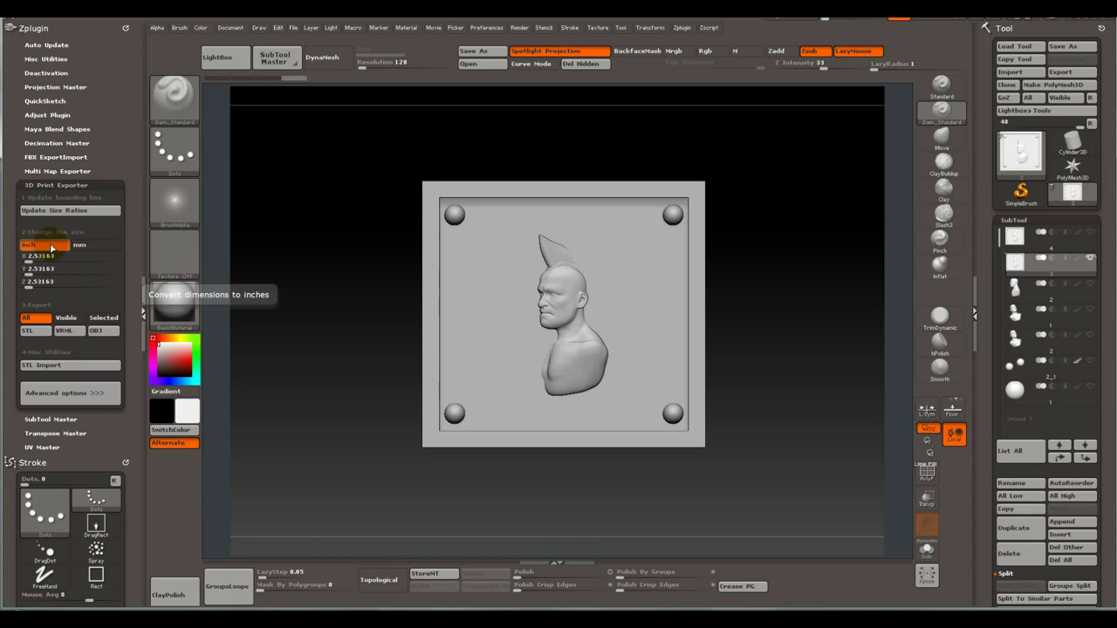
click(93, 245)
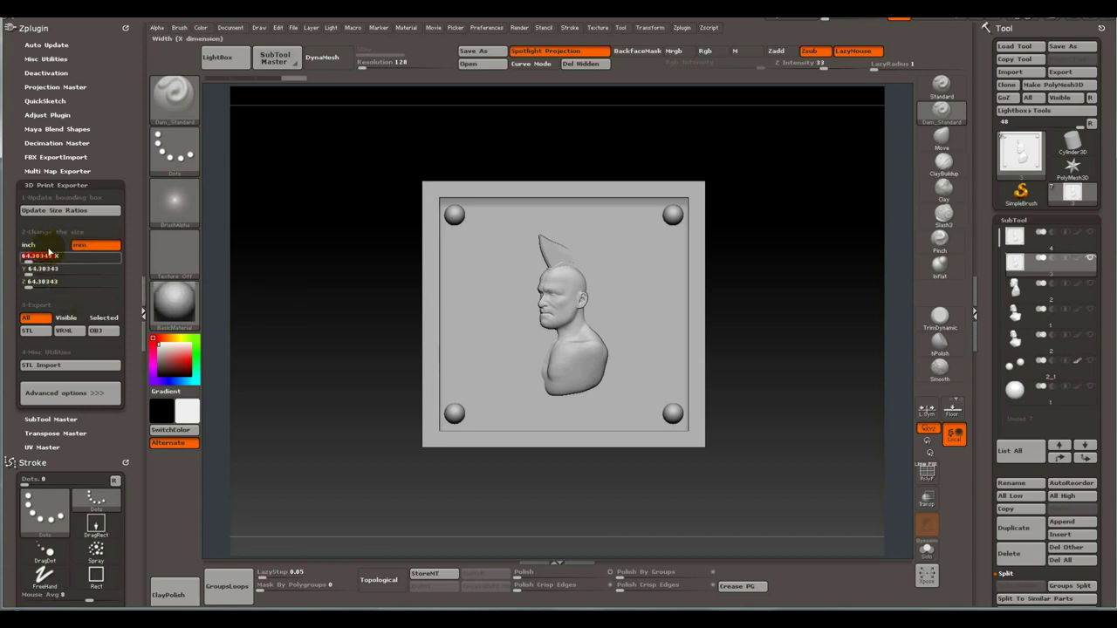
click(120, 258)
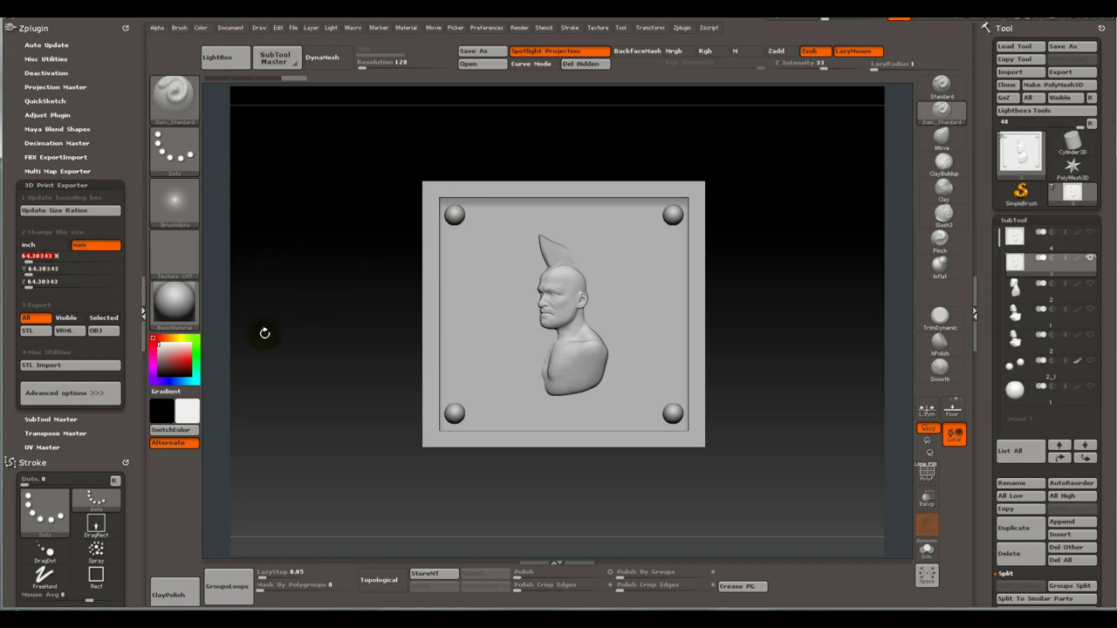
Export the plaque as an STL file named barelef_3.
click(38, 336)
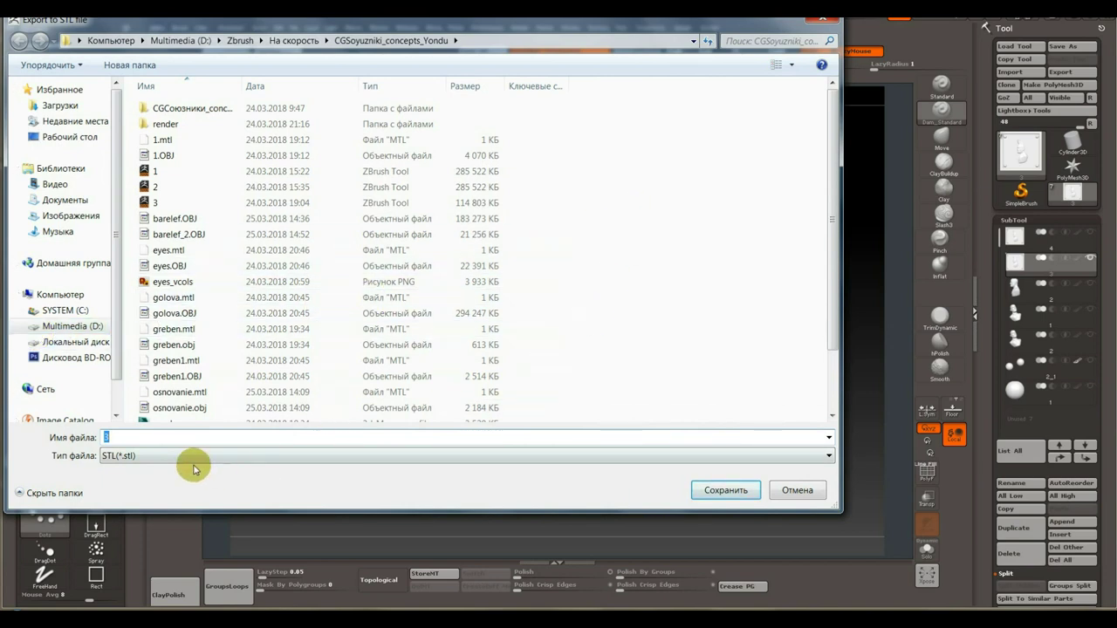
click(166, 219)
click(156, 438)
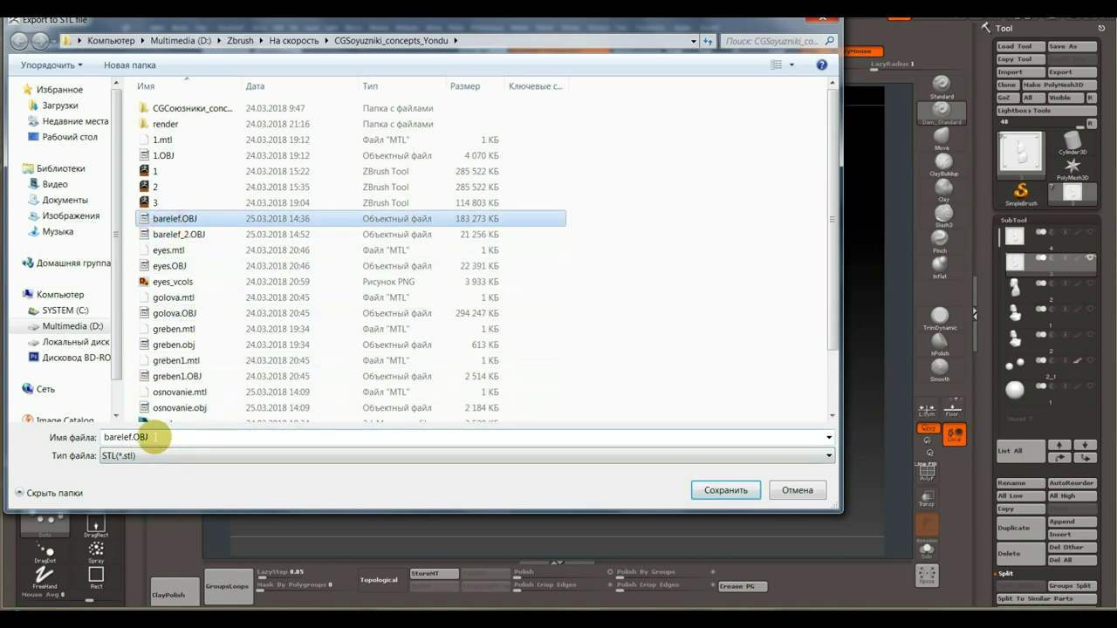
double_click(155, 438)
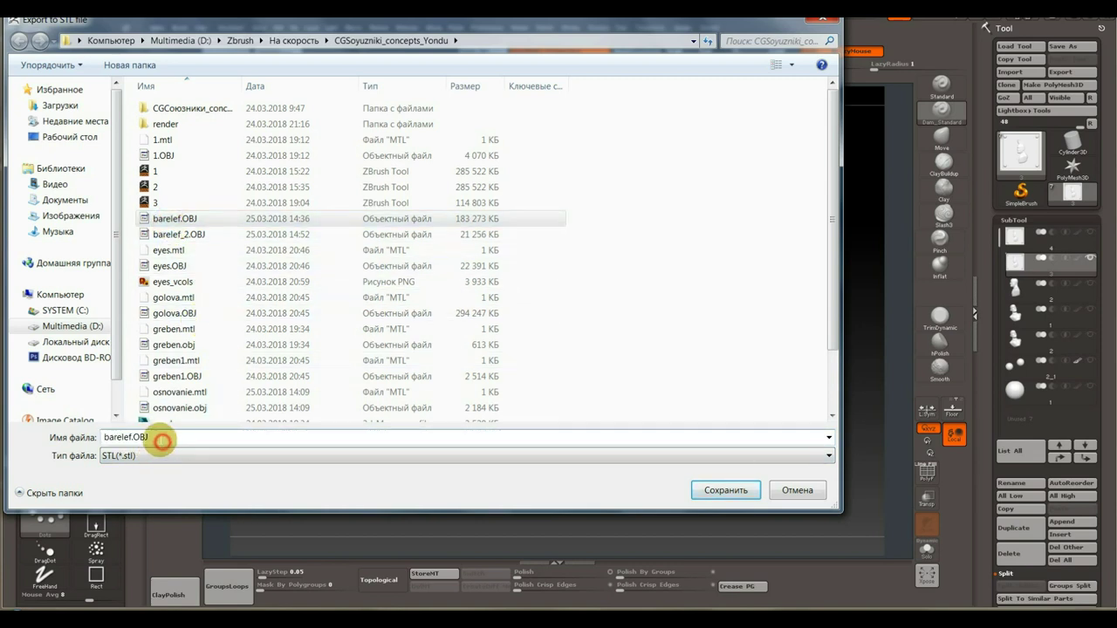
drag(163, 437, 157, 437)
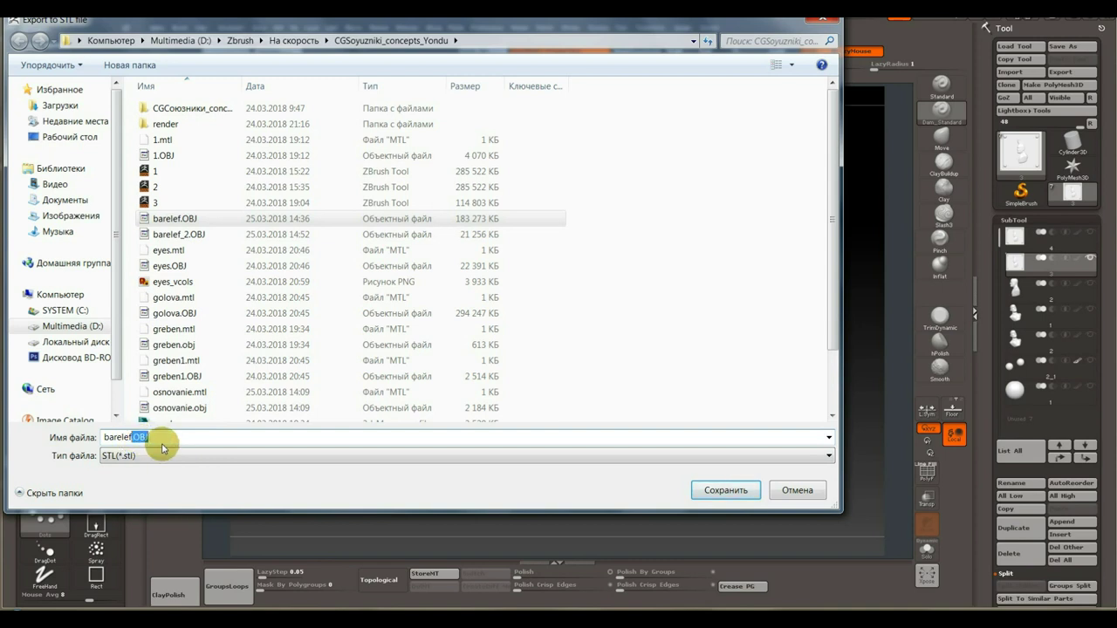
text(_3)
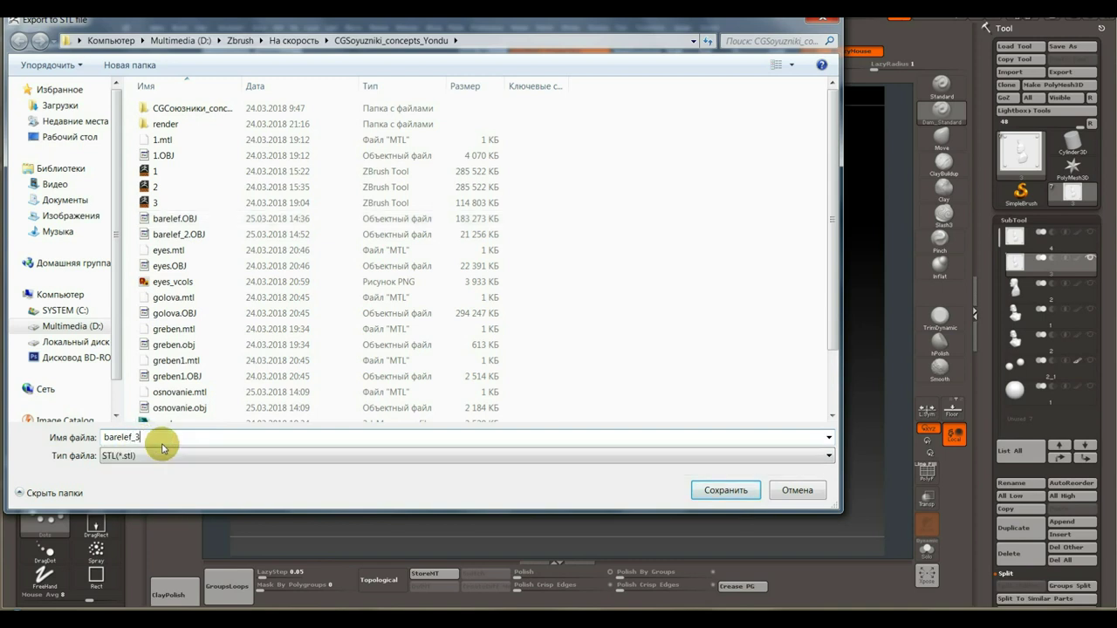
click(717, 490)
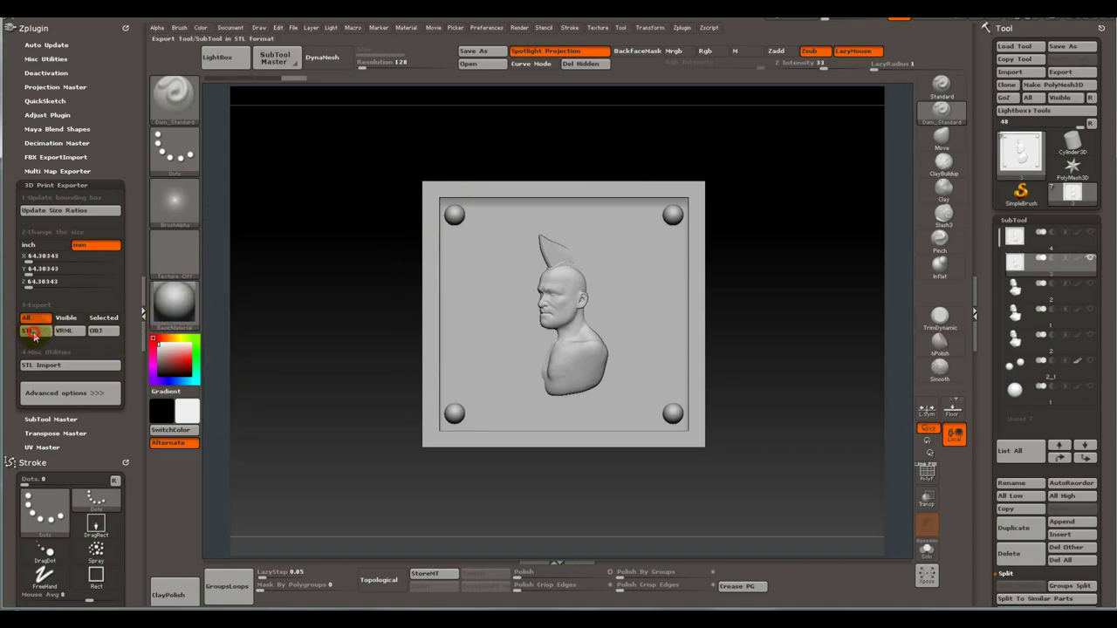
Reopen the STL export to check barelef_3 is in the file list.
click(32, 333)
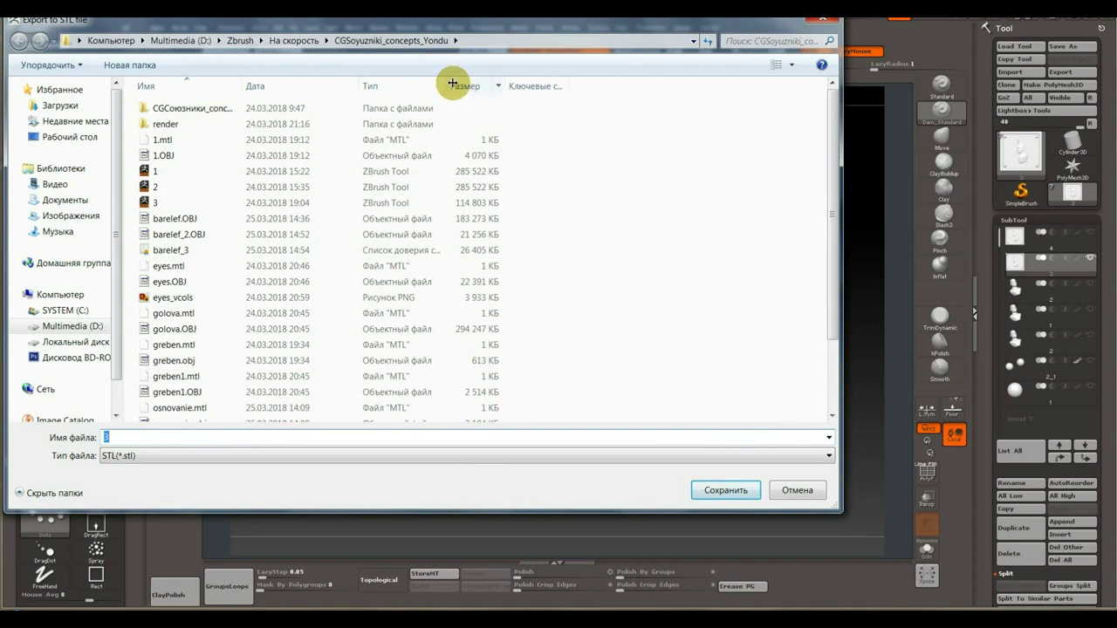
drag(448, 88, 556, 88)
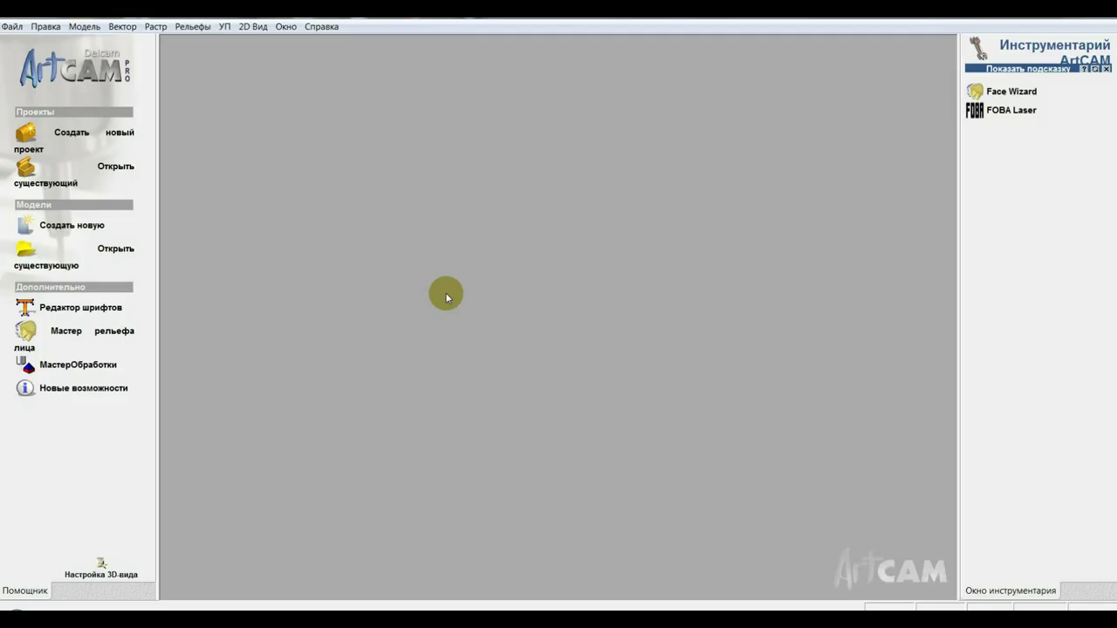
Create a new ArtCAM model at the default 100 × 100 mm size.
click(8, 27)
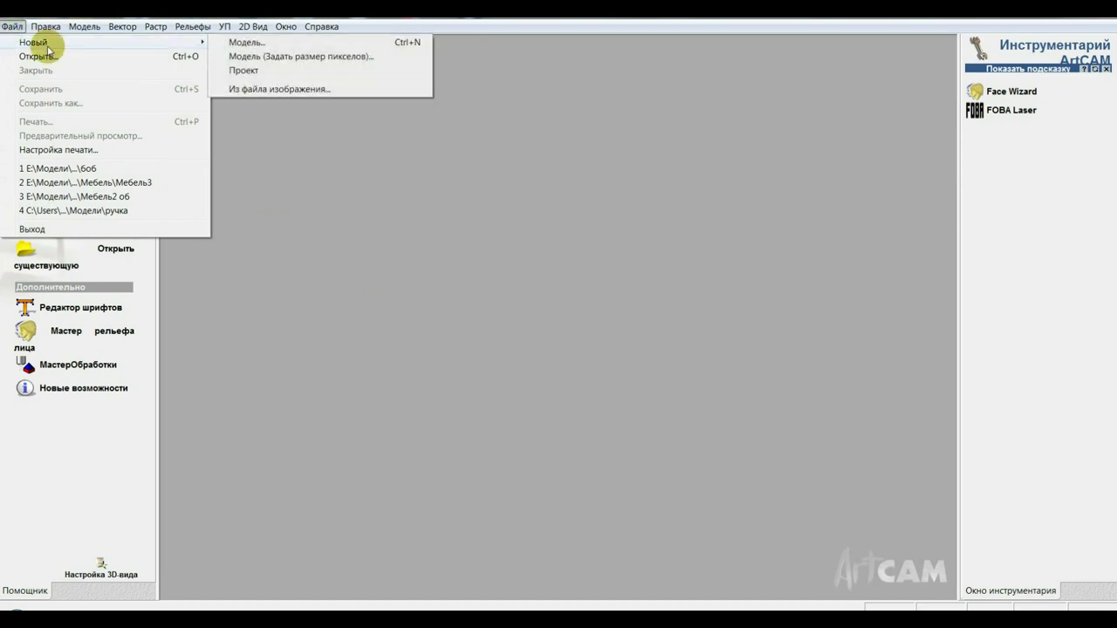
mouse_move(33, 41)
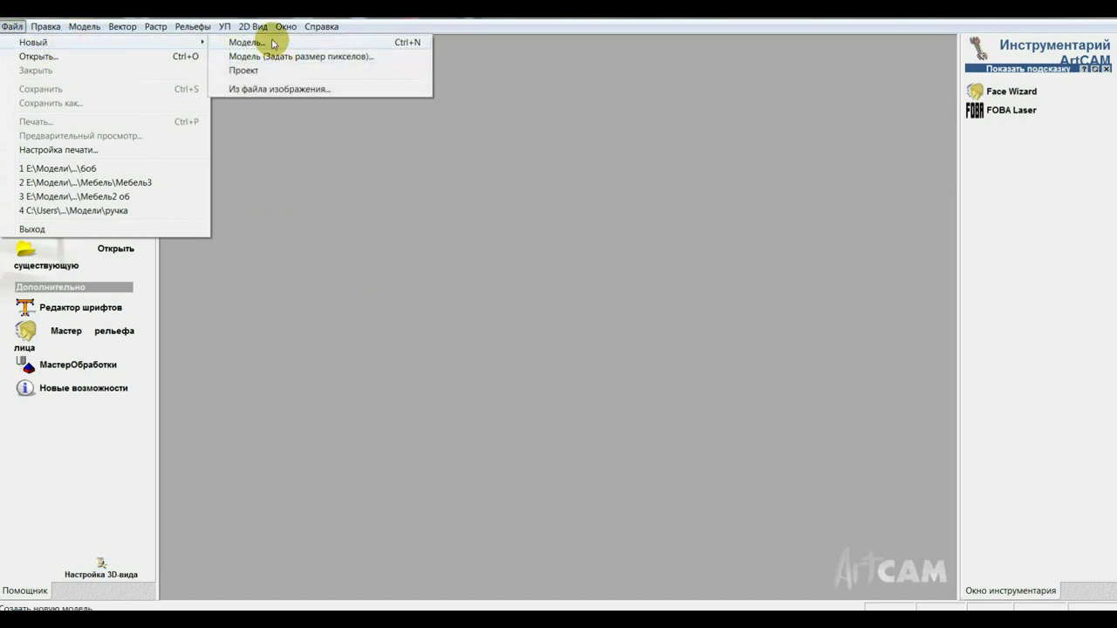
click(274, 43)
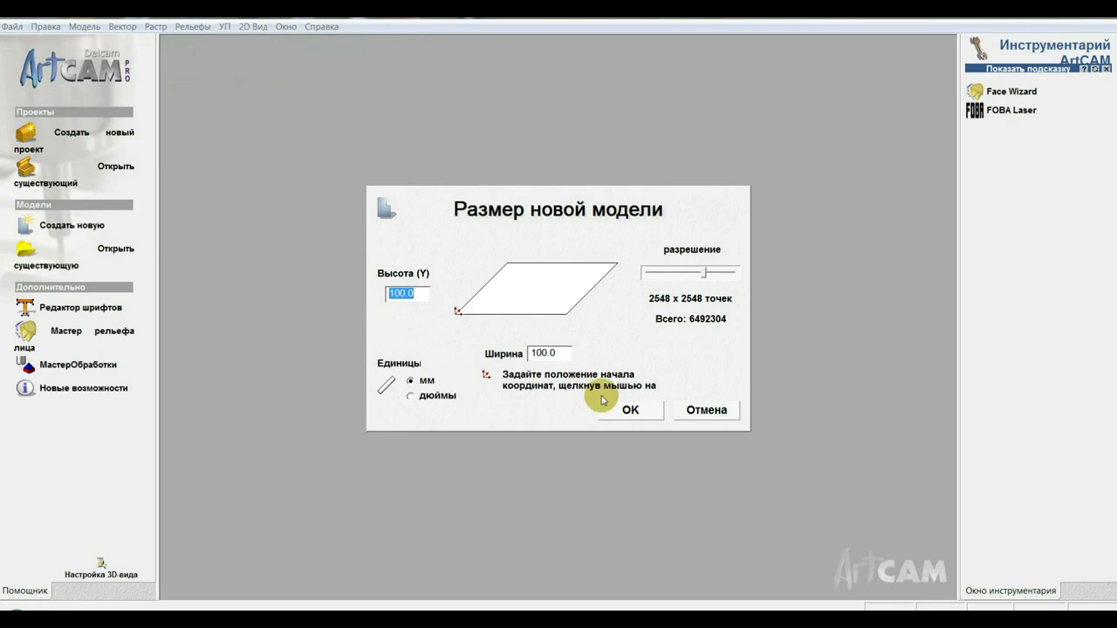
click(655, 412)
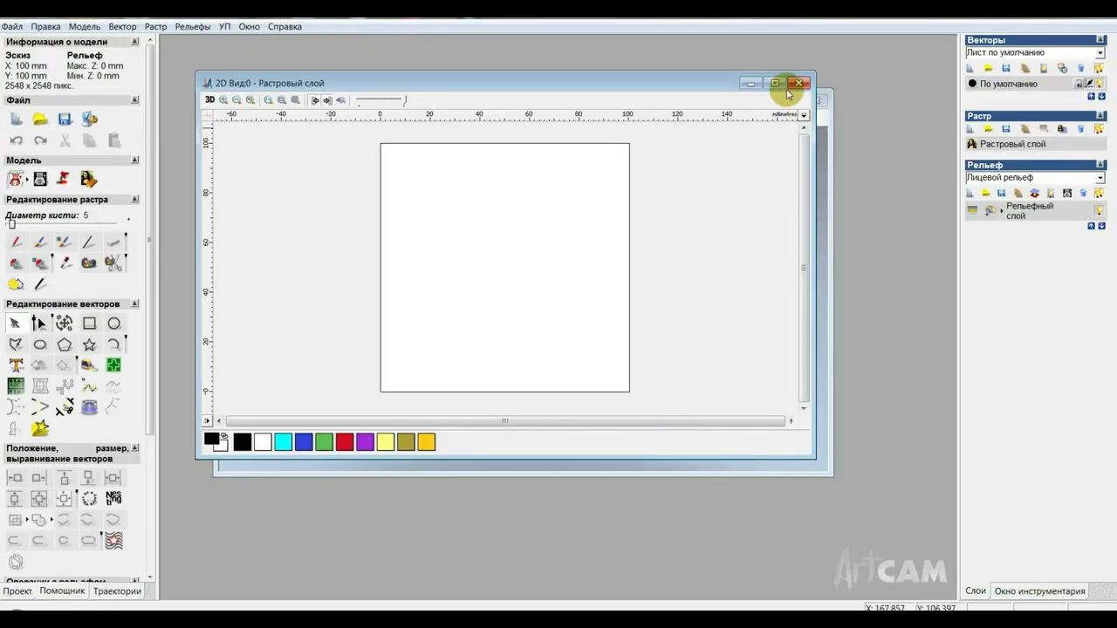
Maximise the view and display the empty relief plane in 3D, tilted toward the front.
click(775, 83)
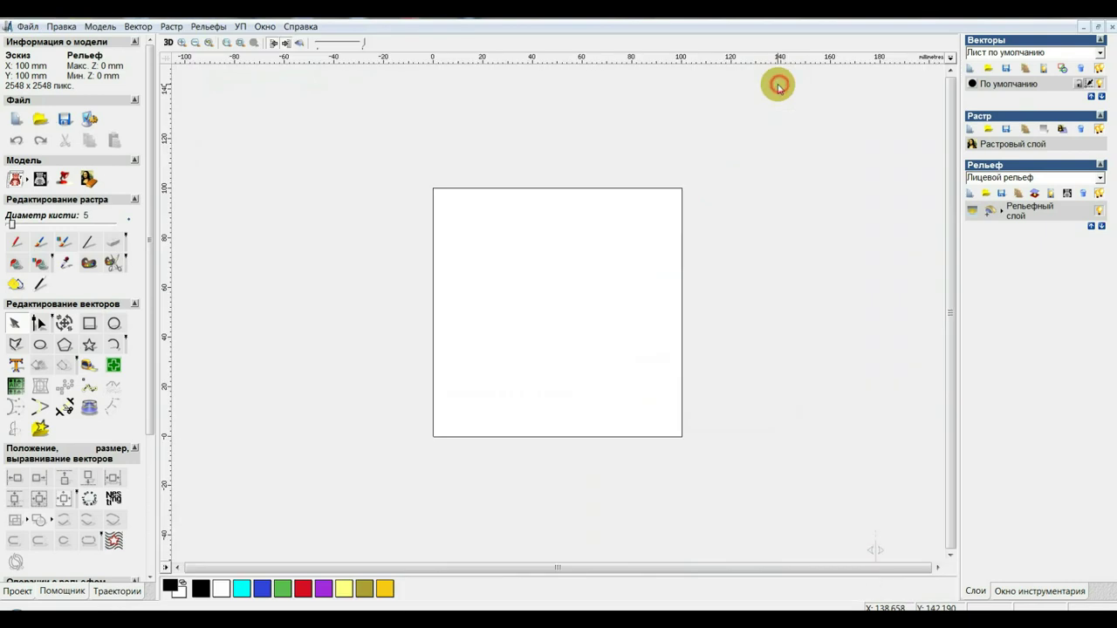
click(169, 44)
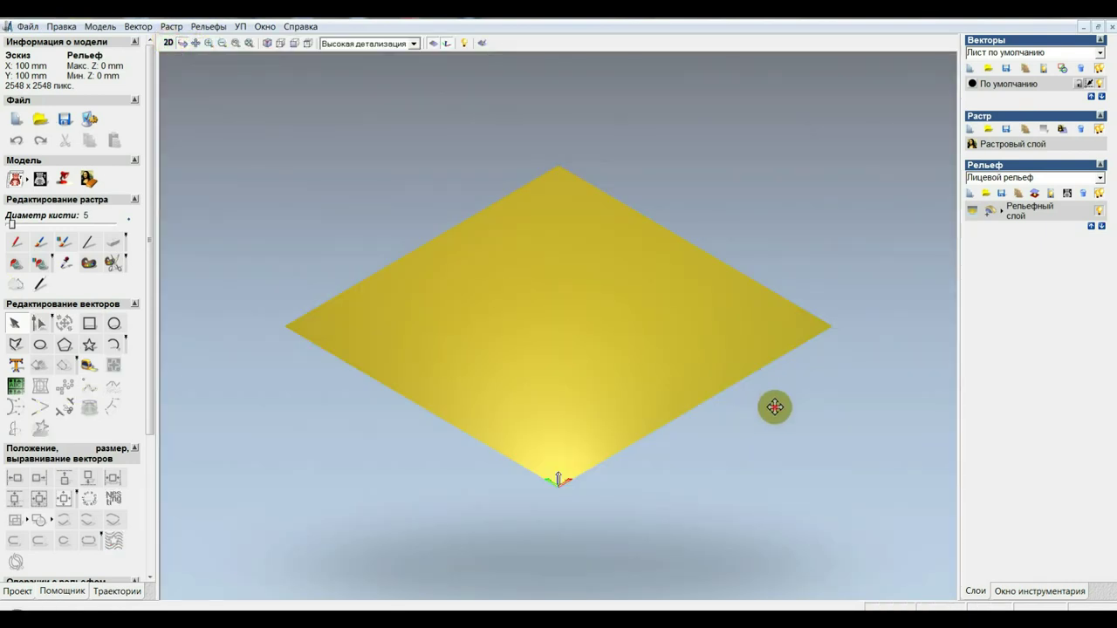
mouse_move(773, 407)
mouse_down()
mouse_move(686, 466)
mouse_move(581, 487)
mouse_move(585, 437)
mouse_move(619, 427)
mouse_move(619, 324)
mouse_move(511, 332)
mouse_up()
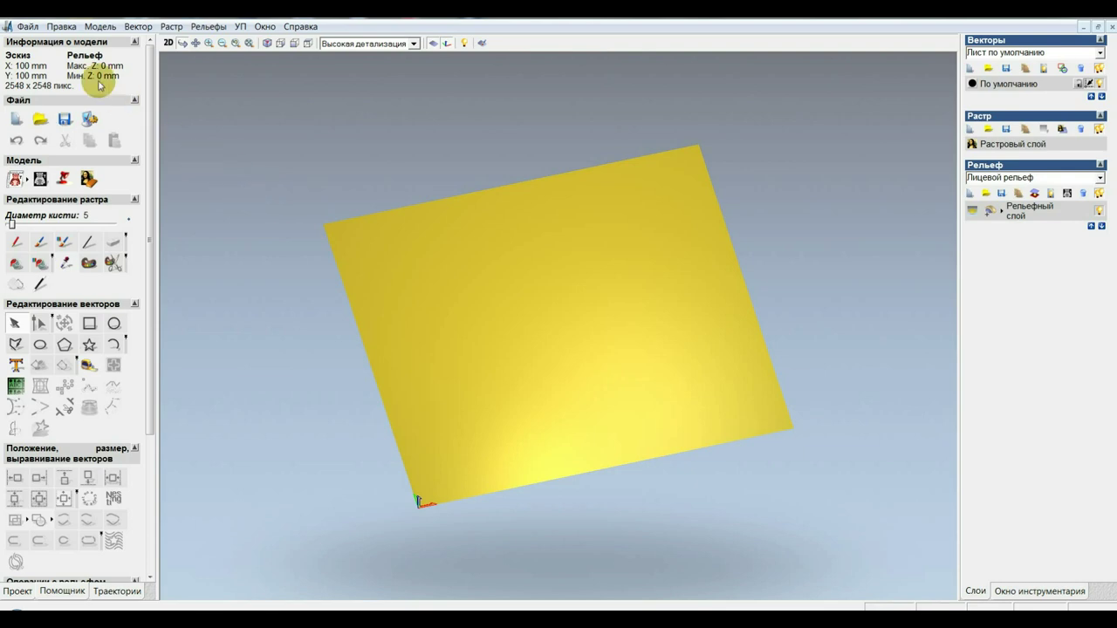
click(28, 27)
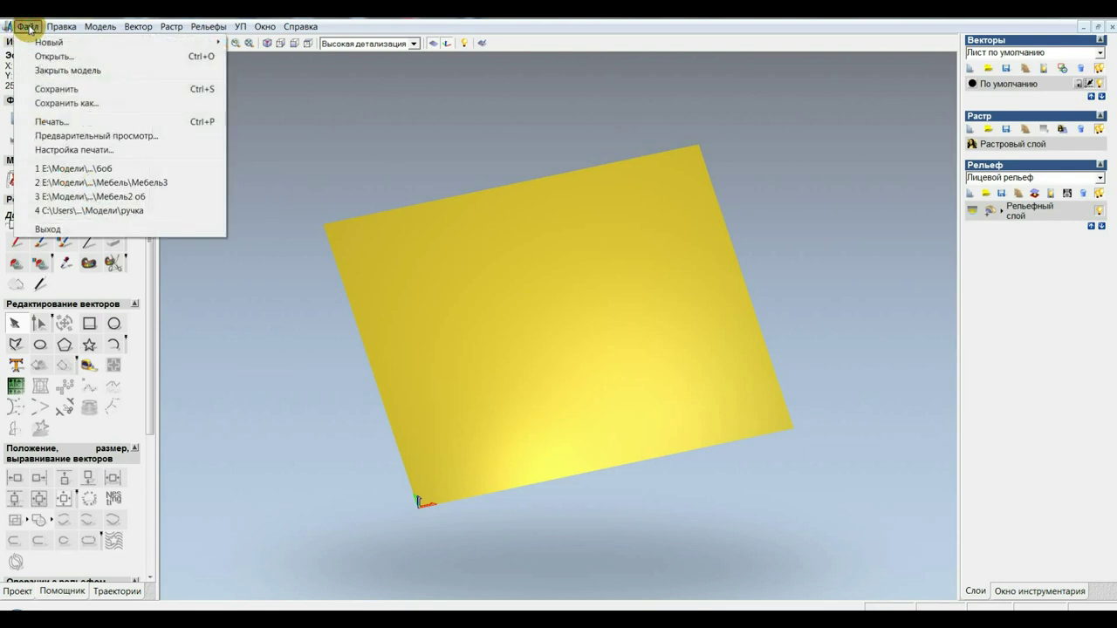
Try importing barelef_2.OBJ as a 3D model, using the detailed file view, and dismiss the error.
click(296, 100)
click(208, 26)
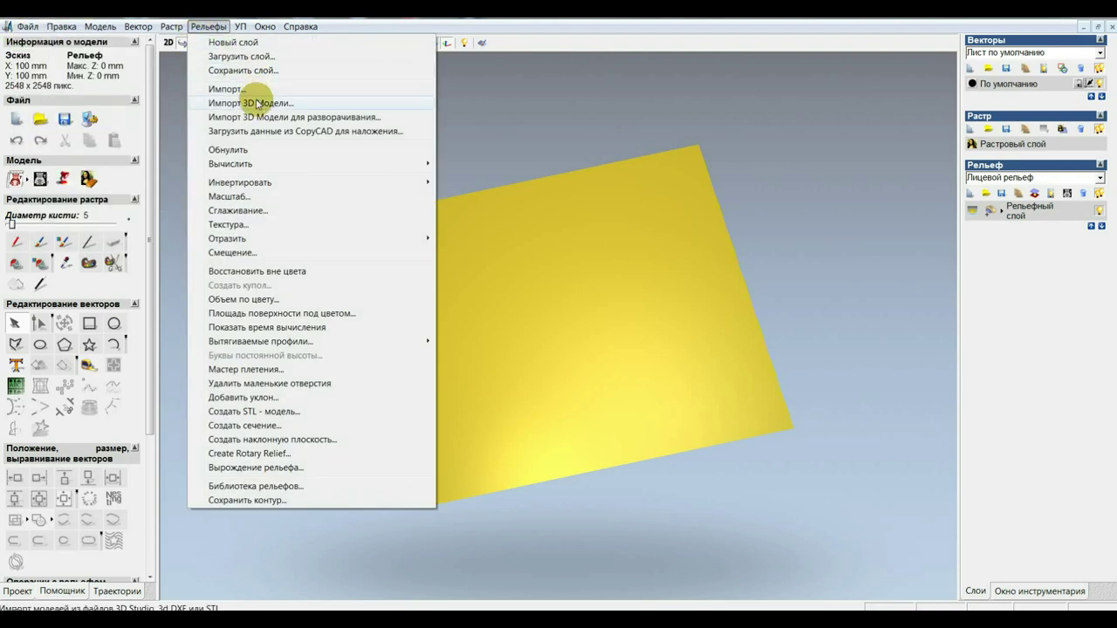
click(257, 103)
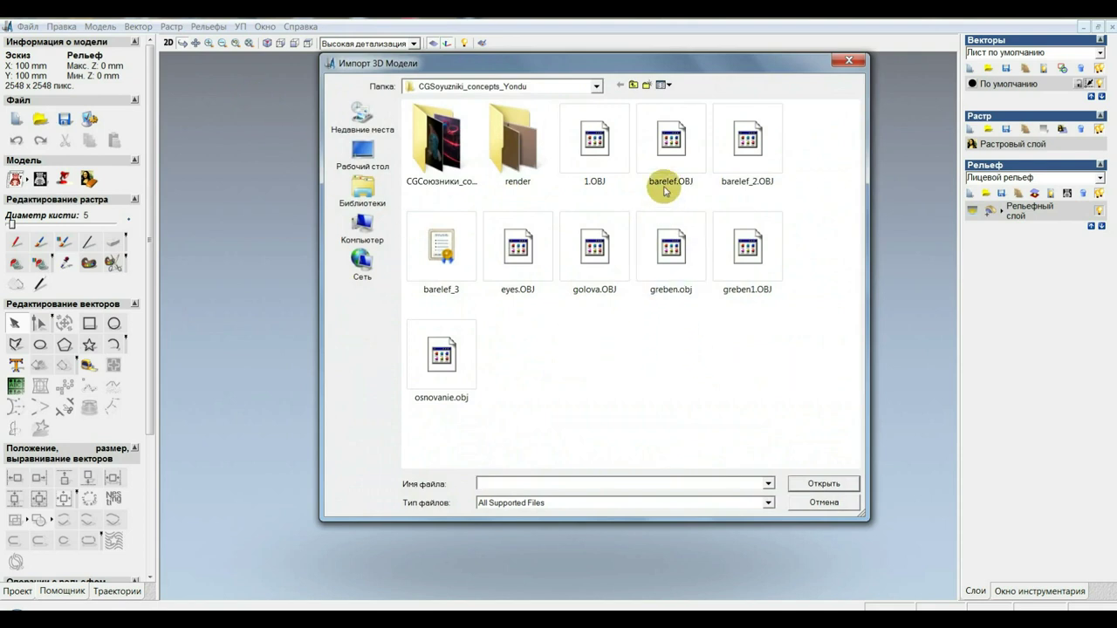
click(760, 164)
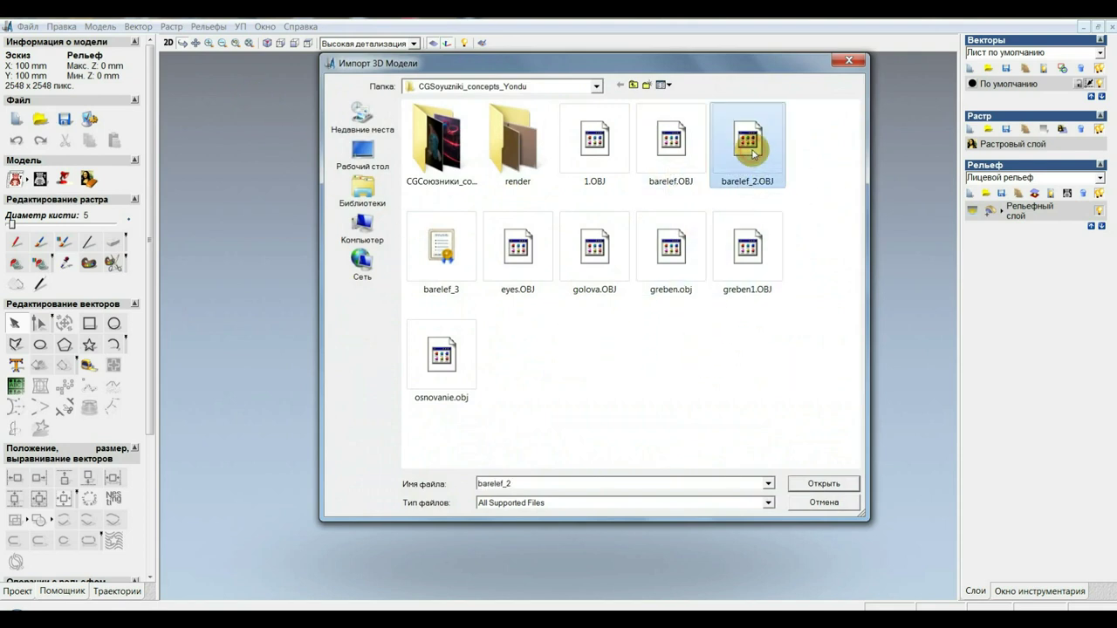
click(671, 87)
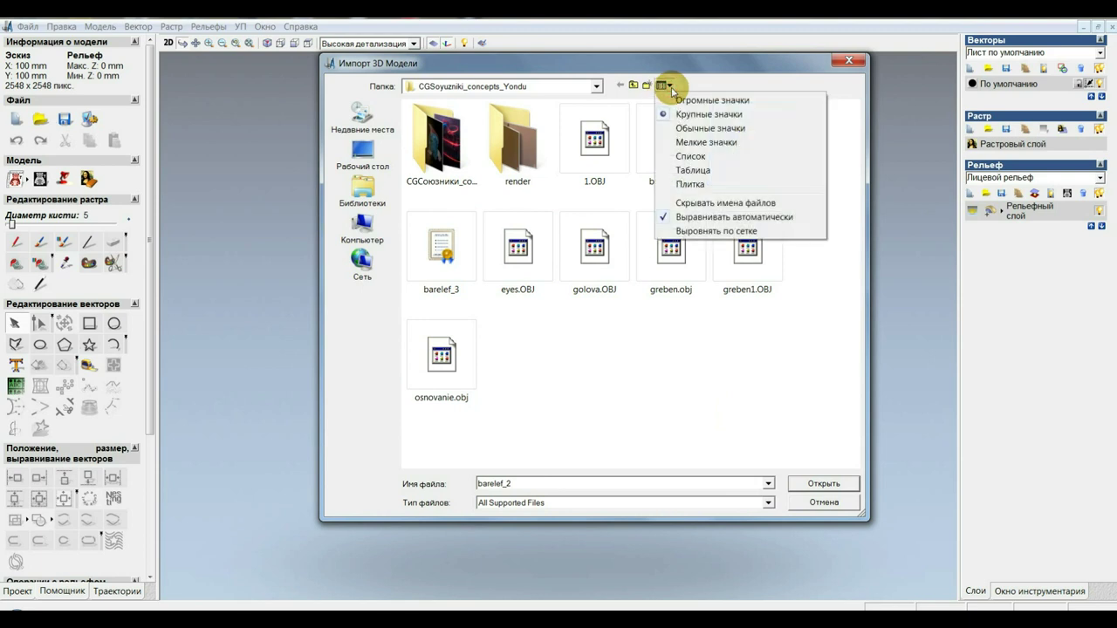
click(709, 169)
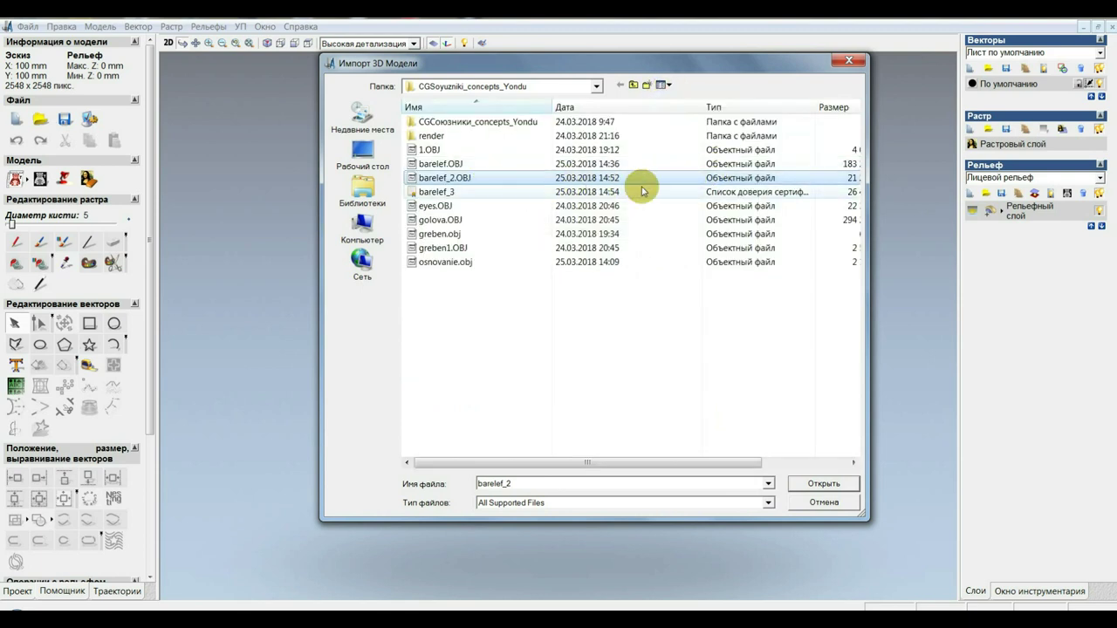
drag(868, 241, 957, 238)
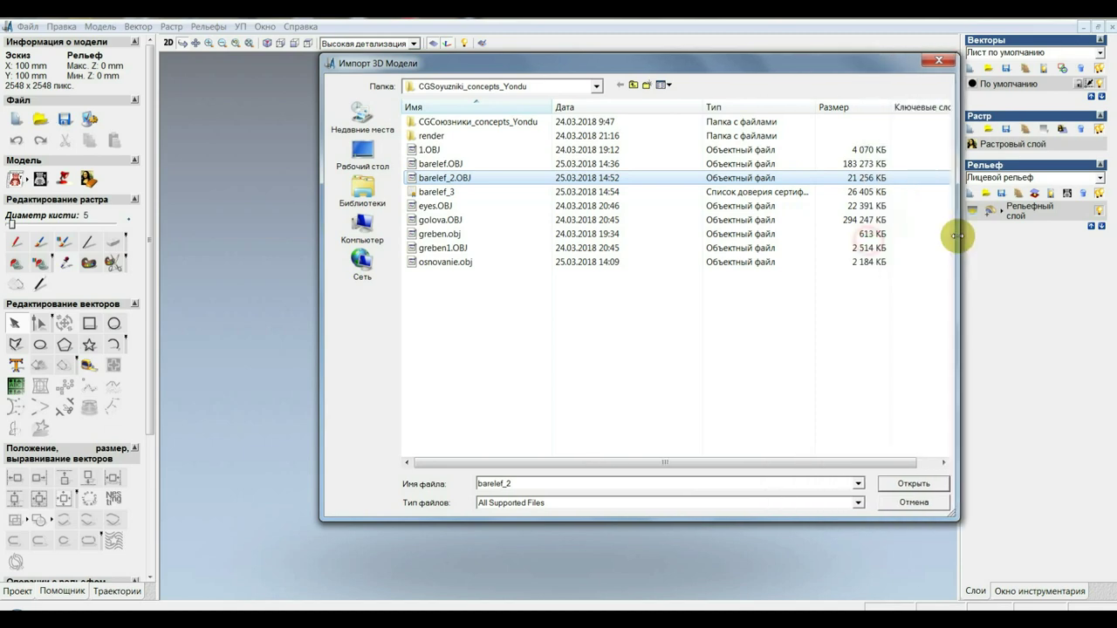
click(888, 482)
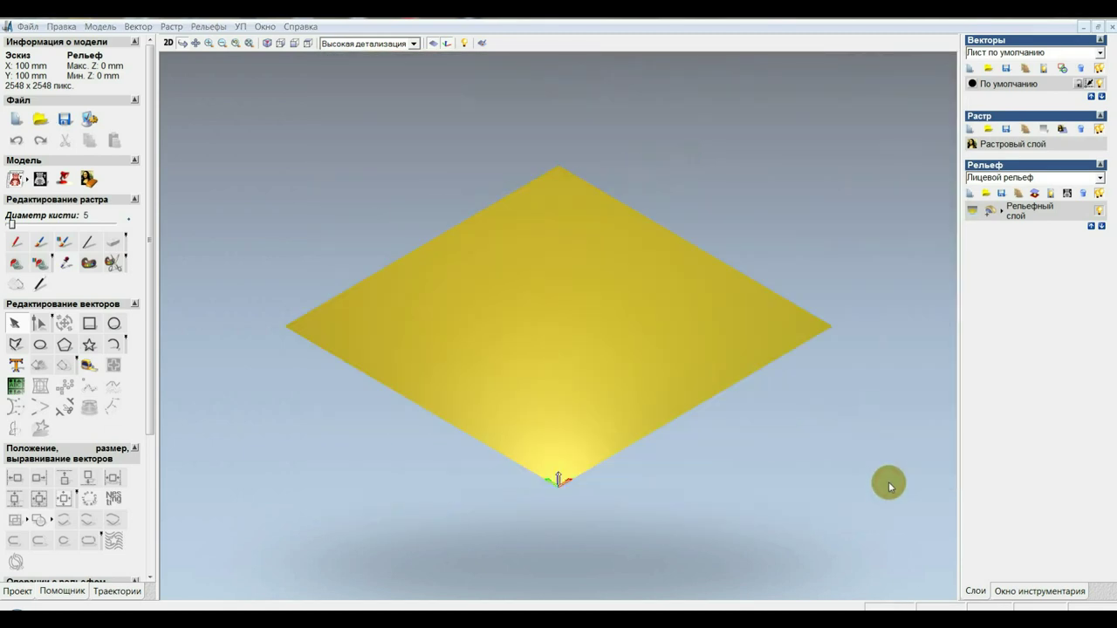
click(650, 348)
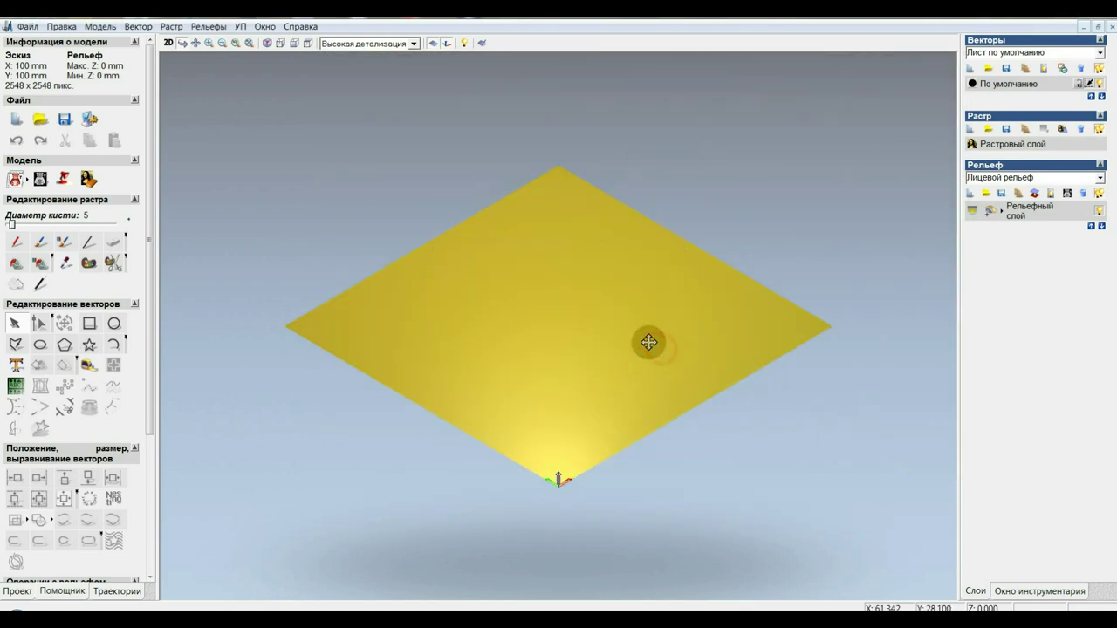
Import the barelef_3 STL plaque into the relief model.
click(31, 26)
mouse_move(52, 42)
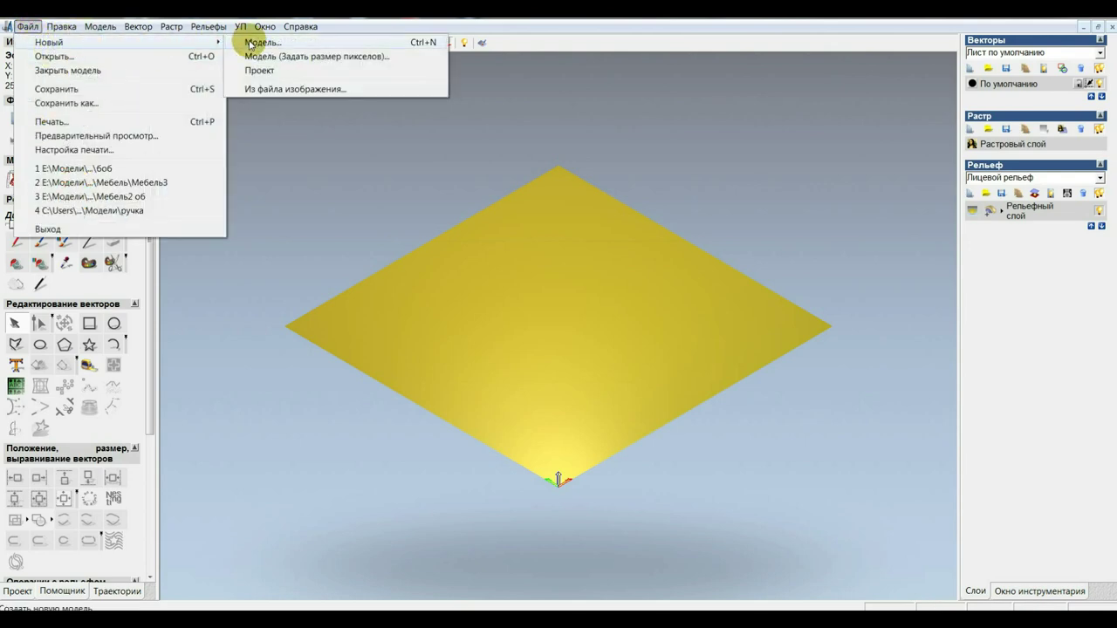
click(306, 188)
click(214, 25)
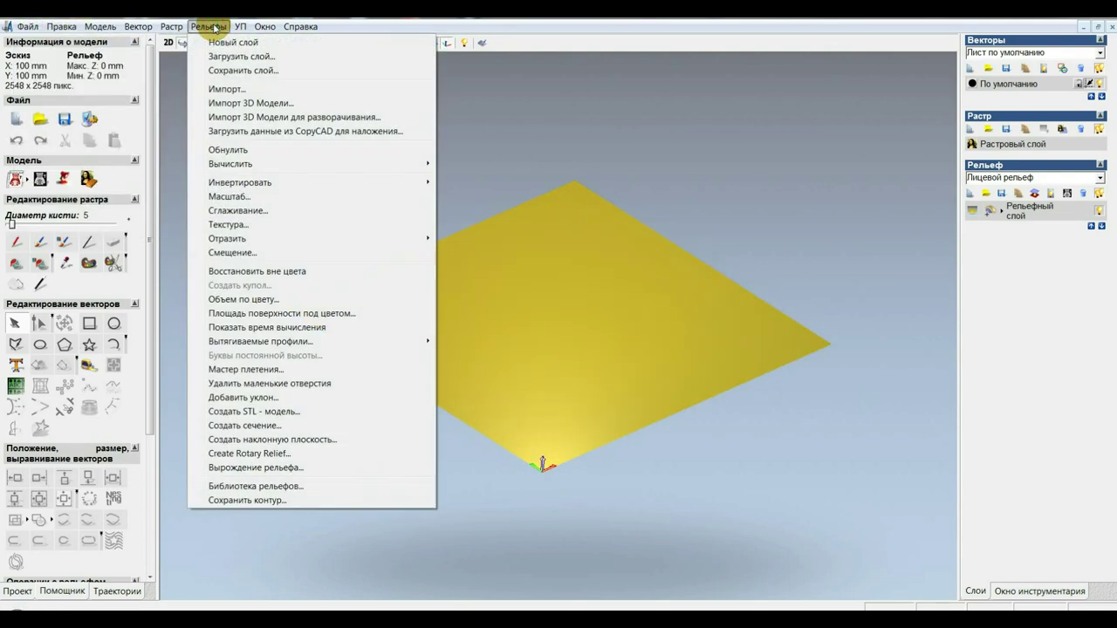
click(257, 103)
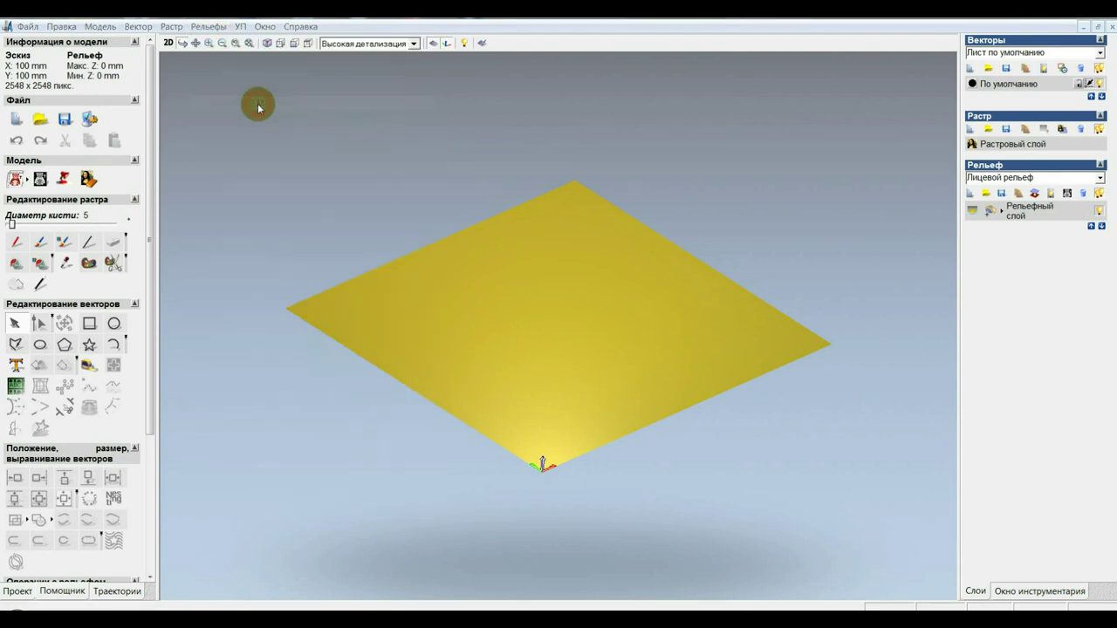
double_click(441, 196)
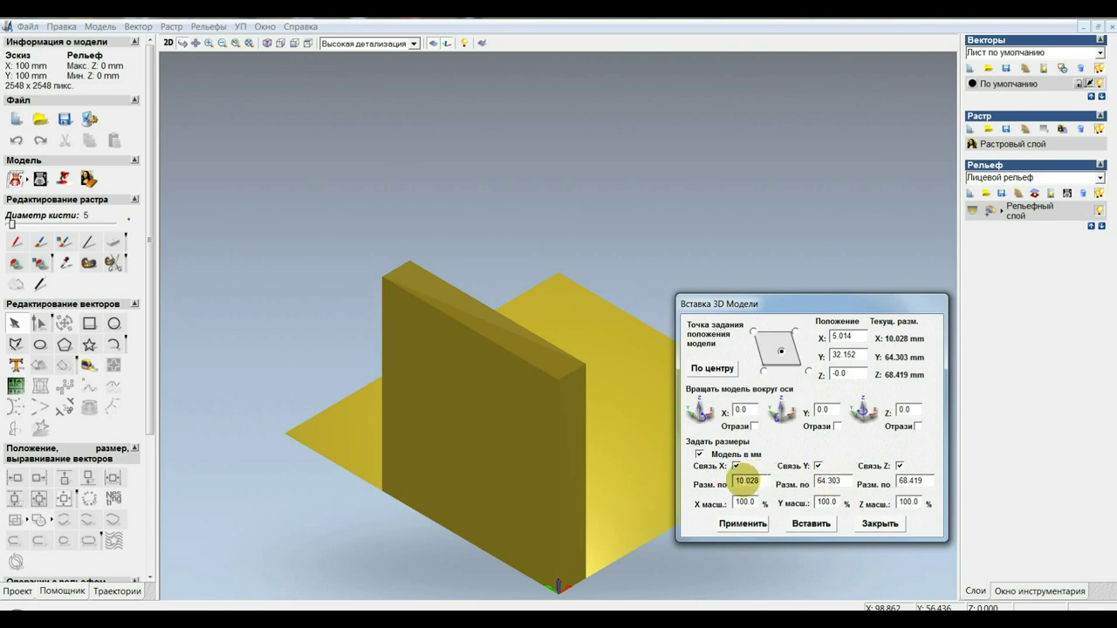
Orbit and zoom to inspect the upright plaque, checking its Z size value.
mouse_move(623, 269)
mouse_down()
mouse_move(370, 368)
mouse_move(512, 350)
mouse_move(492, 341)
mouse_move(479, 392)
mouse_move(468, 336)
mouse_move(459, 419)
mouse_move(467, 394)
mouse_move(518, 409)
mouse_move(507, 404)
mouse_move(498, 448)
mouse_move(518, 437)
mouse_move(533, 327)
mouse_move(512, 408)
mouse_move(549, 357)
mouse_move(553, 399)
mouse_move(549, 332)
mouse_up()
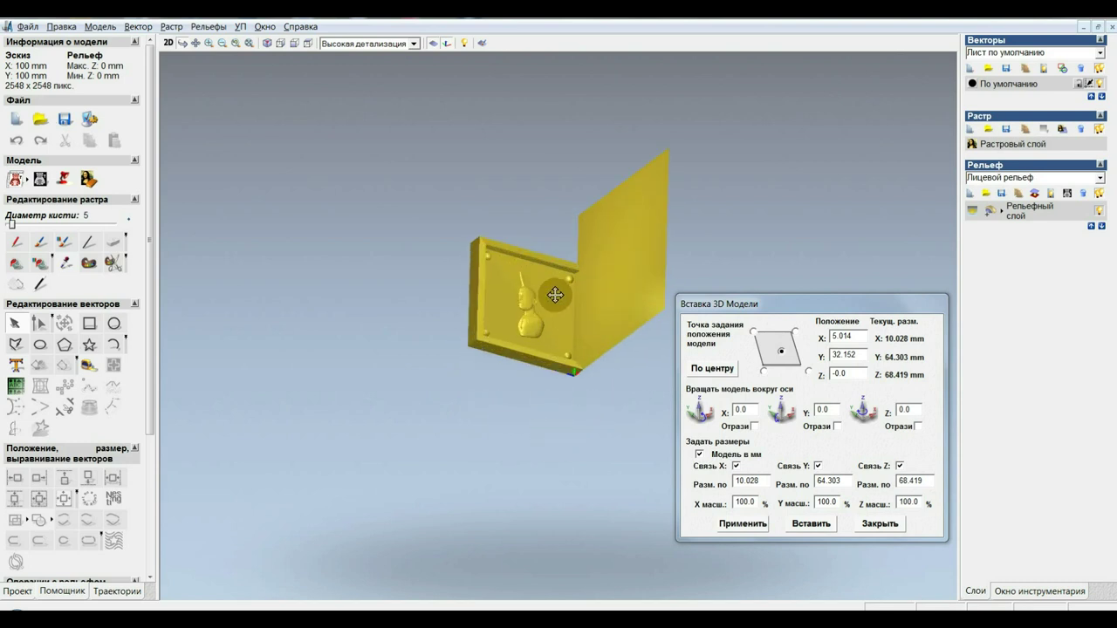
scroll(552, 259, up, 5)
mouse_move(552, 259)
mouse_down()
mouse_move(526, 257)
mouse_move(499, 348)
mouse_up()
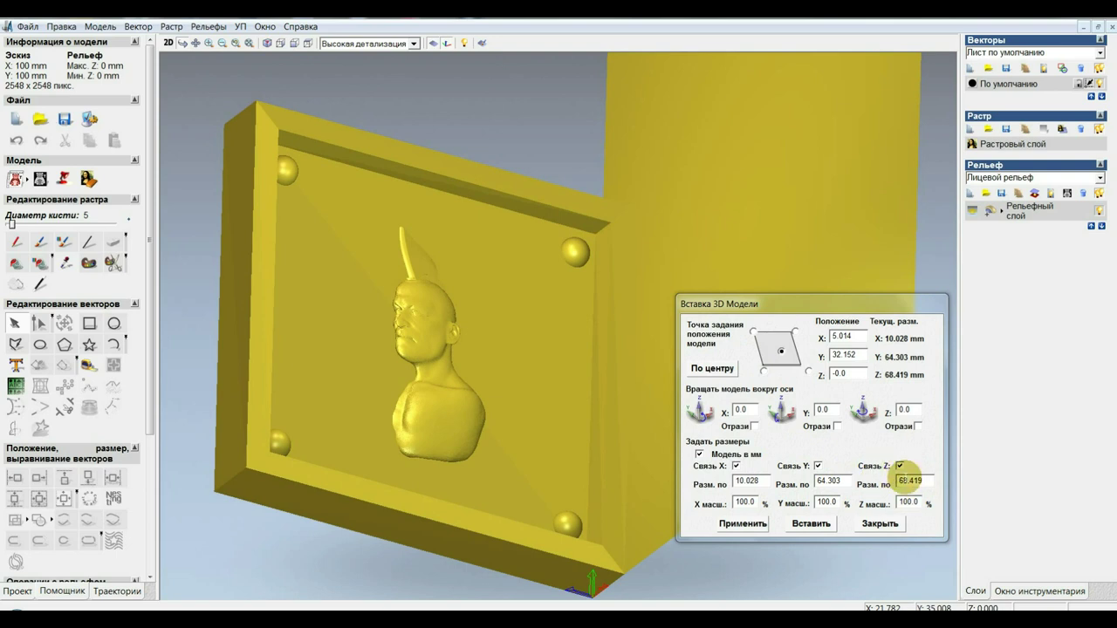
drag(932, 480, 913, 480)
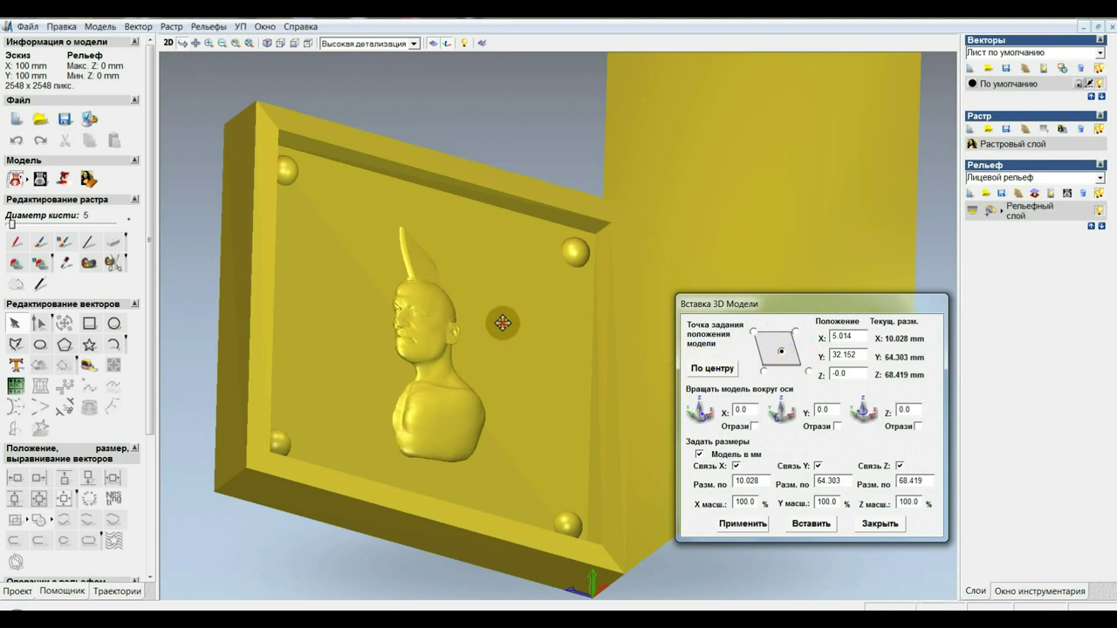
mouse_move(506, 324)
mouse_down()
mouse_move(502, 370)
mouse_move(514, 375)
mouse_up()
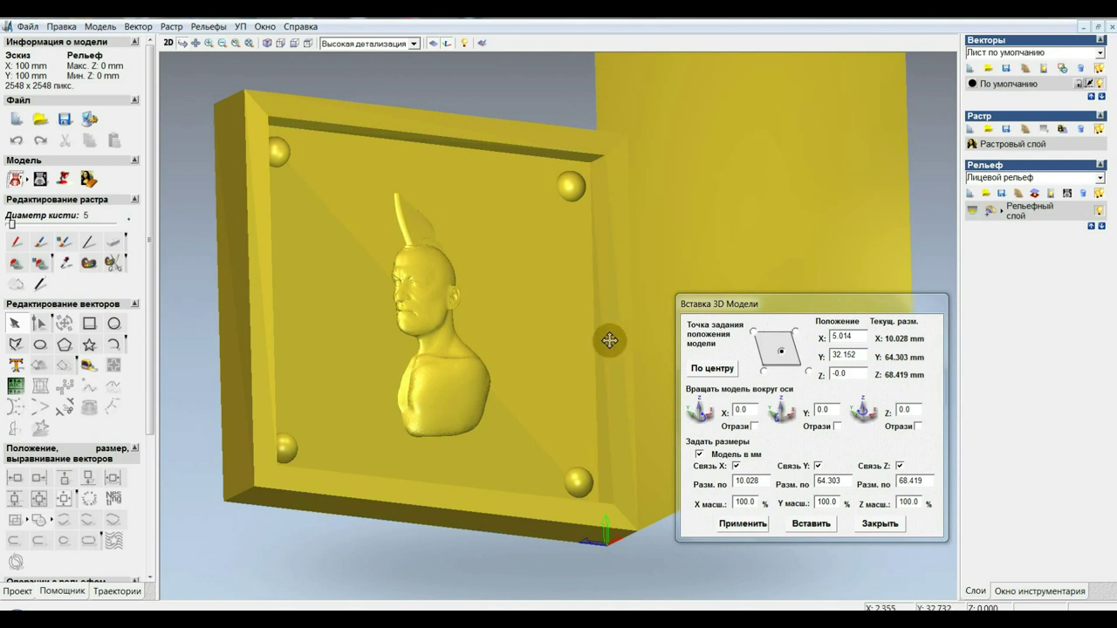
scroll(599, 367, up, 3)
scroll(568, 349, down, 1)
scroll(558, 369, down, 3)
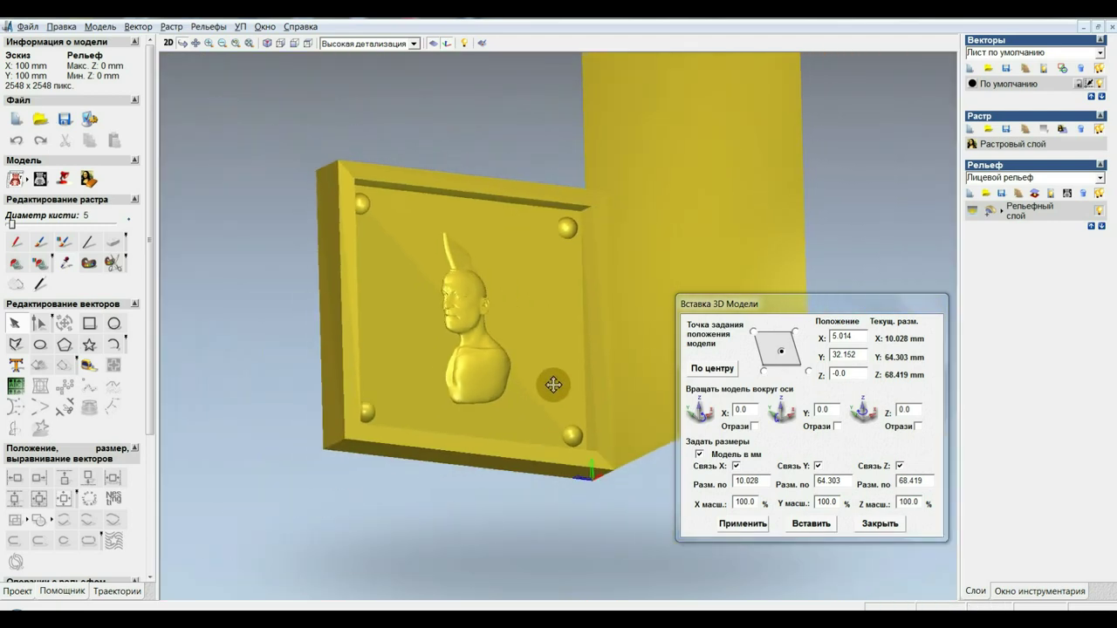
Keep orbiting and zooming to see the plaque standing off the flat relief plane.
mouse_move(553, 385)
middle_down()
mouse_move(574, 327)
mouse_move(554, 292)
middle_up()
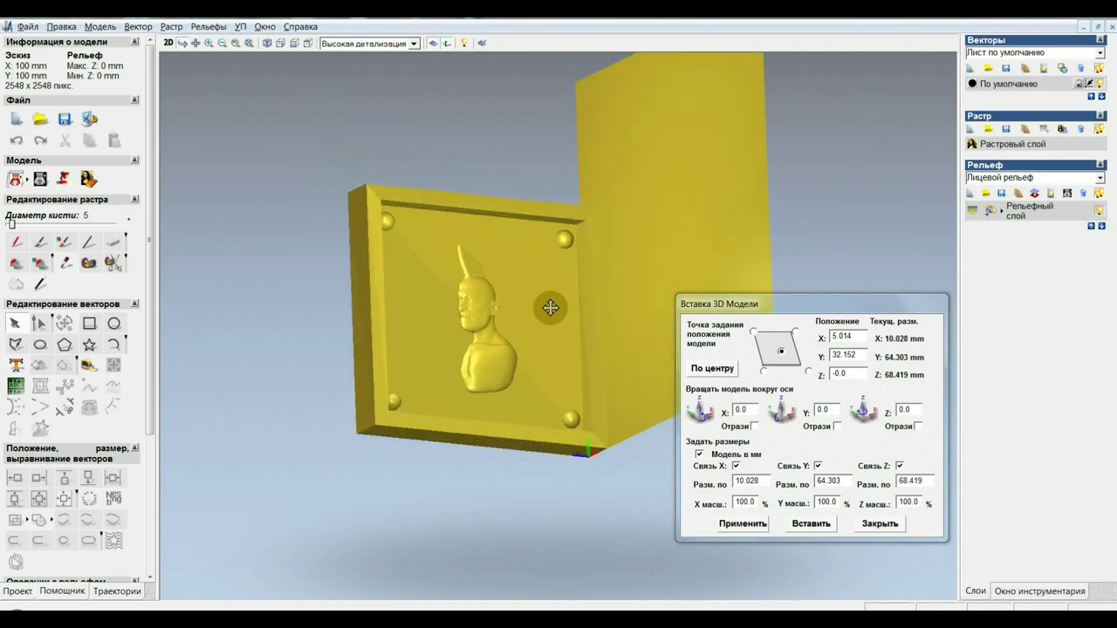
scroll(549, 294, up, 2)
scroll(549, 300, up, 1)
scroll(549, 301, down, 2)
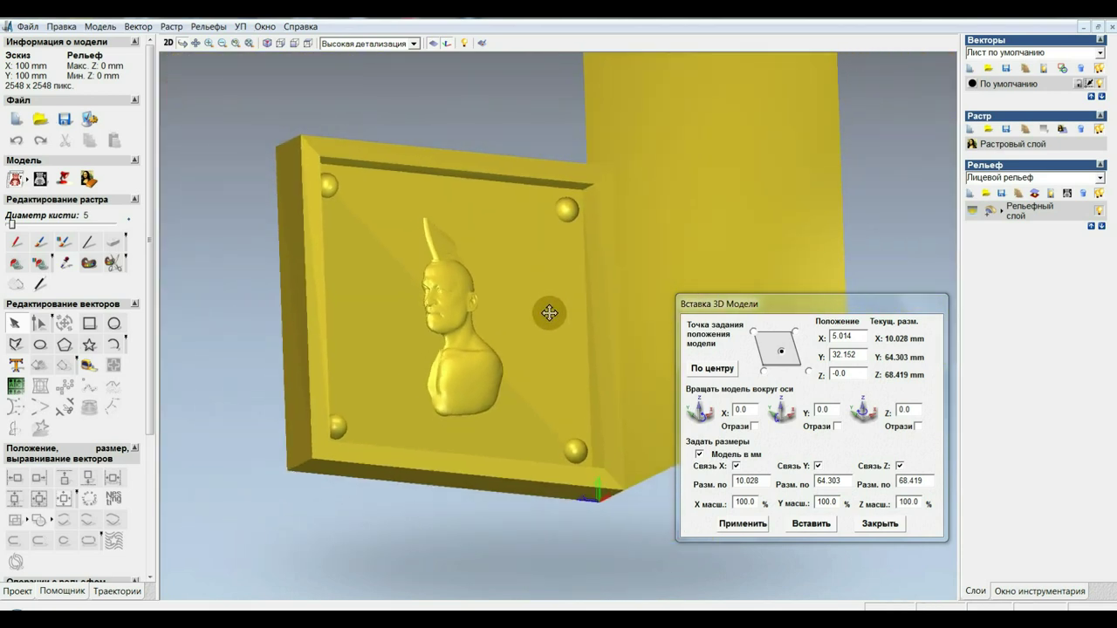
scroll(532, 331, up, 1)
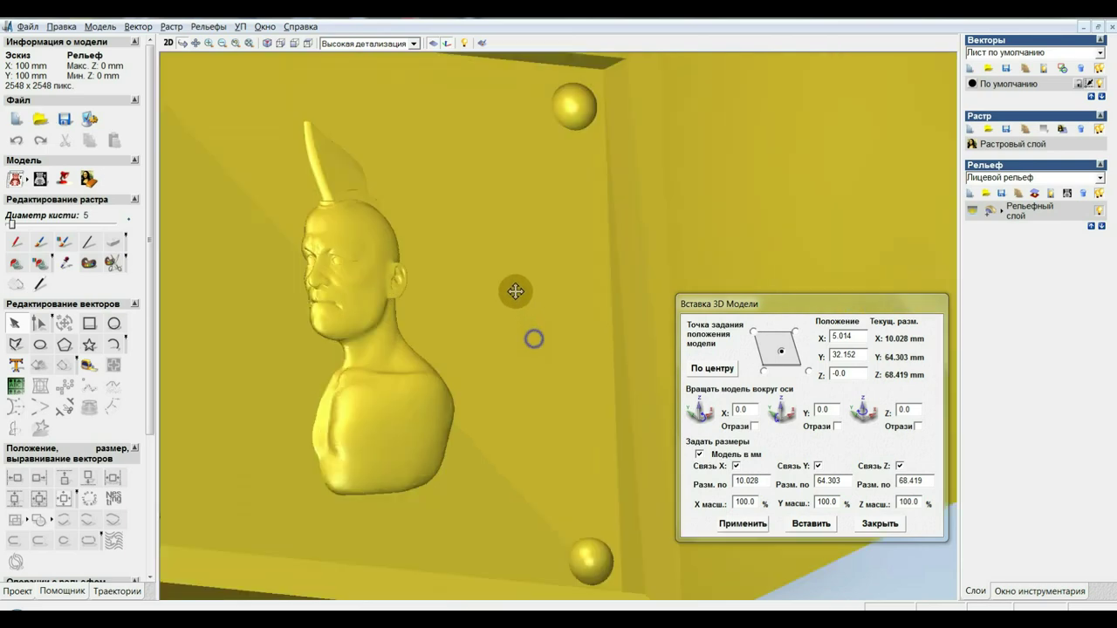
scroll(531, 341, down, 2)
scroll(528, 353, down, 2)
mouse_move(528, 356)
middle_down()
mouse_move(447, 401)
mouse_move(654, 357)
mouse_move(761, 349)
mouse_move(801, 365)
mouse_move(703, 352)
mouse_move(563, 291)
middle_up()
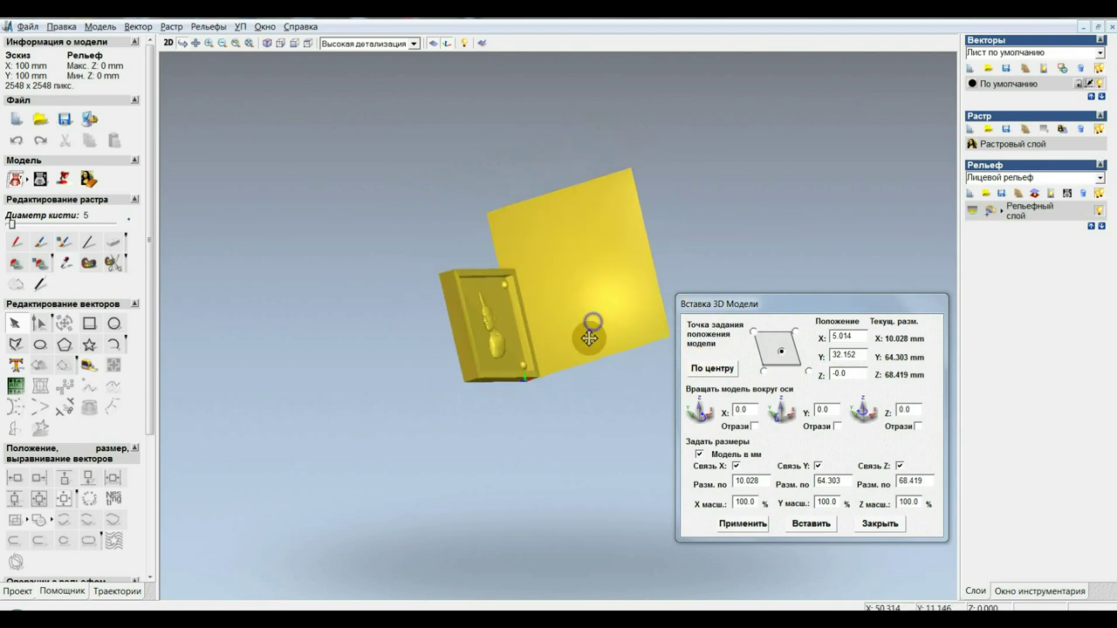
scroll(578, 353, up, 1)
scroll(576, 349, up, 2)
scroll(568, 344, up, 1)
middle_drag(564, 343, 581, 302)
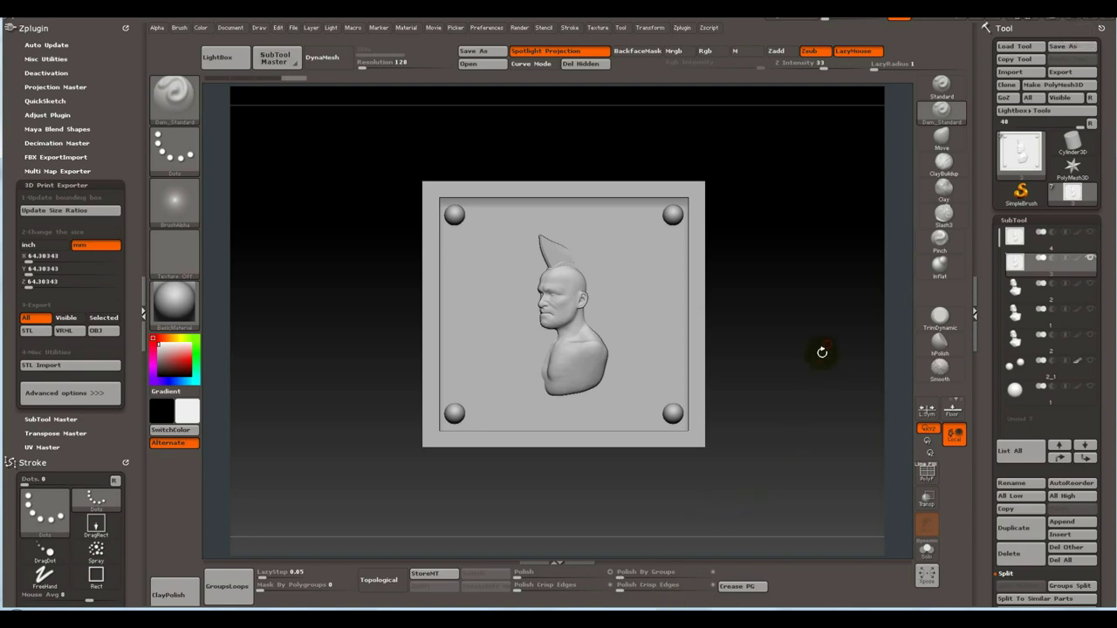
Activate Transpose and draw a vertical transpose line up the plaque, checking it front-on and edge-on.
key(w)
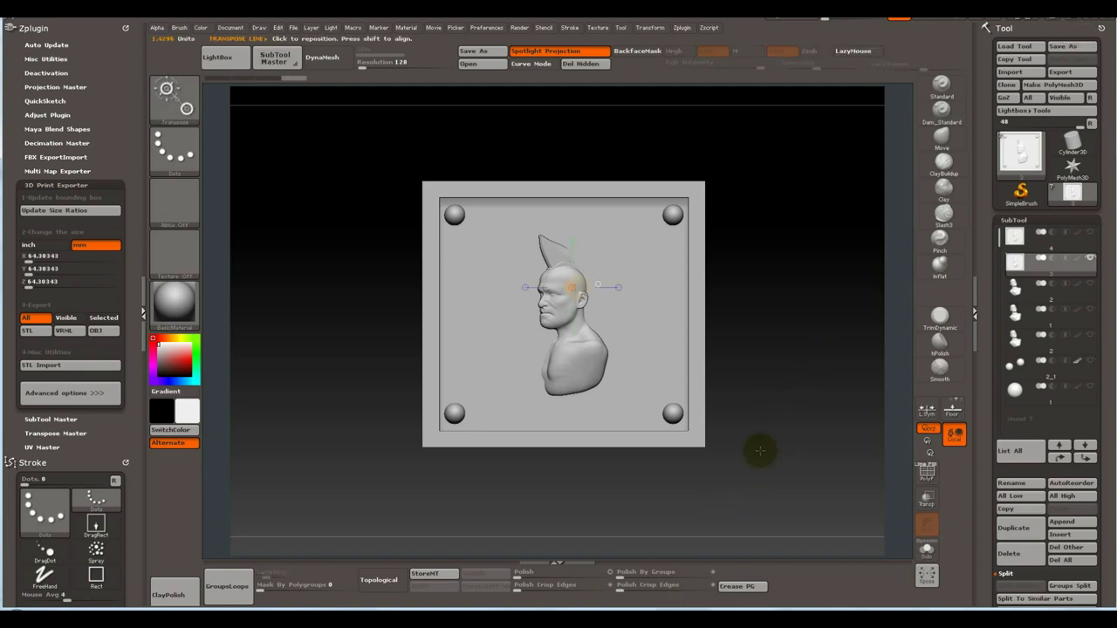
mouse_move(768, 401)
mouse_down()
mouse_move(795, 392)
mouse_move(756, 392)
mouse_move(799, 389)
mouse_up()
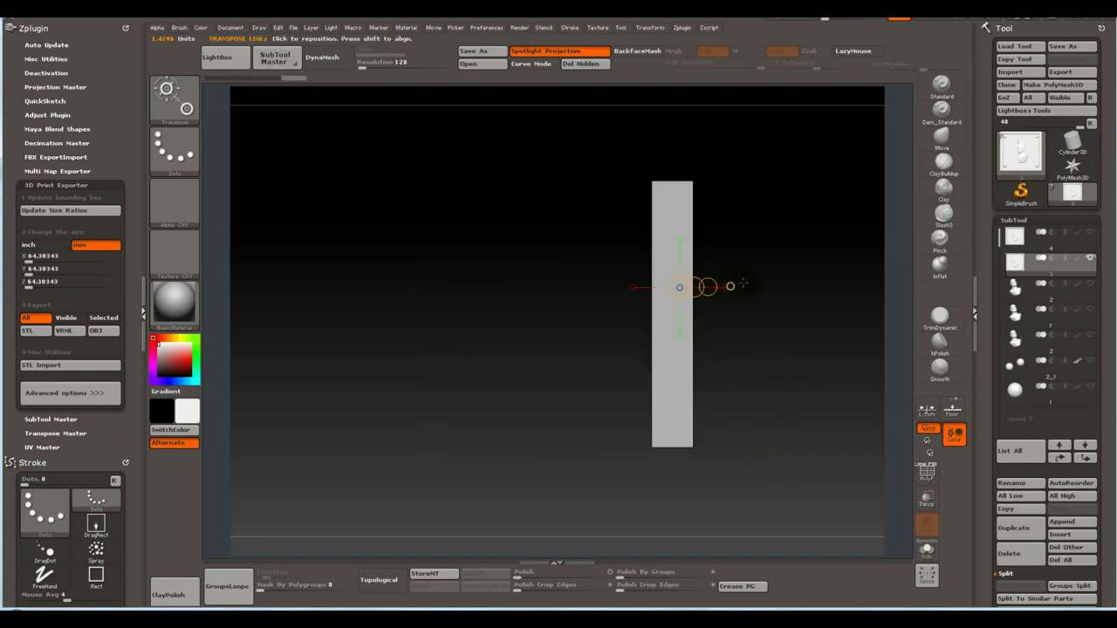
drag(684, 238, 679, 236)
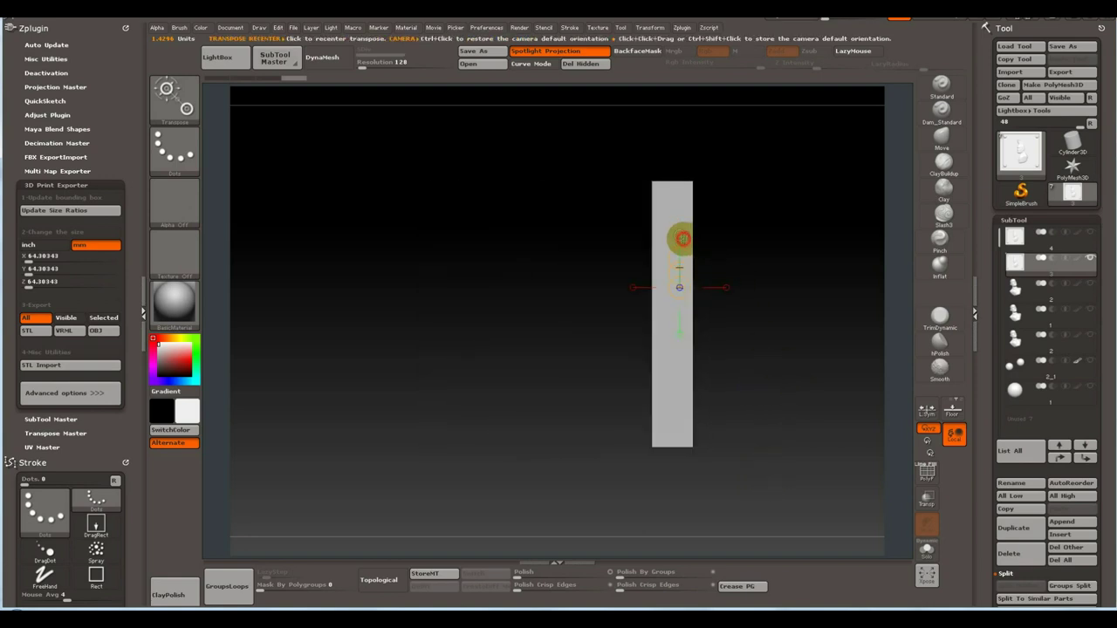
click(679, 233)
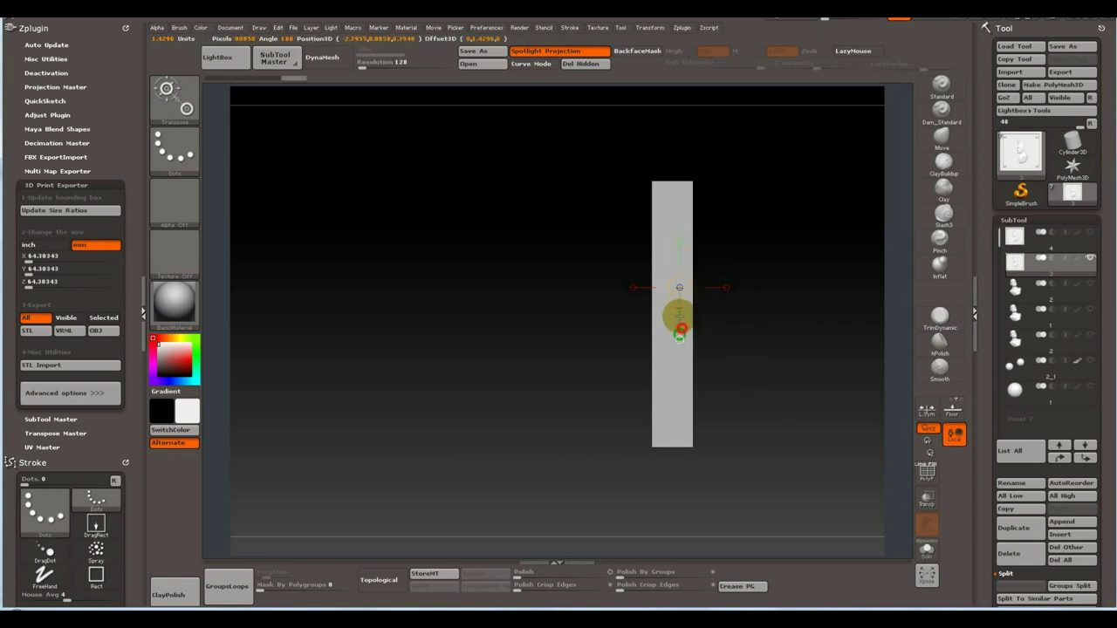
drag(679, 370, 675, 176)
shift+drag(773, 399, 713, 401)
mouse_move(760, 361)
alt+mouse_down()
mouse_move(661, 344)
mouse_move(673, 320)
alt+mouse_up()
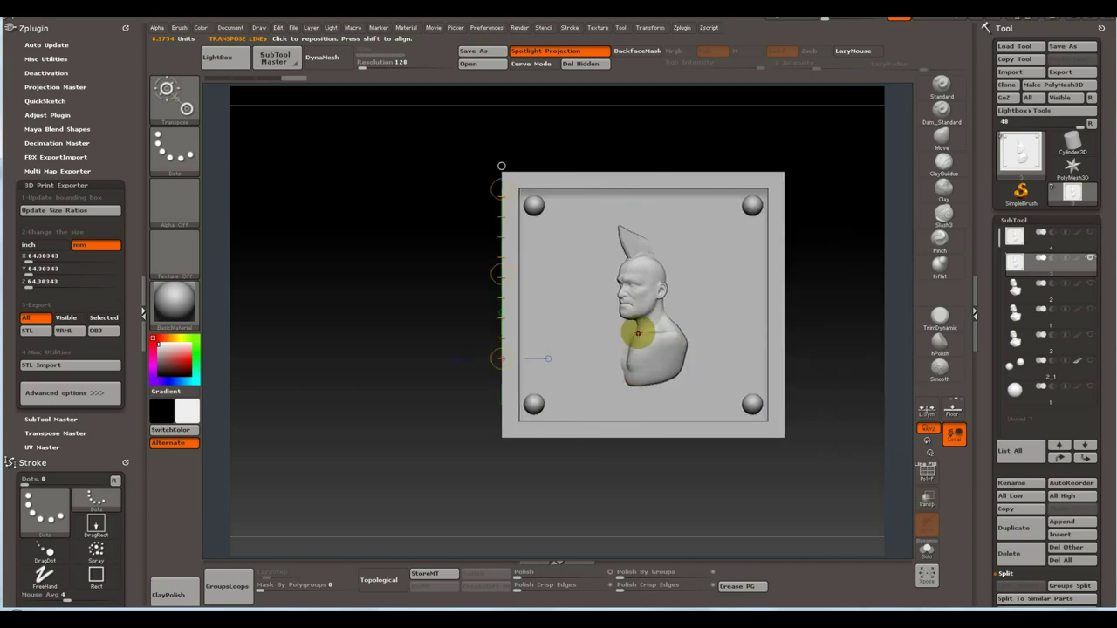
mouse_move(638, 325)
right_down()
mouse_move(603, 319)
mouse_move(618, 306)
right_up()
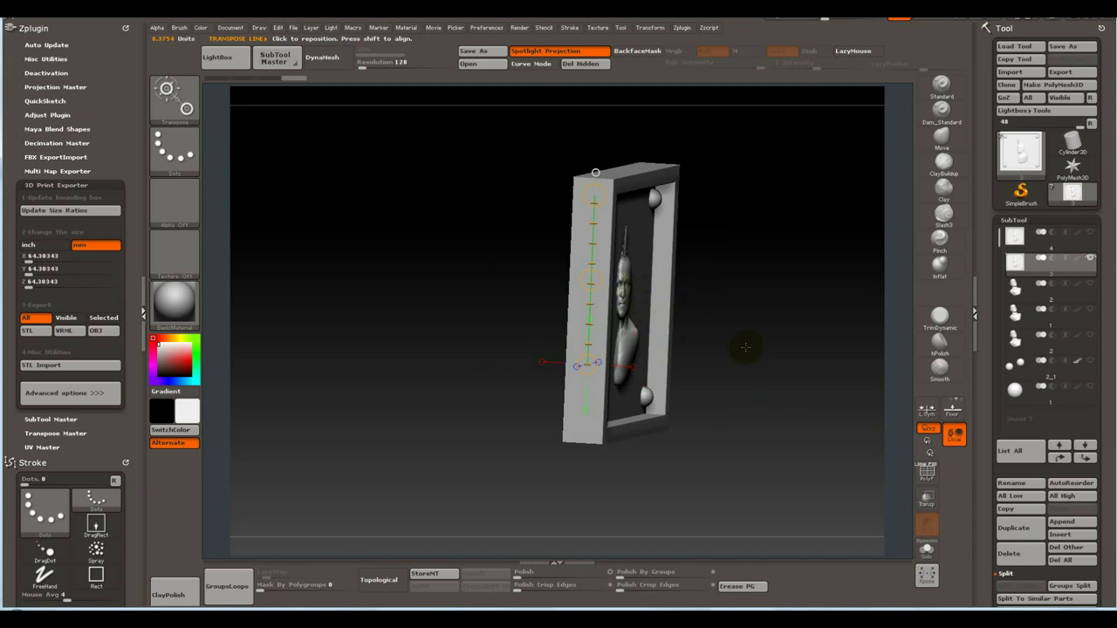
mouse_move(745, 348)
right_down()
mouse_move(716, 347)
mouse_move(539, 177)
right_up()
Rotate the plaque from a line on the bust's head and set the export size to 50 mm.
click(502, 165)
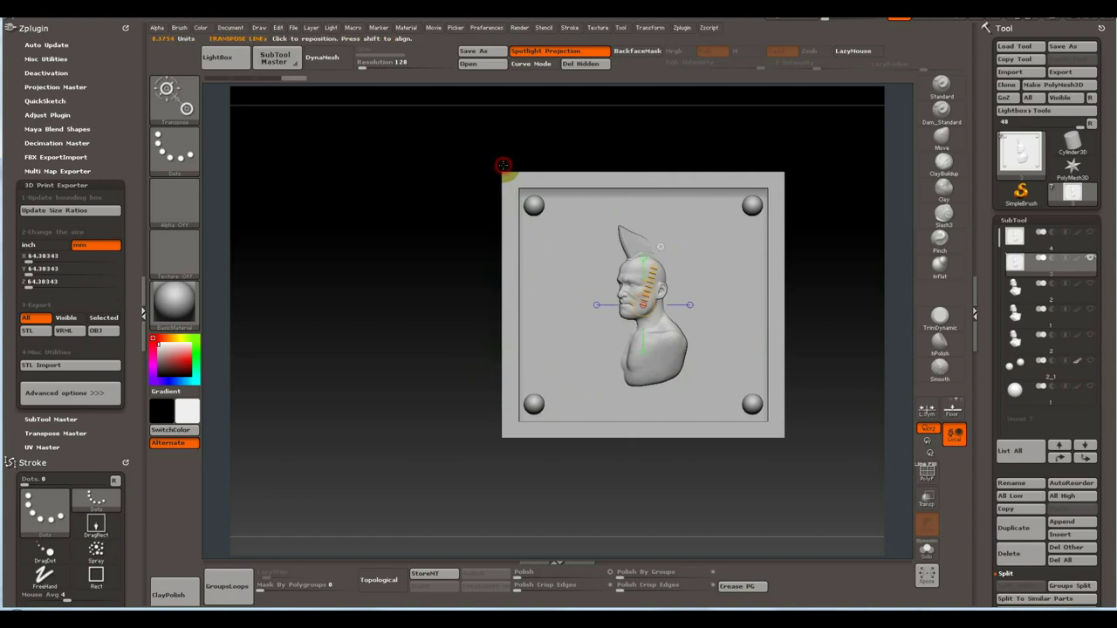
drag(643, 258, 641, 137)
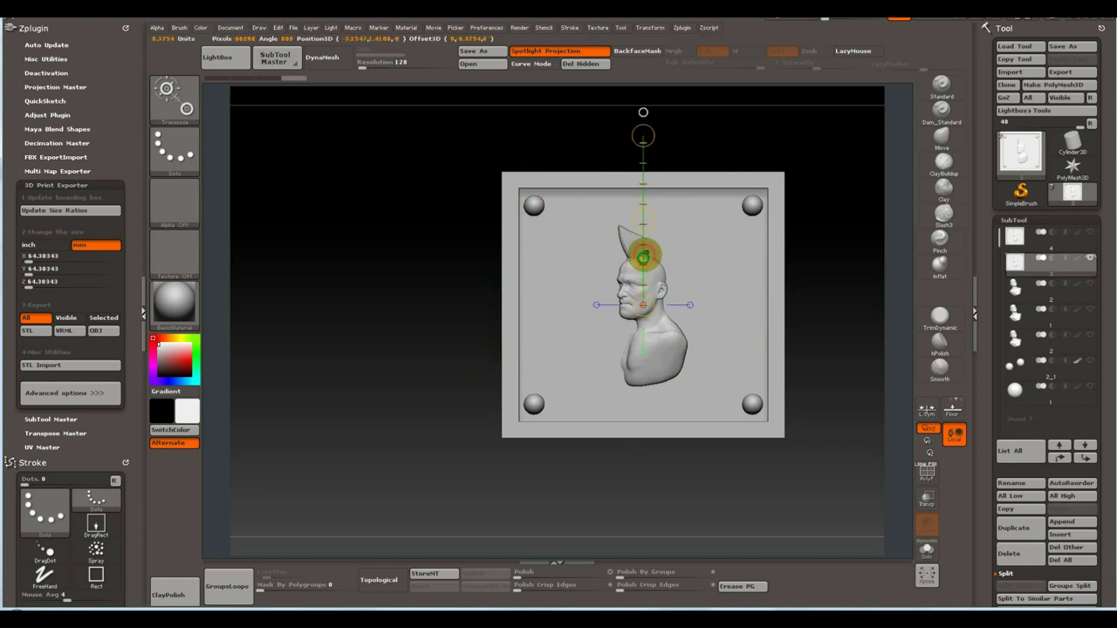
shift+right_drag(448, 282, 502, 294)
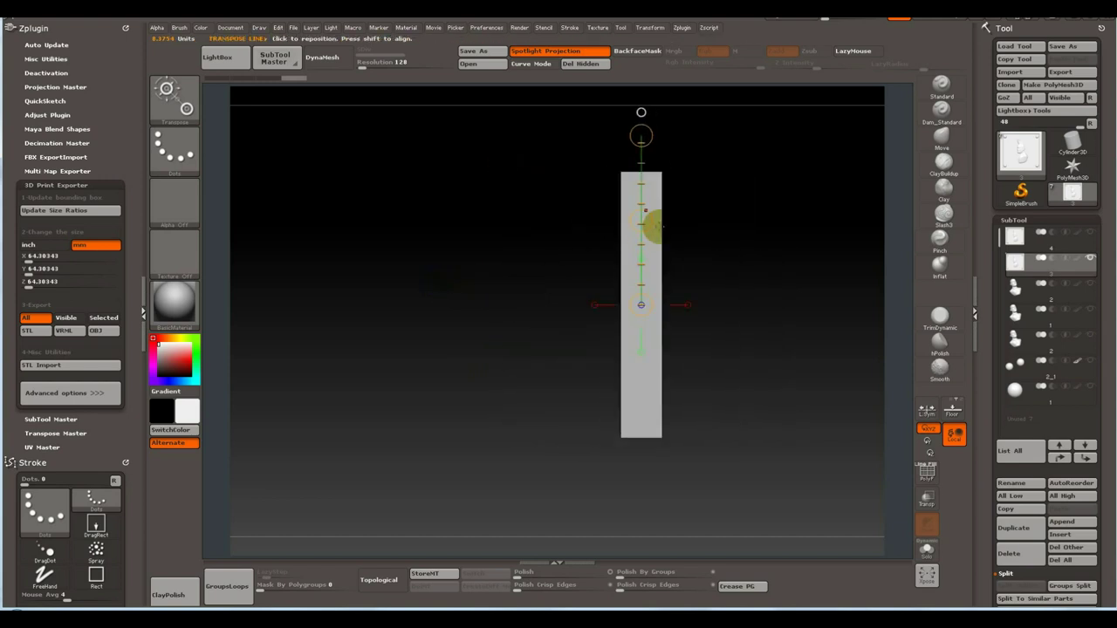
alt+right_drag(689, 272, 704, 284)
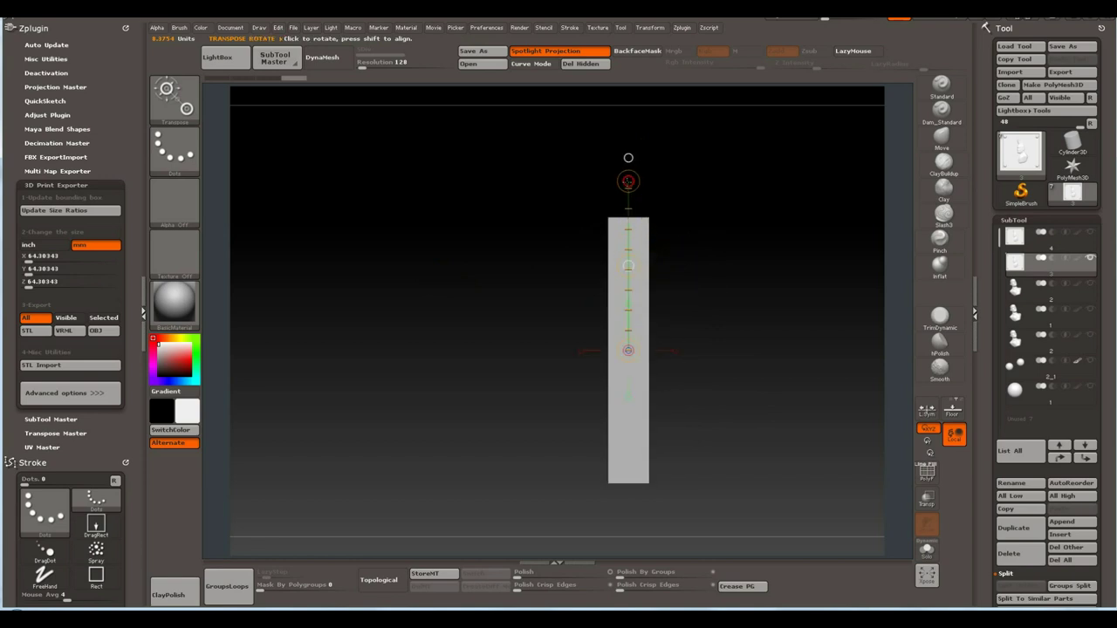
drag(629, 180, 424, 259)
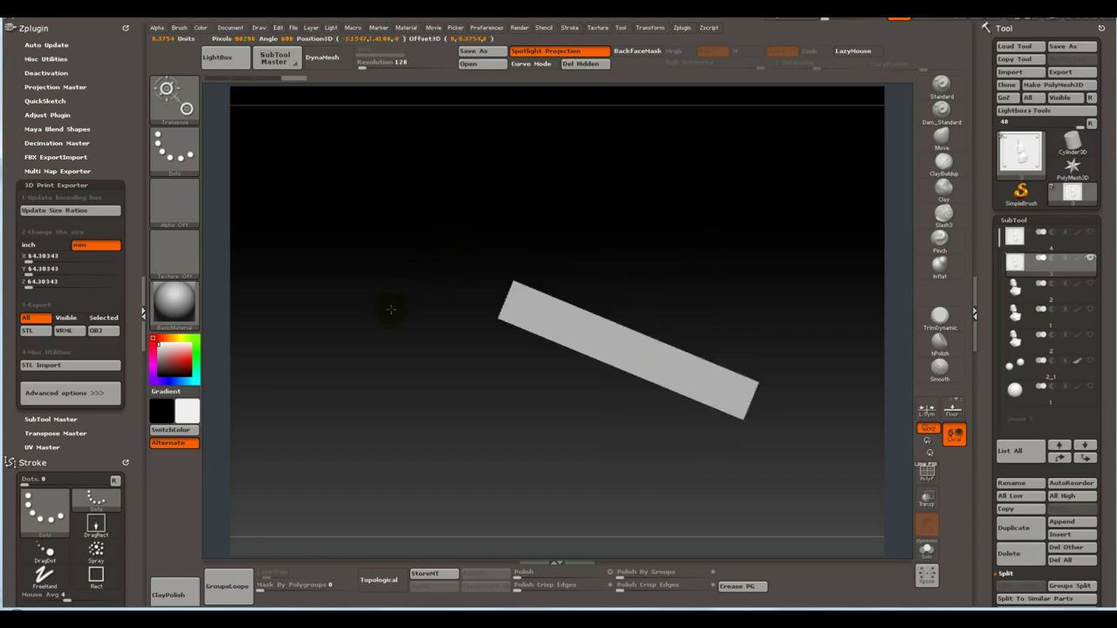
shift+drag(391, 309, 388, 319)
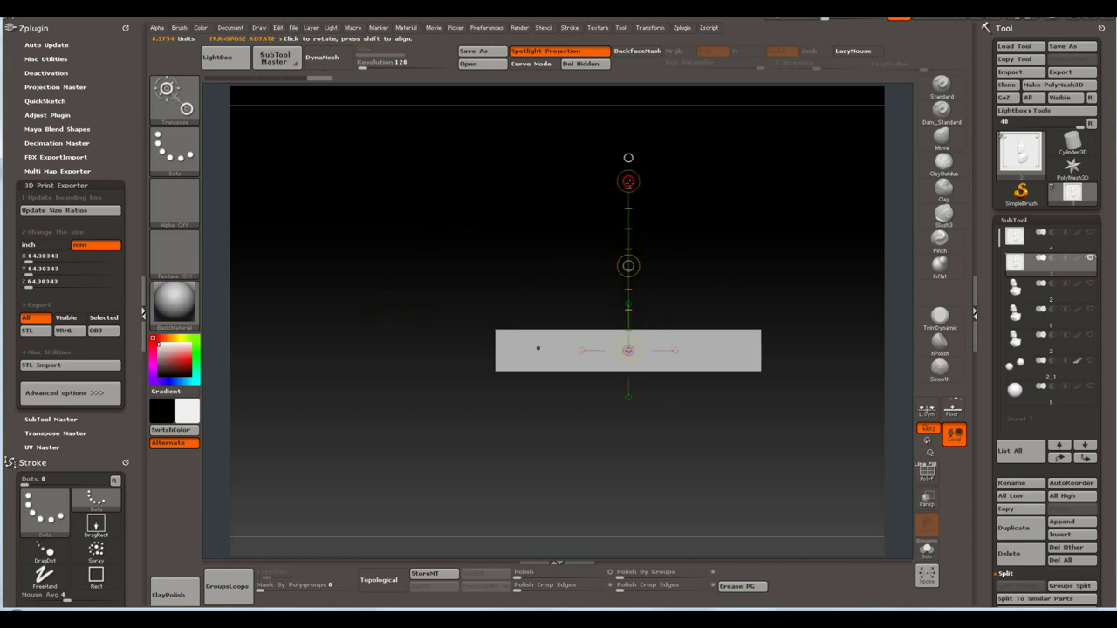
drag(808, 277, 821, 385)
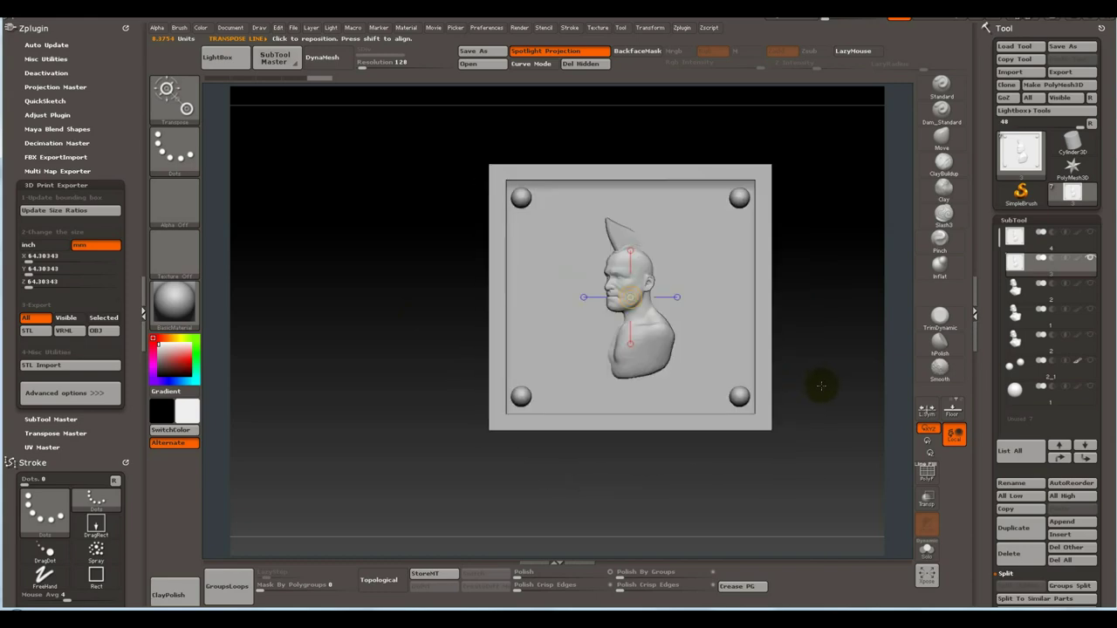
drag(424, 314, 438, 310)
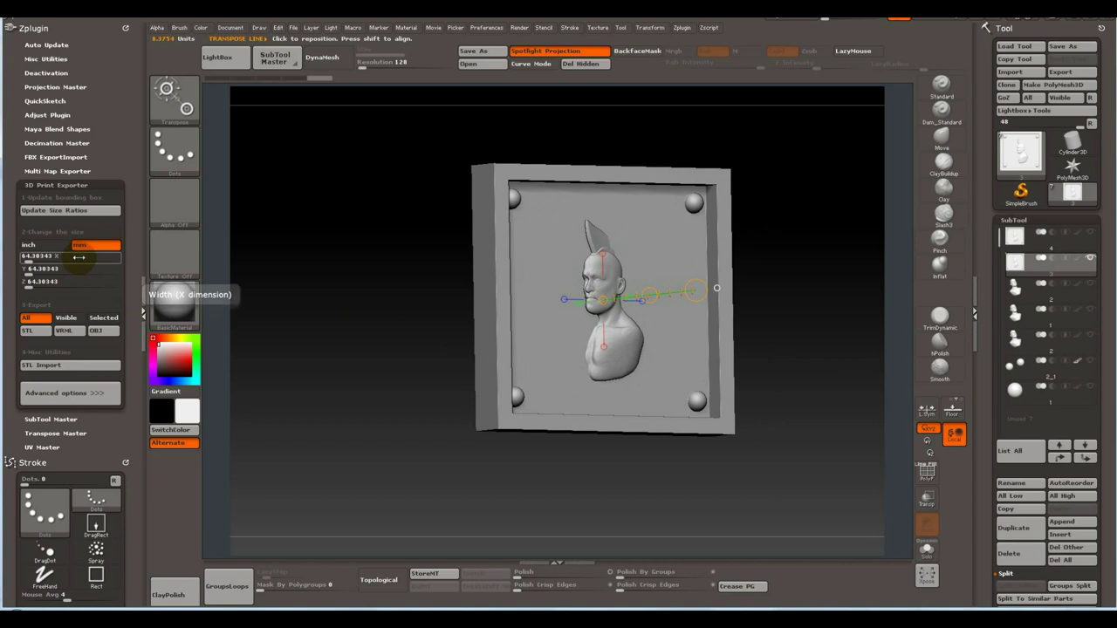
click(78, 256)
text(50)
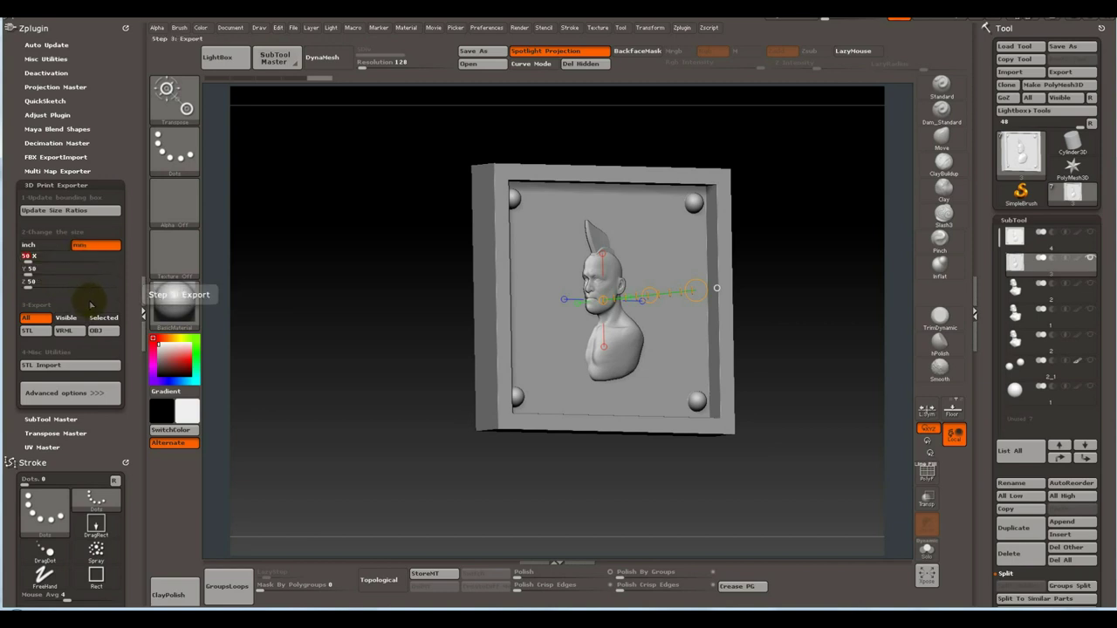
Export the 50 mm plaque as STL over barelef_3.stl, then bring ArtCAM to the front.
click(37, 335)
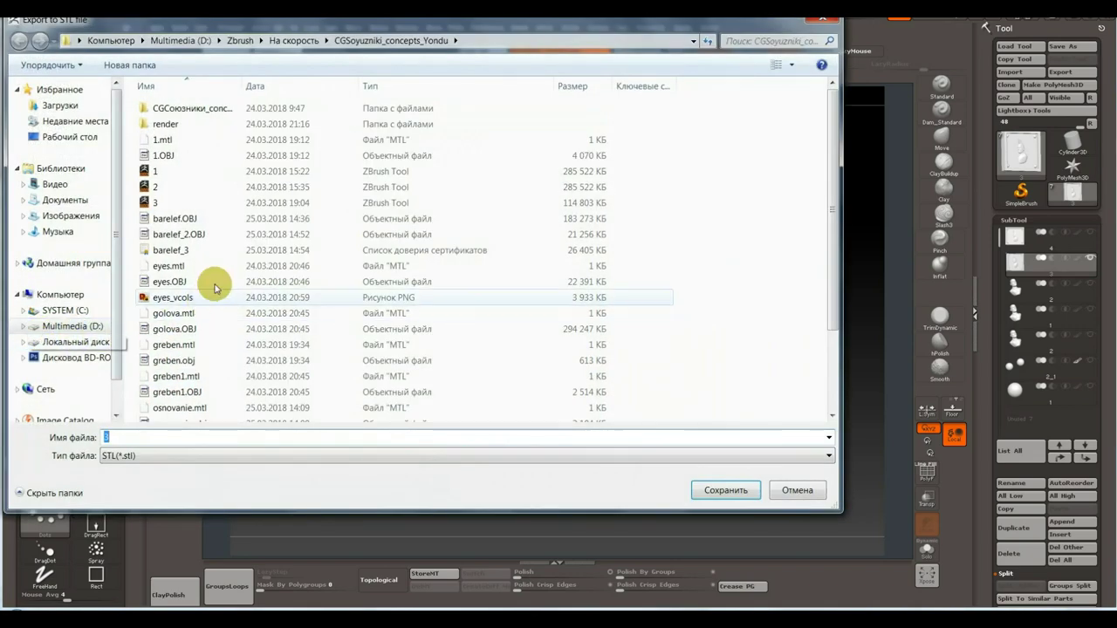
click(221, 251)
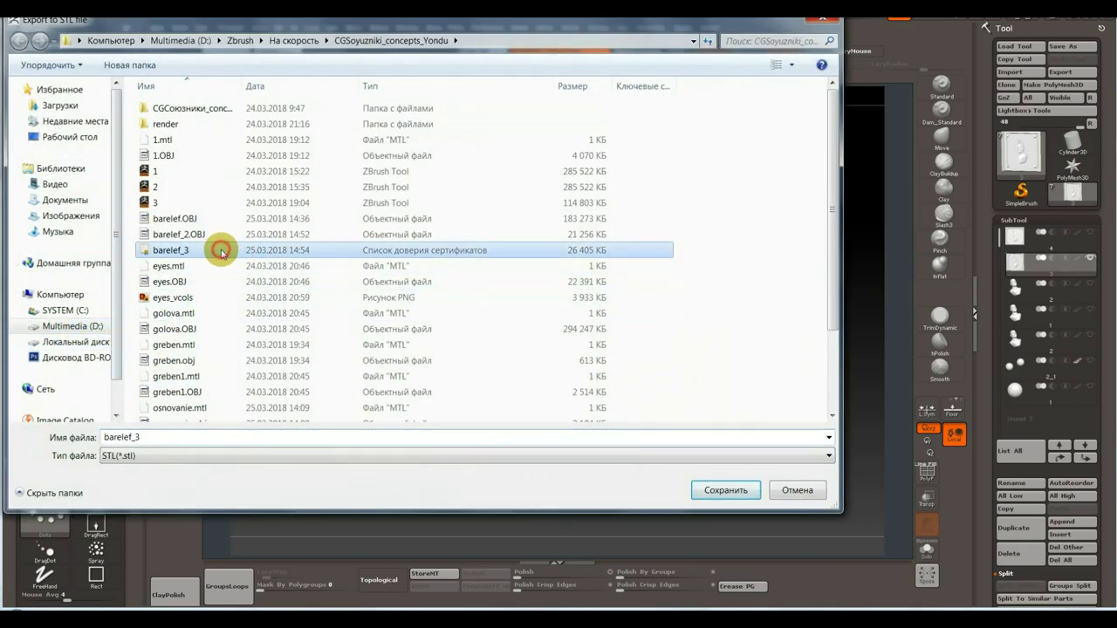
click(744, 489)
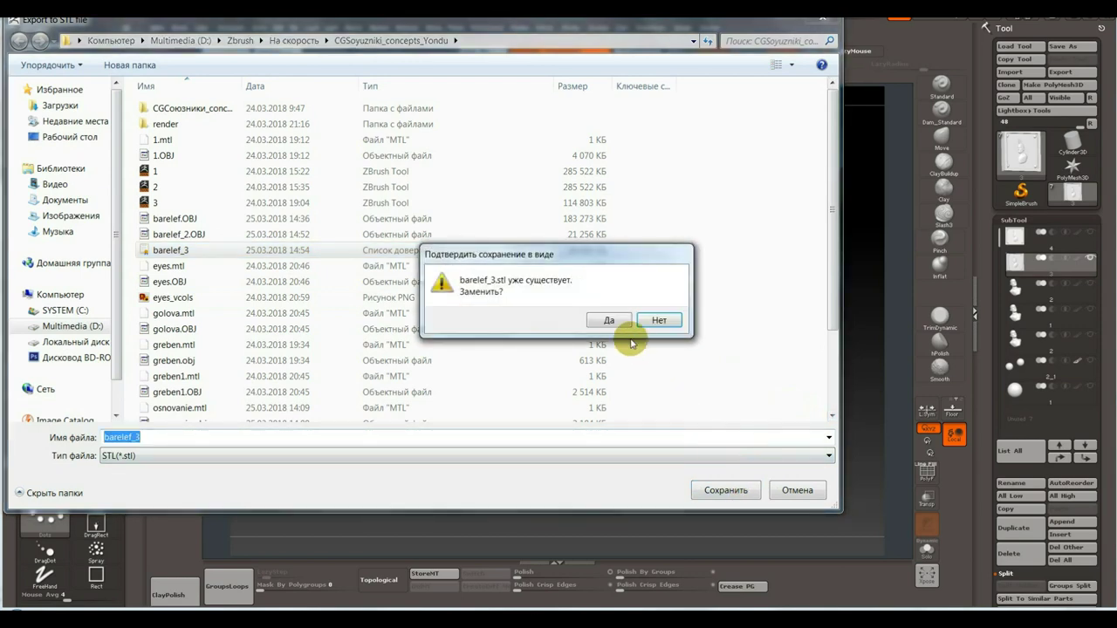
click(607, 320)
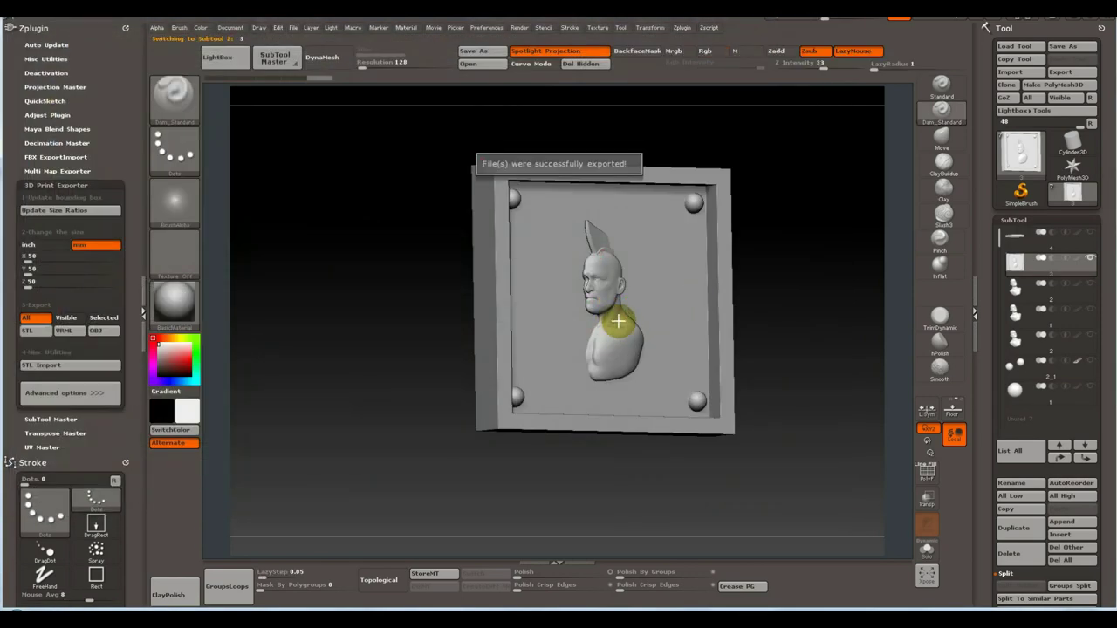
click(776, 320)
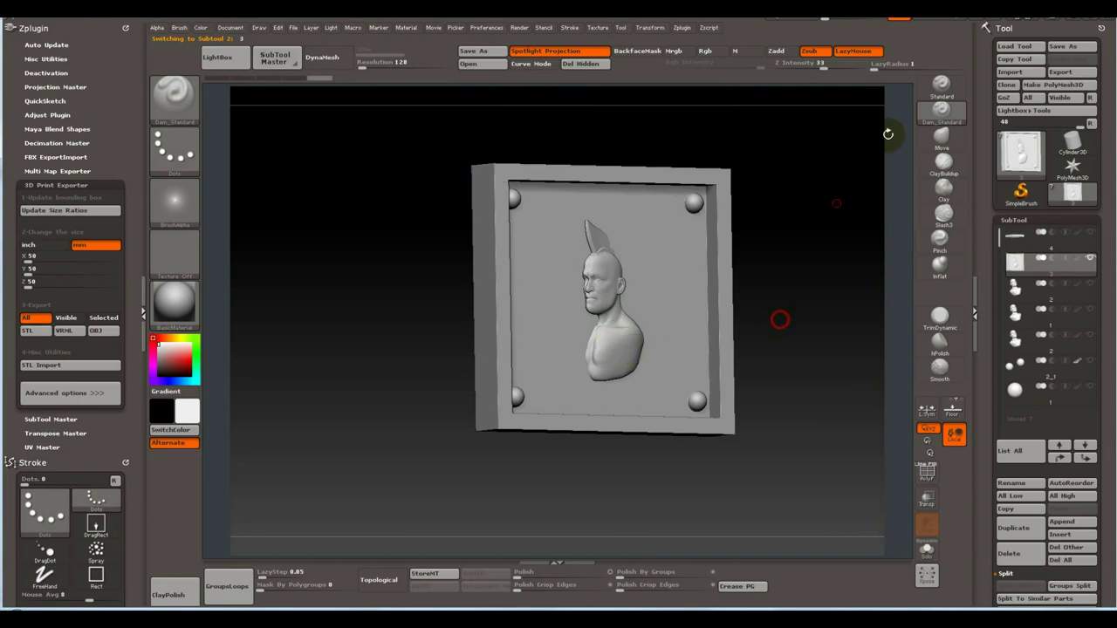
click(1079, 21)
click(12, 26)
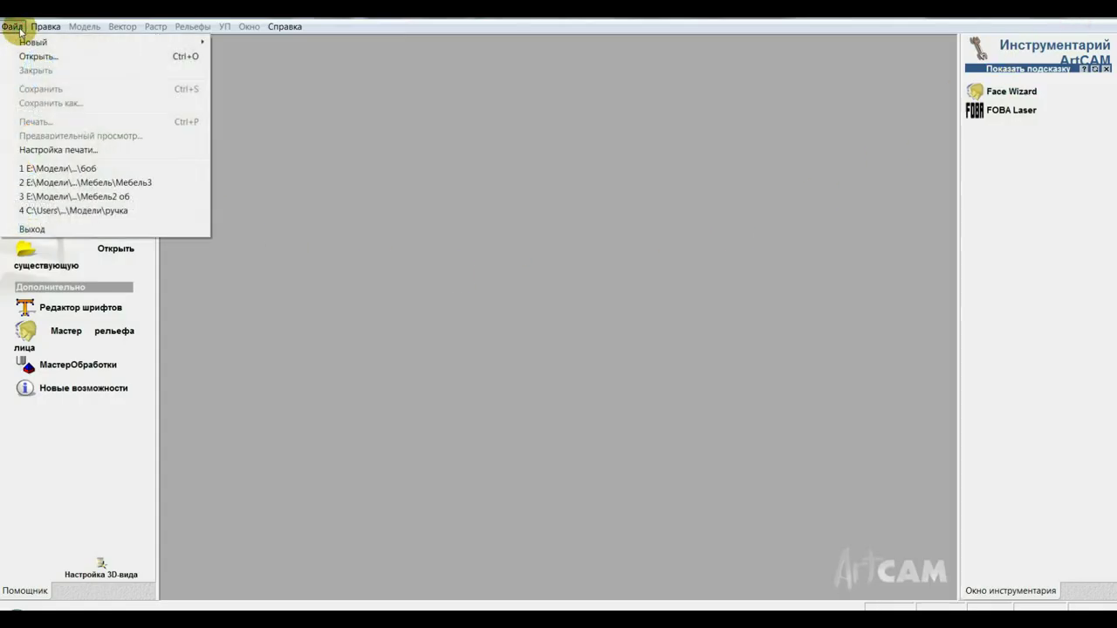
mouse_move(33, 42)
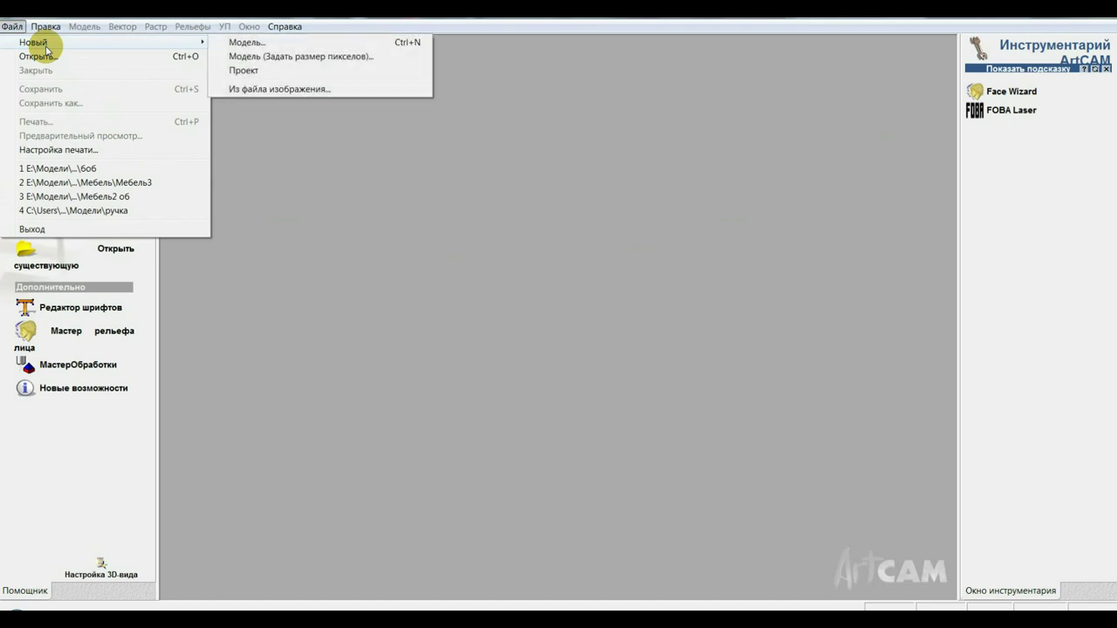
Create a new ArtCAM model at the default 100 × 100 mm size.
click(234, 42)
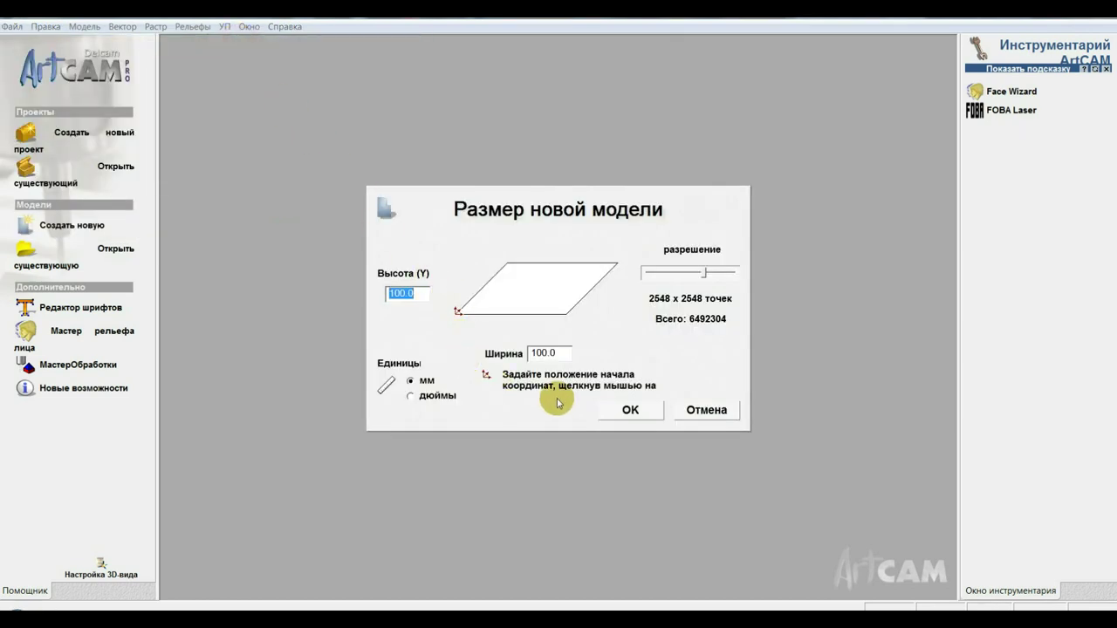
click(637, 410)
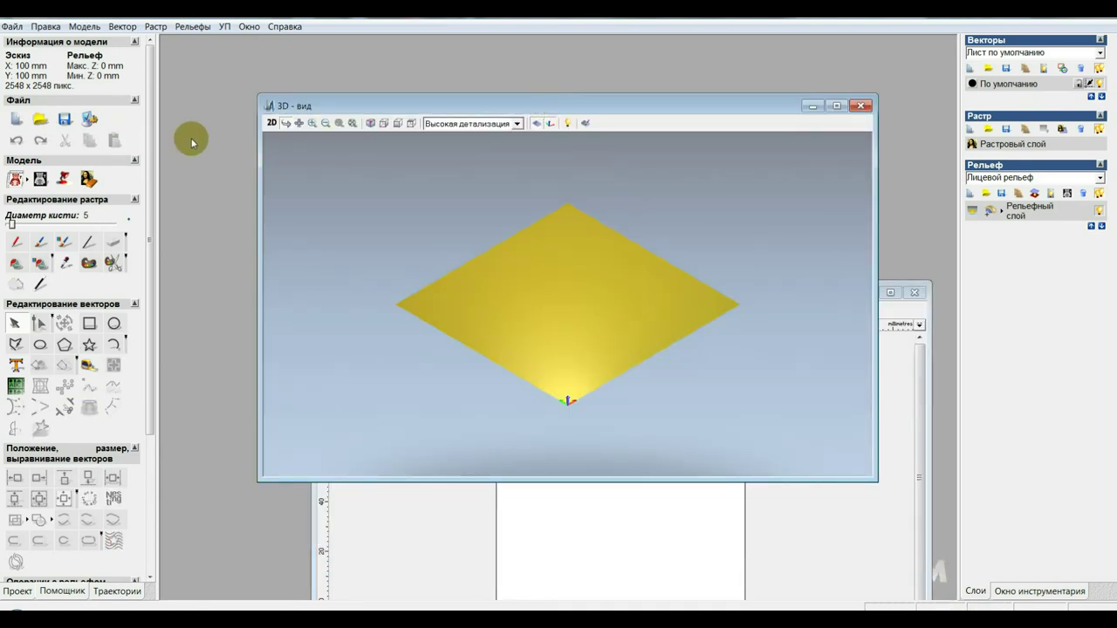
Import barelef_3 as a 3D model, see it still stands upright, and close the import.
click(189, 27)
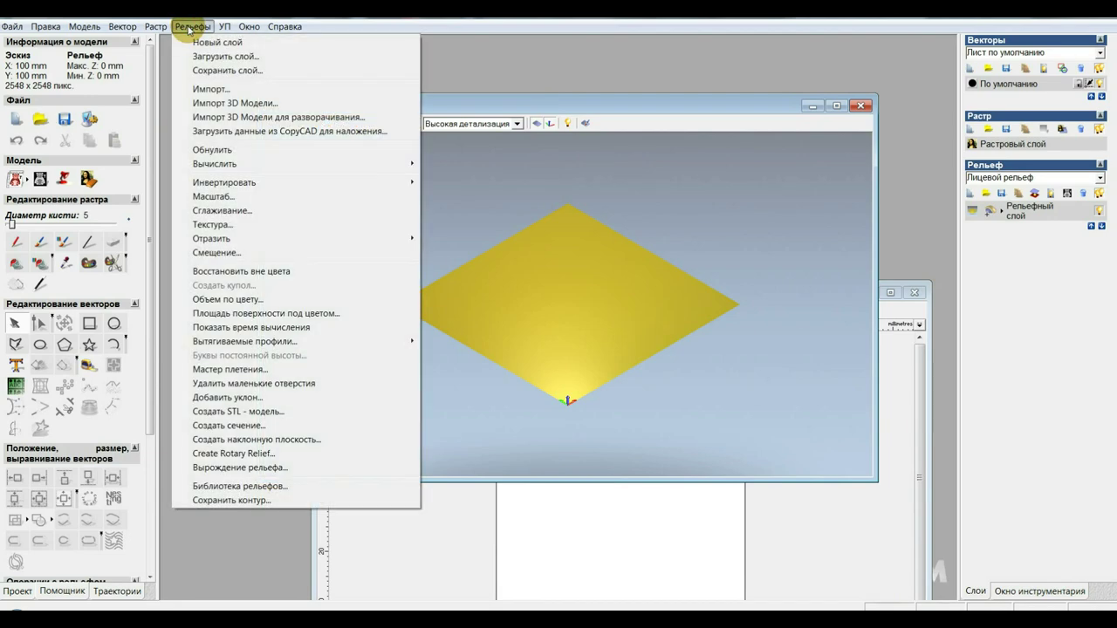
click(263, 104)
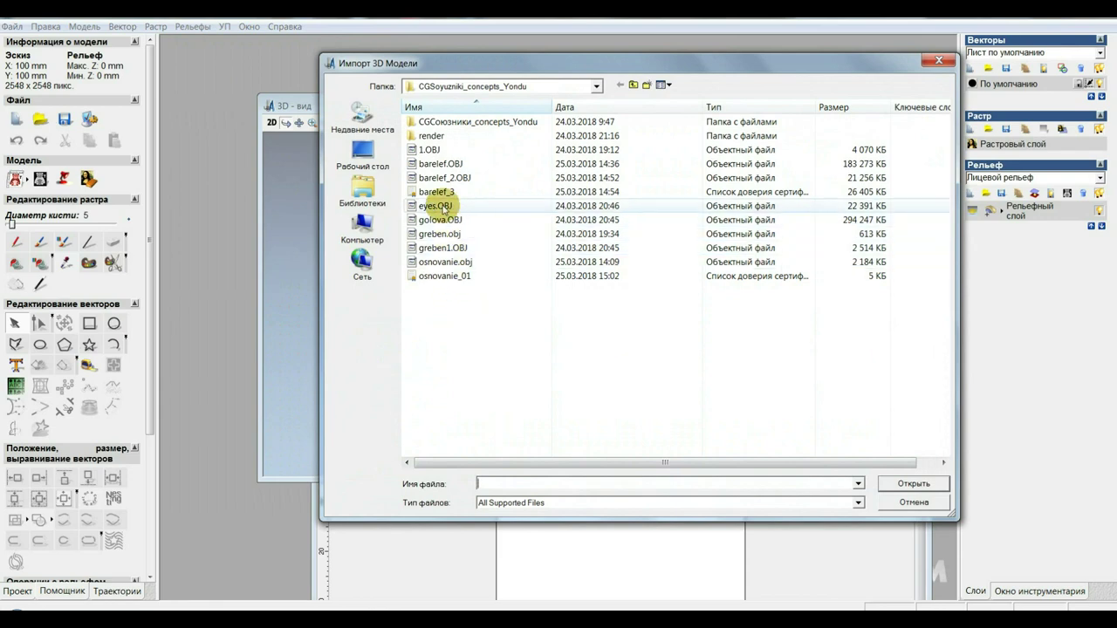
double_click(435, 191)
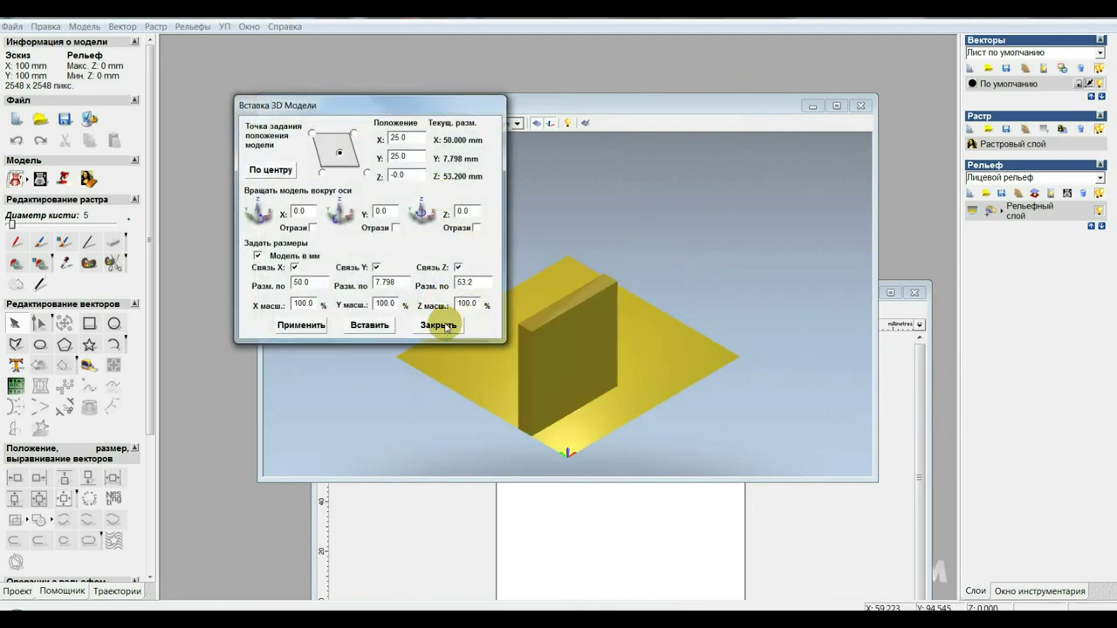
mouse_move(640, 245)
mouse_down()
mouse_move(700, 494)
mouse_move(449, 468)
mouse_move(314, 399)
mouse_move(468, 402)
mouse_move(584, 324)
mouse_move(669, 294)
mouse_move(643, 340)
mouse_move(379, 402)
mouse_move(605, 397)
mouse_move(599, 319)
mouse_move(643, 369)
mouse_move(596, 306)
mouse_move(643, 392)
mouse_move(616, 382)
mouse_move(673, 356)
mouse_move(696, 365)
mouse_up()
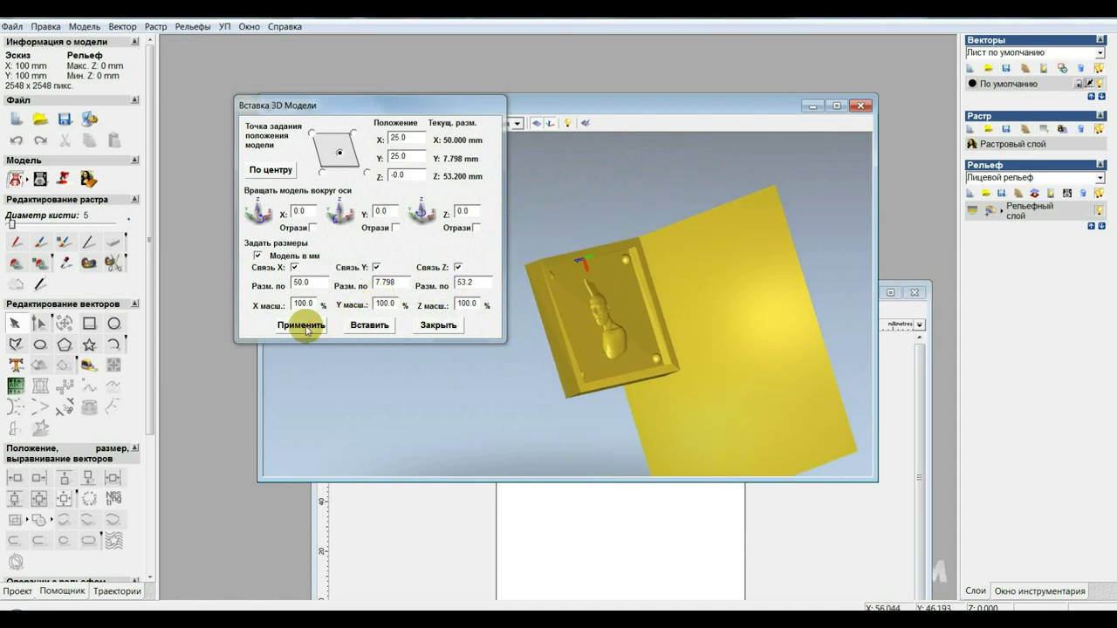
click(439, 325)
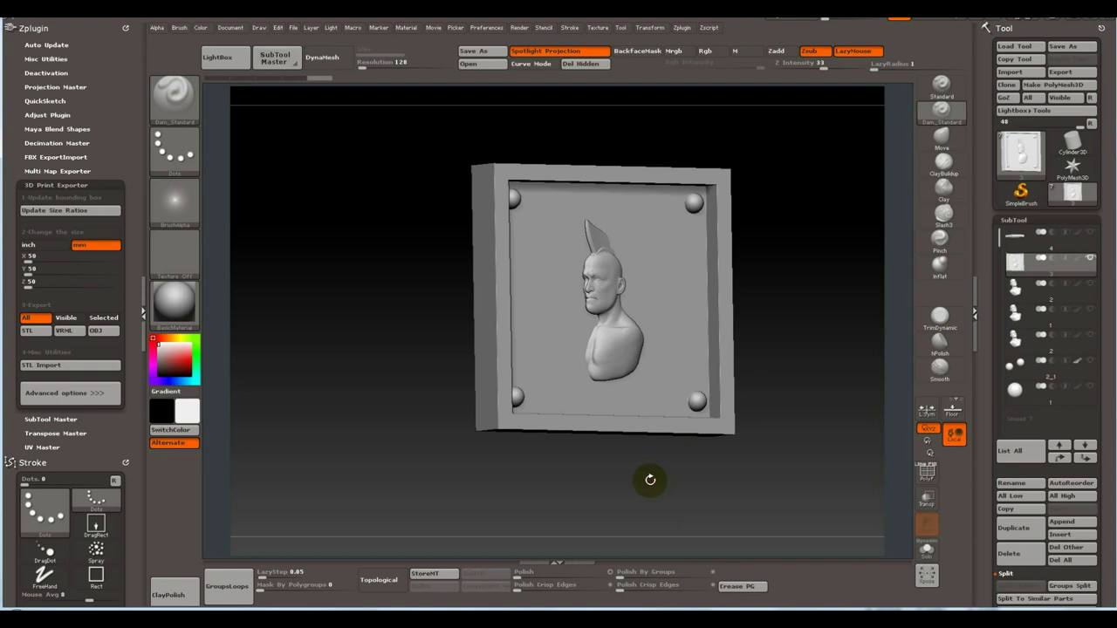
Turn the ZBrush plaque edge-on and activate Transpose with W.
drag(650, 479, 653, 576)
key(w)
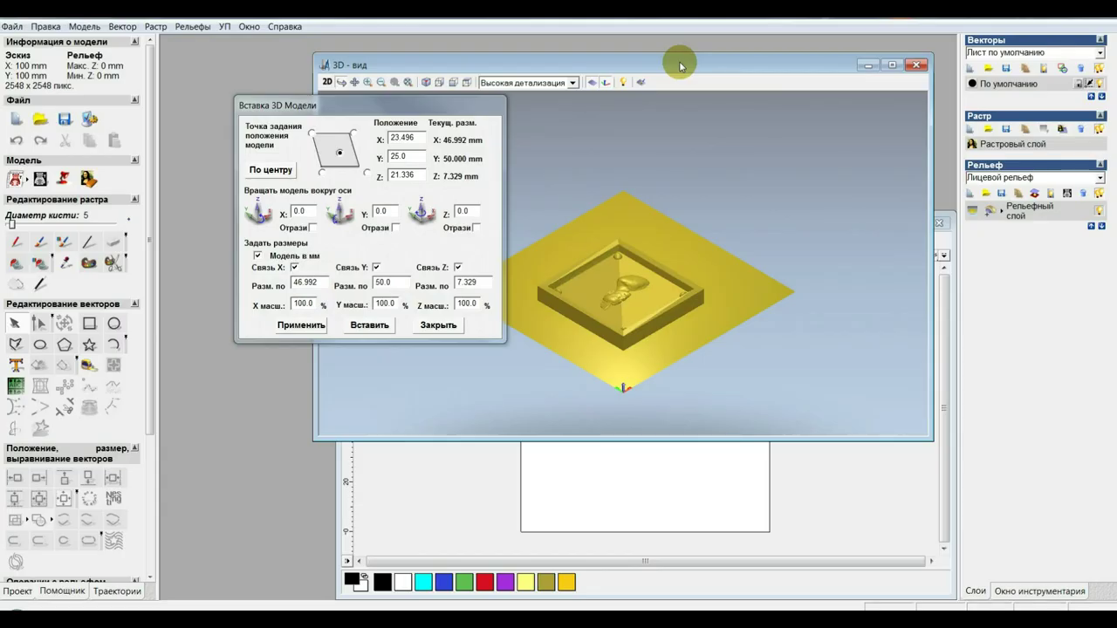
Centre the imported plaque on the relief, paste it in at 7.329 mm high, and close the import.
mouse_move(731, 276)
mouse_down()
mouse_move(716, 346)
mouse_move(772, 211)
mouse_move(742, 218)
mouse_move(786, 199)
mouse_move(771, 195)
mouse_up()
click(262, 170)
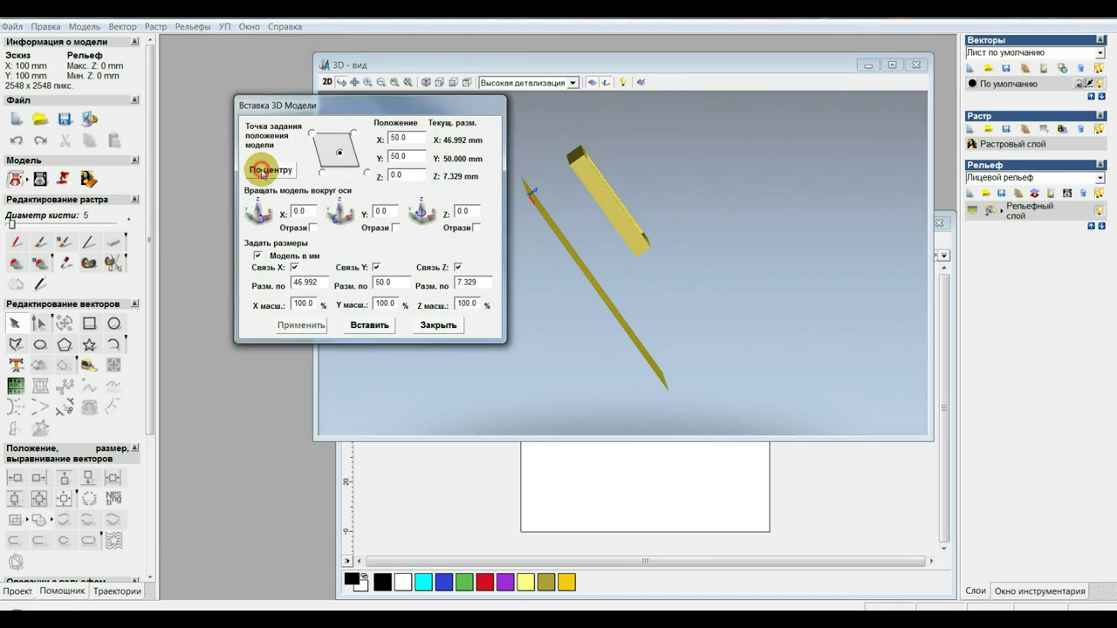
drag(719, 253, 432, 288)
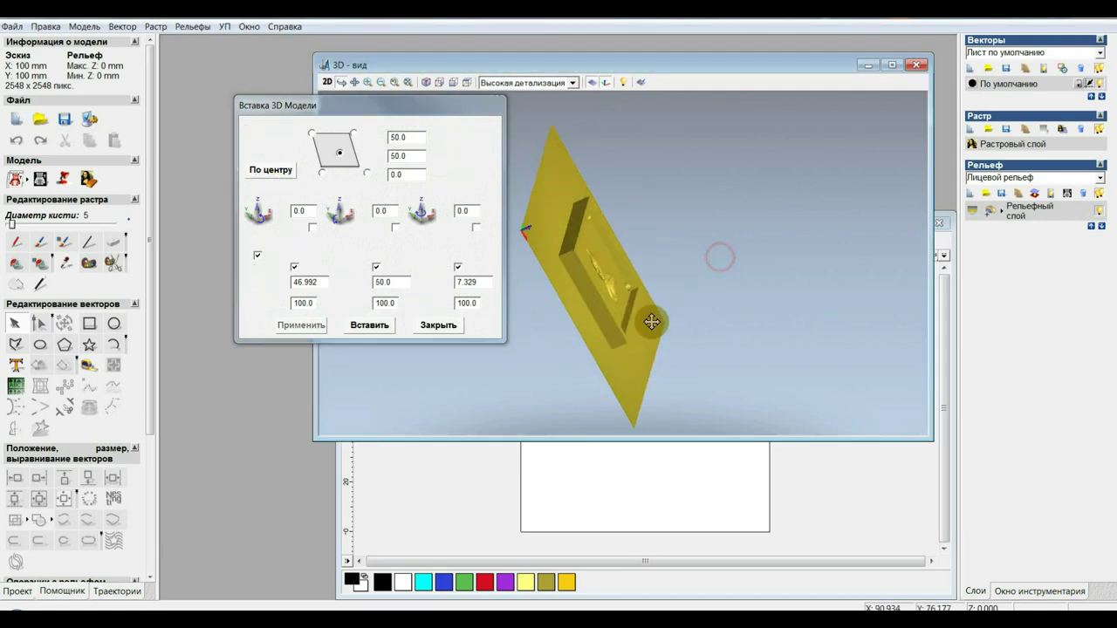
drag(689, 282, 700, 309)
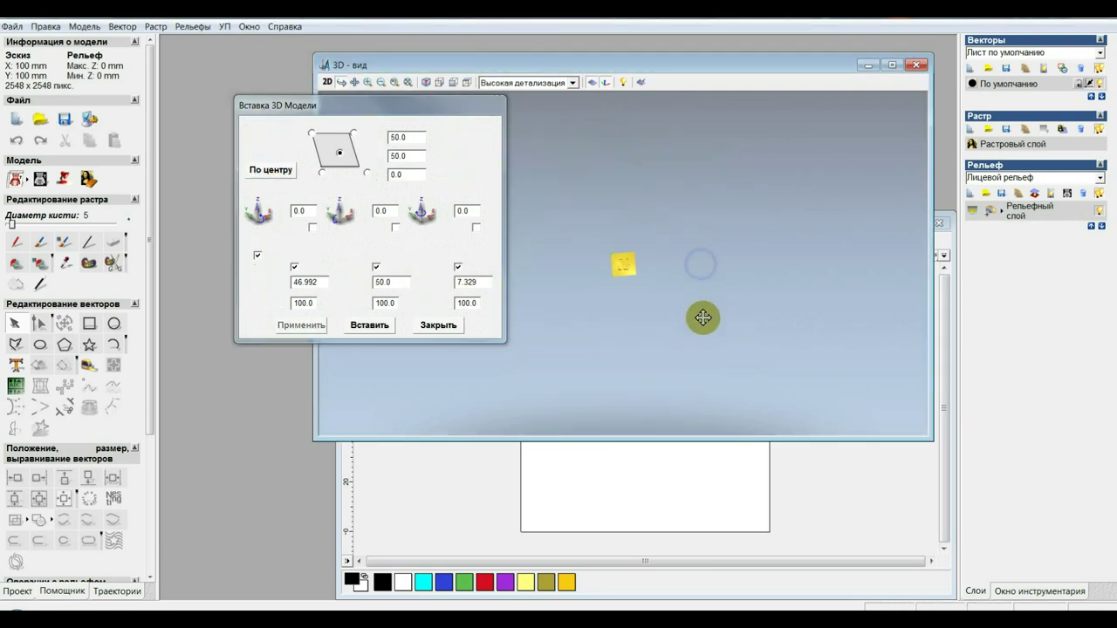
scroll(678, 249, up, 3)
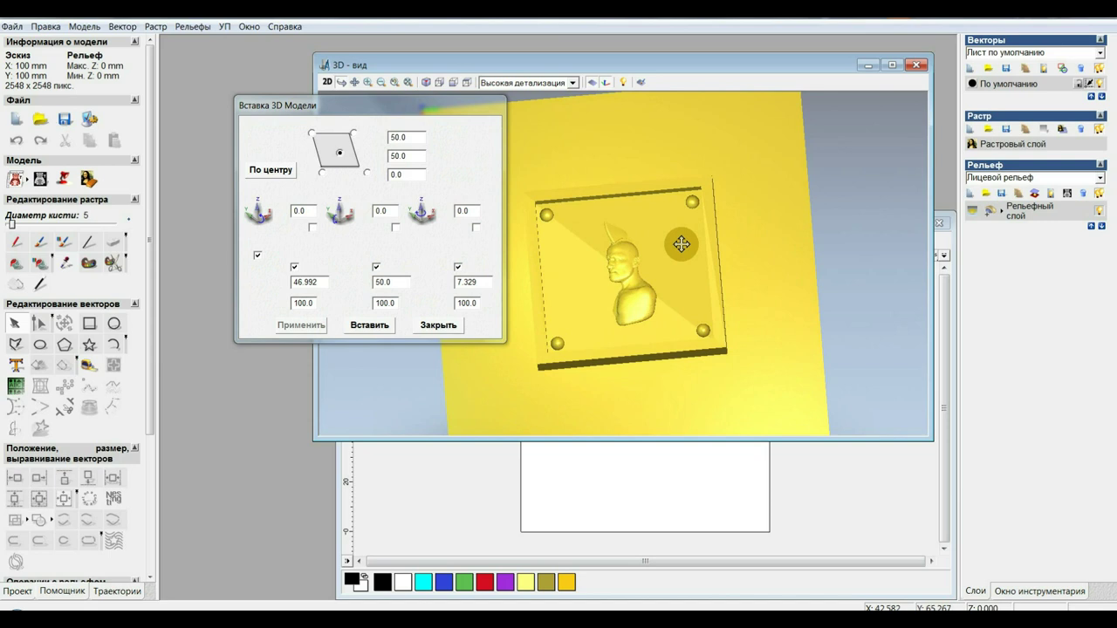
click(371, 326)
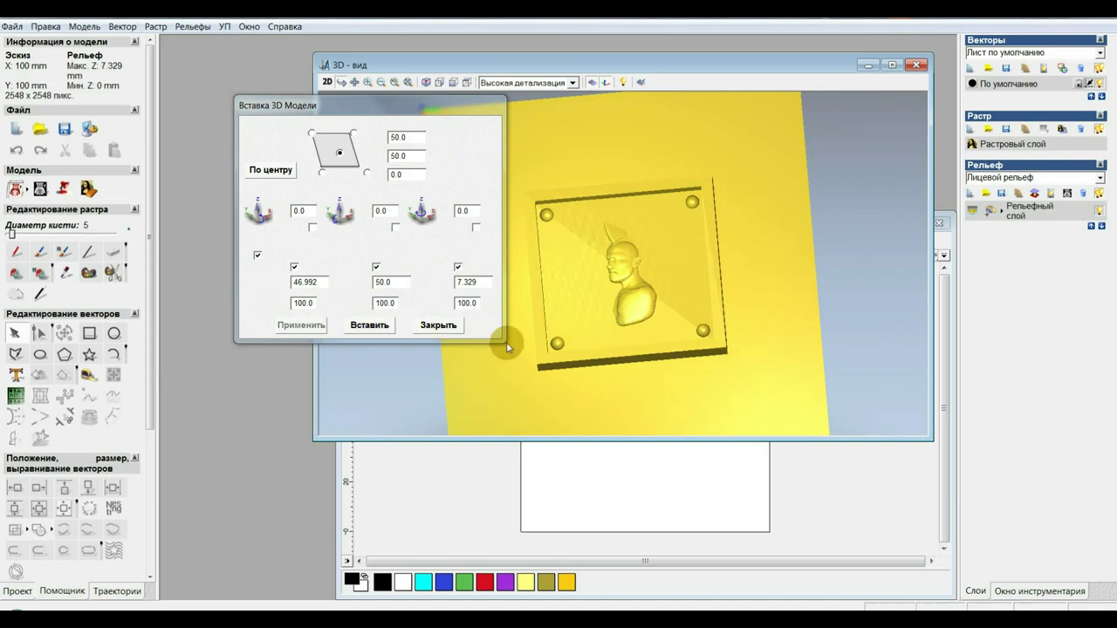
mouse_move(615, 320)
mouse_down()
mouse_move(643, 257)
mouse_move(585, 290)
mouse_up()
click(373, 325)
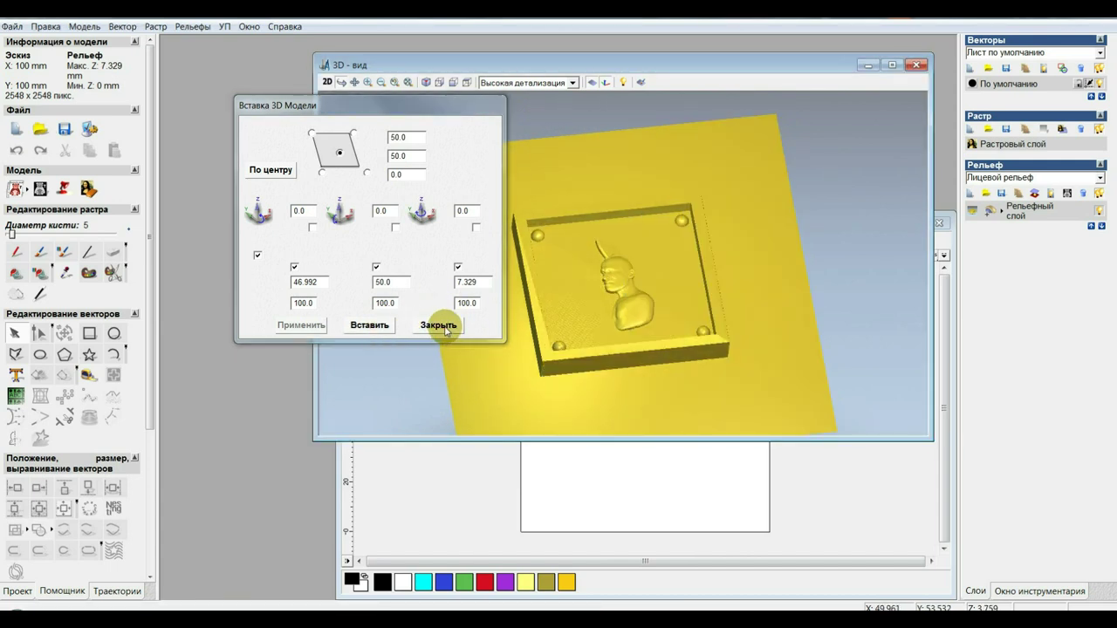
click(439, 324)
mouse_move(585, 260)
mouse_down()
mouse_move(604, 308)
mouse_move(561, 341)
mouse_up()
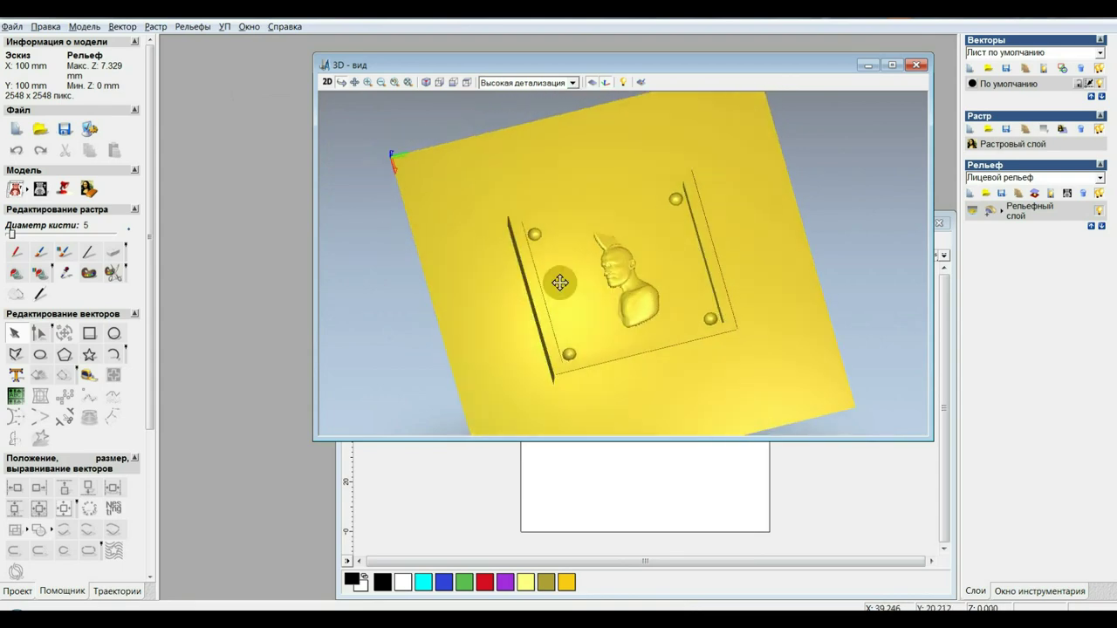
click(894, 66)
Orbit and zoom the maximized 3D view to look down on the merged relief plate.
drag(629, 296, 631, 356)
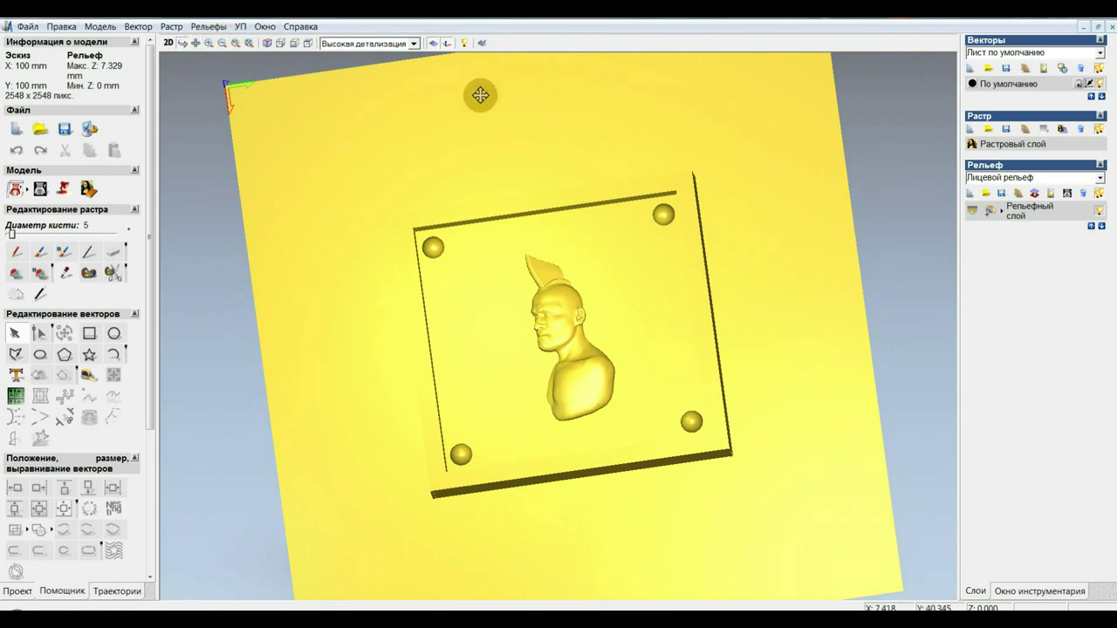
drag(394, 92, 422, 183)
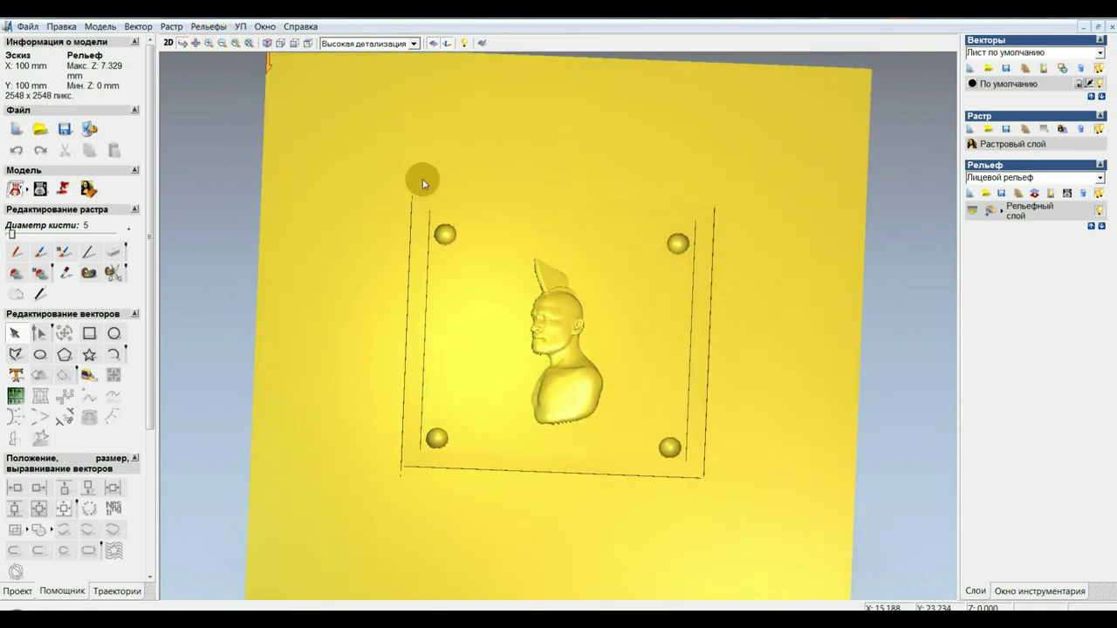
scroll(474, 242, up, 3)
scroll(476, 249, down, 3)
mouse_move(487, 285)
mouse_down()
mouse_move(658, 317)
mouse_move(743, 346)
mouse_up()
scroll(539, 389, down, 5)
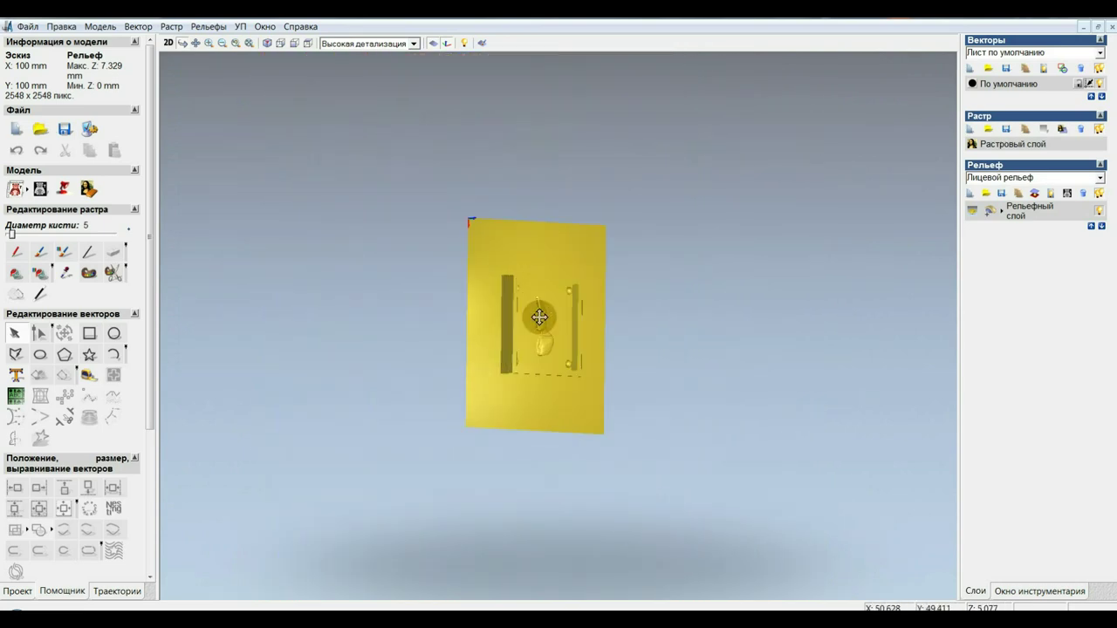
scroll(539, 317, up, 5)
scroll(517, 236, up, 2)
scroll(516, 246, down, 1)
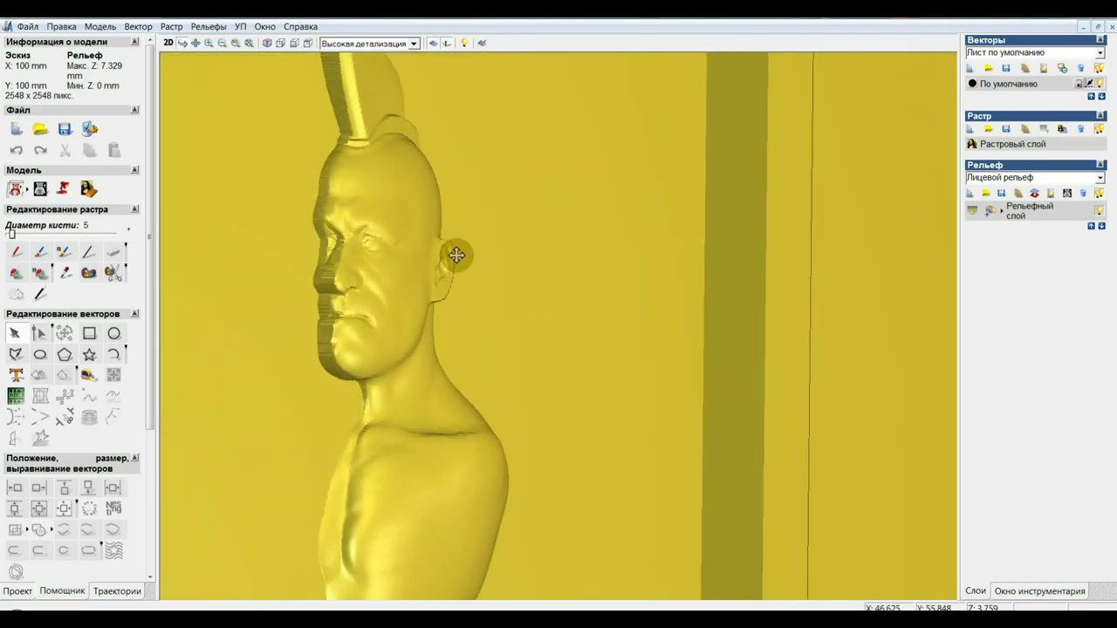
Turn and zoom around the bust to inspect its profile and face up close.
mouse_move(373, 131)
mouse_down()
mouse_move(444, 244)
mouse_move(419, 204)
mouse_move(329, 134)
mouse_up()
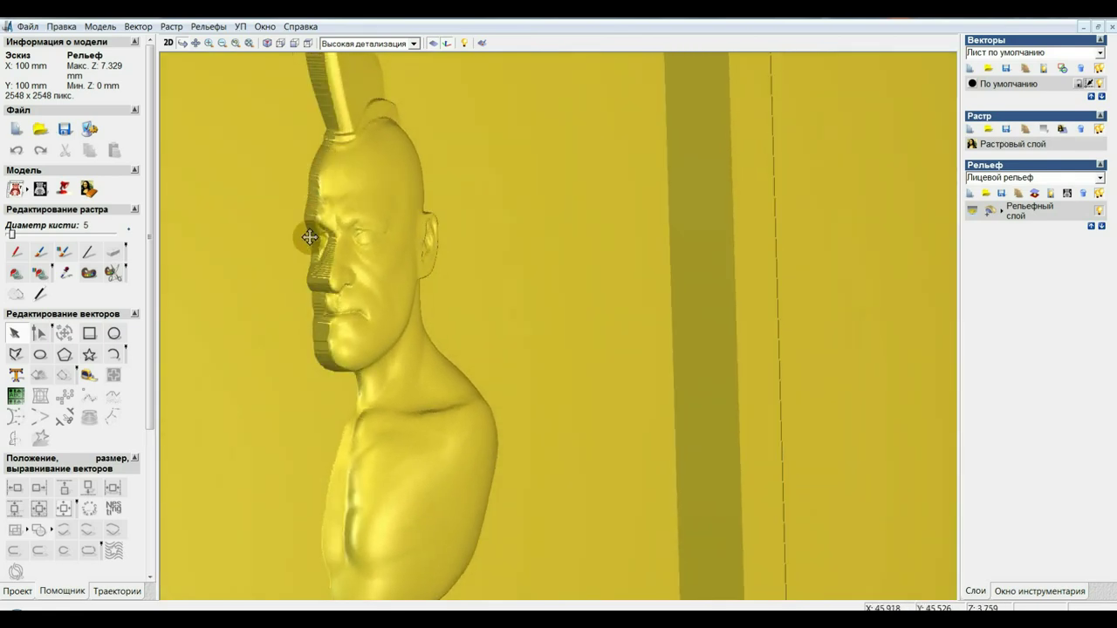
mouse_move(341, 338)
mouse_down()
mouse_move(284, 309)
mouse_move(304, 267)
mouse_move(378, 230)
mouse_up()
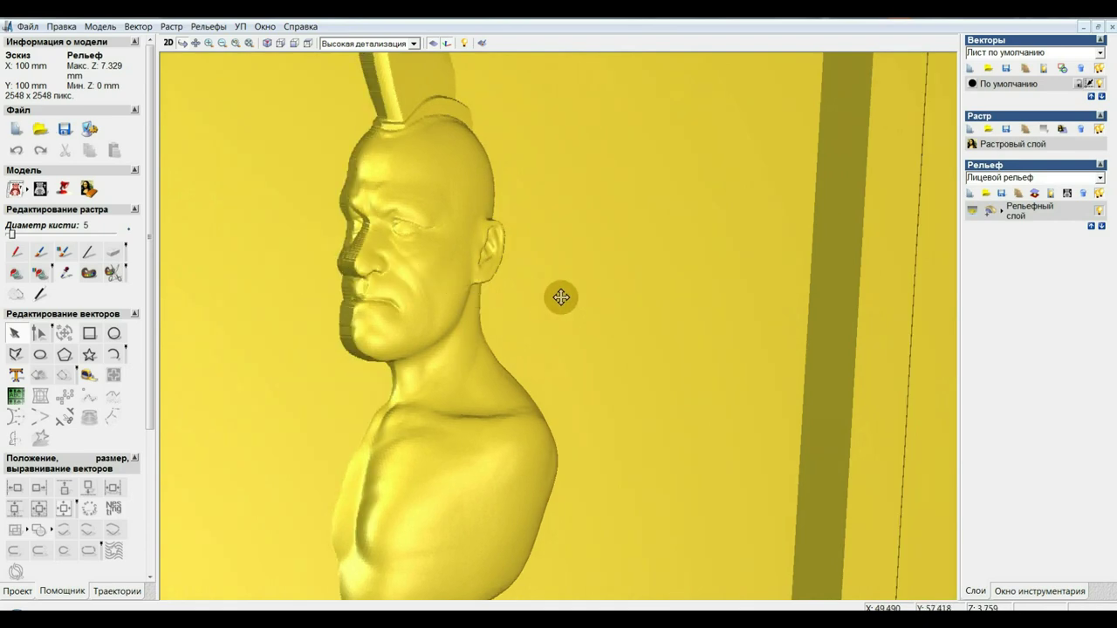
drag(559, 294, 371, 287)
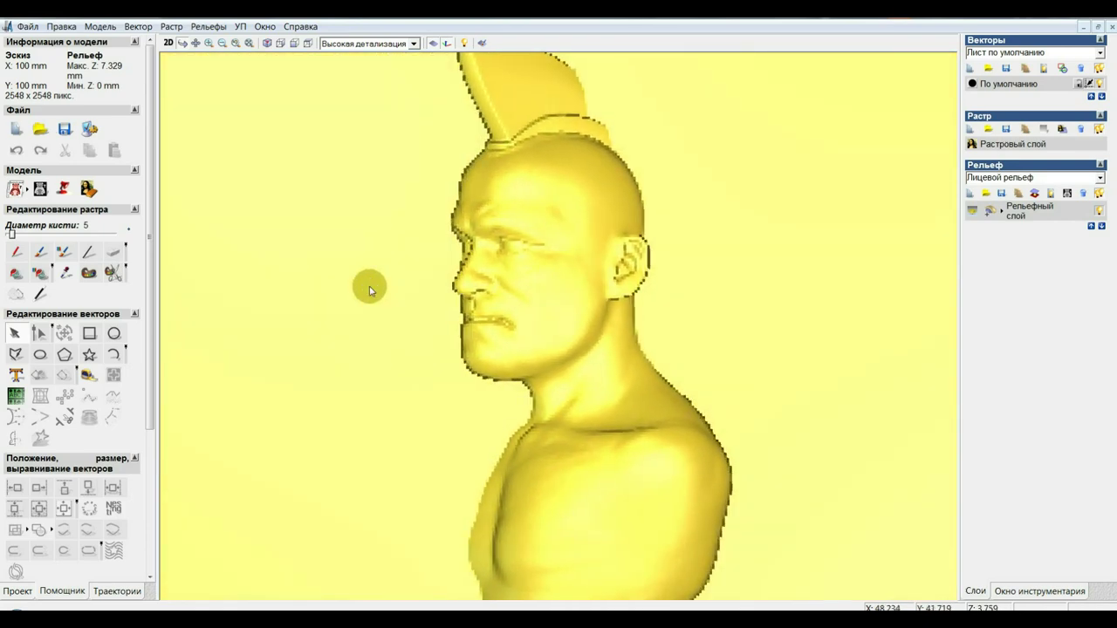
scroll(611, 344, up, 2)
scroll(588, 358, up, 2)
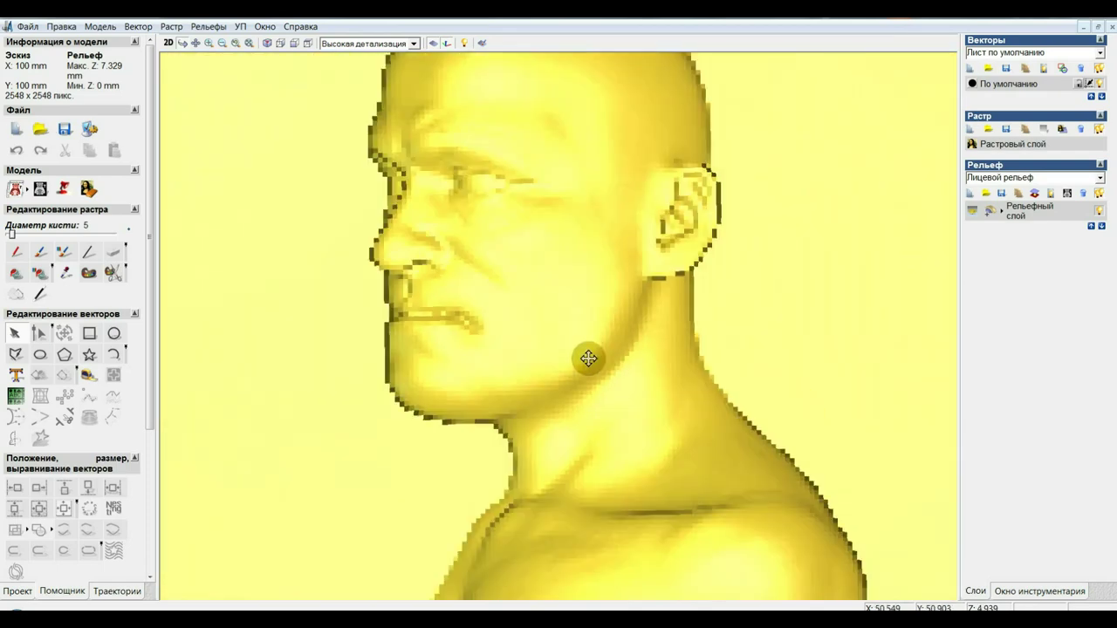
scroll(589, 359, down, 3)
scroll(585, 369, down, 2)
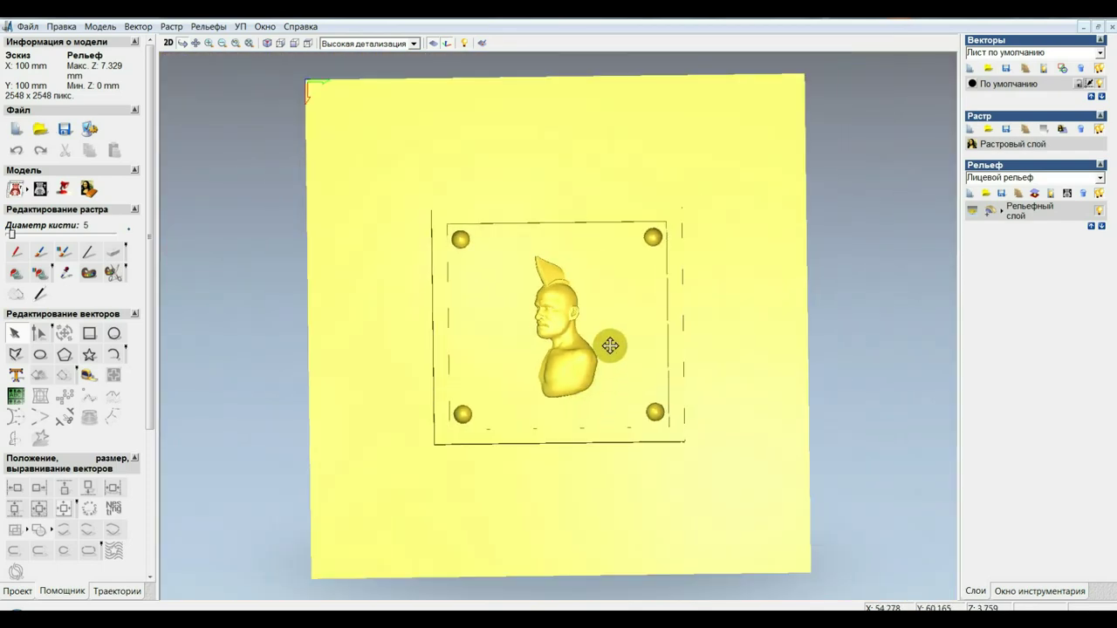
scroll(602, 349, down, 1)
scroll(594, 332, up, 1)
scroll(585, 296, up, 2)
scroll(581, 277, up, 1)
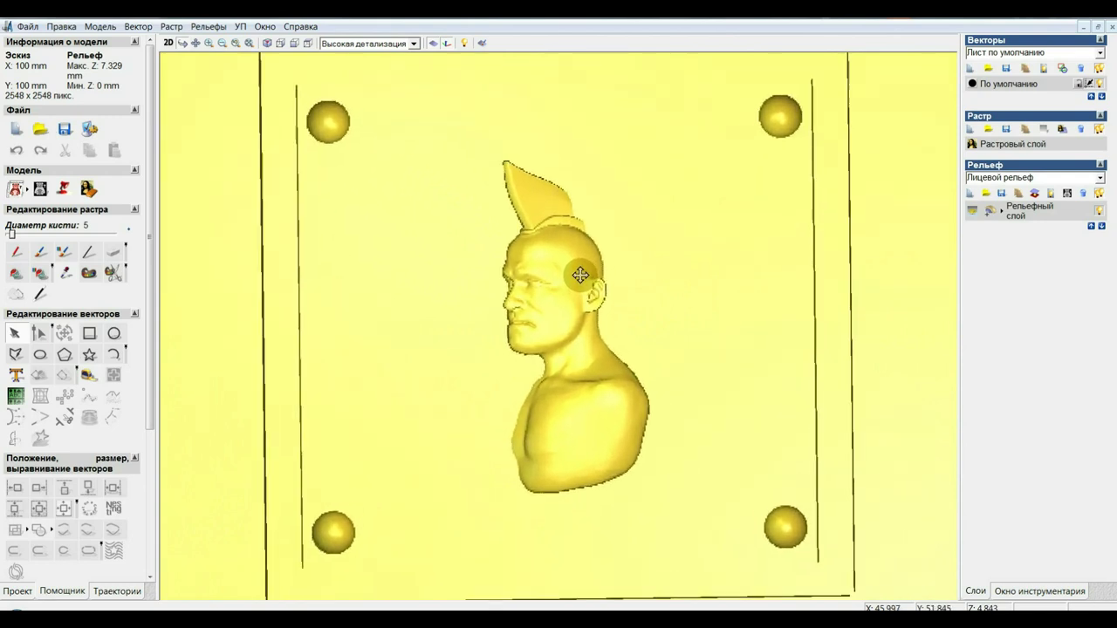
scroll(580, 276, up, 2)
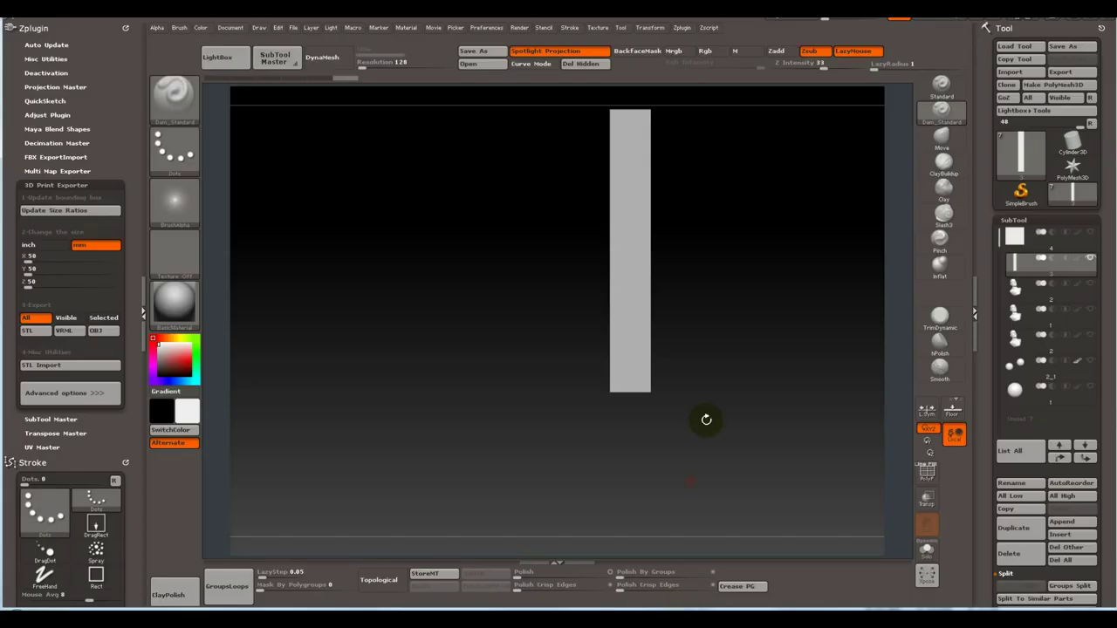
Rotate the ZBrush plaque face-on and frame the whole relief plate with F.
mouse_move(734, 361)
mouse_down()
mouse_move(678, 367)
mouse_move(835, 356)
mouse_up()
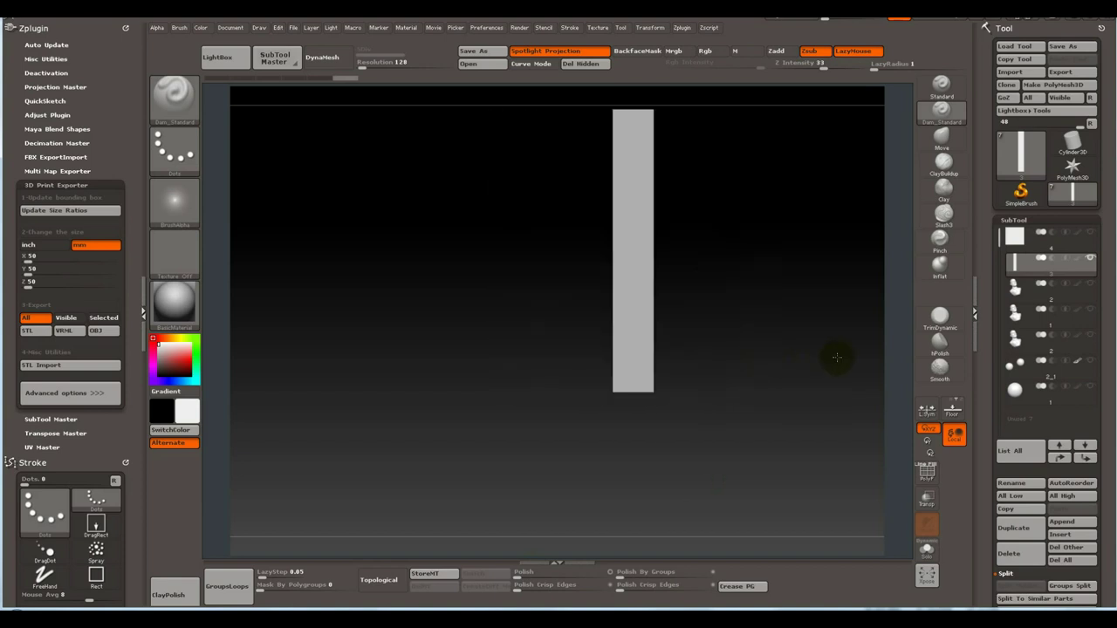
mouse_move(568, 253)
mouse_down()
mouse_move(568, 379)
mouse_move(758, 311)
mouse_move(691, 309)
mouse_move(748, 374)
mouse_move(748, 357)
mouse_move(798, 344)
mouse_up()
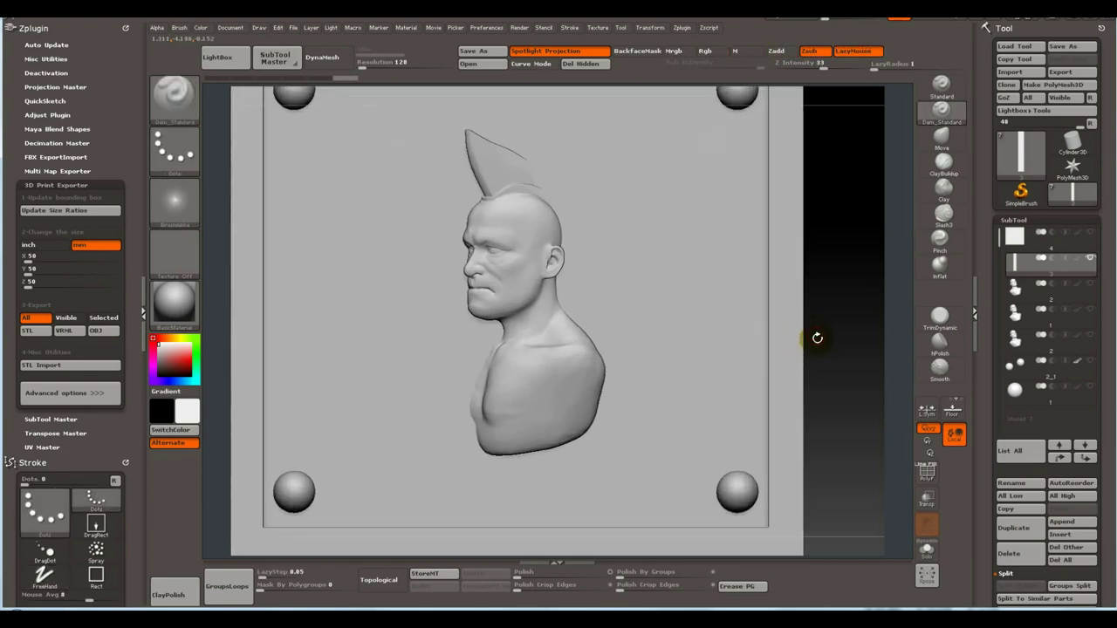
key(f)
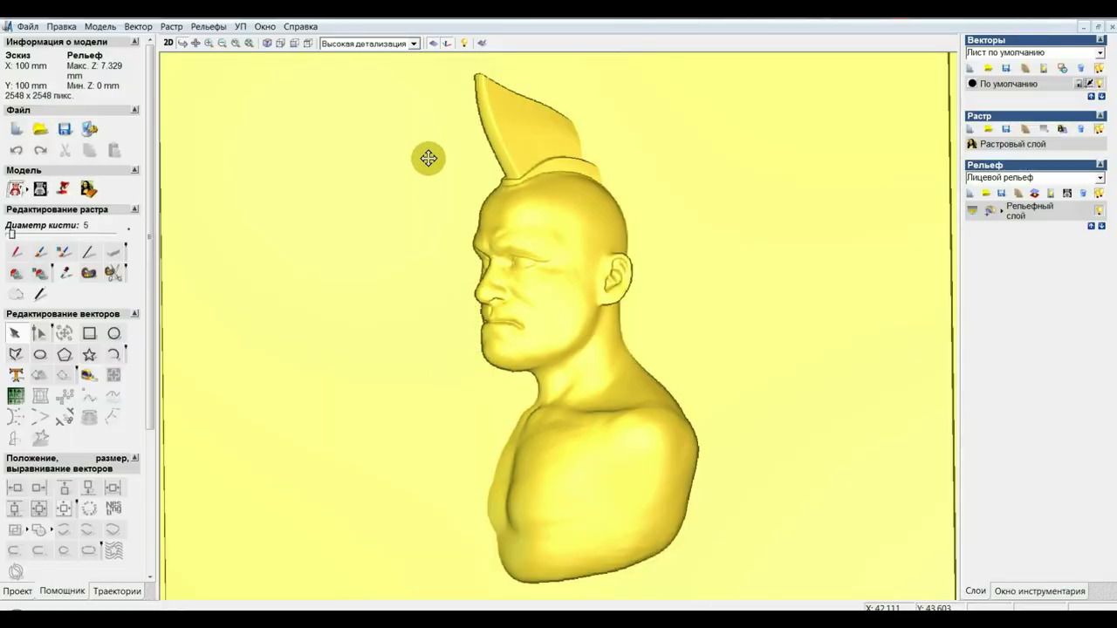
scroll(429, 381, up, 3)
scroll(428, 349, down, 4)
scroll(430, 410, down, 2)
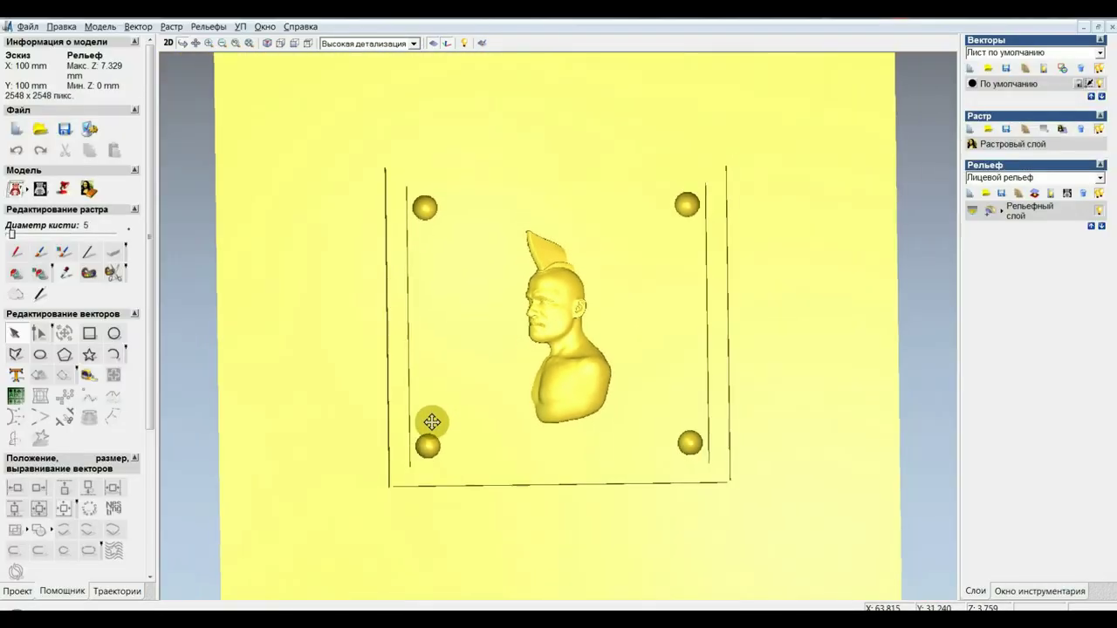
scroll(431, 417, up, 1)
drag(431, 413, 451, 337)
mouse_move(475, 287)
mouse_down()
mouse_move(474, 214)
mouse_move(527, 212)
mouse_move(623, 301)
mouse_up()
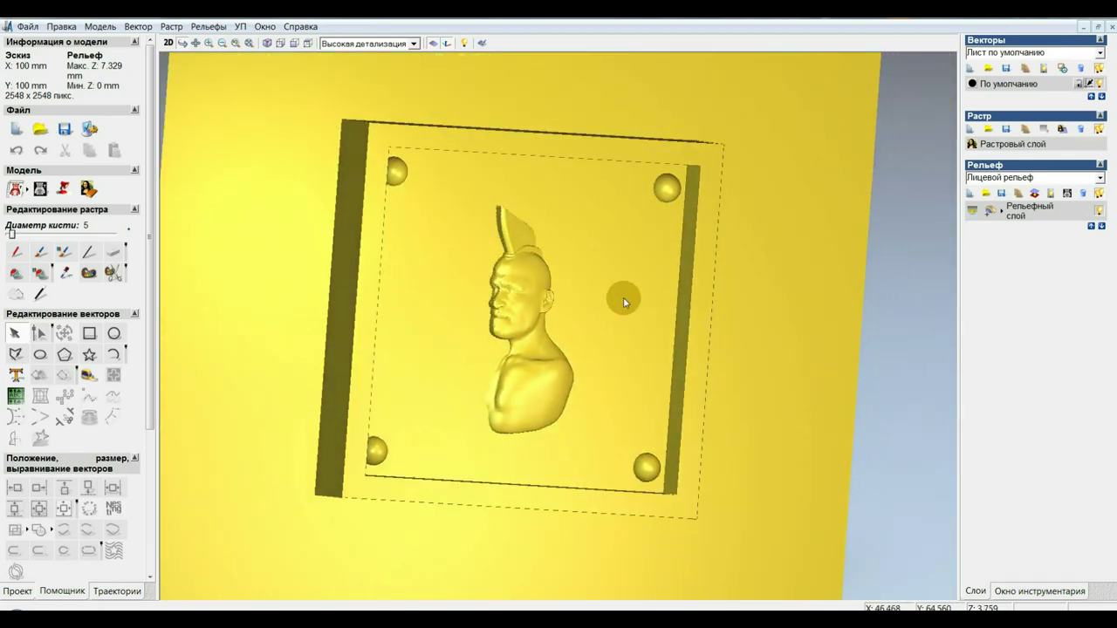
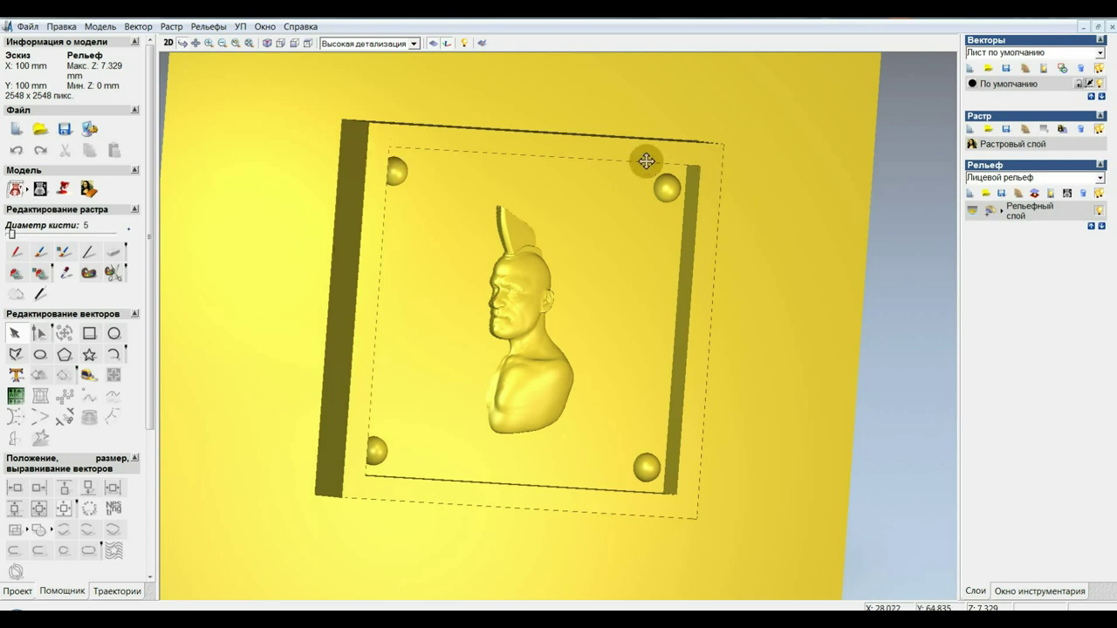
Orbit the ArtCAM relief to inspect the bust, raised frame edges and corner spheres.
drag(661, 174, 622, 206)
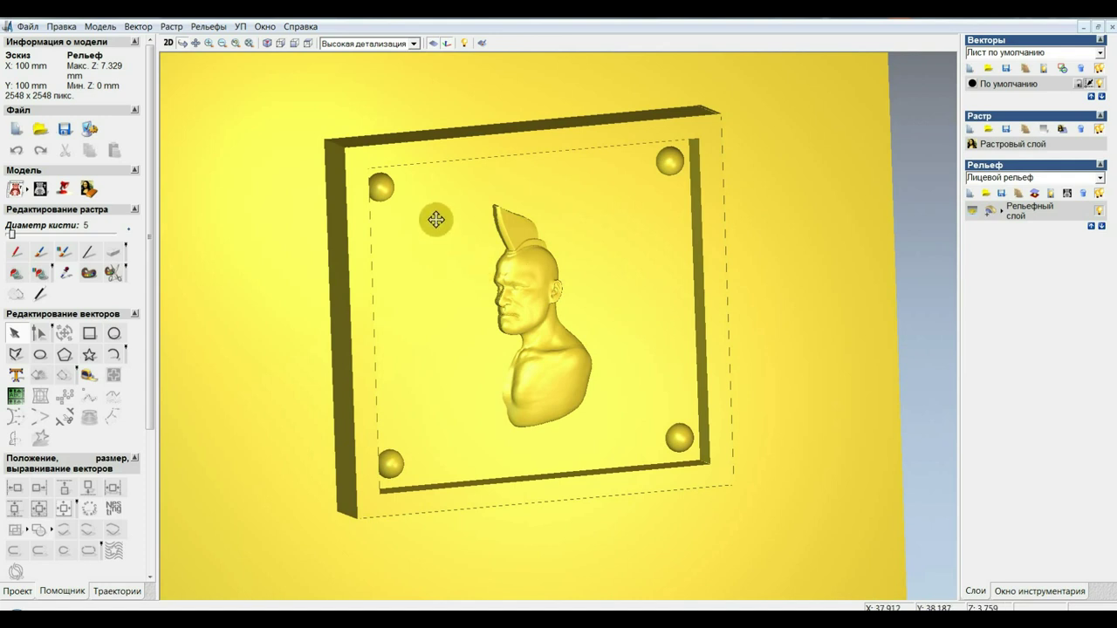
mouse_move(414, 185)
mouse_down()
mouse_move(357, 110)
mouse_move(356, 87)
mouse_move(491, 312)
mouse_up()
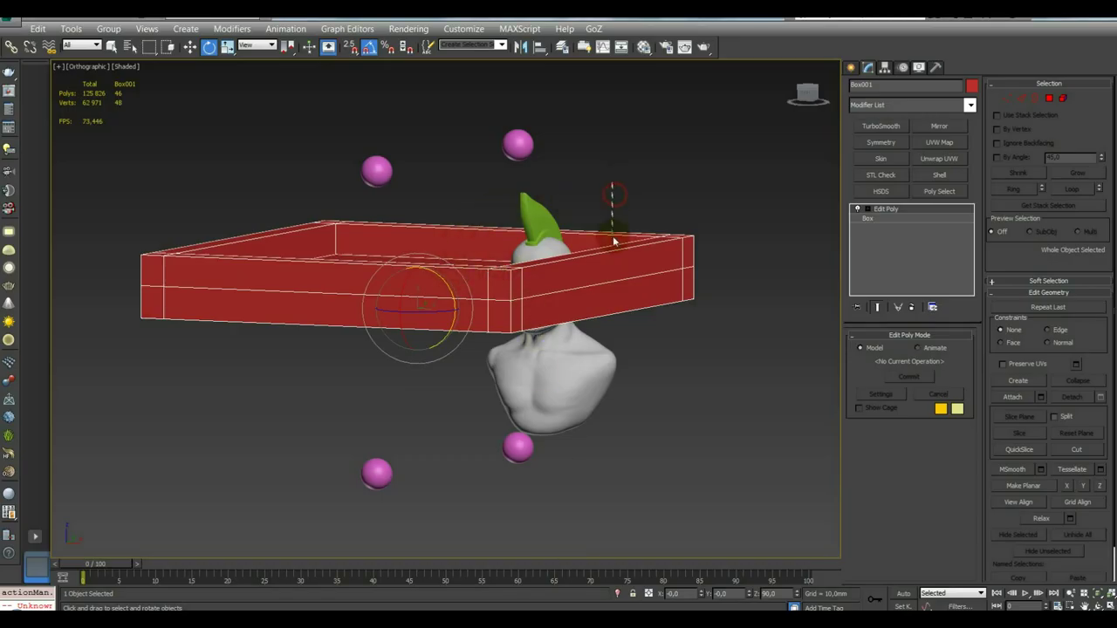
Orbit the 3ds Max board from above, edge-on and front, clearing the red box selection.
mouse_move(640, 186)
alt+middle_down()
mouse_move(615, 310)
mouse_move(627, 281)
alt+middle_up()
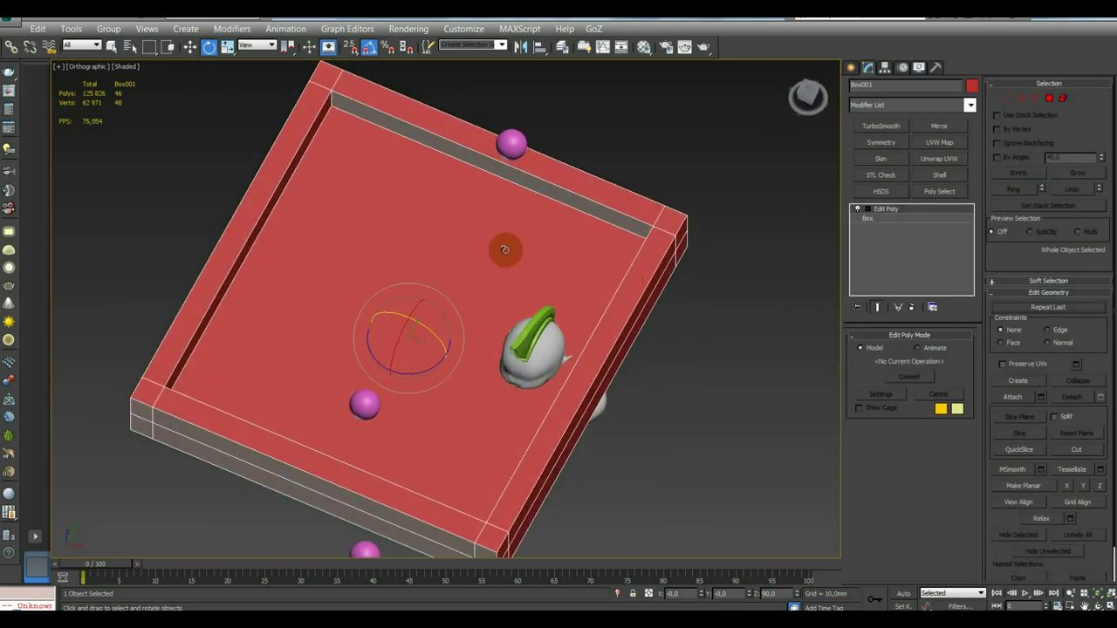
alt+middle_drag(506, 250, 505, 250)
click(643, 319)
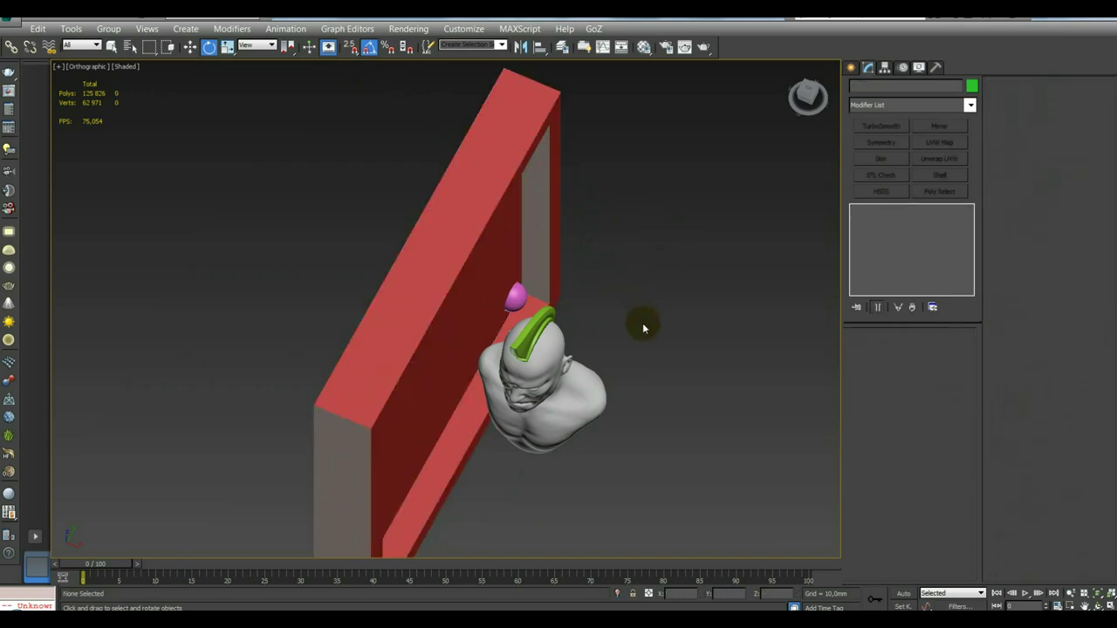
mouse_move(643, 320)
alt+middle_down()
mouse_move(593, 229)
mouse_move(349, 207)
alt+middle_up()
Select the top-left sphere Sphere001, switch to wireframe (F3), and view the bust from front and oblique angles.
click(319, 216)
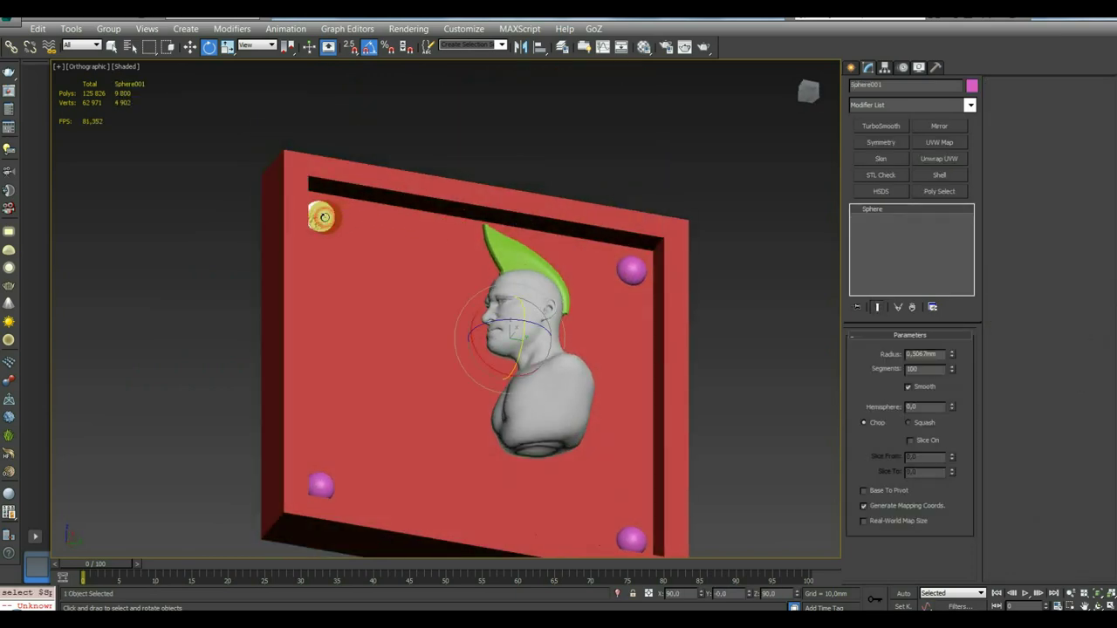
alt+middle_drag(342, 257, 436, 303)
key(F3)
mouse_move(502, 316)
alt+middle_down()
mouse_move(474, 324)
mouse_move(494, 297)
alt+middle_up()
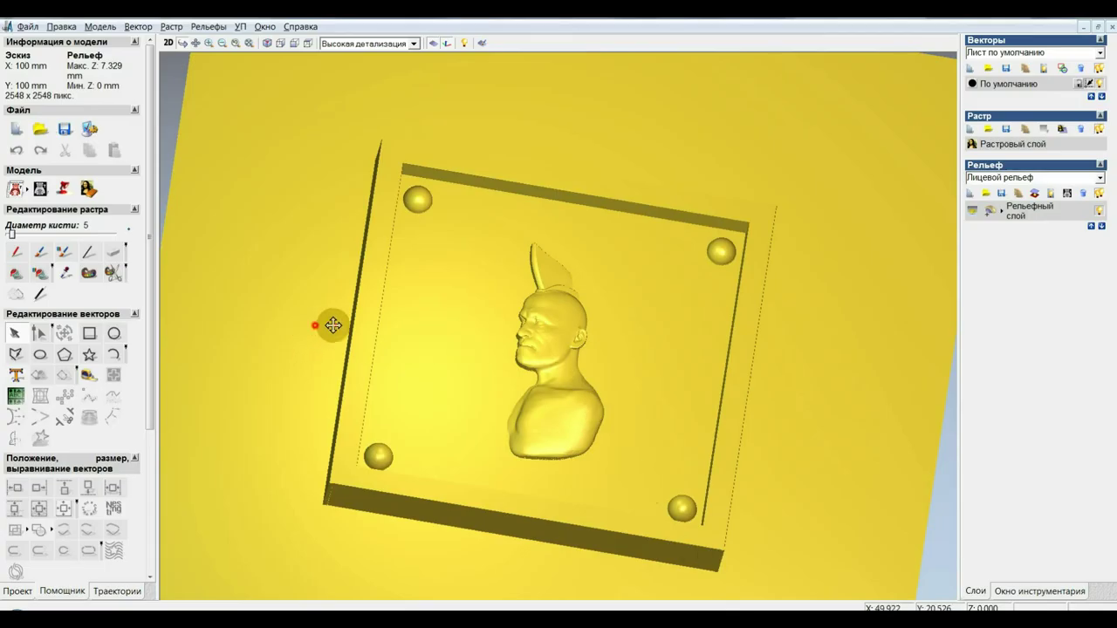
mouse_move(328, 325)
mouse_down()
mouse_move(980, 319)
mouse_move(727, 328)
mouse_move(391, 376)
mouse_move(218, 376)
mouse_move(243, 351)
mouse_up()
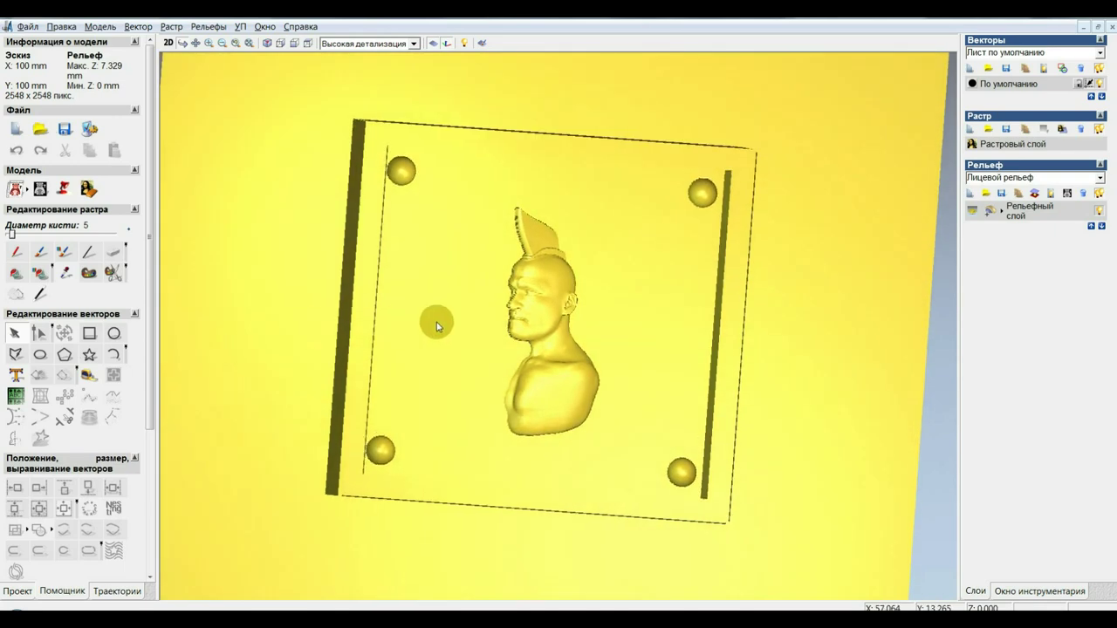
mouse_move(436, 325)
mouse_down()
mouse_move(414, 242)
mouse_move(436, 367)
mouse_move(443, 311)
mouse_up()
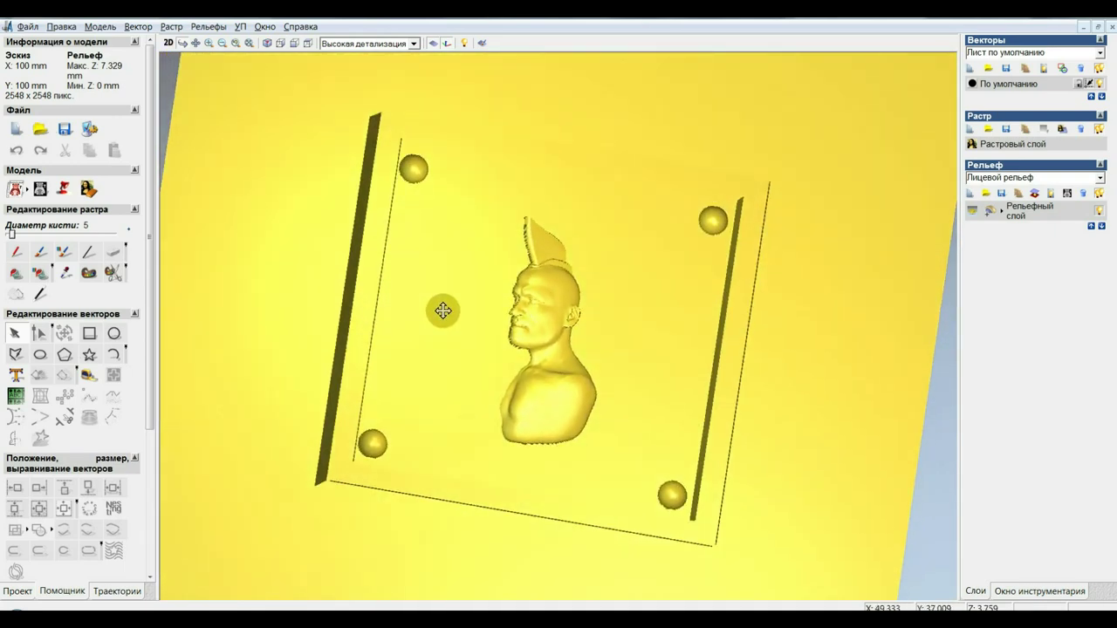
mouse_move(442, 310)
right_down()
mouse_move(422, 457)
mouse_move(442, 421)
right_up()
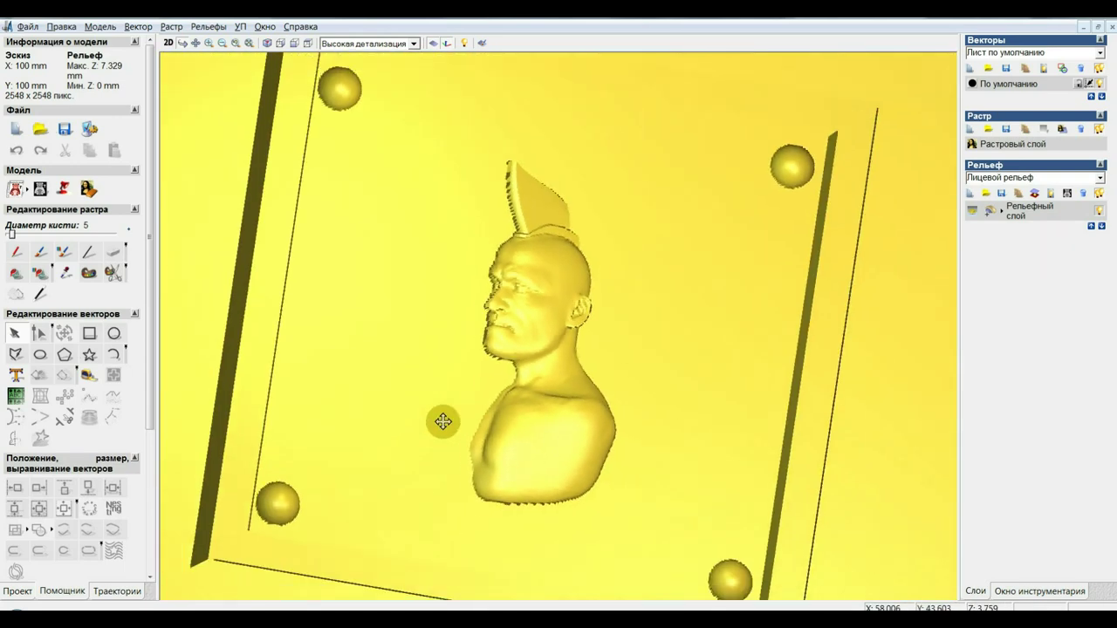
drag(444, 421, 324, 501)
mouse_move(314, 451)
mouse_down()
mouse_move(332, 404)
mouse_move(401, 437)
mouse_move(378, 382)
mouse_move(411, 378)
mouse_move(414, 400)
mouse_up()
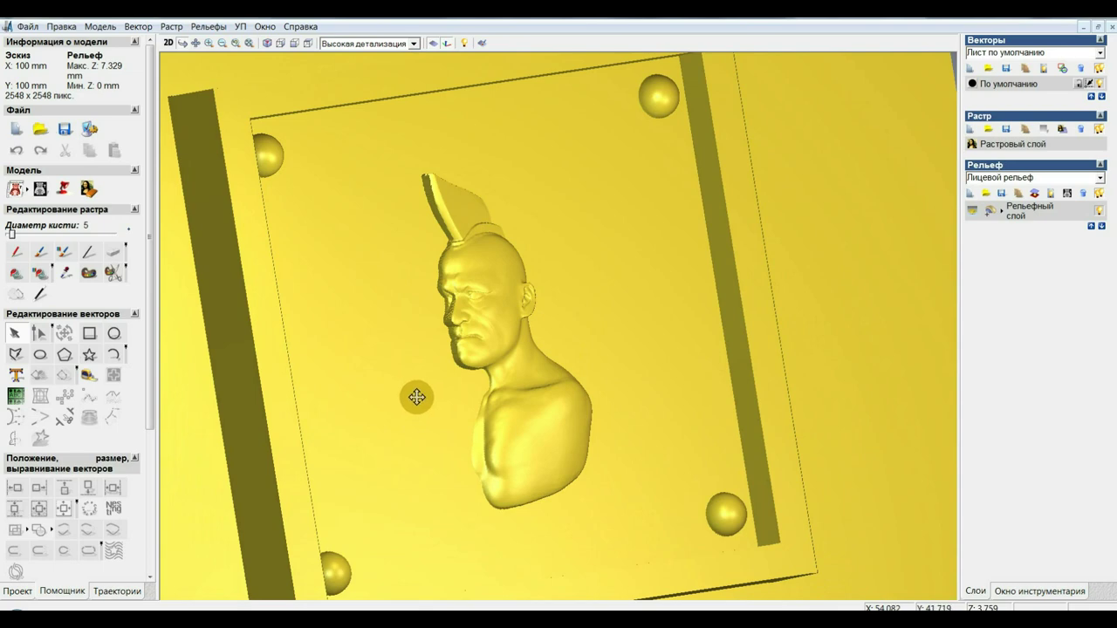
mouse_move(412, 402)
mouse_down()
mouse_move(374, 387)
mouse_move(381, 415)
mouse_move(448, 428)
mouse_move(392, 401)
mouse_move(355, 410)
mouse_move(474, 387)
mouse_up()
scroll(379, 375, up, 3)
scroll(381, 404, down, 3)
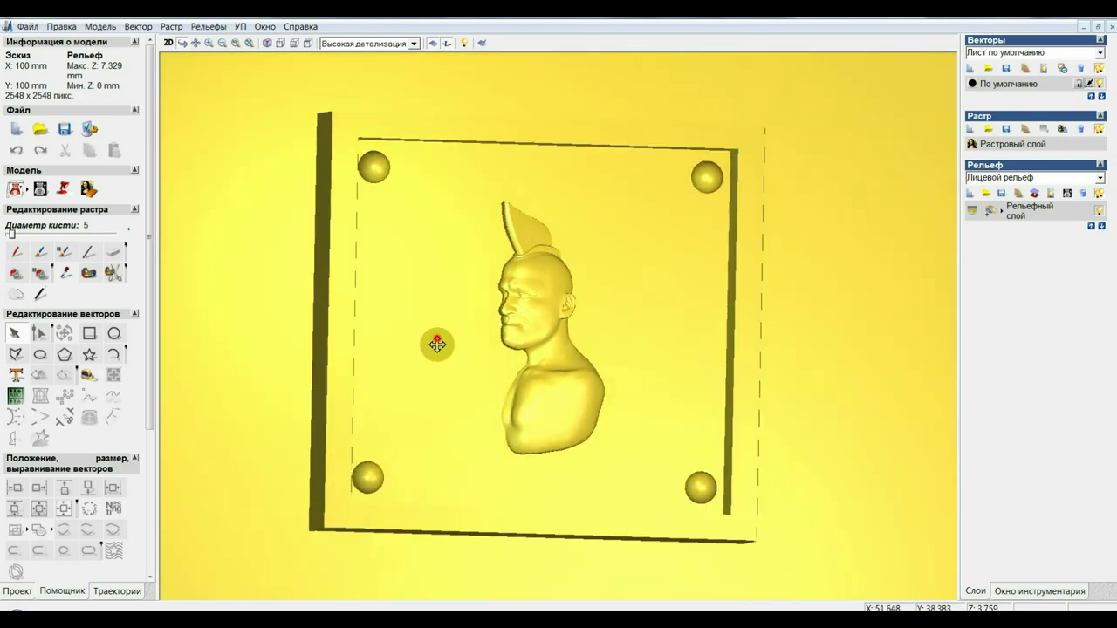
mouse_move(431, 344)
mouse_down()
mouse_move(443, 367)
mouse_move(422, 337)
mouse_move(597, 353)
mouse_move(650, 340)
mouse_up()
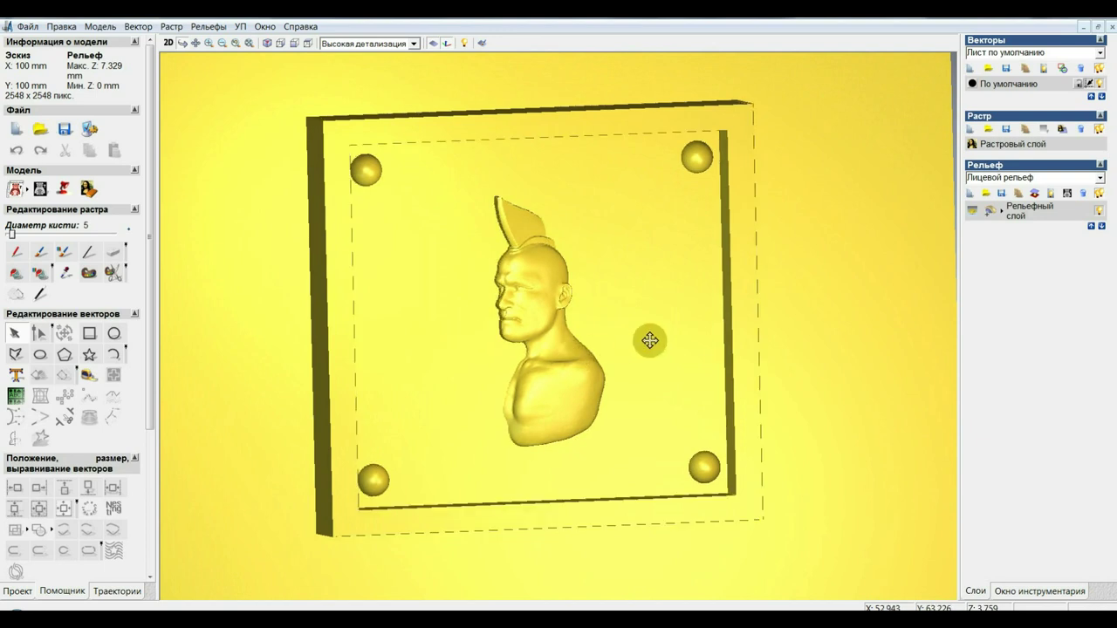